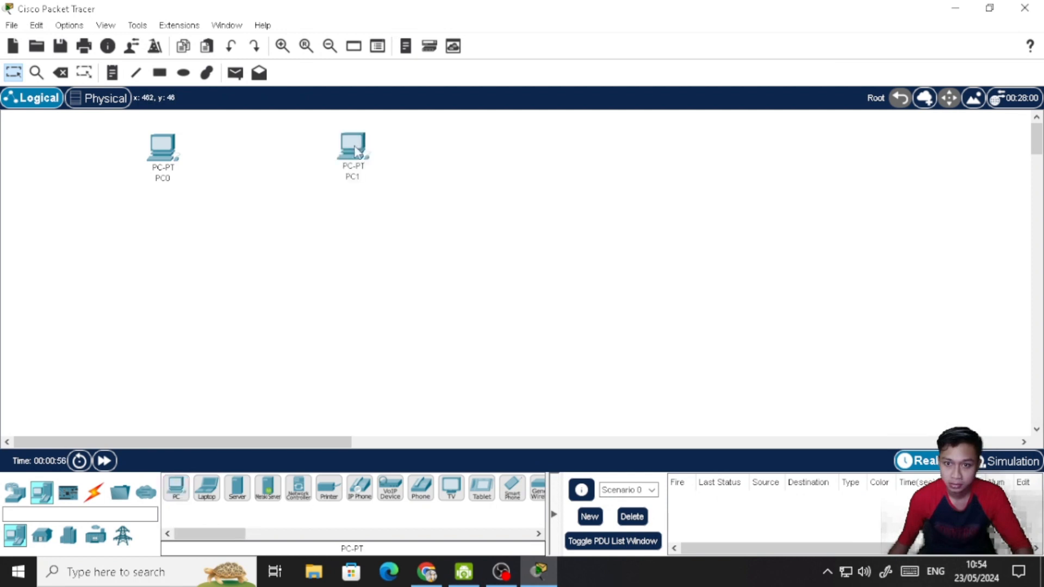
- Place two more PCs below the existing pair and a 2950-24 switch in the centre of the four PCs
left_click(157, 299)
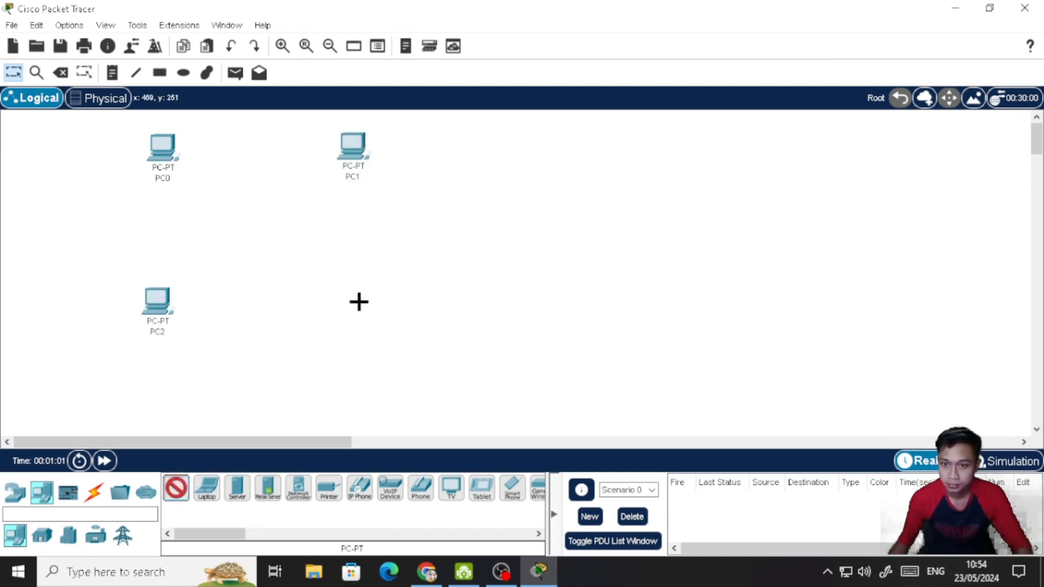
left_click(359, 309)
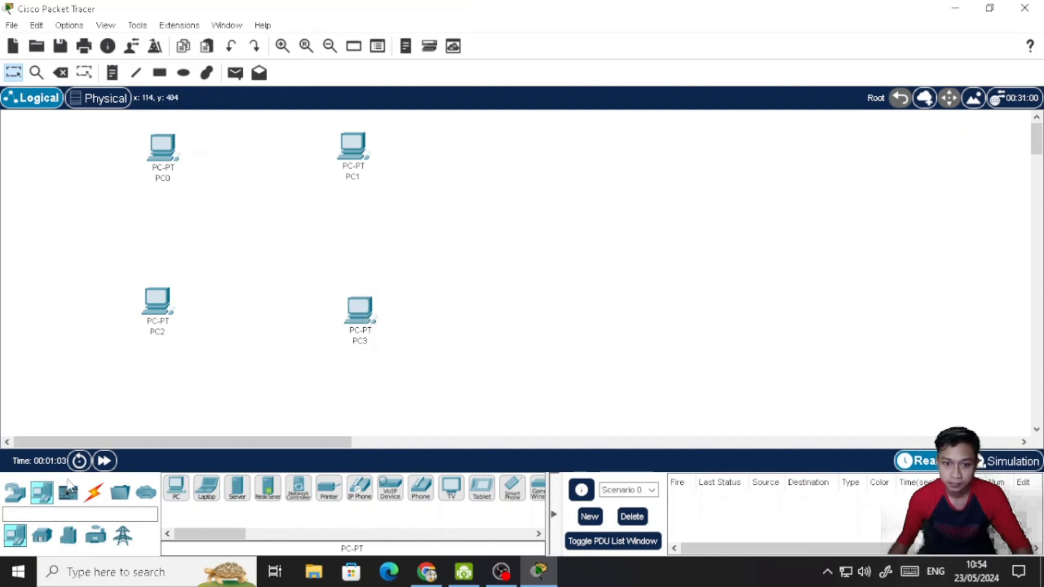
left_click(16, 493)
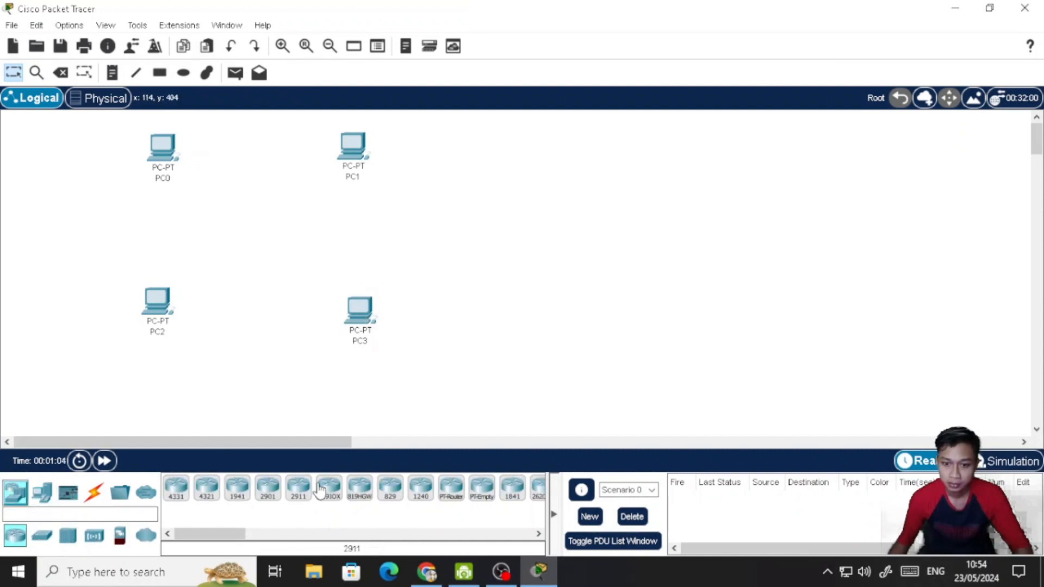
left_click(42, 535)
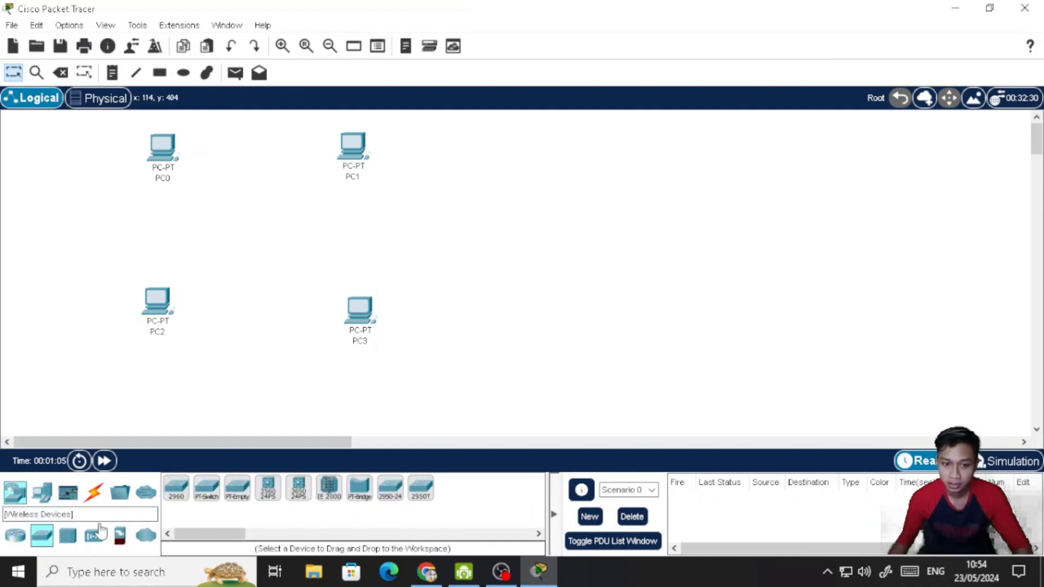
left_click(390, 491)
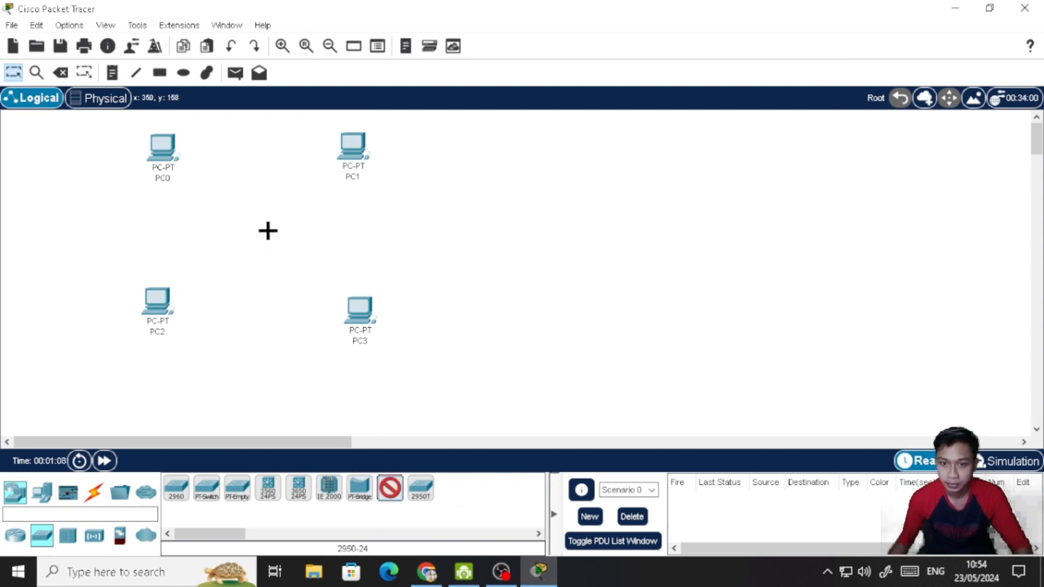
left_click(269, 235)
- Connect PC0 and PC1 to the switch using the automatically chosen connection type
left_click(93, 493)
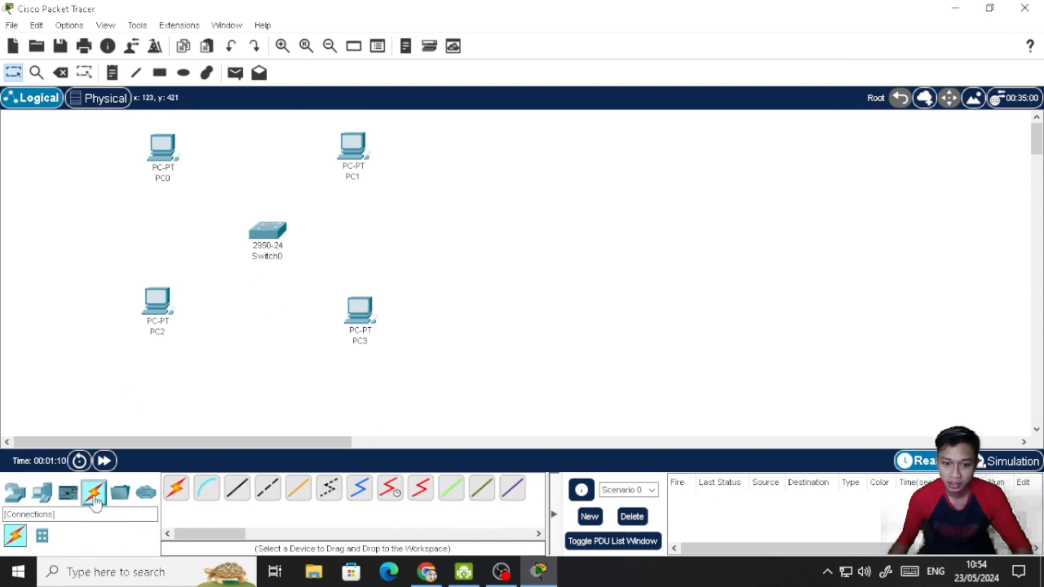
left_click(176, 488)
left_click(167, 156)
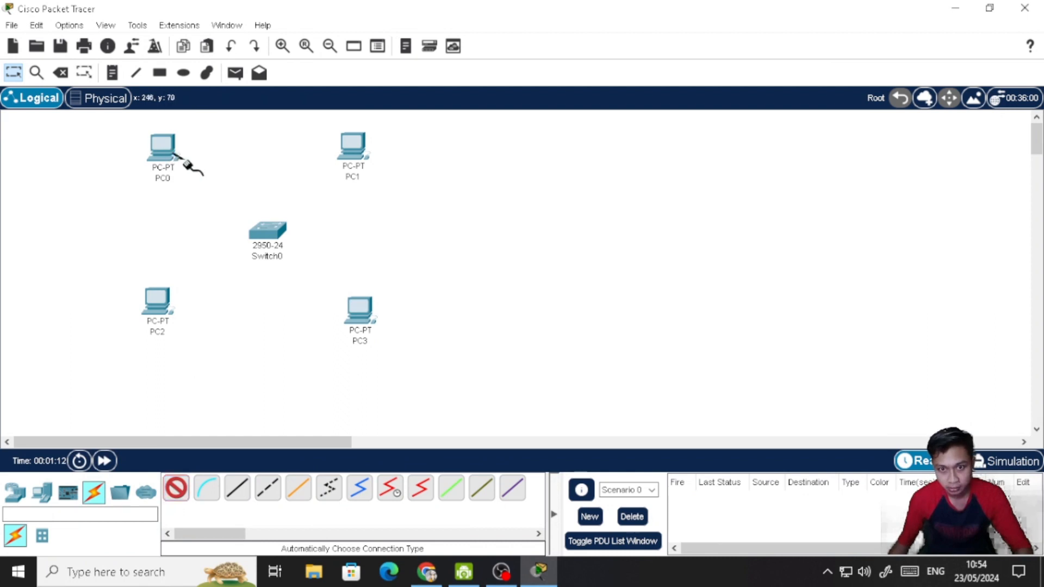
left_click(268, 232)
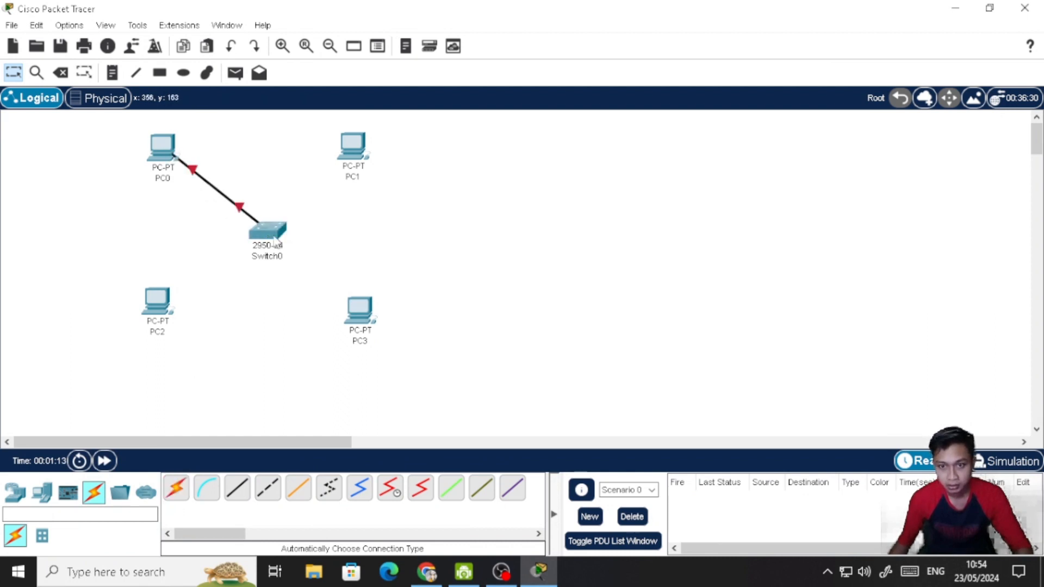
left_click(176, 488)
left_click(353, 146)
left_click(295, 230)
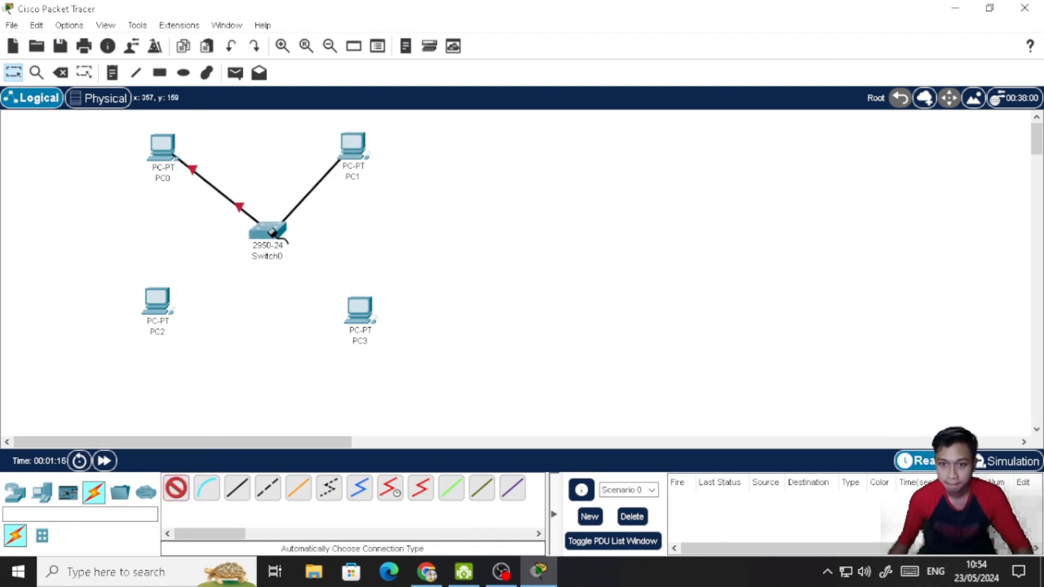
- Connect PC2 and PC3 to the switch using the automatically chosen connection type
left_click(176, 488)
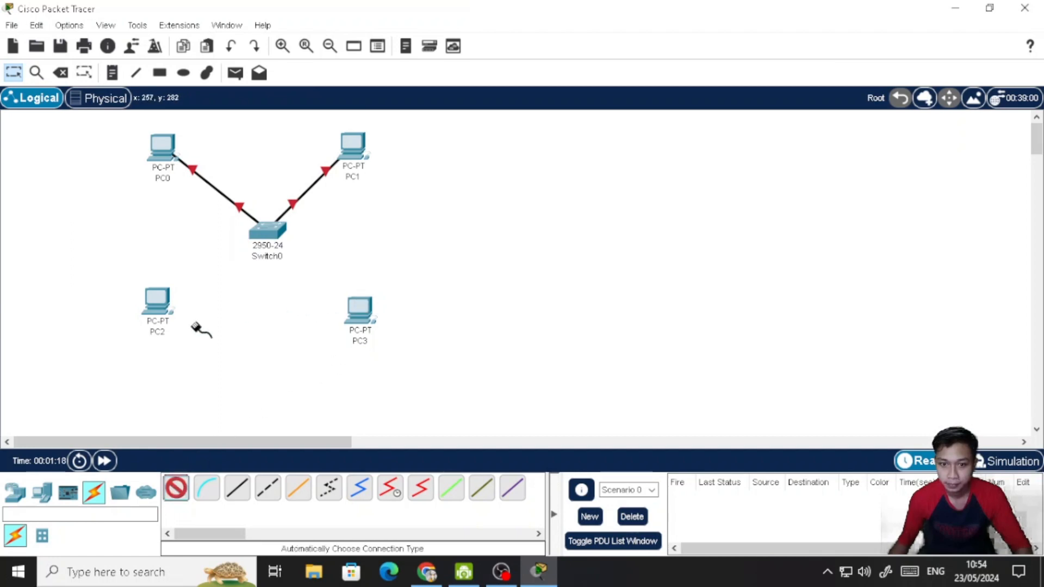
left_click(157, 300)
left_click(267, 231)
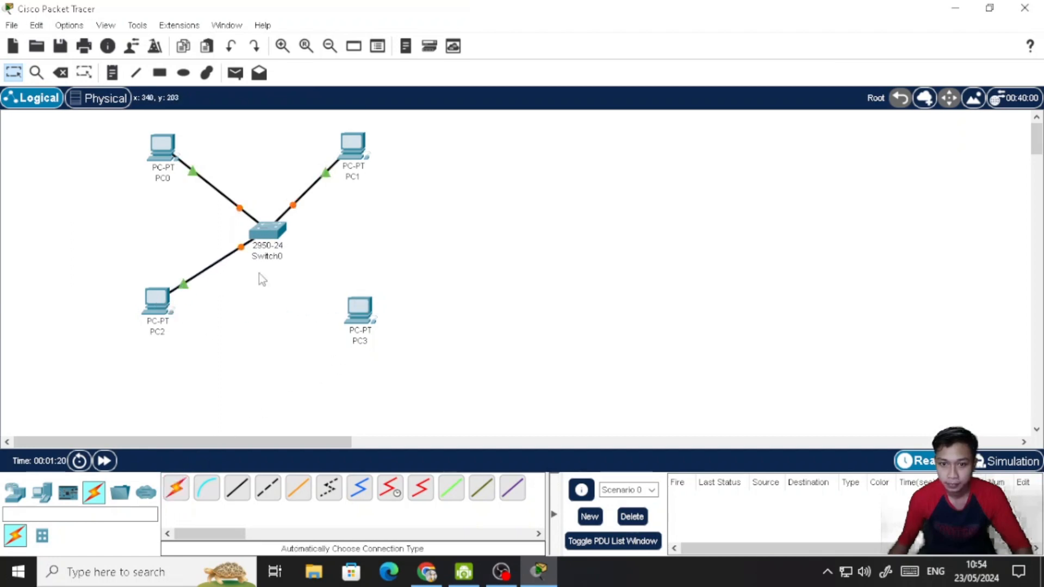
left_click(176, 487)
left_click(360, 315)
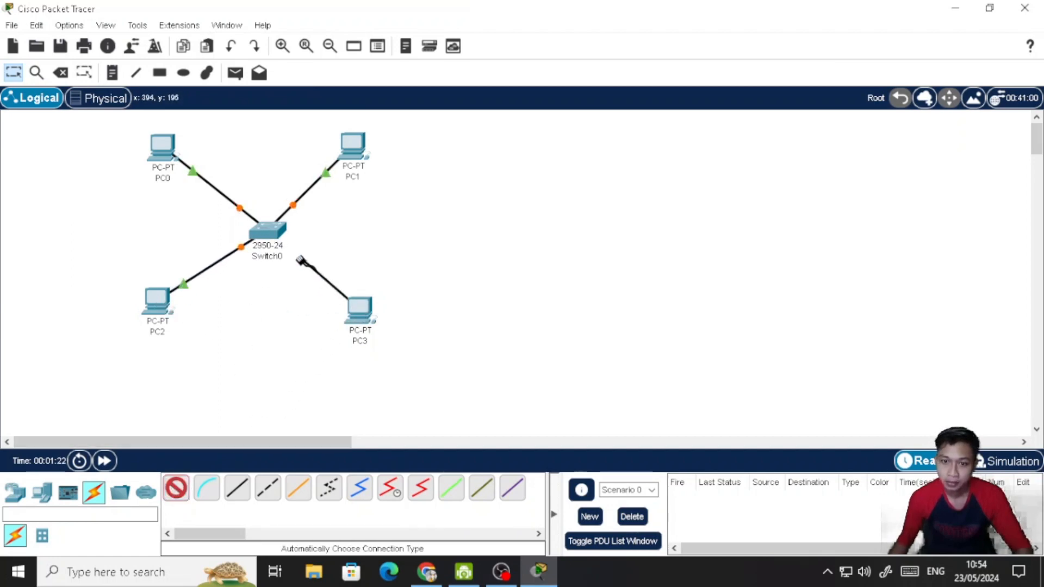
left_click(268, 233)
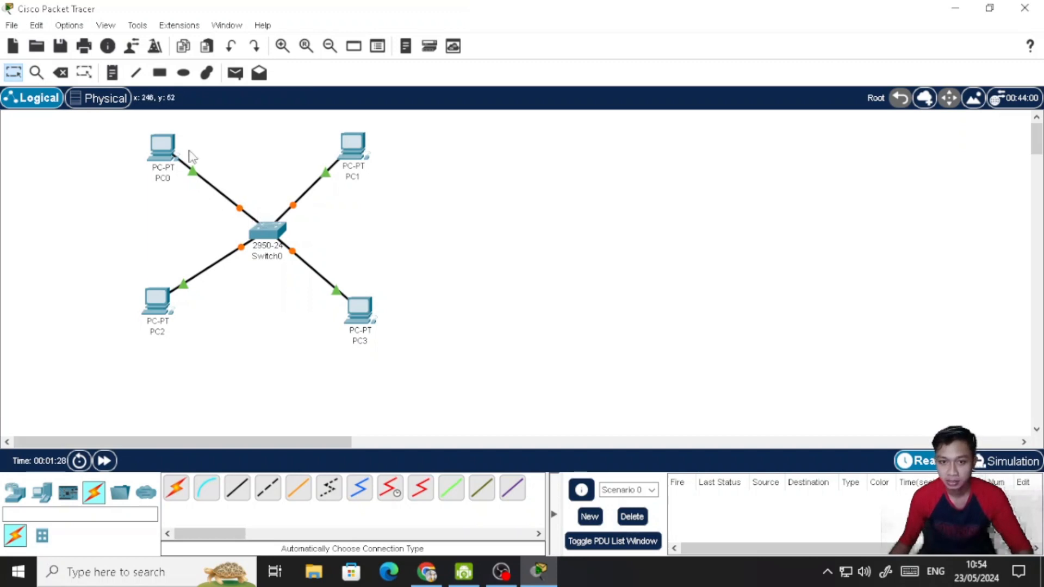
- Assign PC0 the static IPv4 address 192.168.0.1 with subnet mask 255.255.255.0
left_click(172, 150)
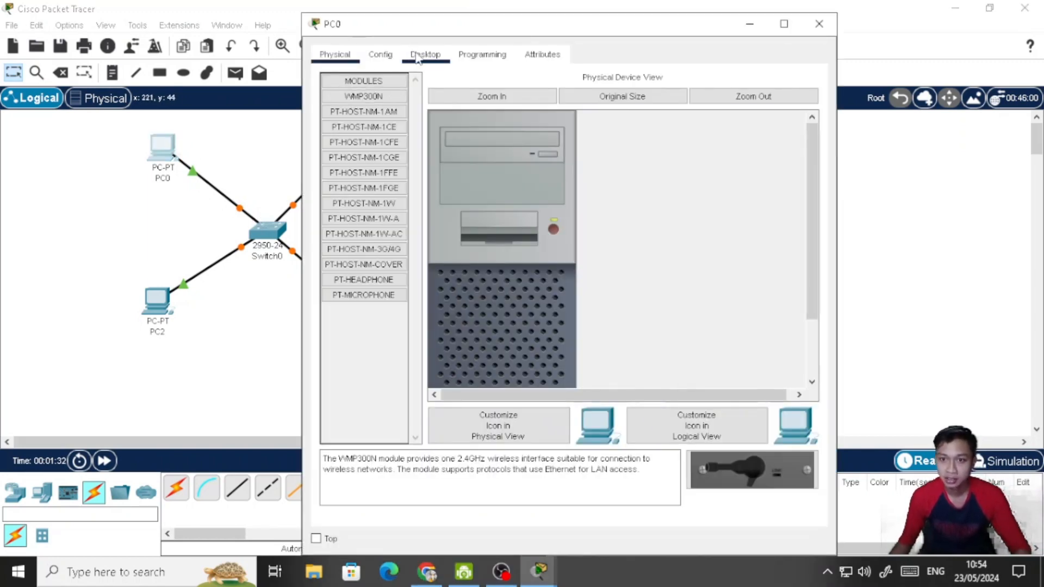
left_click(417, 57)
left_click(390, 109)
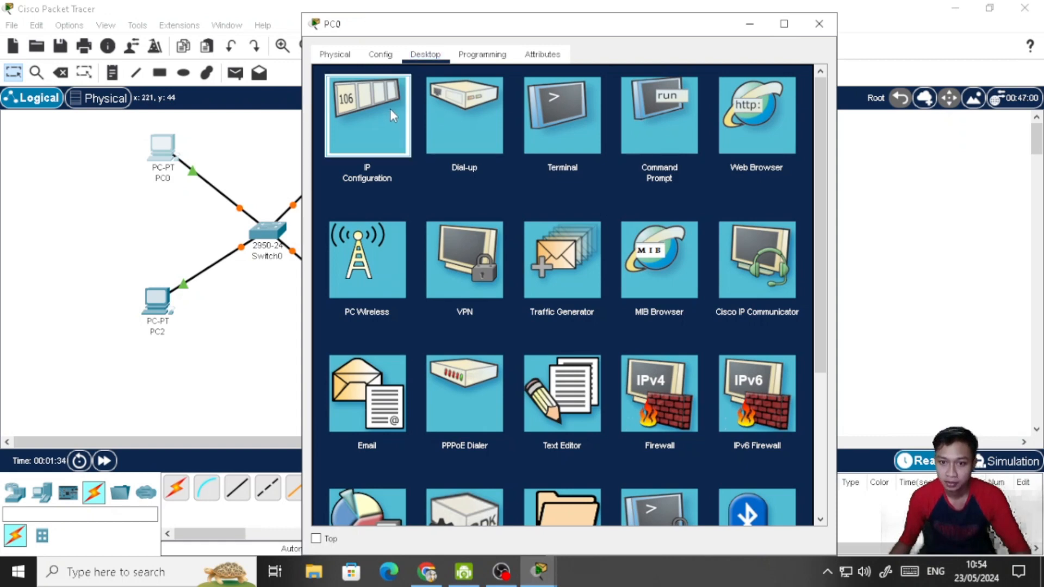
left_click(522, 160)
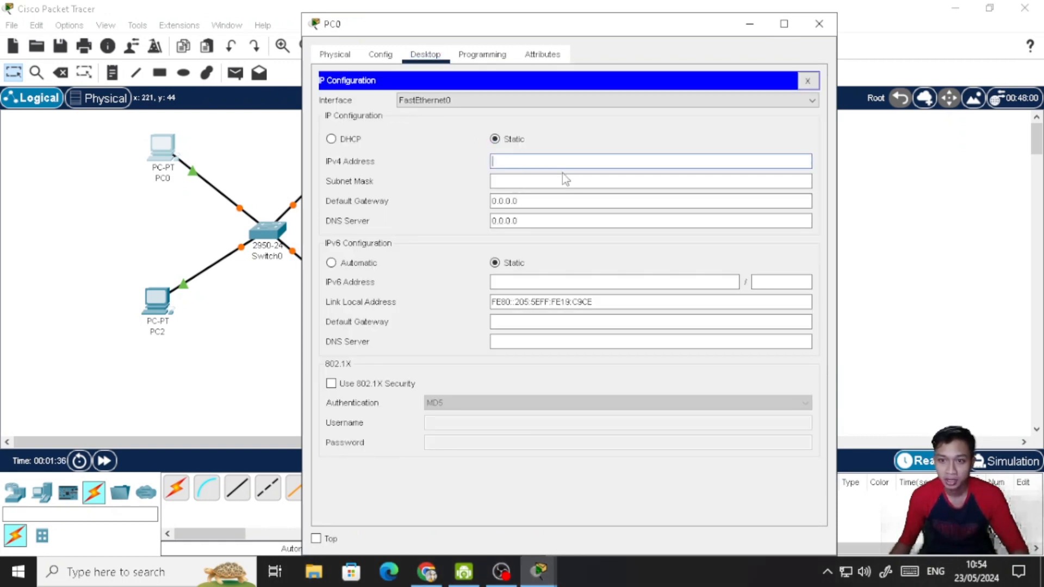
type("192.1")
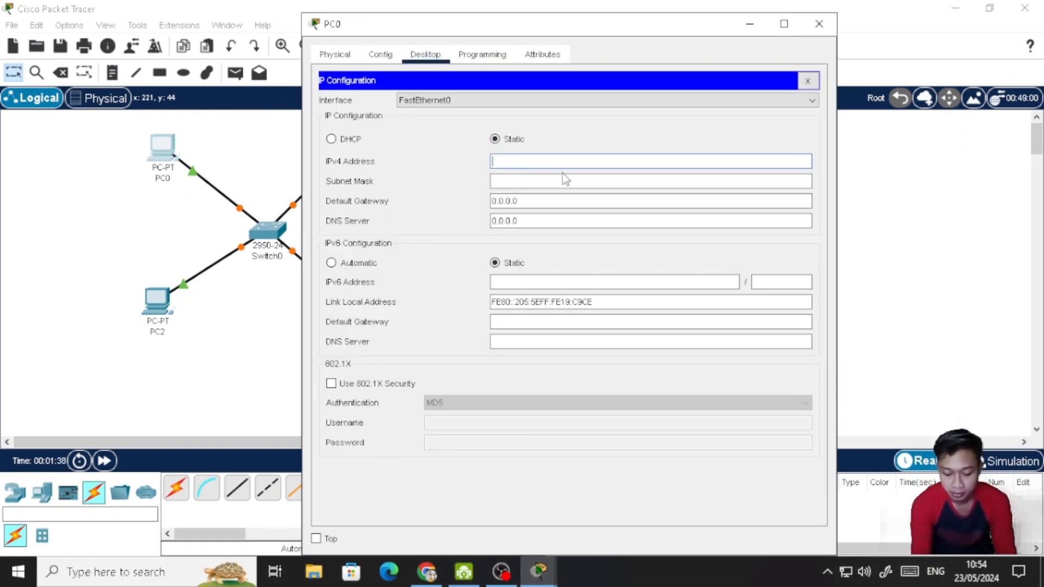
type("68.0.1")
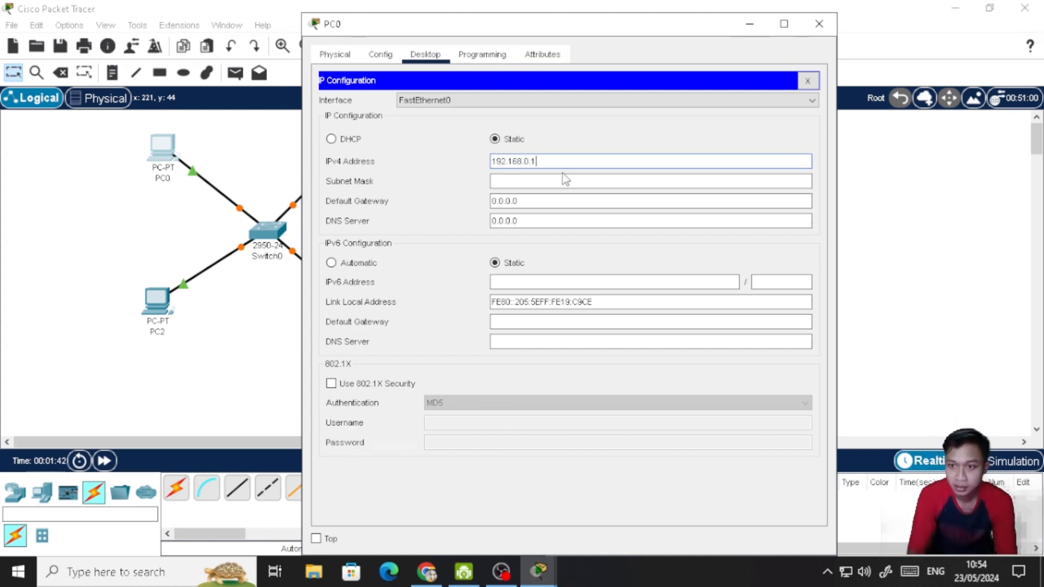
left_click(563, 174)
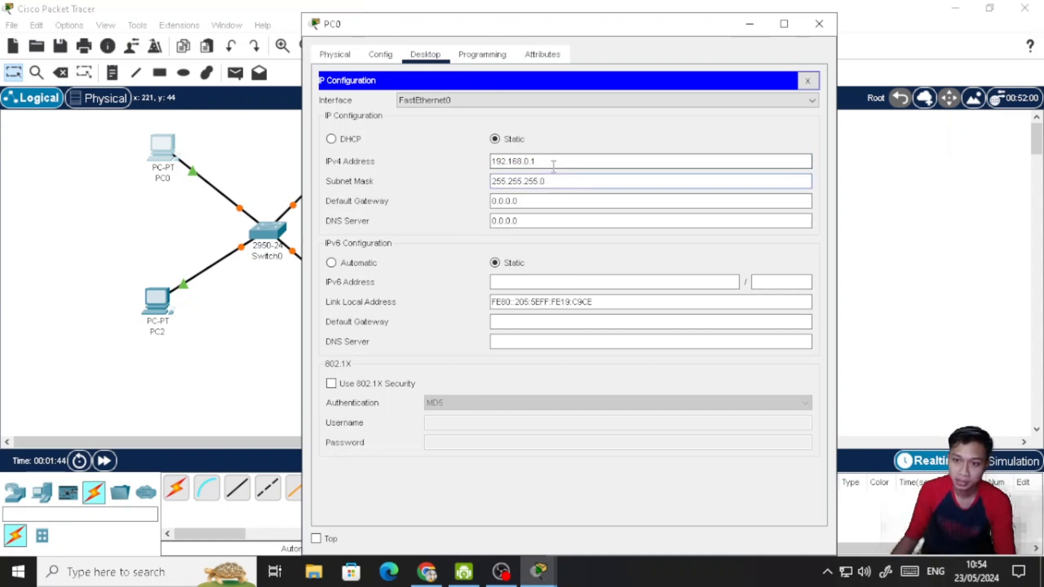
- Set PC0's IPv6 configuration to Automatic and close its device window
left_click(363, 263)
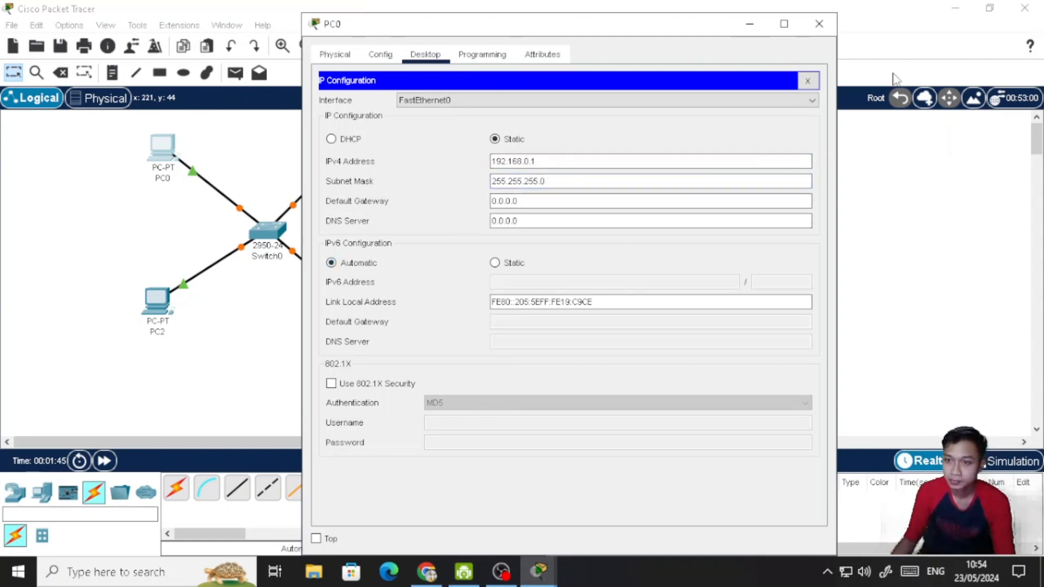
left_click(807, 81)
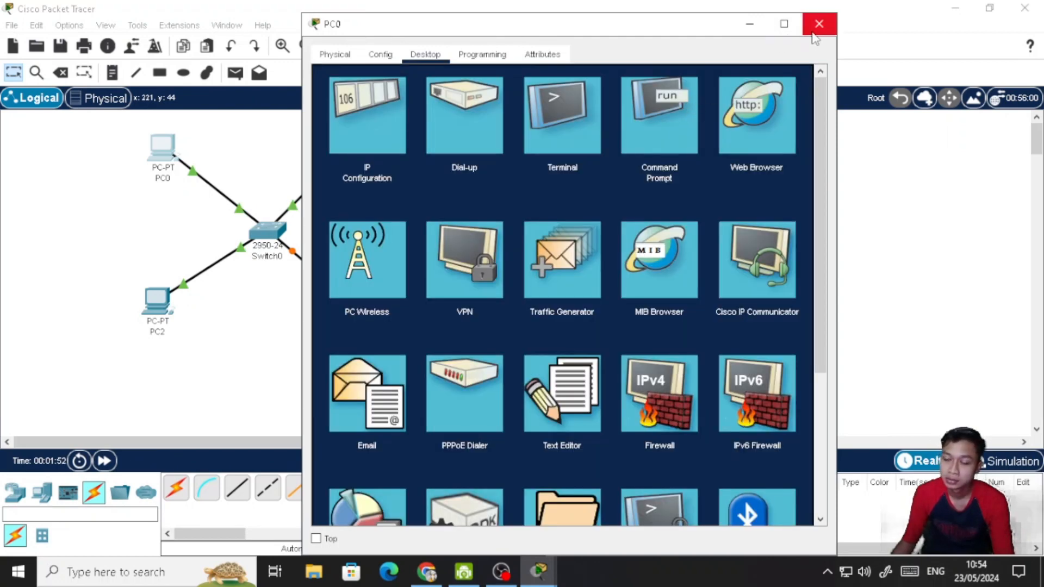
left_click(817, 27)
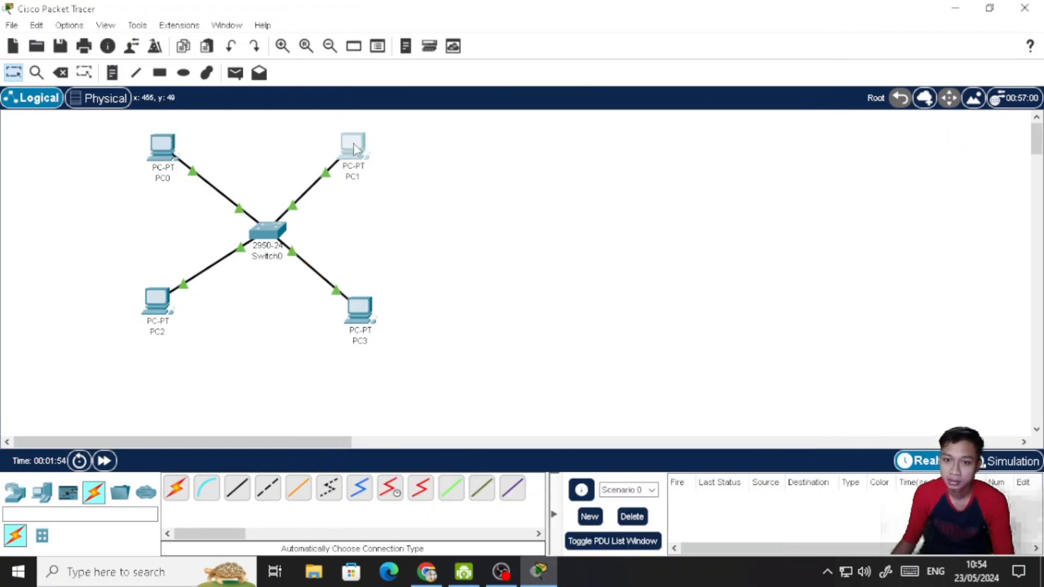
- Assign PC1 the static IPv4 address 192.168.0.2 with subnet mask 255.255.255.0 and close its window
left_click(353, 143)
left_click(420, 61)
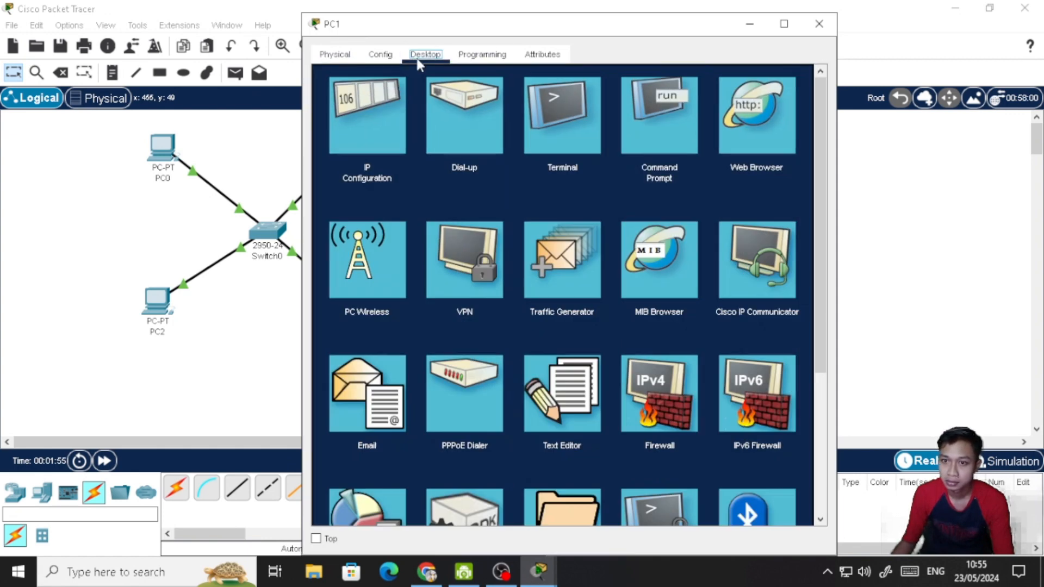
left_click(383, 135)
left_click(511, 163)
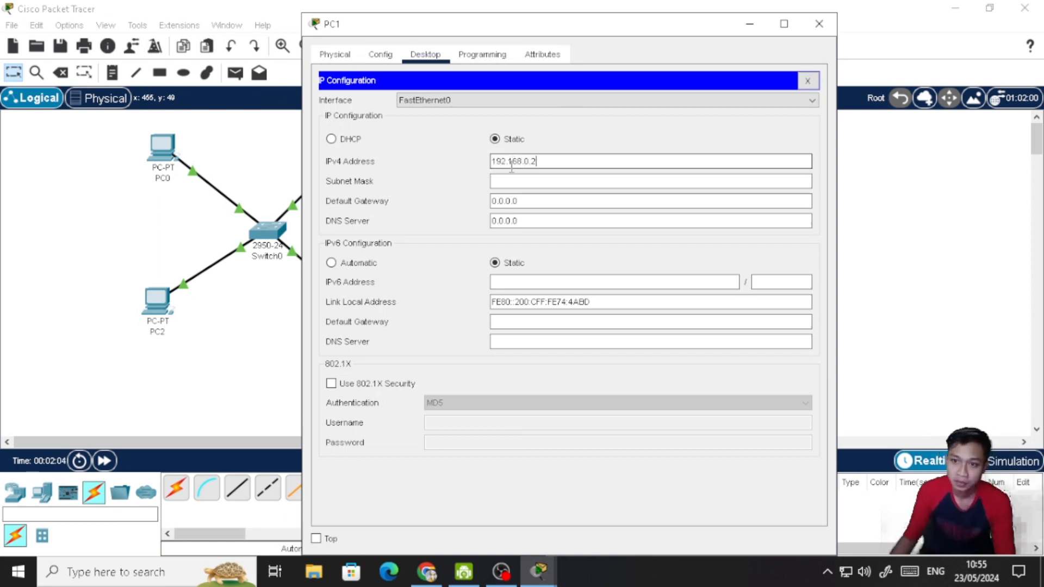
key("Tab")
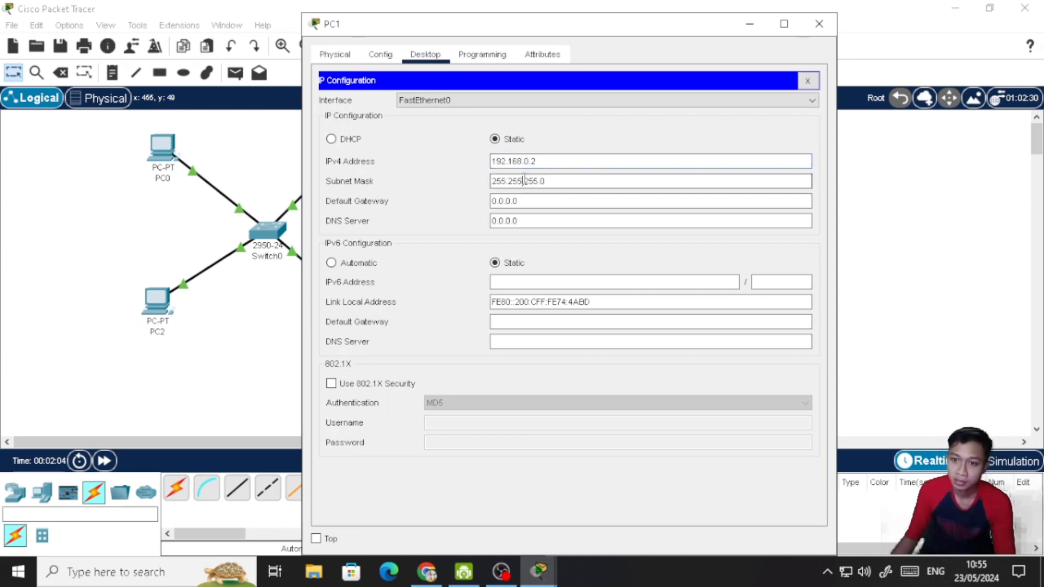
left_click(806, 81)
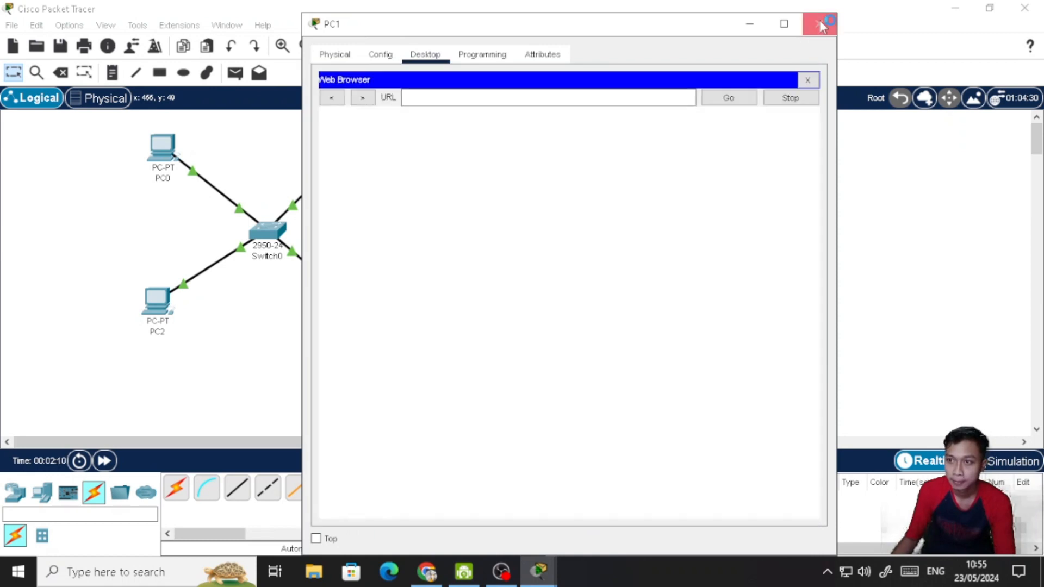
left_click(820, 24)
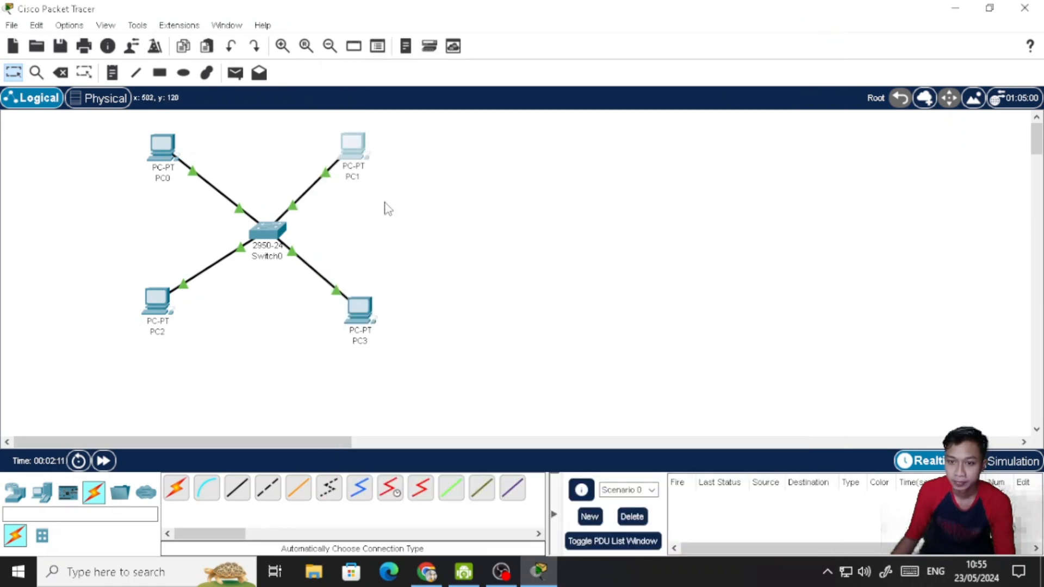
- Reopen PC1's IP configuration, set its IPv6 configuration to Automatic, and close the device window
left_click(353, 153)
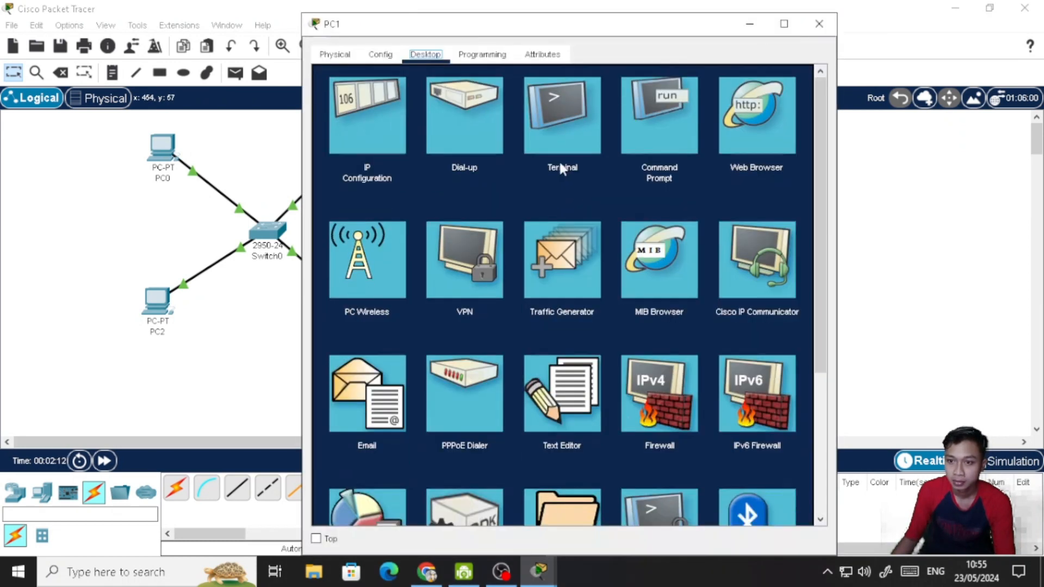
left_click(357, 119)
left_click(357, 264)
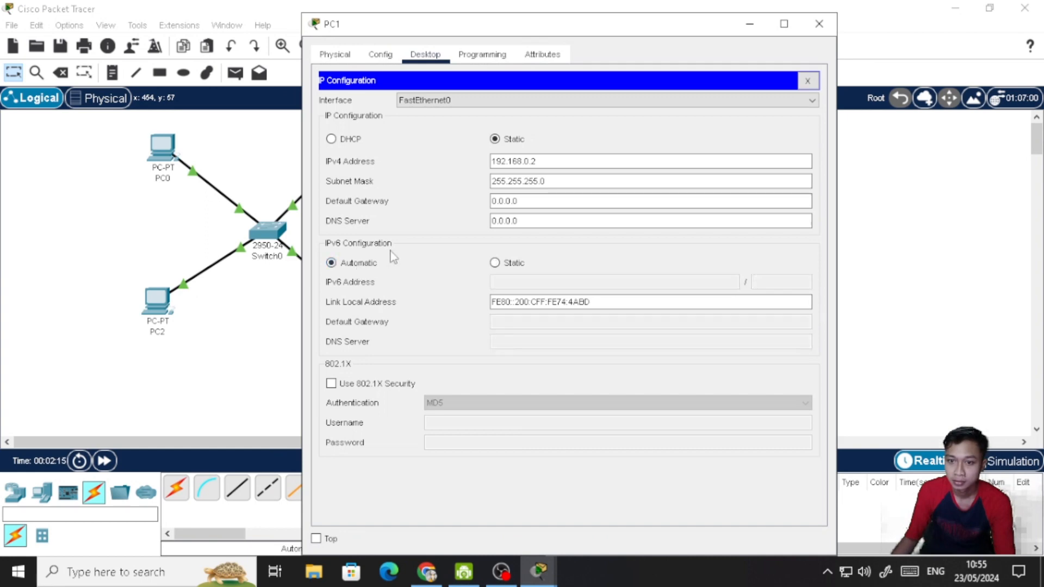
left_click(820, 24)
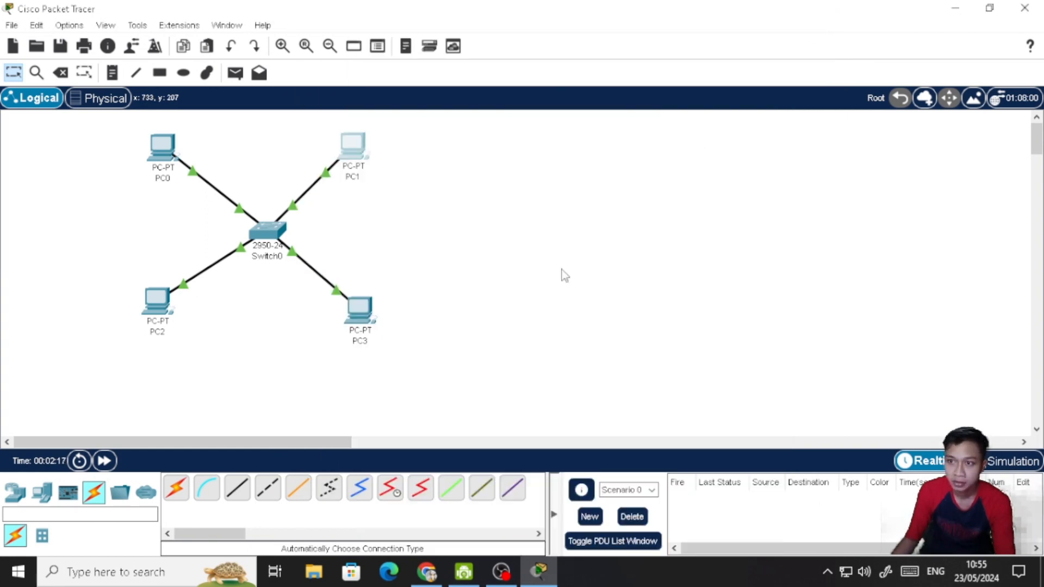
- Give PC2 the static IPv4 address 192.168.0.3 with subnet mask 255.255.255.0, set its IPv6 configuration to Automatic, and close its window
left_click(157, 301)
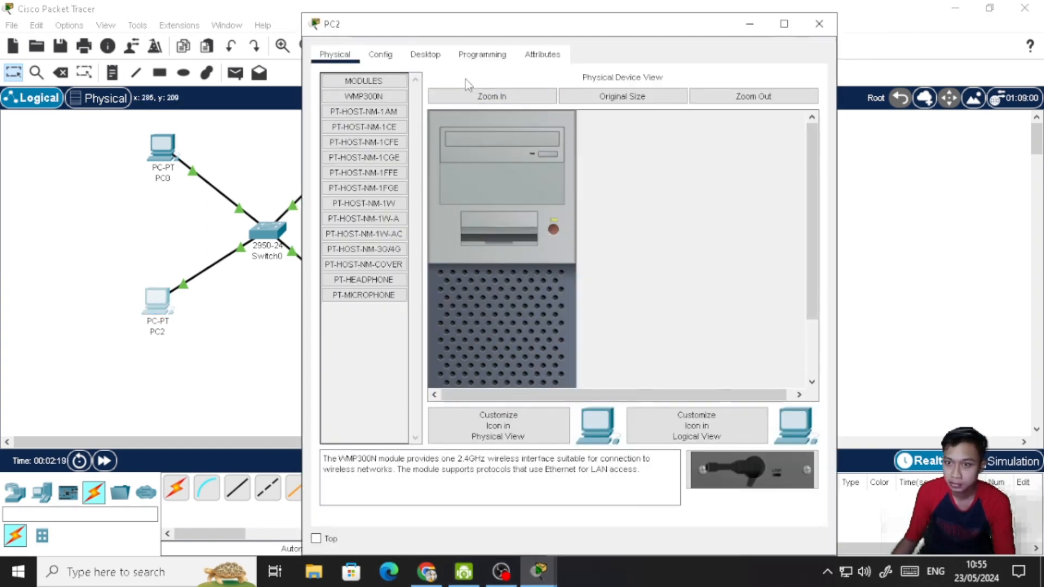
left_click(426, 55)
left_click(360, 133)
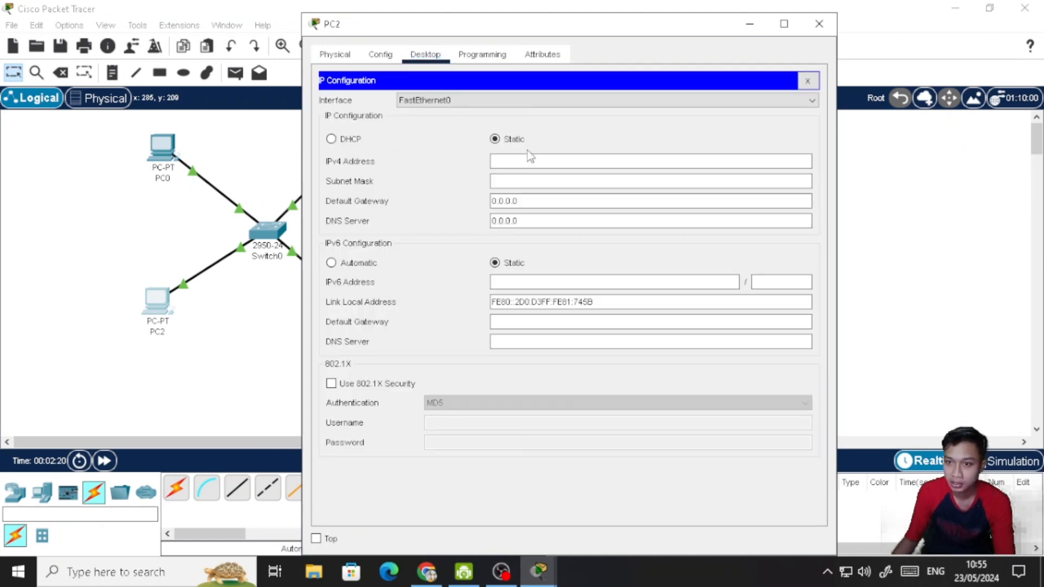
left_click(536, 160)
type("192")
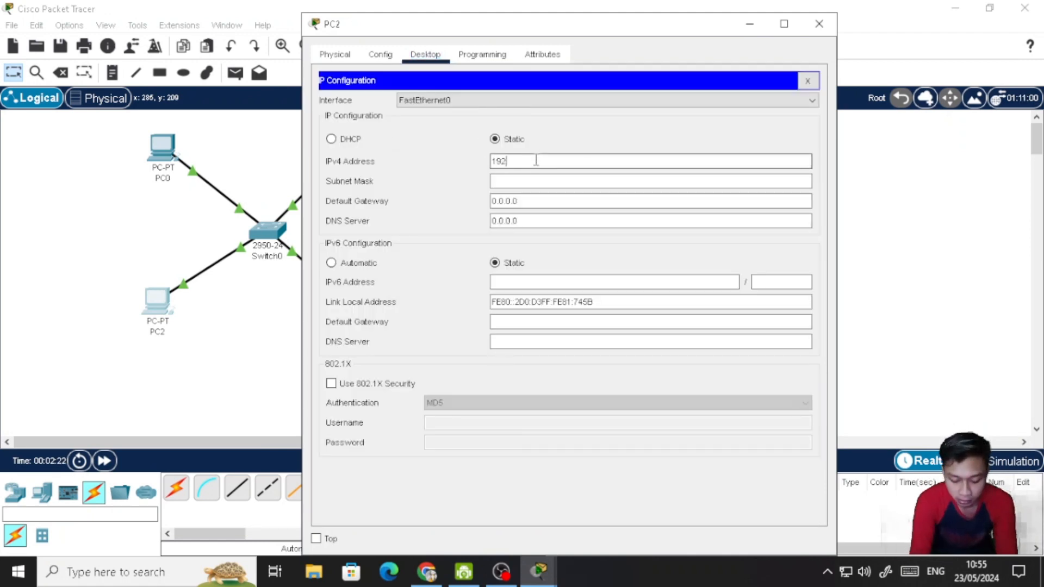
type(".168.0.3")
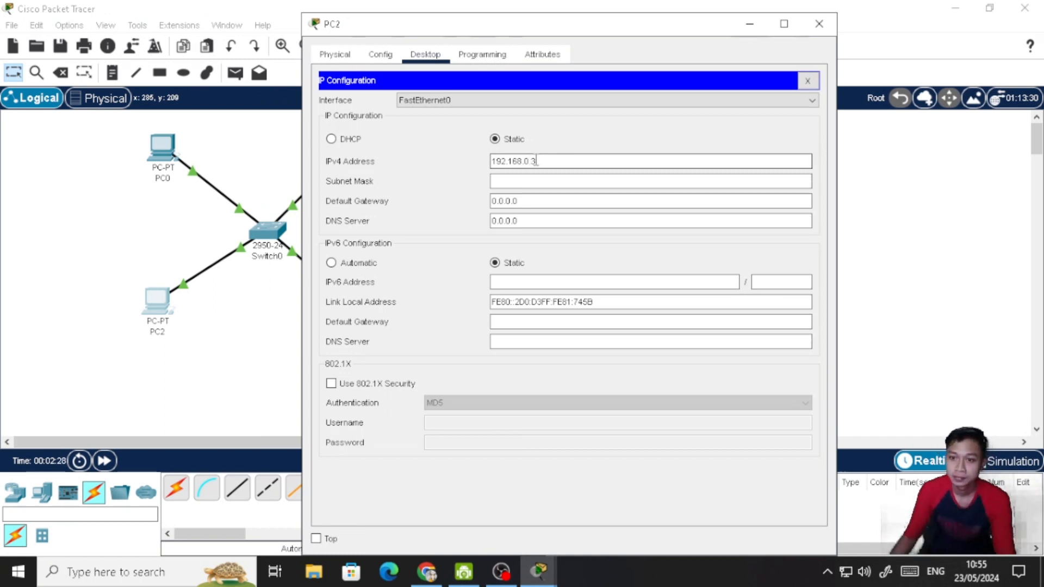
left_click(541, 182)
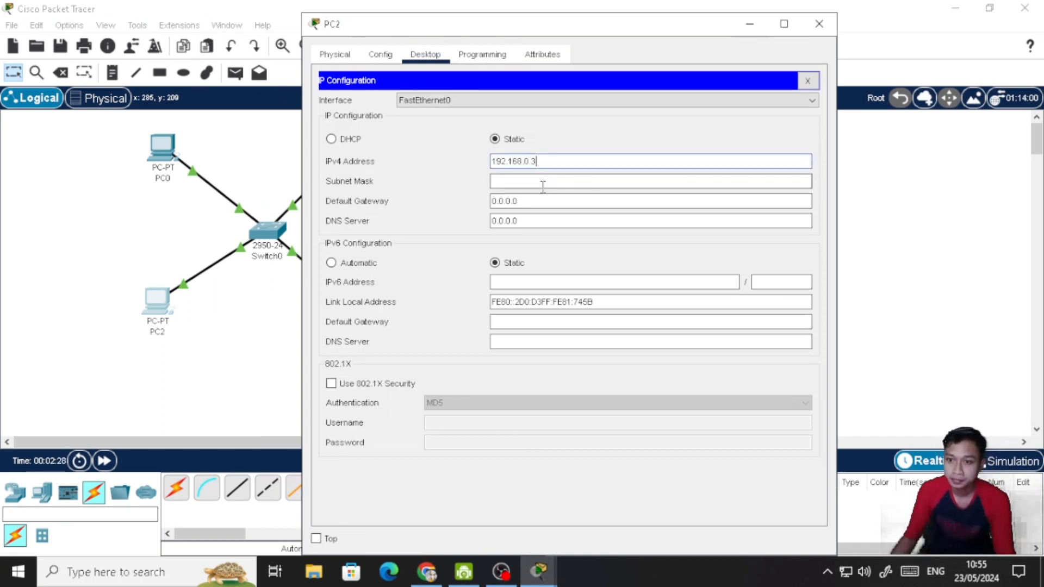
left_click(359, 264)
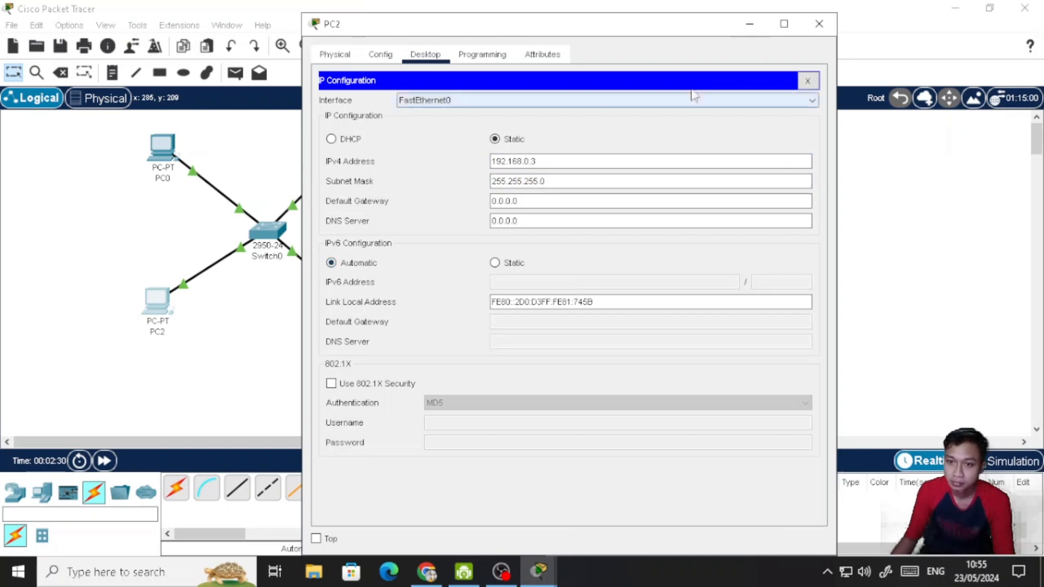
left_click(820, 24)
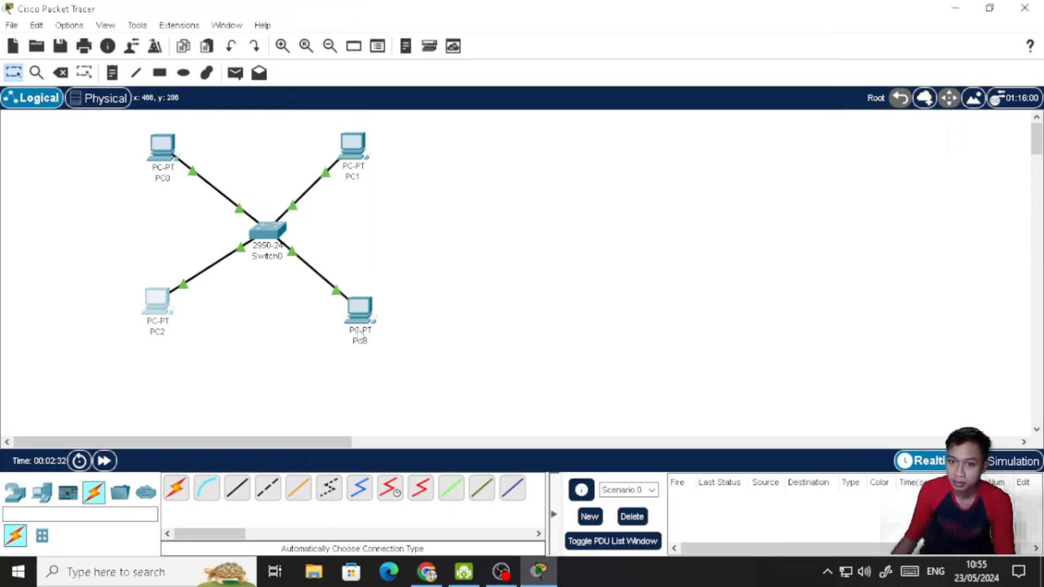
- Set PC3's IPv6 configuration to Automatic, assign static IPv4 address 192.168.0.4 with subnet mask 255.255.255.0, and close its window
left_click(354, 305)
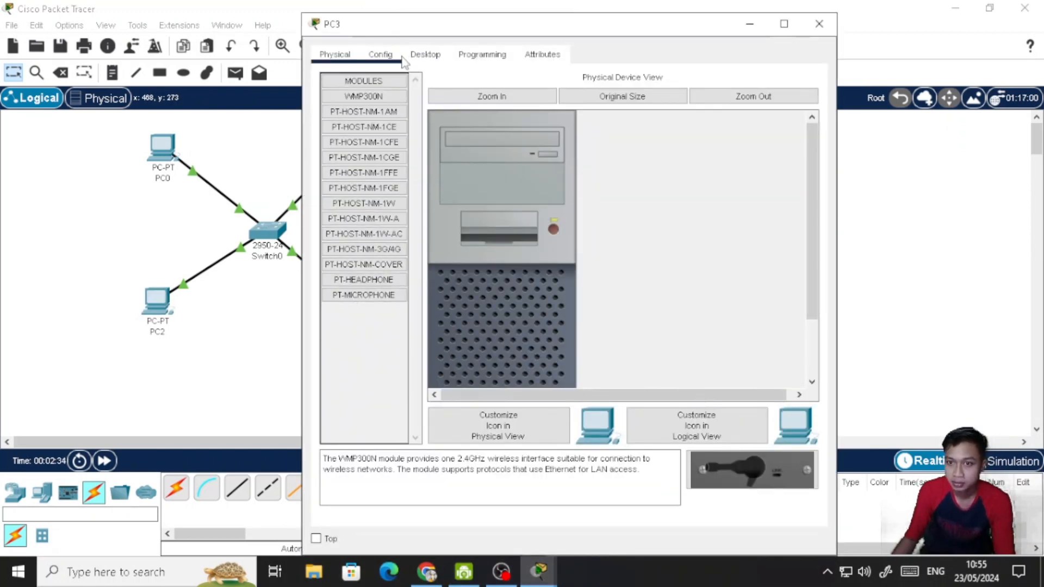
left_click(432, 57)
left_click(390, 102)
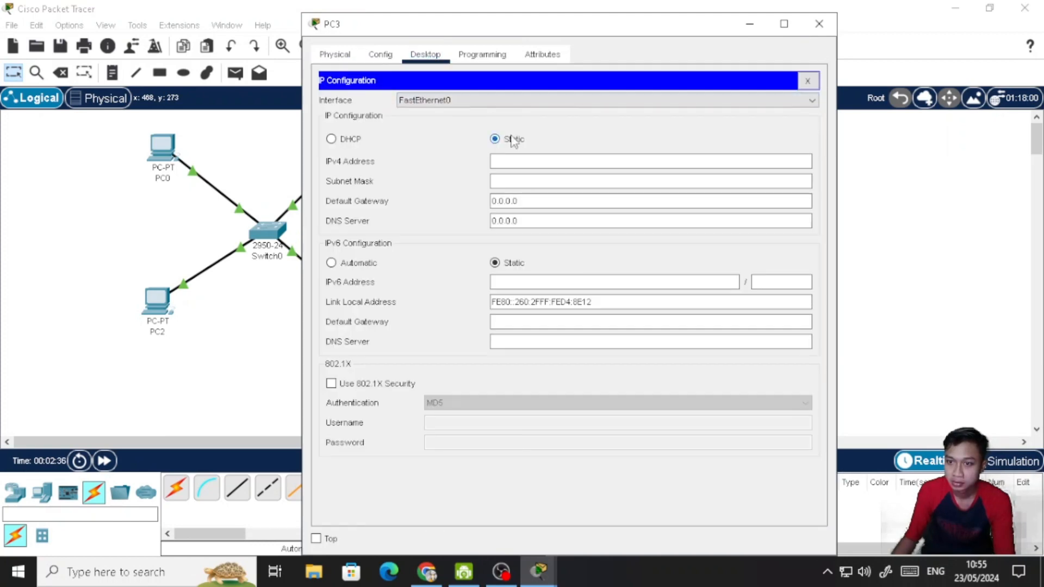
left_click(347, 263)
left_click(500, 161)
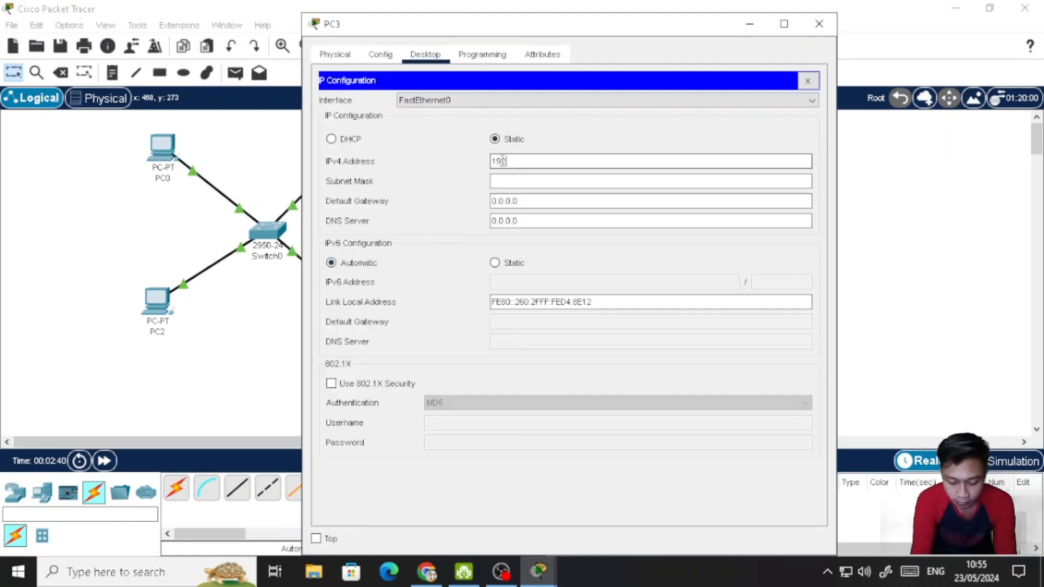
type("192.168.0")
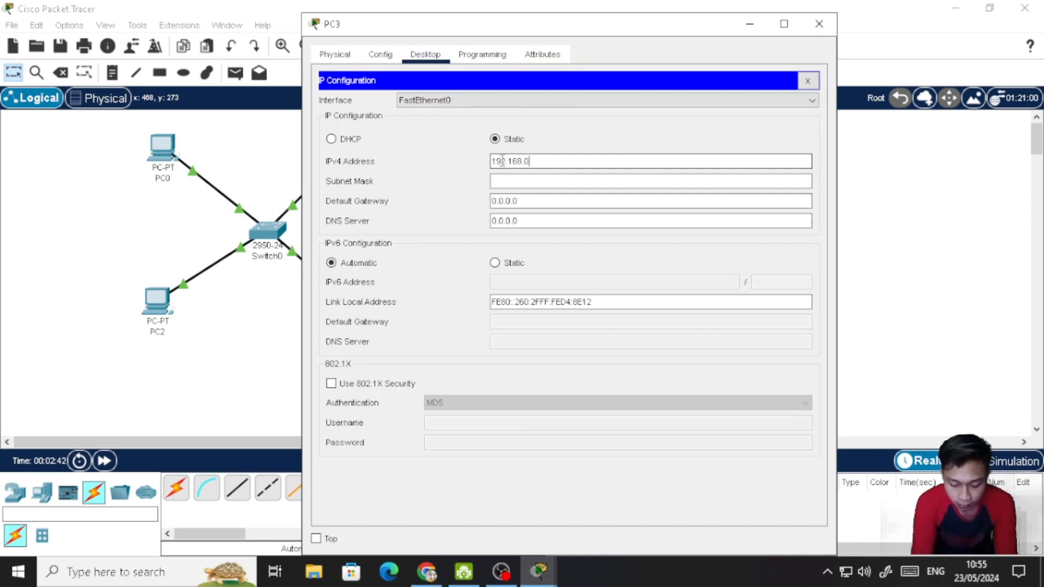
type(".4")
left_click(571, 182)
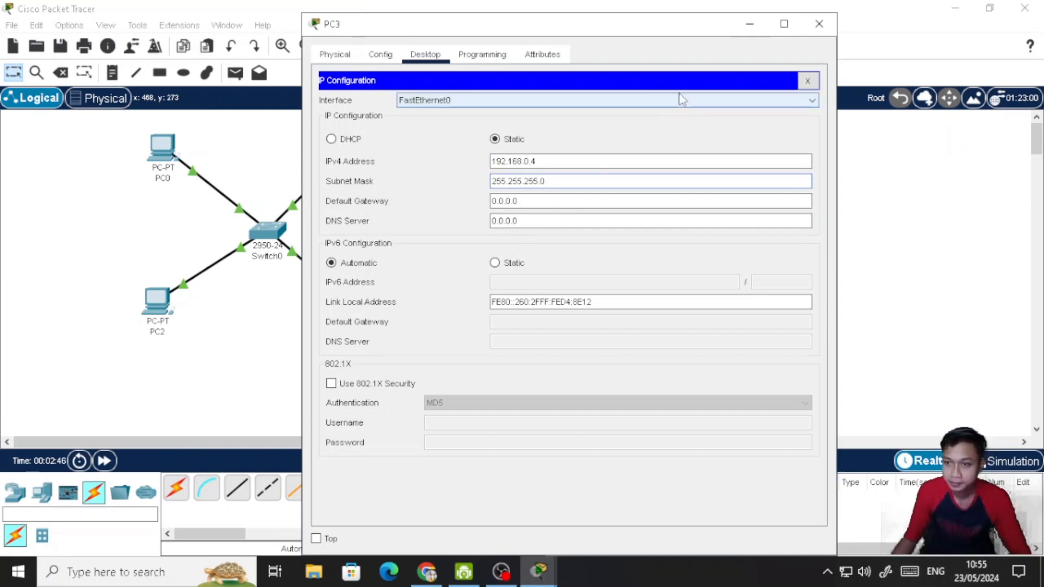
left_click(808, 80)
left_click(812, 25)
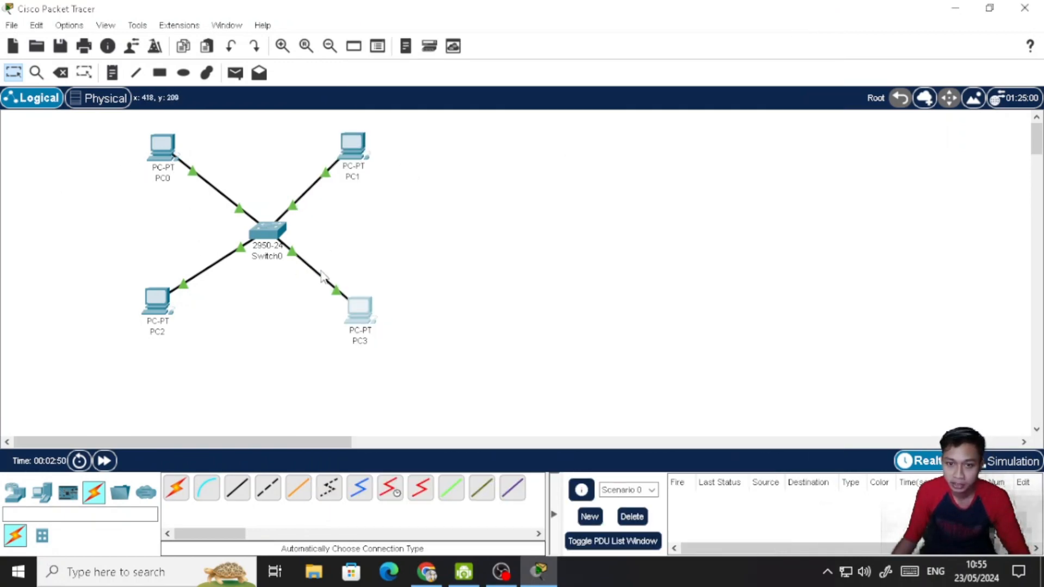
- Rename PC0 as Kom1 by editing its label in the topology
left_click(162, 179)
left_click_drag(162, 181, 110, 179)
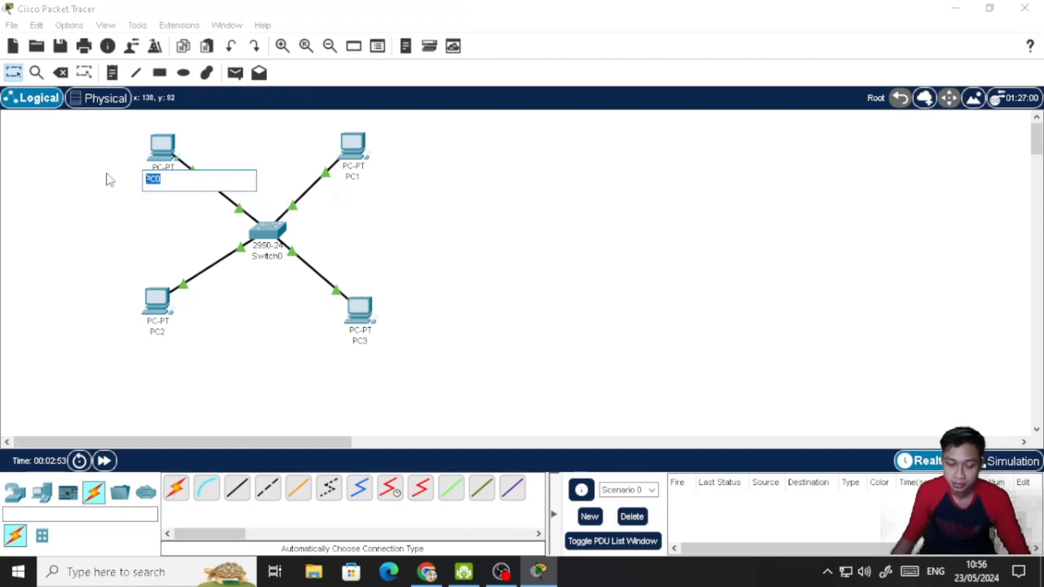
type("Kom1")
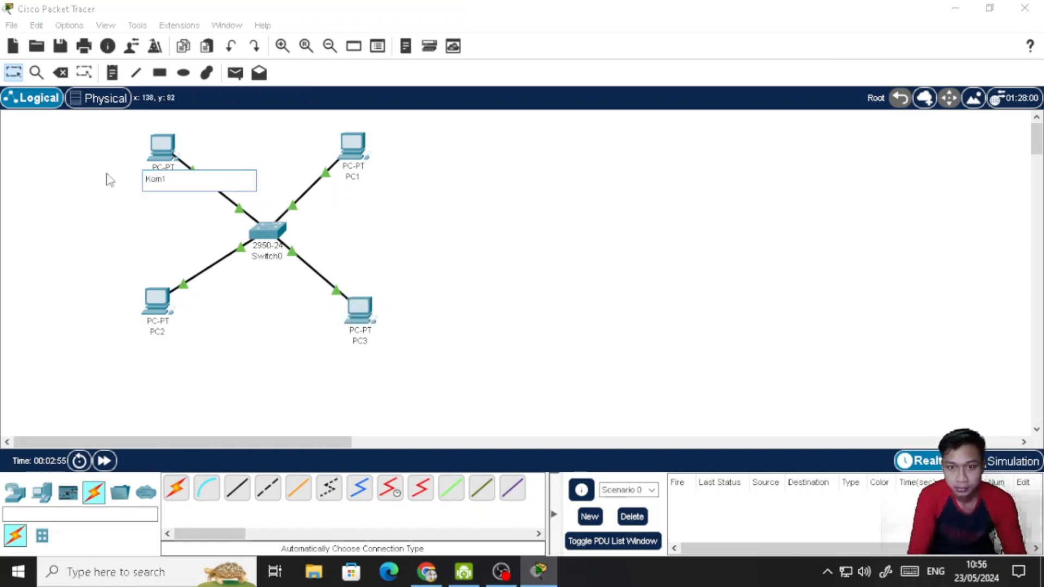
key("Return")
- Change the label of PC1 in the topology to Kom2
left_click(354, 177)
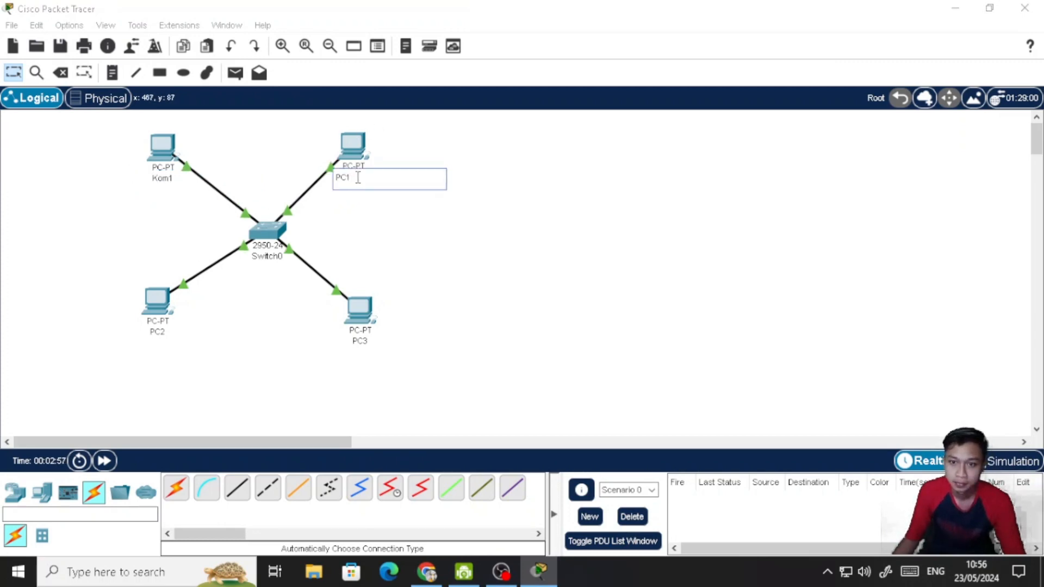
double_click(346, 181)
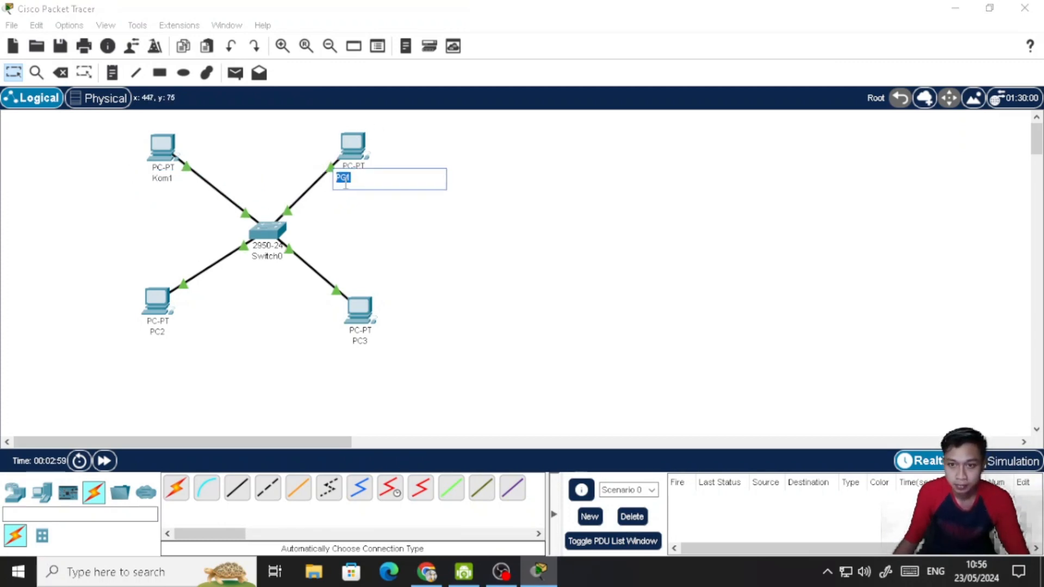
type("Kom2")
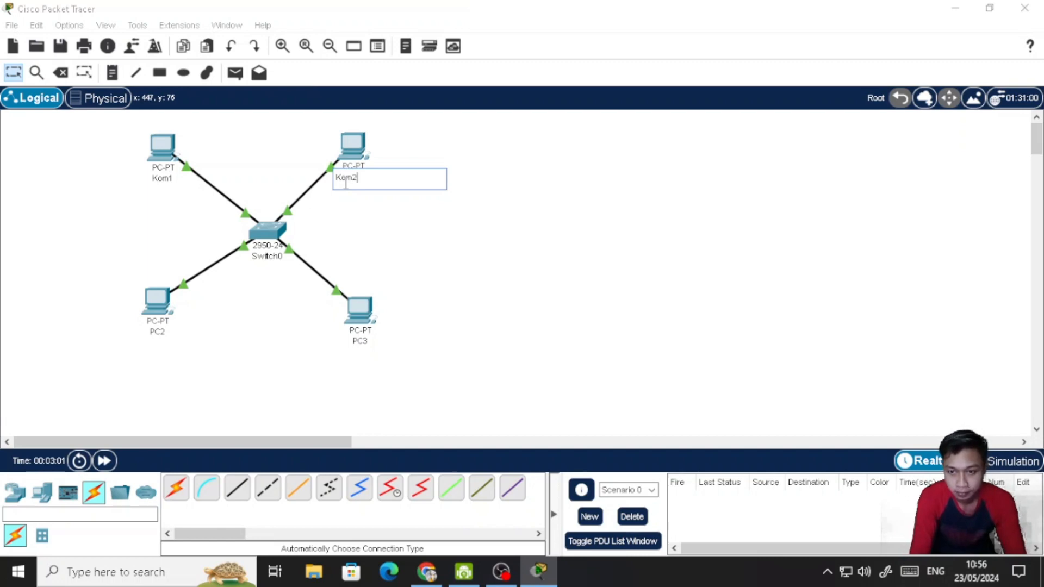
- Rename PC2 as Kom3 in the topology, keeping its device window closed
left_click(171, 329)
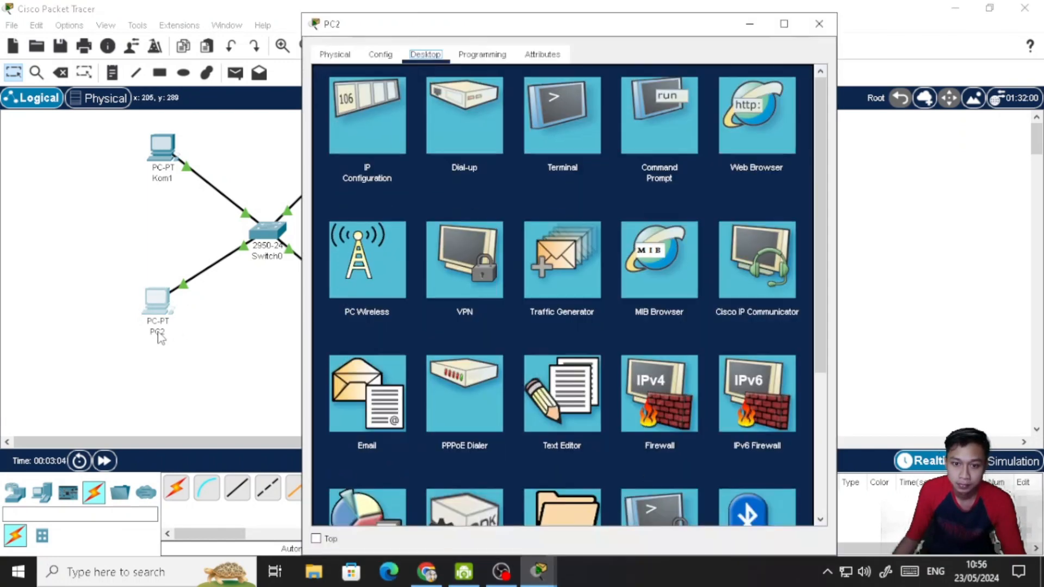
left_click(819, 24)
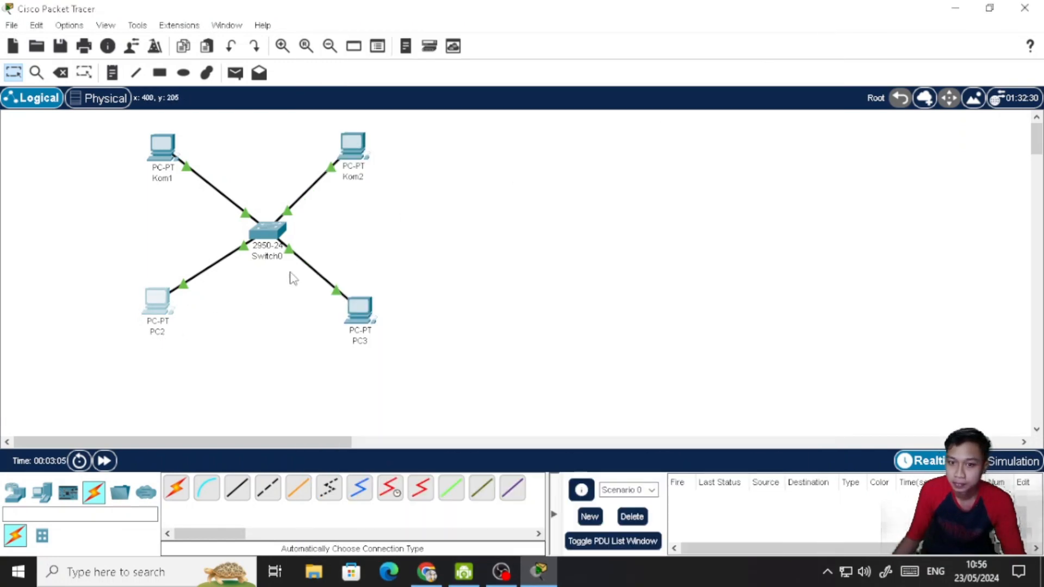
left_click(157, 331)
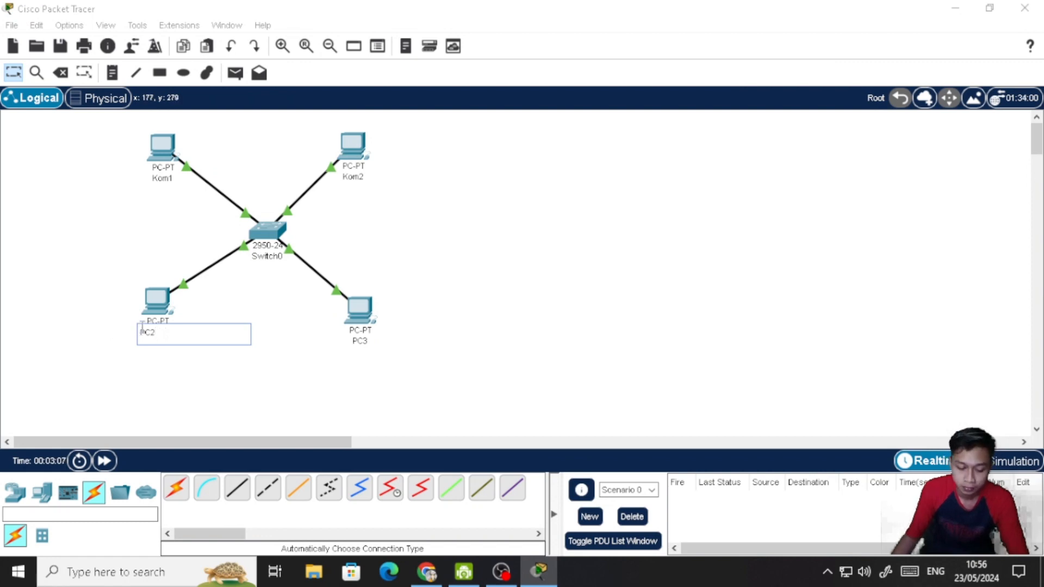
double_click(147, 333)
type("Kom3")
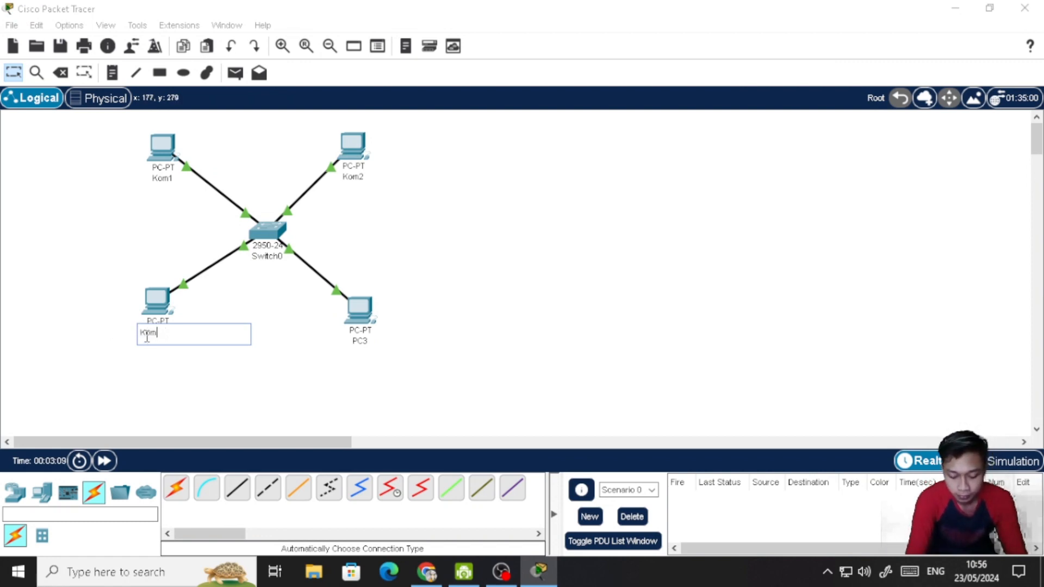
- Rename PC3 as Kom4 in the topology and commit the new label
left_click(360, 335)
left_click(819, 24)
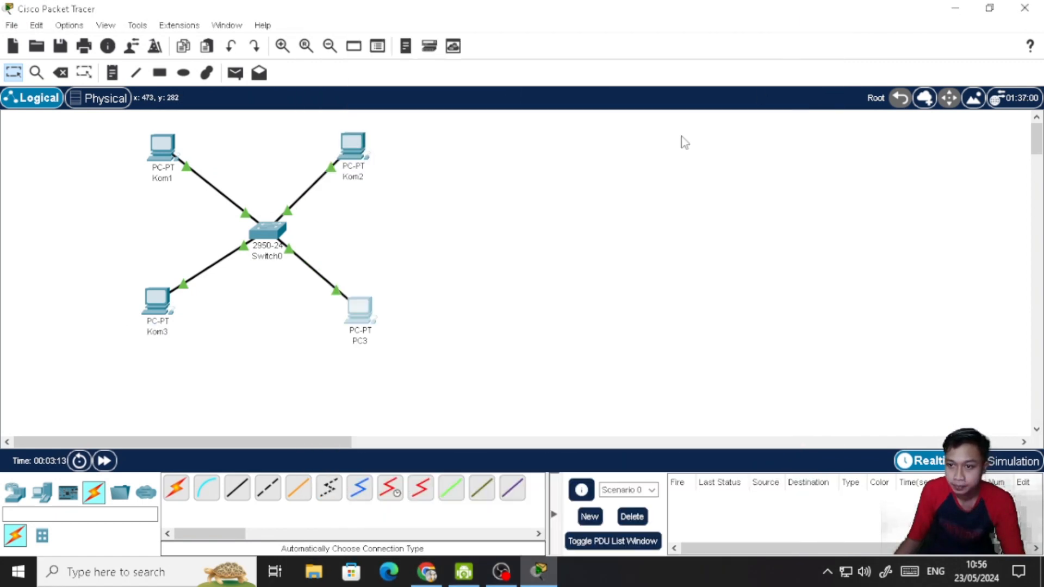
left_click(366, 343)
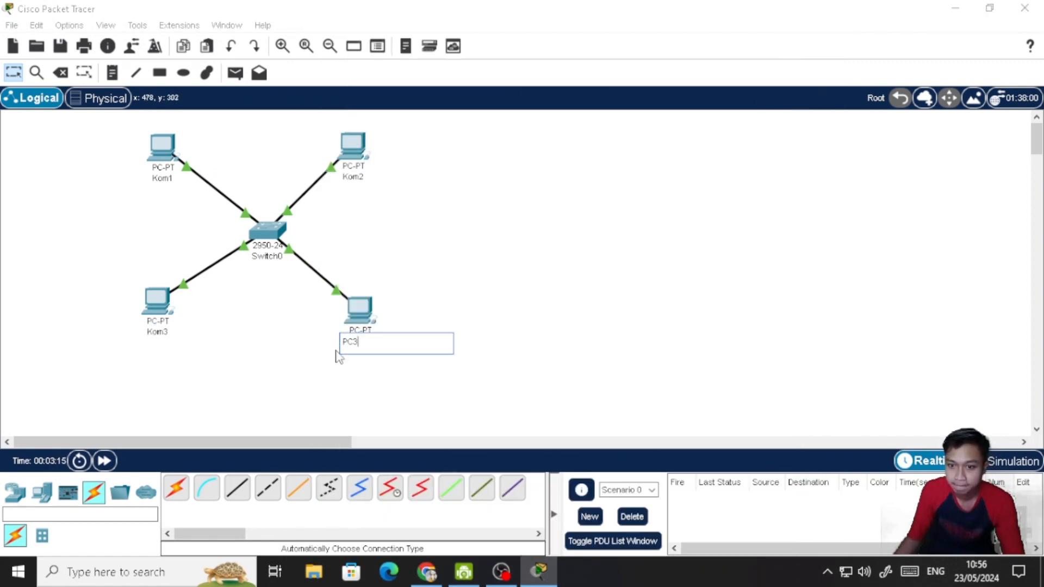
double_click(348, 343)
type("K")
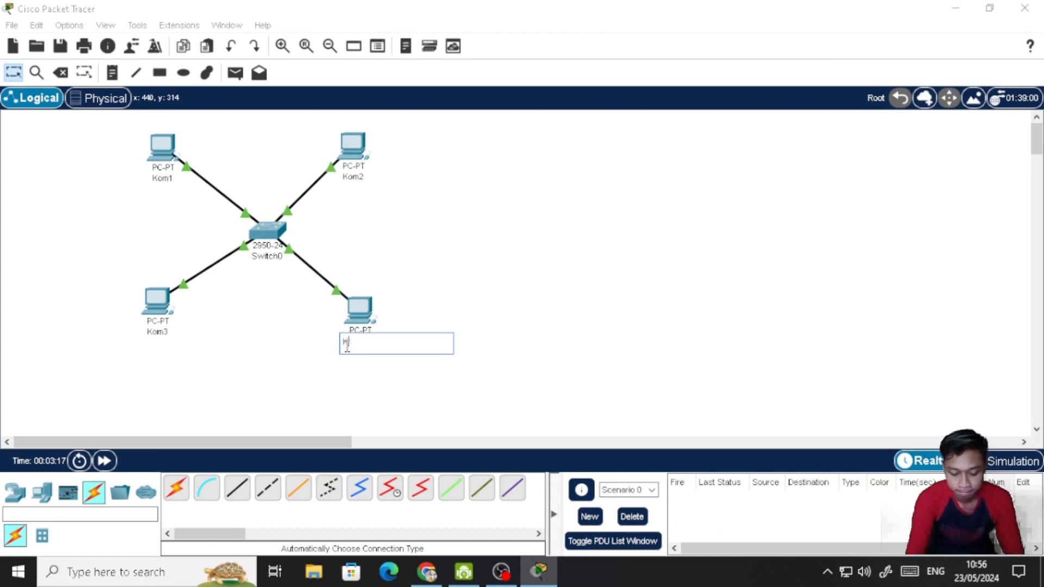
type("om4")
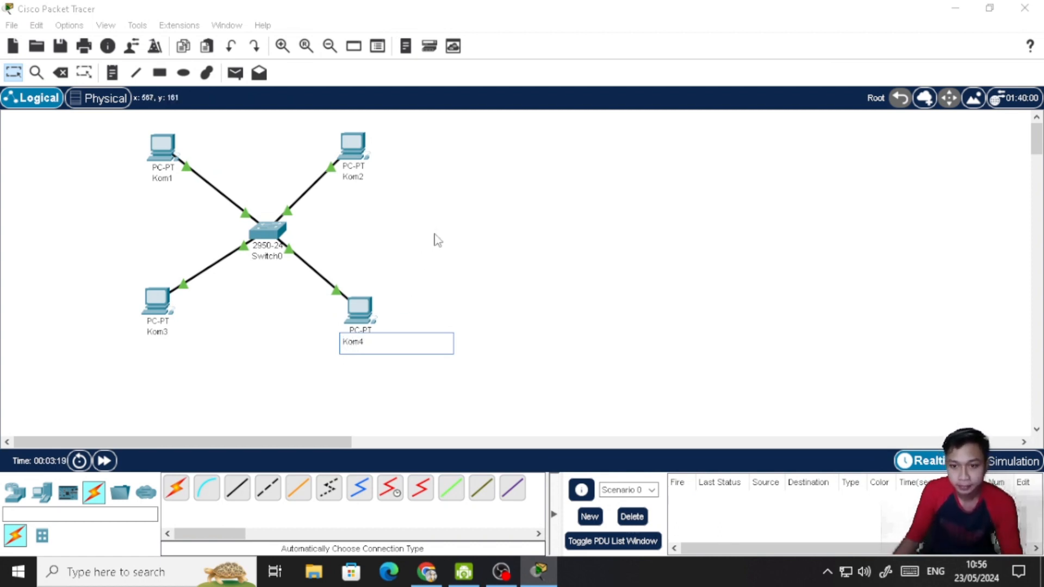
left_click(433, 238)
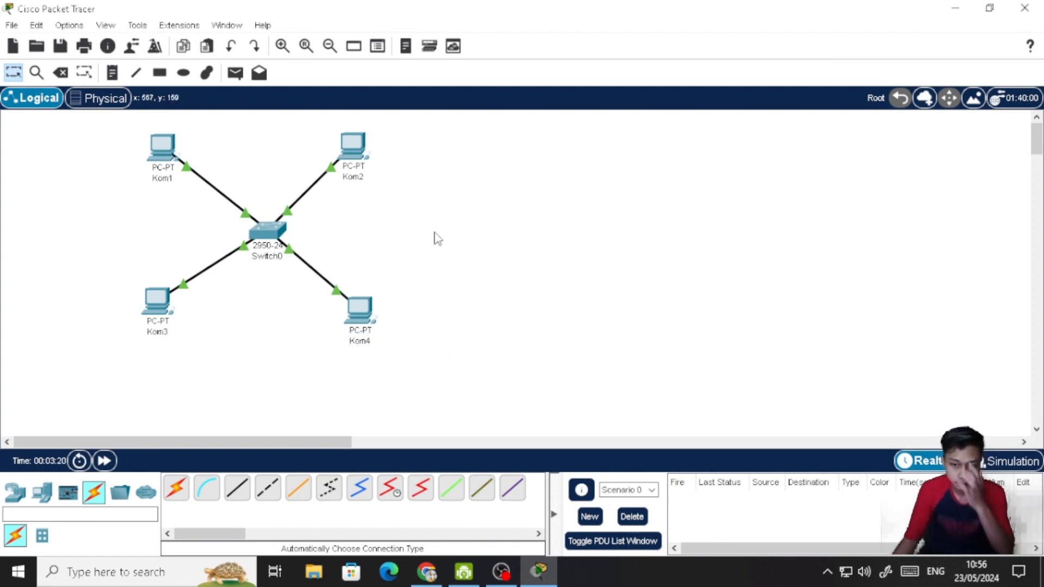
- Open Kom1's Command Prompt and ping 192.168.0.2 to test the connection to Kom2
left_click(157, 144)
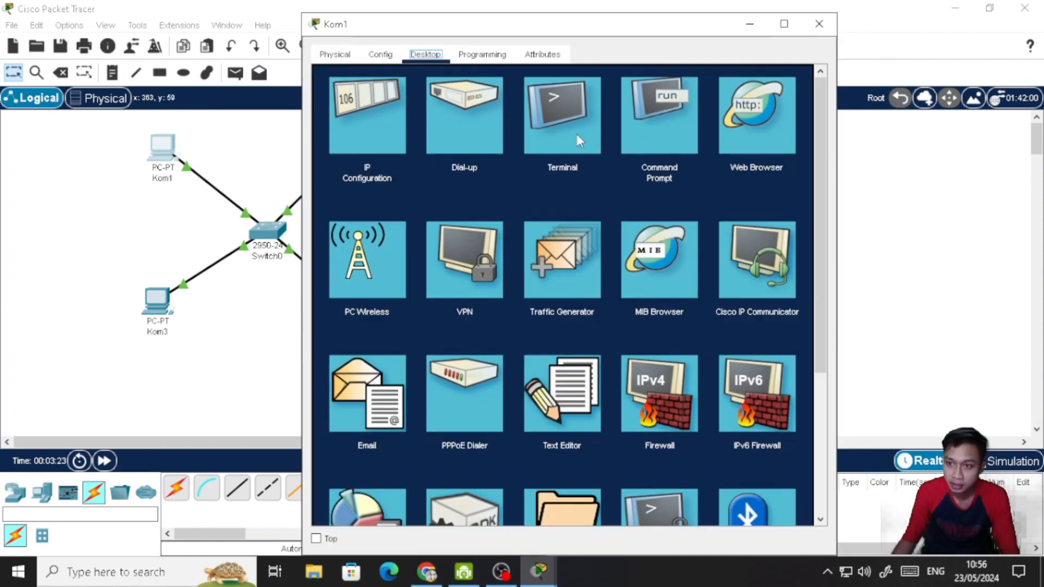
left_click(669, 133)
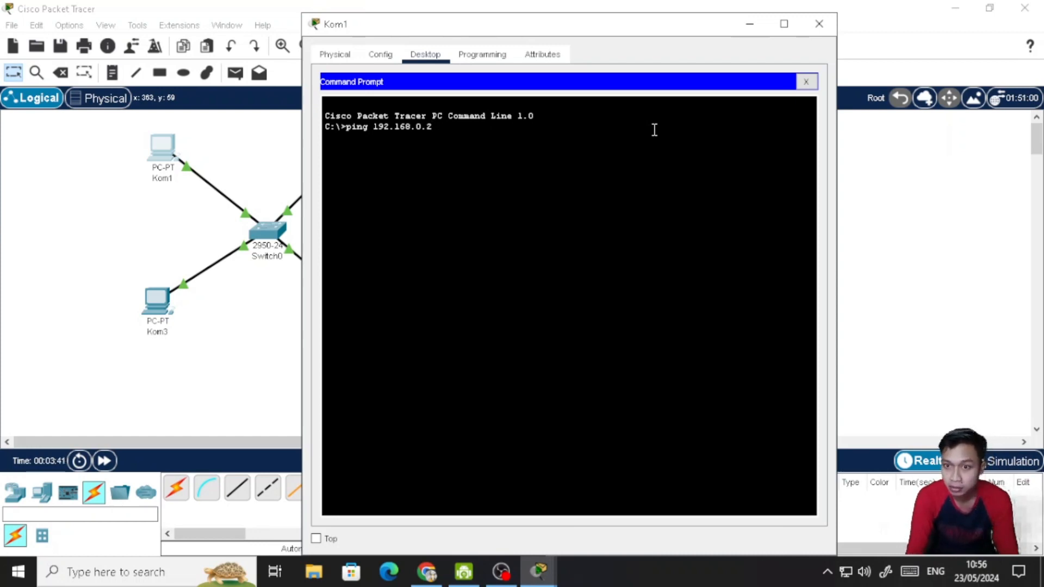
key("Return")
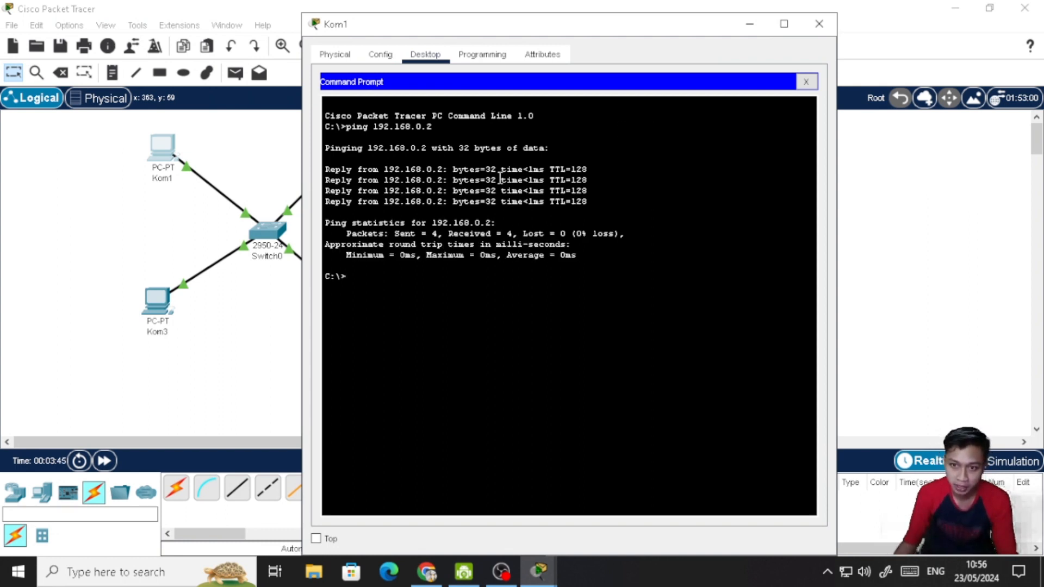
- Ping 192.168.0.3 from Kom1 to test the connection to Kom3
key("Up")
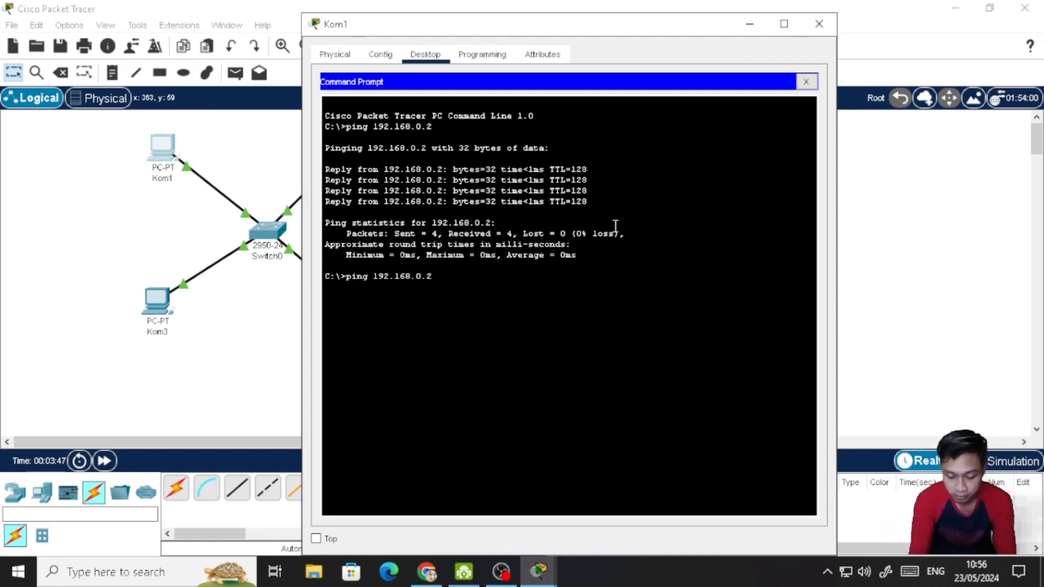
type("3")
key("Return")
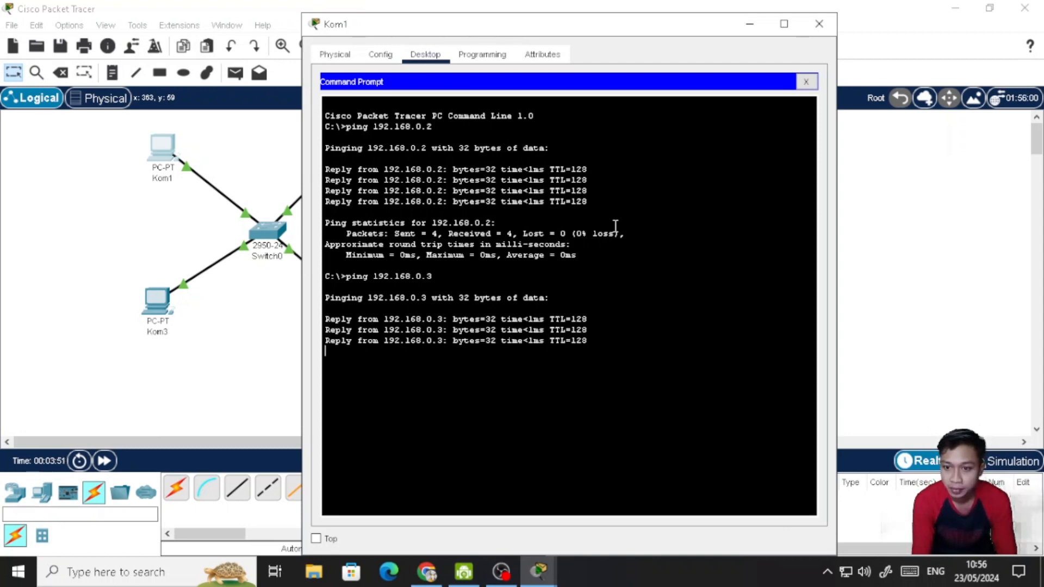
- Ping 192.168.0.4 from Kom1 to test the connection to Kom4, and review the output of all the pings
key("Up")
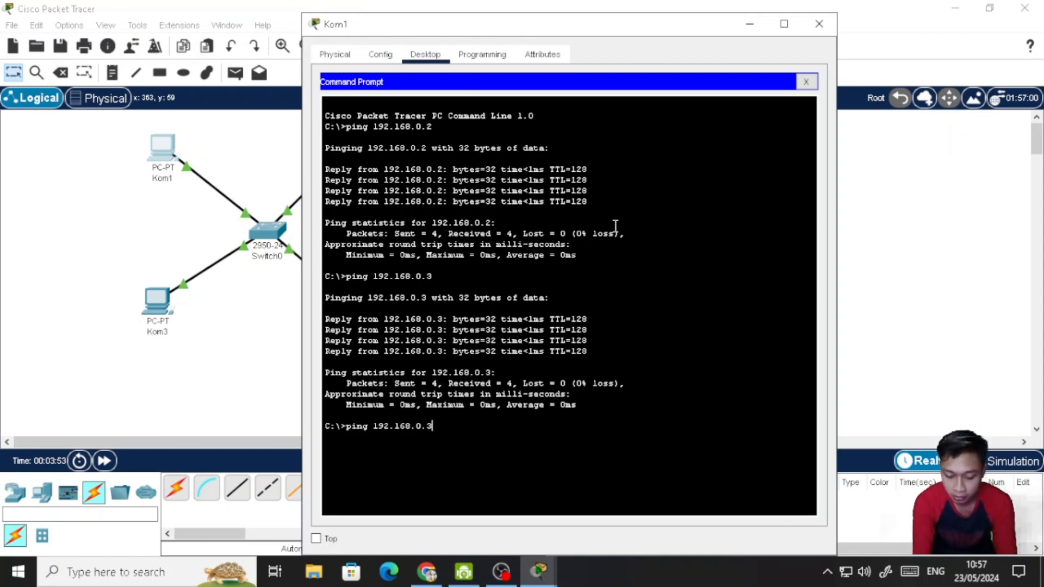
key("BackSpace")
type("4")
key("Return")
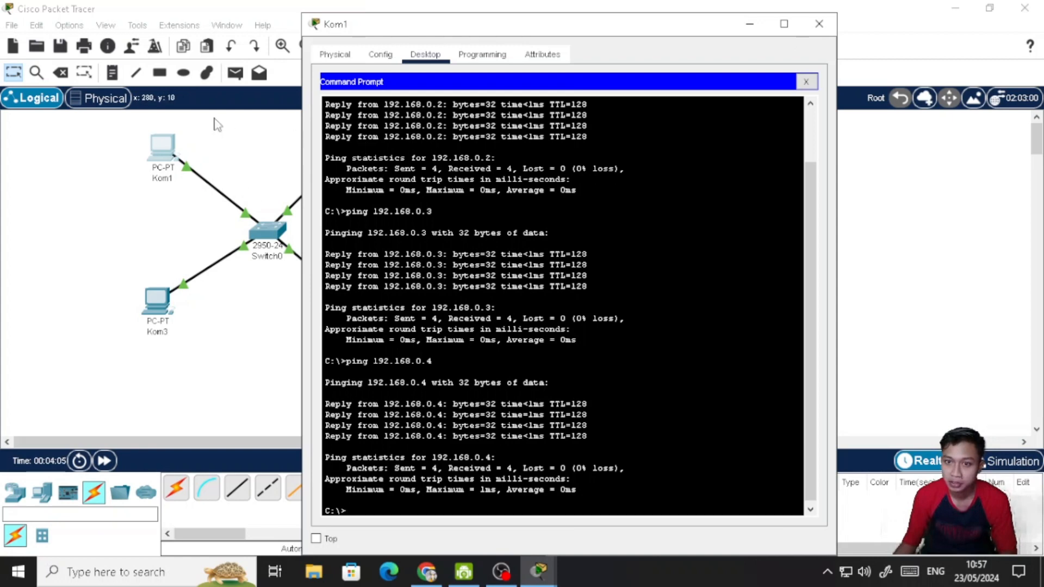
scroll(628, 347, "up", 3)
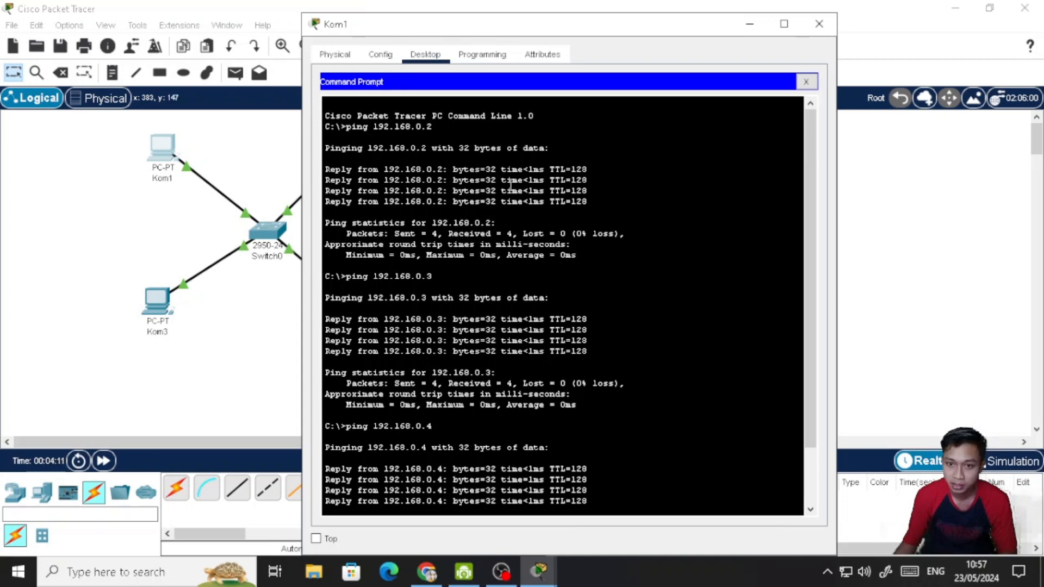
- Close Kom1's window, open Kom2's Command Prompt and ping 192.168.0.1 to test the connection to Kom1
left_click(819, 31)
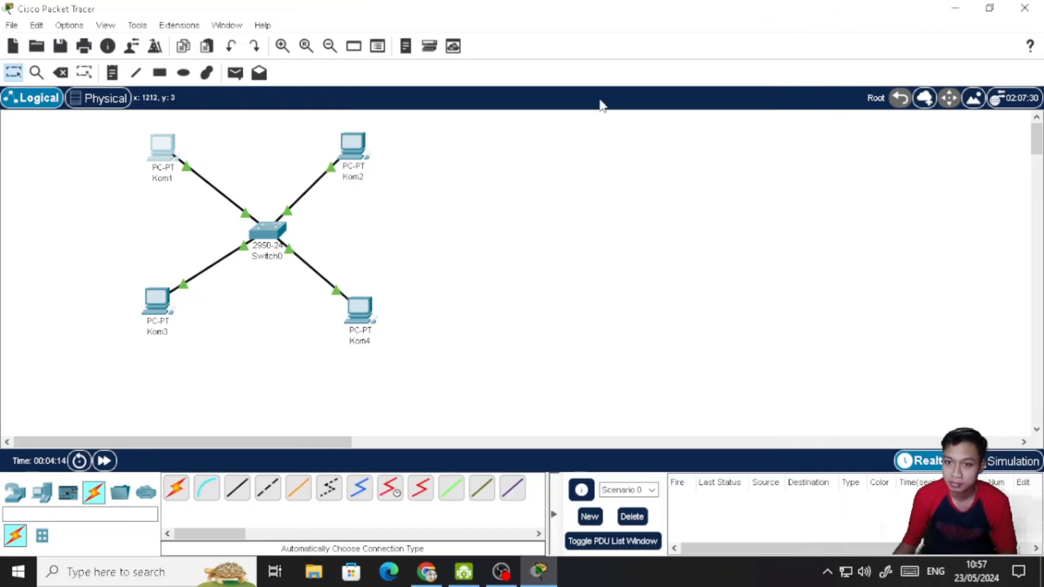
left_click(354, 154)
left_click(662, 126)
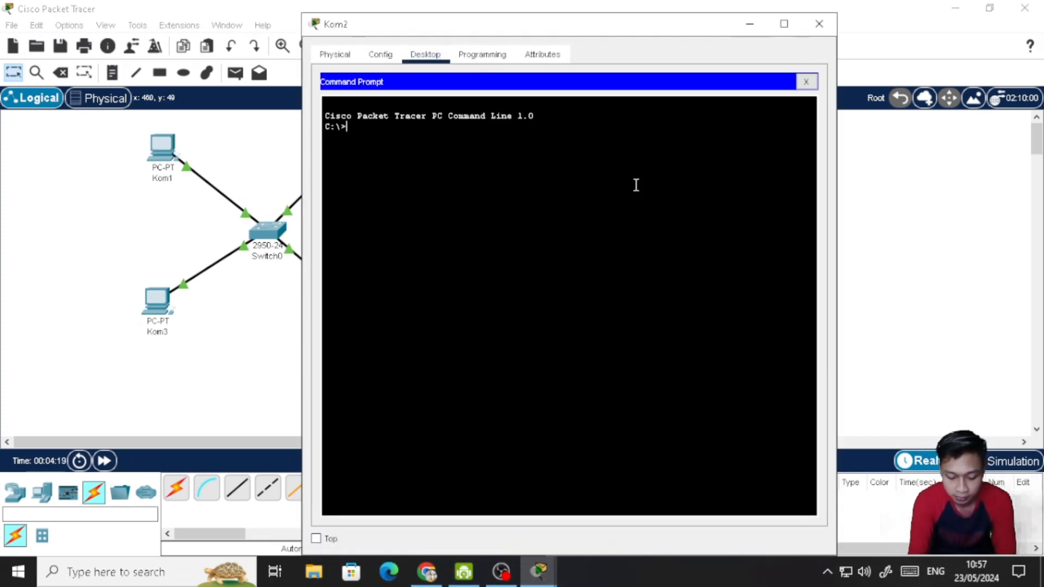
type("ping")
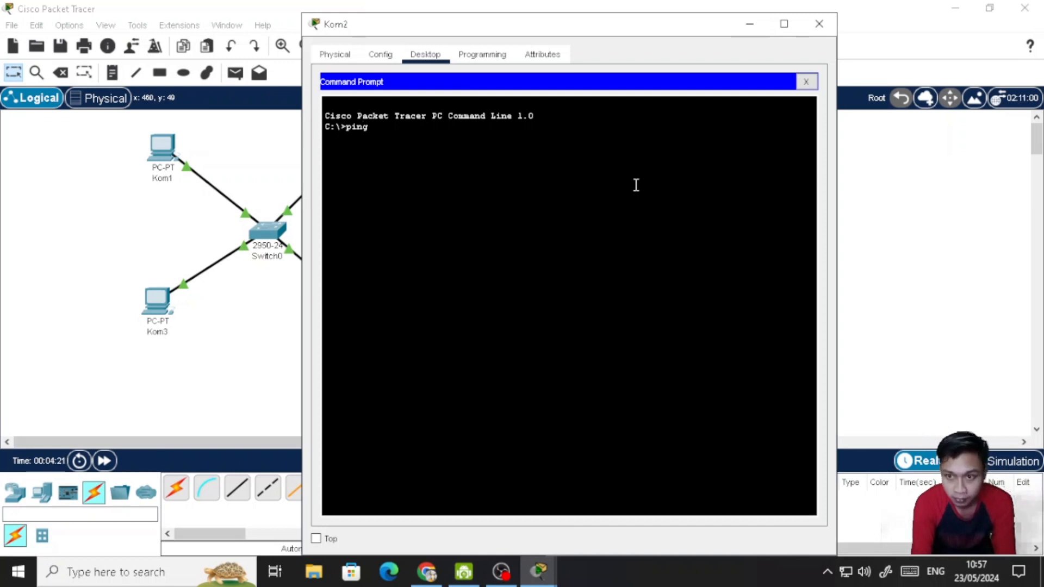
type(" 192.")
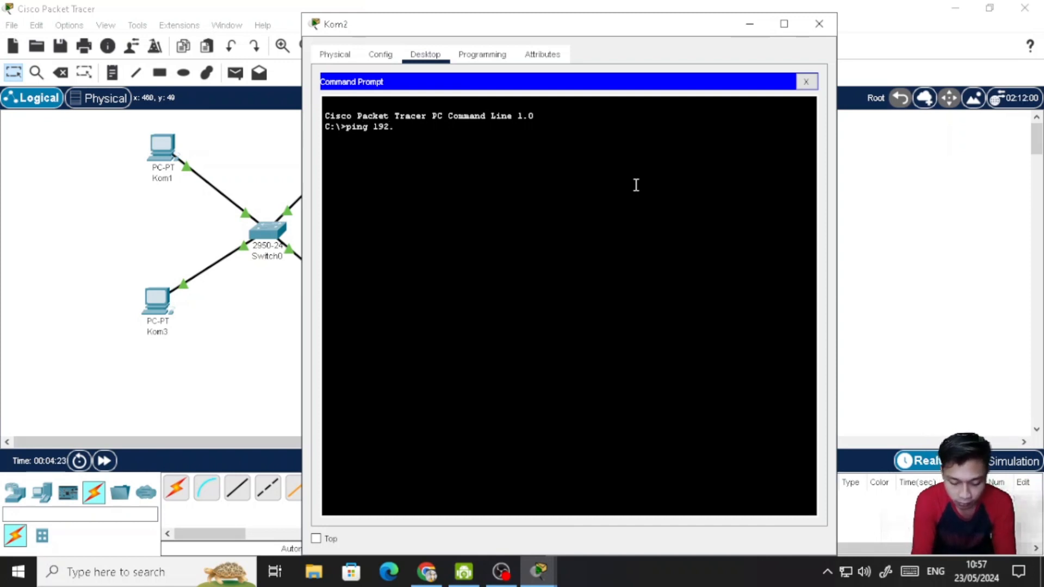
type("168.0.1")
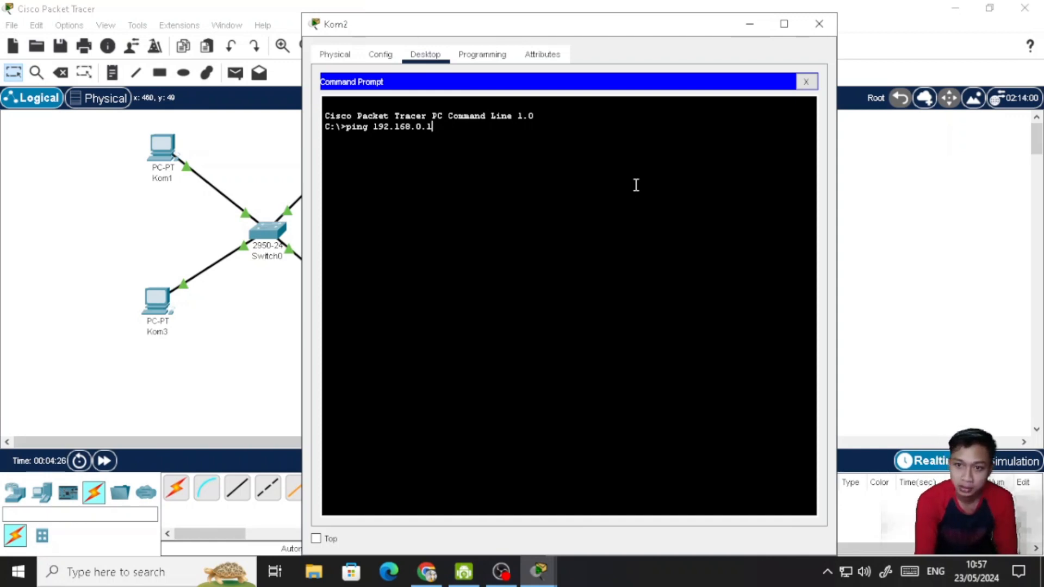
key("Return")
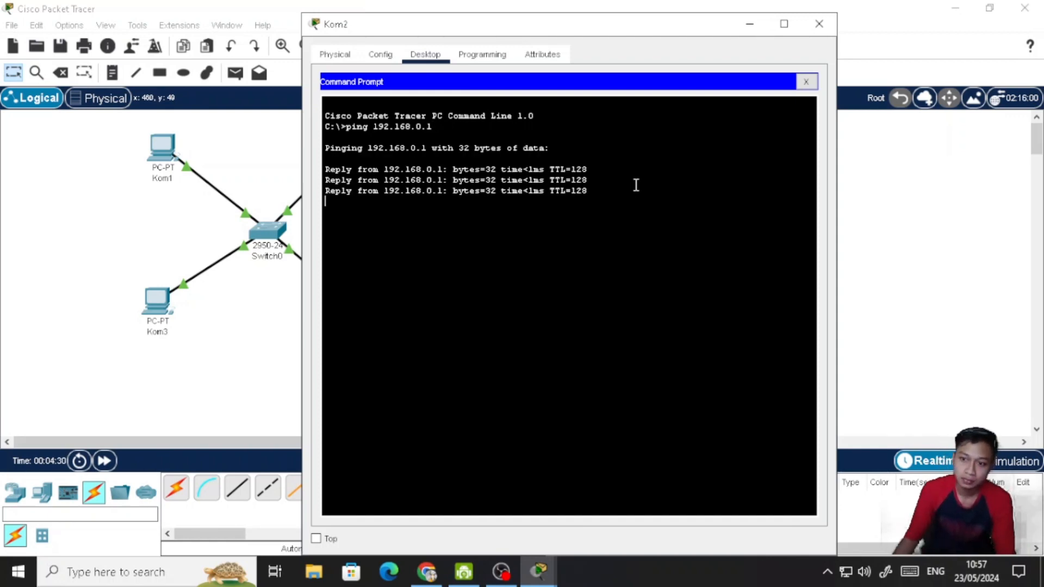
- Ping 192.168.0.3 and 192.168.0.4 from Kom2 to test the connections to Kom3 and Kom4, and close Kom2's window
key("Up")
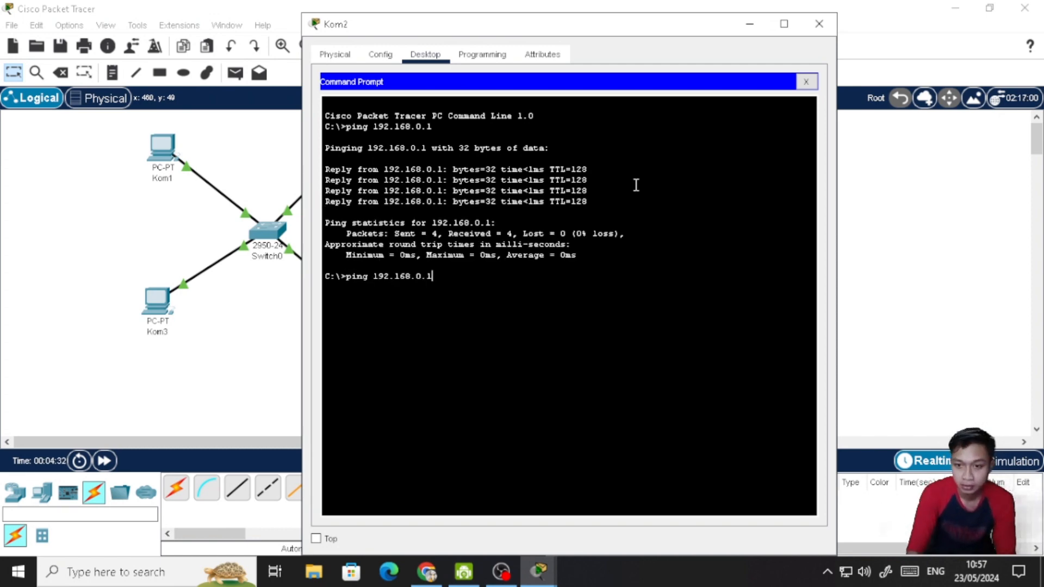
type("3")
key("Return")
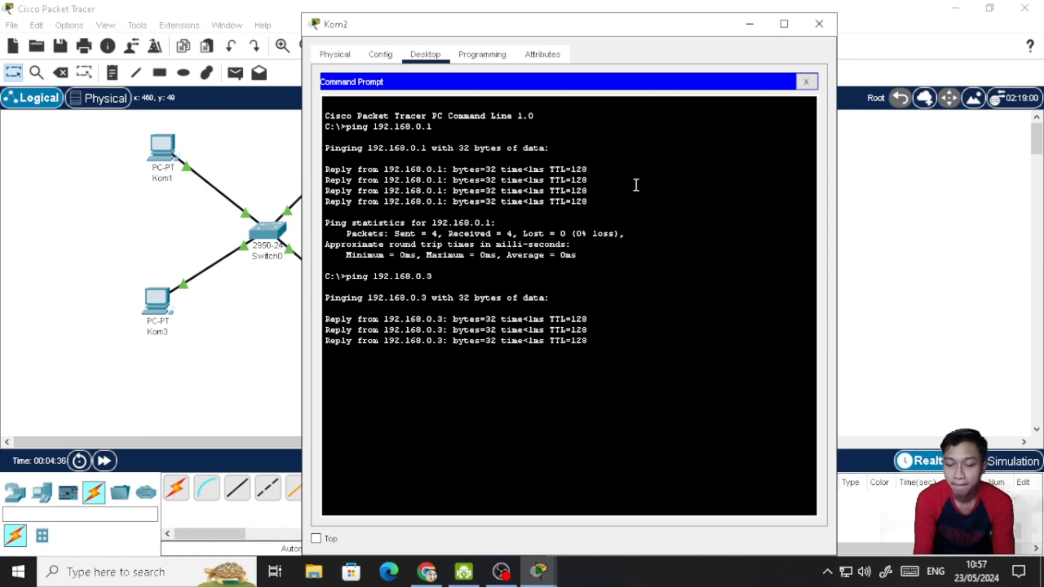
key("Up")
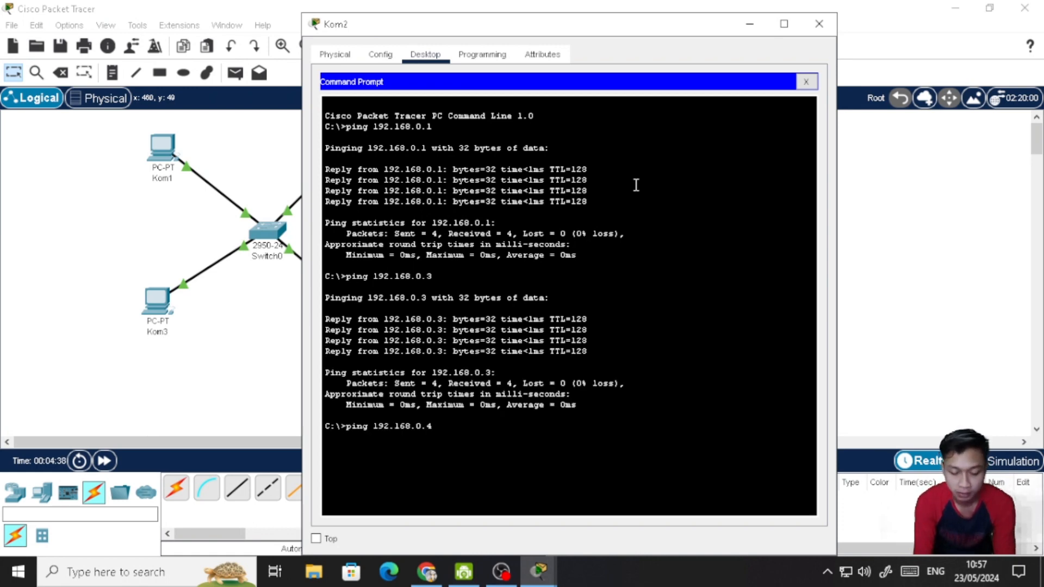
key("Return")
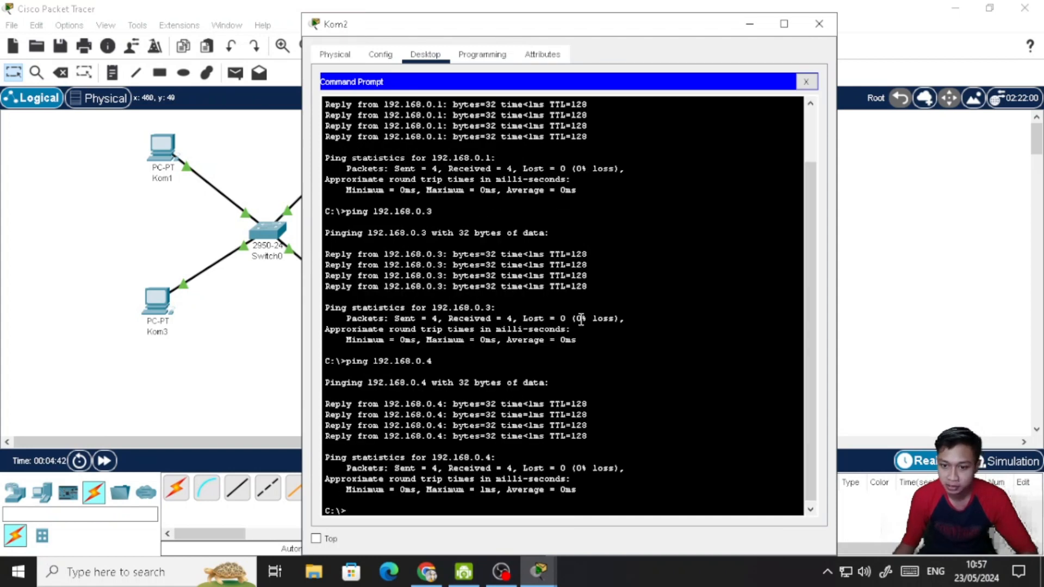
left_click(819, 25)
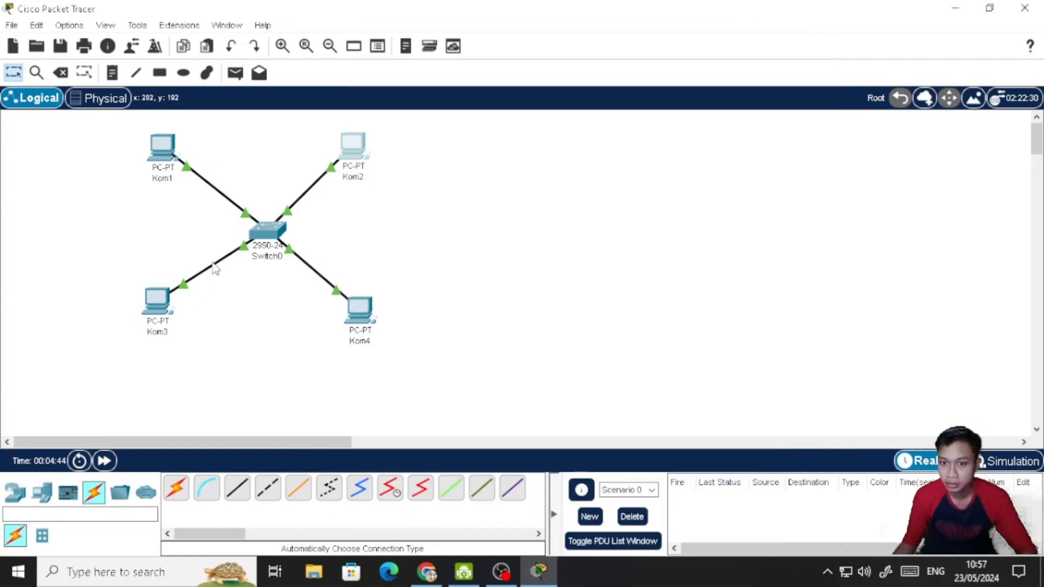
- Open Kom3's Command Prompt and ping 192.168.0.1 to test the connection to Kom1
left_click(156, 300)
left_click(664, 116)
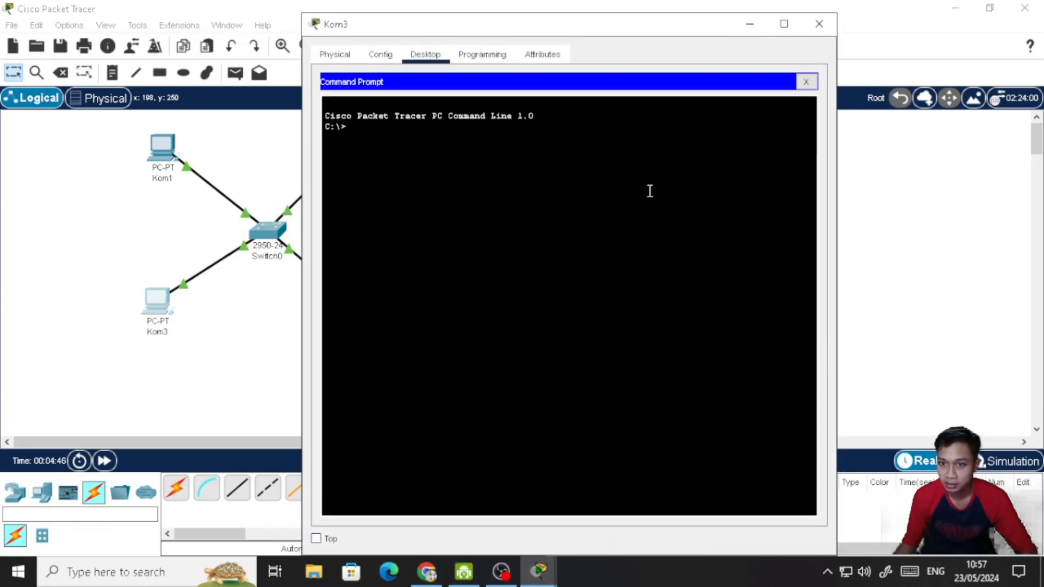
type("ping 192.168.")
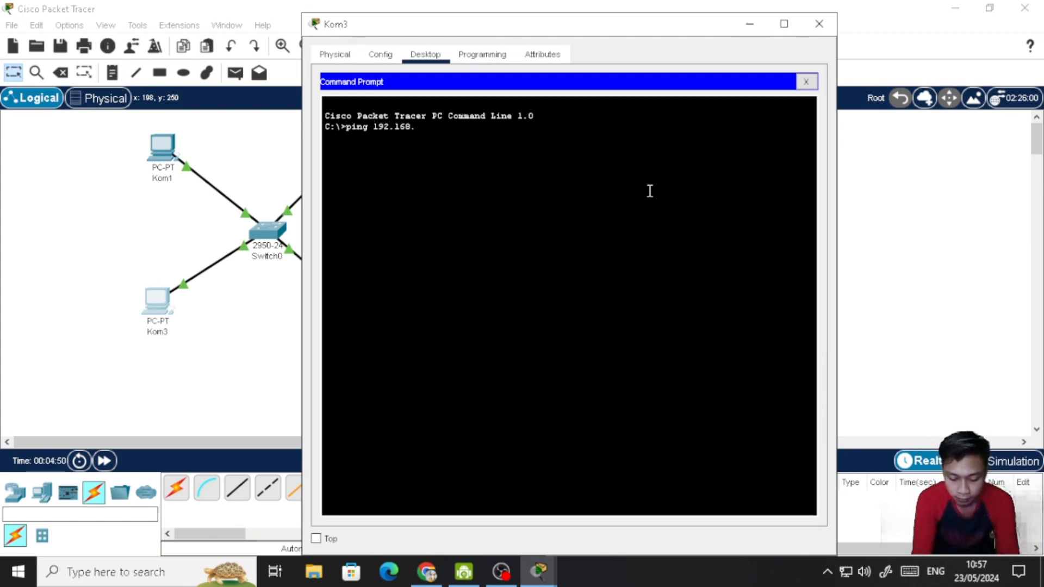
type("0.1")
key("Return")
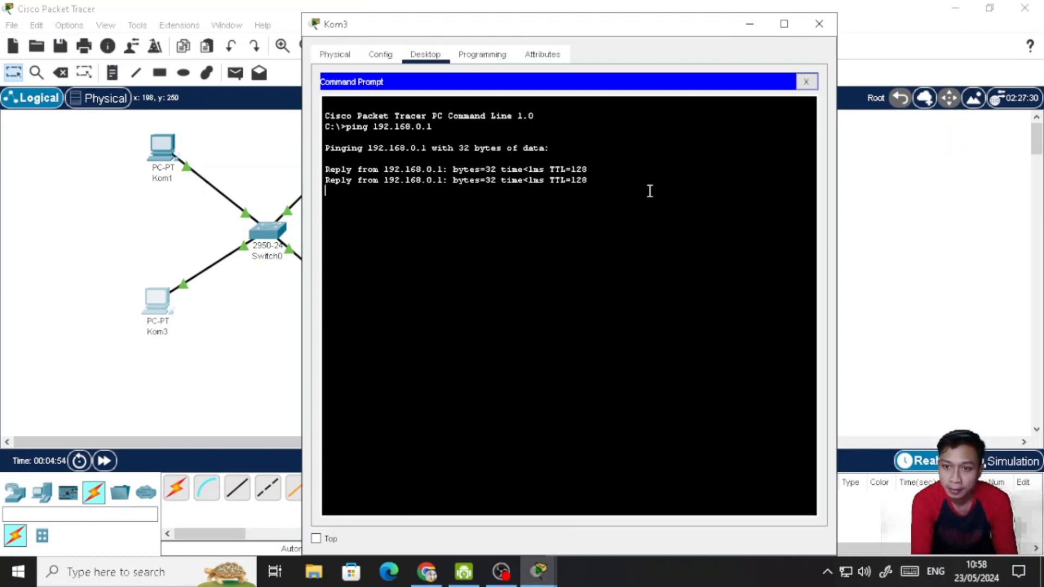
- Ping 192.168.0.2 and 192.168.0.4 from Kom3 to test the connections to Kom2 and Kom4, and close Kom3's window
key("Up")
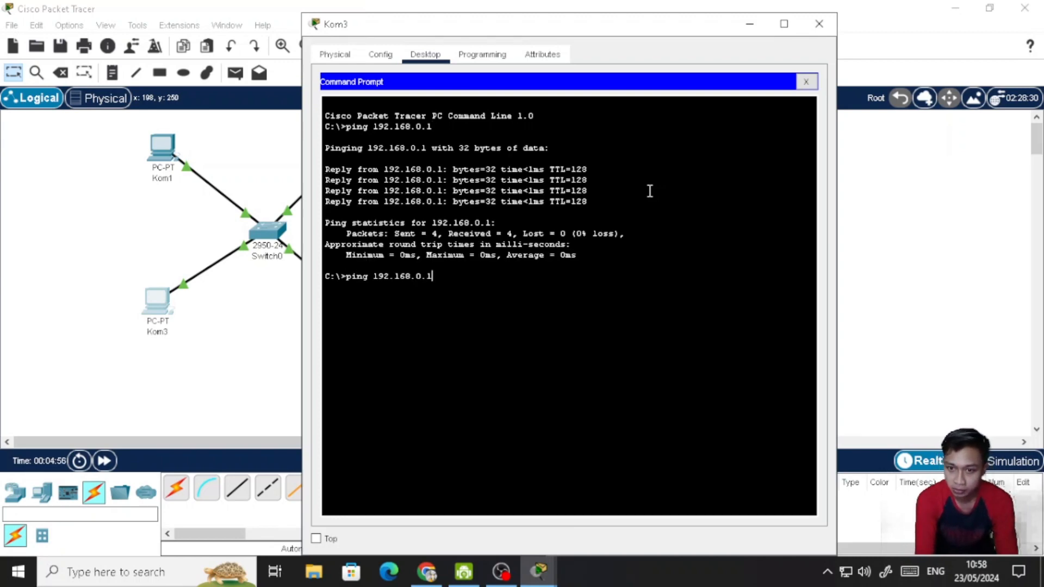
key("Return")
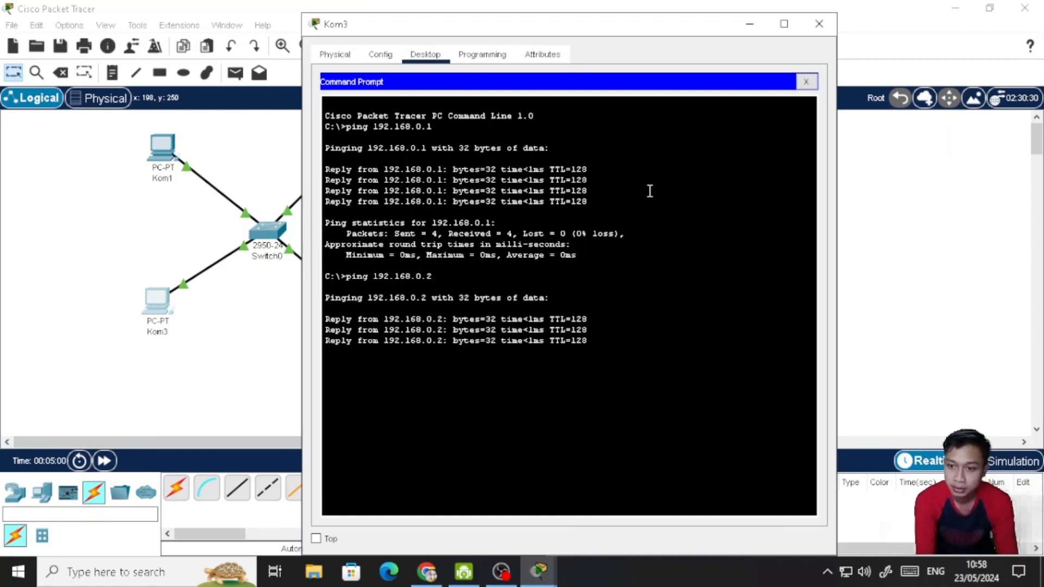
key("Up")
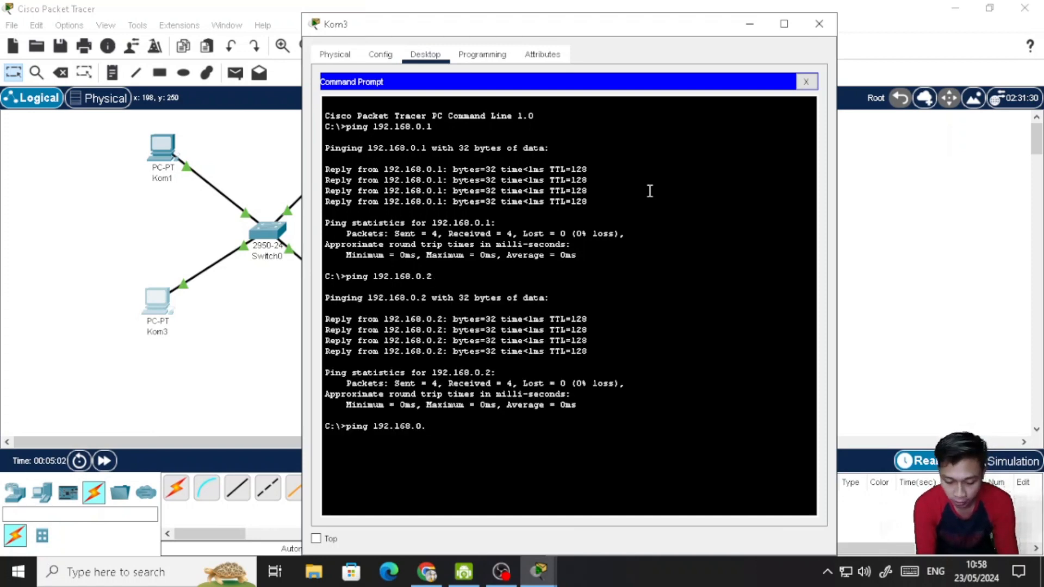
type("4")
key("Return")
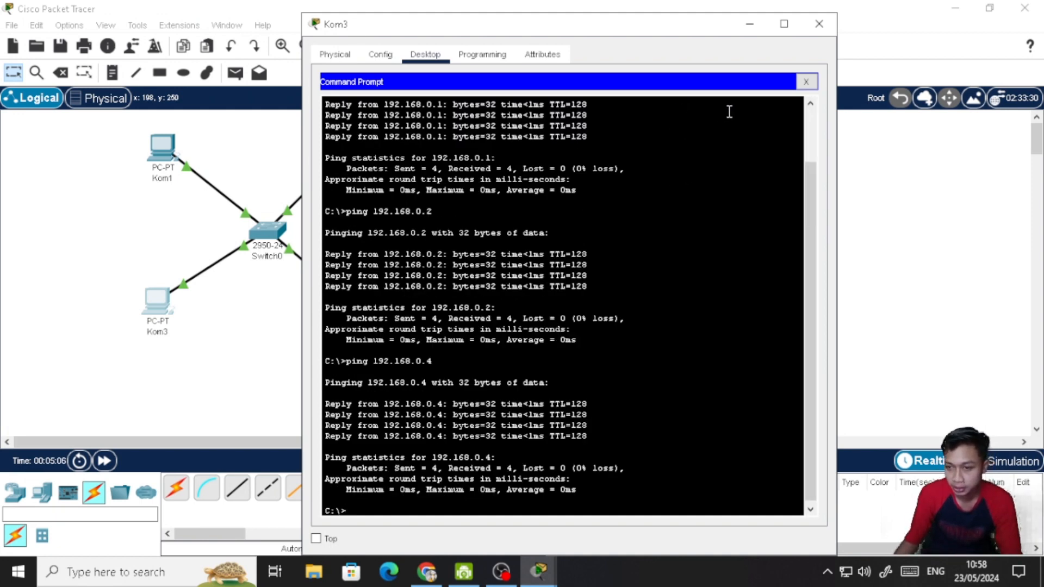
left_click(819, 23)
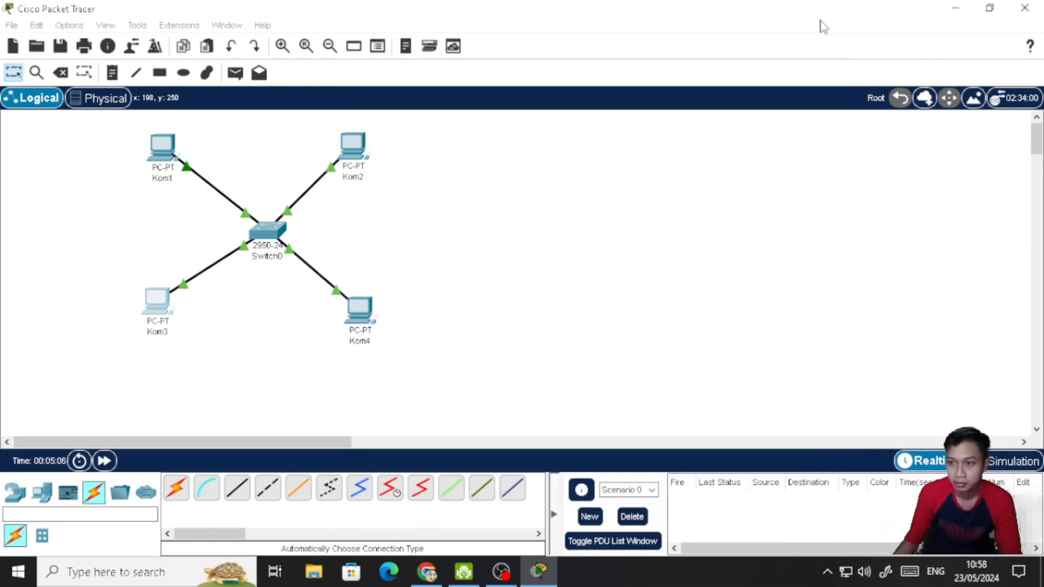
- Open Kom4's Command Prompt and ping 192.168.0.1 to test the connection to Kom1
left_click(375, 316)
left_click(654, 105)
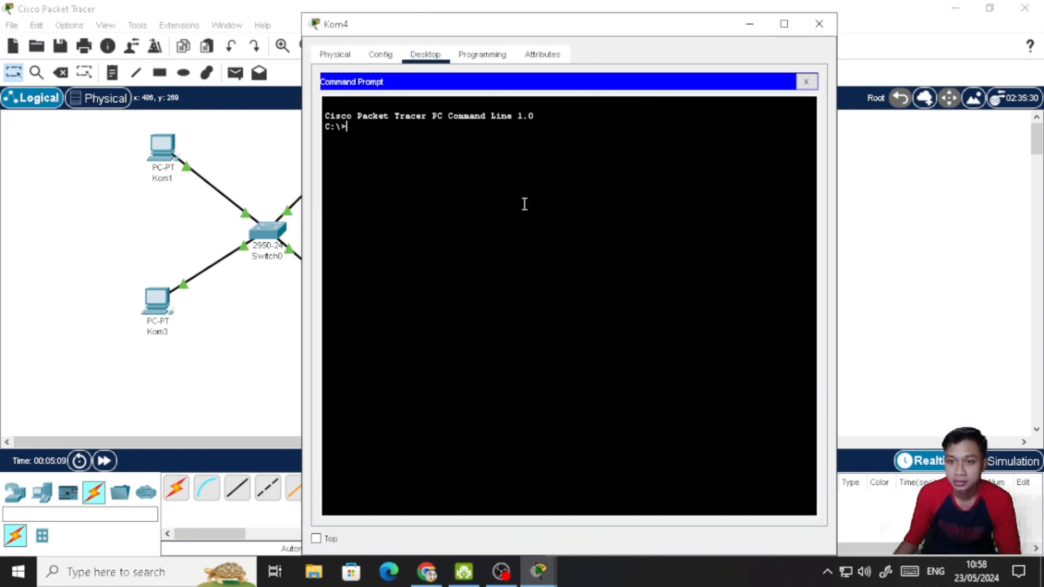
type("ping ")
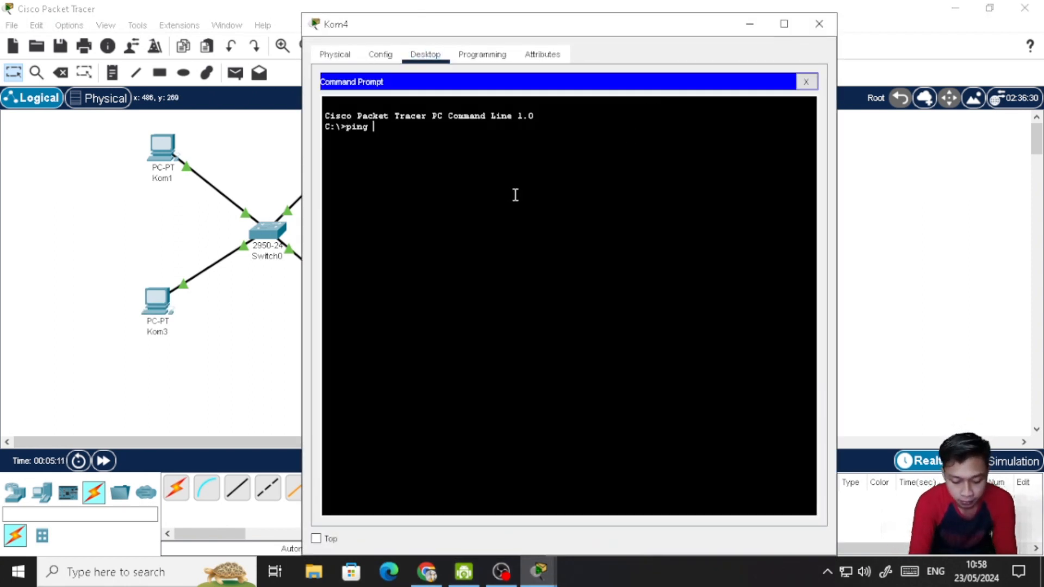
type("192.168.0")
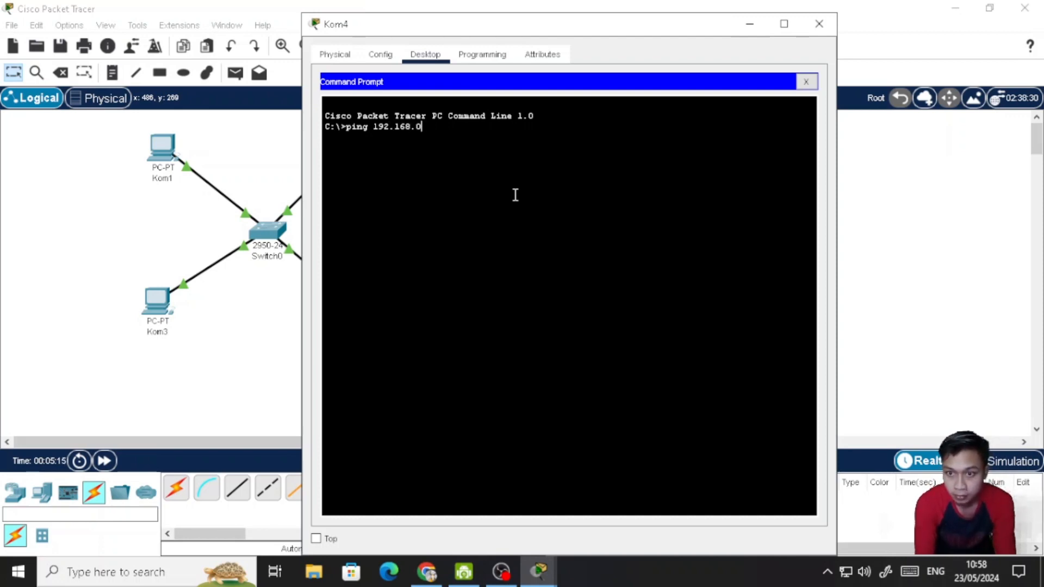
type(".1")
key("Return")
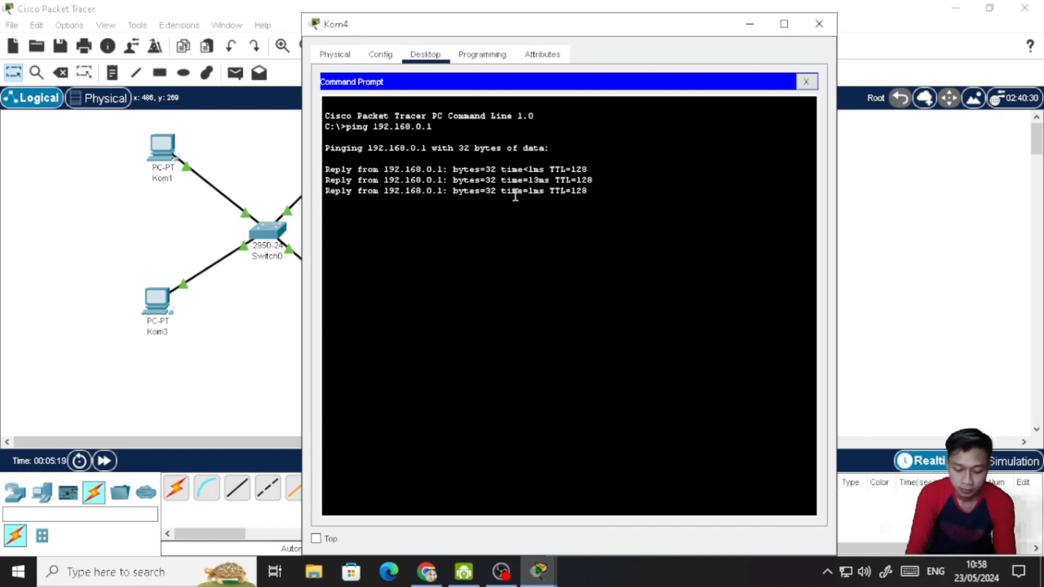
- Ping 192.168.0.2 from Kom4 to test the connection to Kom2
key("Up")
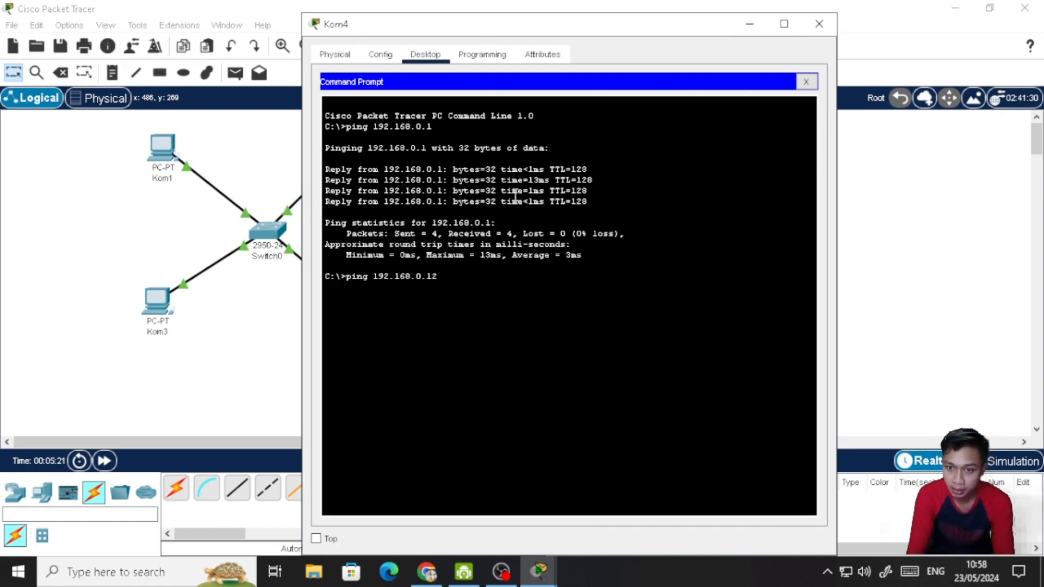
key("BackSpace")
type("2")
key("Return")
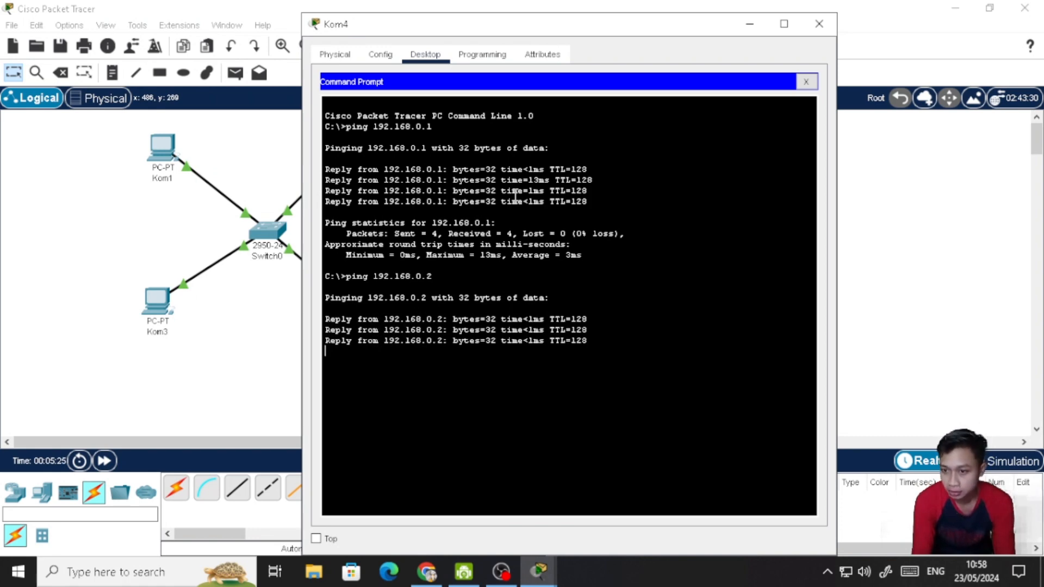
- Ping 192.168.0.3 from Kom4 to test the connection to Kom3, and close Kom4's window
key("Up")
key("BackSpace")
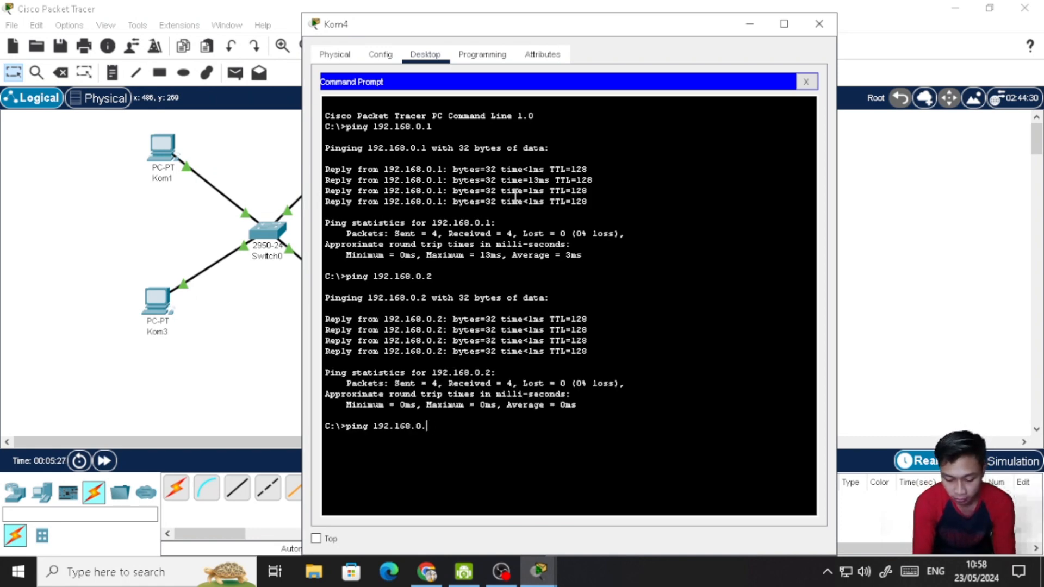
type("3")
key("Return")
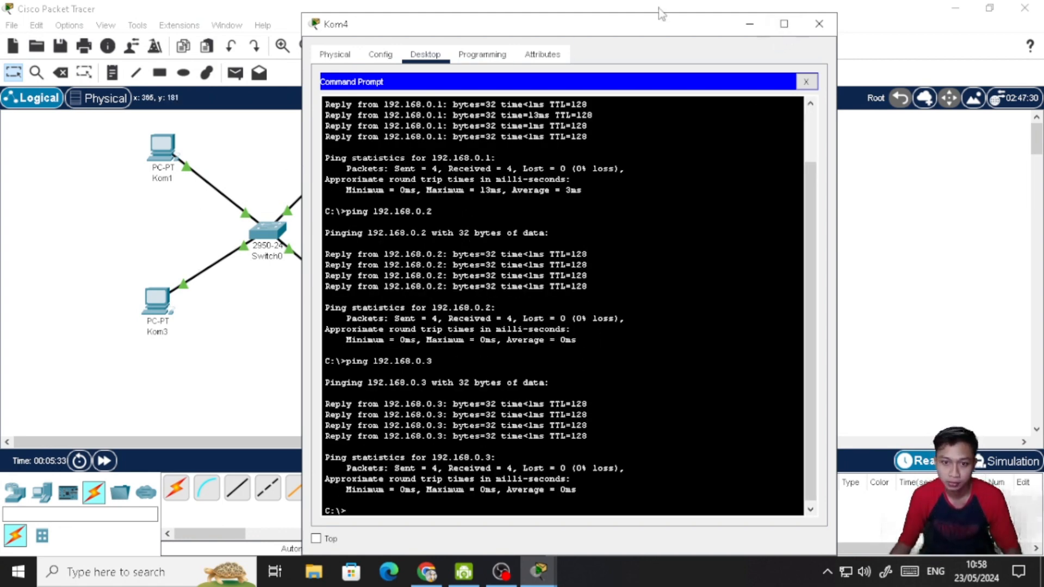
left_click(819, 24)
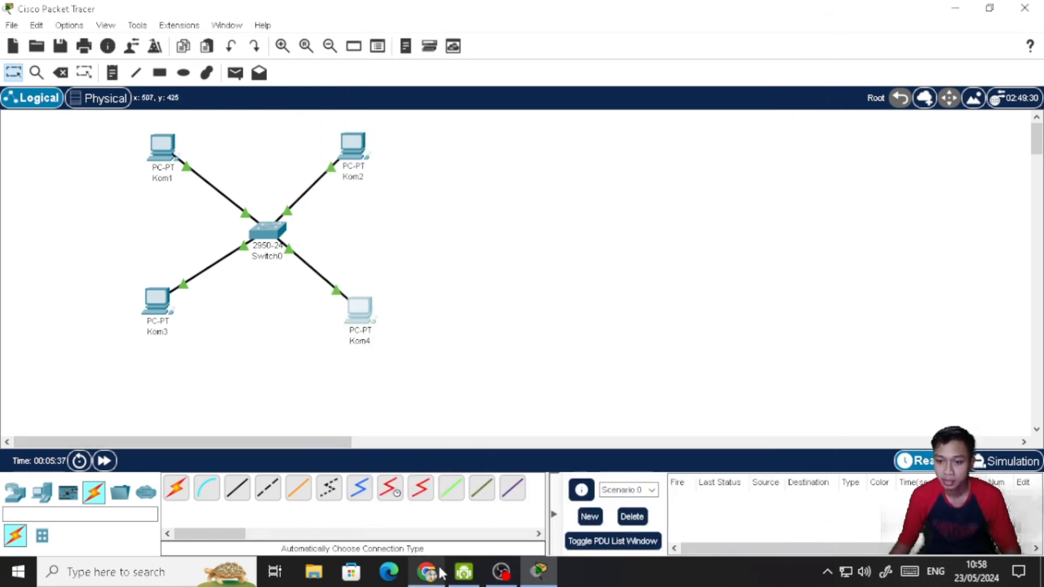
- Switch to Chrome and read the remaining Tugas 3 assignment tasks about the HTTP and DNS servers
mouse_move(469, 572)
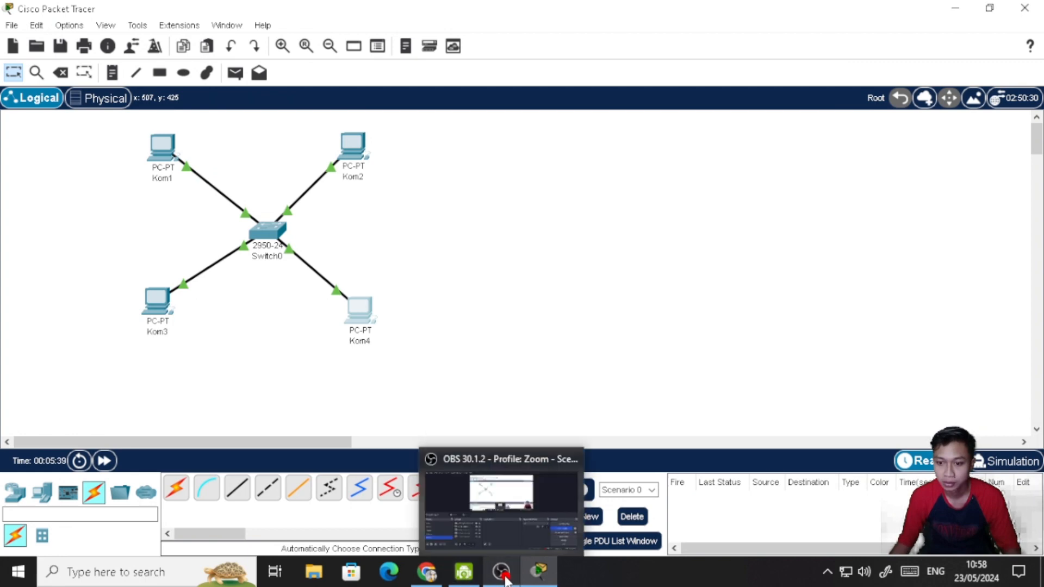
left_click(427, 573)
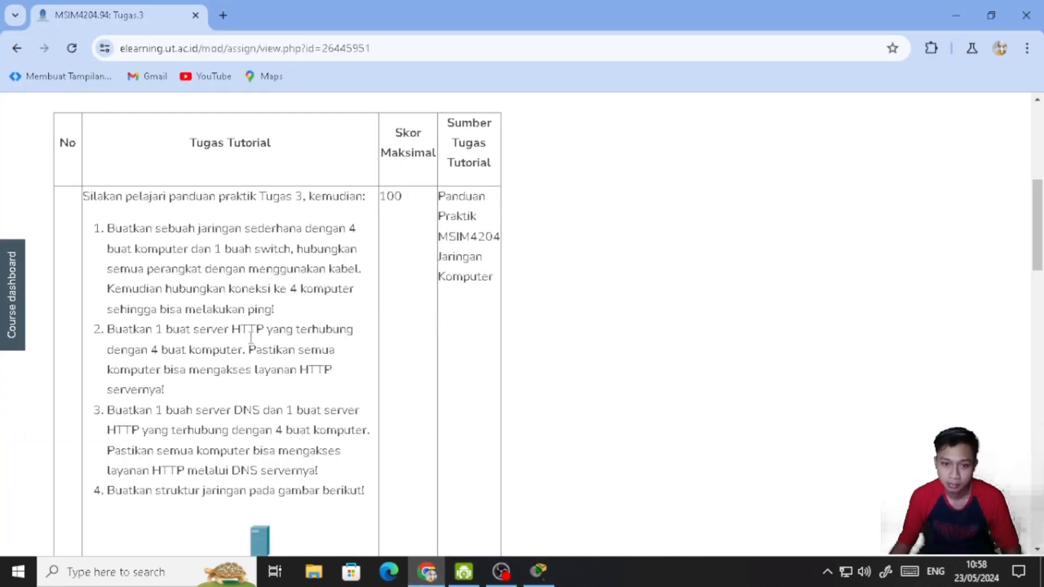
scroll(251, 337, "down", 3)
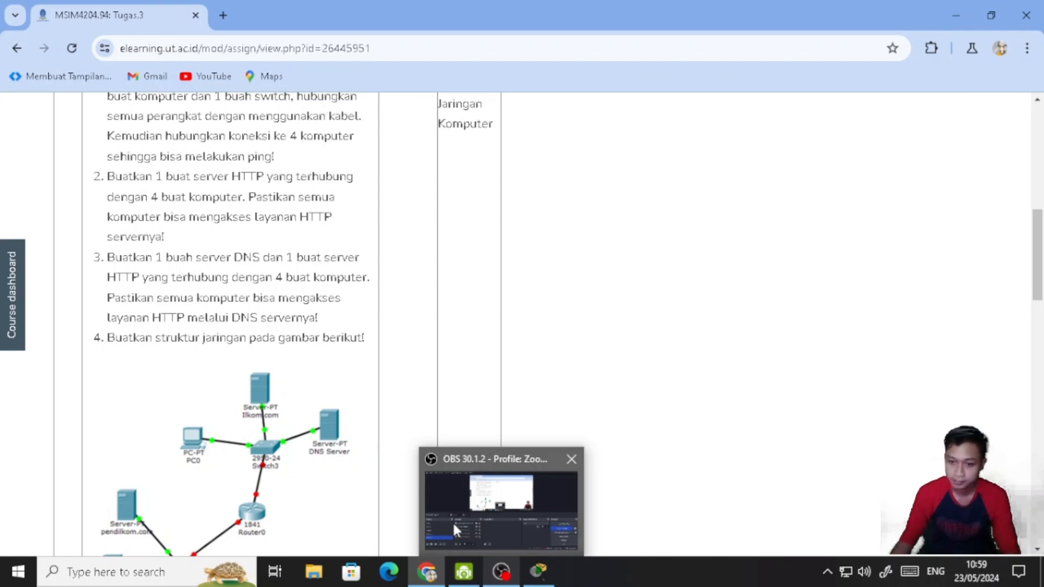
- Return to Cisco Packet Tracer and place a Server-PT in the empty workspace to the right of the star network
left_click(540, 572)
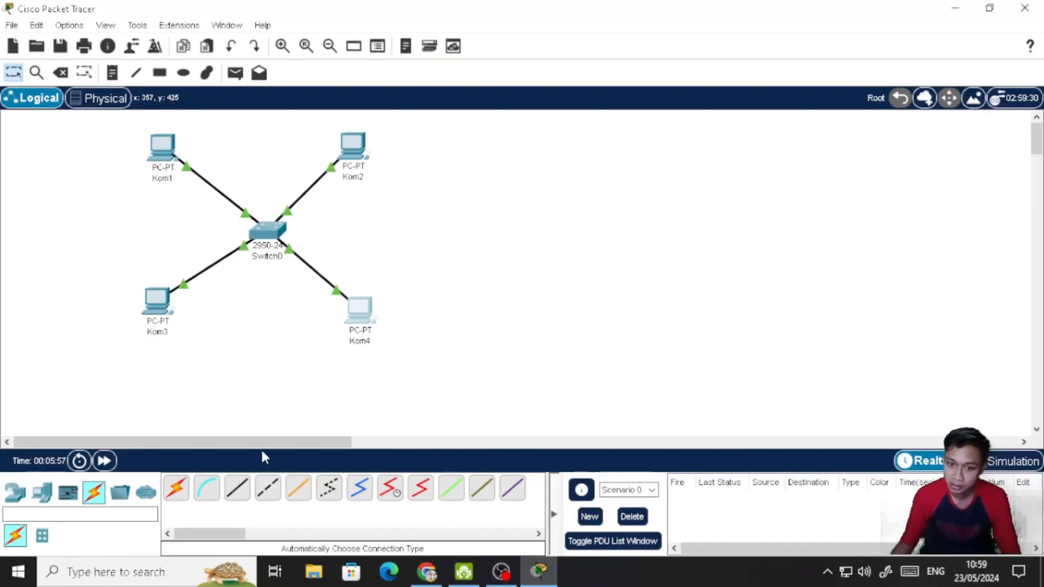
left_click(42, 493)
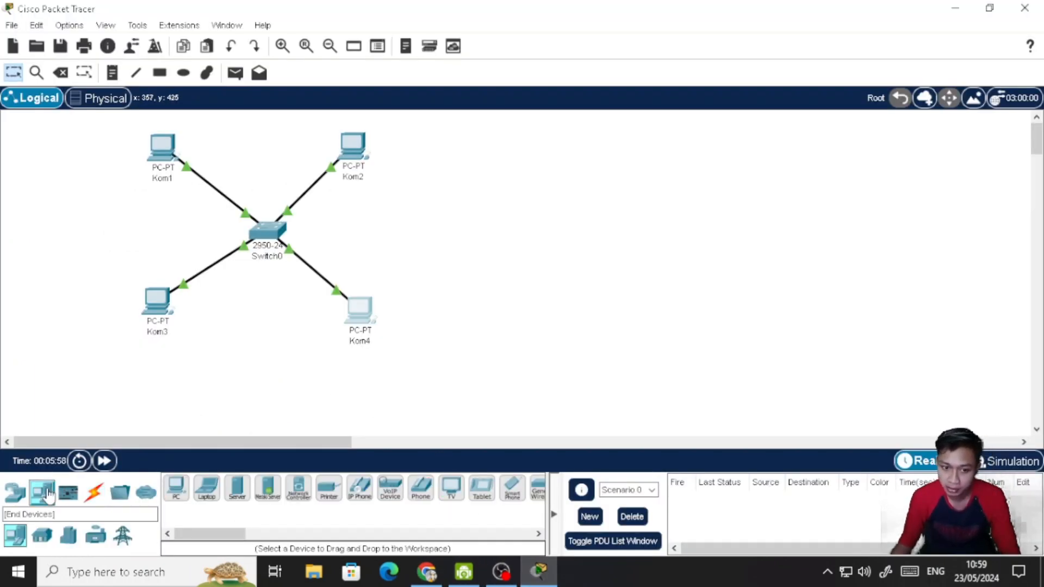
left_click(237, 488)
left_click(501, 230)
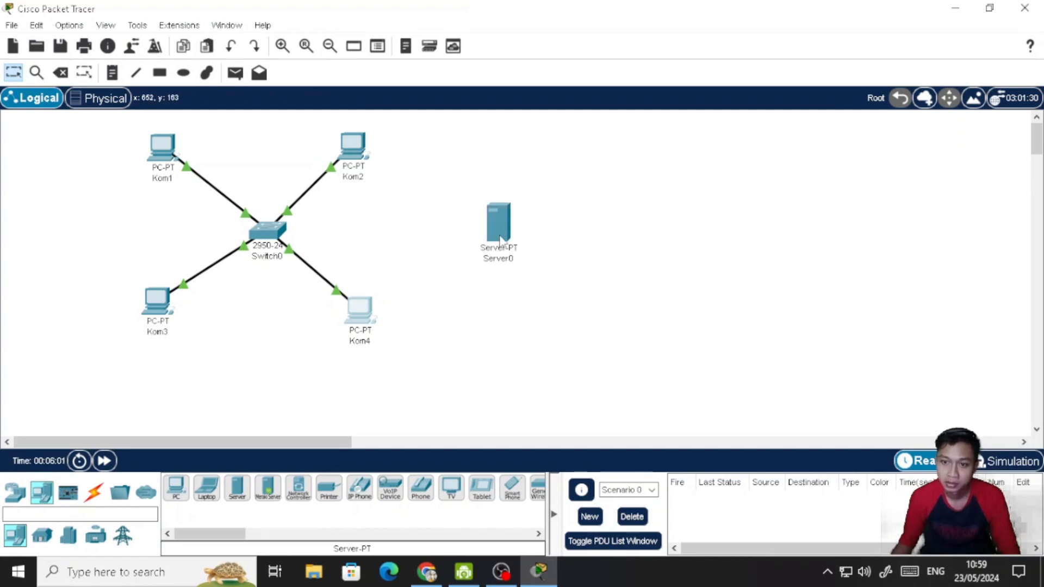
- Rename the new Server-PT's label to HTTP
left_click(510, 259)
left_click_drag(516, 259, 512, 259)
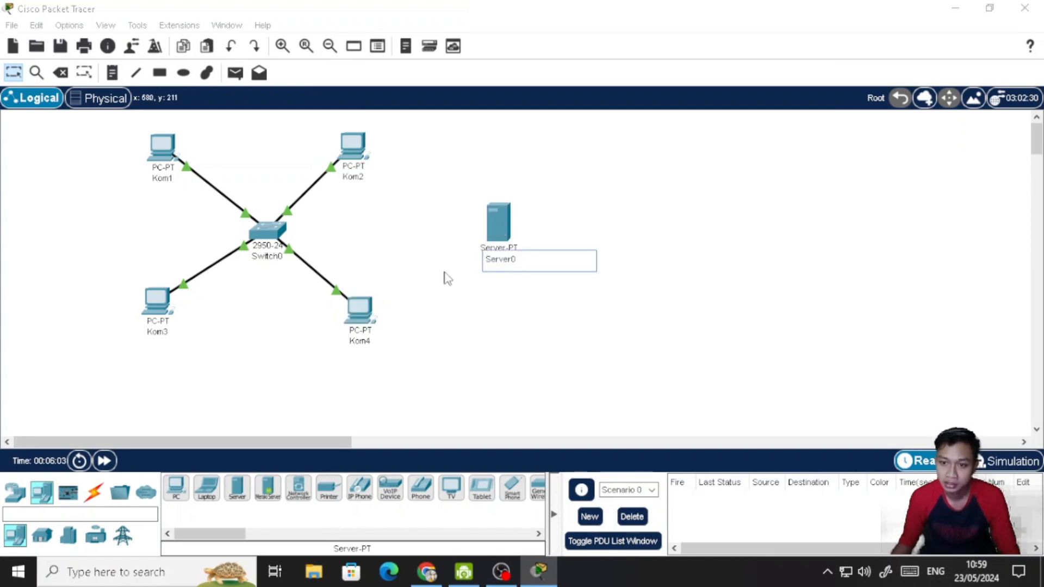
double_click(503, 258)
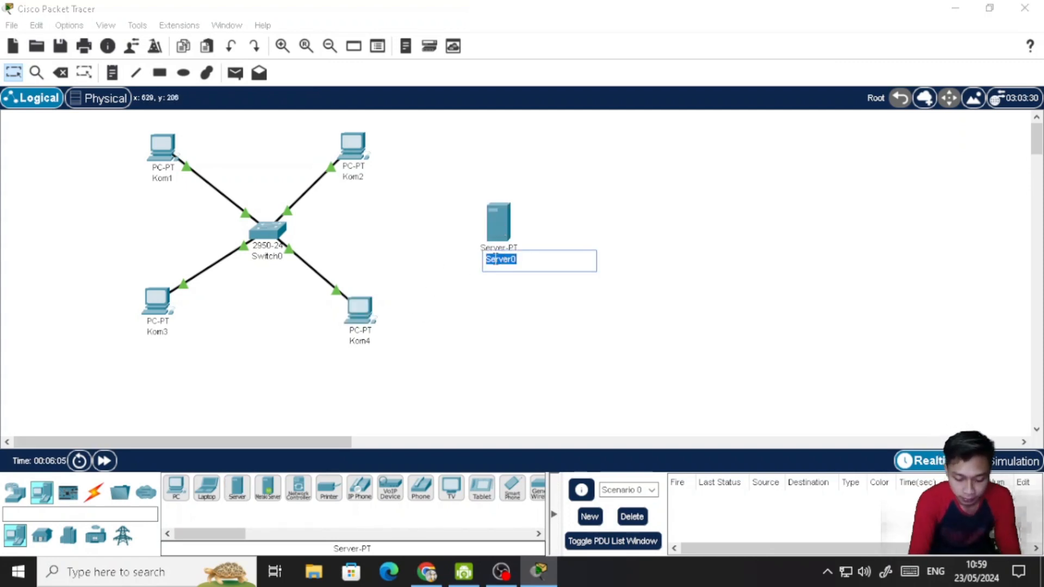
type("HTTP")
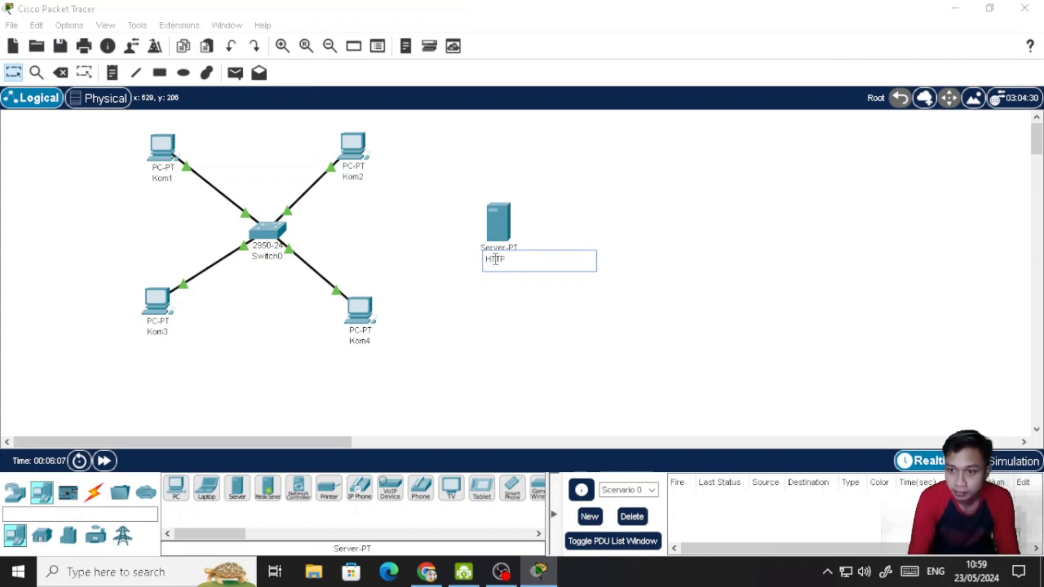
left_click(614, 223)
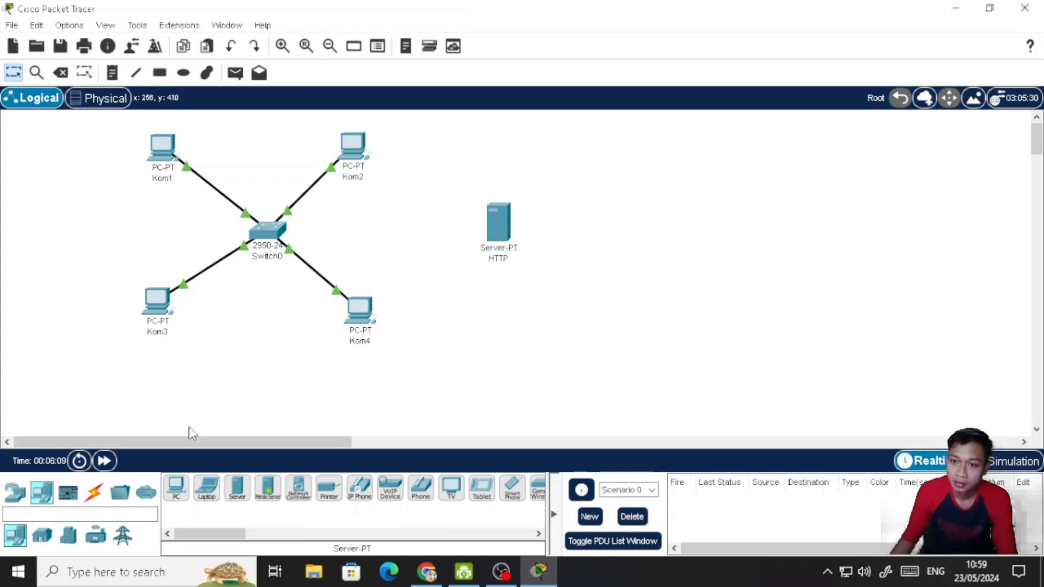
- Connect the 2950-24 switch to the HTTP server with an automatically chosen cable and reposition the server level with the switch
left_click(94, 492)
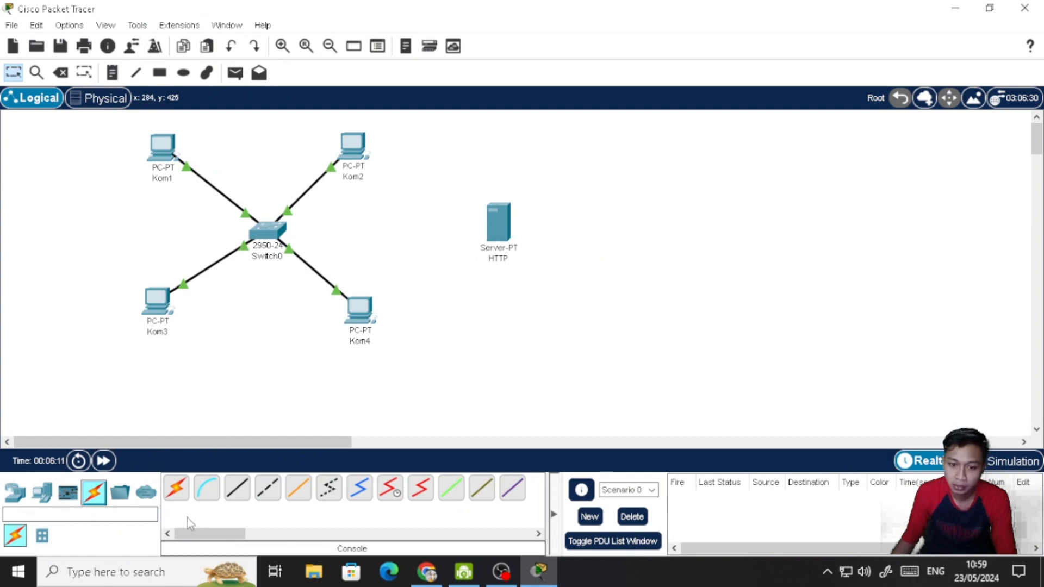
left_click(176, 488)
left_click(265, 231)
left_click(506, 228)
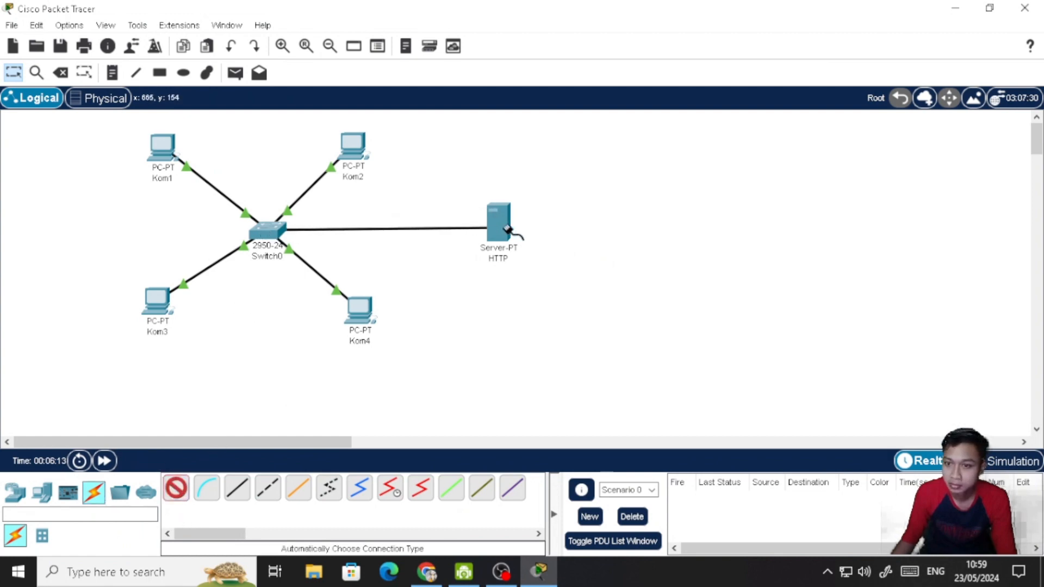
mouse_move(504, 225)
left_mouse_down()
mouse_move(498, 250)
mouse_move(505, 241)
left_mouse_up()
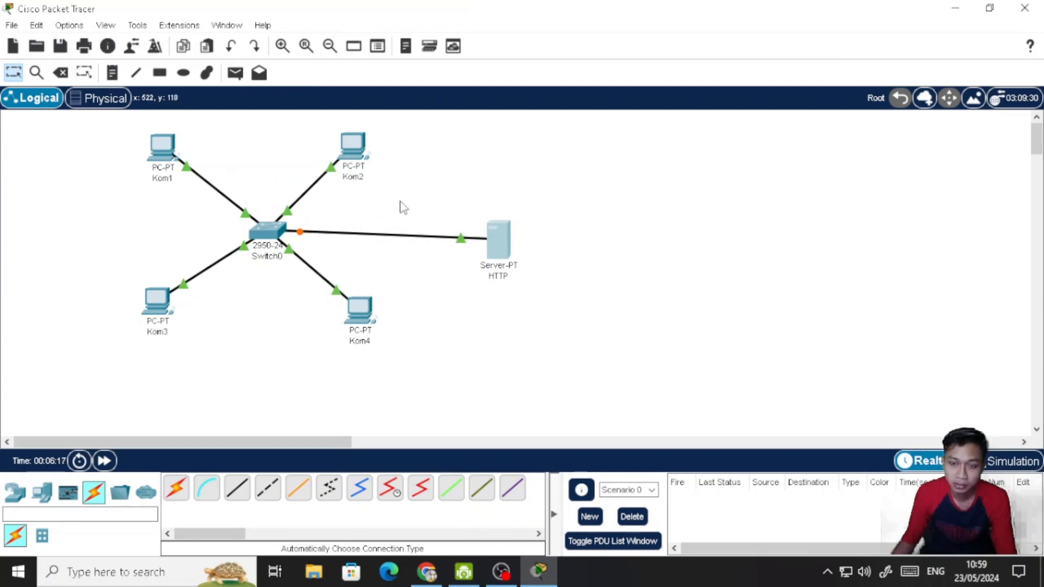
mouse_move(505, 245)
left_mouse_down()
mouse_move(494, 255)
mouse_move(488, 240)
left_mouse_up()
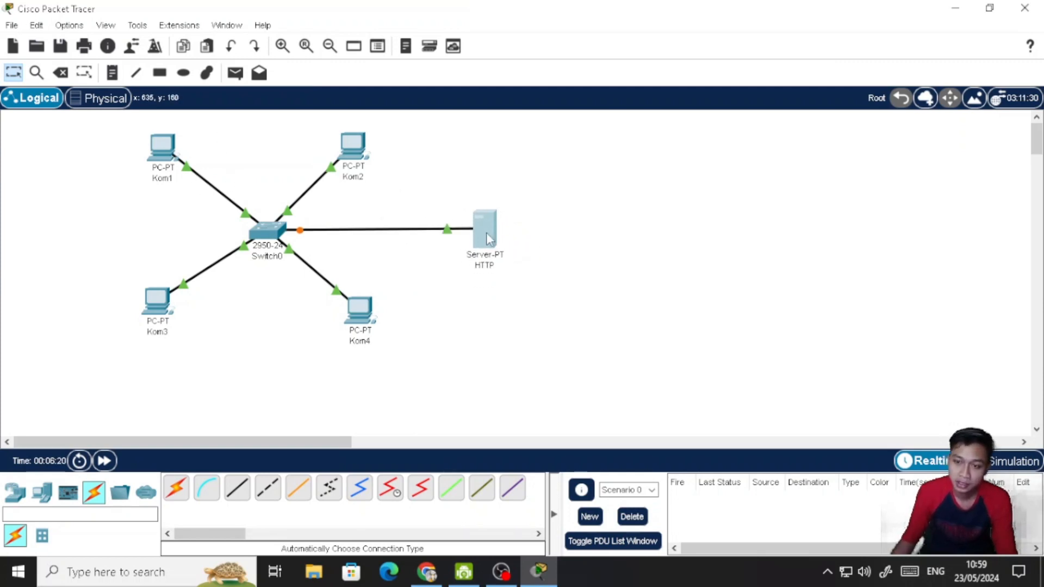
- Configure the HTTP server with static IPv4 address 192.168.0.17, subnet mask 255.255.255.0 and automatic IPv6
left_click(486, 233)
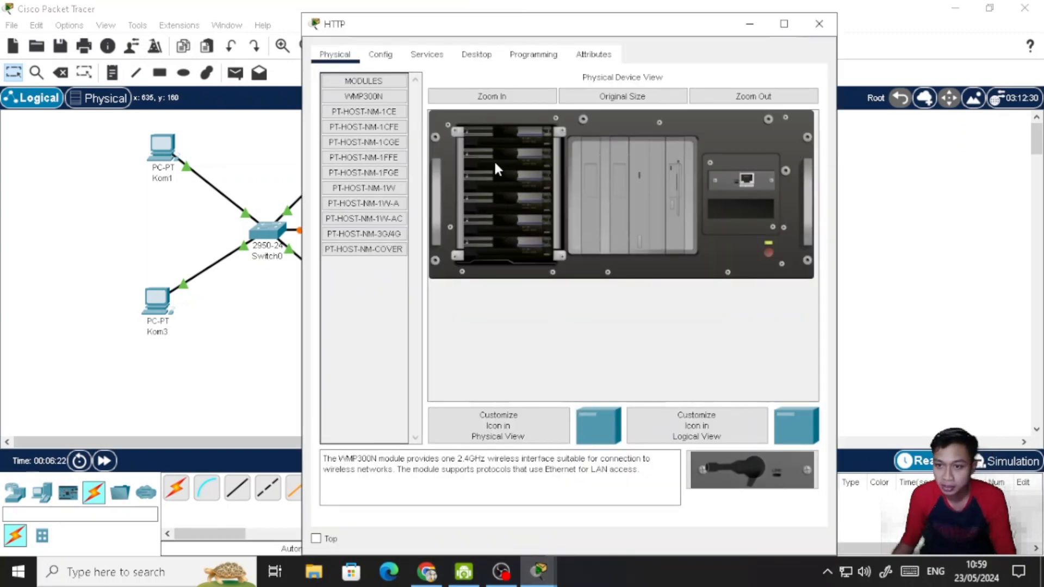
left_click(491, 56)
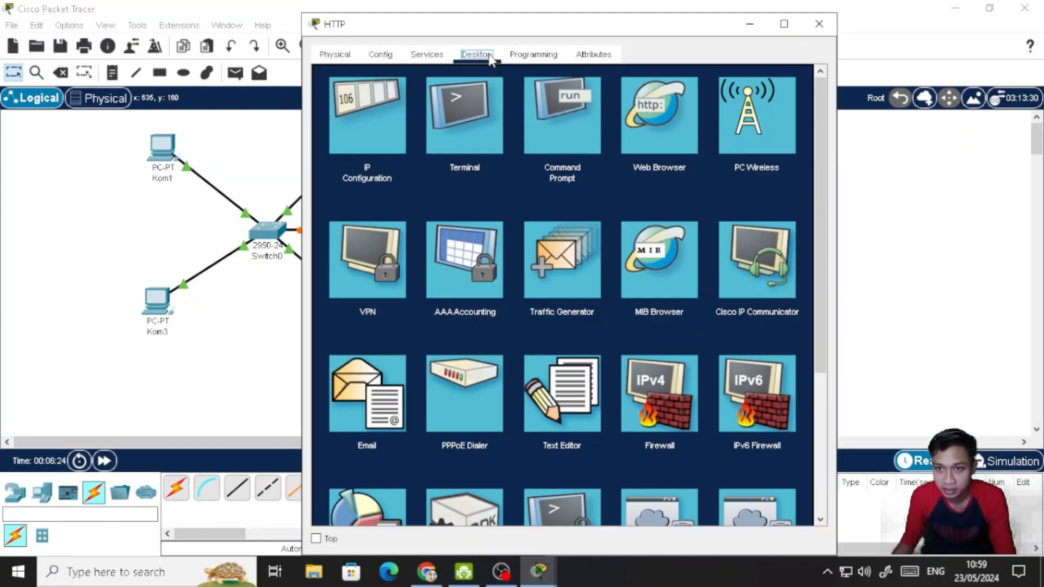
left_click(392, 113)
left_click(557, 140)
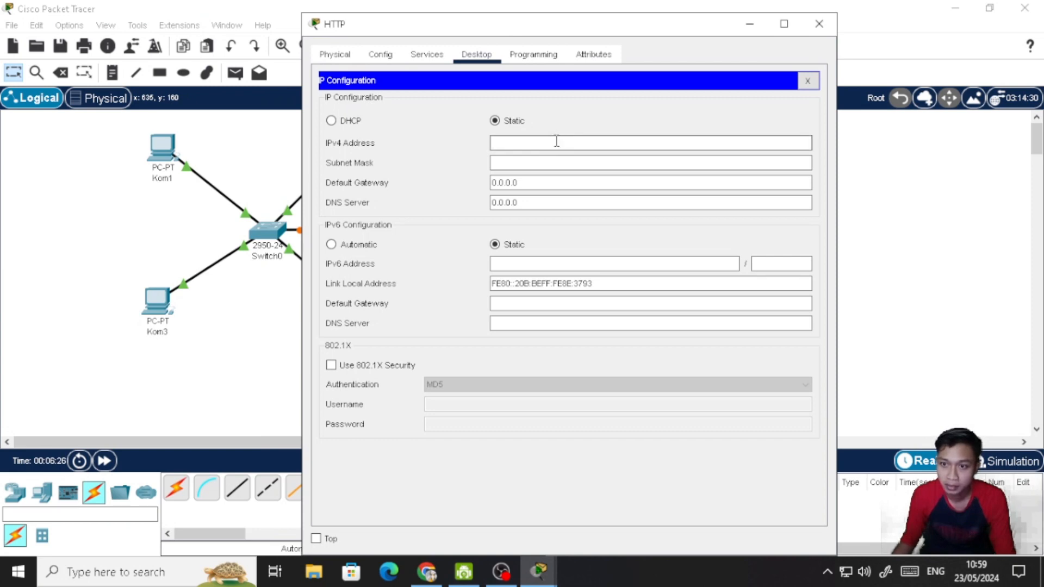
type("192.168.")
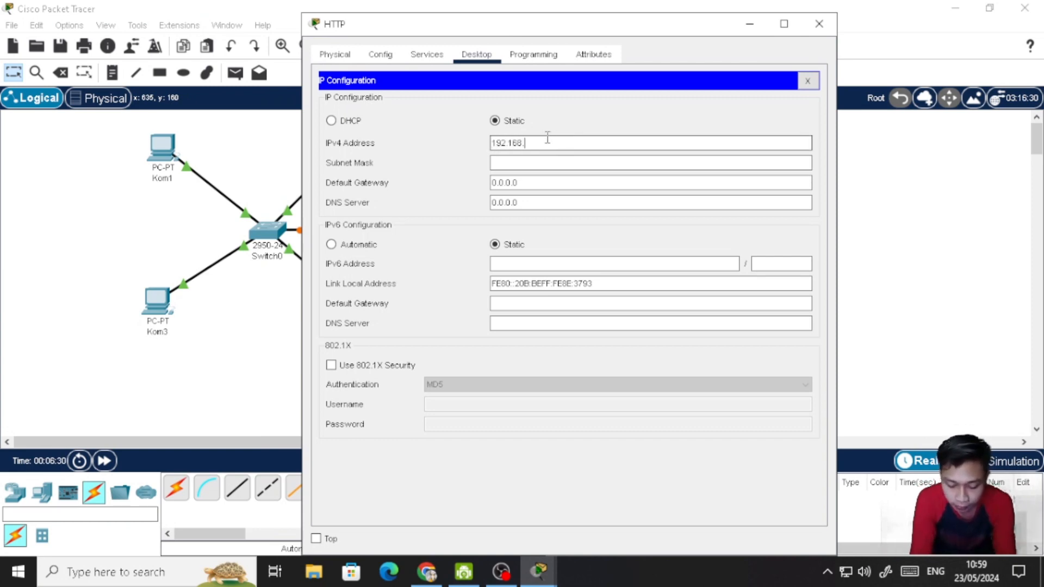
type("0")
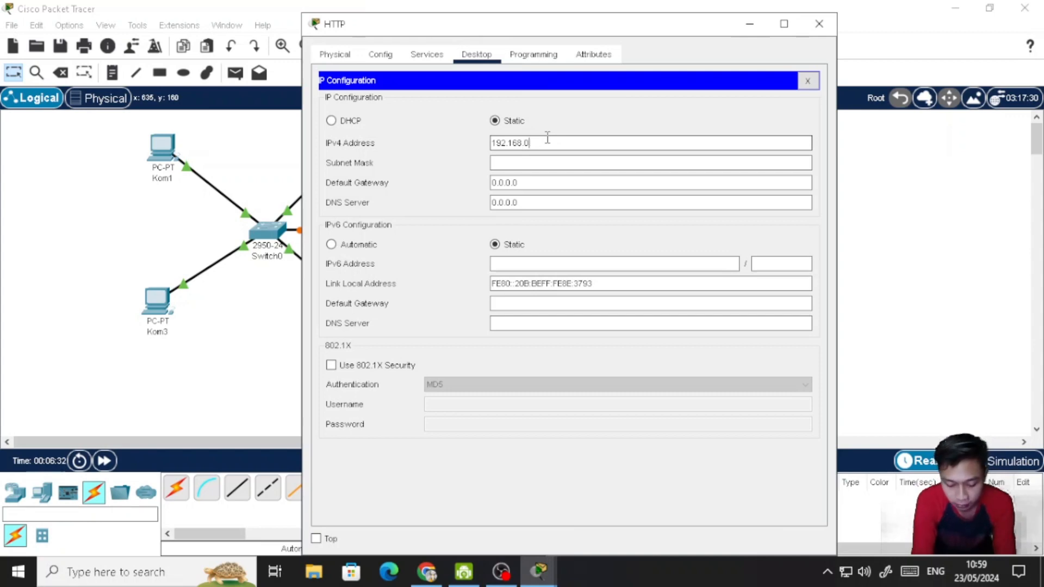
type(".17")
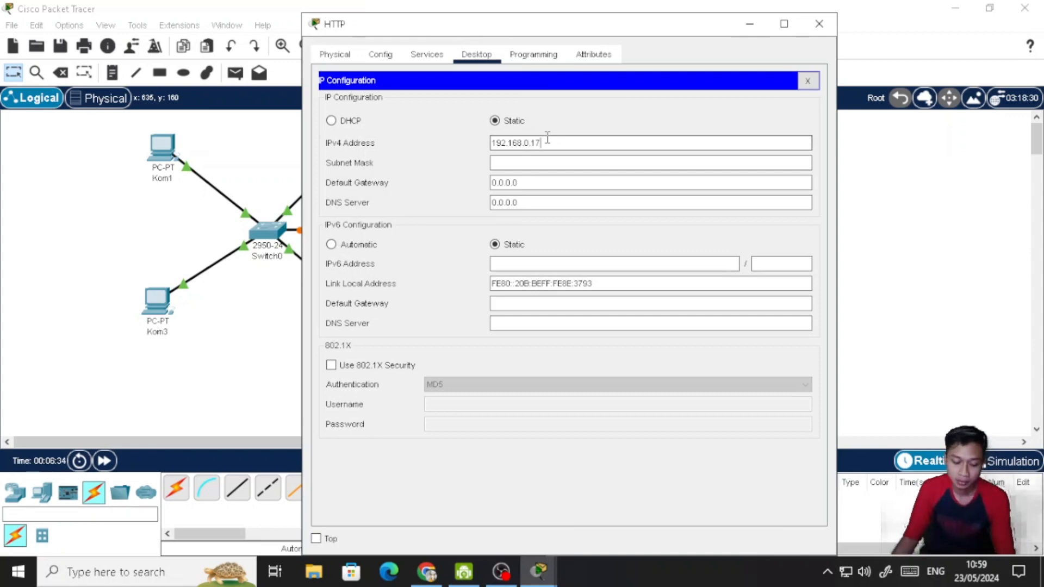
key("ctrl+a")
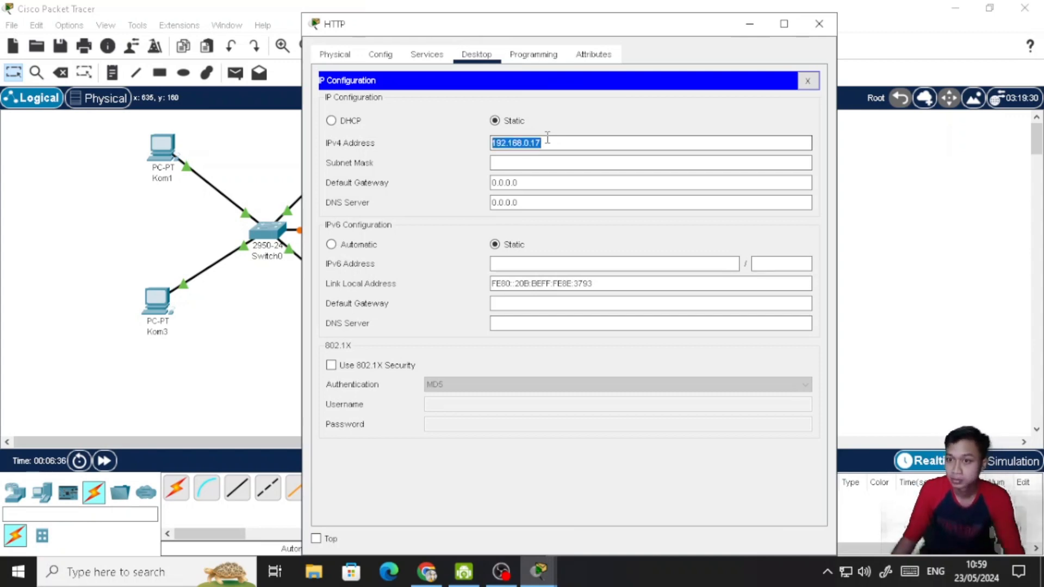
left_click(503, 163)
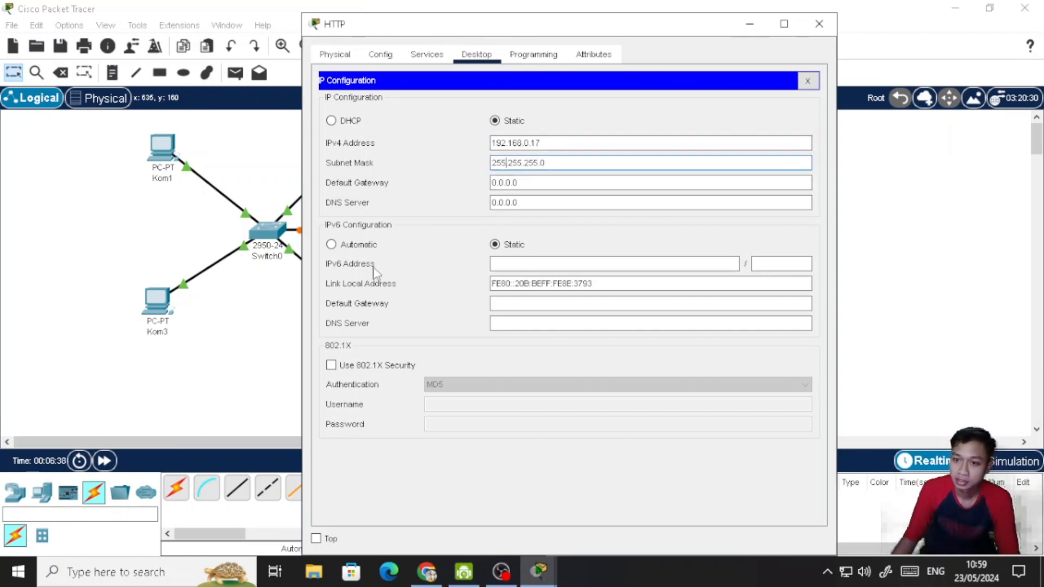
left_click(365, 246)
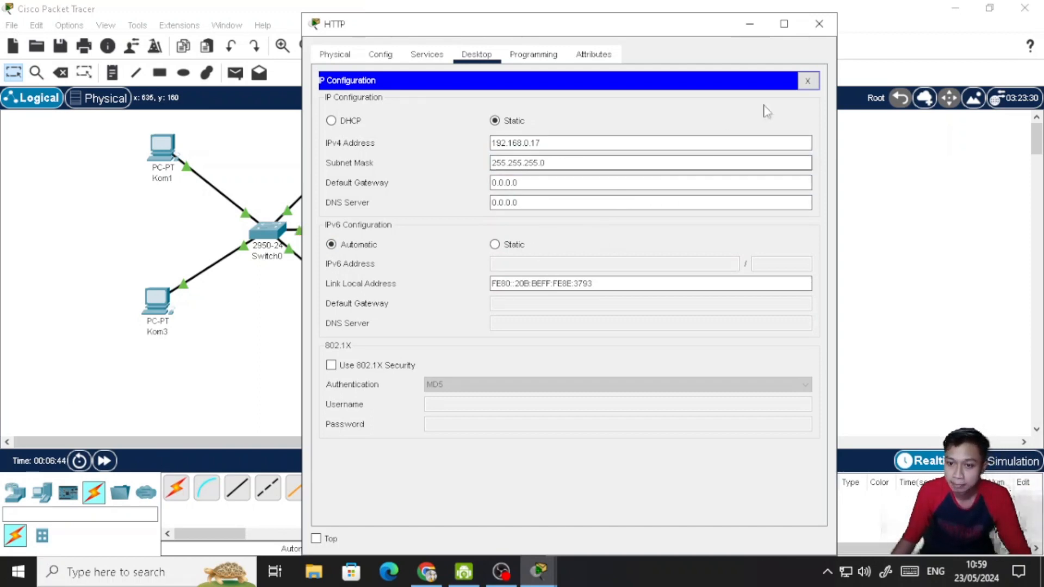
left_click(809, 81)
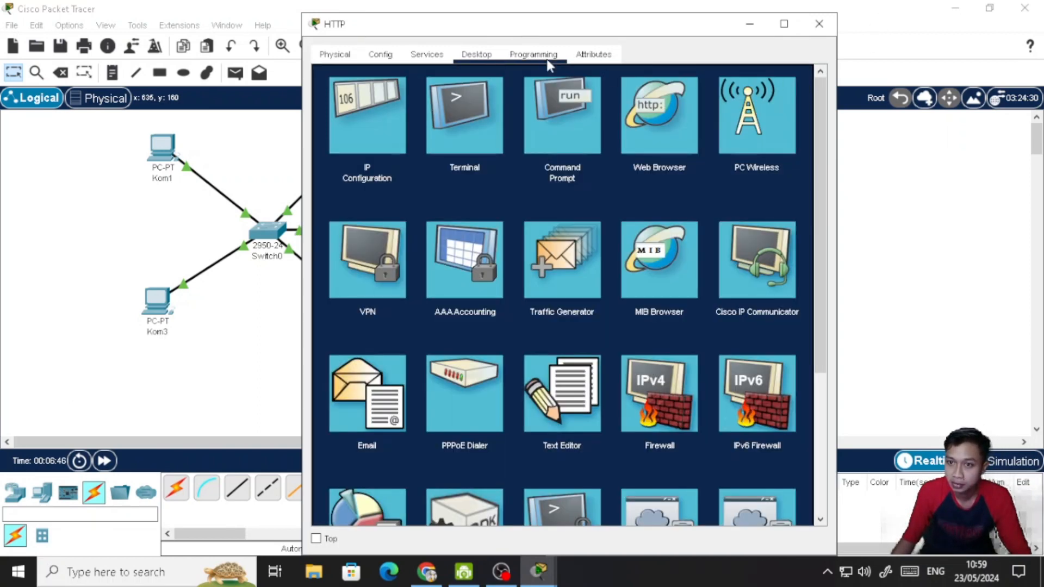
- Open index.html from the server's HTTP service for editing and replace the heading text with "SERVER HTTP"
left_click(427, 55)
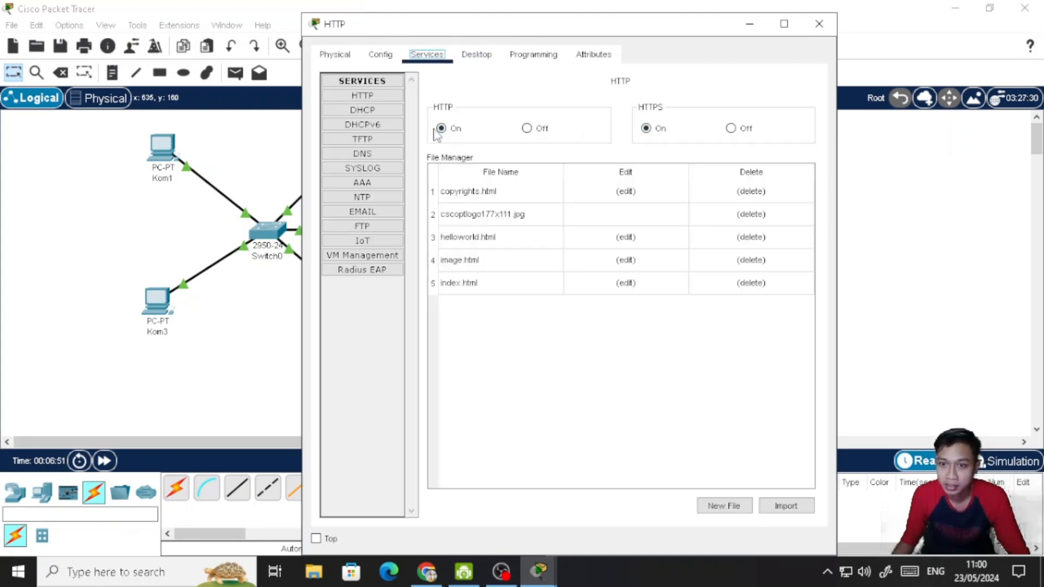
left_click(633, 284)
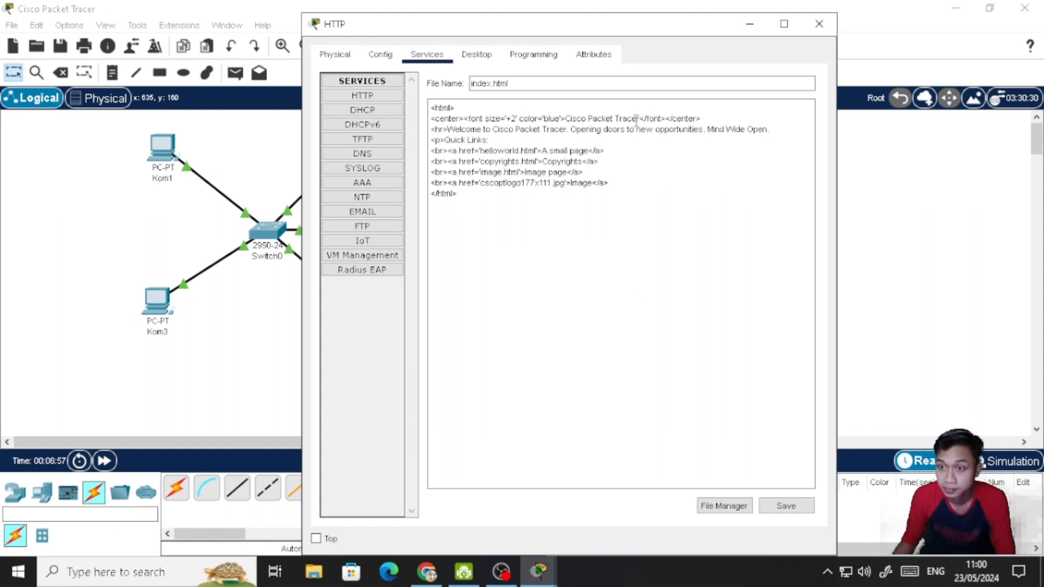
left_click_drag(640, 119, 568, 116)
type("SERVER")
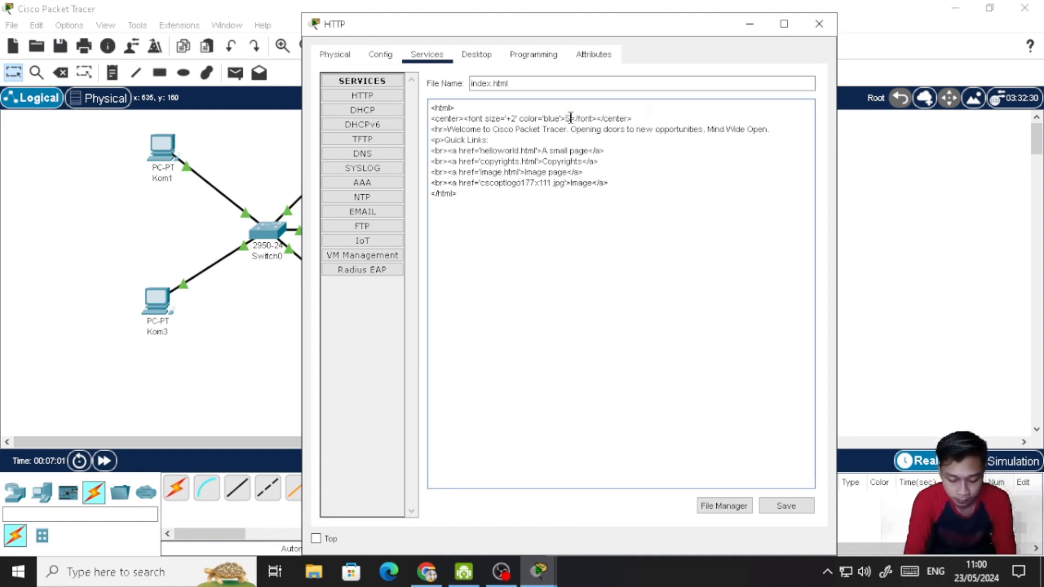
type(" HTTP")
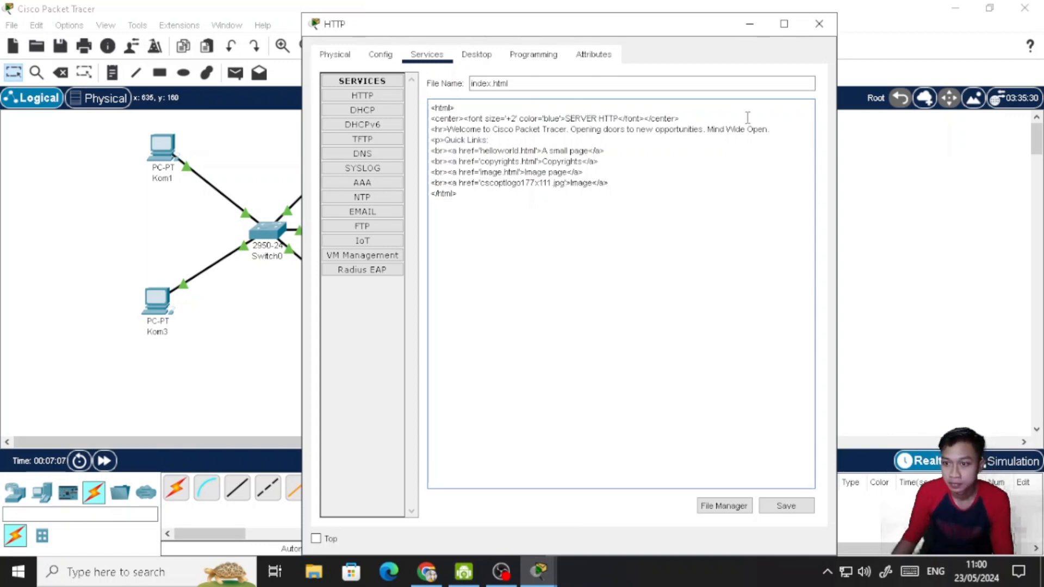
- Replace the welcome sentence after the hr tag in index.html with the student's full name
left_click_drag(779, 131, 449, 129)
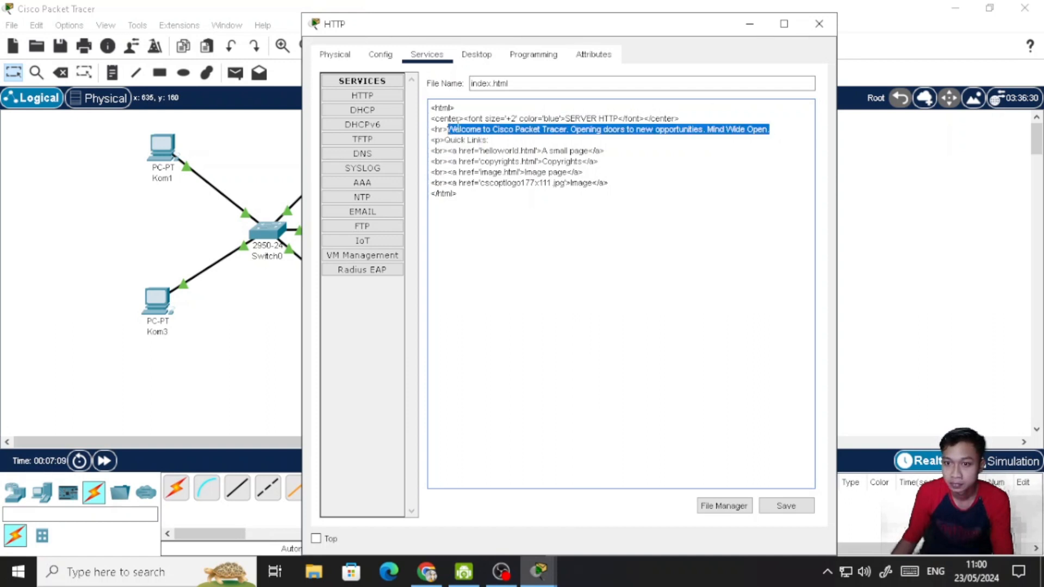
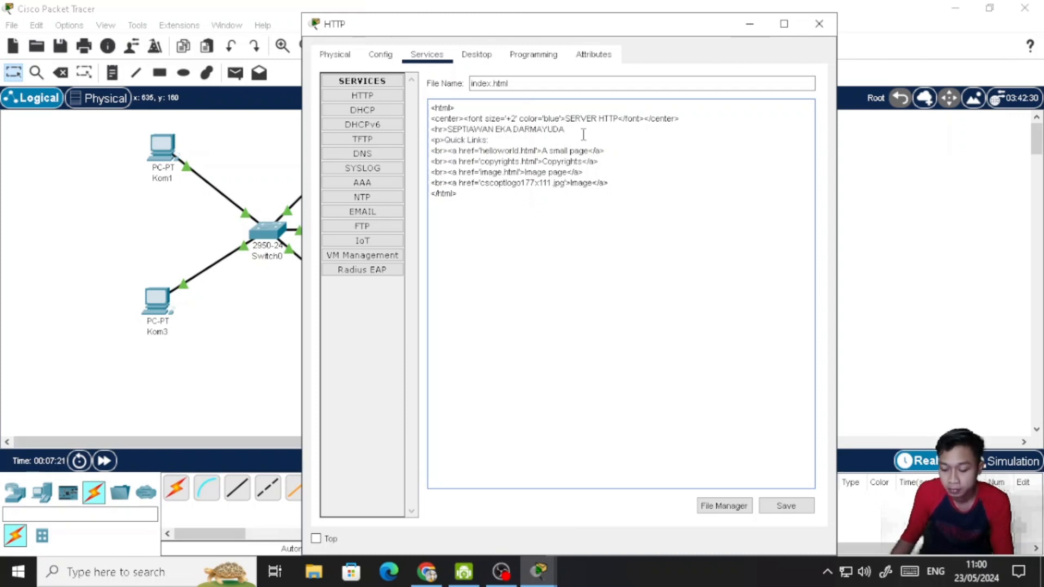
- Add a line below the name in index.html with an <hr> tag followed by the student ID number
key("Return")
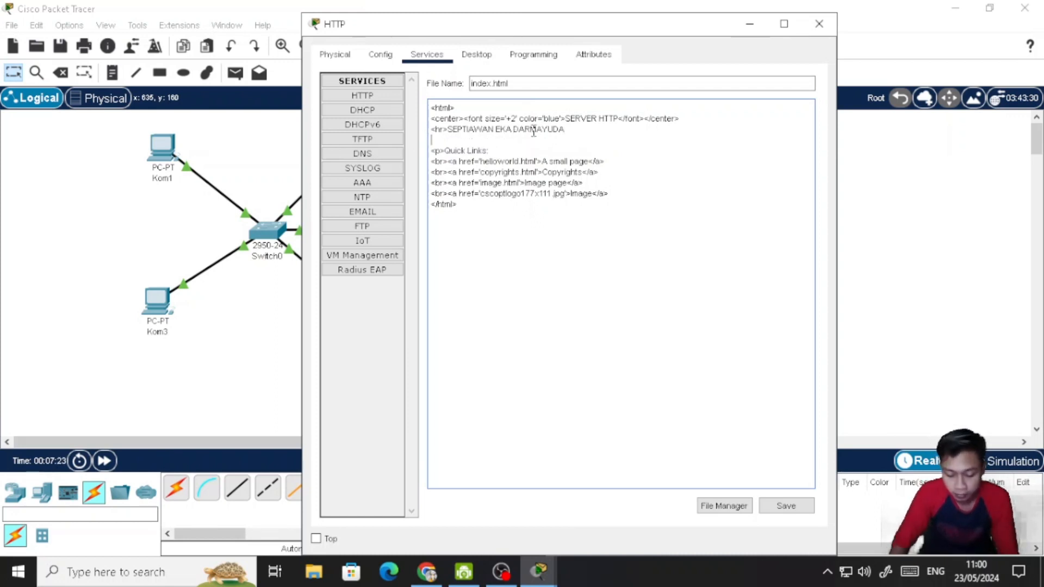
type("<HR")
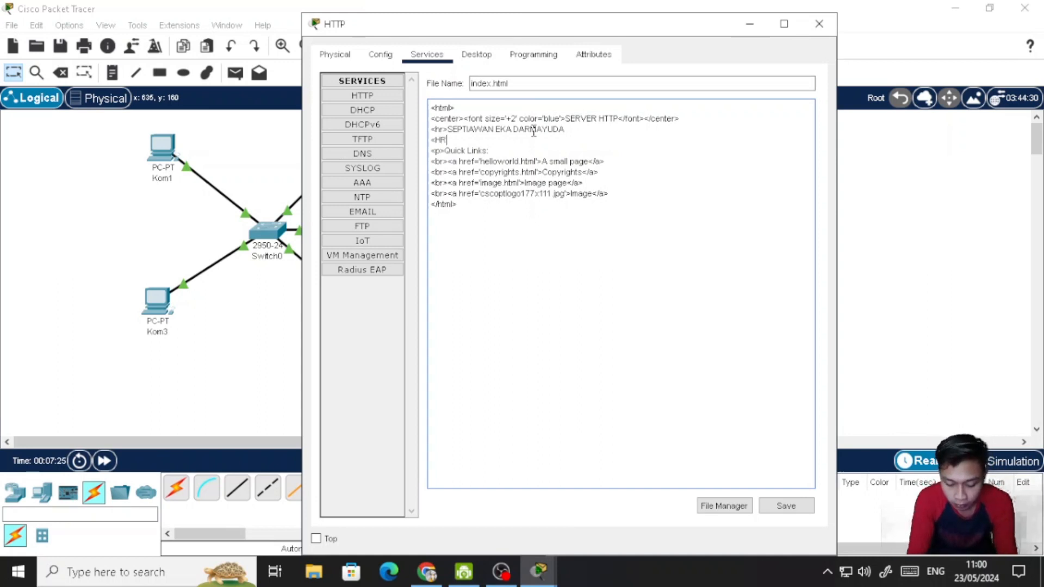
type(">")
key("BackSpace")
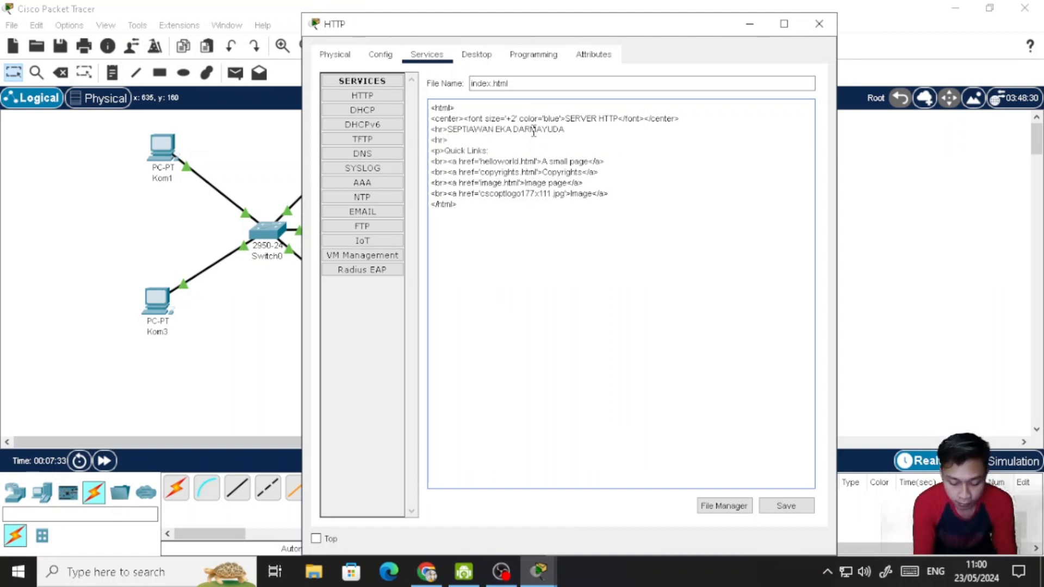
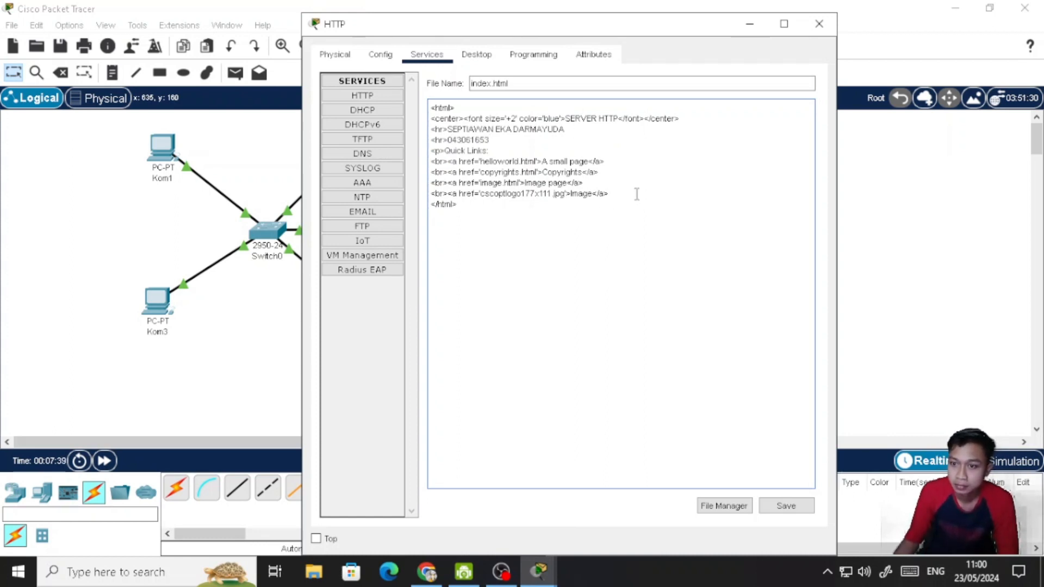
- Replace the Quick Links text and its four link lines in index.html with ">> Jaringan Komputer <<" after the <p> tag
left_click_drag(626, 195, 449, 155)
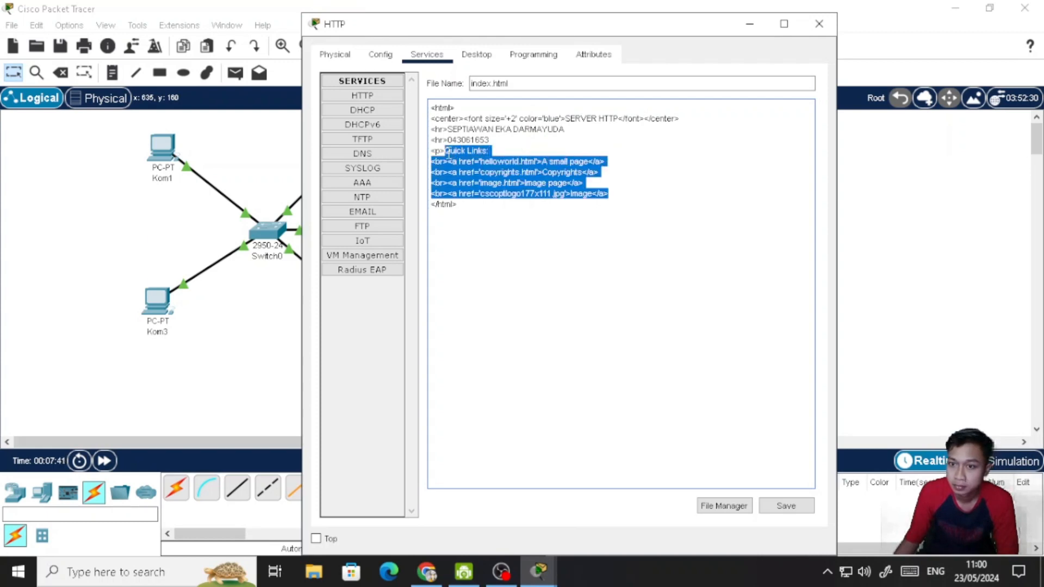
type("Jari")
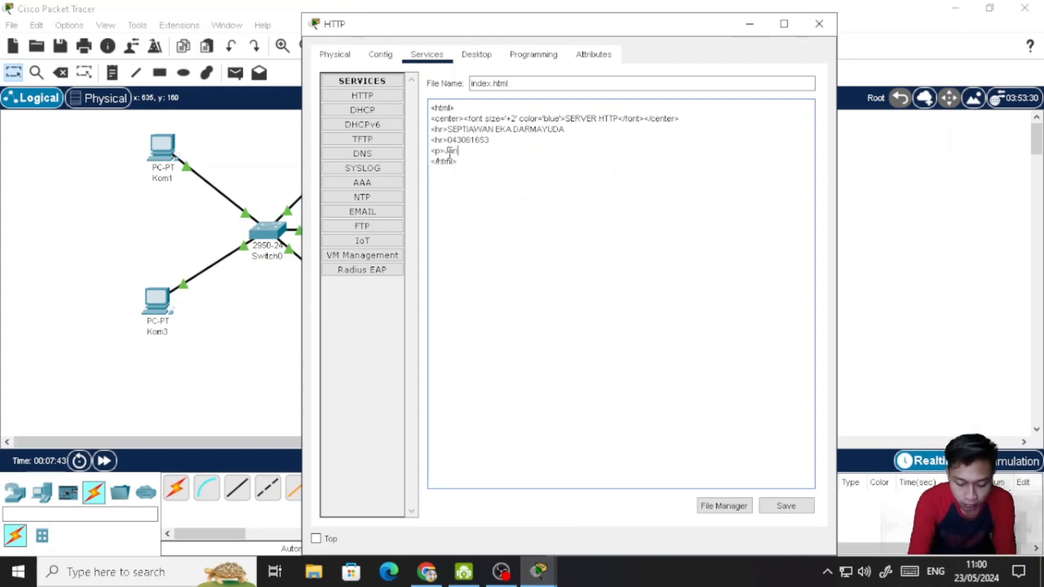
type("ngan Ko")
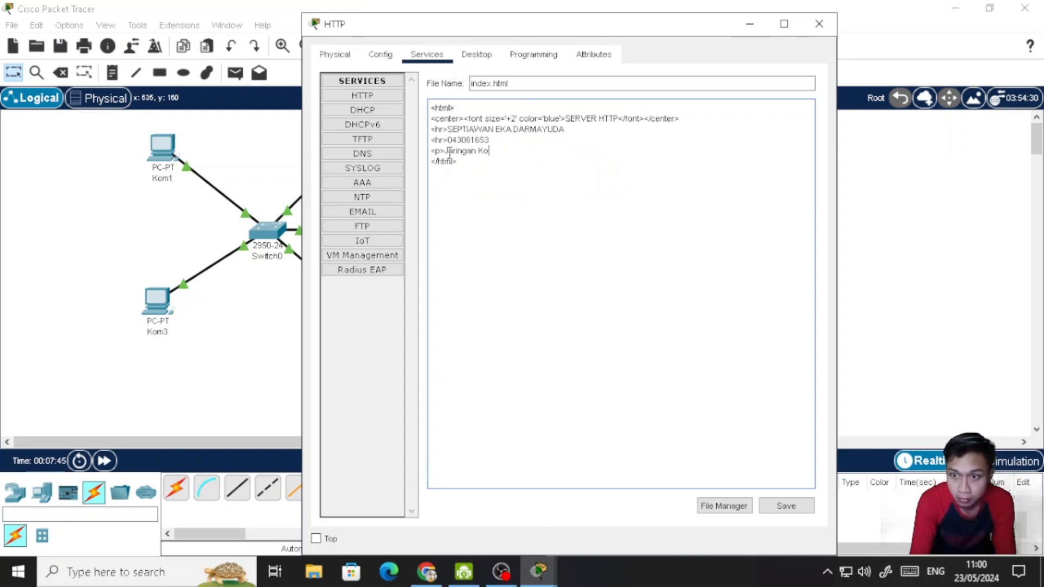
type("mputer <<")
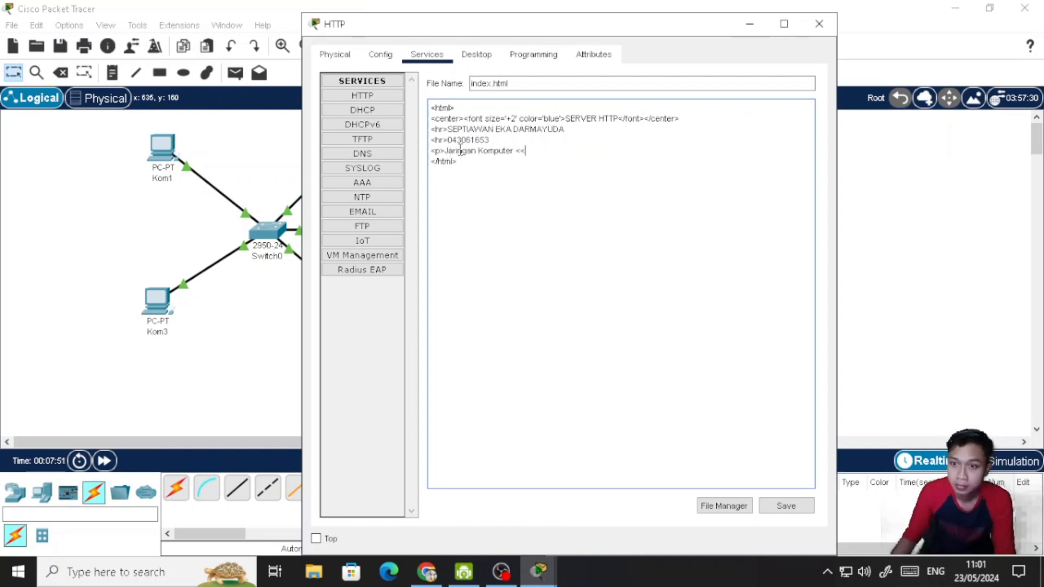
left_click(445, 151)
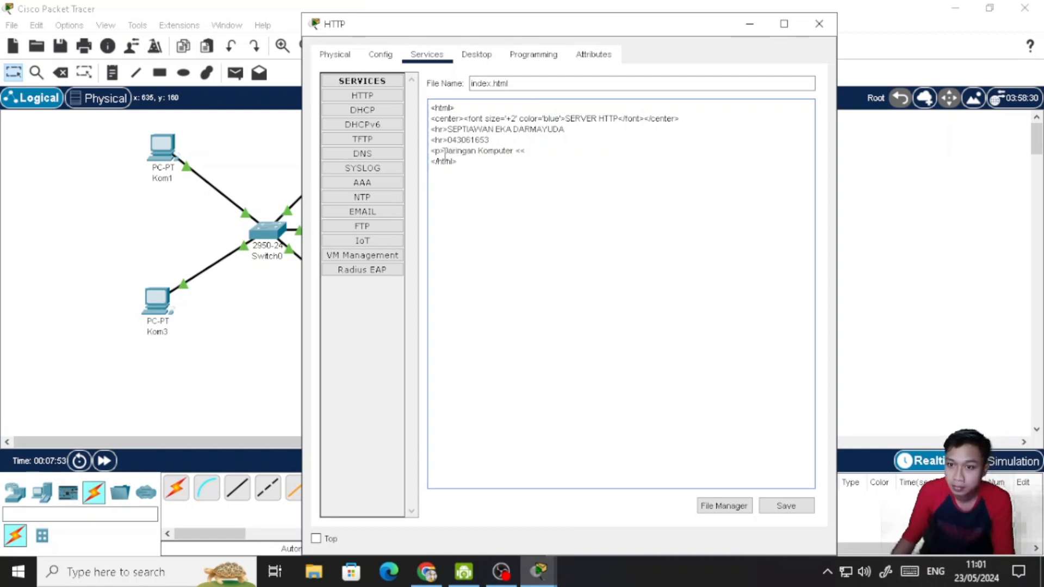
type(">>>")
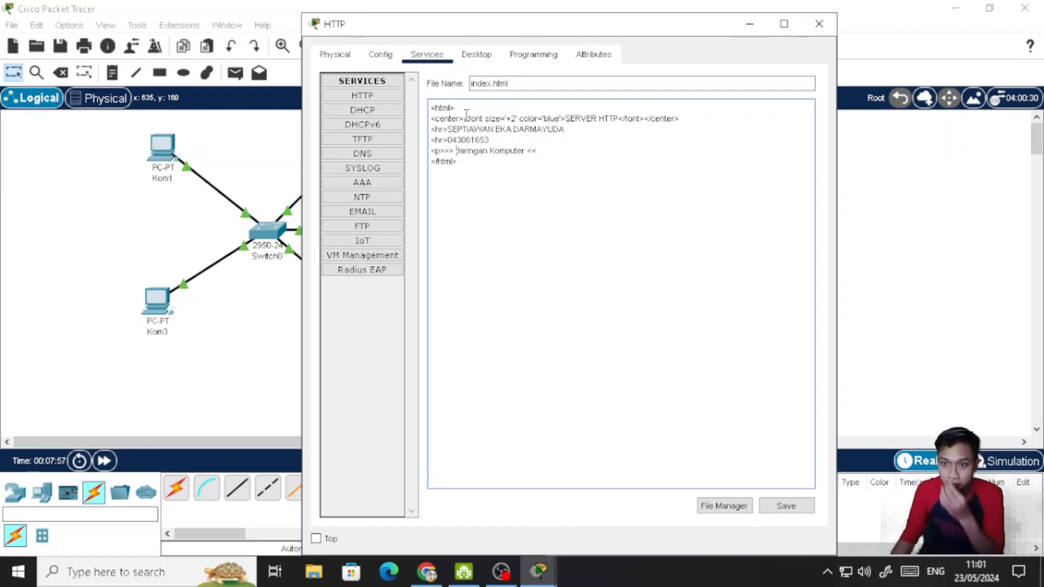
- Centre the "Jaringan Komputer" line in index.html by enclosing it in copied <center> and </center> tags
left_click_drag(464, 119, 436, 121)
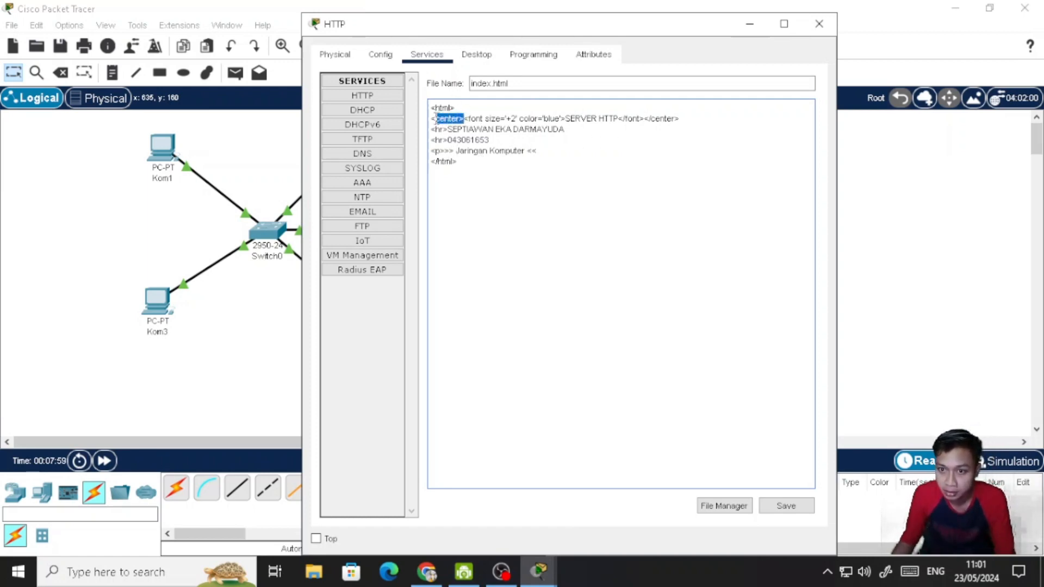
left_click(432, 151)
type("<center>")
left_click_drag(683, 119, 646, 121)
key("ctrl+c")
left_click(636, 152)
key("ctrl+v")
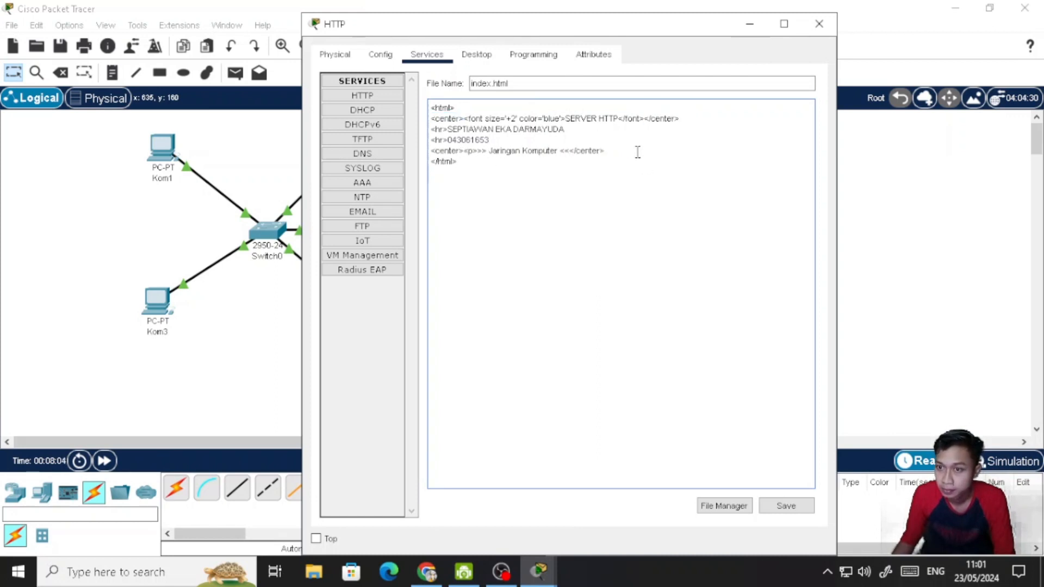
- Save index.html over the existing file and close the HTTP server's window
left_click(786, 507)
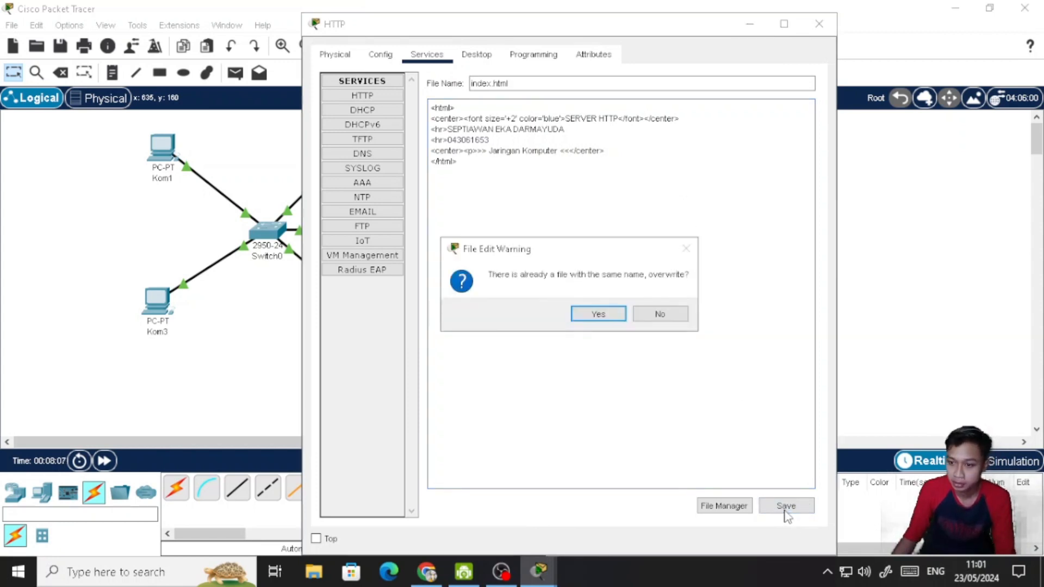
left_click(591, 318)
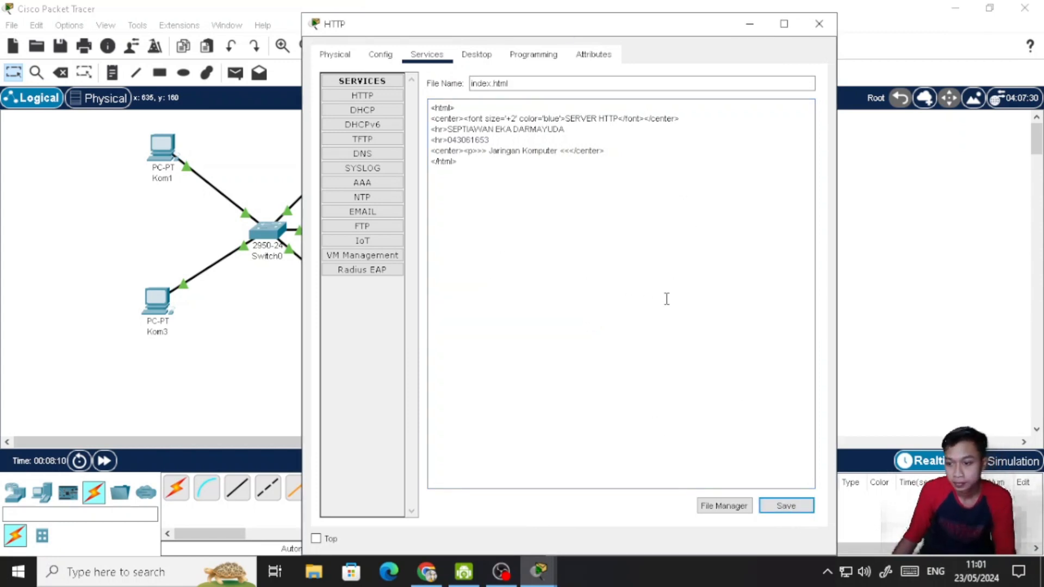
left_click(818, 24)
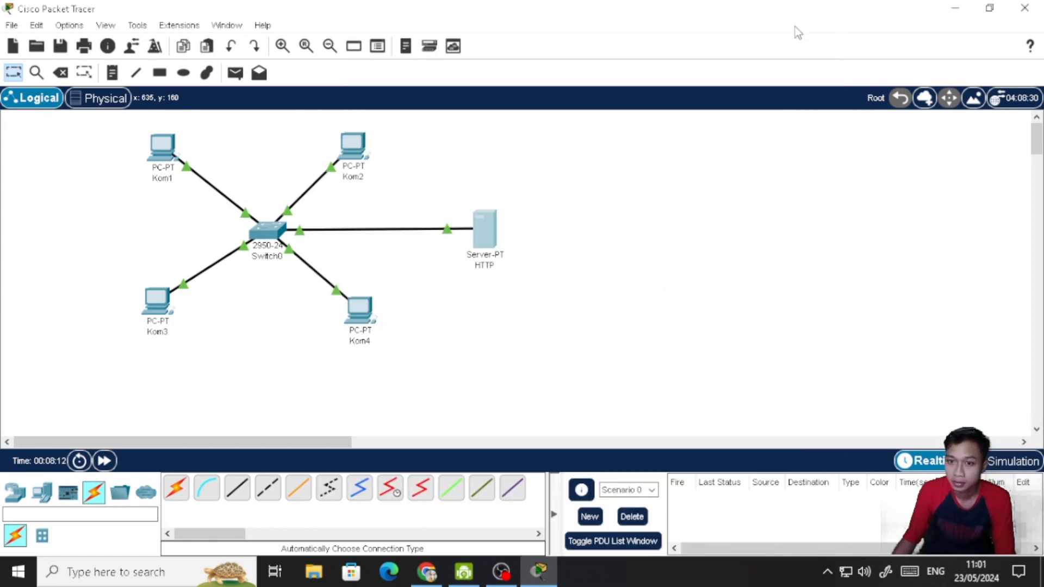
- Ping the HTTP server at 192.168.0.17 from Kom1's Command Prompt, and close the prompt
left_click(172, 150)
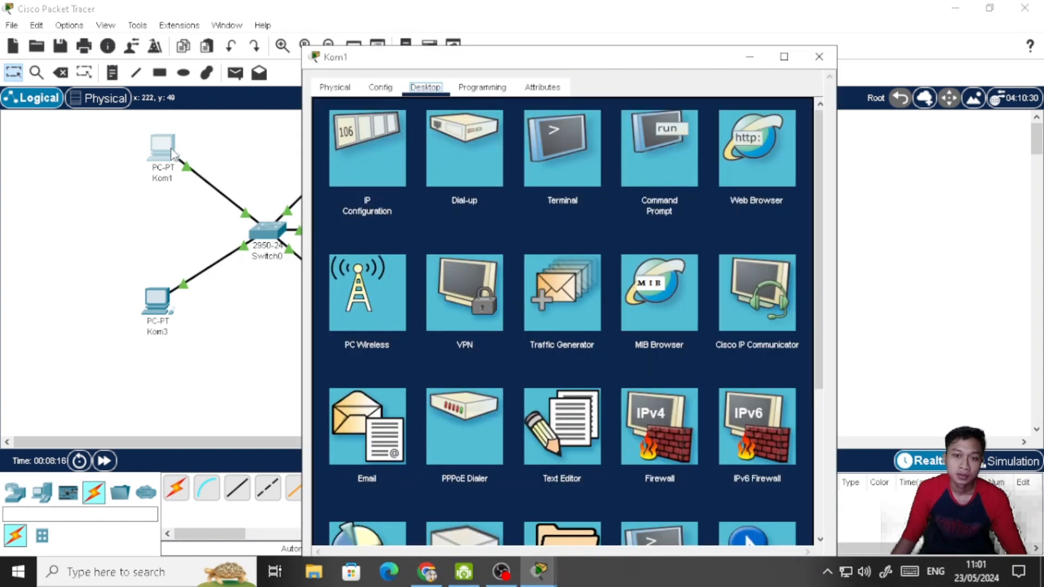
left_click(660, 125)
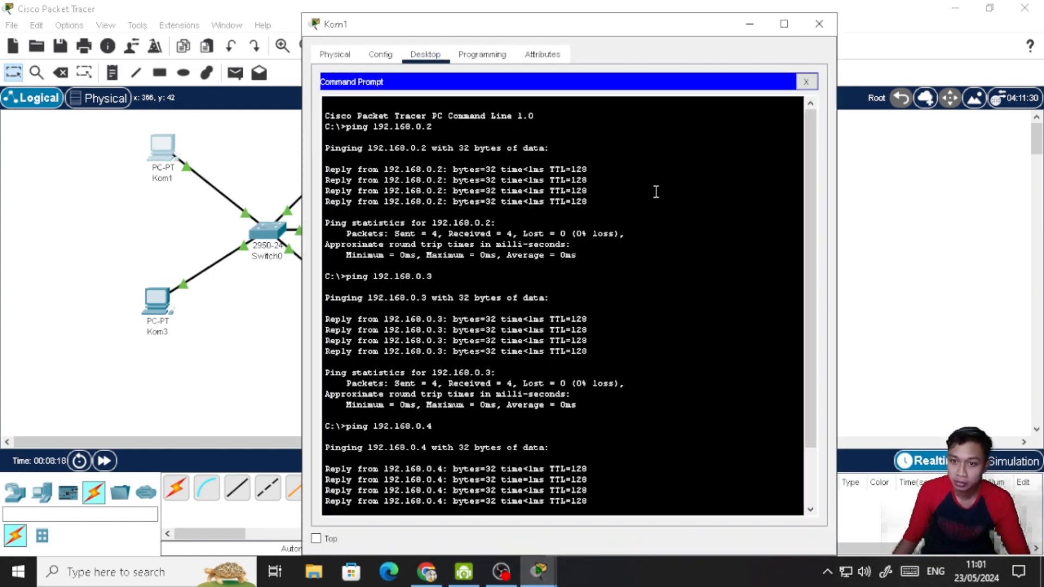
scroll(681, 358, "down", 3)
key("Up")
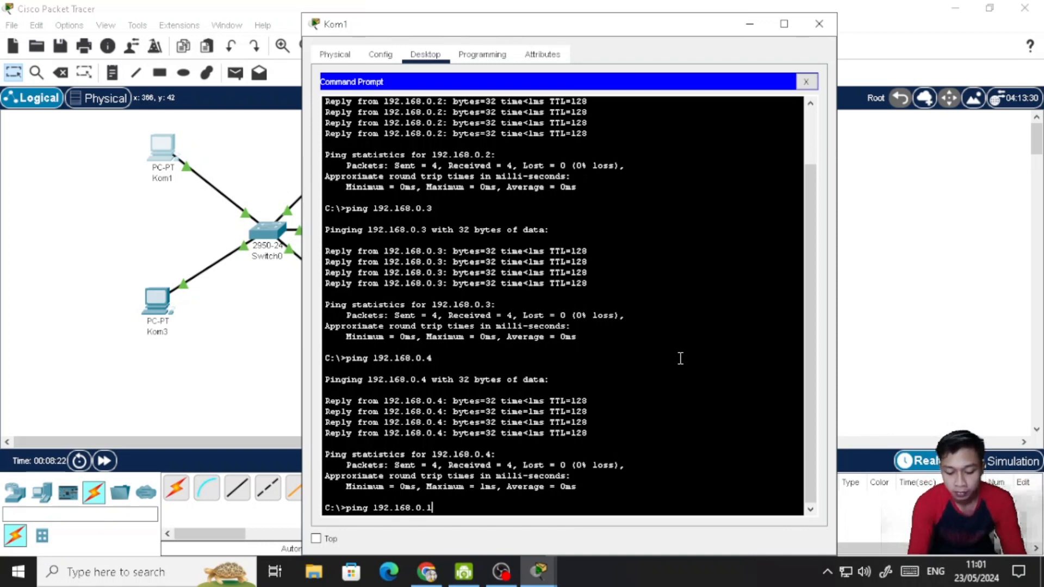
key("Return")
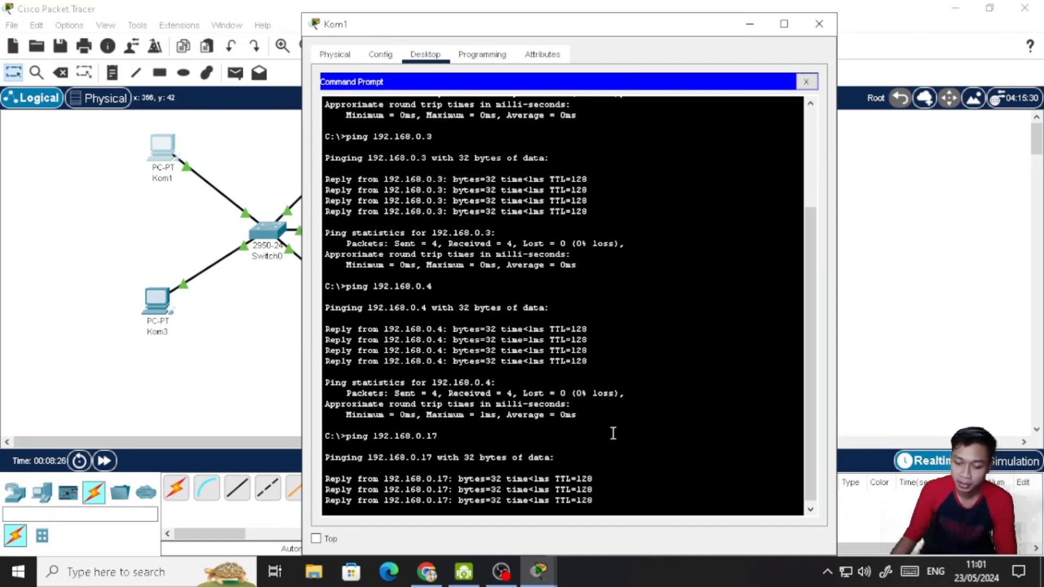
left_click(806, 81)
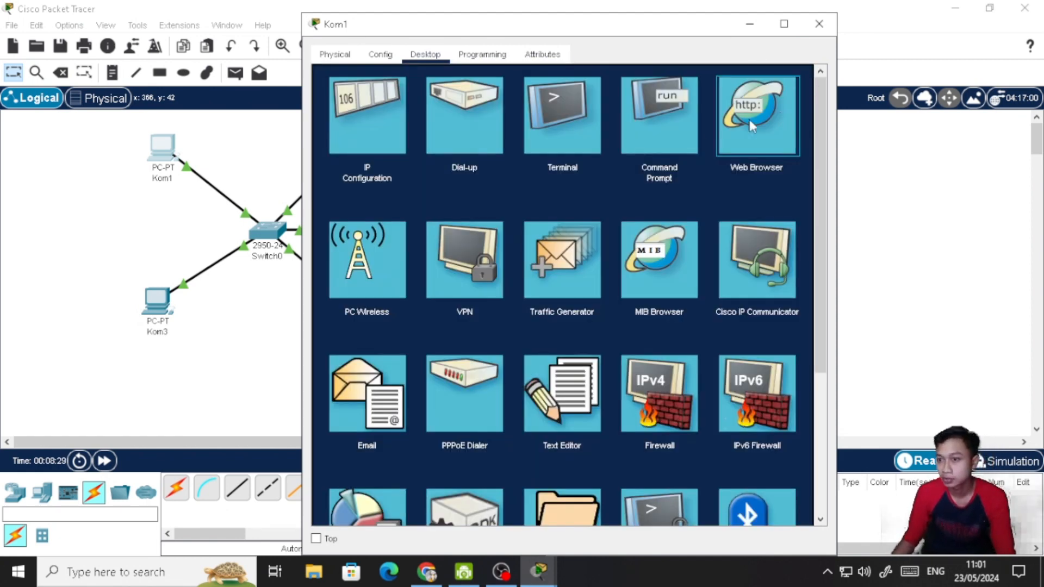
- Load the page at 192.168.0.17 in Kom1's Web Browser, and close Kom1's window
left_click(752, 152)
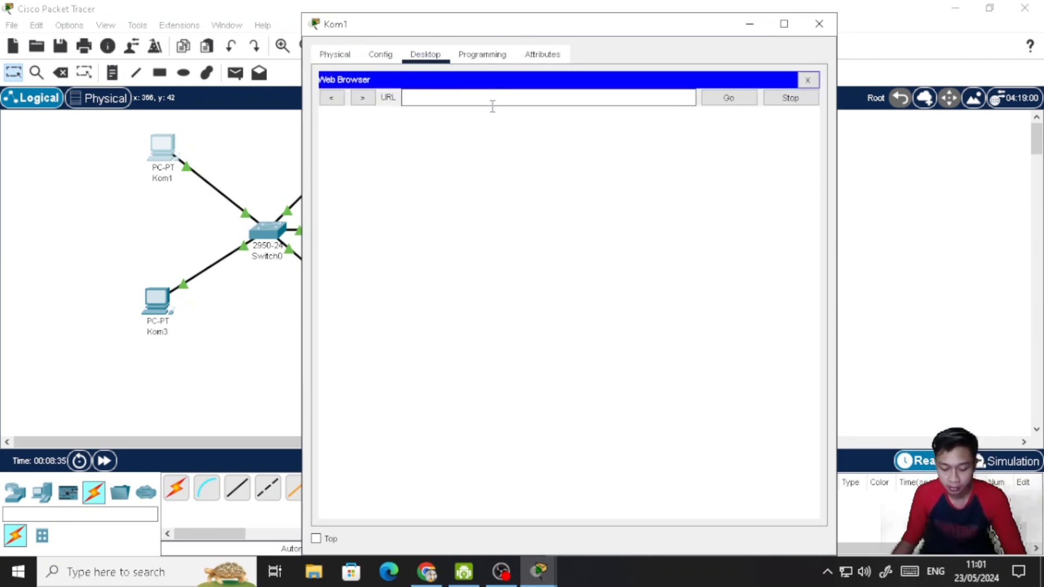
type("192.168.0.17")
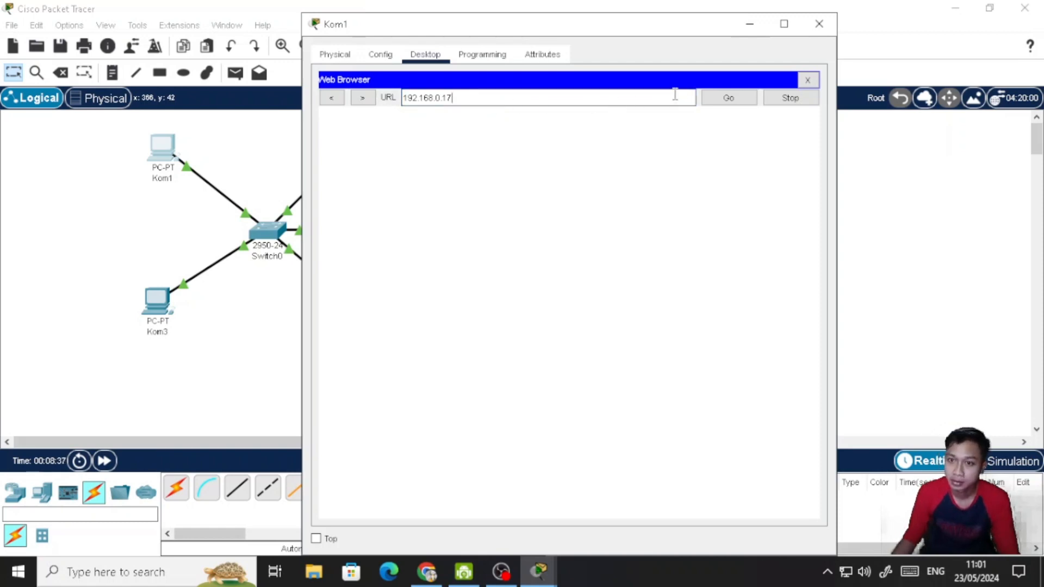
left_click(717, 103)
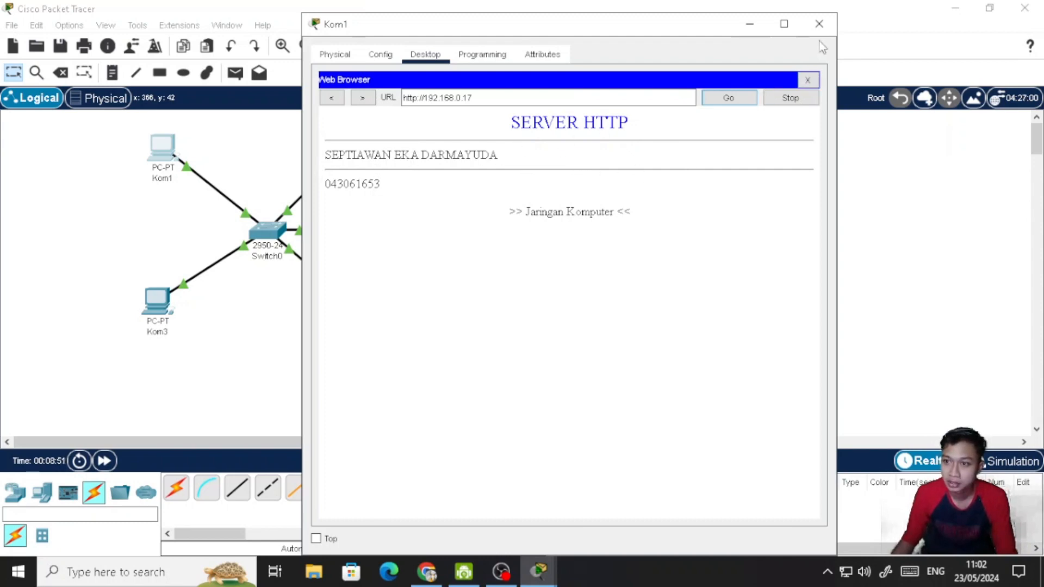
left_click(819, 26)
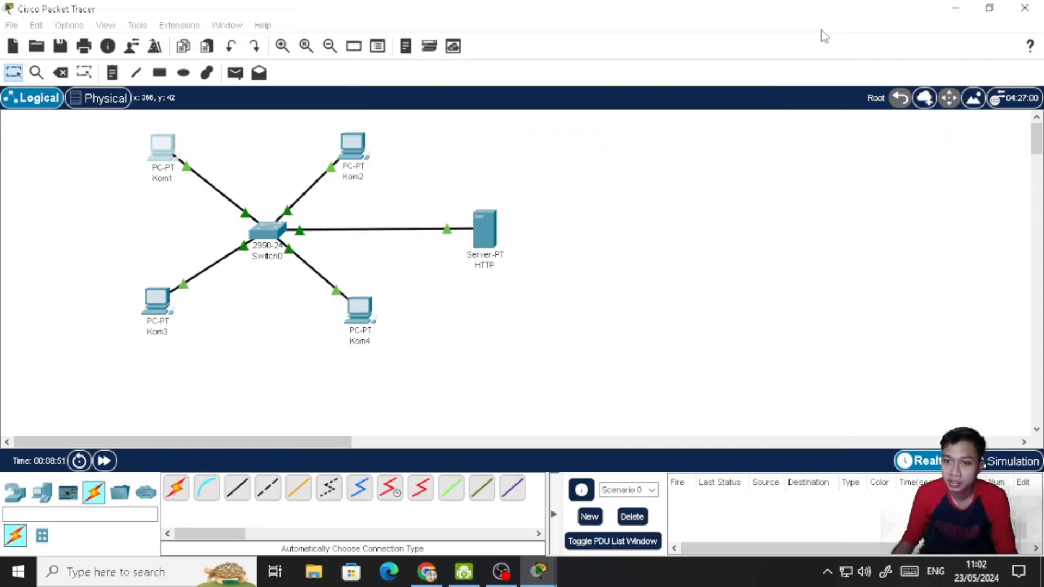
- Ping the HTTP server at 192.168.0.17 from Kom2's Command Prompt, and close the prompt
left_click(352, 150)
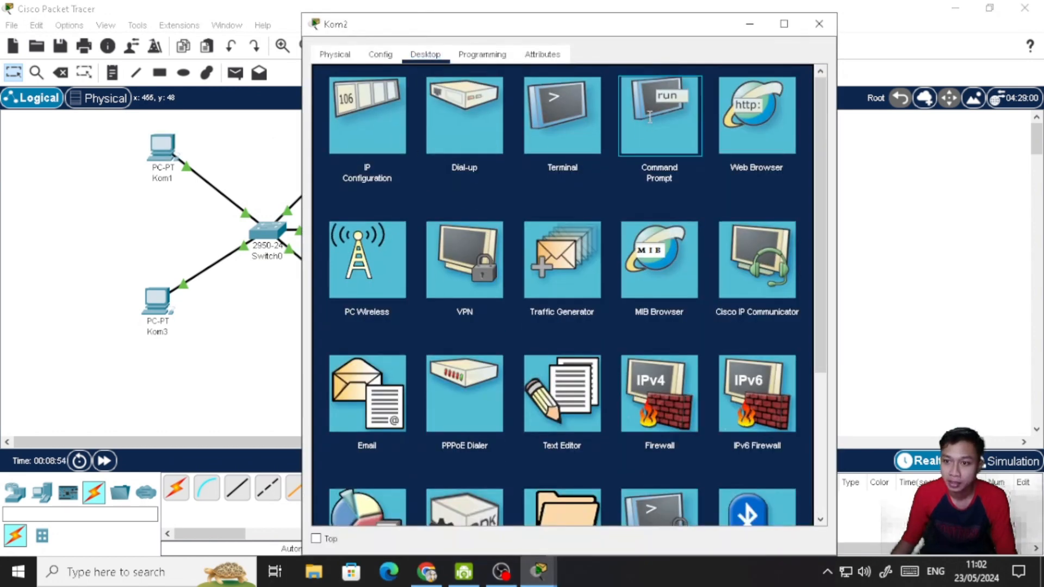
left_click(648, 116)
key("Up")
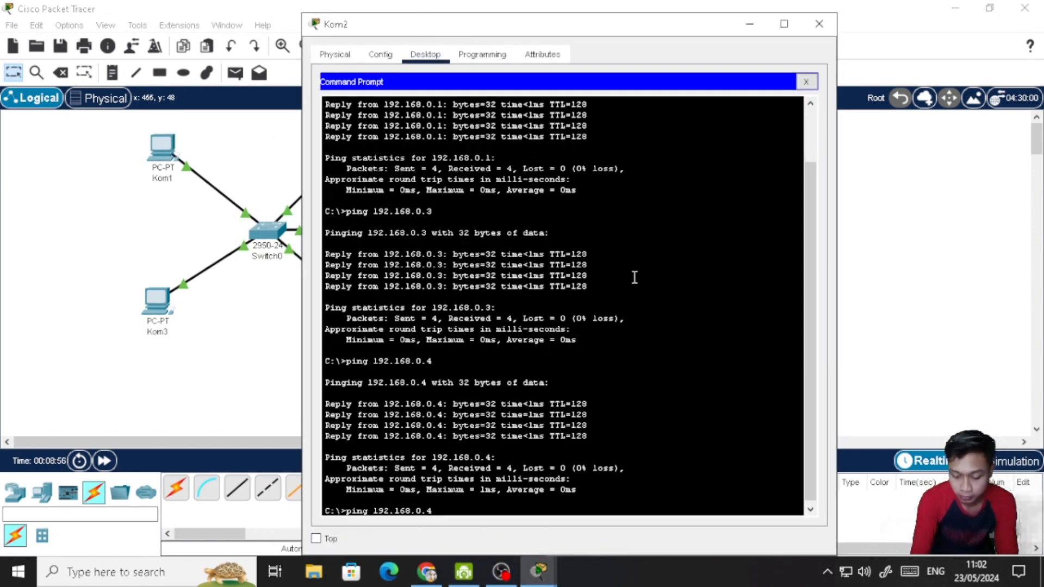
type("17")
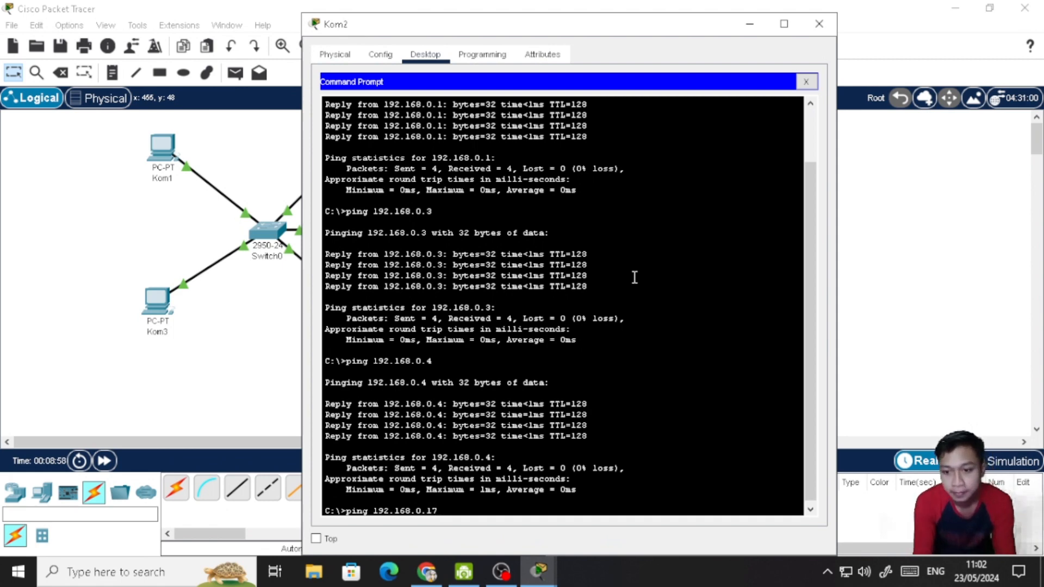
key("Return")
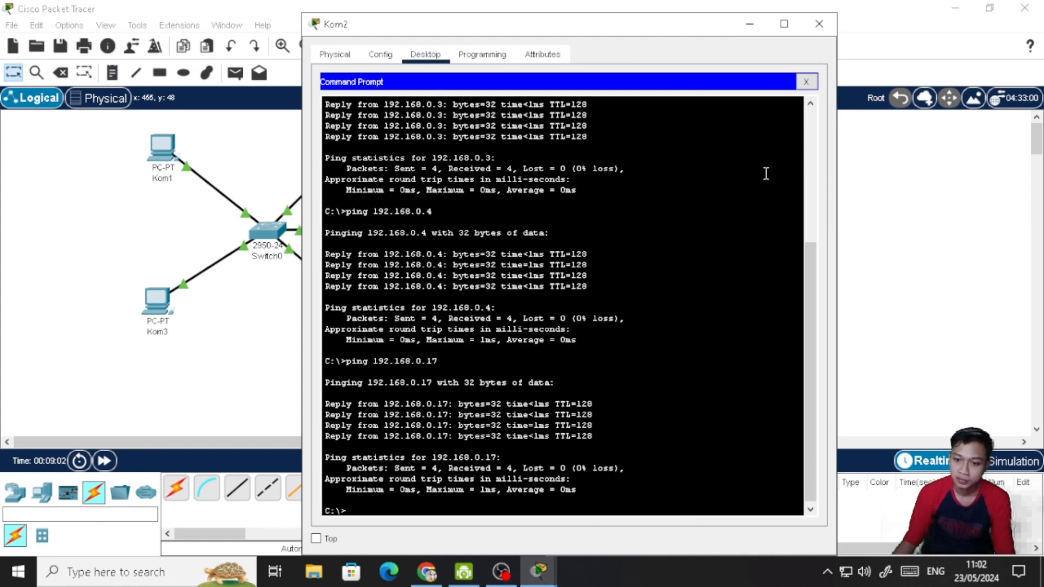
left_click(807, 82)
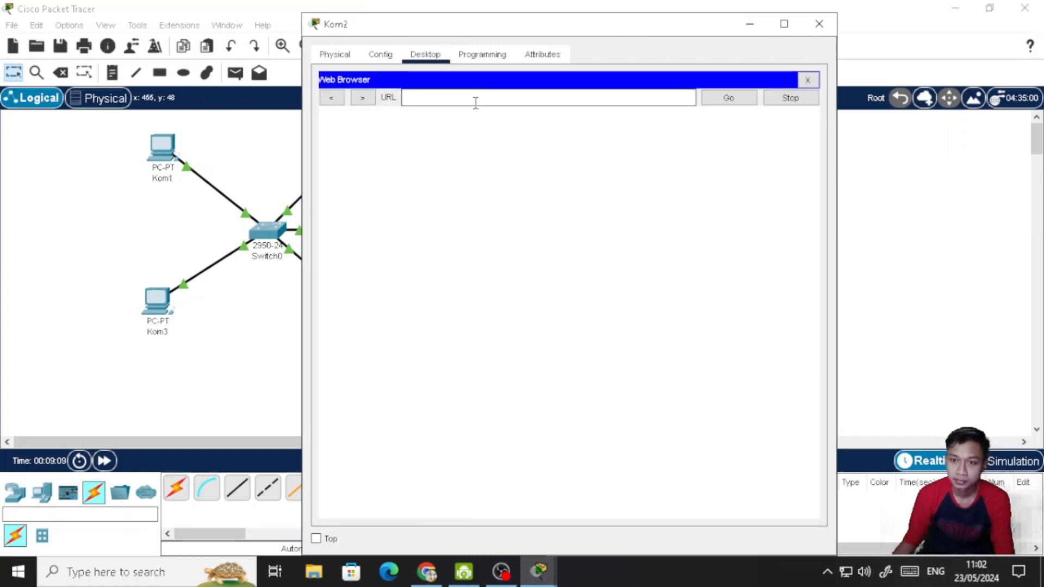
- Load the page at 192.168.0.17 in Kom2's Web Browser, and close Kom2's window
key("ctrl+v")
key("Return")
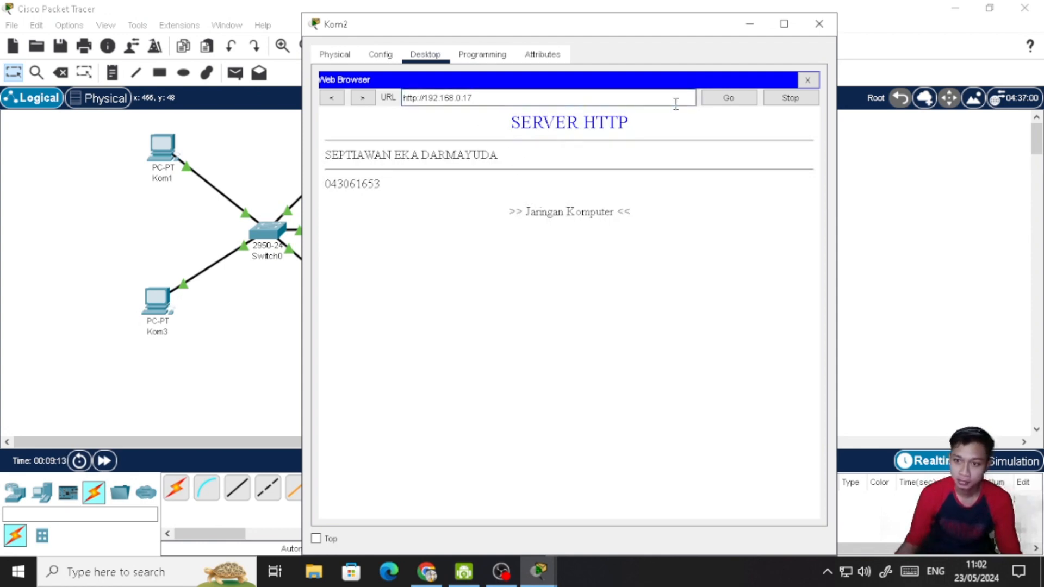
left_click(817, 26)
- Ping the HTTP server at 192.168.0.17 from Kom3's Command Prompt, and close the prompt
left_click(154, 307)
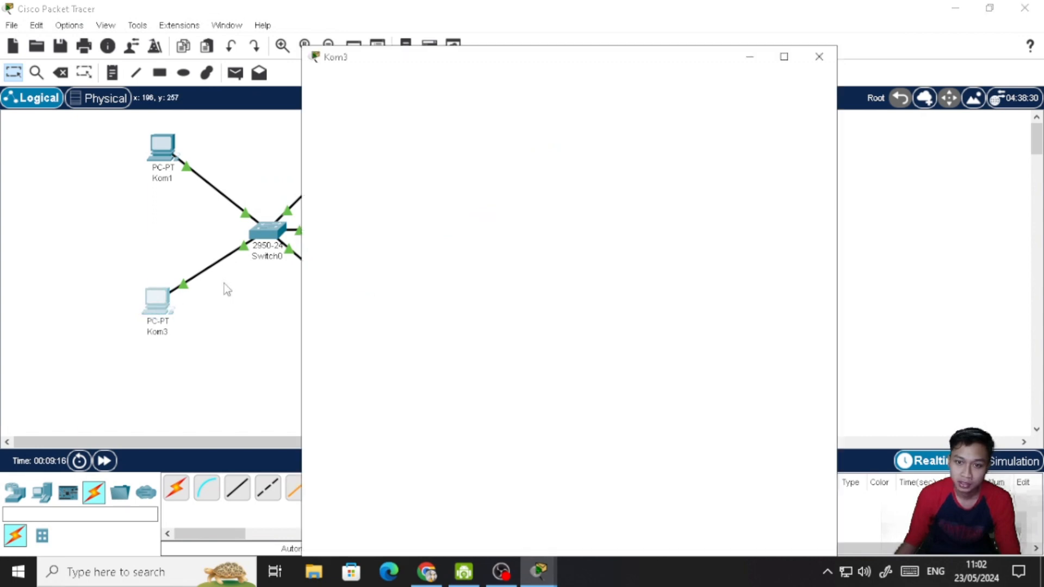
left_click(651, 129)
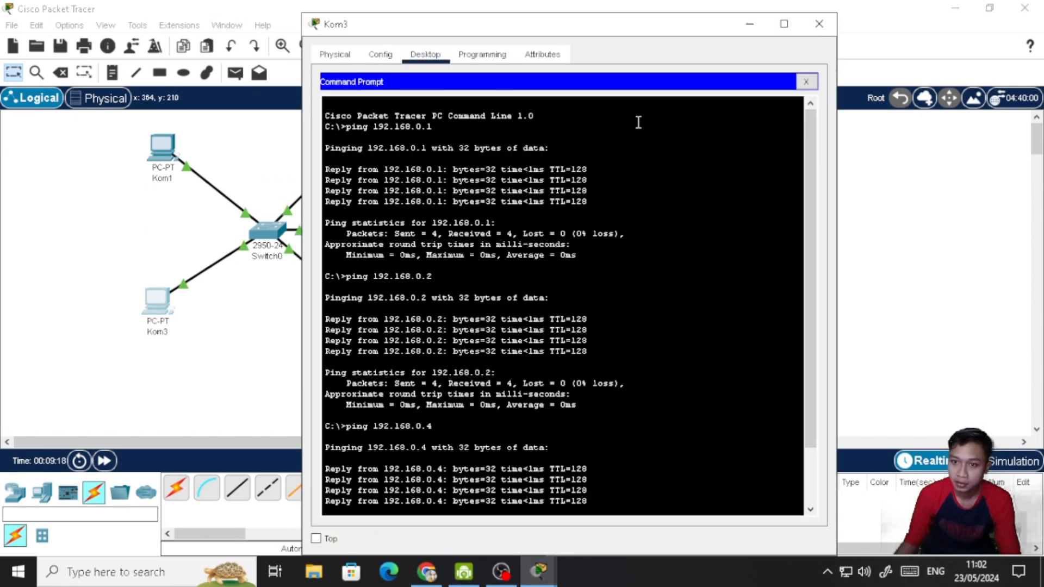
scroll(574, 427, "down", 3)
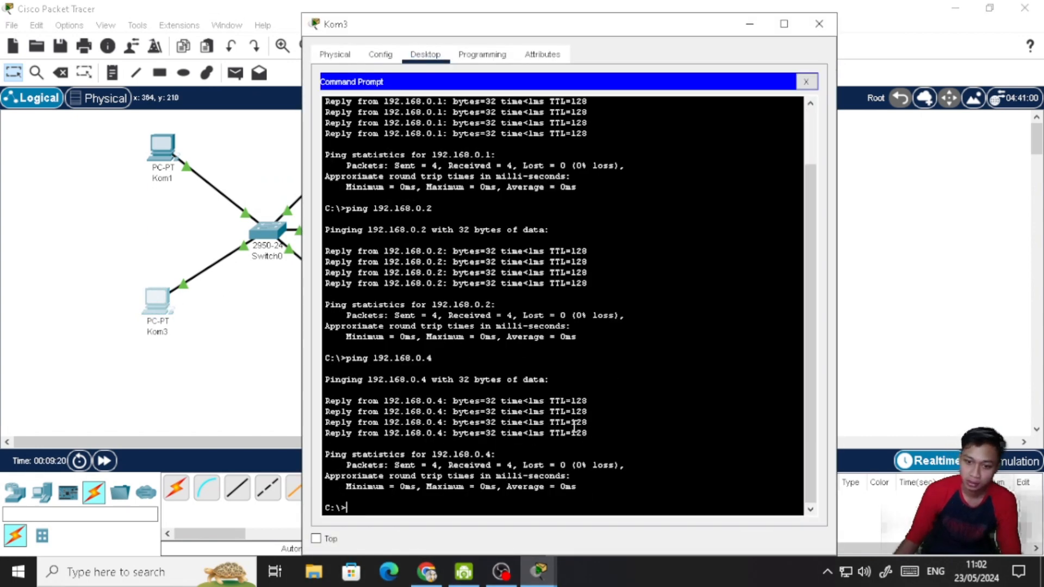
key("Up")
key("BackSpace")
type("192.168.0.17")
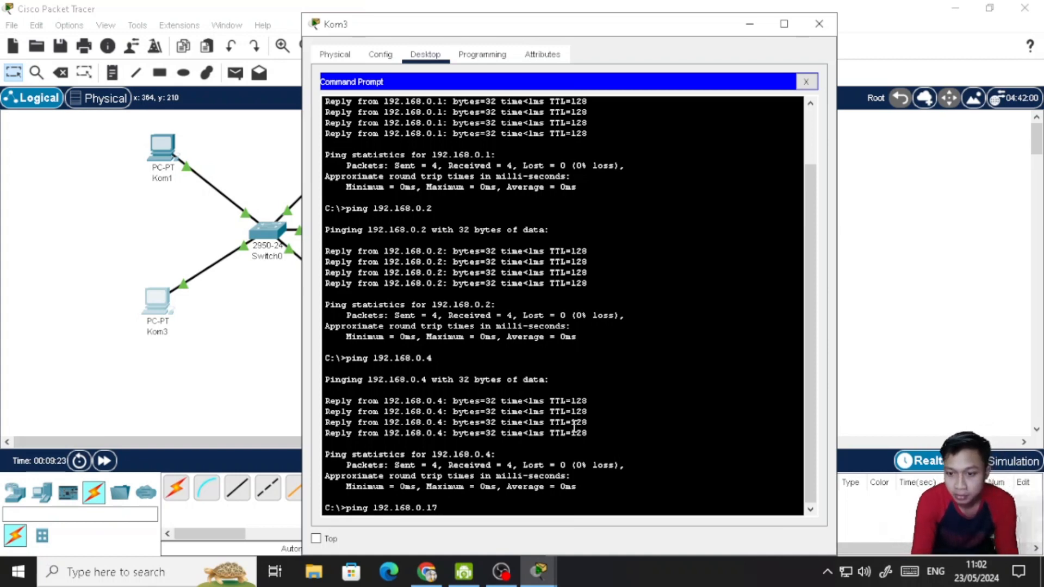
key("Return")
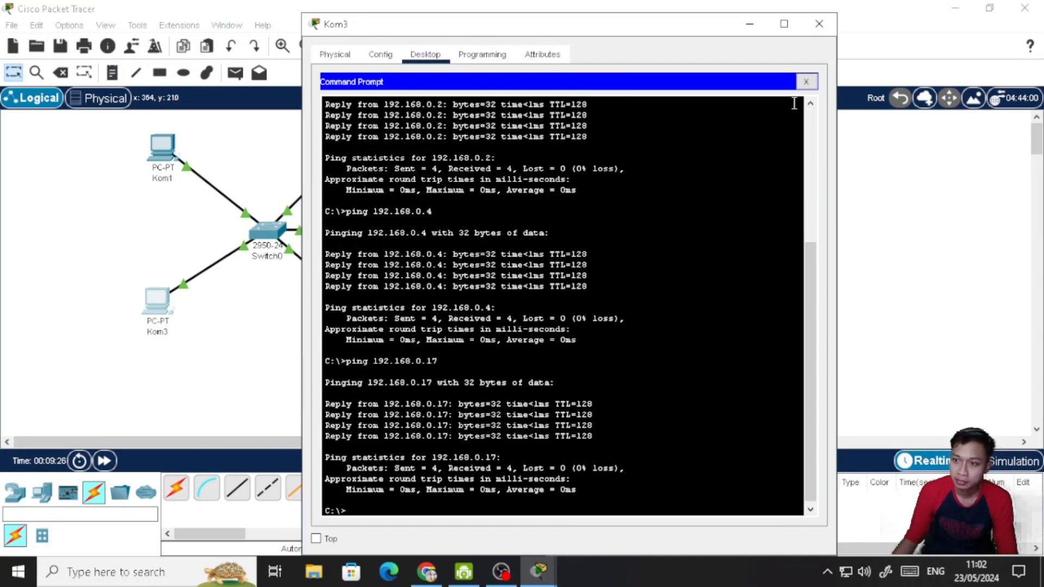
left_click(806, 83)
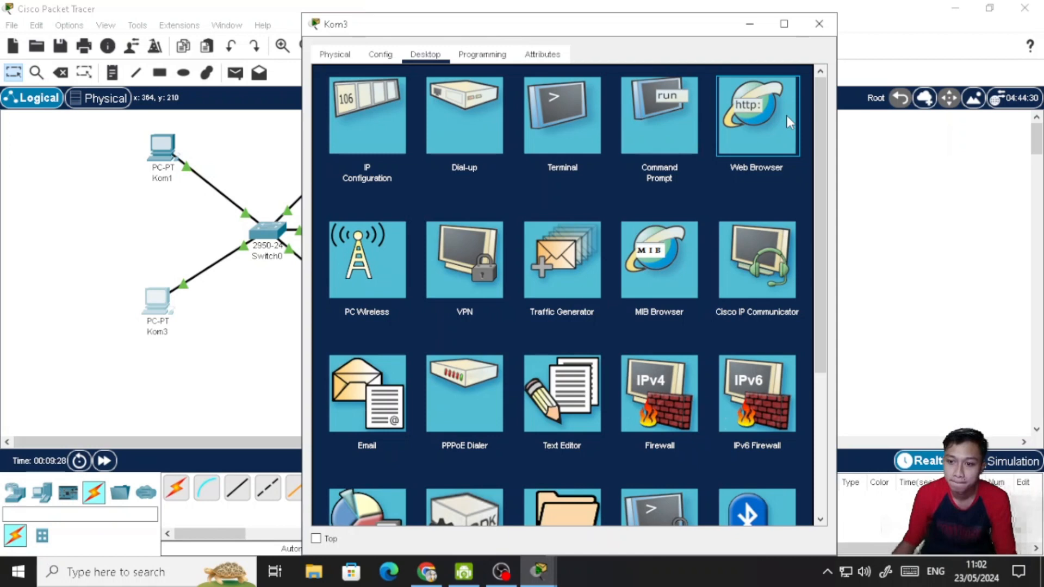
- Load the page at 192.168.0.17 in Kom3's Web Browser, and close Kom3's window
left_click(790, 121)
left_click(686, 93)
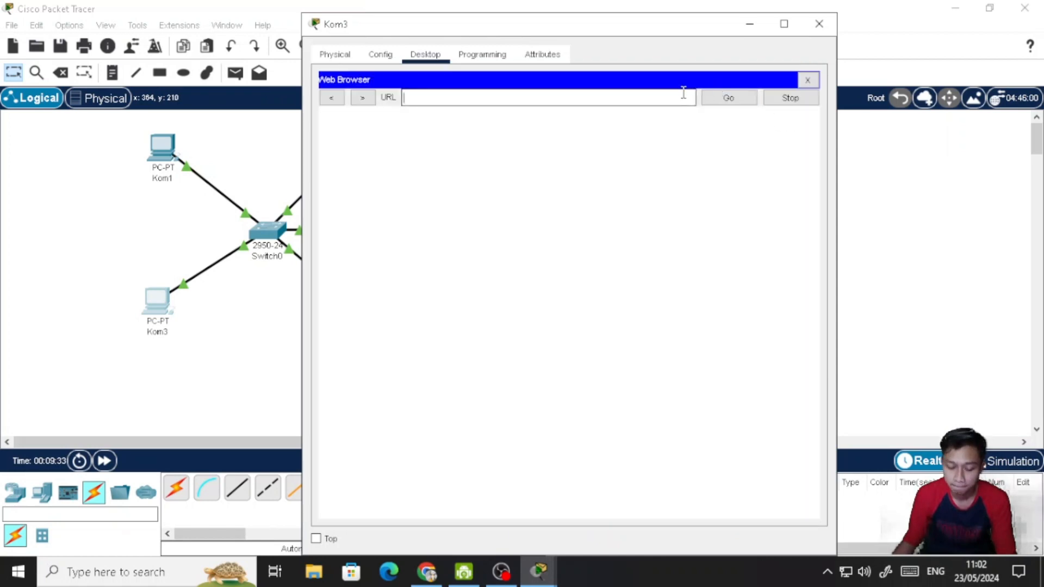
type("192.168.0.17")
key("Return")
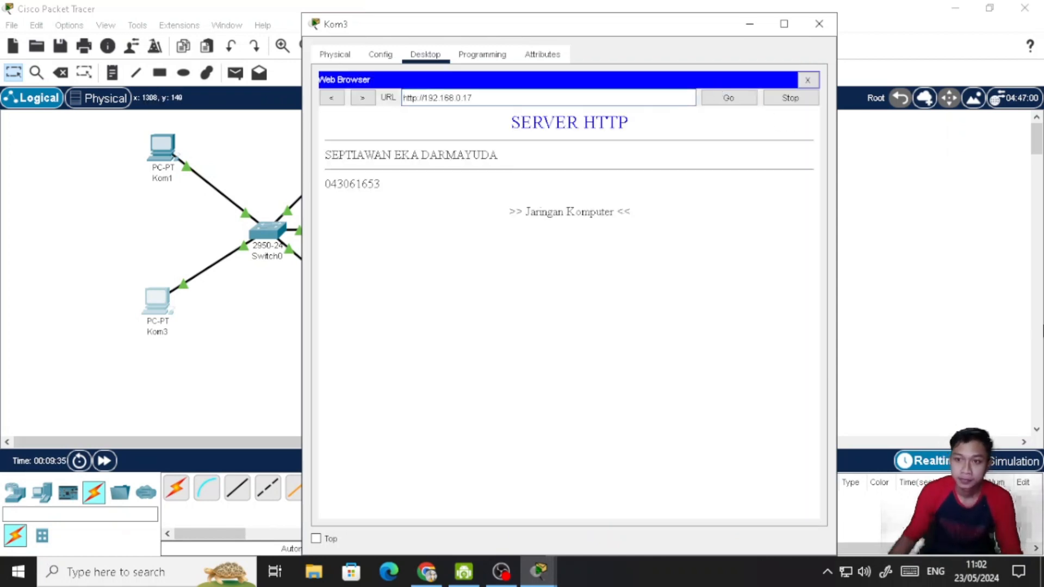
left_click(818, 24)
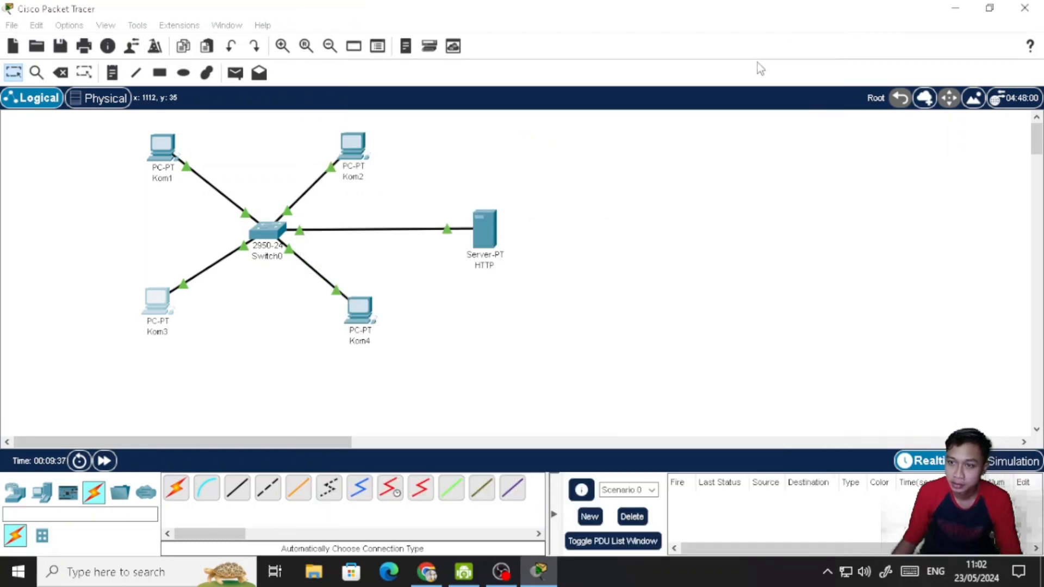
- Review Kom4's IP configuration, and ping the HTTP server at 192.168.0.17 from its Command Prompt
left_click(372, 321)
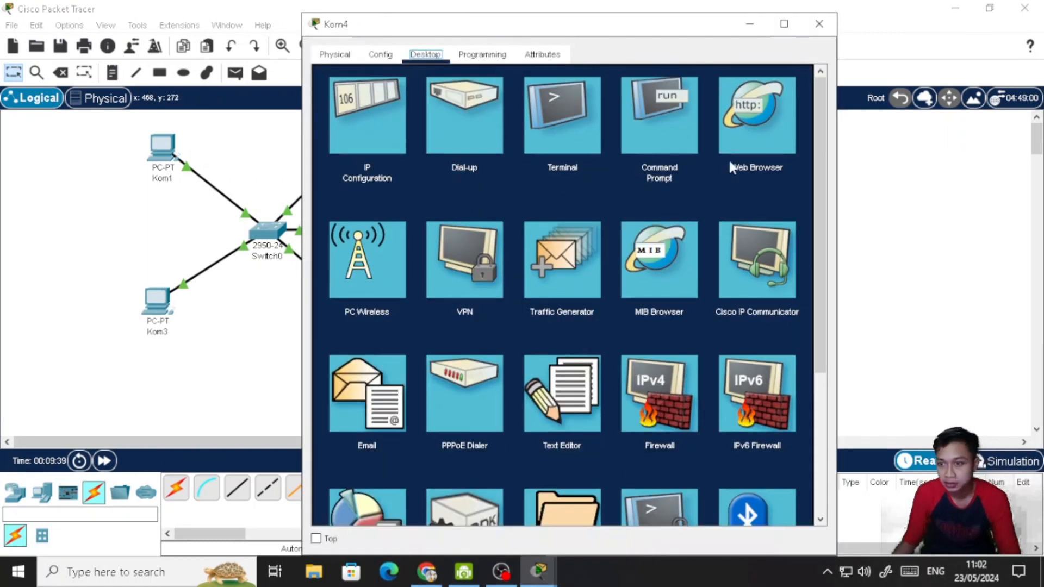
left_click(378, 123)
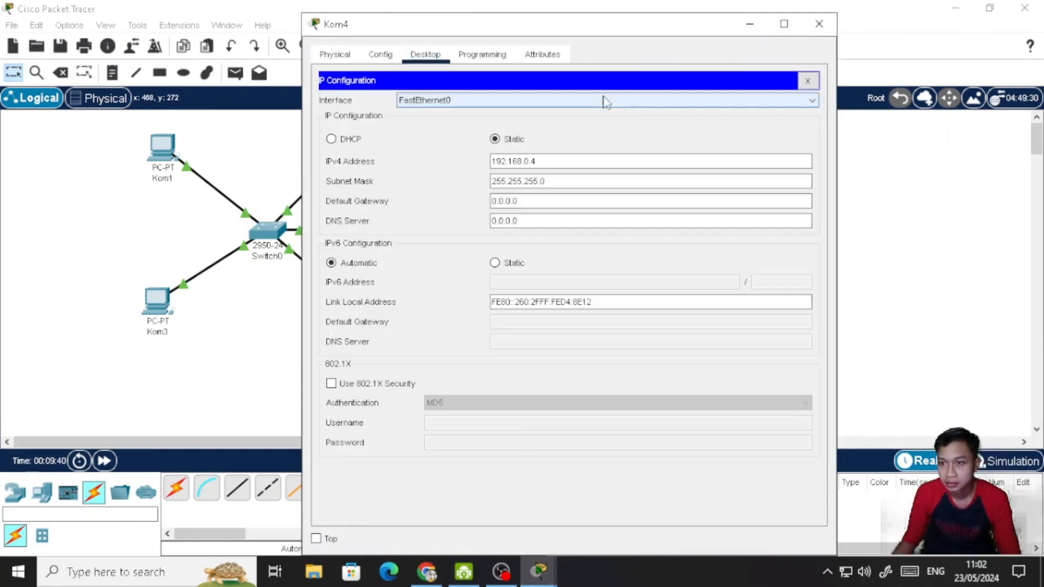
left_click(809, 80)
left_click(660, 115)
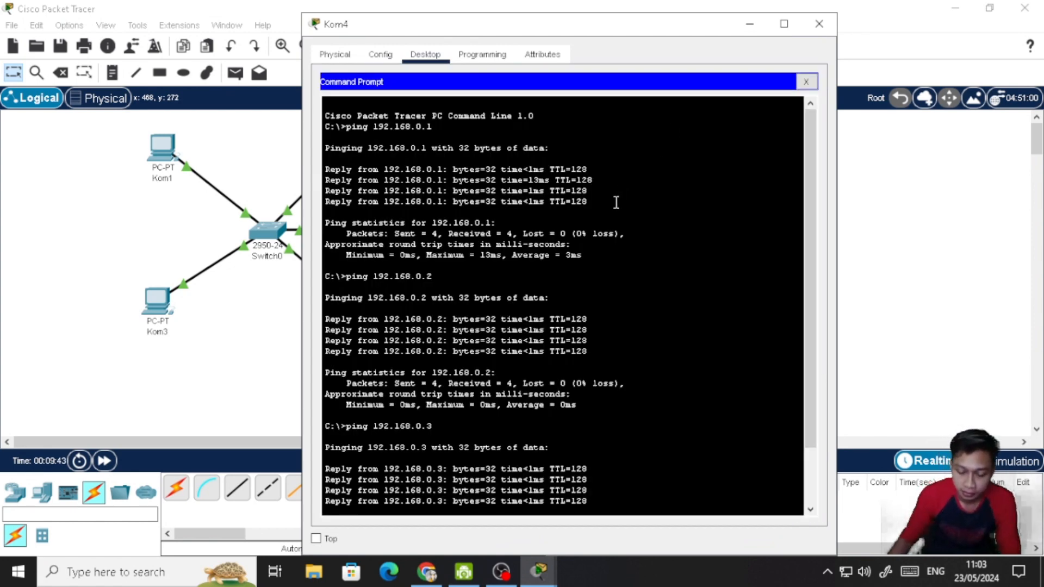
key("Up")
key("BackSpace")
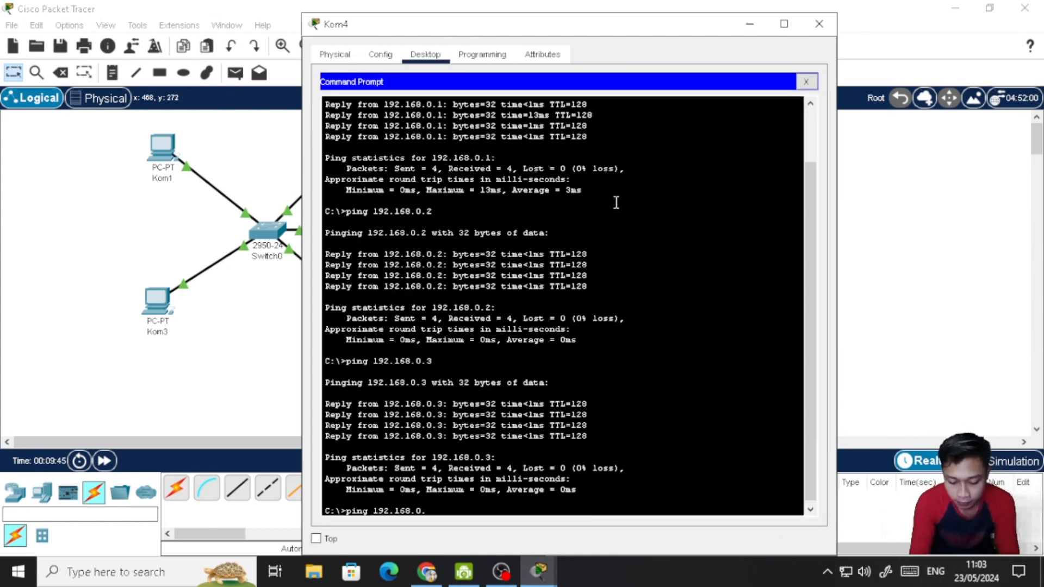
type("17")
key("Return")
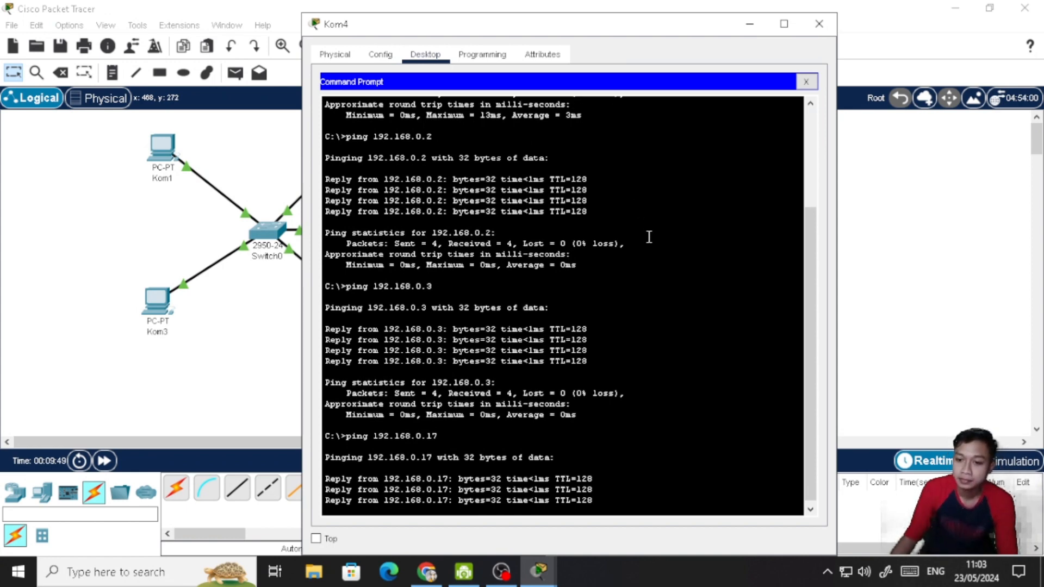
left_click(807, 82)
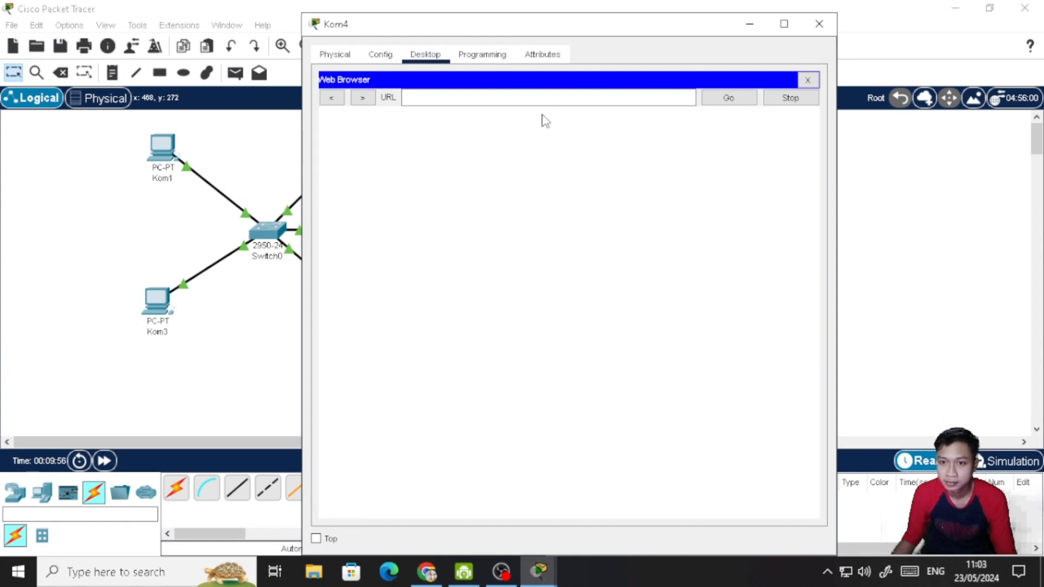
- Load the page at 192.168.0.17 in Kom4's Web Browser, and close Kom4's window
left_click(536, 97)
type("192.168.0.17")
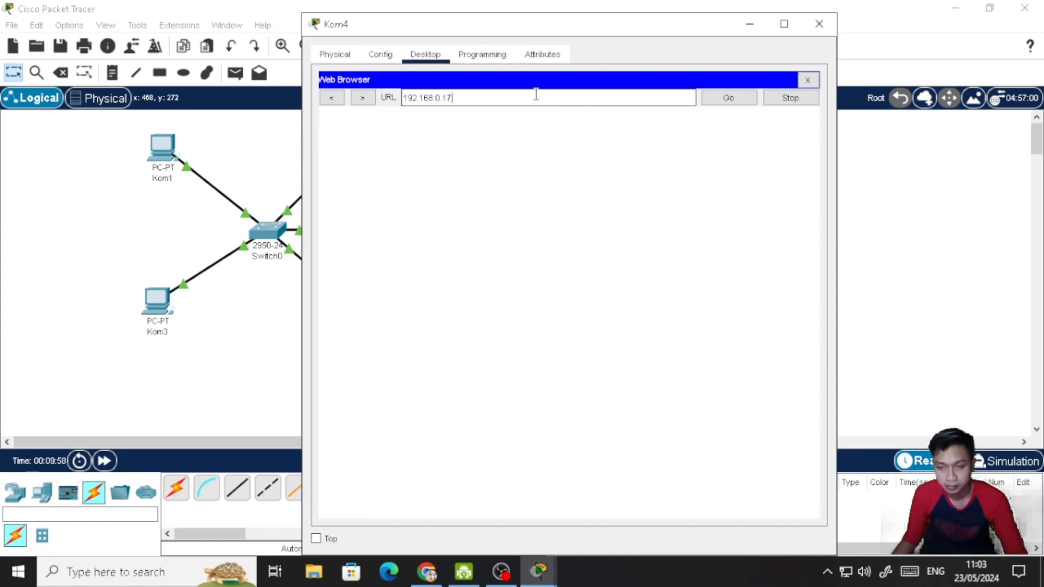
left_click(707, 98)
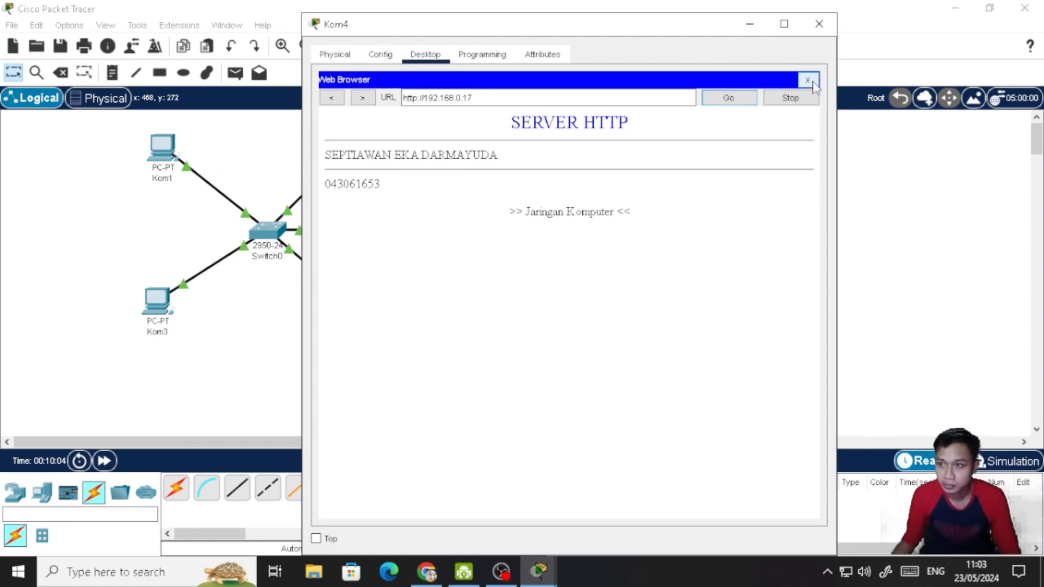
left_click(819, 23)
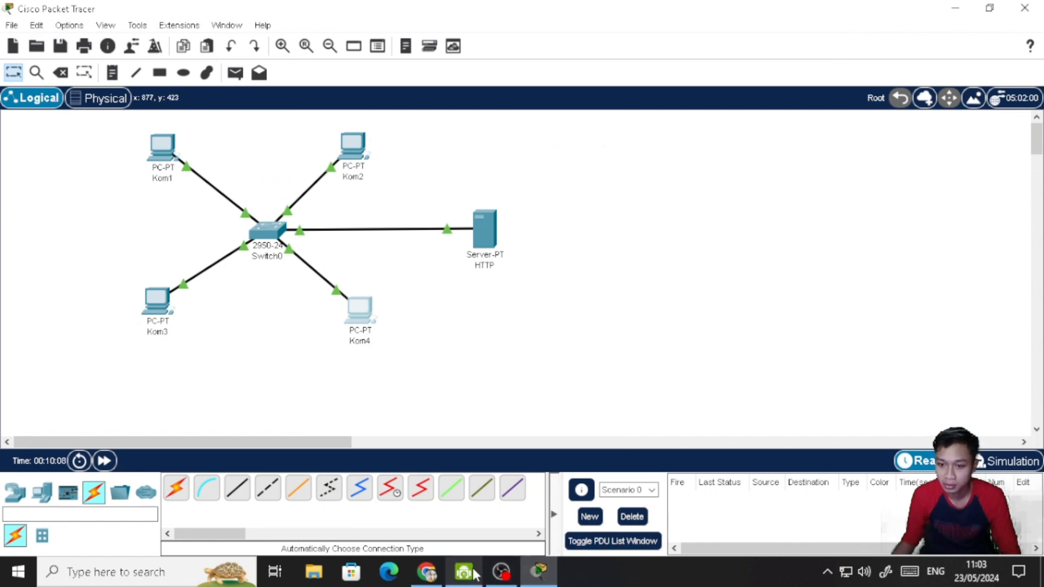
- Switch to the assignment page in Chrome to read the third task, and return to Cisco Packet Tracer
left_click(466, 482)
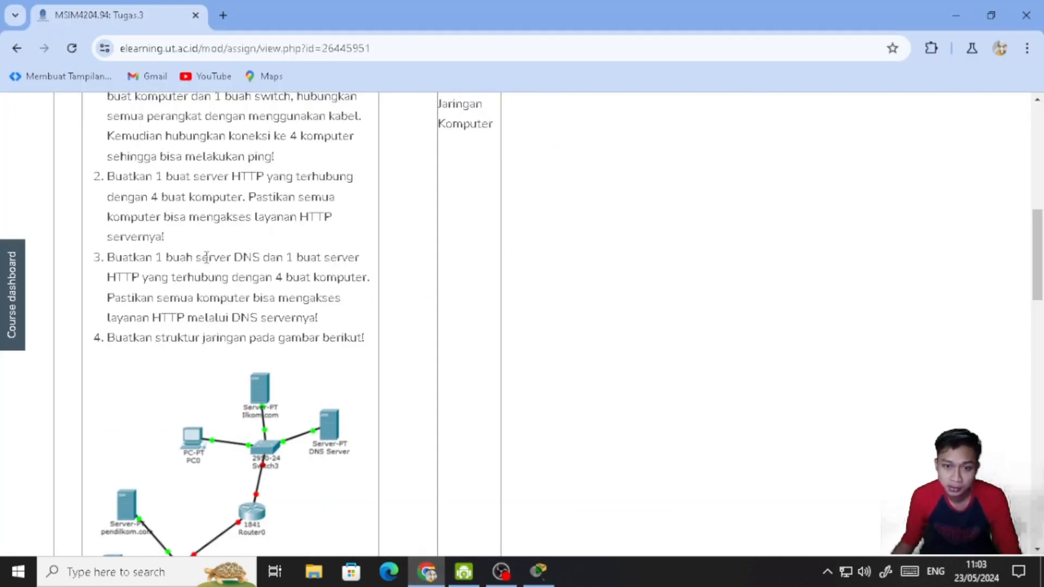
scroll(173, 266, "down", 1)
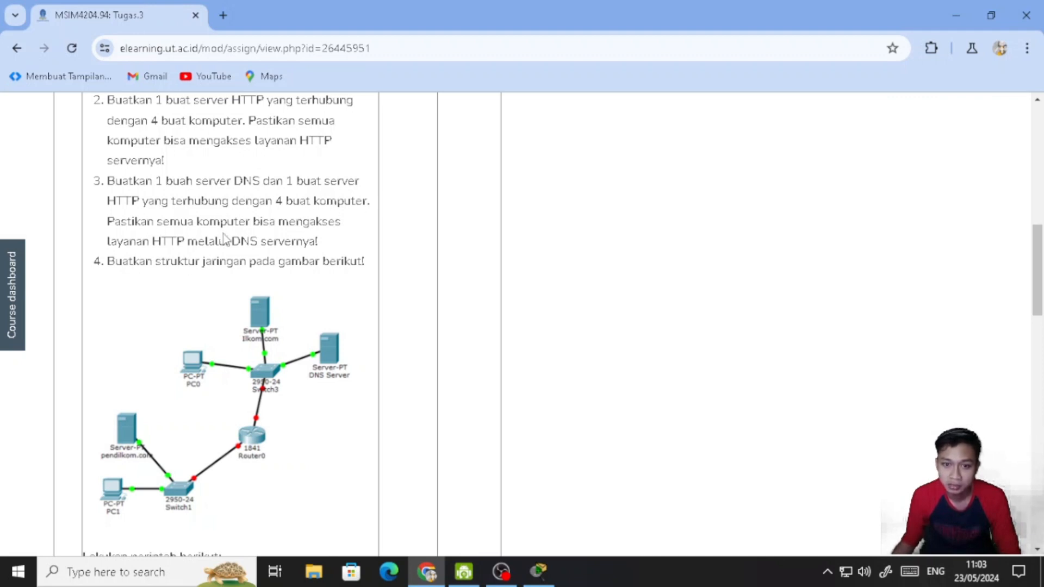
left_click(538, 569)
- Move the HTTP server slightly lower in the workspace and place a second generic server above it
left_click_drag(480, 223, 481, 259)
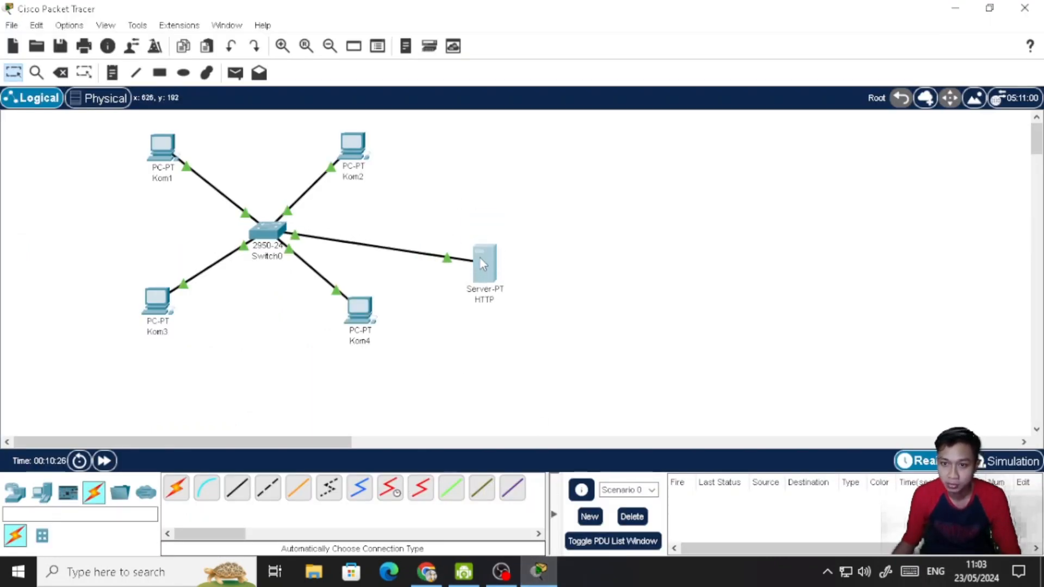
left_click(41, 492)
left_click_drag(240, 500, 481, 181)
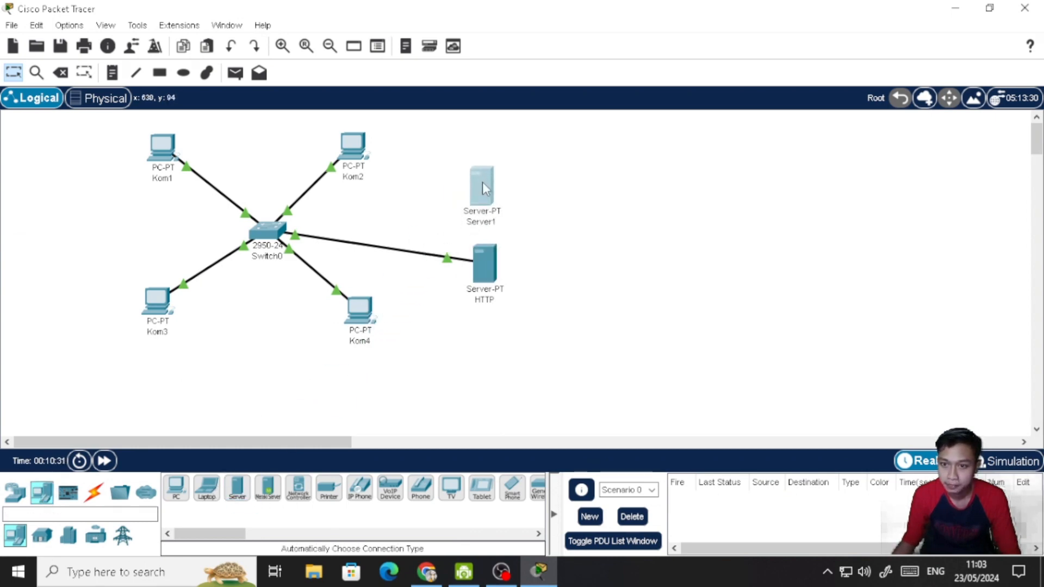
- Rename the newly placed server above the HTTP server as DNS
left_click(483, 223)
left_click_drag(501, 223, 466, 229)
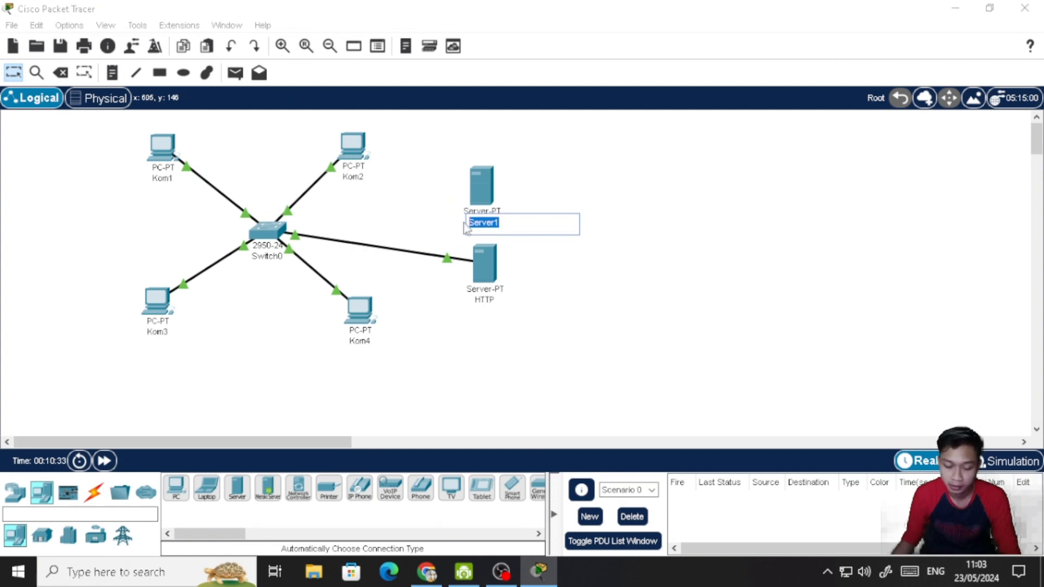
type("DNS")
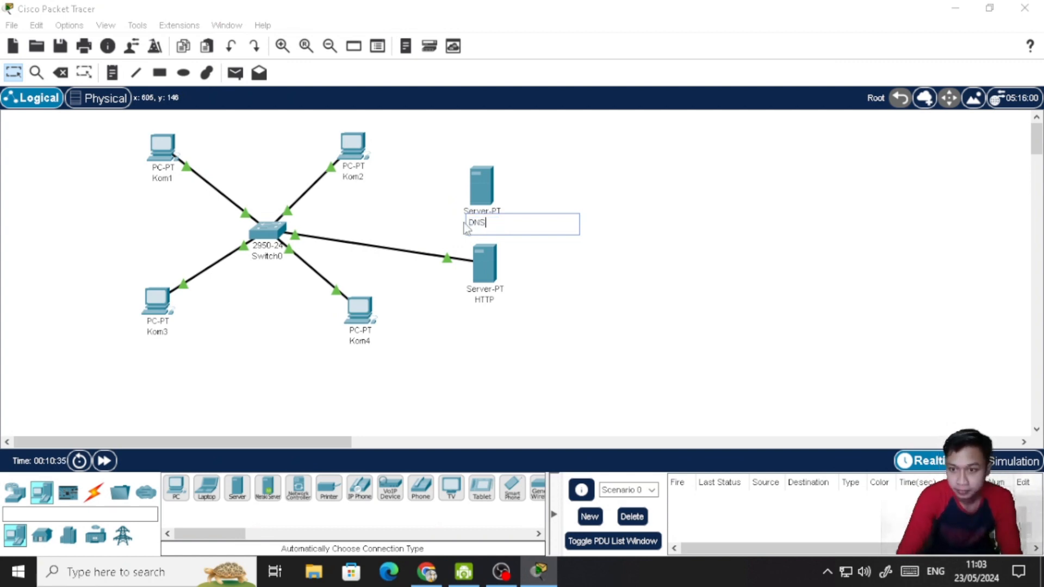
left_click(565, 198)
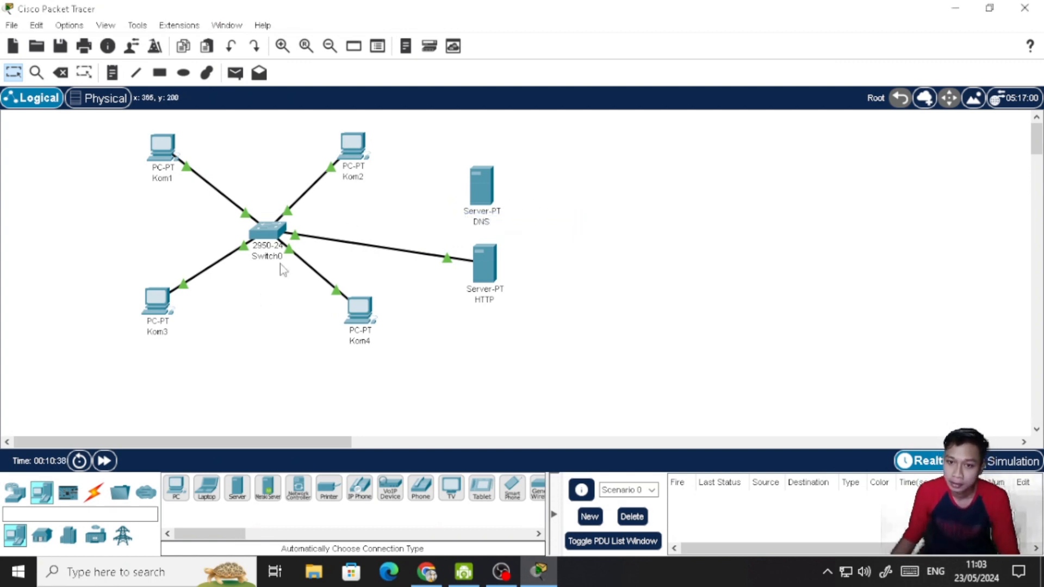
- Connect Switch0 to the DNS server with an automatically chosen connection type
left_click(93, 493)
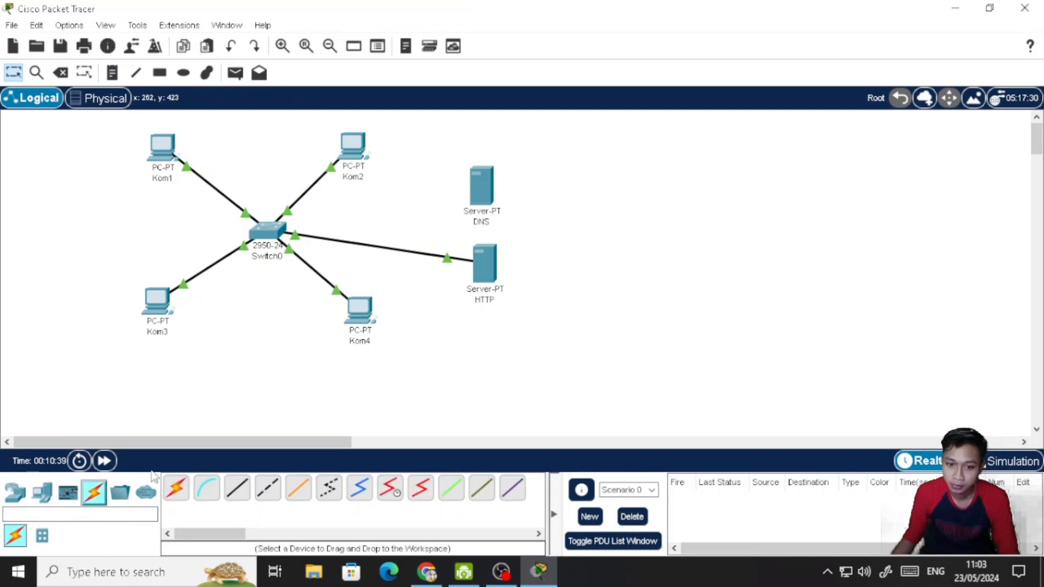
left_click(176, 488)
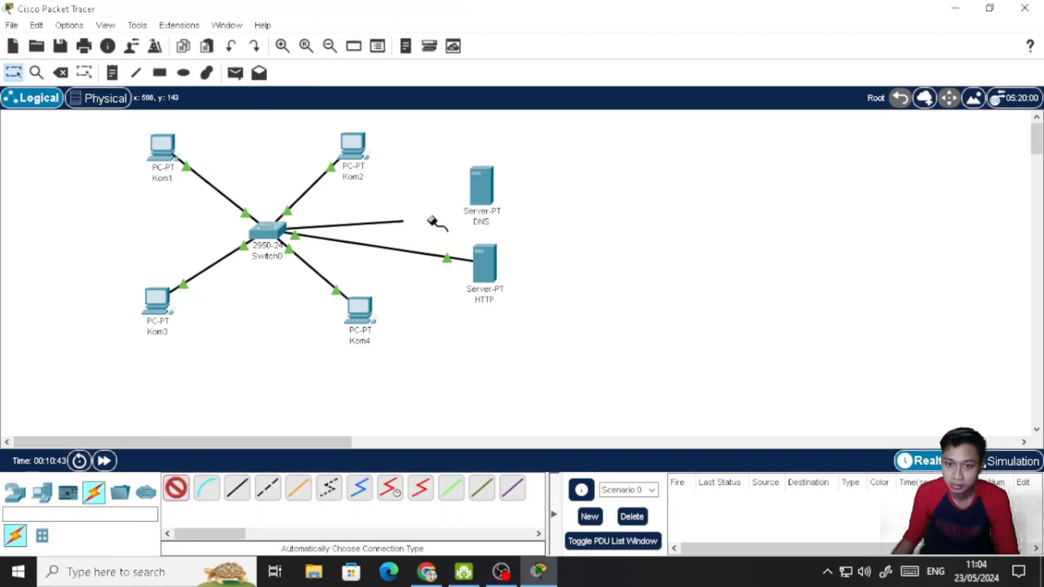
left_click(482, 188)
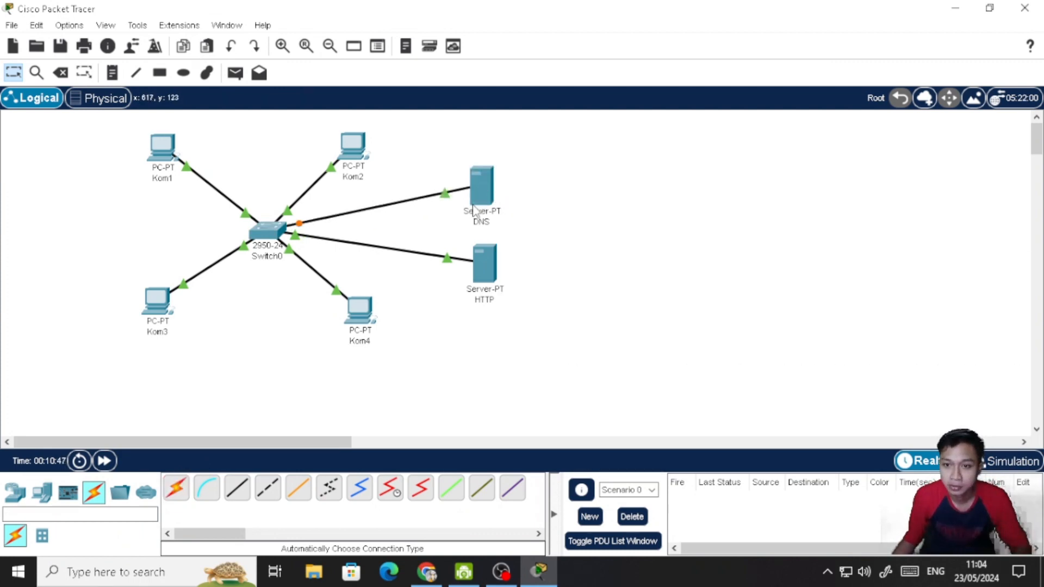
- Give the DNS server the static IPv4 address 192.168.0.10 with subnet mask 255.255.255.0, and set its IPv6 configuration to Automatic
left_click(479, 176)
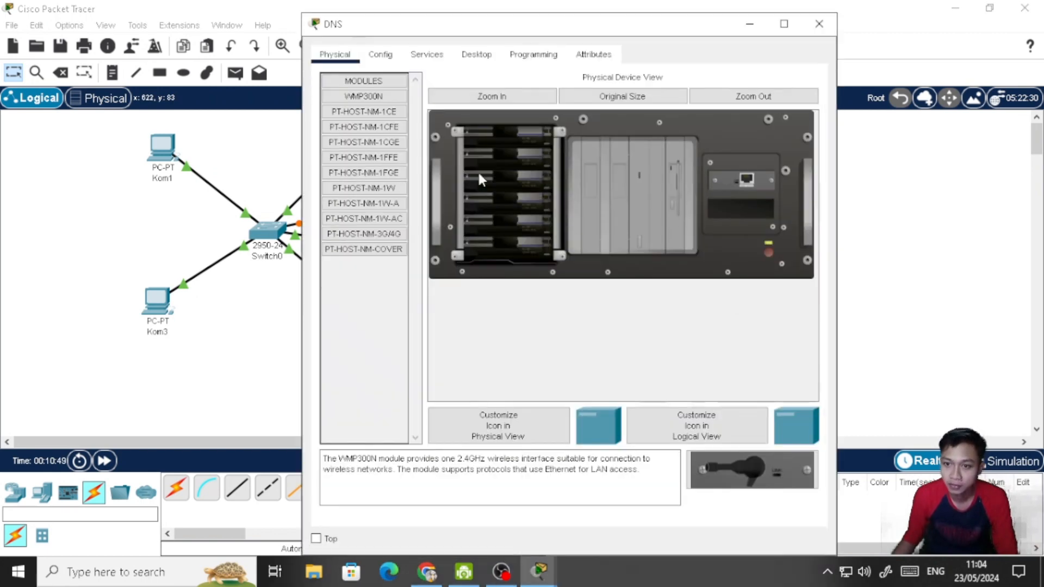
left_click(477, 55)
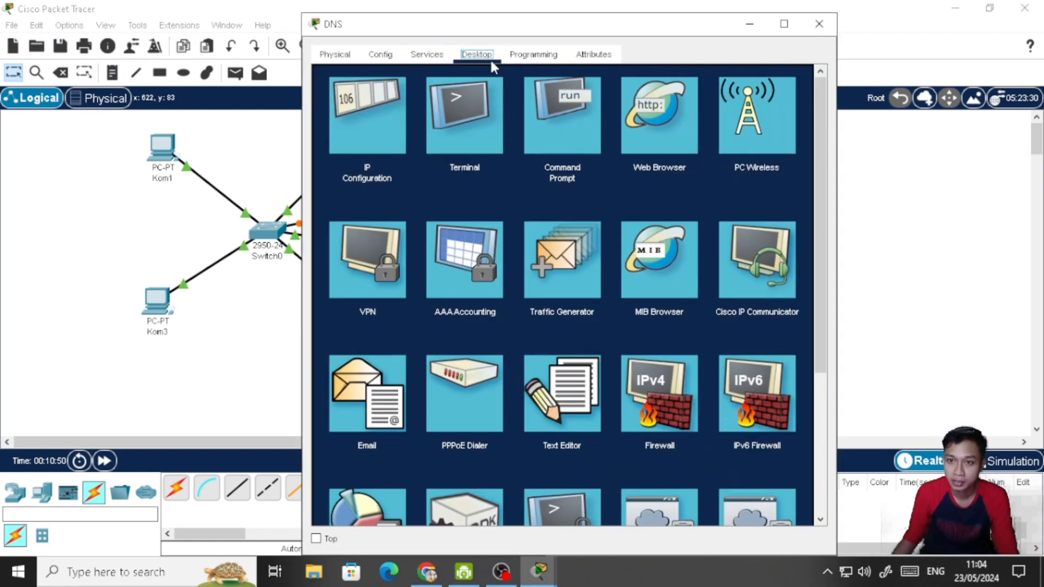
left_click(360, 105)
left_click(515, 144)
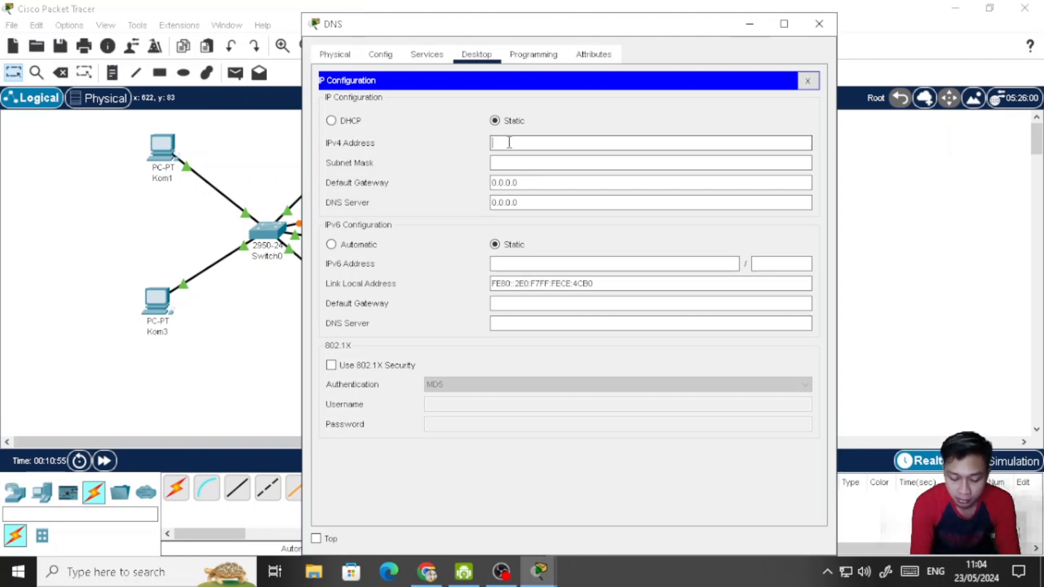
type("192.168.0.17")
key("BackSpace")
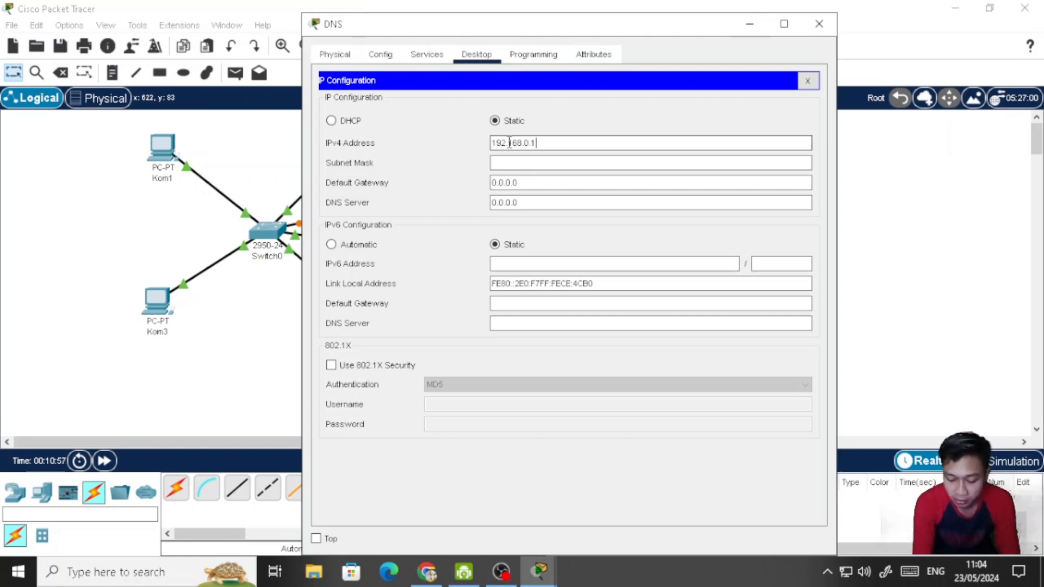
type("0")
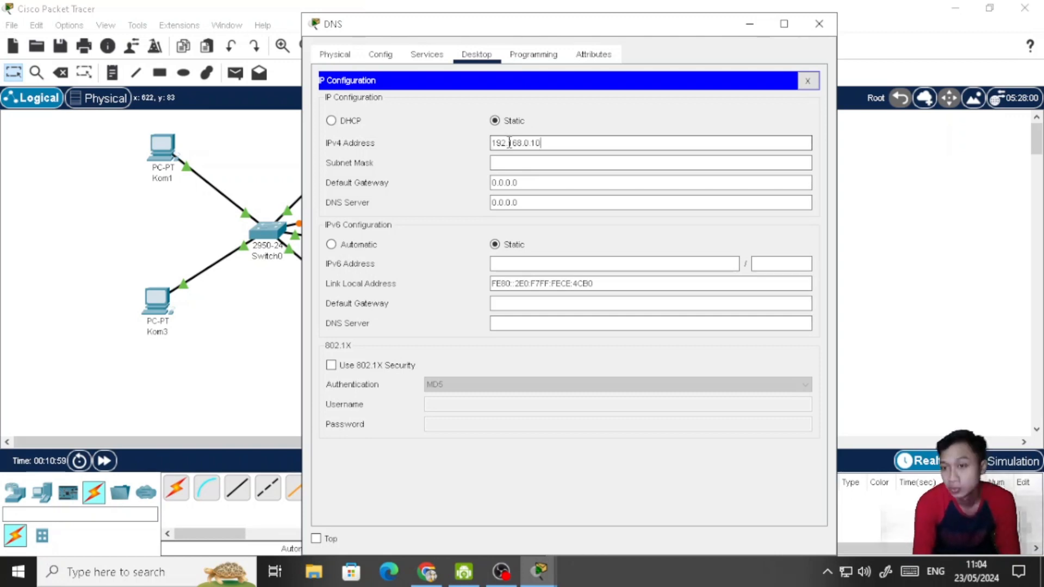
key("Tab")
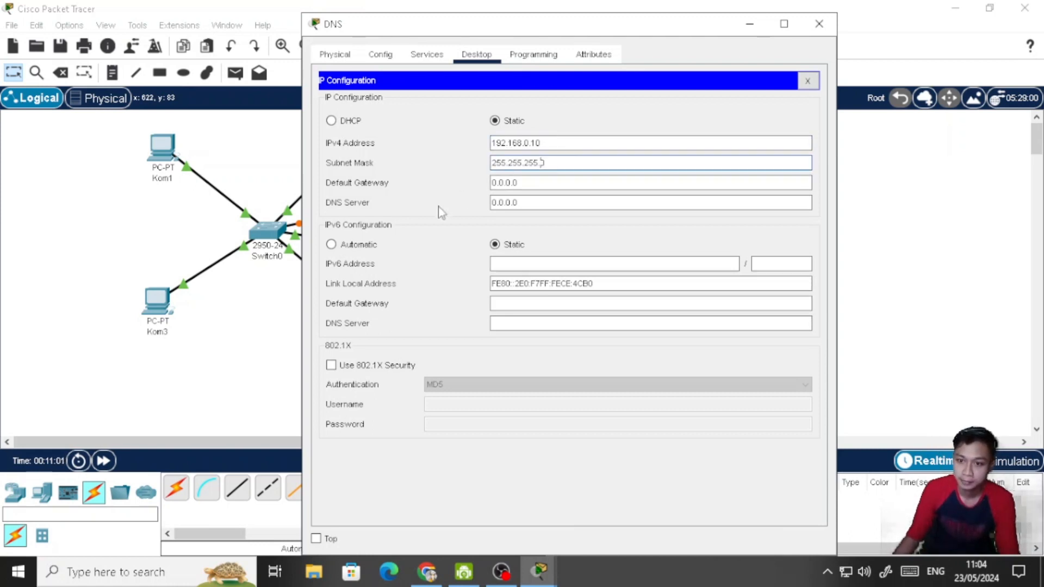
left_click(332, 245)
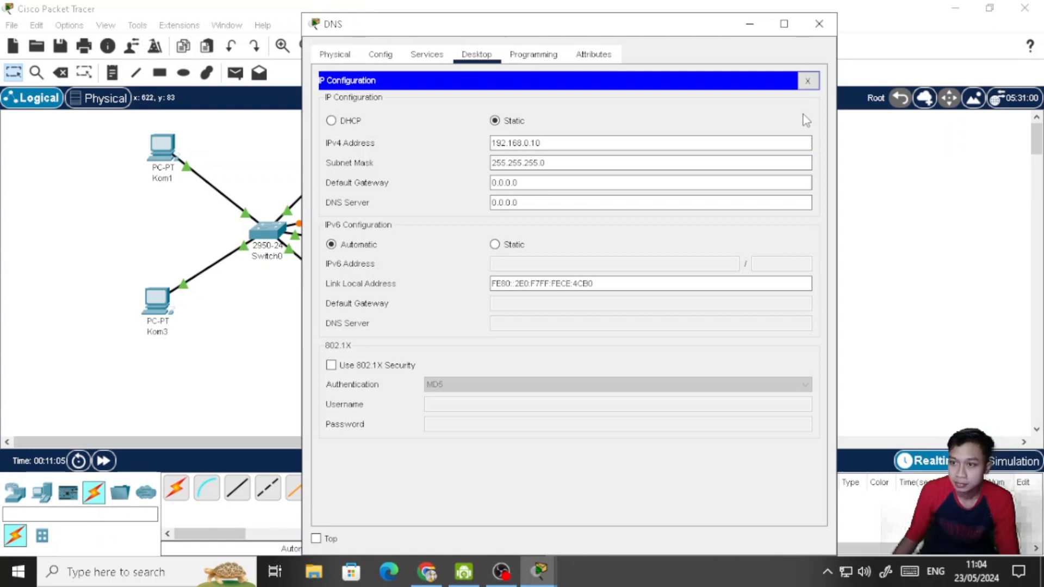
- Turn on the DNS service on the DNS server
left_click(427, 60)
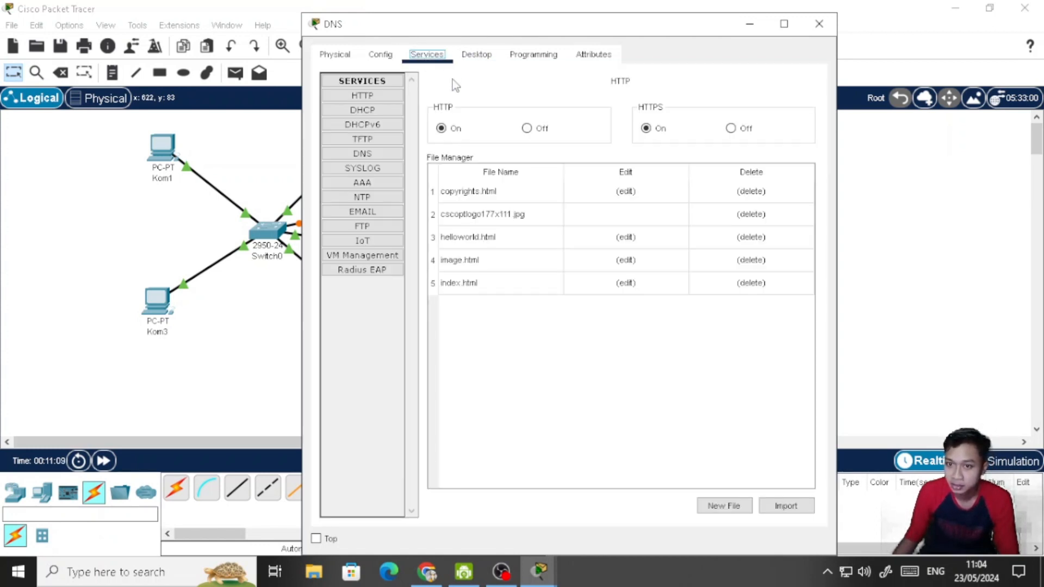
left_click(370, 155)
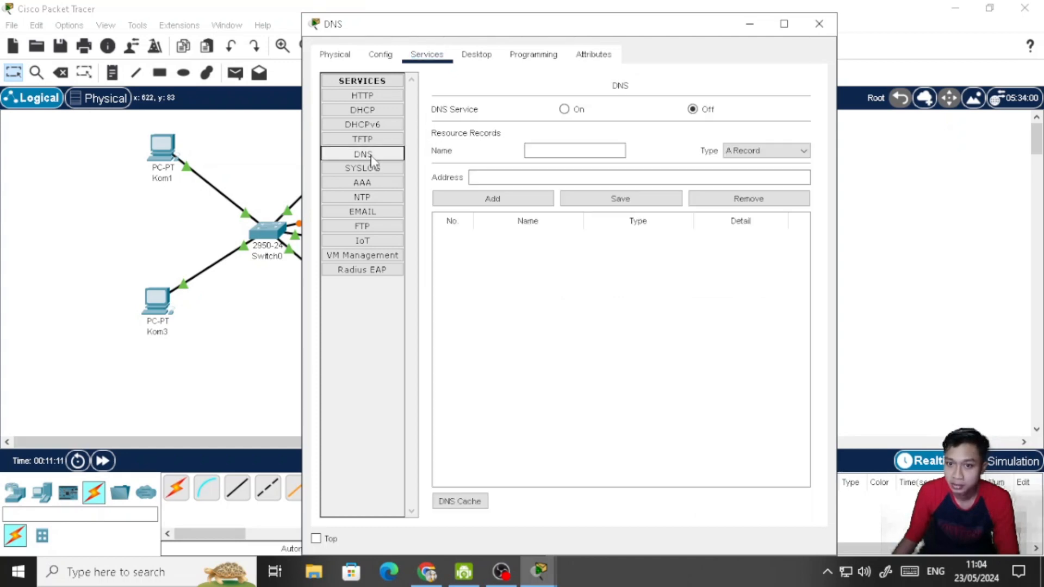
left_click(573, 113)
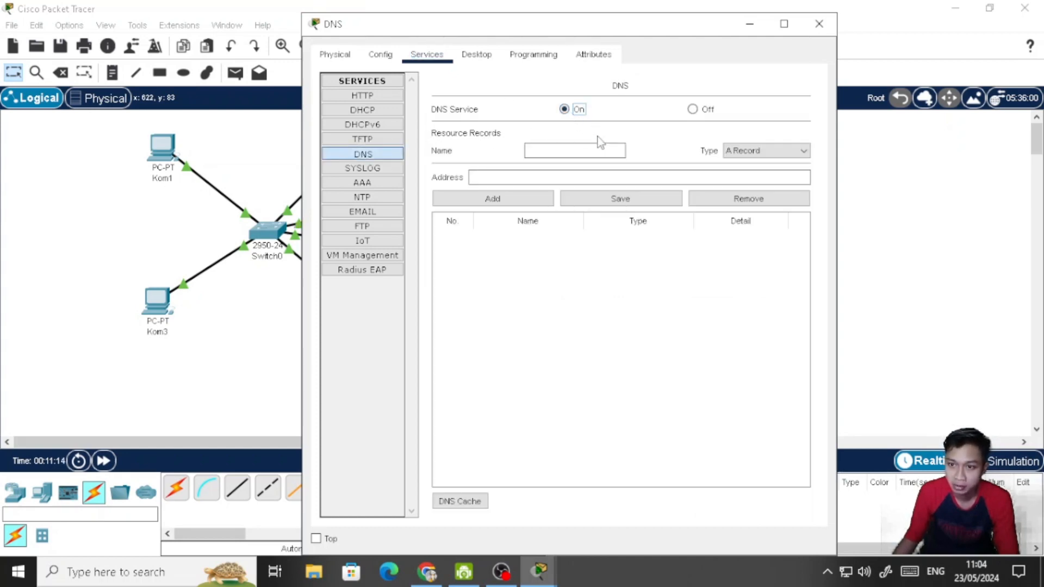
- Add an A Record named sed.com with the address 192.168.0.17 to the DNS server's resource records
left_click(597, 151)
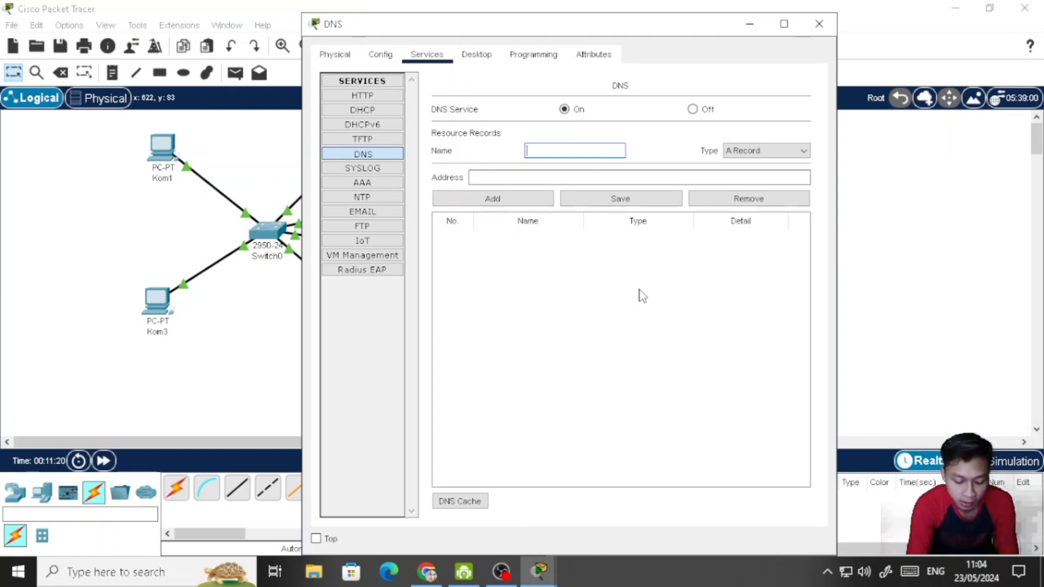
type("ed")
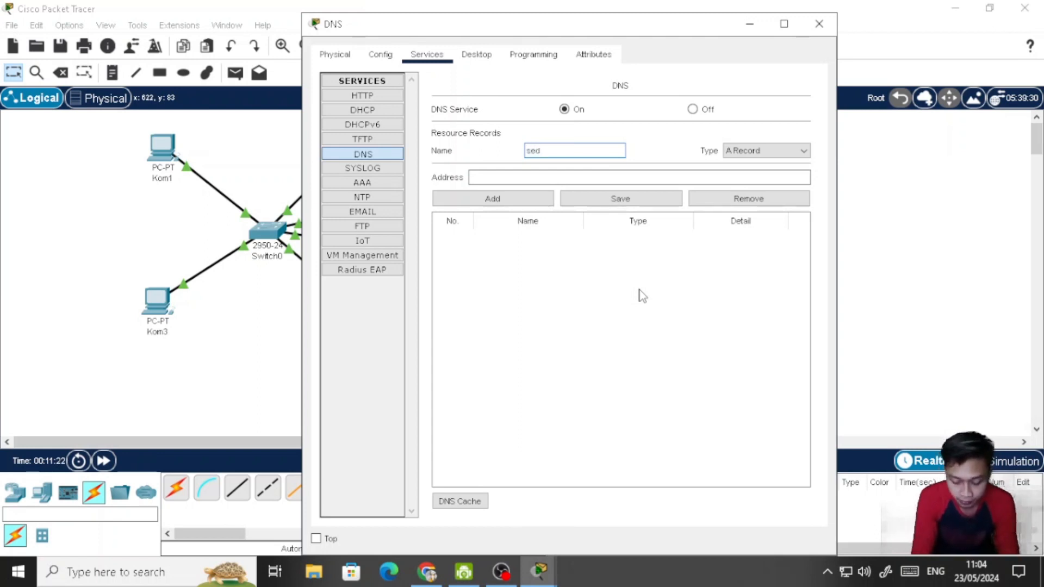
type(" com")
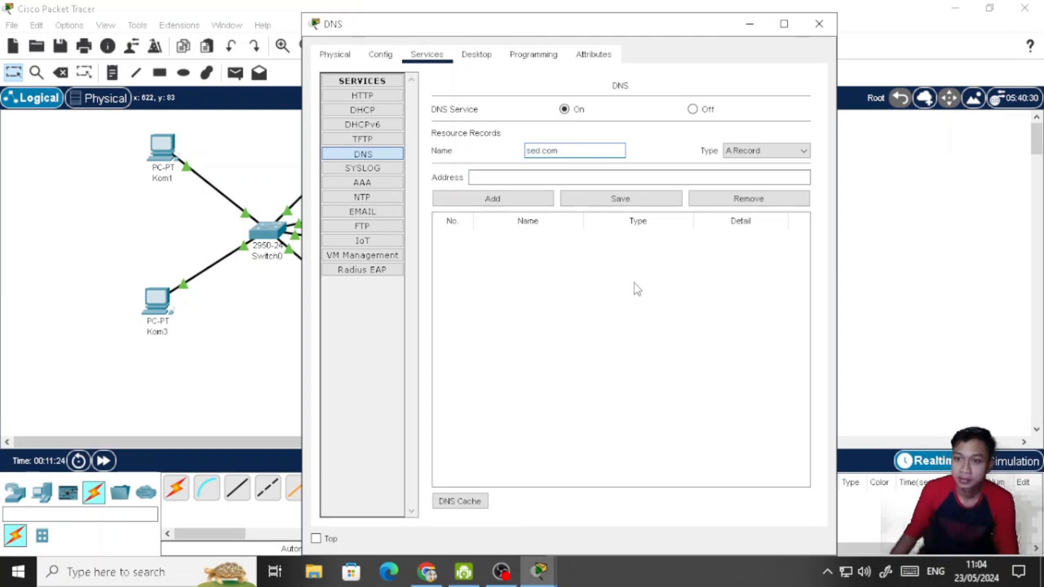
left_click(614, 178)
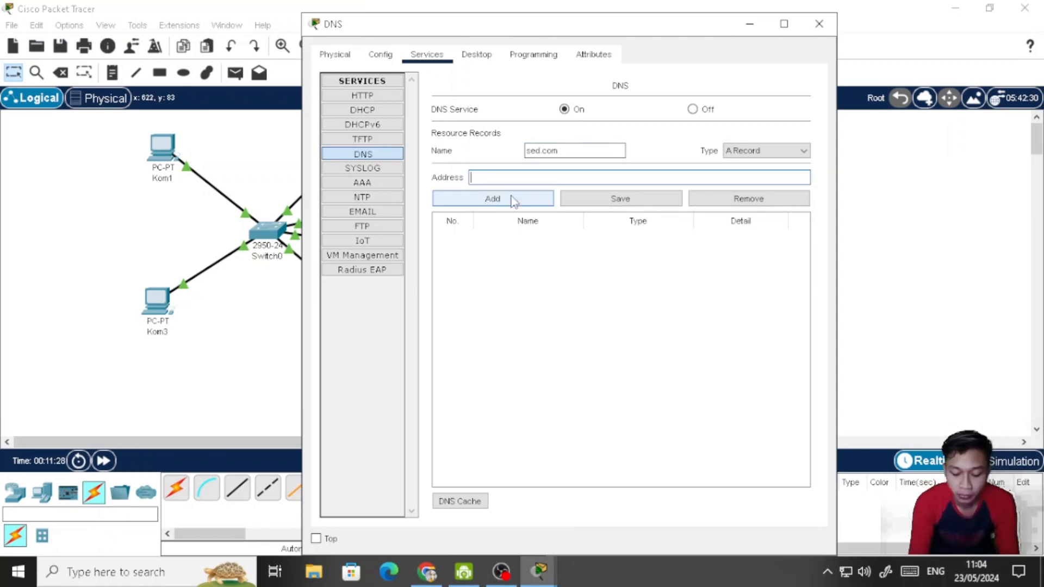
type("192.168.0.17")
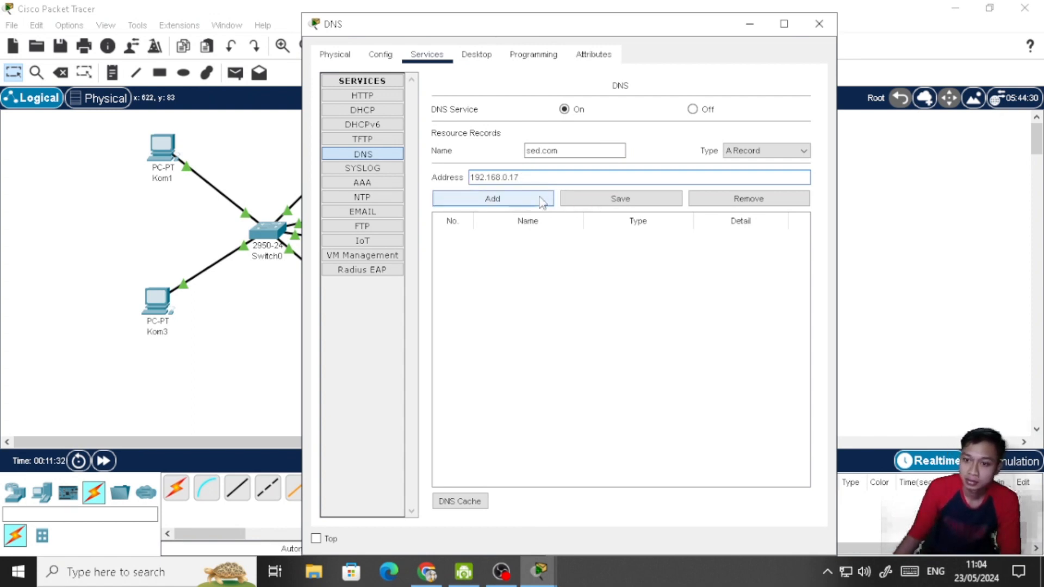
left_click(522, 204)
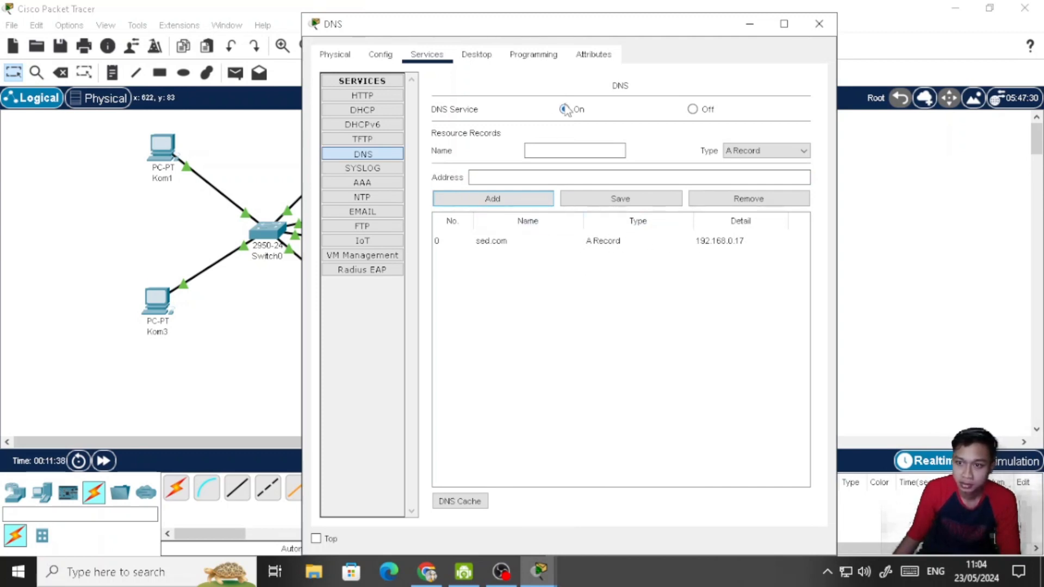
- Close the DNS server's window and set Kom1's DNS server address to 192.168.0.10 in its IP configuration
left_click(816, 25)
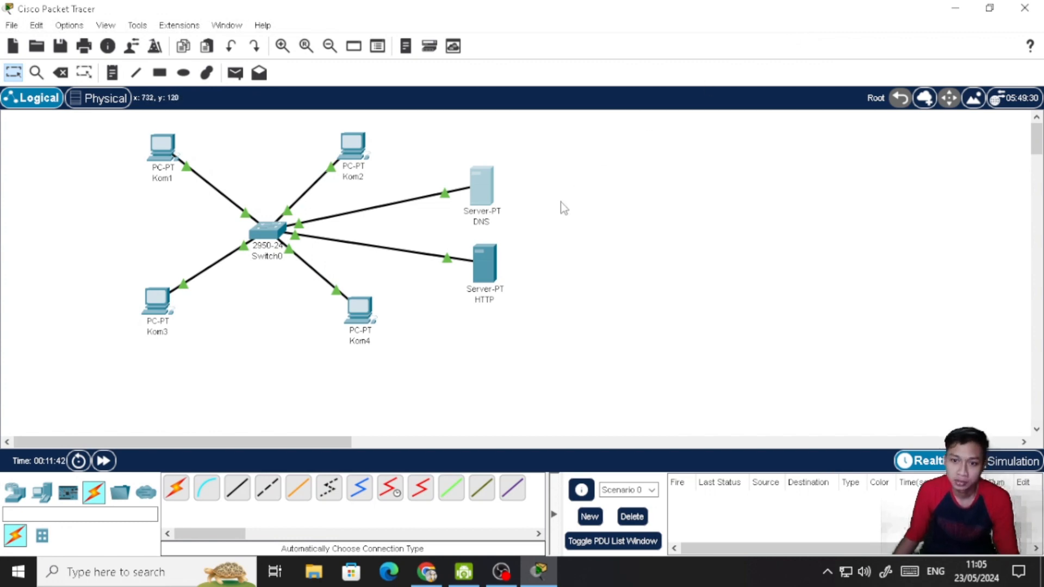
left_click(163, 146)
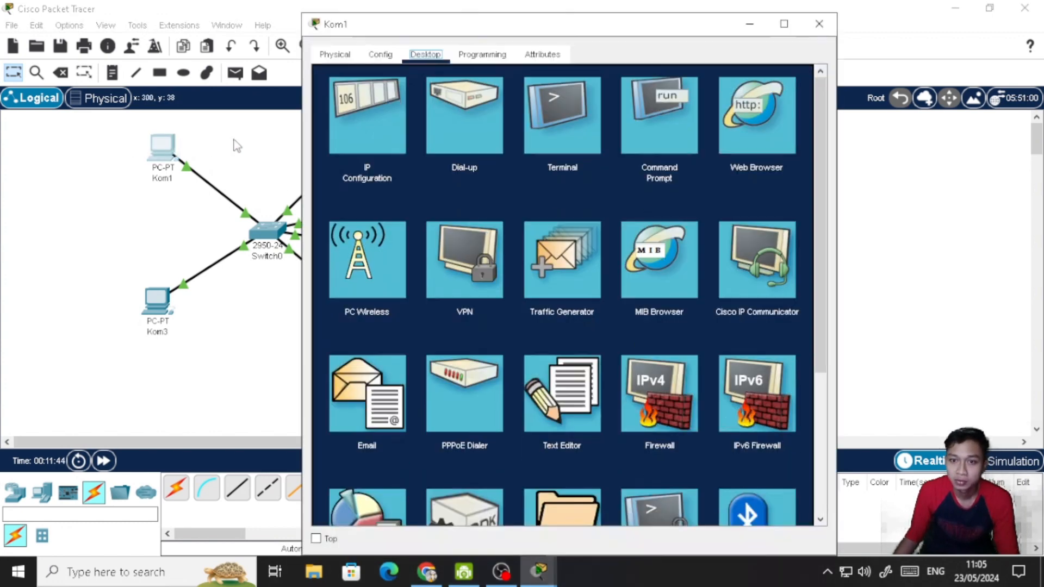
left_click(364, 125)
left_click_drag(531, 220, 479, 224)
type("192.168.0.17")
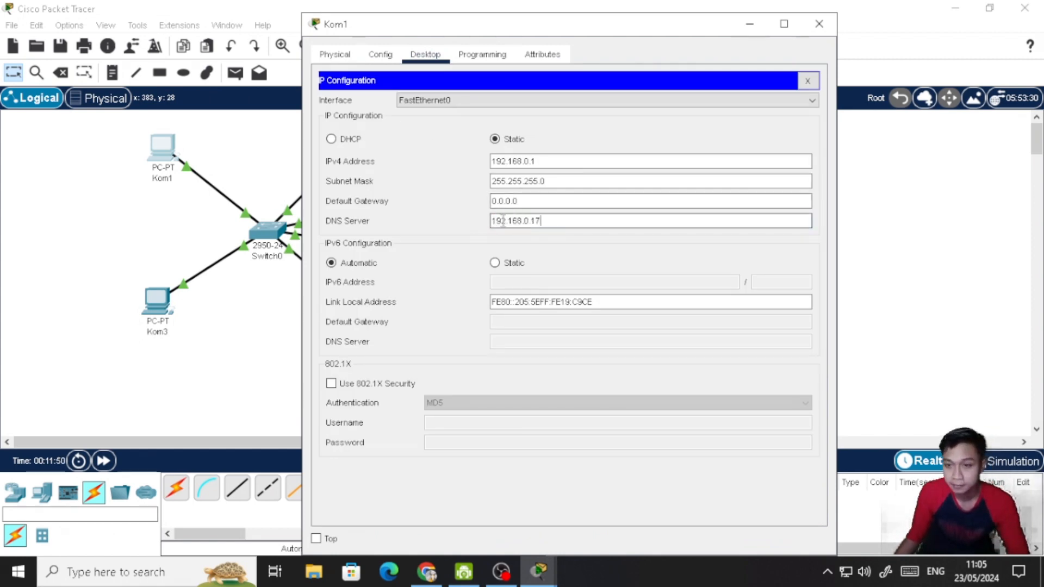
type("0")
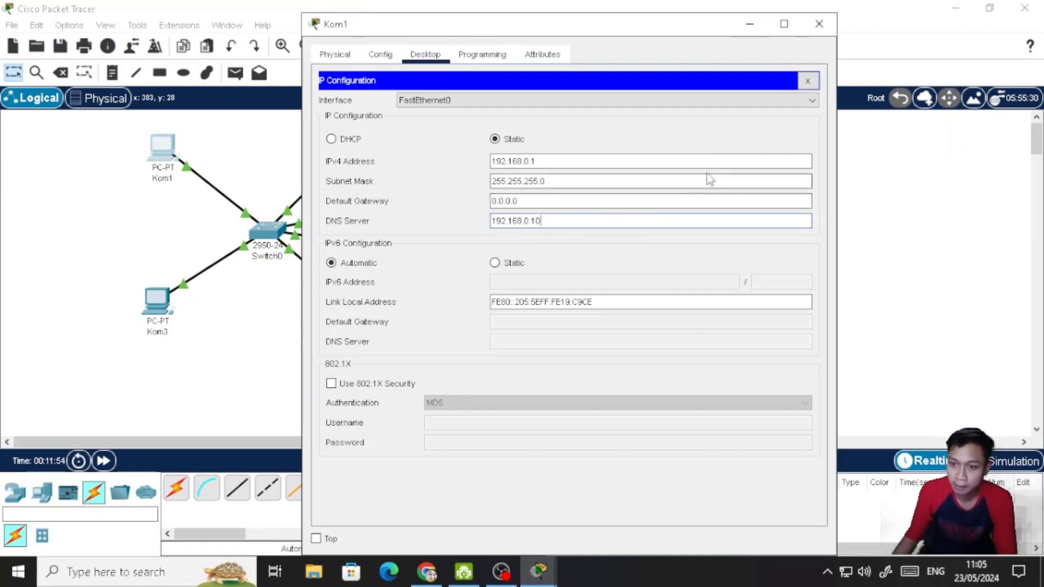
left_click(809, 82)
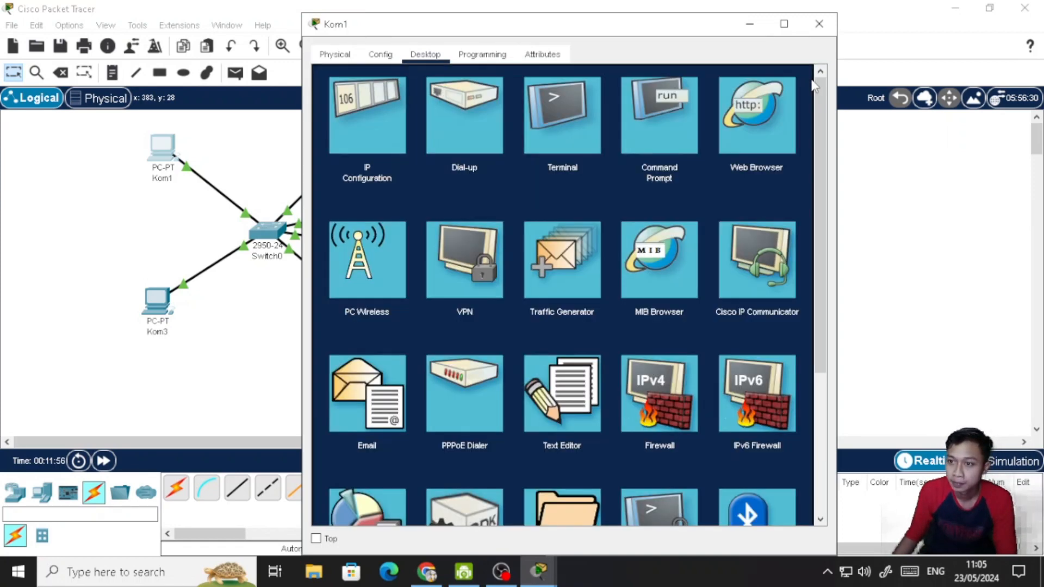
left_click(819, 33)
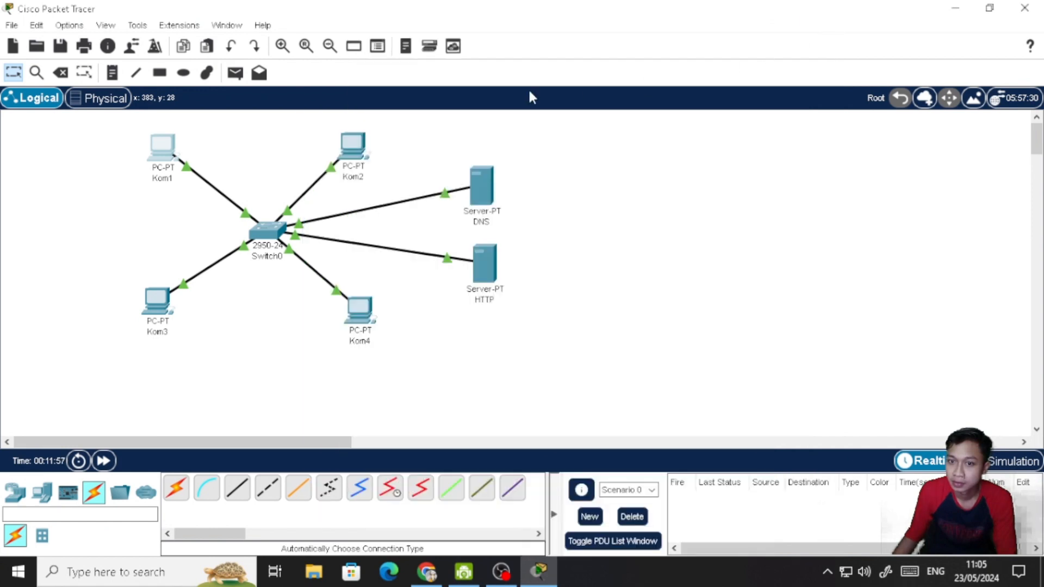
- Set Kom2's DNS server address to 192.168.0.10 in its IP configuration and close the device window
left_click(354, 146)
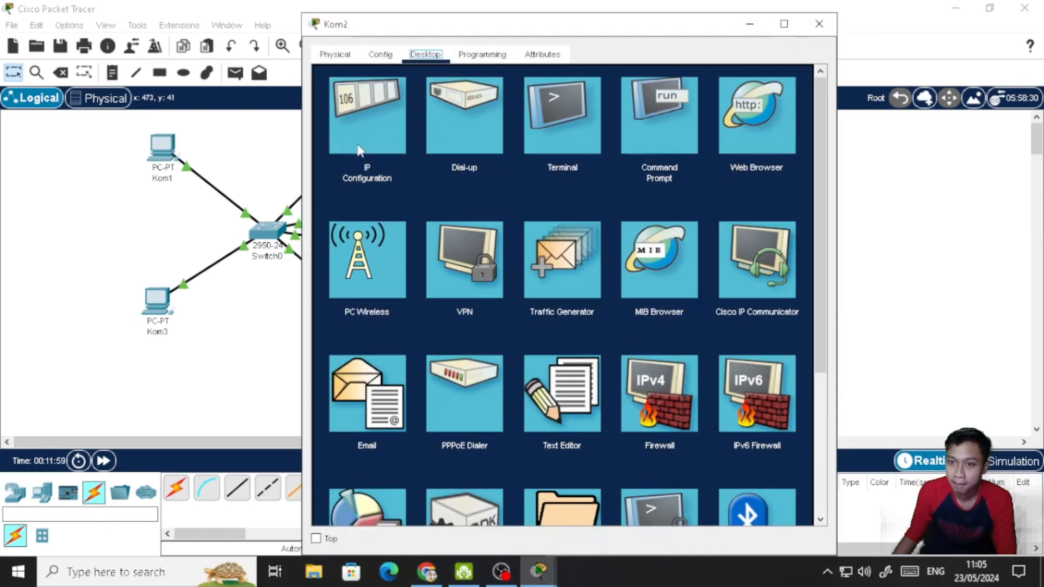
left_click(362, 147)
double_click(530, 217)
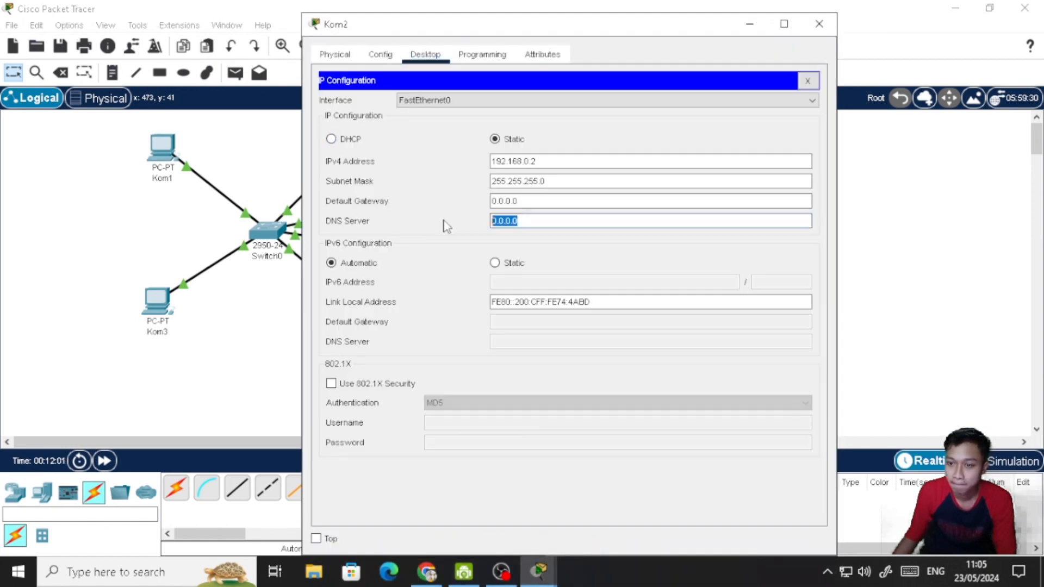
type("192.168.0.10")
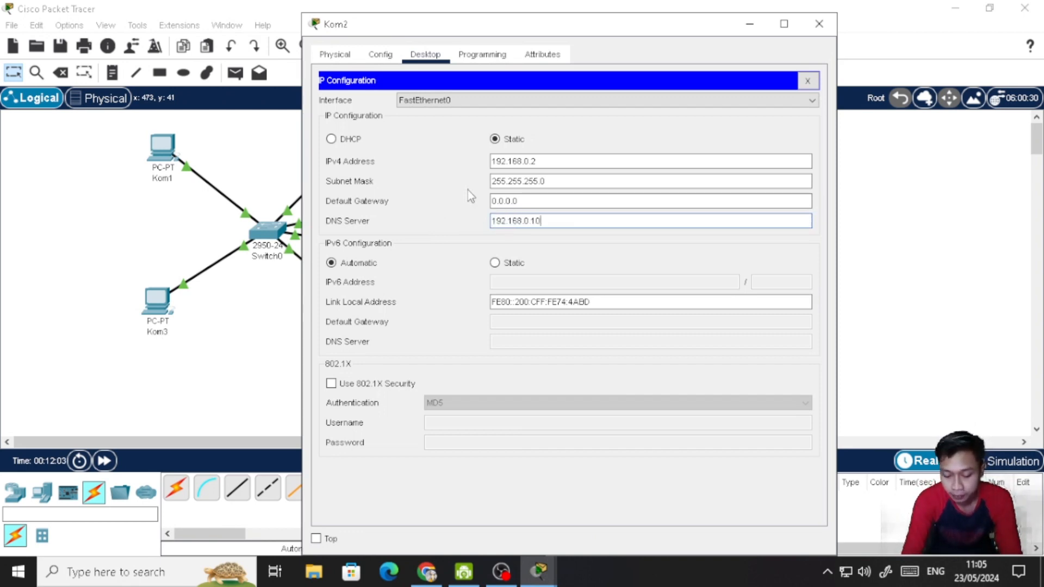
left_click(808, 81)
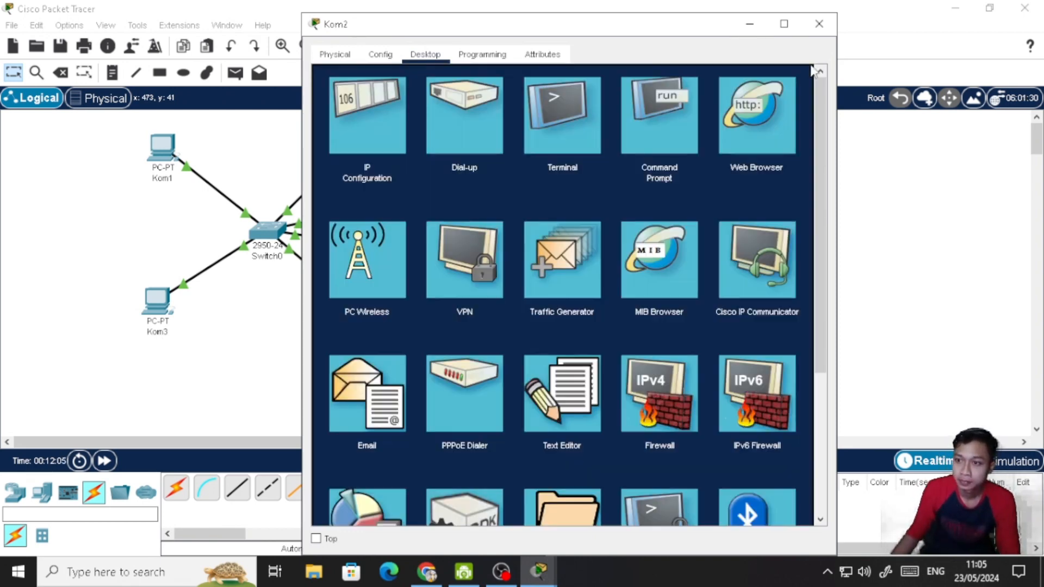
left_click(819, 24)
- Set Kom3's DNS server address to 192.168.0.10 in its IP configuration and close the device window
left_click(157, 305)
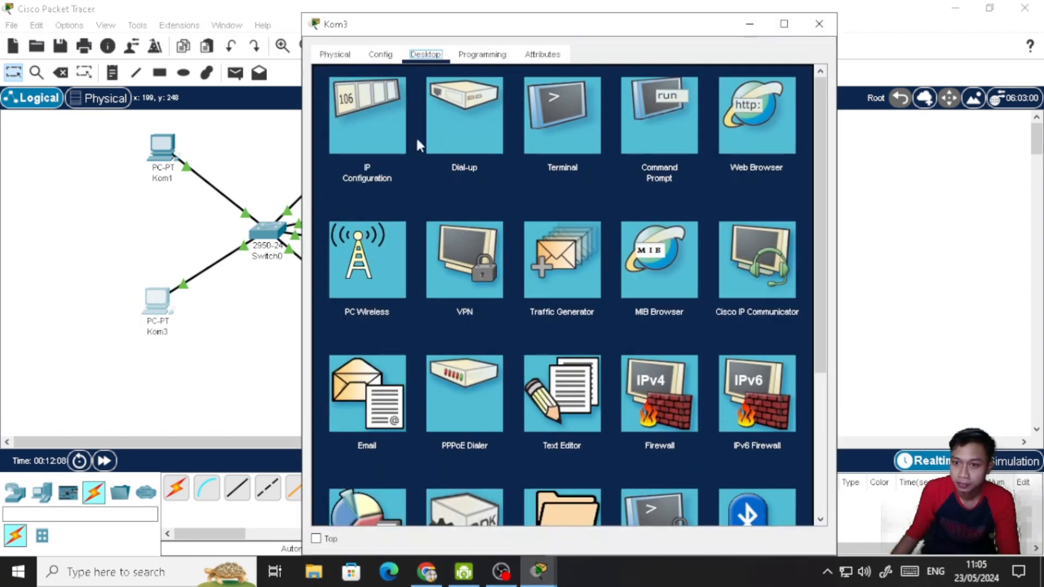
left_click(400, 140)
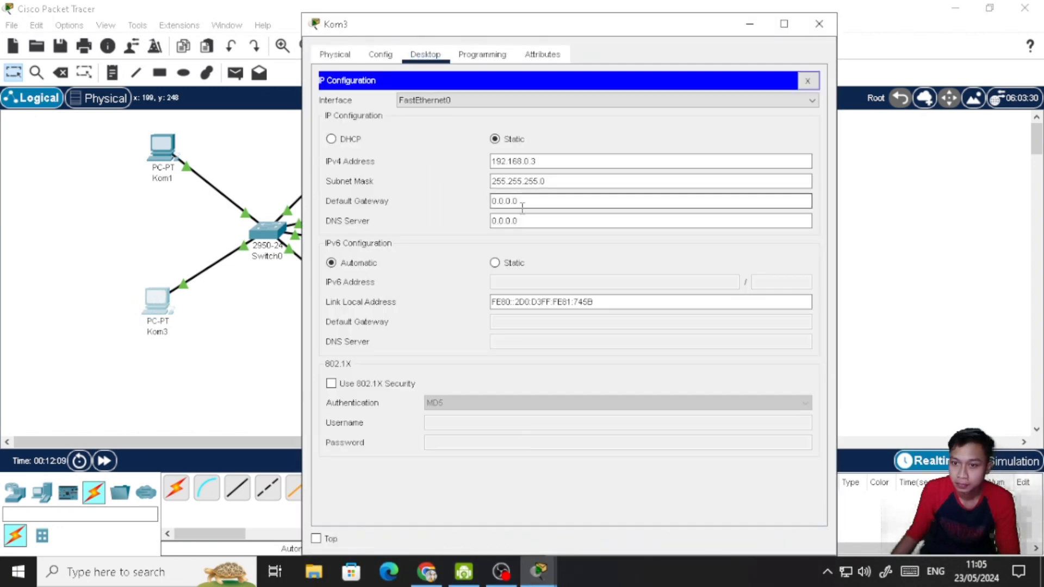
left_click_drag(525, 221, 467, 222)
type("192.168.0.10")
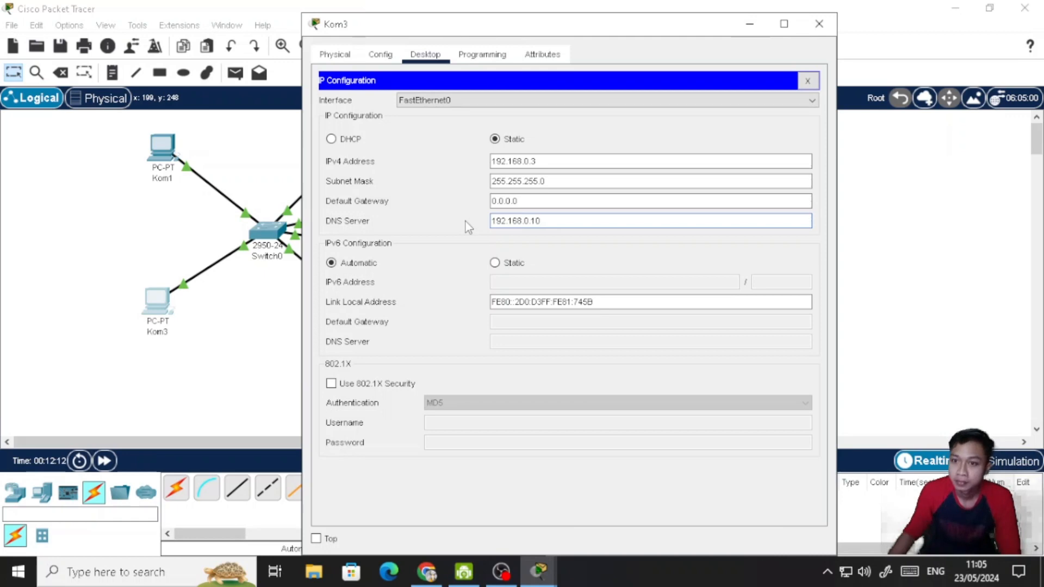
left_click(808, 81)
left_click(820, 24)
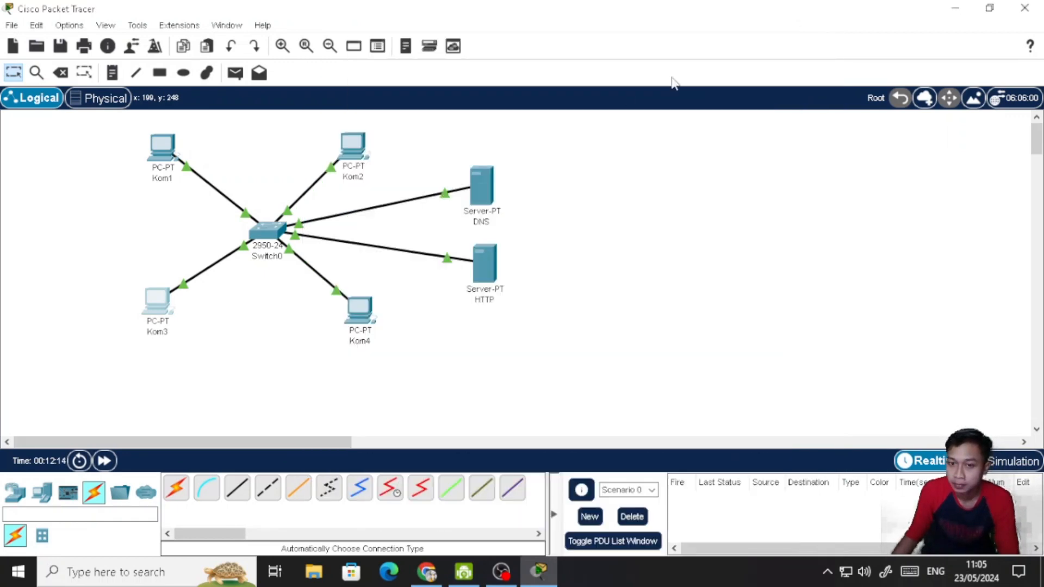
- Set Kom4's DNS server address to 192.168.0.10 in its IP configuration and close the device window
left_click(359, 309)
left_click(344, 113)
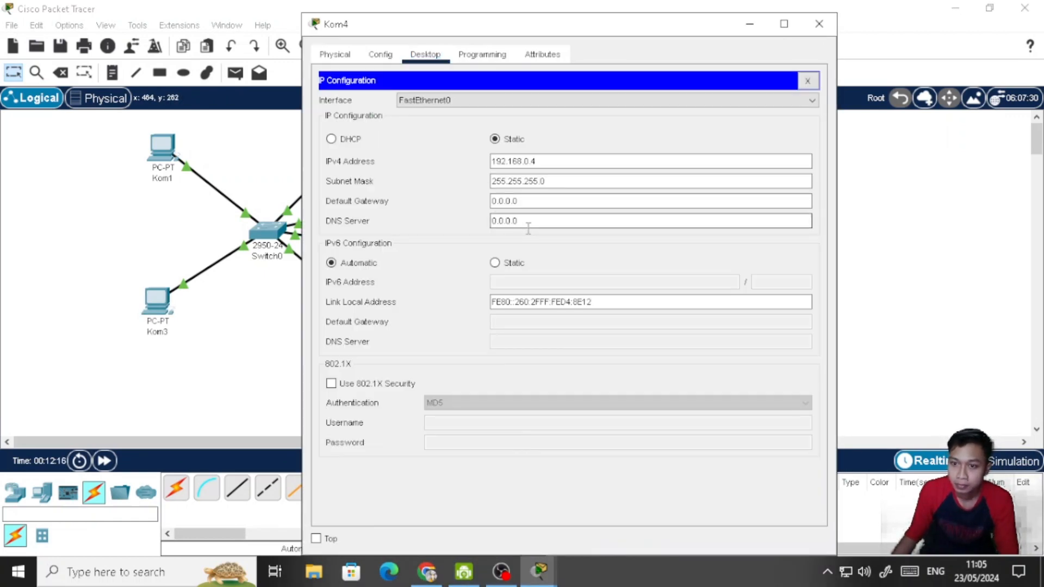
left_click_drag(526, 225, 467, 229)
type("192.168.0.17")
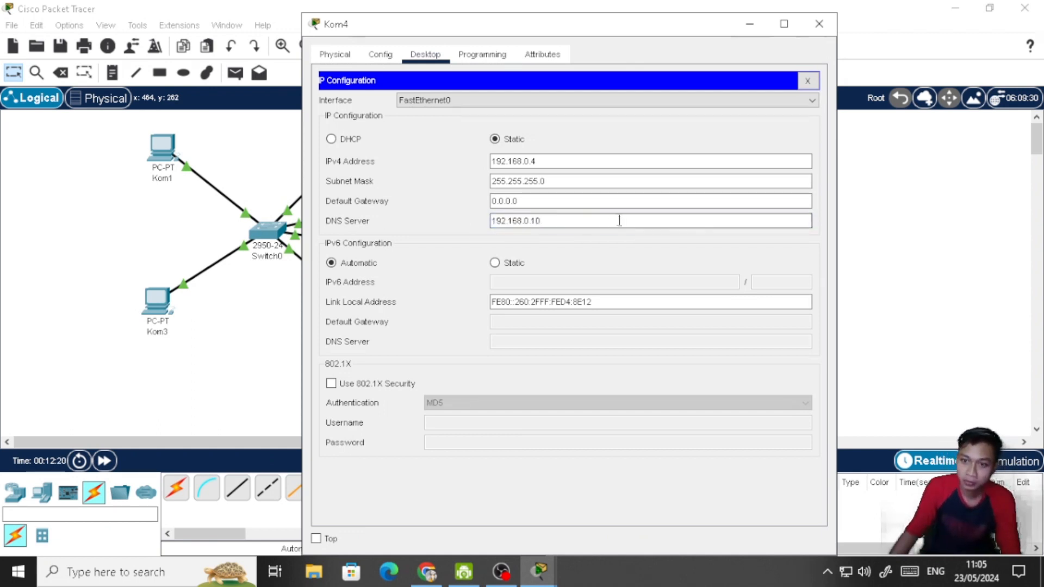
left_click(808, 80)
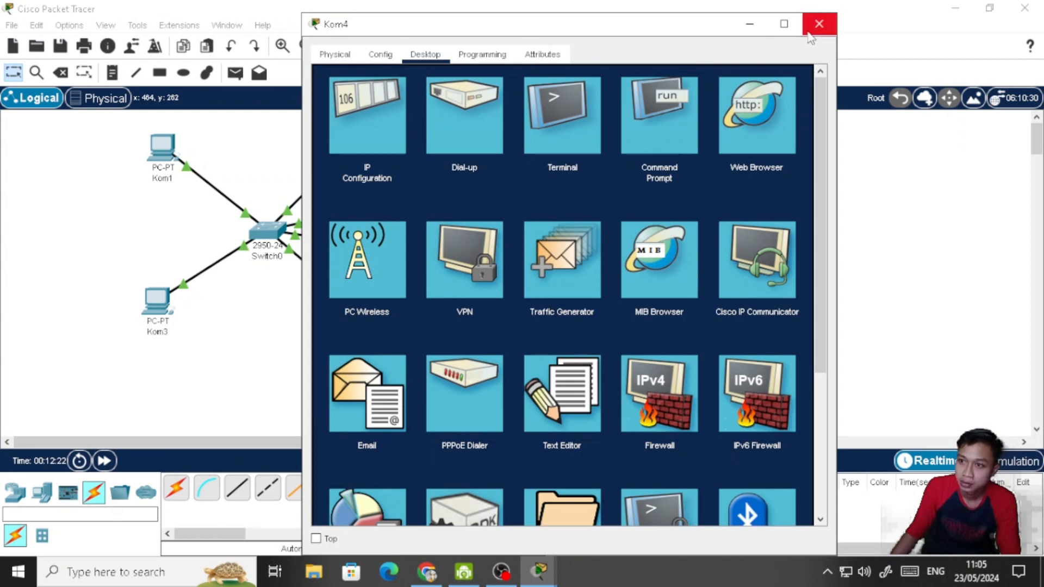
left_click(811, 38)
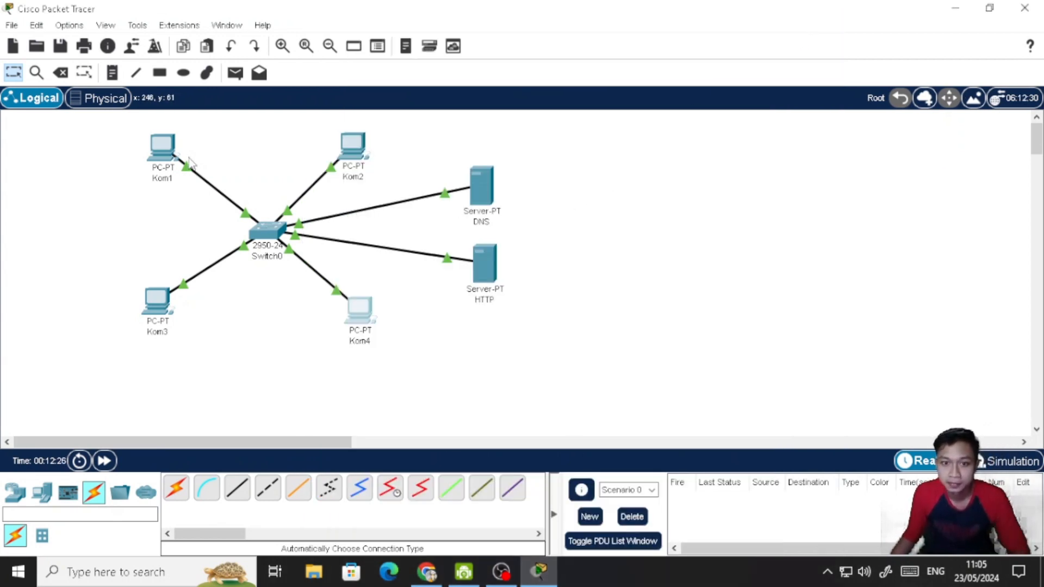
- Test name resolution from Kom1 by loading sed.com in its web browser, and close the device window
left_click(162, 148)
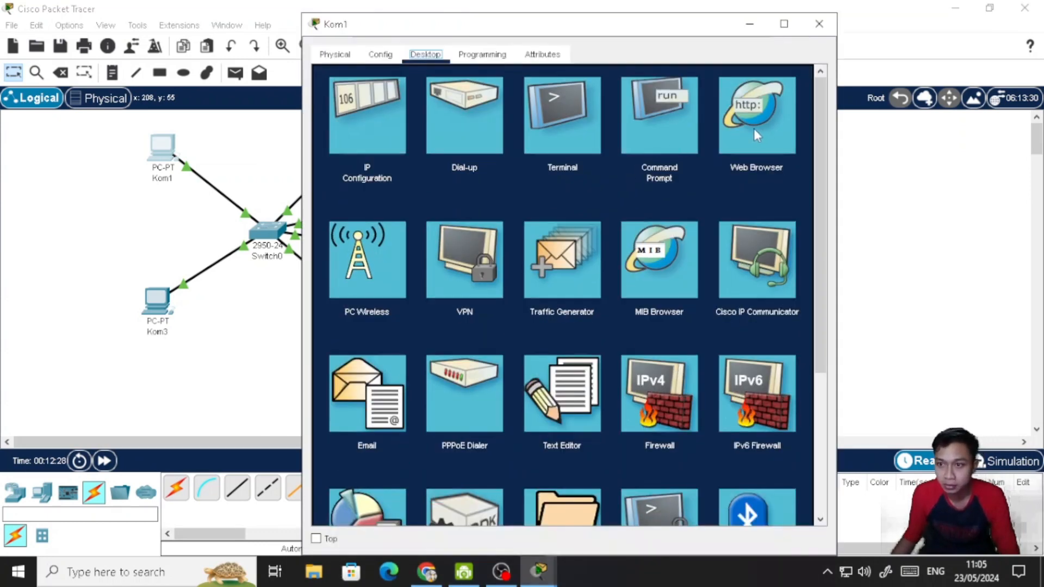
left_click(758, 124)
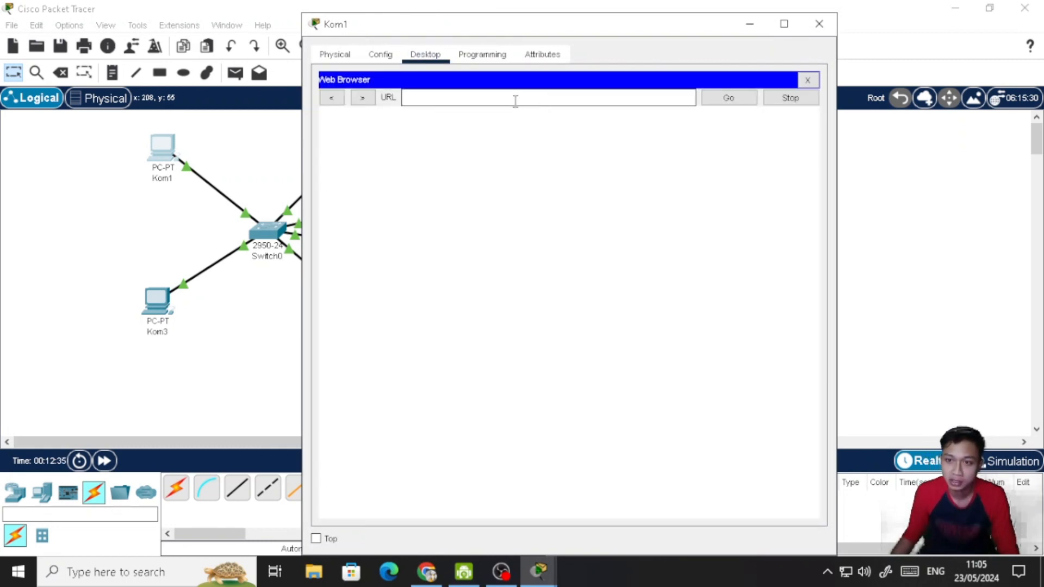
left_click(516, 100)
type("s")
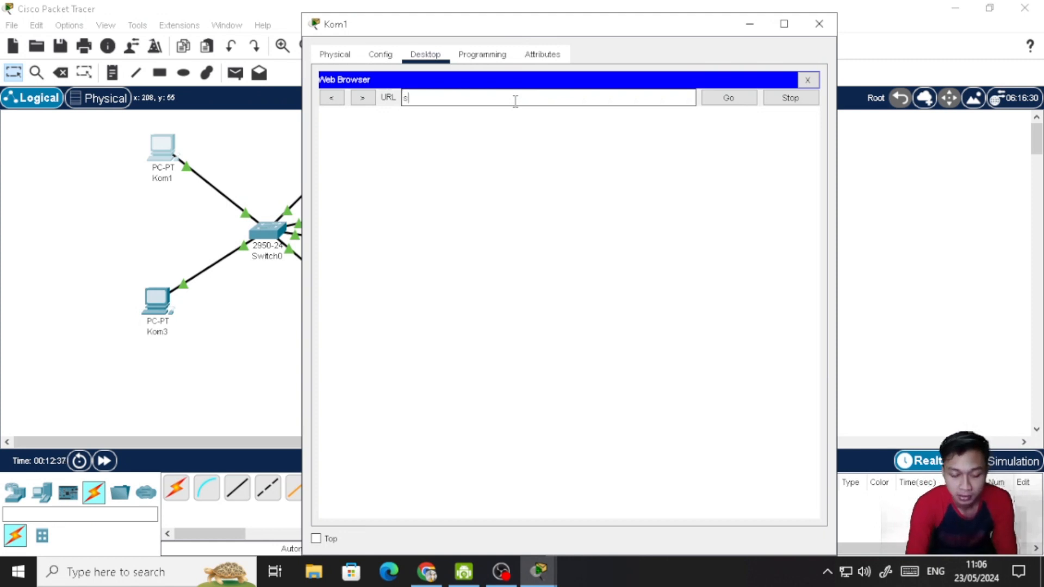
type("ed.co")
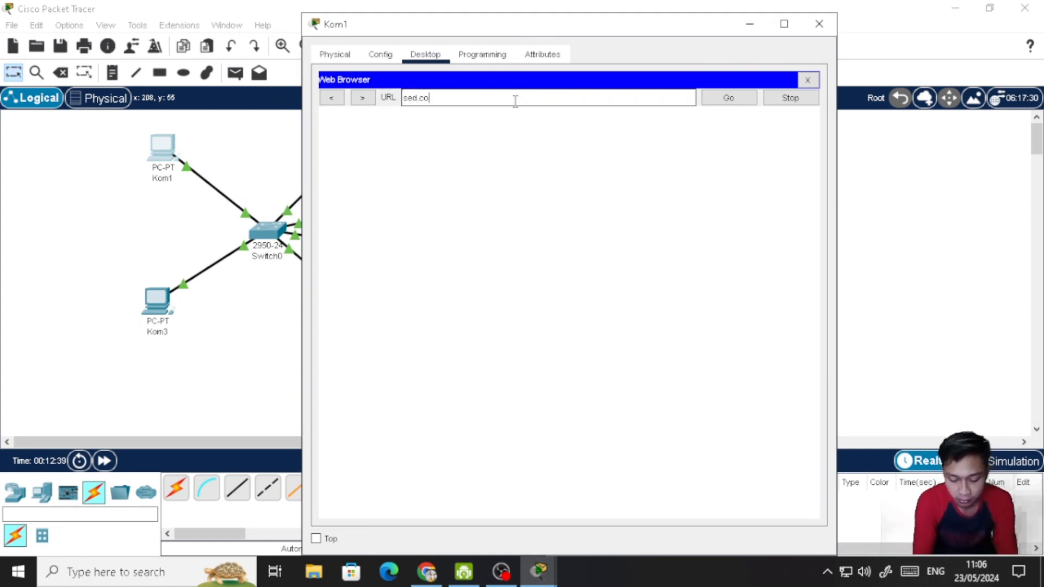
type("m")
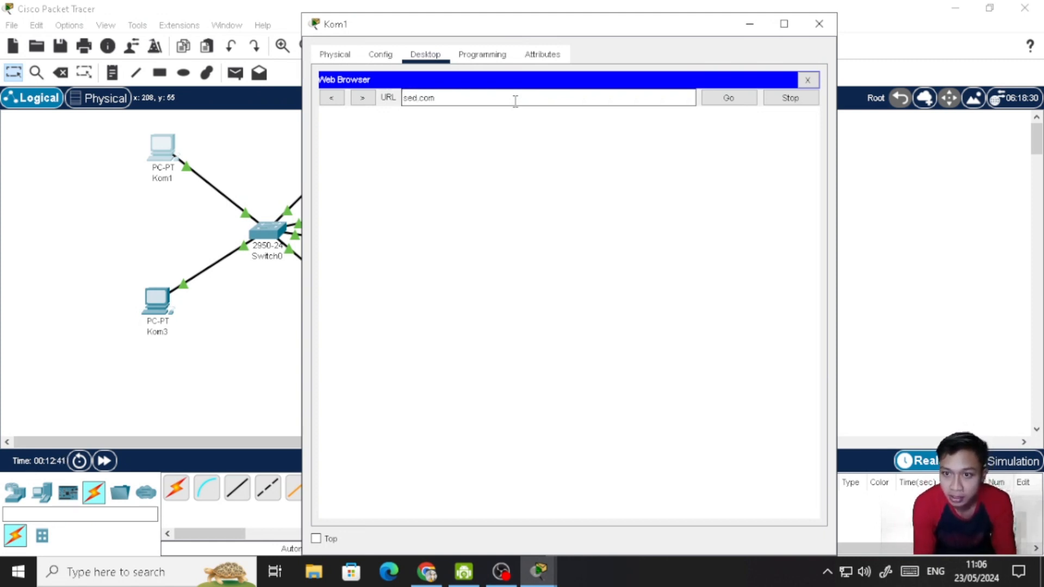
key("Return")
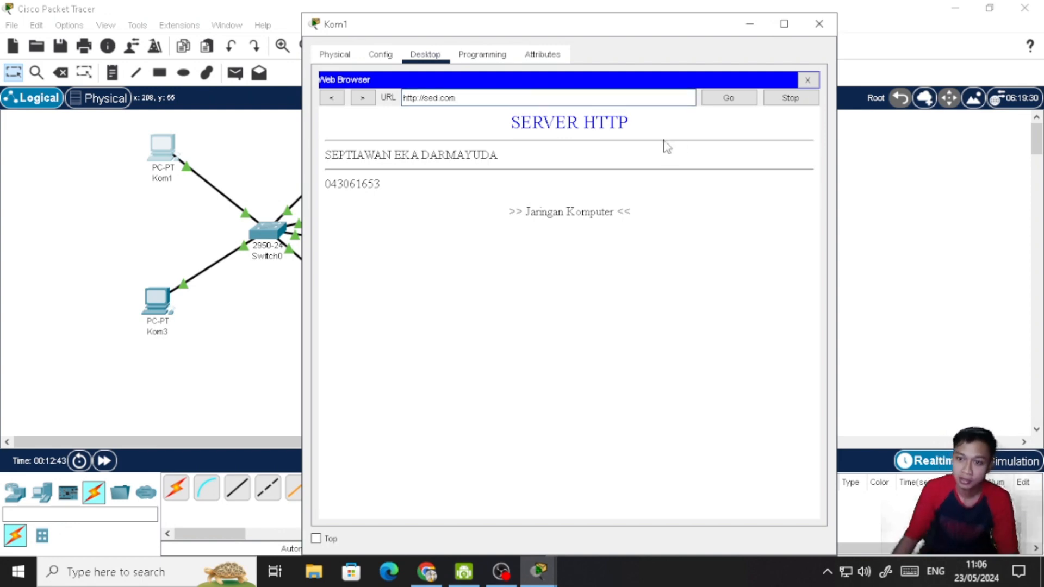
left_click_drag(638, 33, 826, 46)
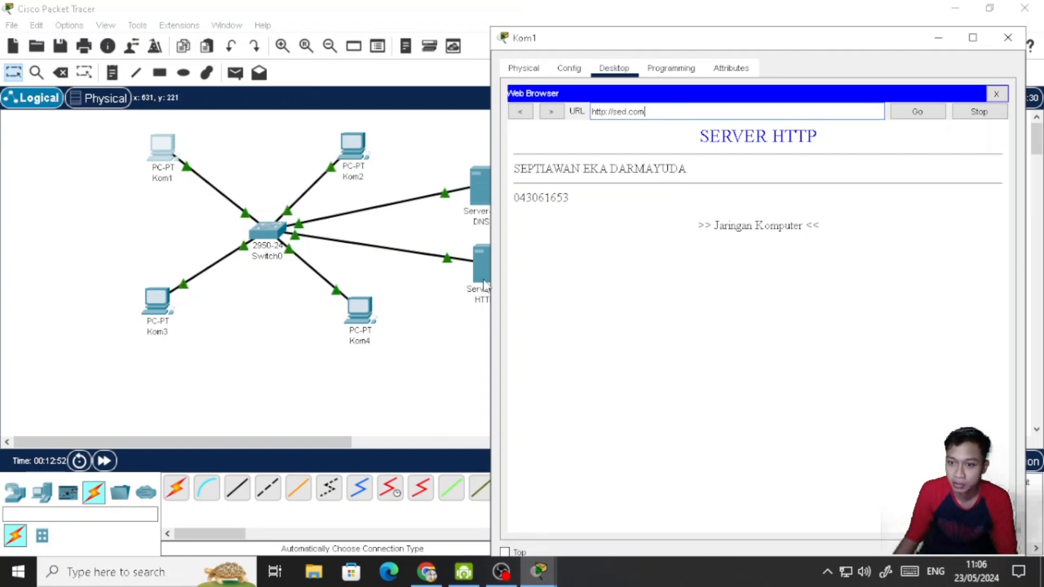
left_click_drag(677, 35, 526, 29)
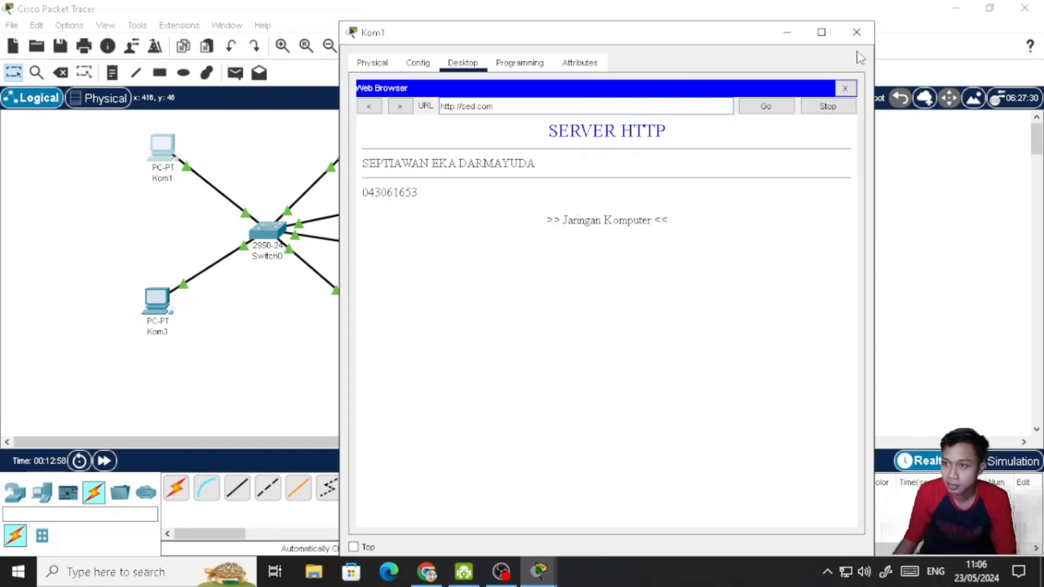
left_click(859, 32)
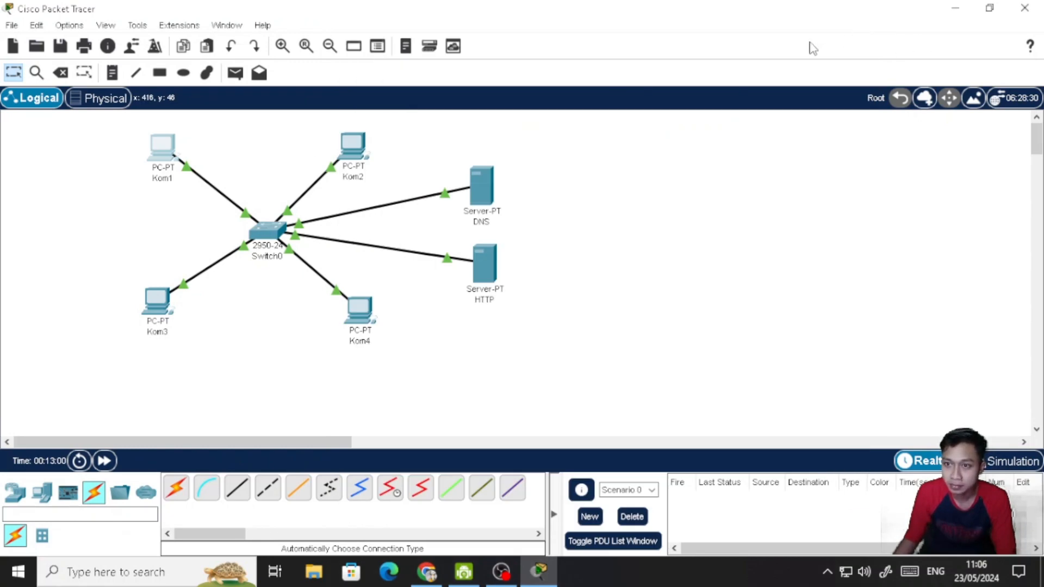
- Load sed.com in Kom2's web browser to test name resolution from that PC
left_click(357, 154)
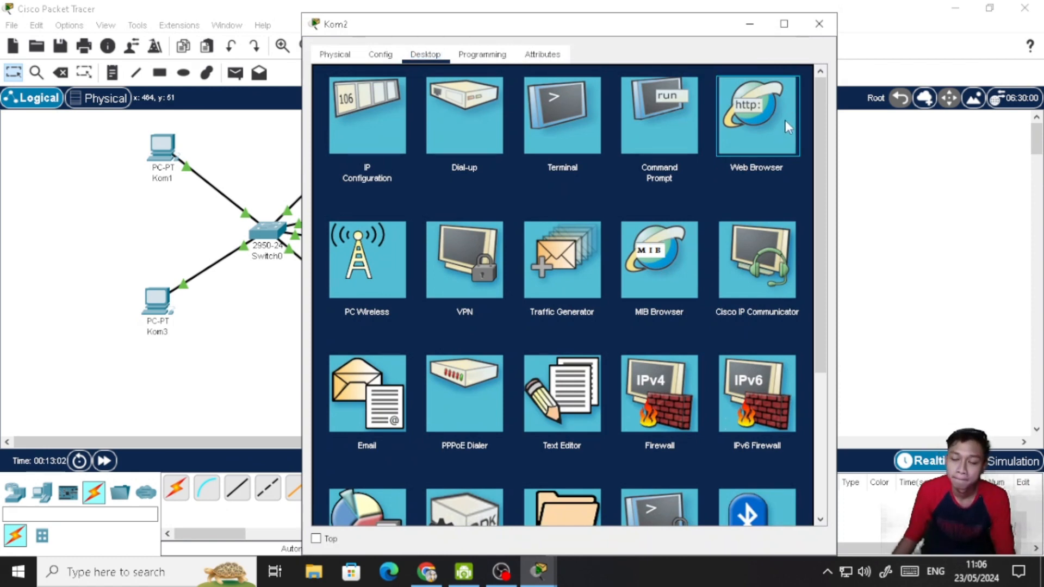
left_click(785, 121)
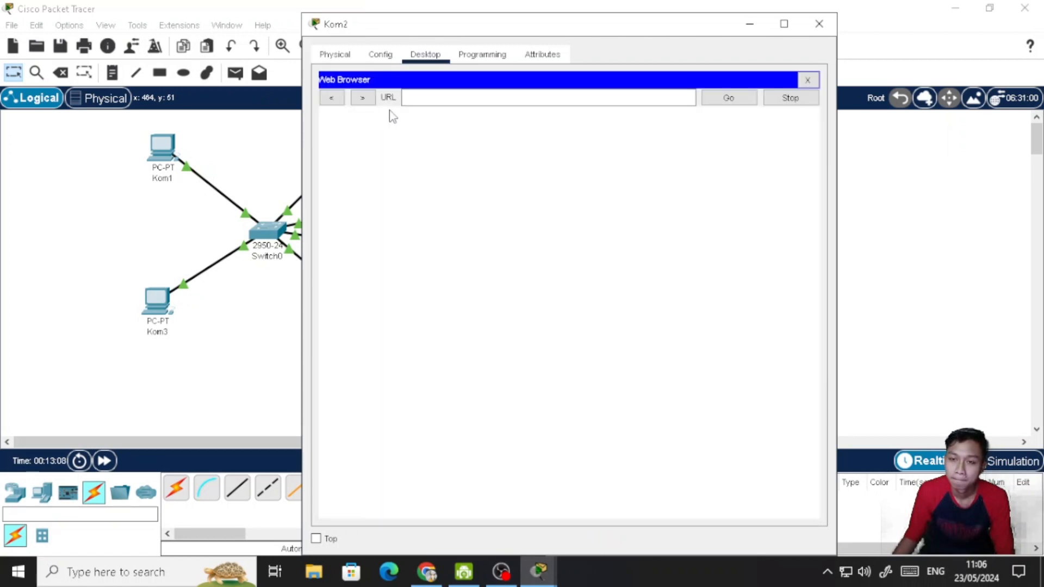
left_click(424, 94)
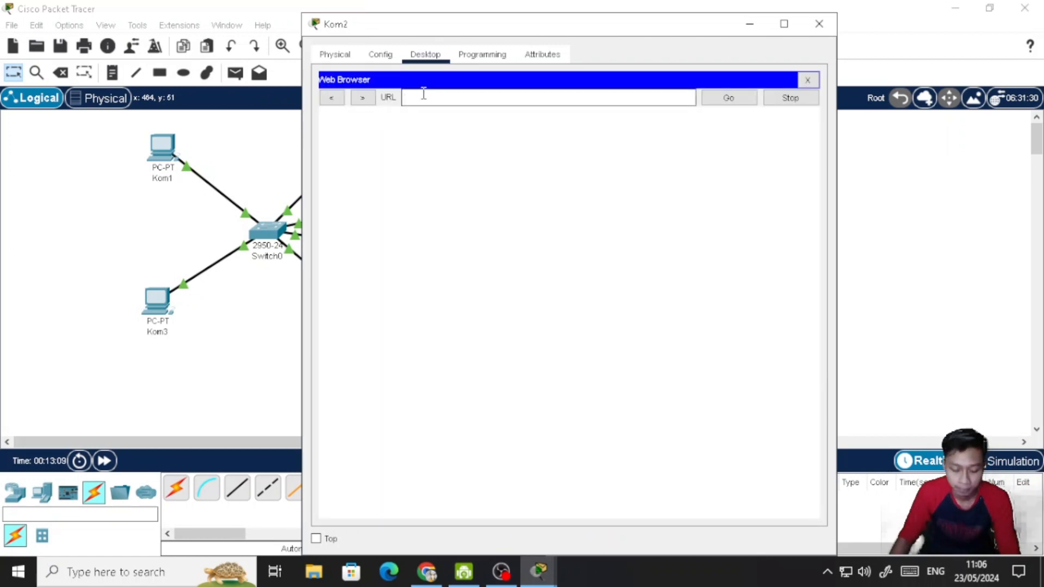
type("sed.com")
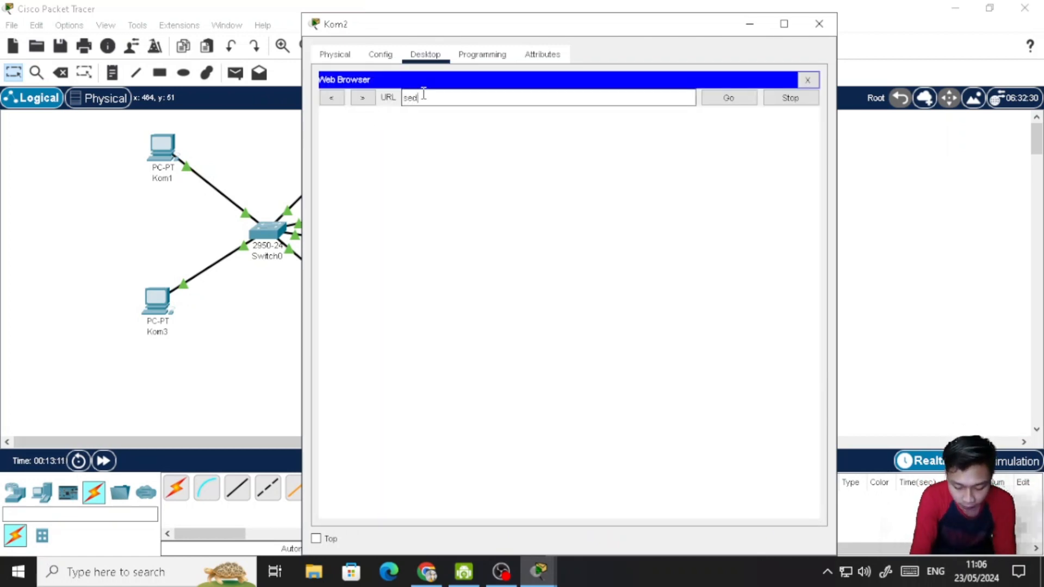
key("Return")
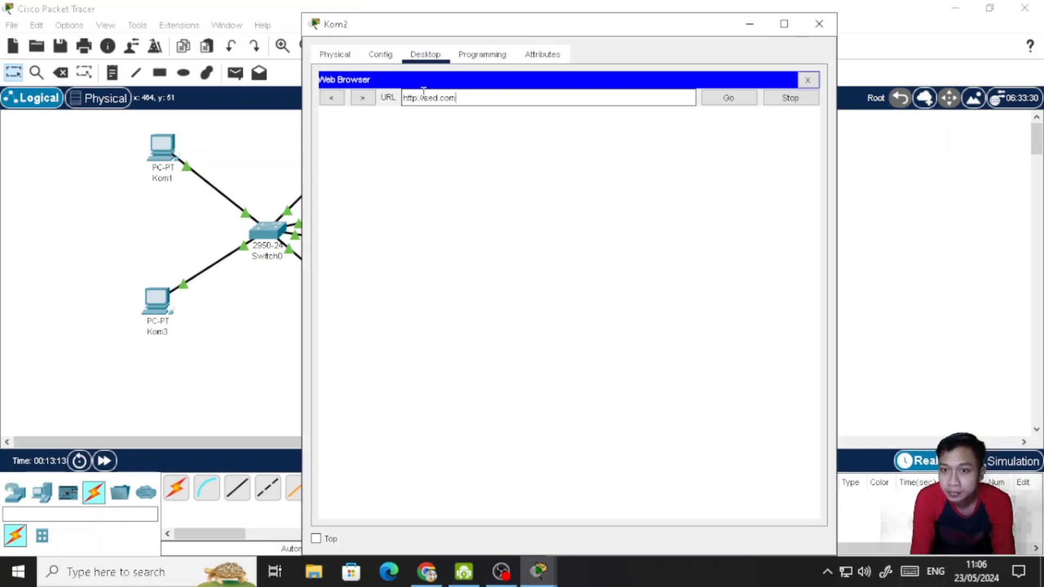
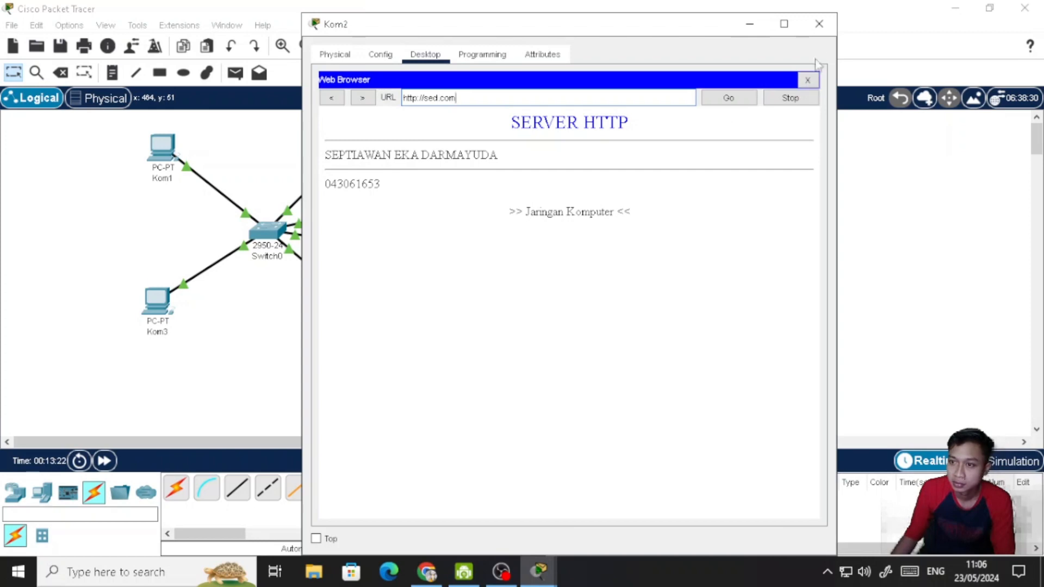
- Close Kom2's window, test name resolution from Kom3 by loading sed.com in its web browser, and close the device window
left_click(819, 24)
left_click(157, 301)
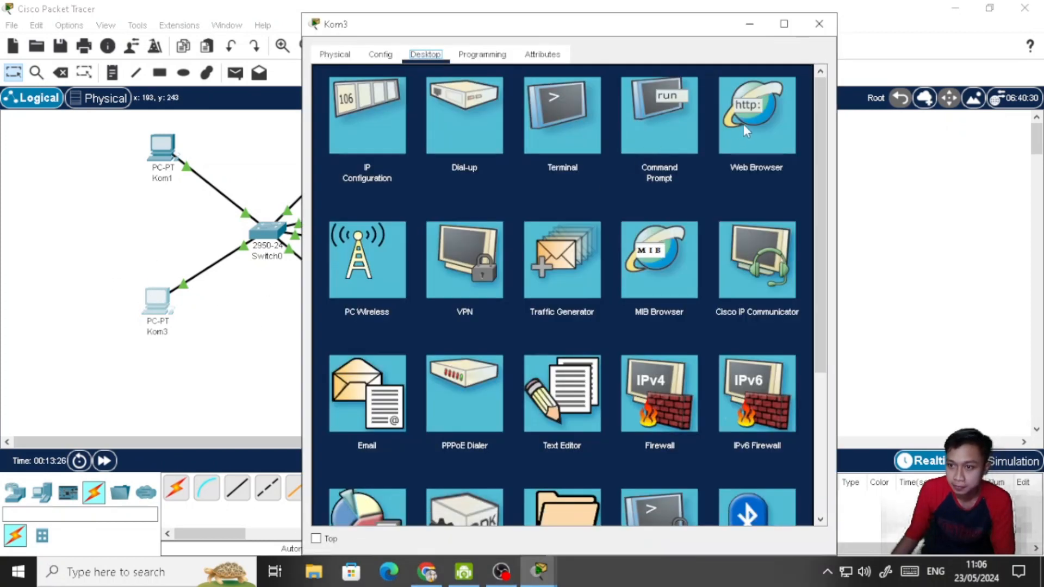
left_click(745, 123)
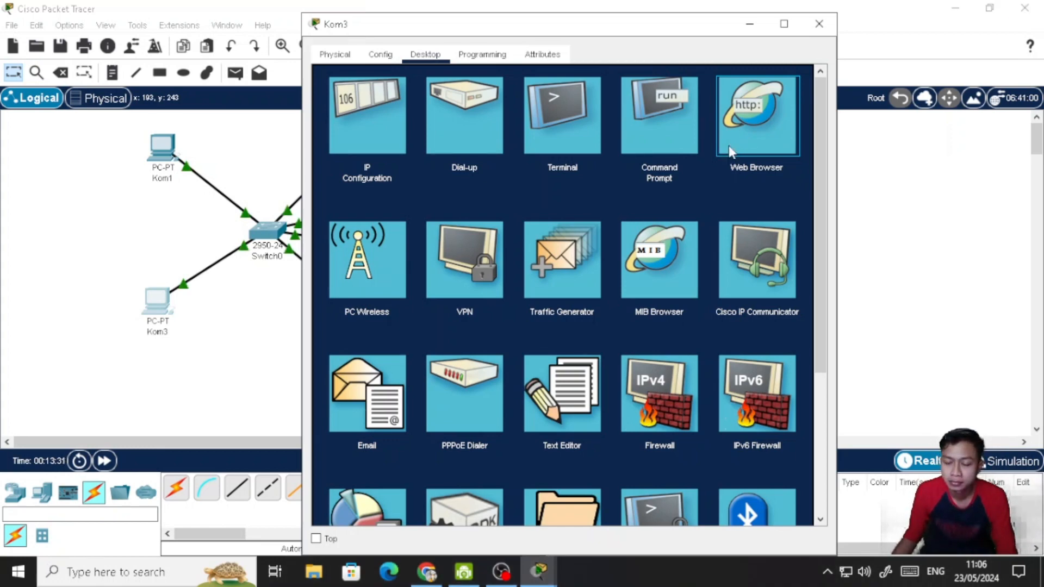
left_click(729, 145)
left_click(622, 100)
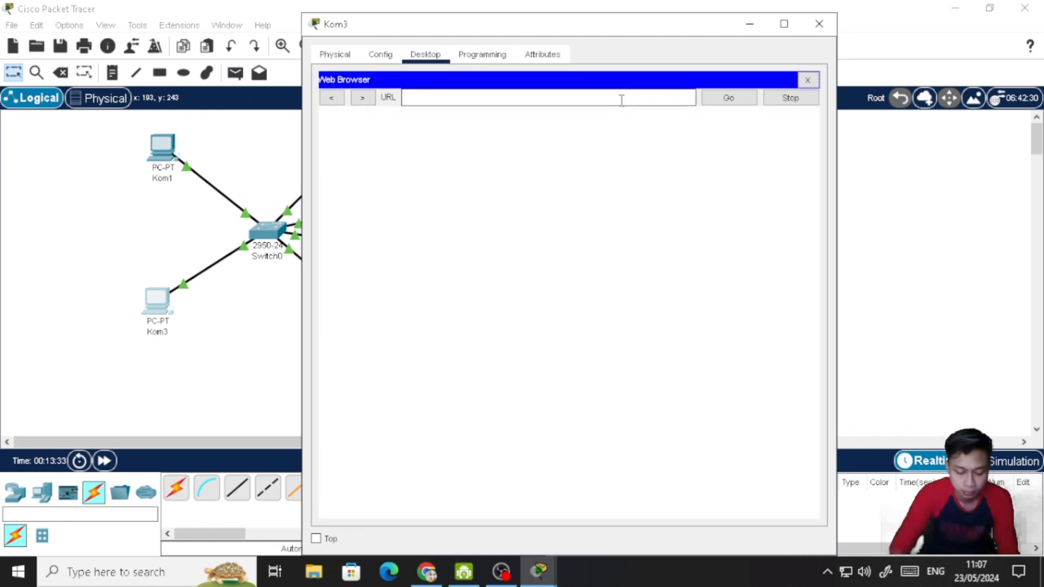
type("sed.com")
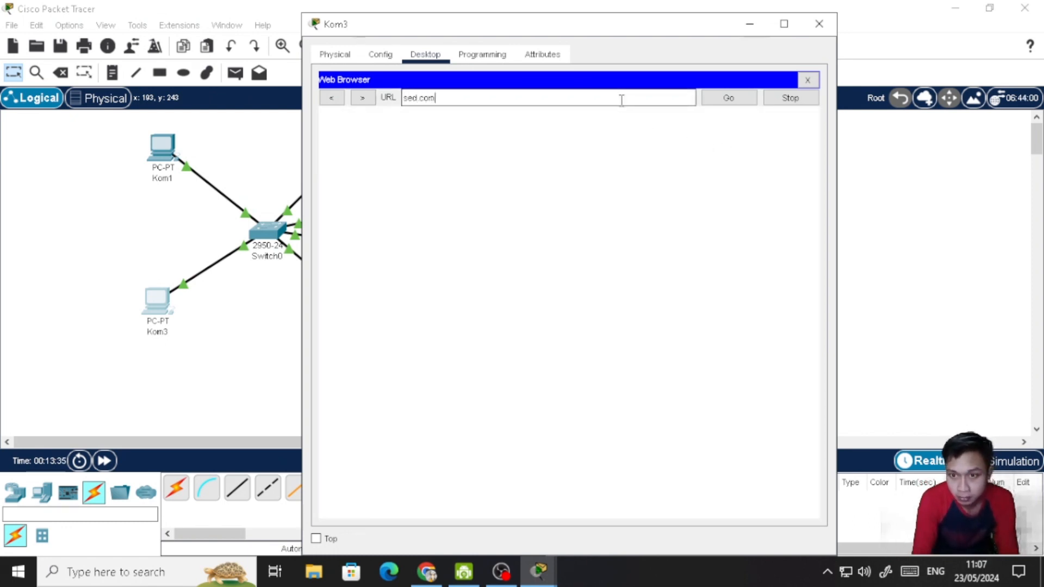
key("Return")
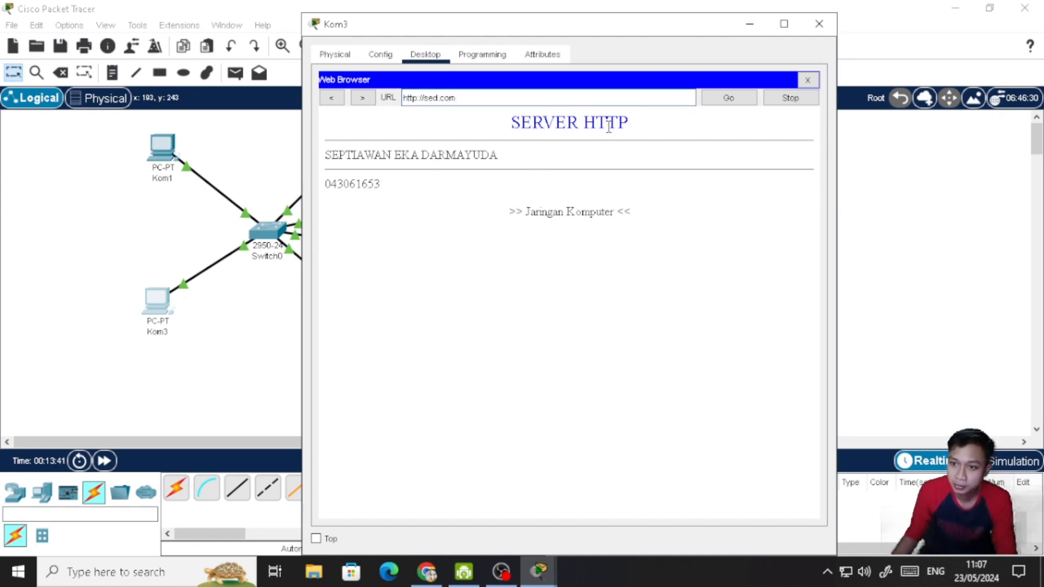
left_click(819, 27)
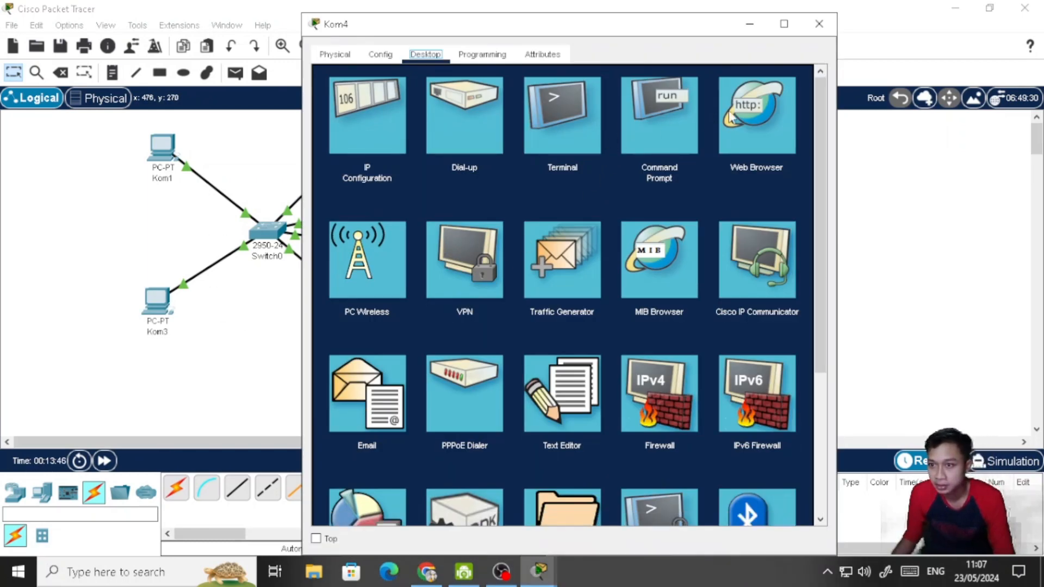
- Load sed.com in Kom4's web browser to test name resolution from that PC, and close the device window
left_click(733, 111)
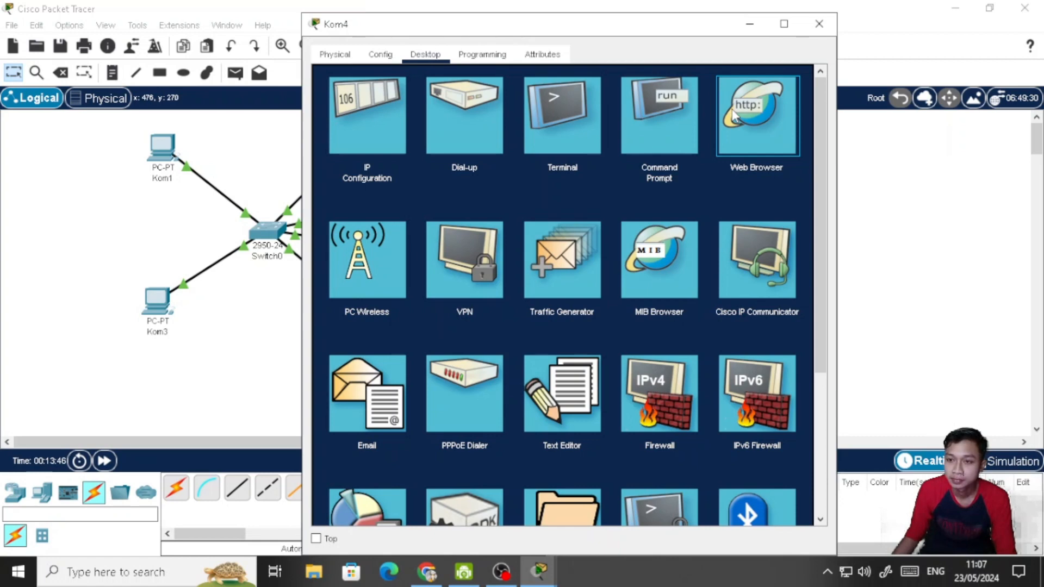
left_click(732, 110)
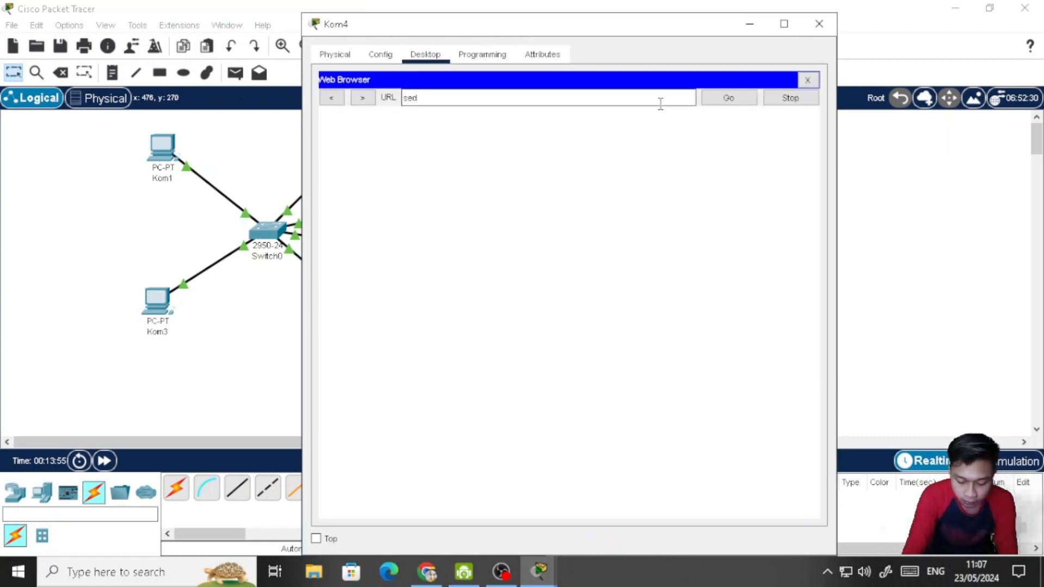
key("Return")
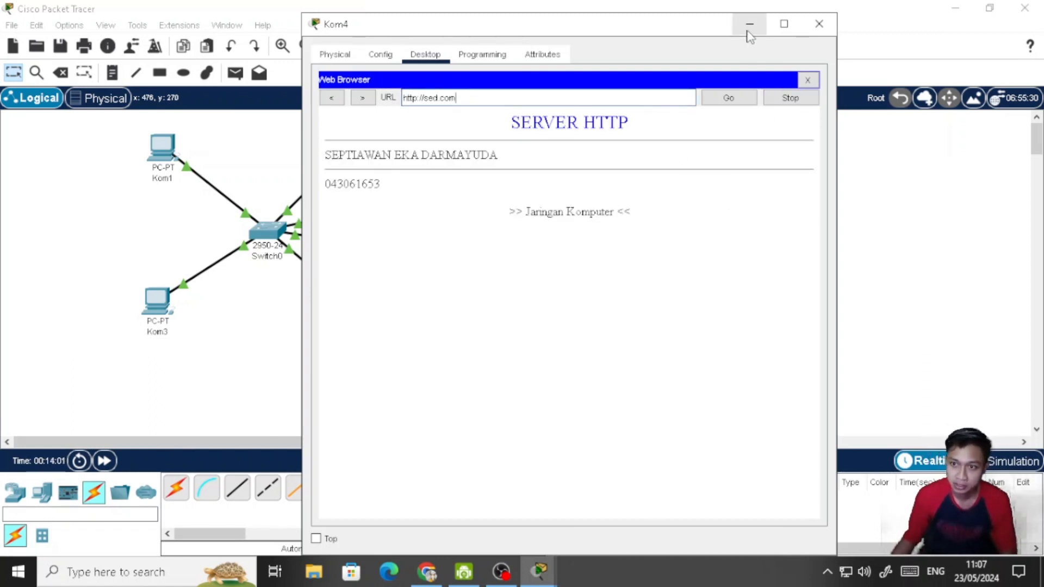
left_click(820, 24)
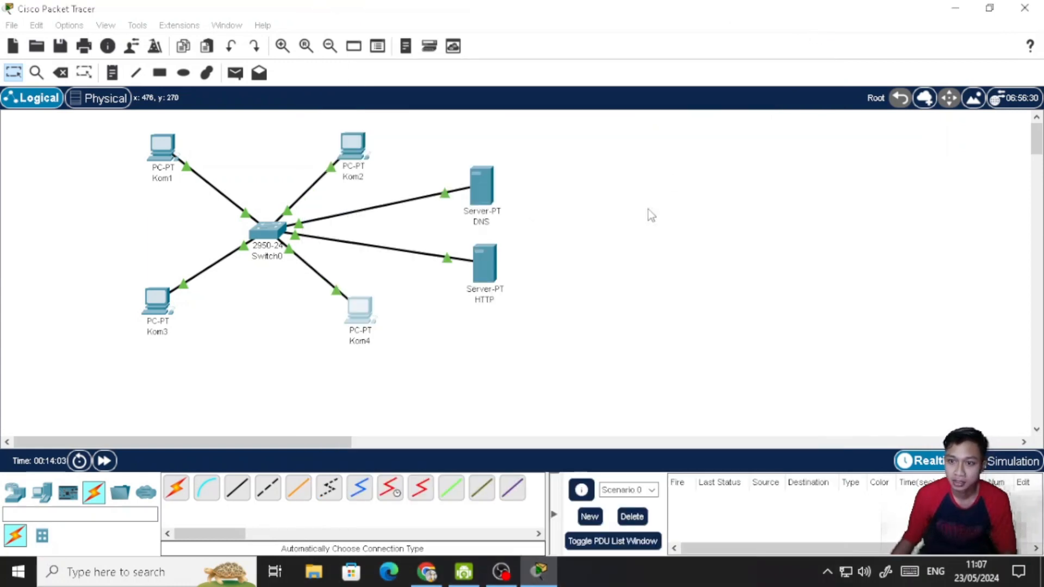
- Switch to Chrome and read task 4 of the assignment, including its network diagram and the ping and web access instructions
left_click(427, 571)
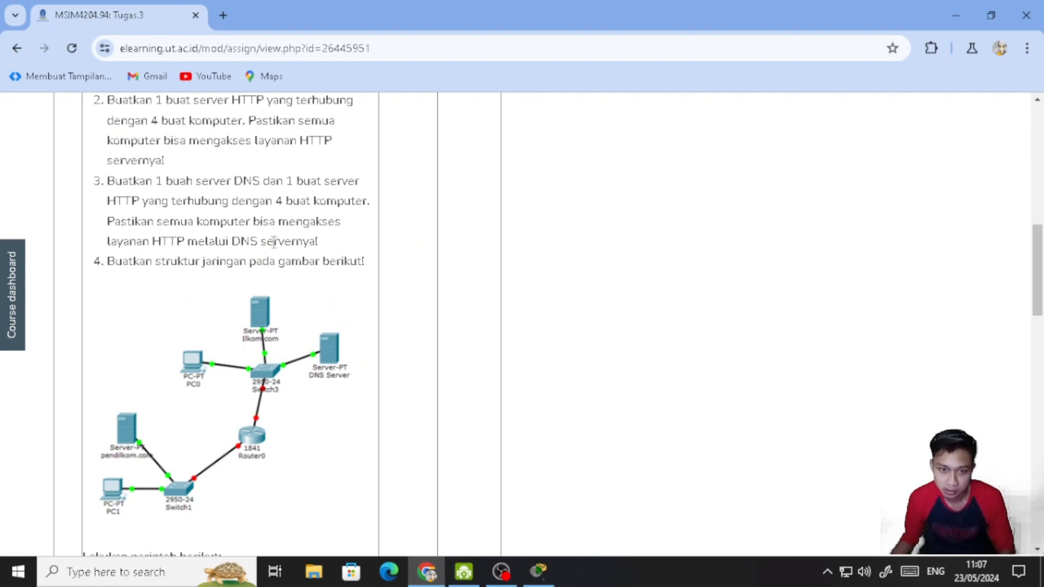
scroll(280, 241, "down", 4)
scroll(285, 233, "up", 1)
scroll(285, 233, "down", 7)
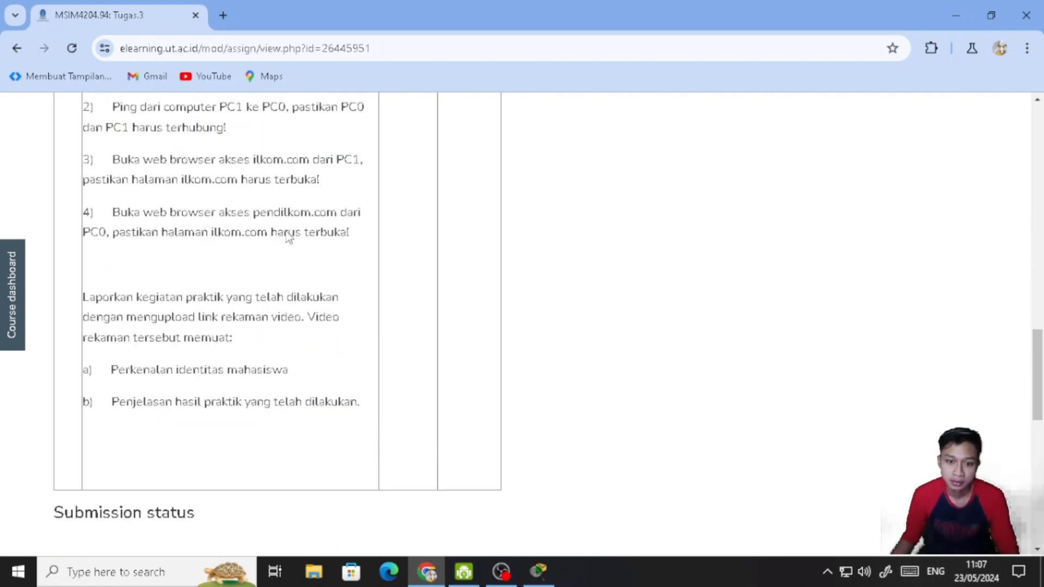
scroll(286, 232, "up", 7)
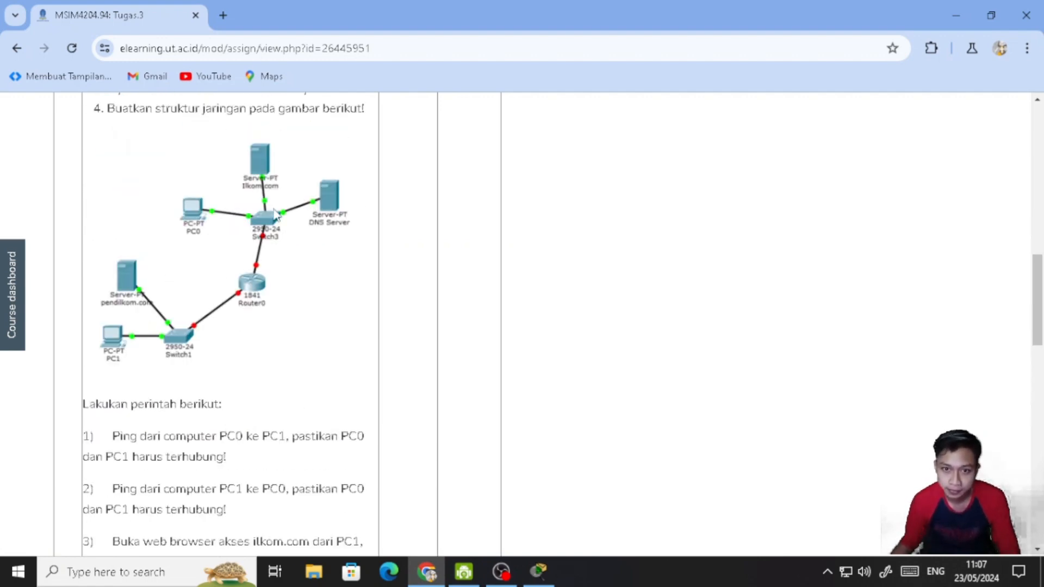
scroll(316, 230, "up", 1)
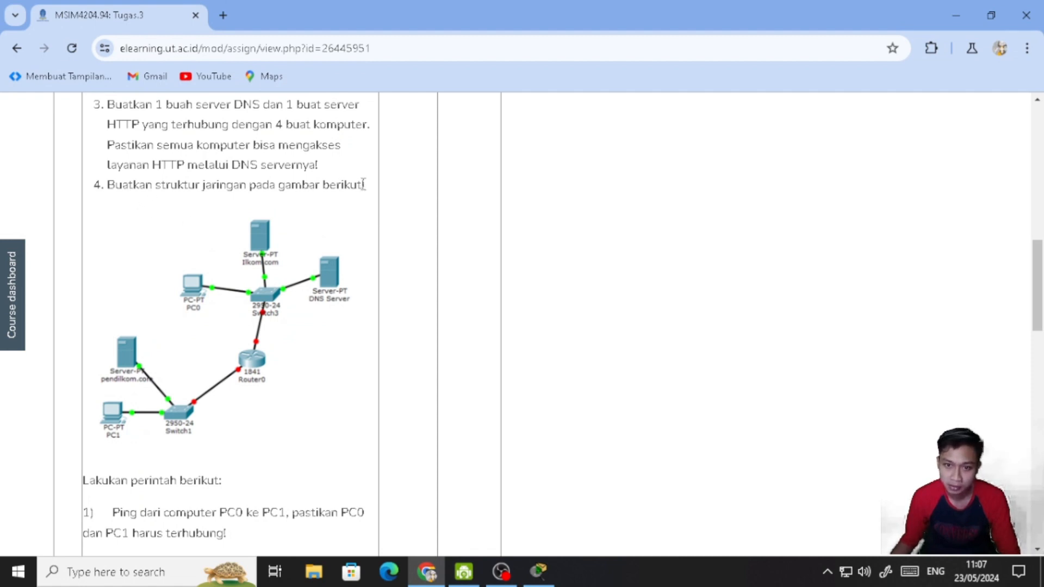
scroll(363, 185, "down", 1)
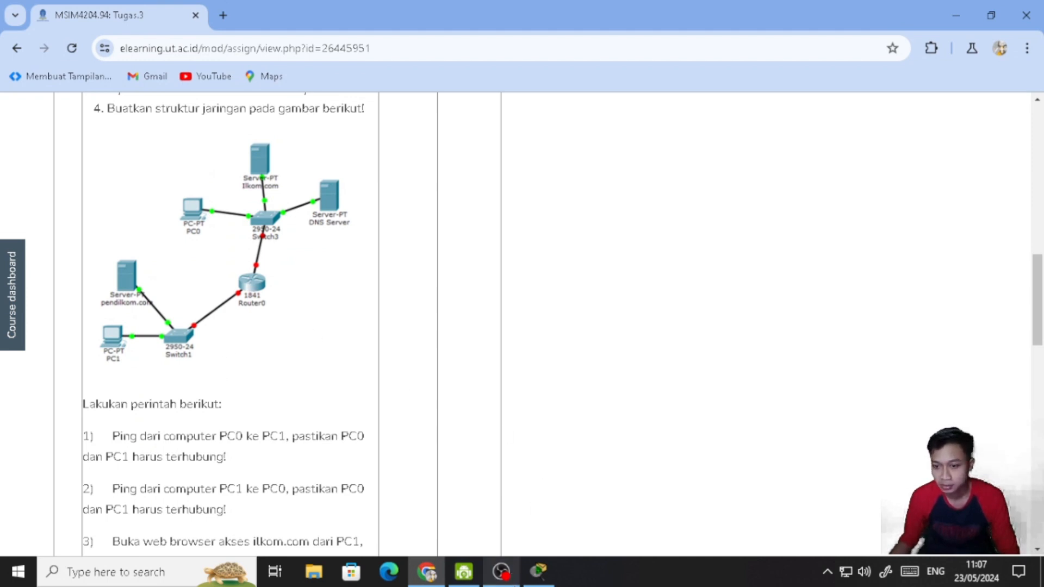
mouse_move(535, 568)
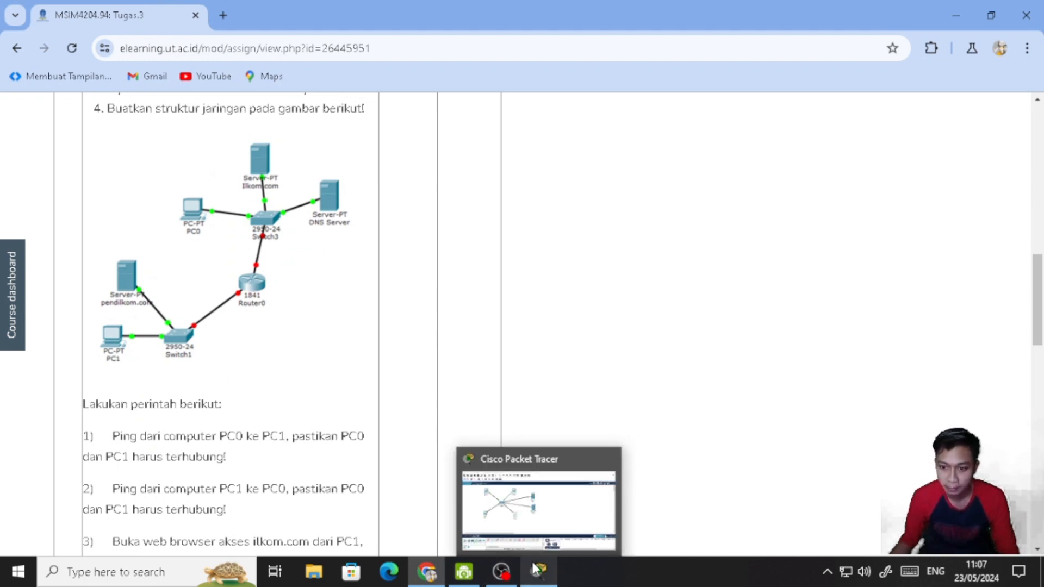
- Return to Packet Tracer and place two PCs in an empty workspace area, one lower and one upper as in the assignment diagram
left_click(536, 569)
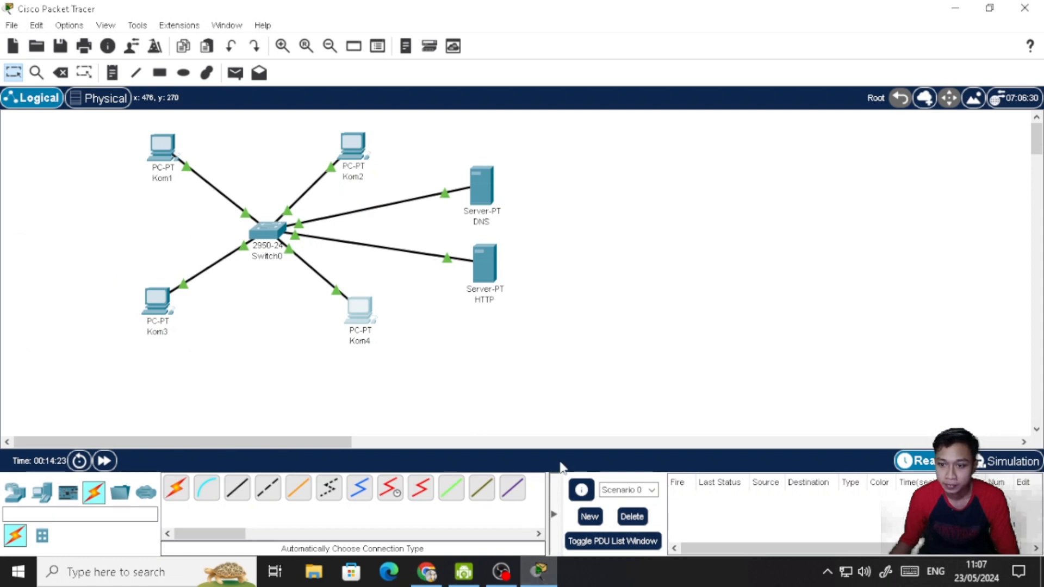
left_click_drag(129, 442, 324, 443)
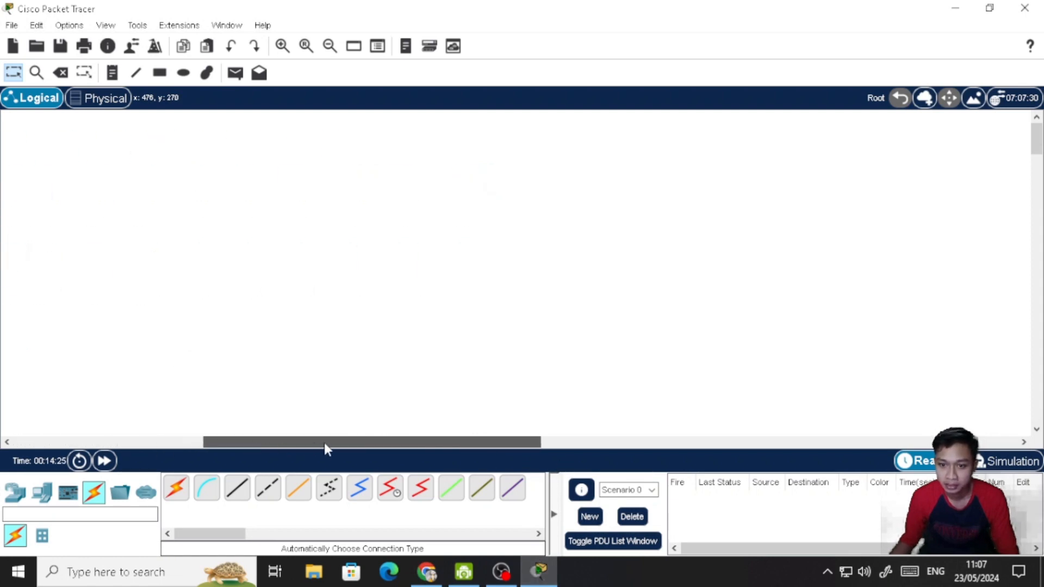
left_click(427, 571)
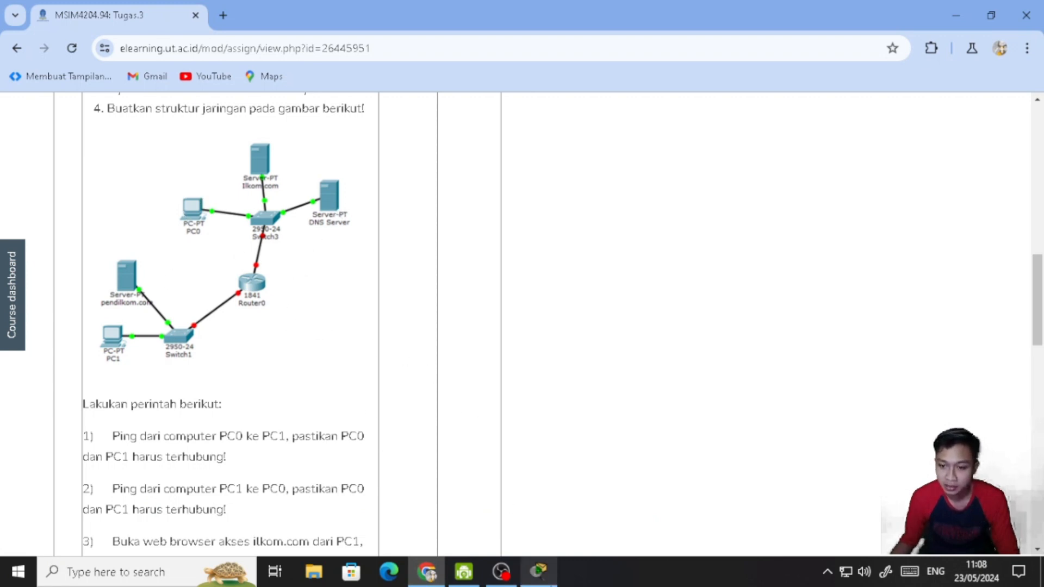
left_click(538, 572)
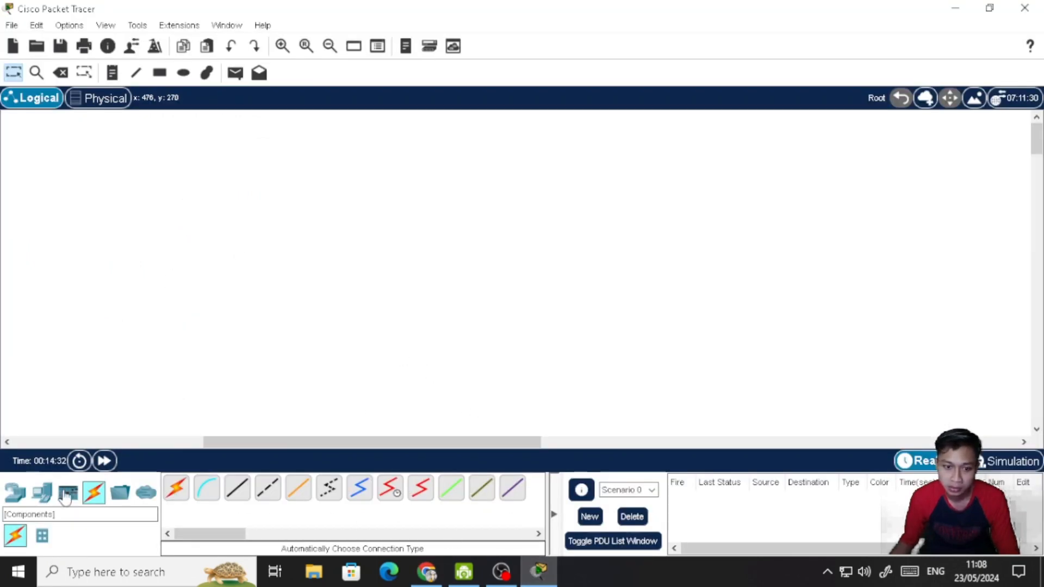
left_click(44, 494)
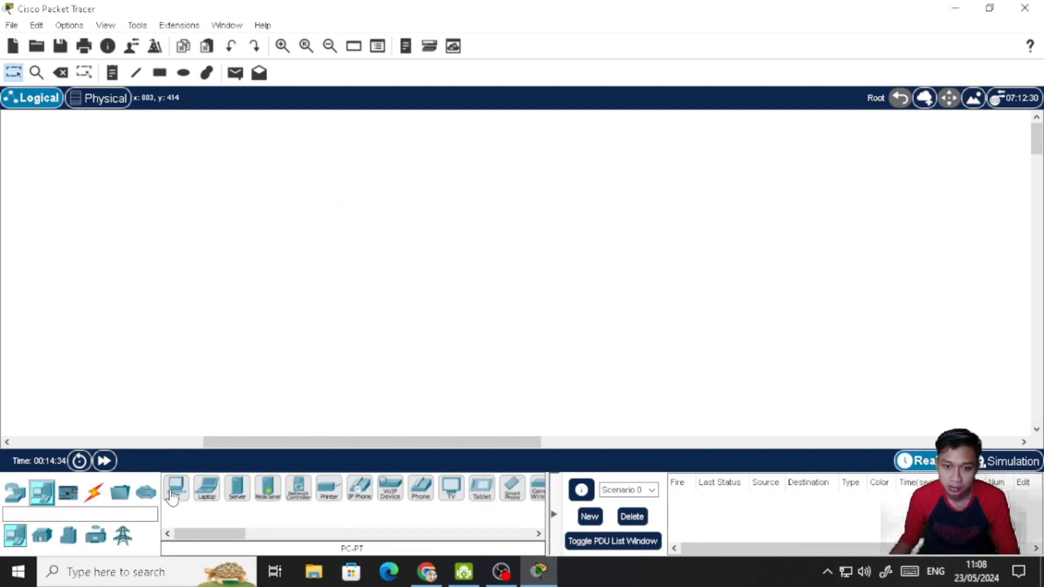
left_click(176, 489)
left_click(136, 347)
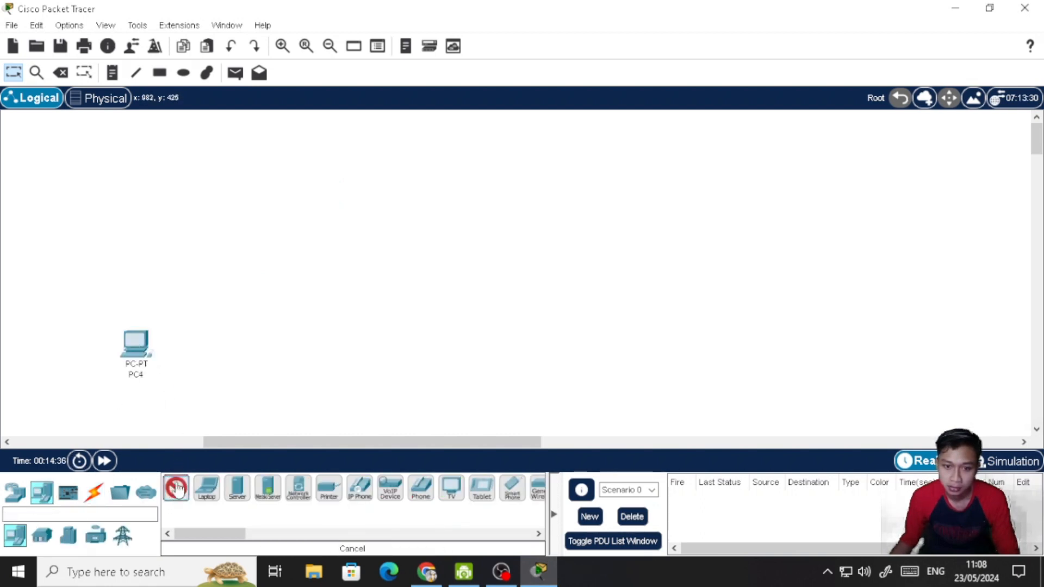
left_click(272, 152)
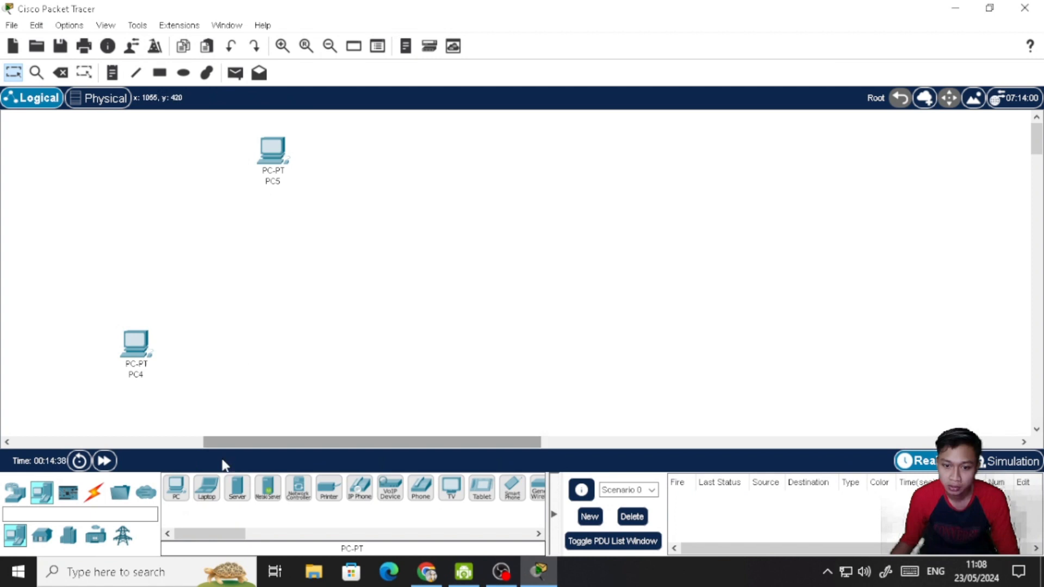
- Add three Server-PT devices, one just above the lower PC and two near the upper PC
left_click(237, 489)
left_click(172, 277)
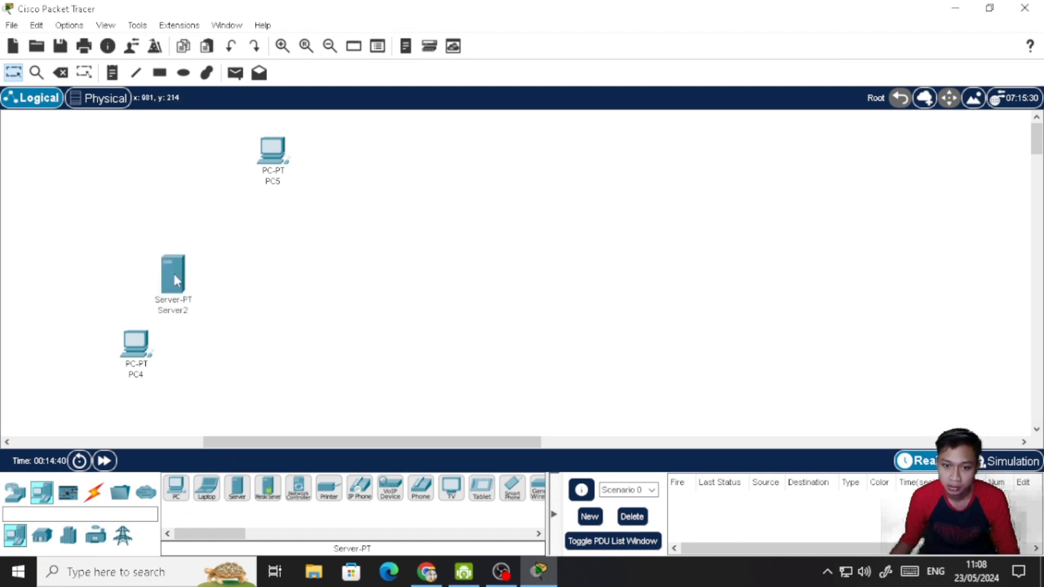
left_click(240, 490)
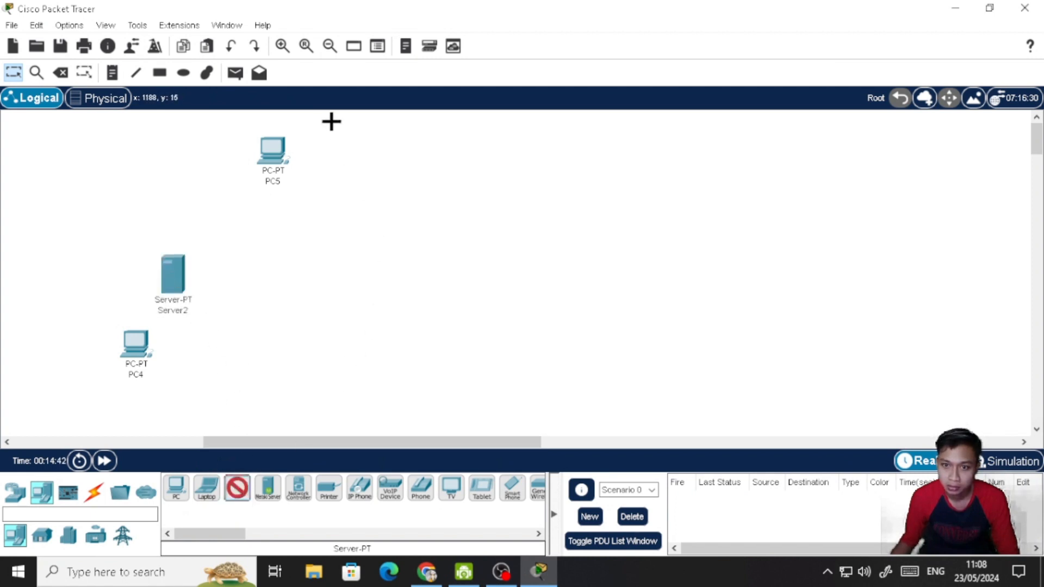
left_click(331, 206)
left_click(238, 489)
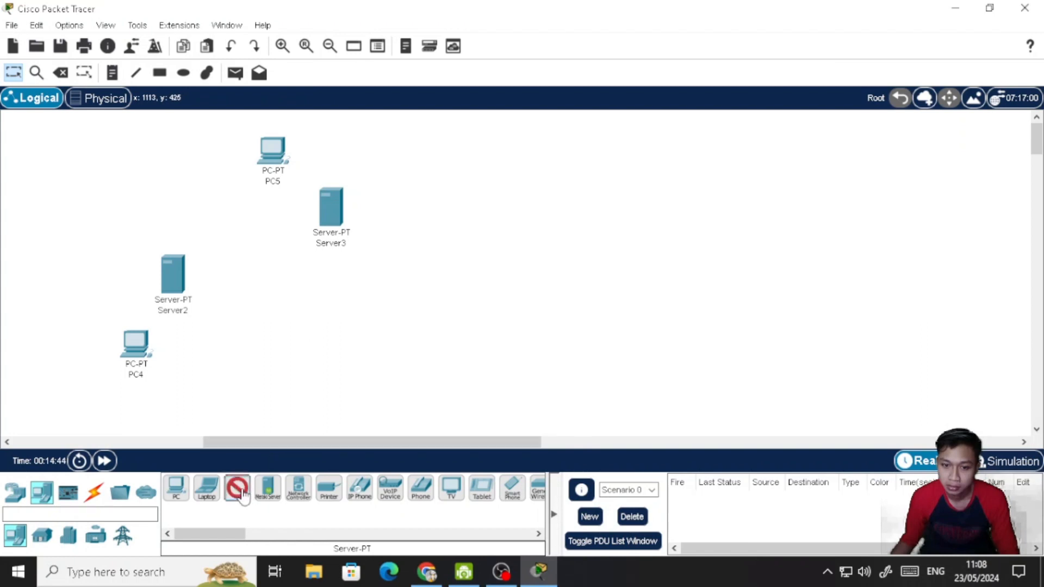
left_click(408, 140)
- Arrange the upper group by moving Server3 up between PC5 and Server4, and shifting PC5 and Server4 slightly down
left_click_drag(332, 212, 339, 136)
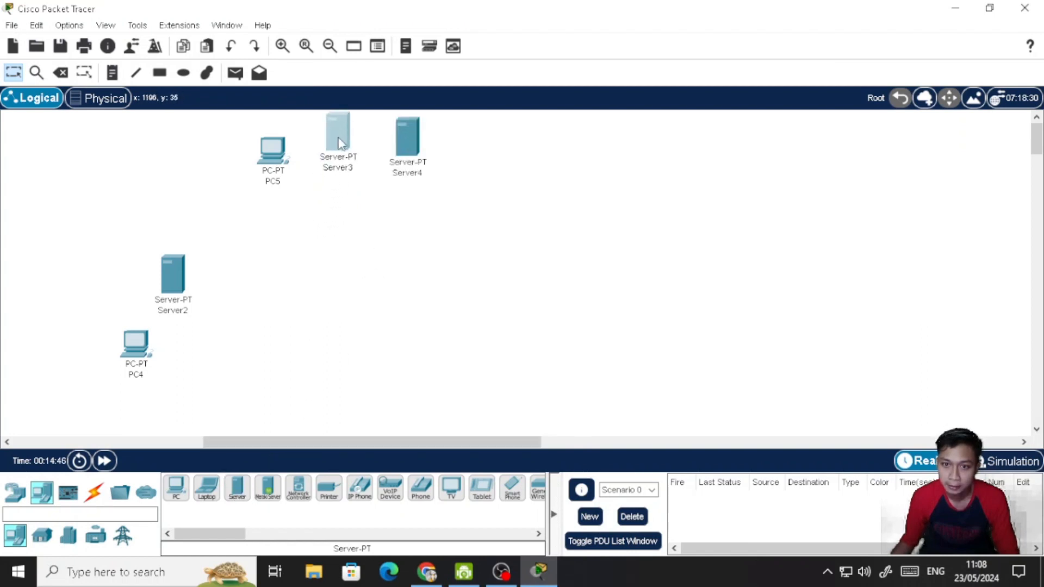
left_click_drag(276, 158, 277, 186)
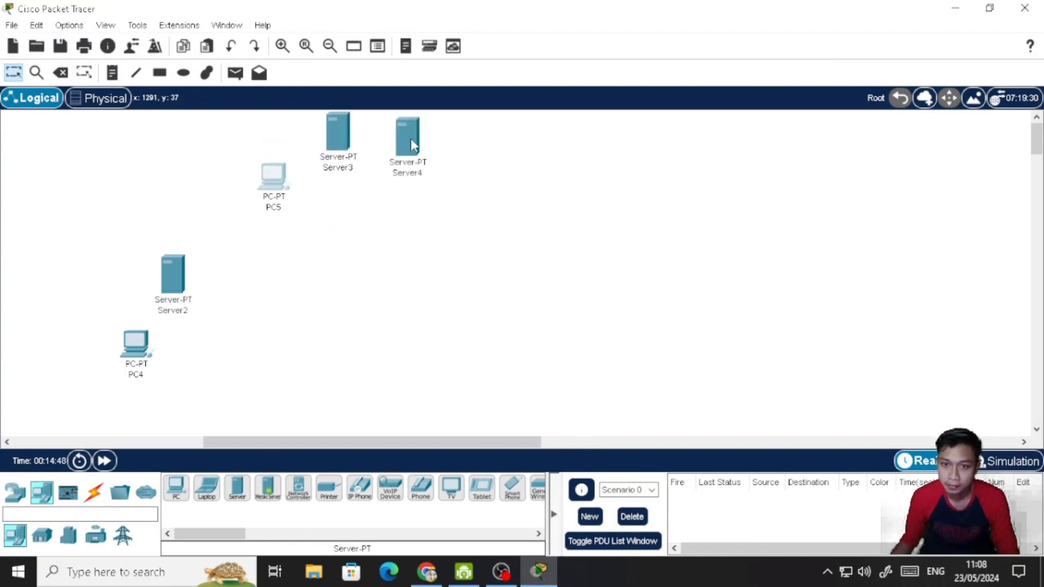
left_click_drag(411, 138, 413, 177)
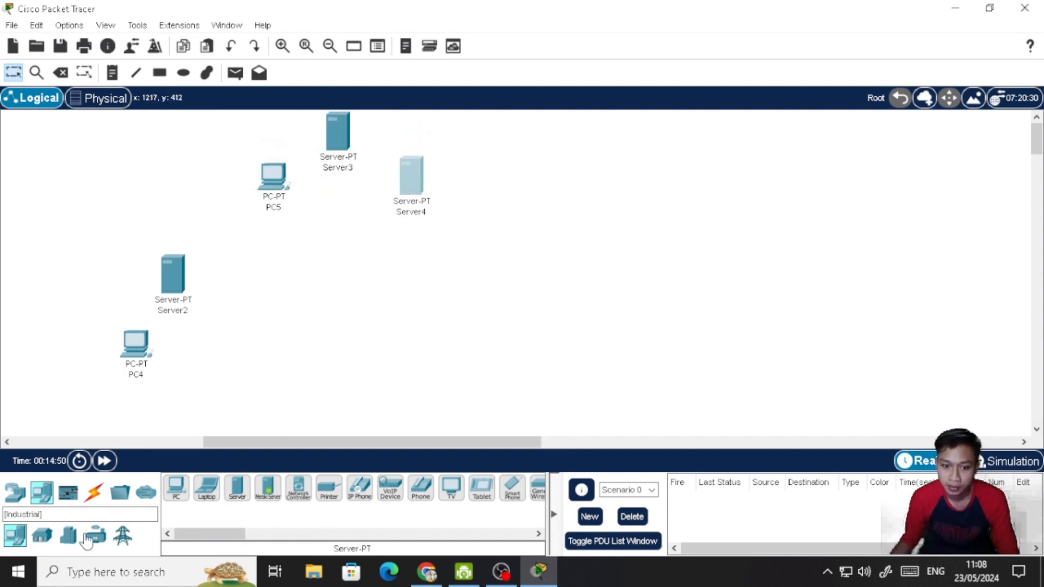
- Place two 2950-24 switches, one below the upper device group and one beside PC4, and check the layout against the assignment diagram
left_click(16, 499)
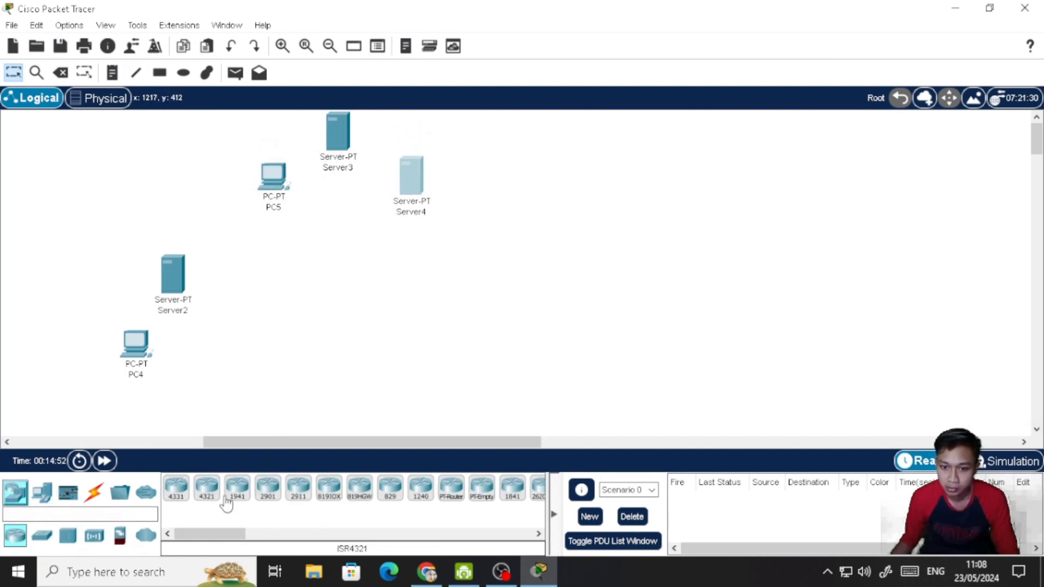
left_click(41, 536)
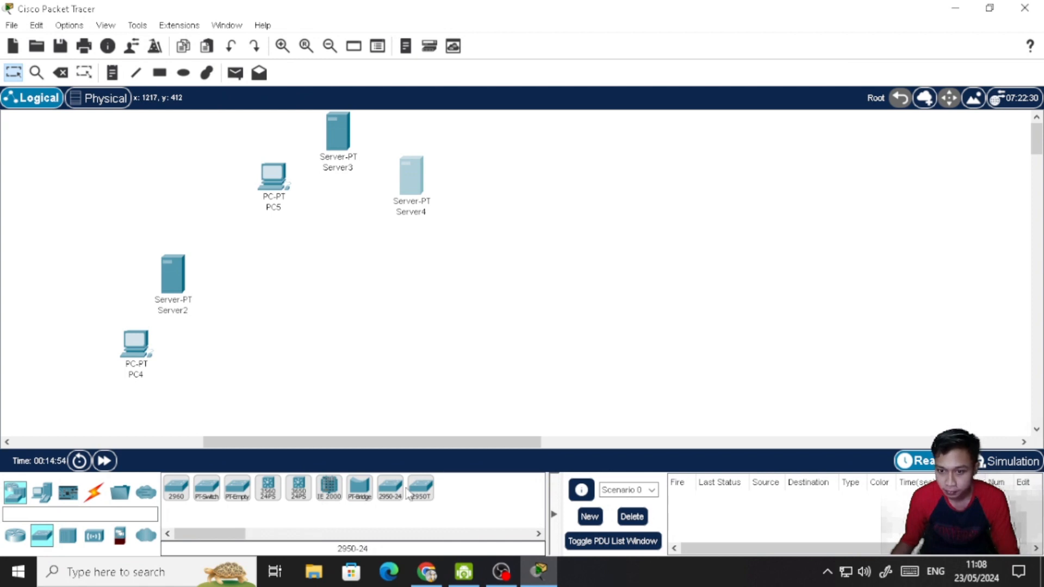
left_click(389, 490)
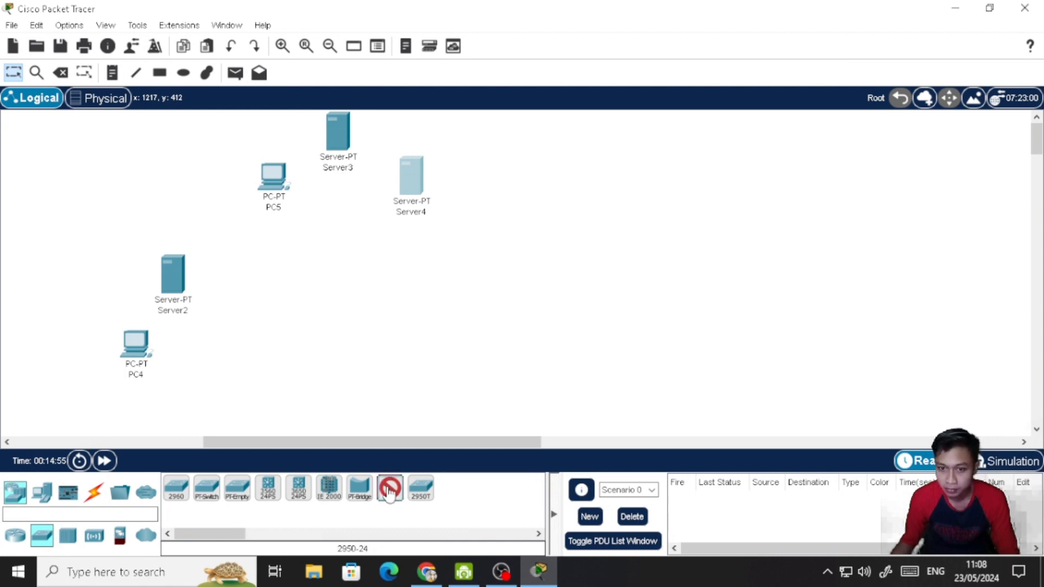
left_click(342, 228)
left_click(390, 489)
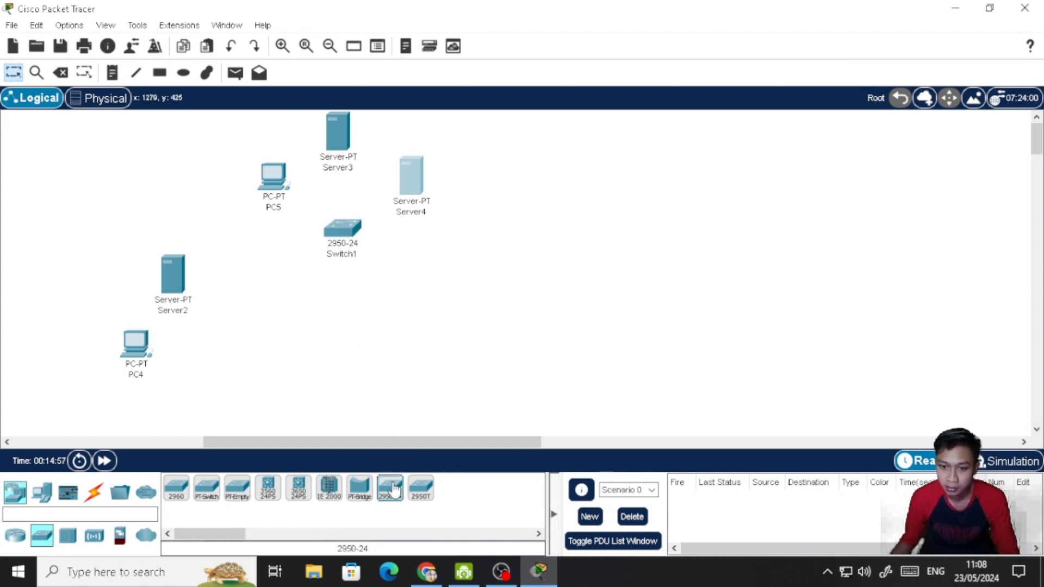
left_click(208, 349)
left_click(427, 571)
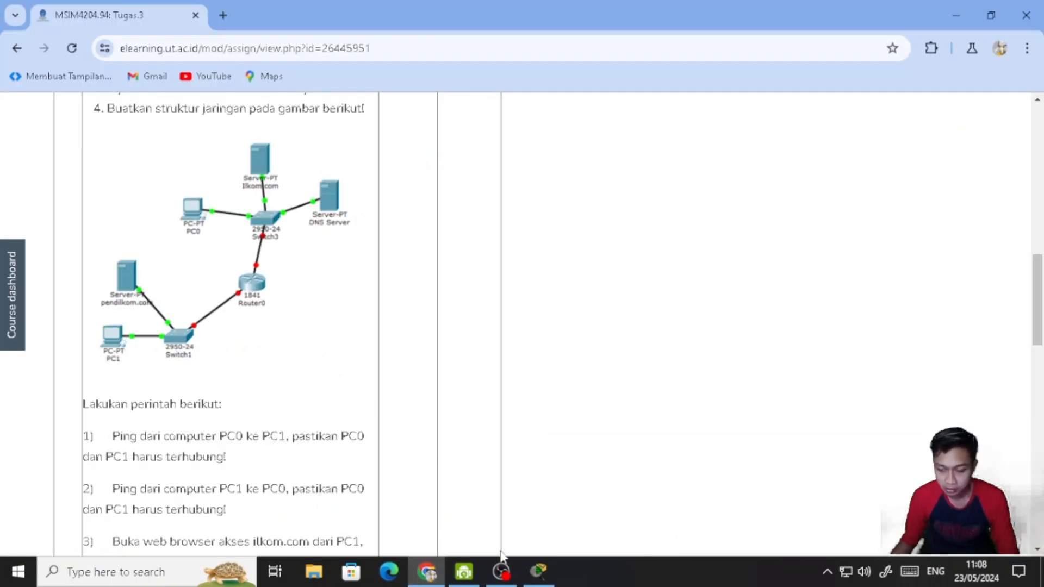
left_click(536, 572)
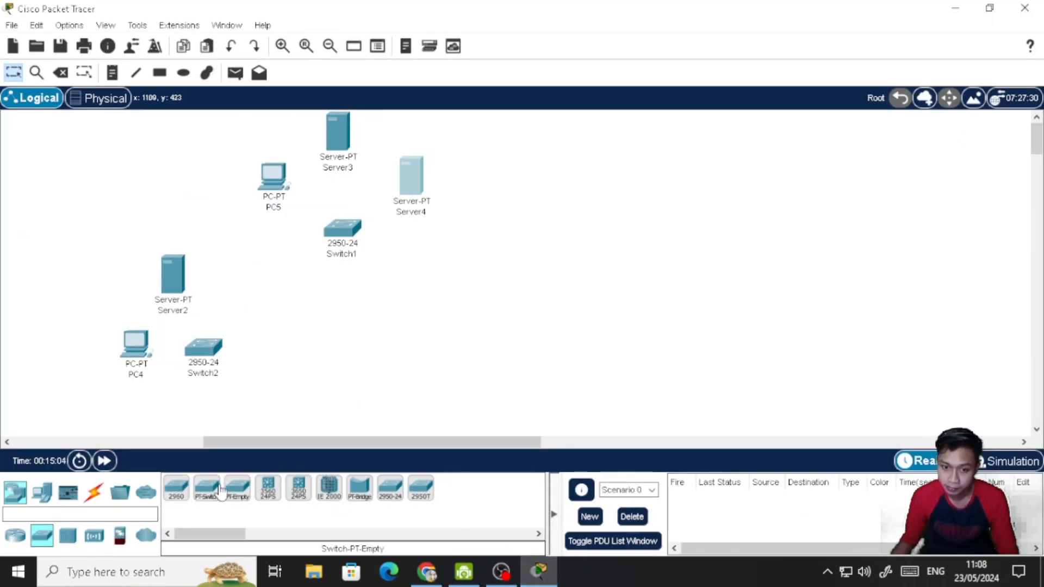
- Place an 1841 router below Switch1 and shift it slightly up toward the switch
left_click(15, 536)
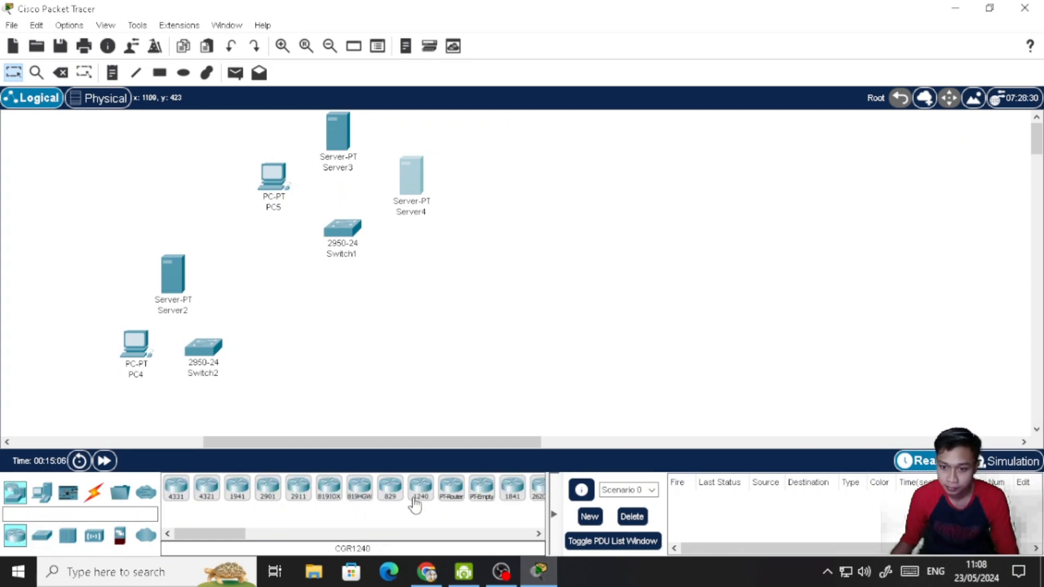
left_click_drag(238, 537, 255, 536)
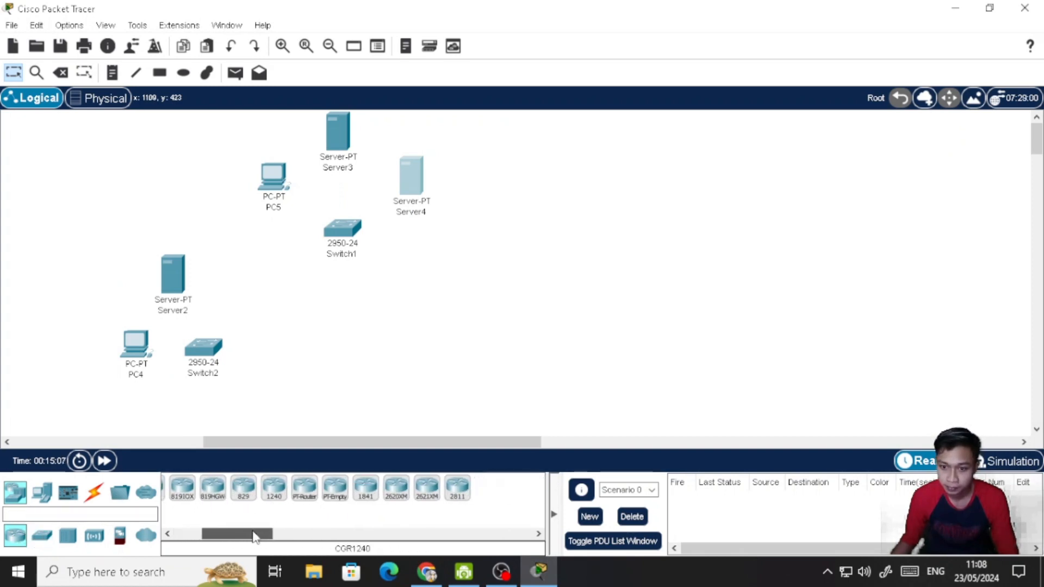
left_click(366, 488)
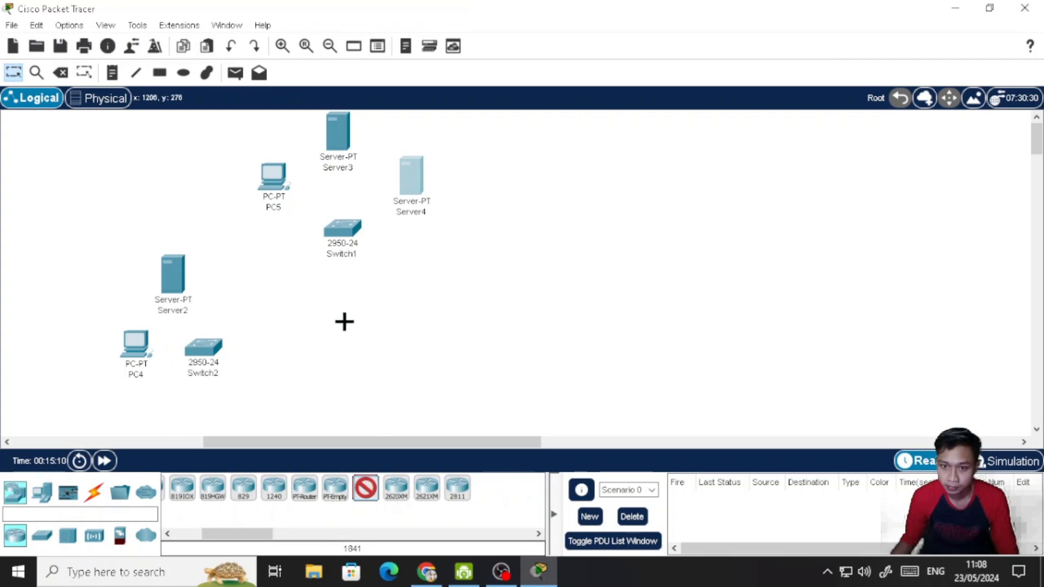
left_click(337, 316)
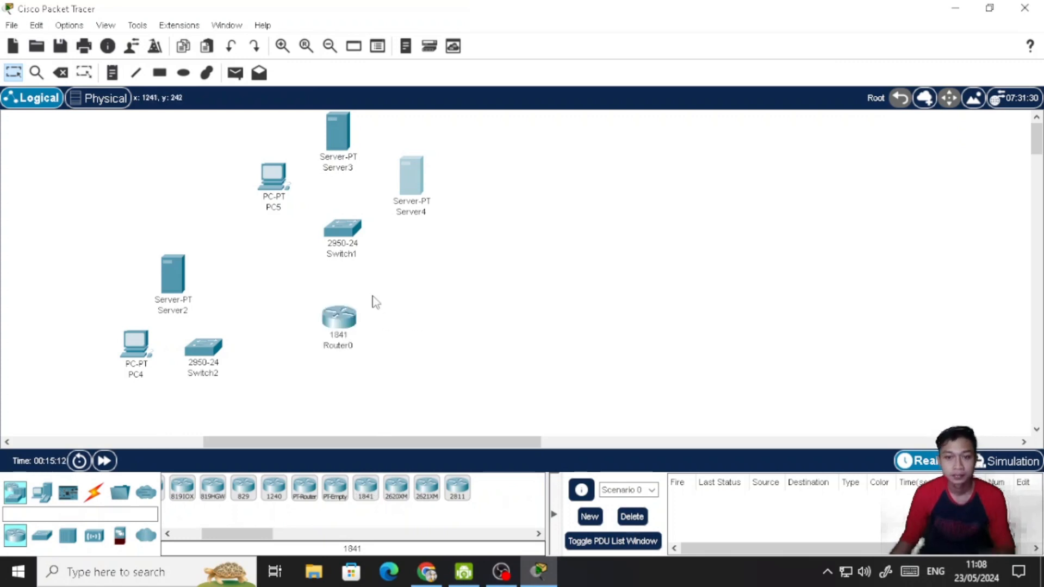
left_click_drag(343, 323, 345, 311)
left_click(435, 299)
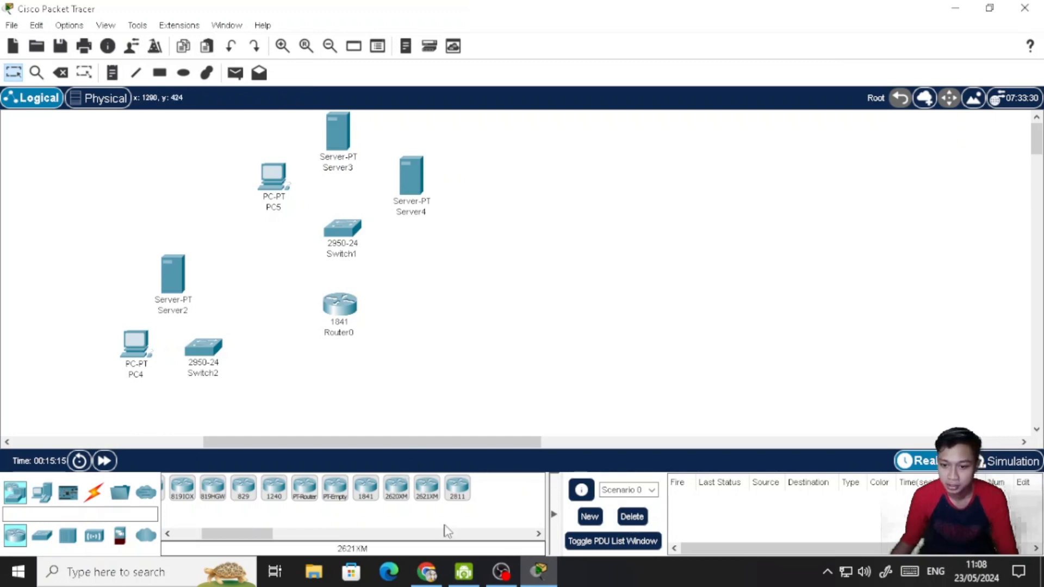
- Check the cabling in the browser's assignment diagram, and in Packet Tracer connect PC4 and Server2 to Switch2 with the automatic connection type
left_click(427, 572)
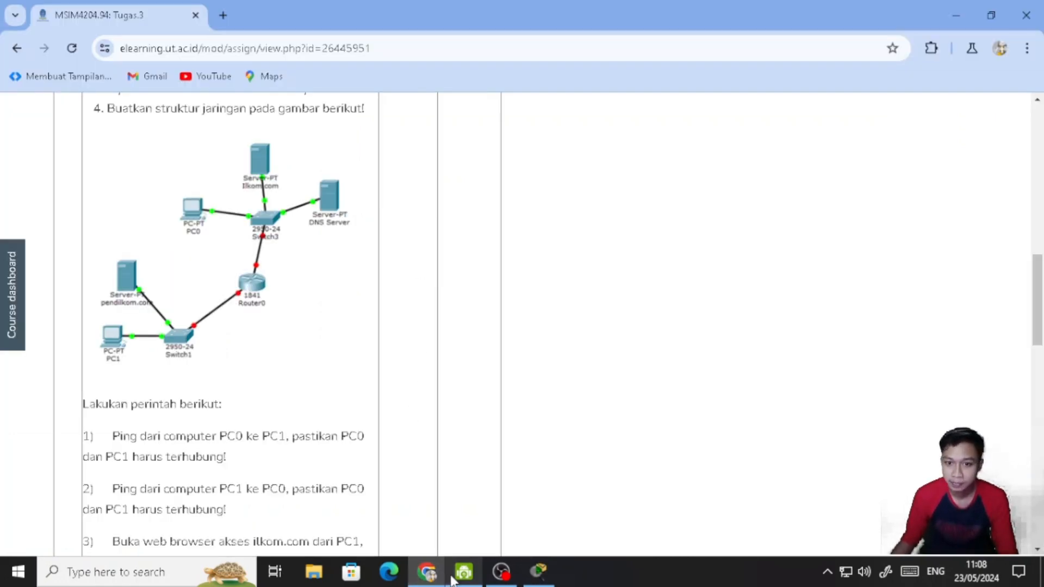
mouse_move(541, 577)
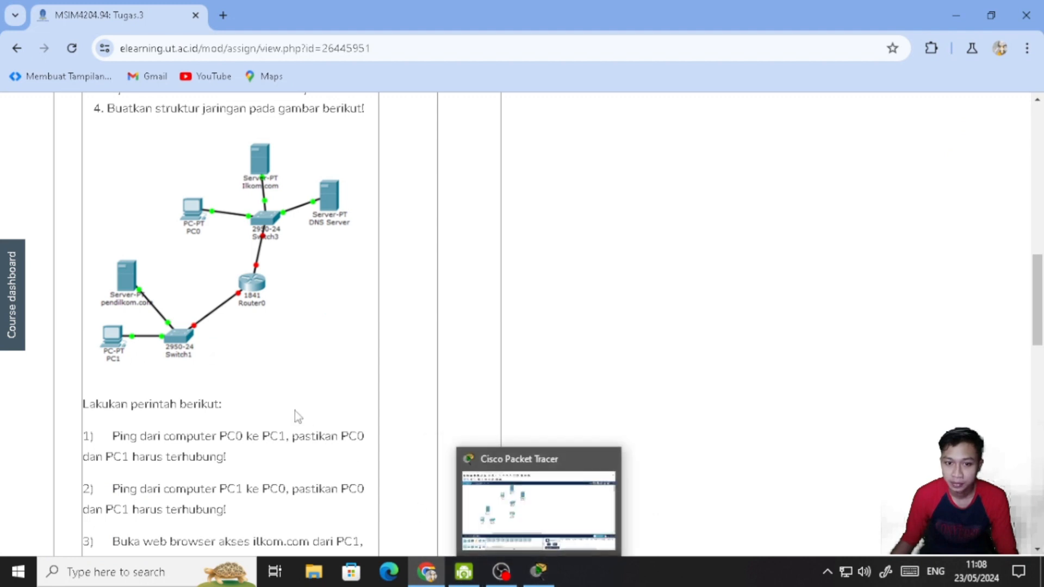
left_click(537, 571)
left_click(93, 492)
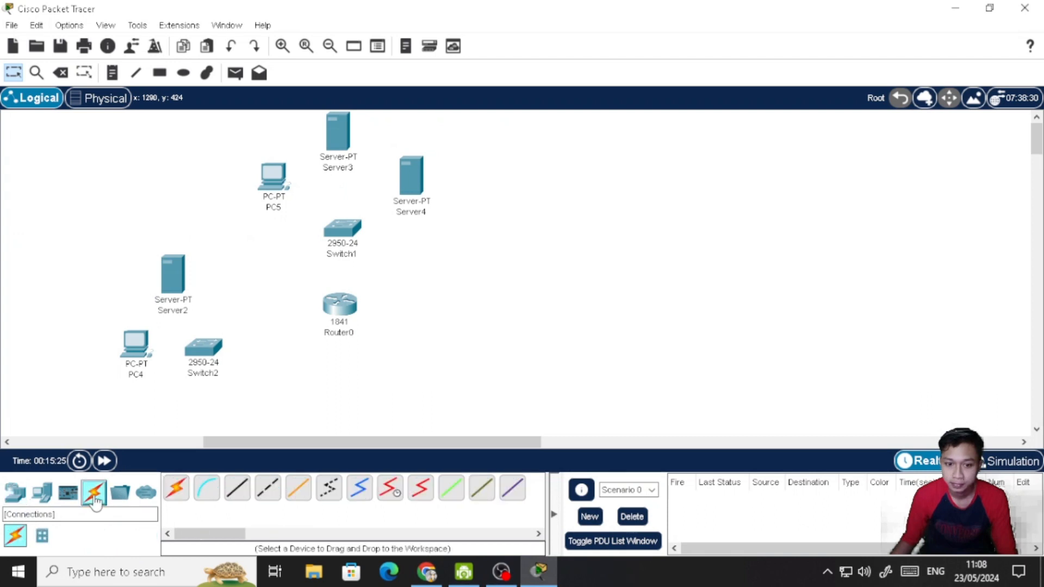
left_click(176, 488)
left_click(136, 345)
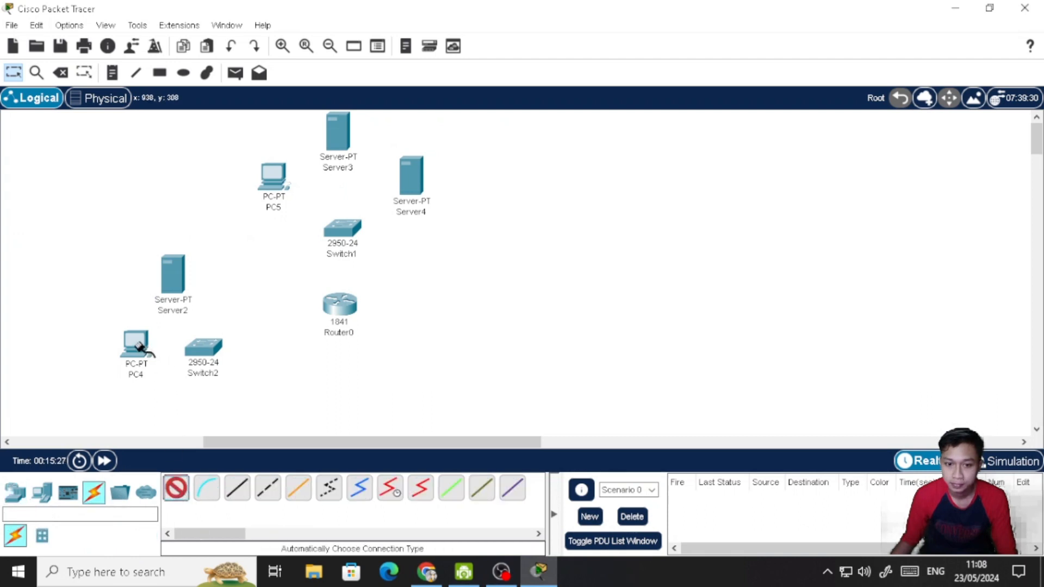
left_click(204, 347)
left_click(176, 488)
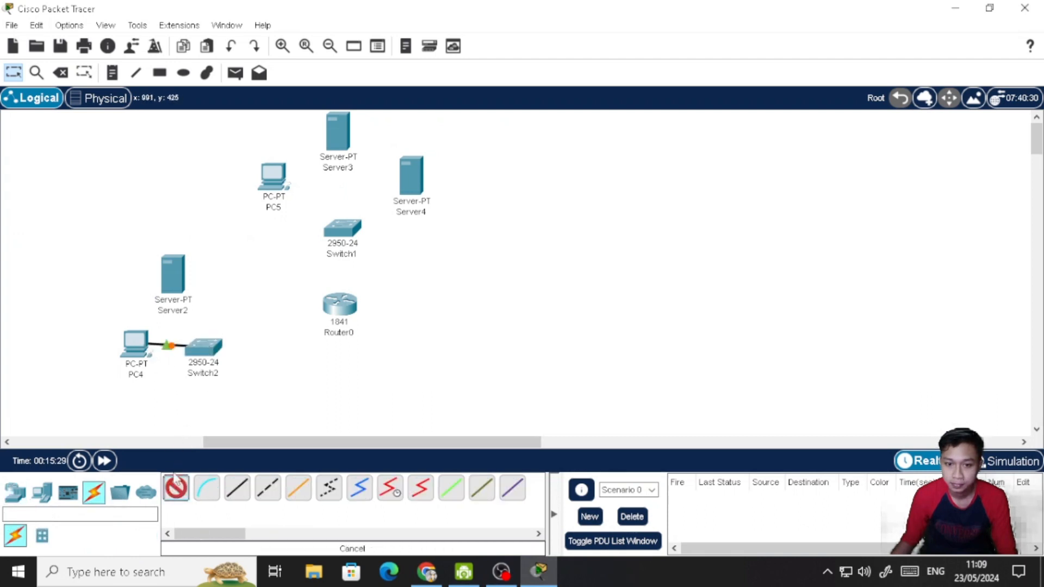
left_click(175, 274)
left_click(204, 347)
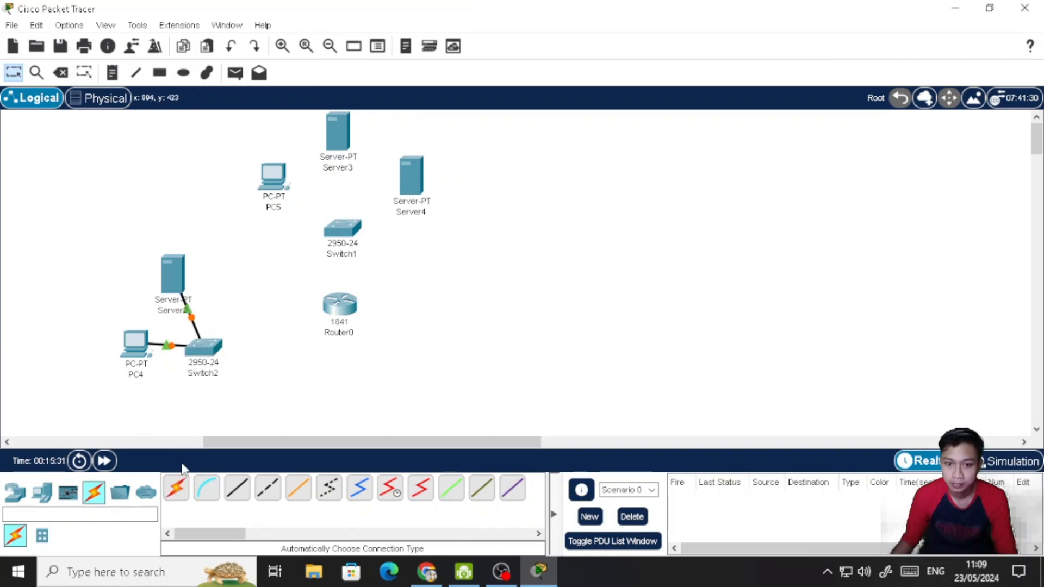
- Connect Router0 to both Switch2 and Switch1 using the automatic connection type
left_click(176, 488)
left_click(202, 347)
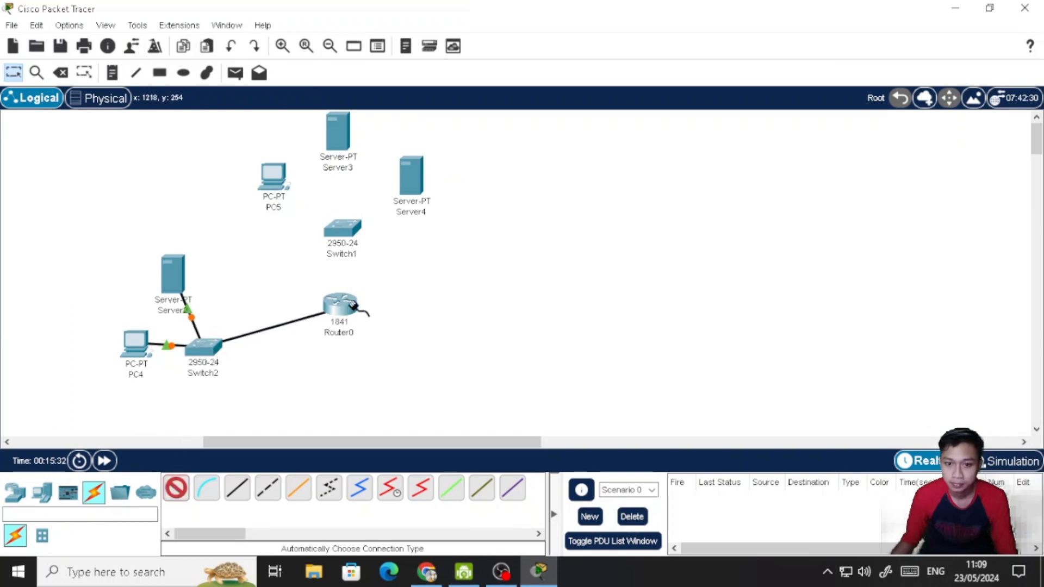
left_click(340, 305)
left_click(175, 488)
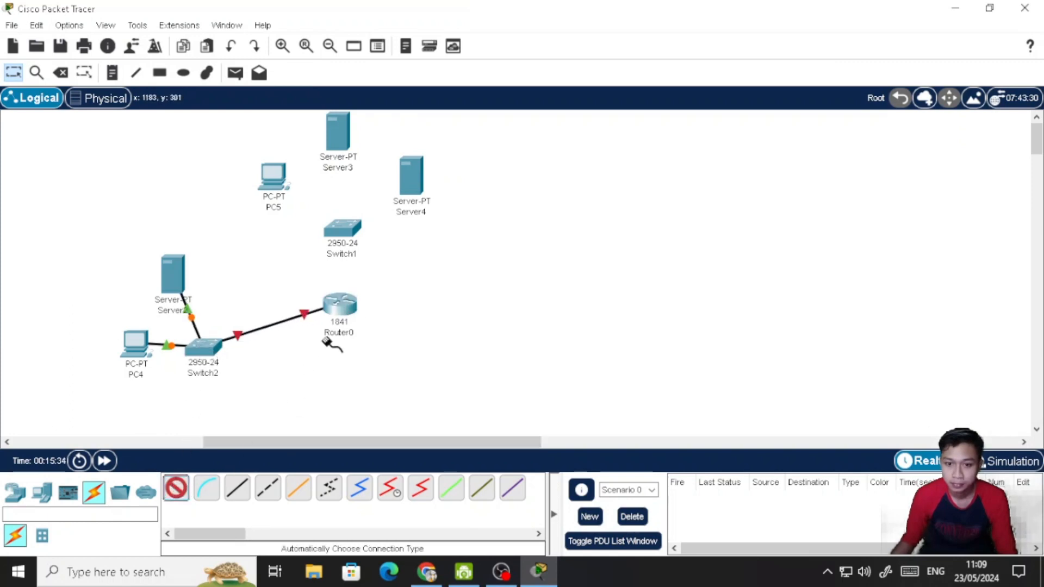
left_click(340, 305)
left_click(343, 225)
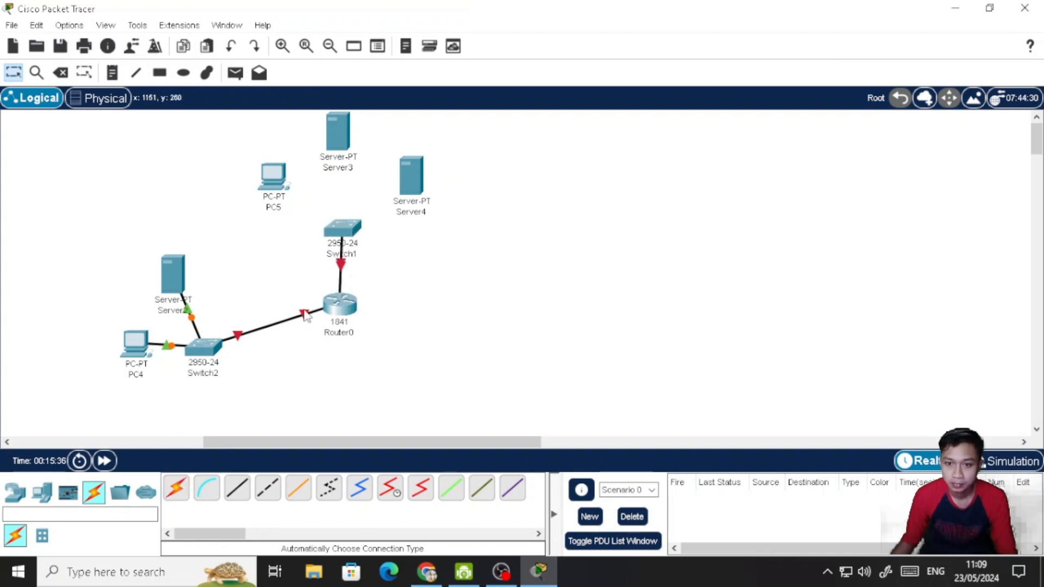
- Connect PC5, Server3 and Server4 to Switch1 using the automatic connection type
left_click(176, 488)
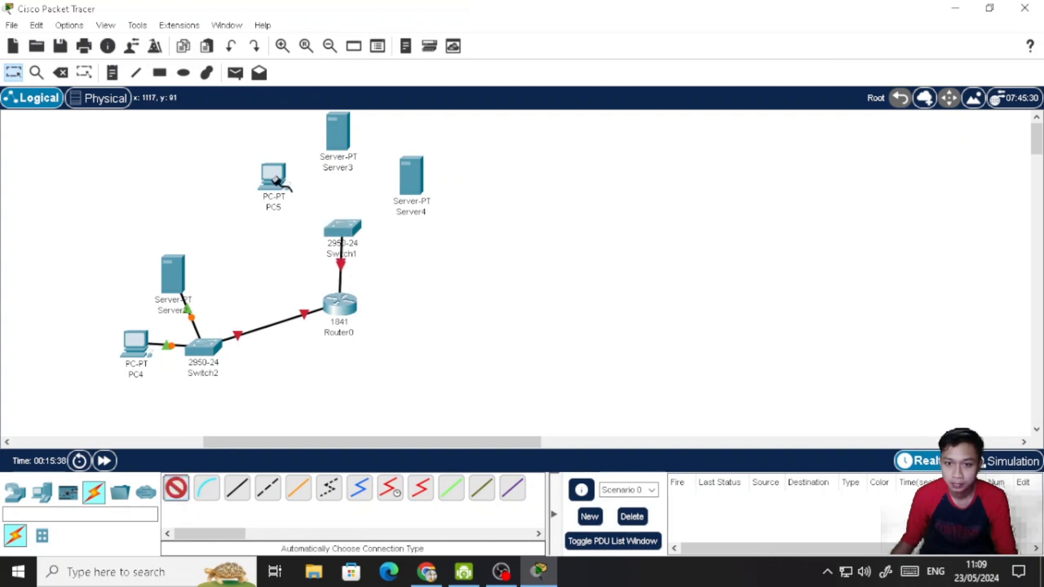
left_click(273, 177)
left_click(342, 226)
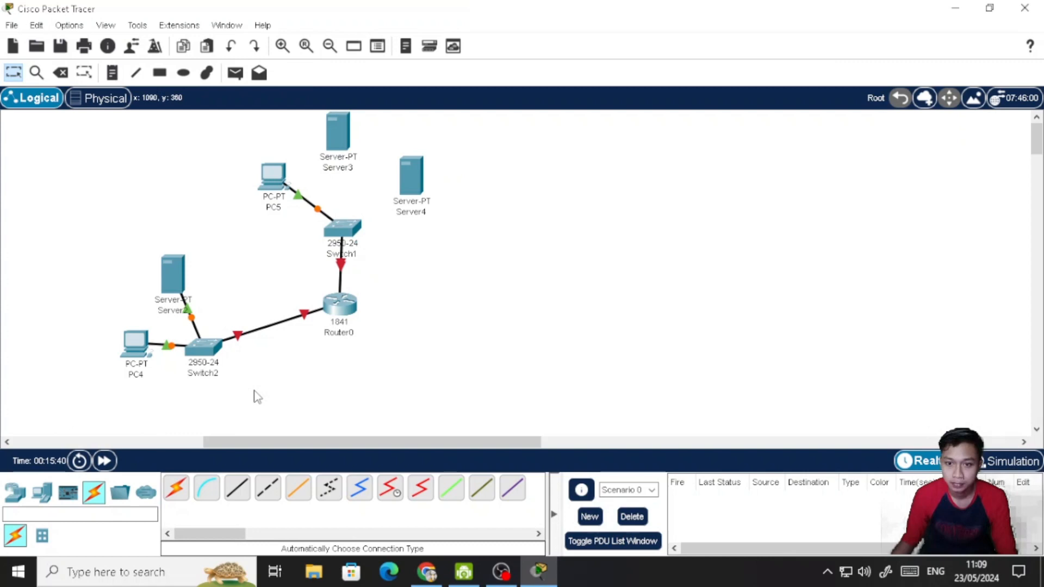
left_click(175, 488)
left_click(339, 130)
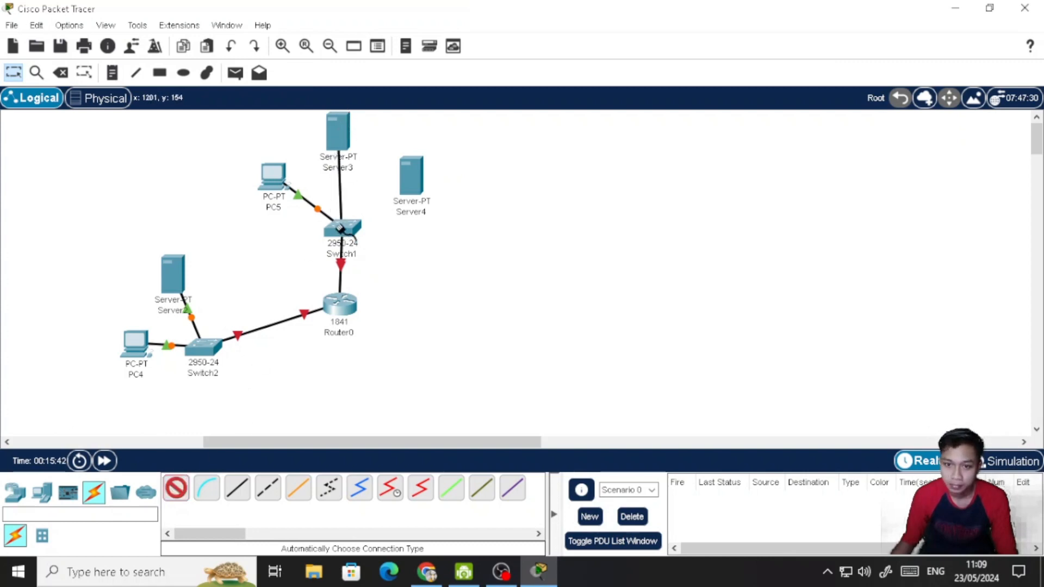
left_click(341, 227)
left_click(176, 488)
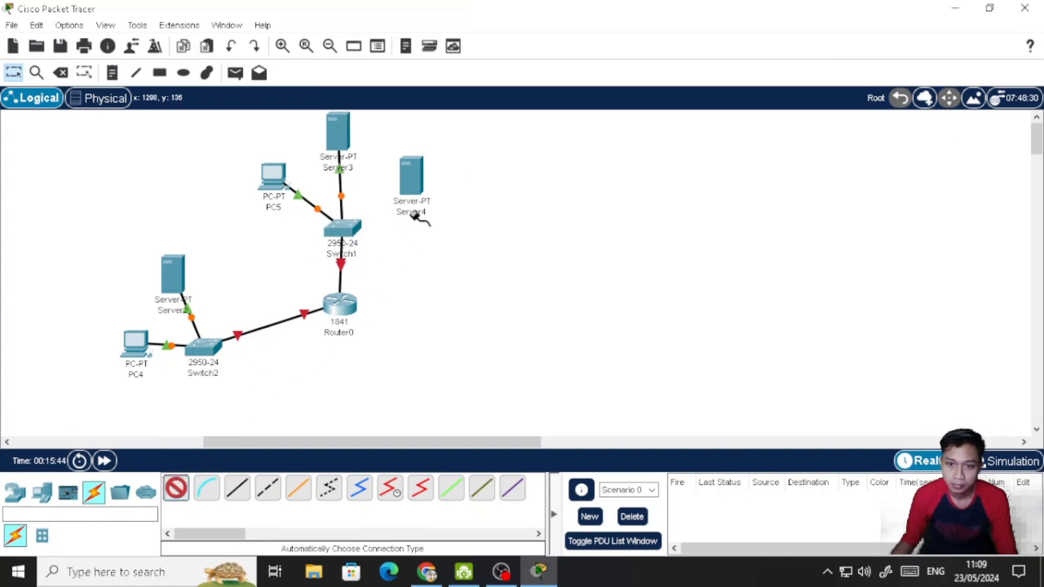
left_click(411, 173)
left_click(347, 233)
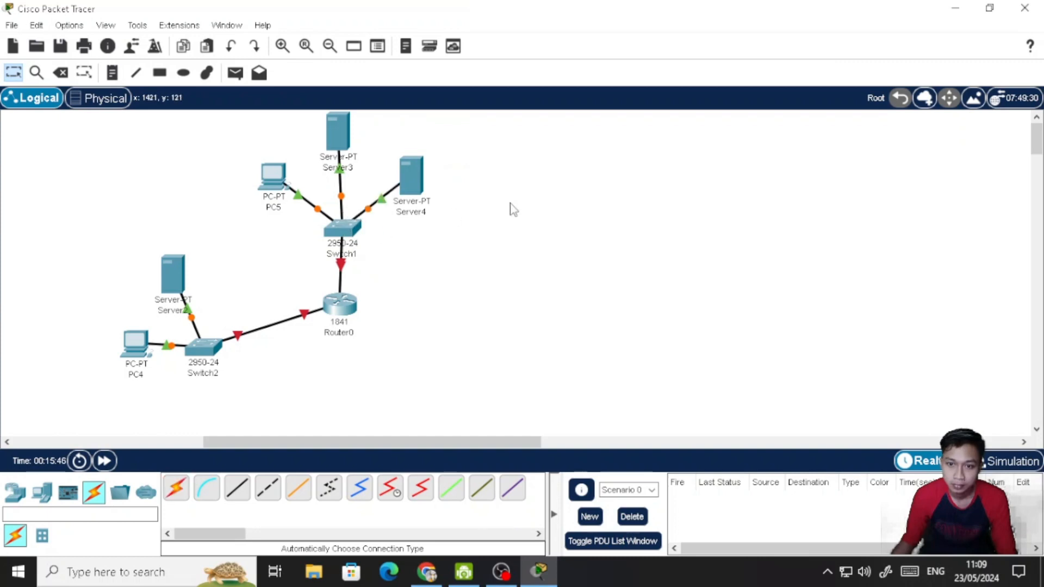
- Check the server names in the browser's assignment diagram and, back in Packet Tracer, rename Server3 as ilkom.com
left_click(351, 168)
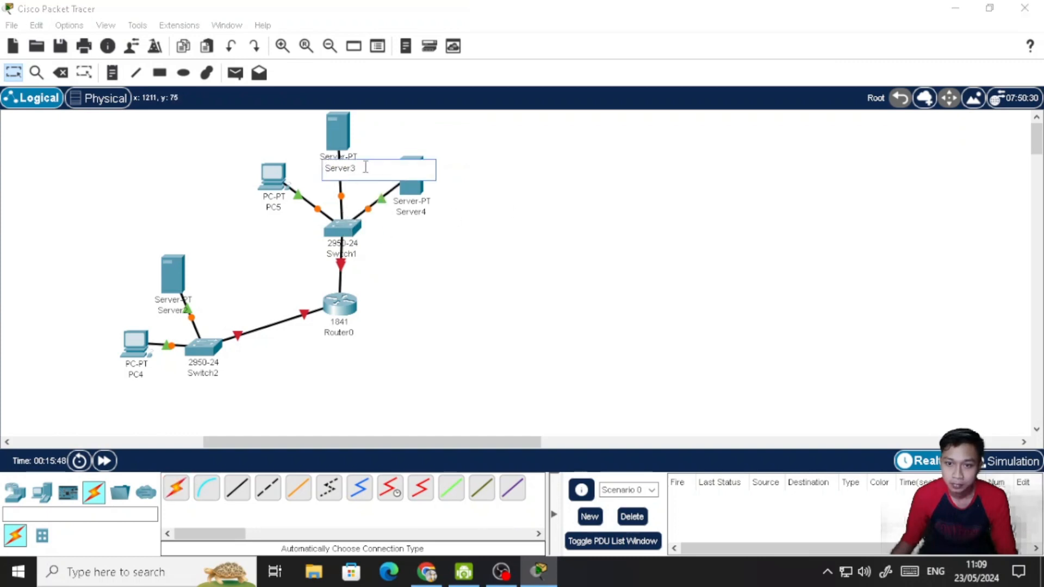
left_click(426, 572)
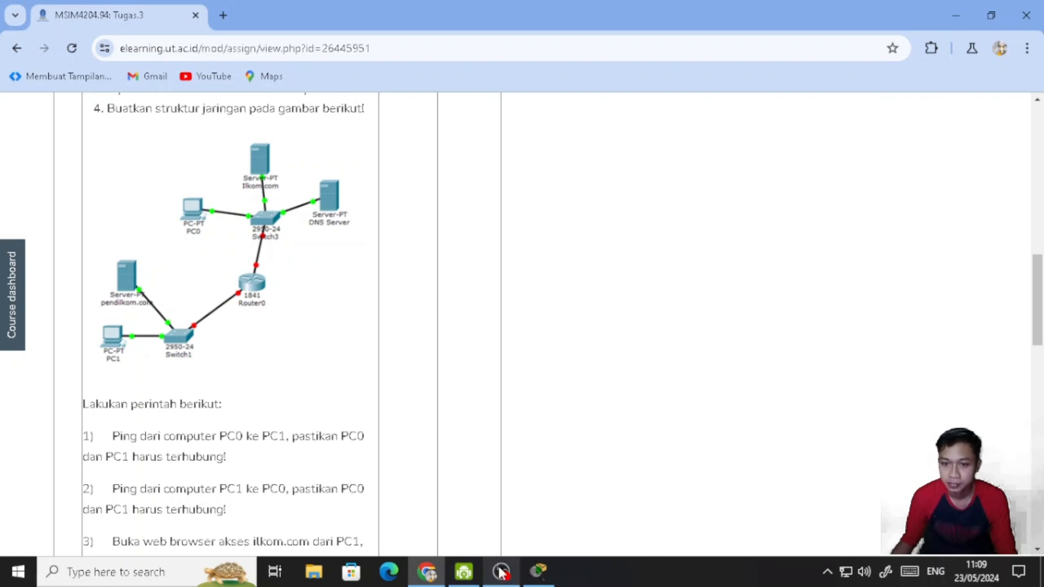
left_click(538, 572)
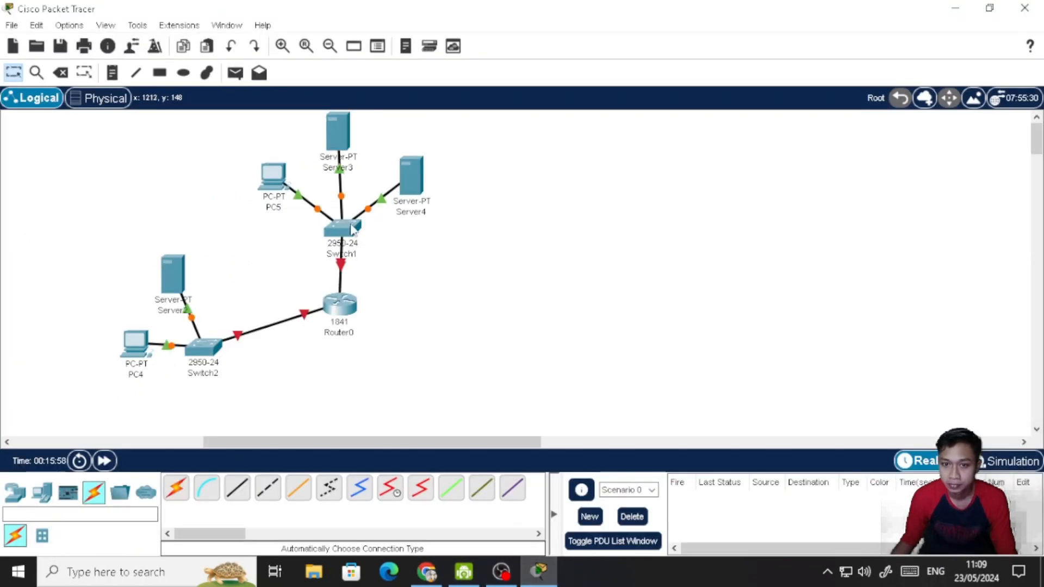
left_click(350, 169)
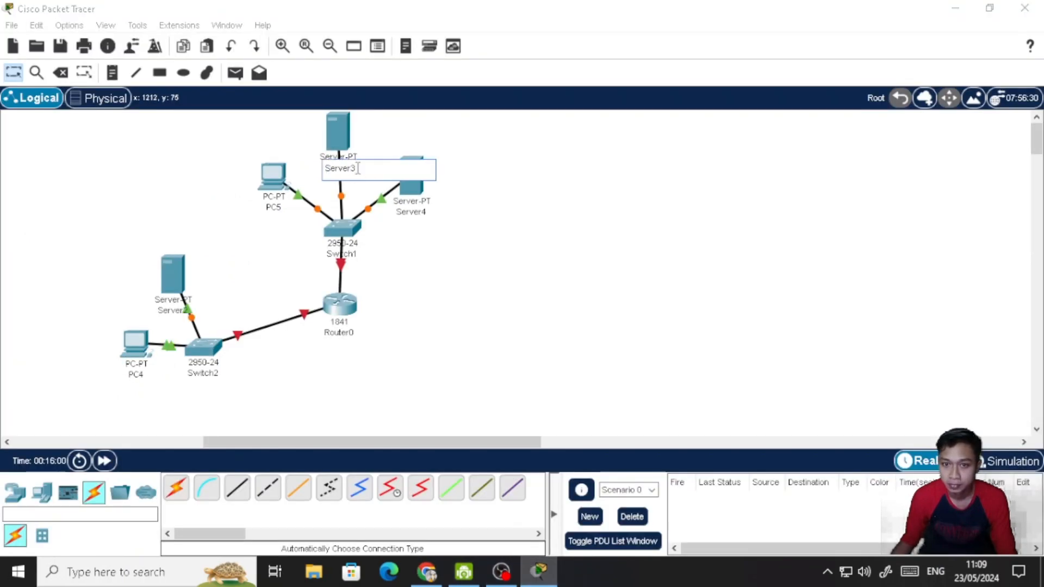
left_click_drag(358, 169, 320, 169)
type("ilkom")
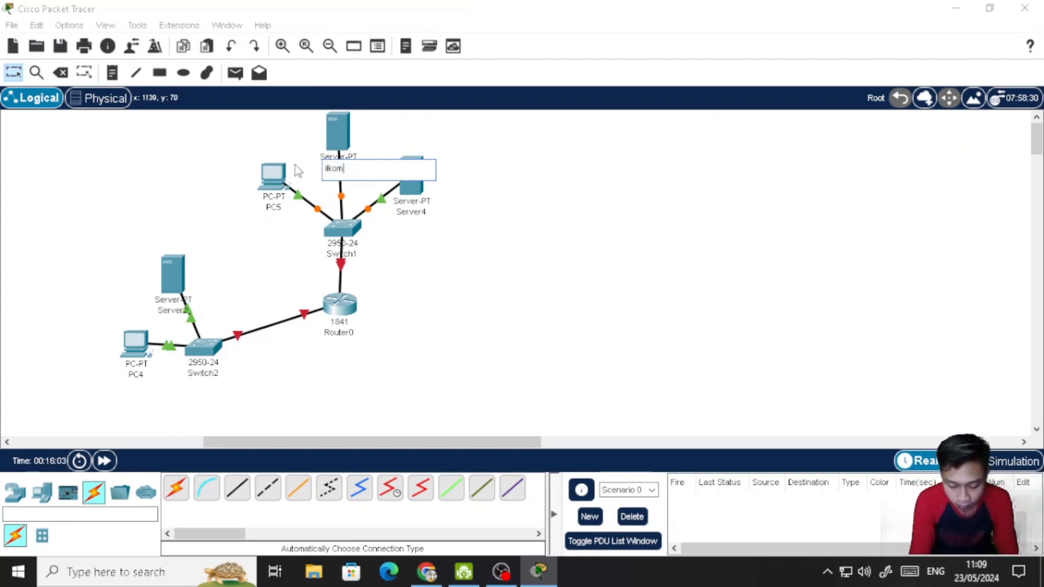
type(".com")
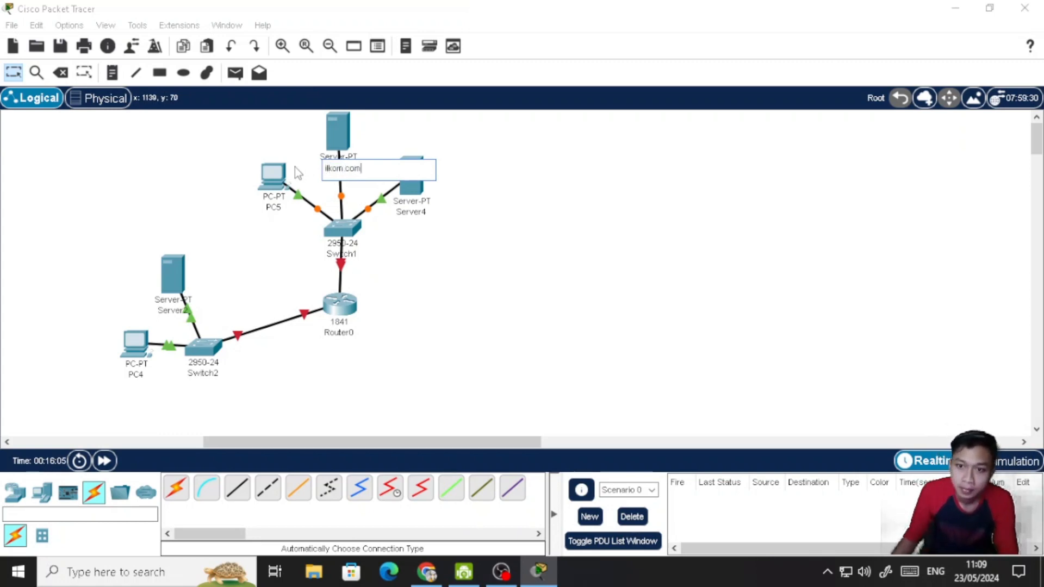
- Rename Server2 as pendidikan.com and Server4 as DNS Server
left_click(175, 311)
left_click_drag(195, 312, 133, 311)
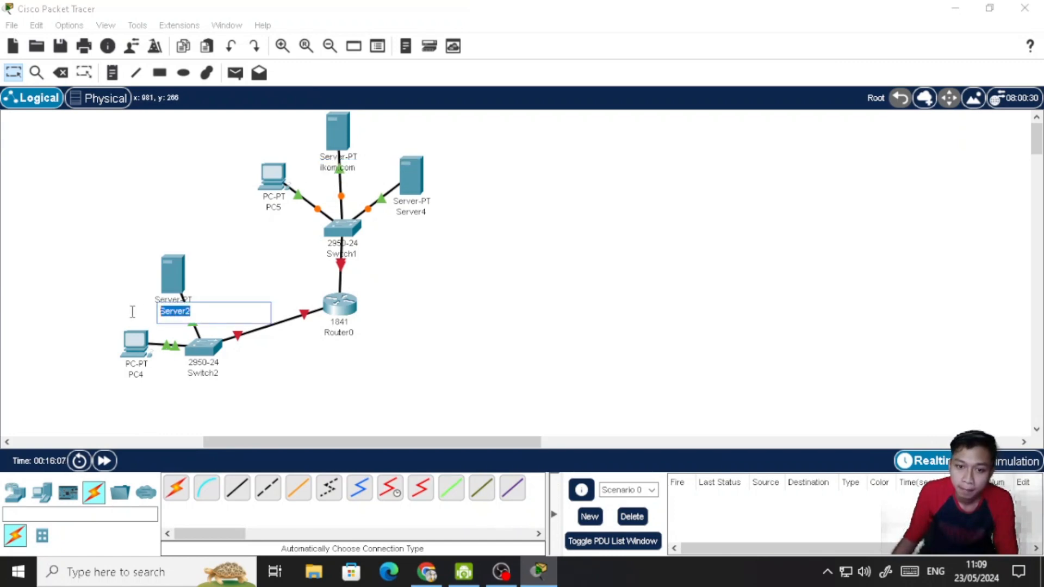
type("pendidikan.com")
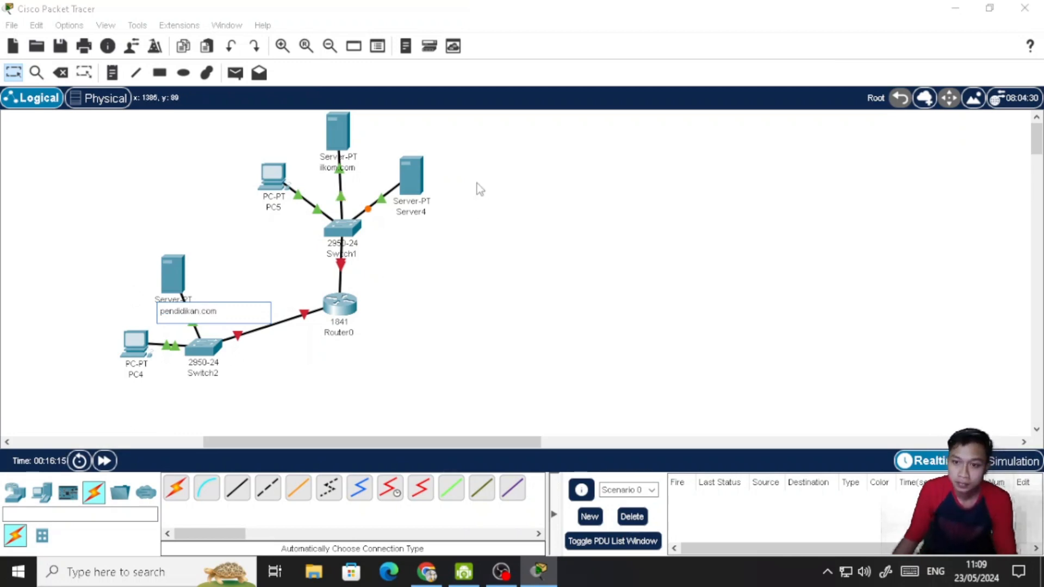
left_click(416, 212)
left_click_drag(427, 217, 368, 204)
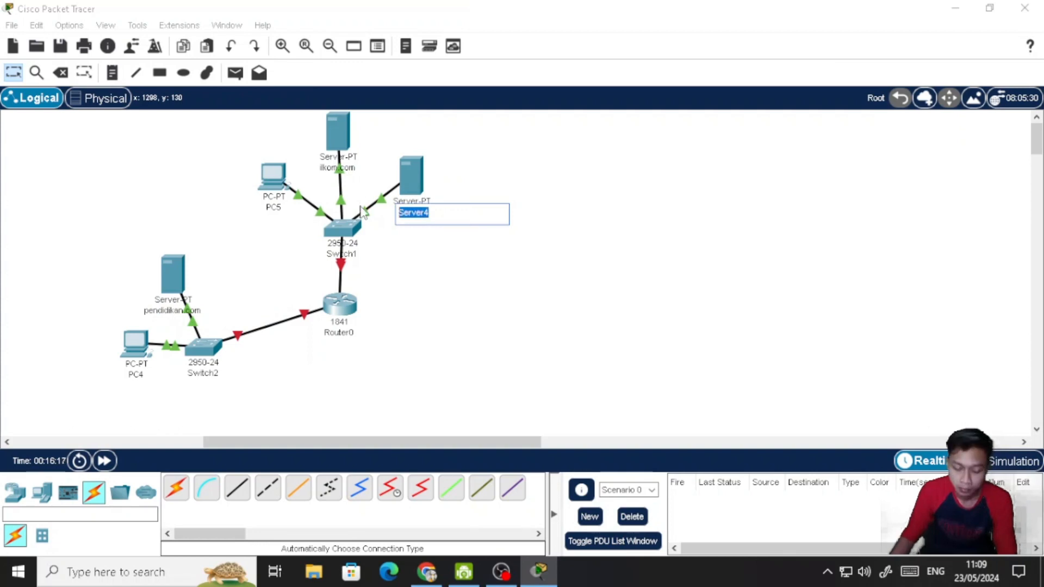
type("DNS")
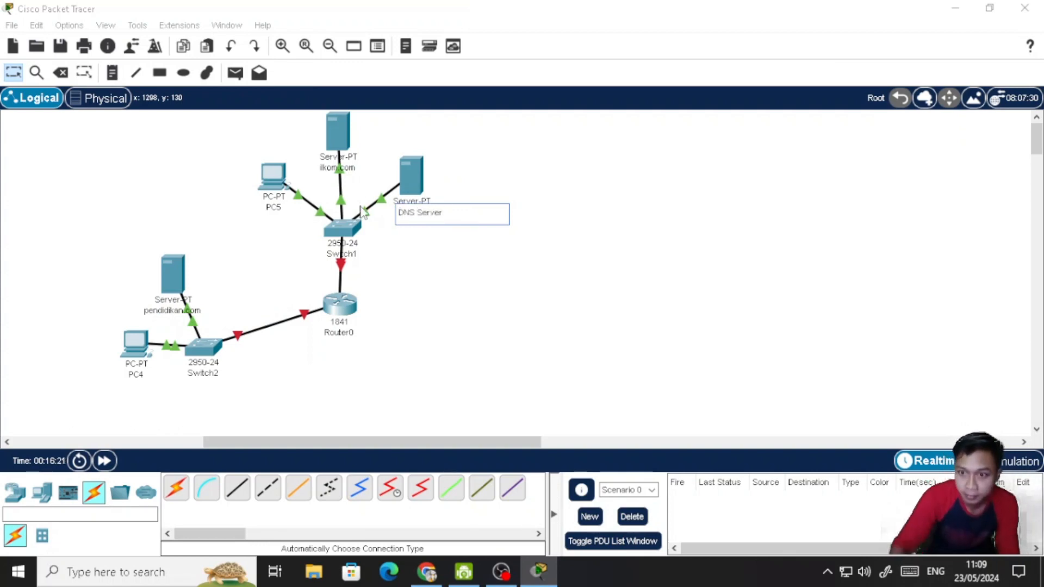
left_click(481, 351)
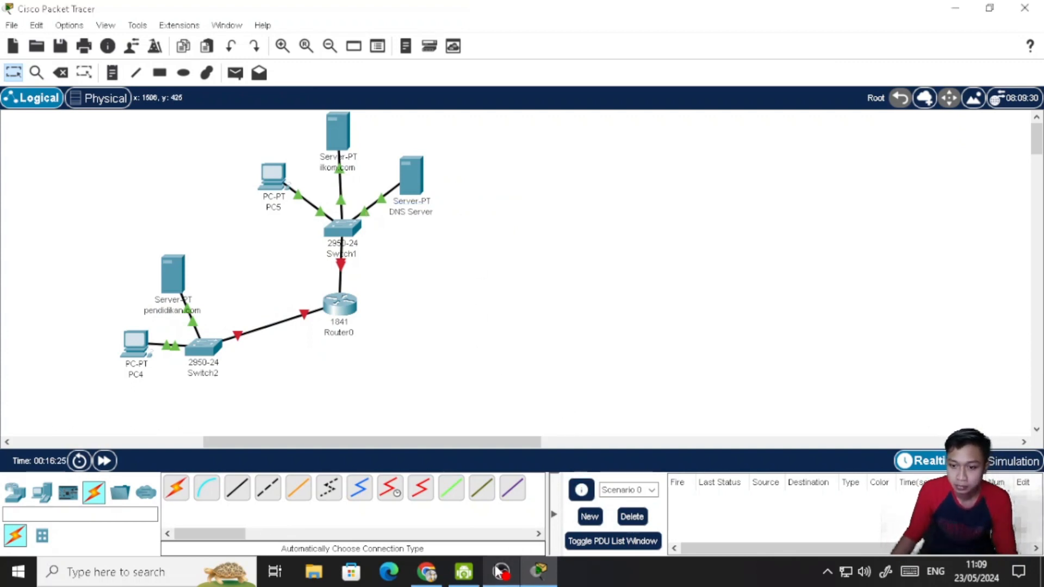
- Compare the topology with the browser's assignment diagram and, back in Packet Tracer, move Switch2 slightly up and away from PC4
left_click(427, 571)
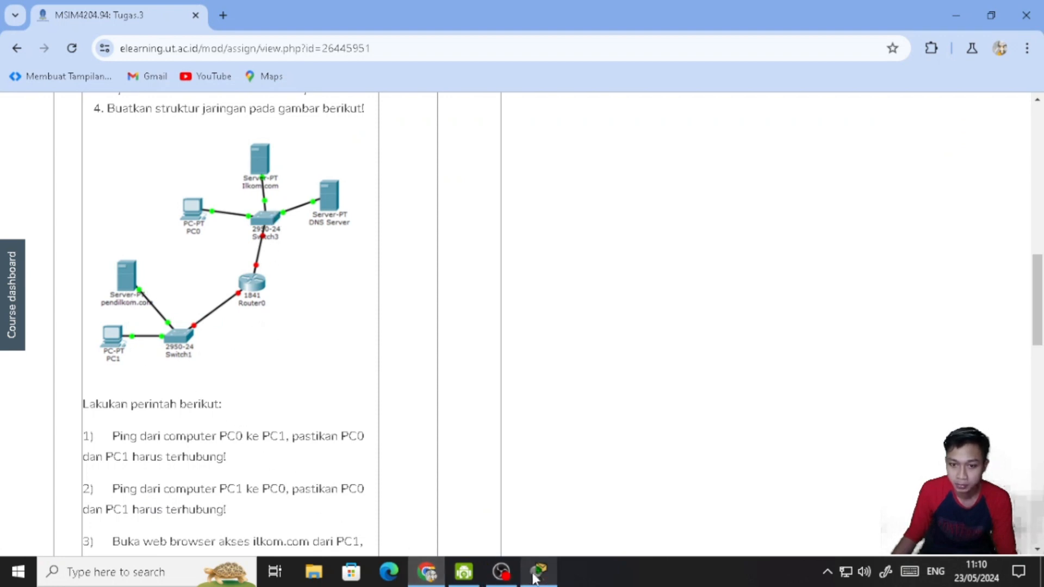
left_click(550, 578)
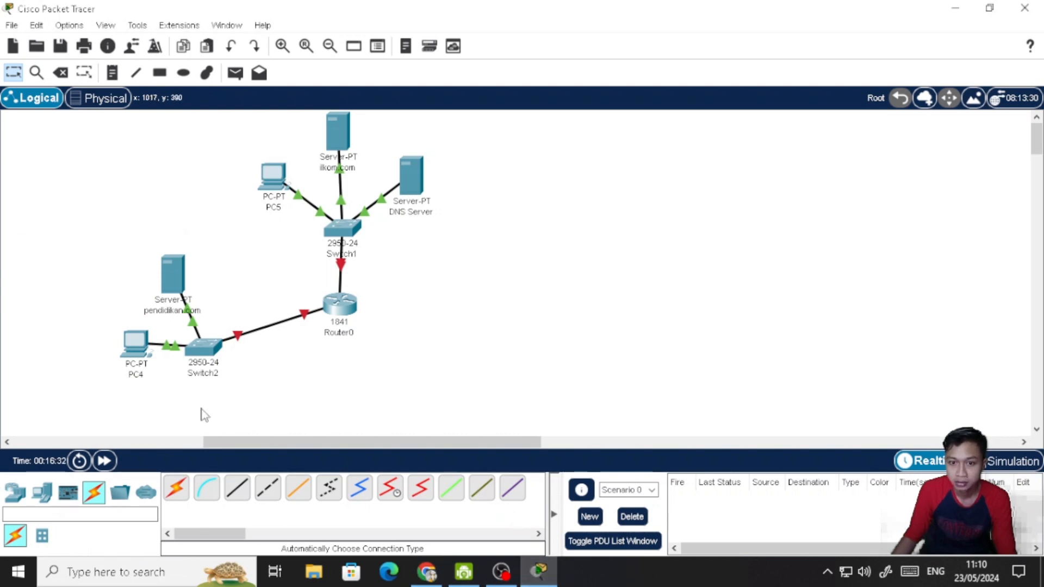
left_click_drag(205, 348, 218, 342)
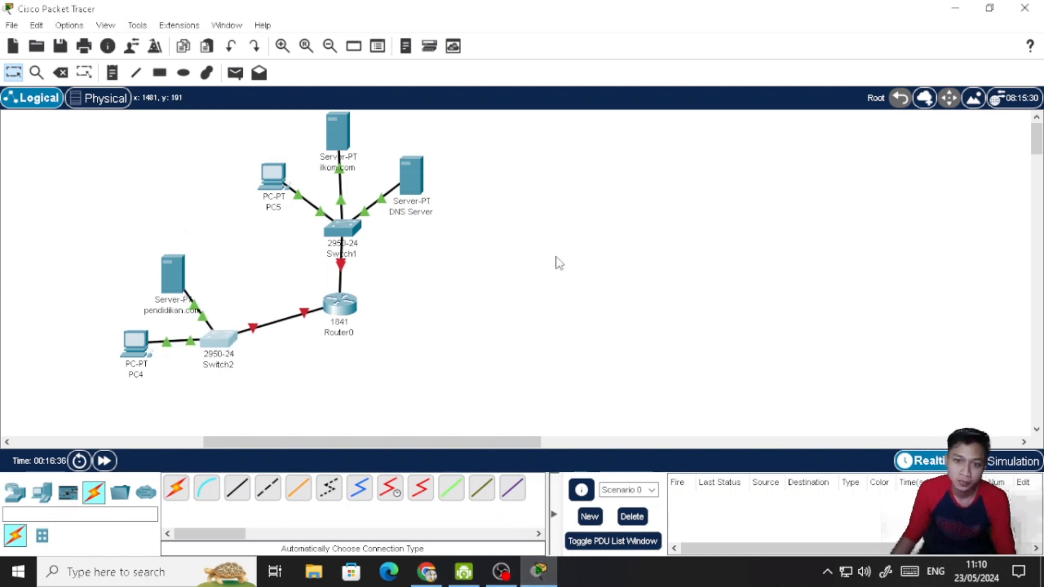
- Assign Router0's FastEthernet0/0 interface the IPv4 address 192.168.1.1 with subnet mask 255.255.255.0
left_click(345, 298)
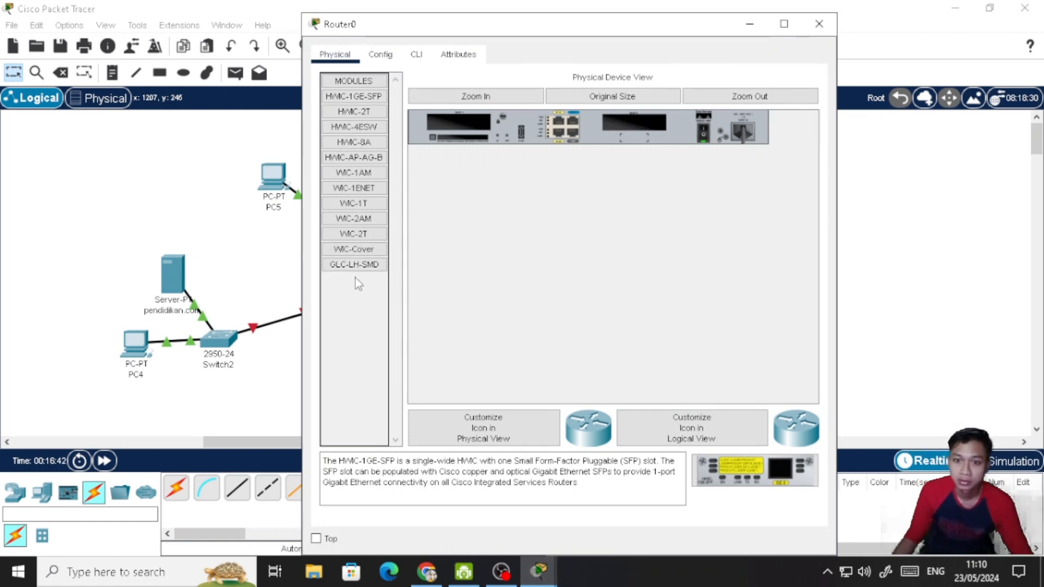
left_click(381, 55)
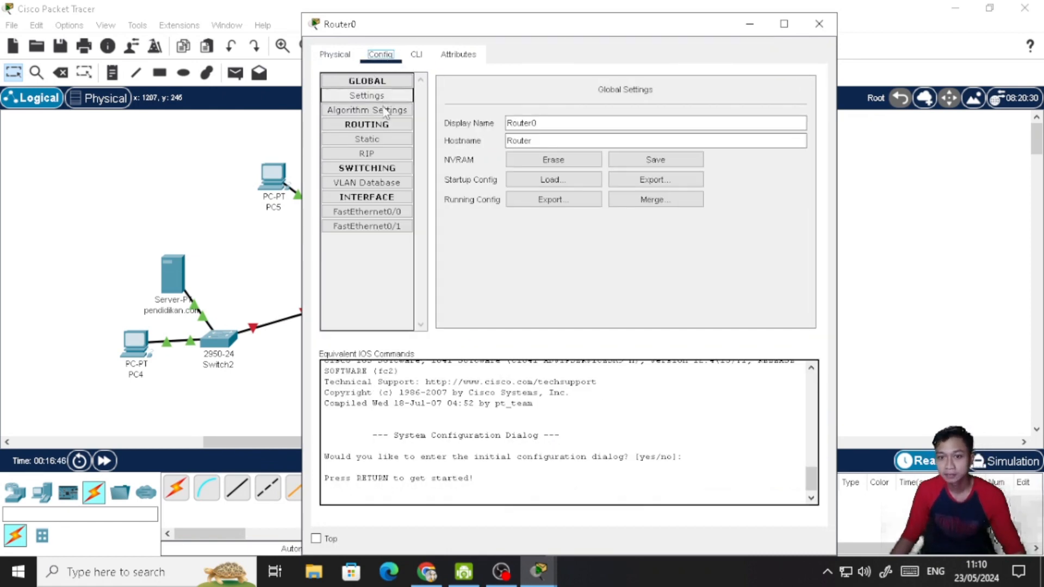
left_click(379, 217)
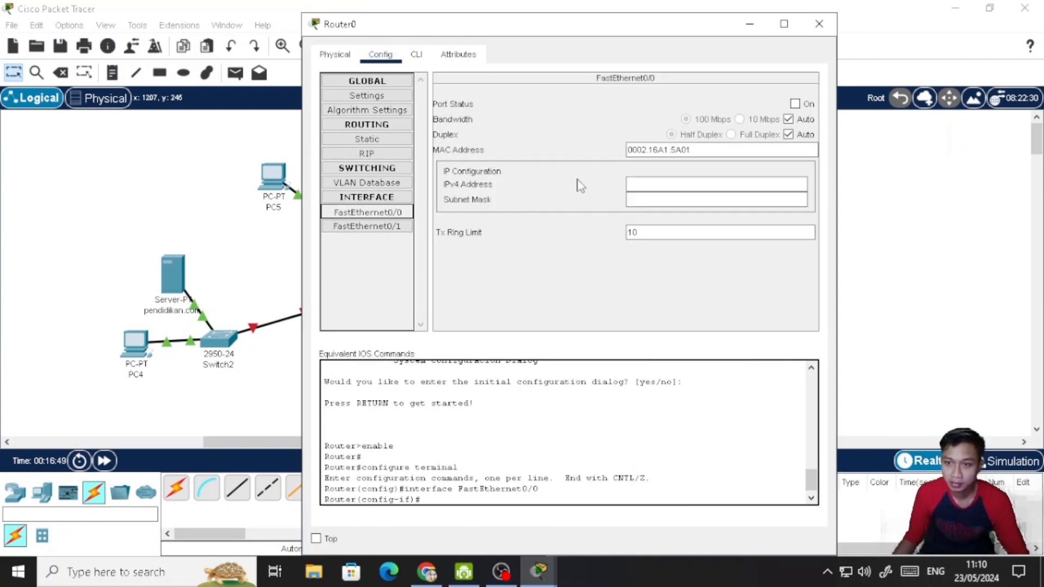
left_click(647, 185)
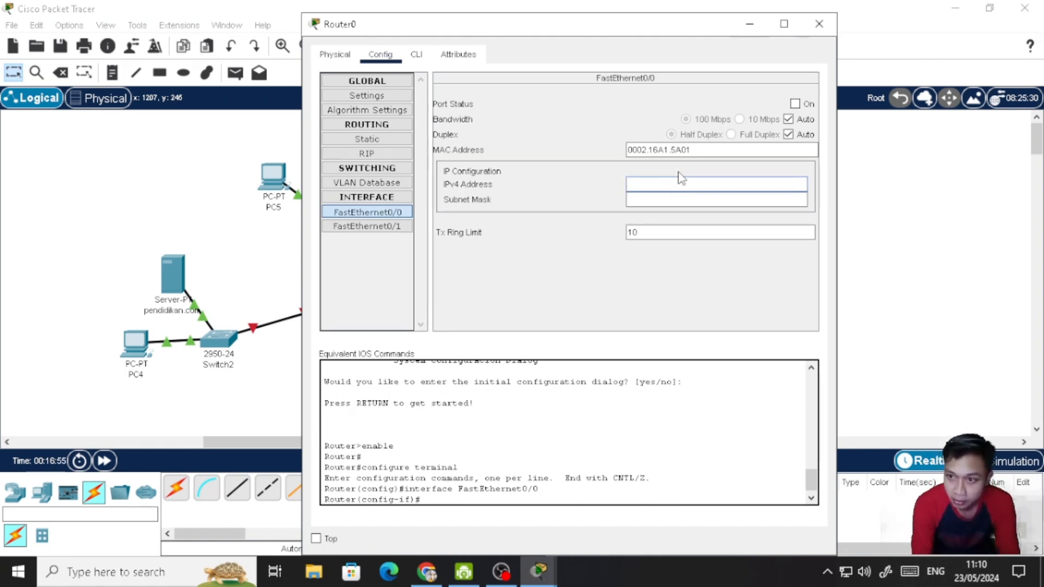
type("192.168.1.1")
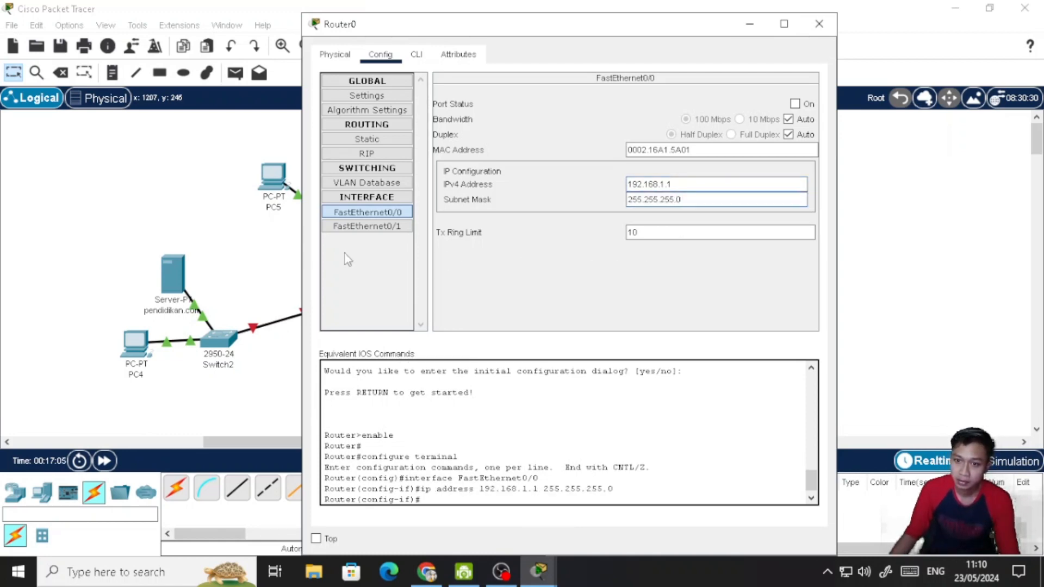
- Assign Router0's FastEthernet0/1 interface the address 192.168.2.1 with mask 255.255.255.0, review both interfaces and close the router's settings
left_click(366, 227)
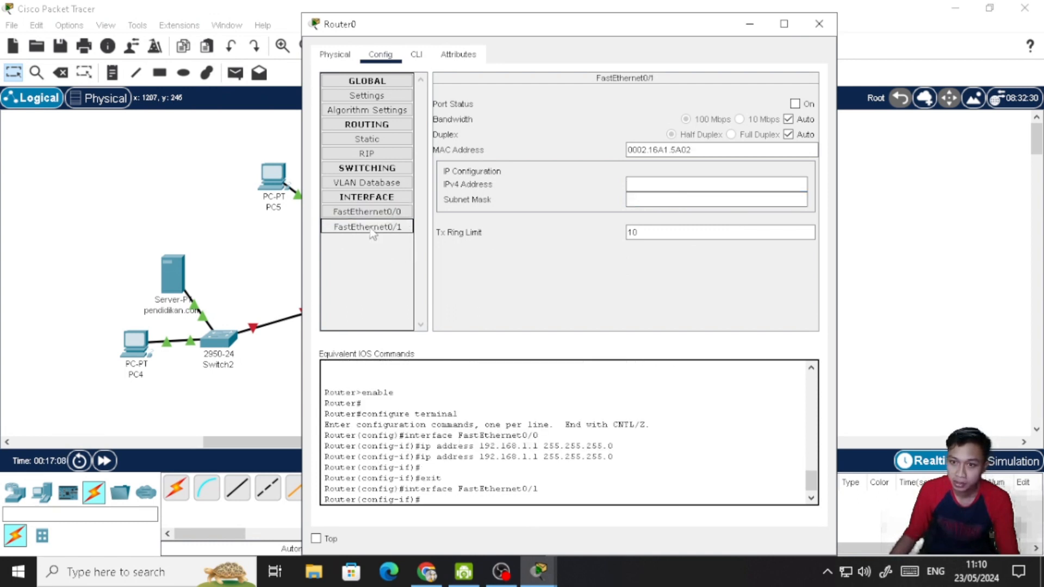
left_click(651, 184)
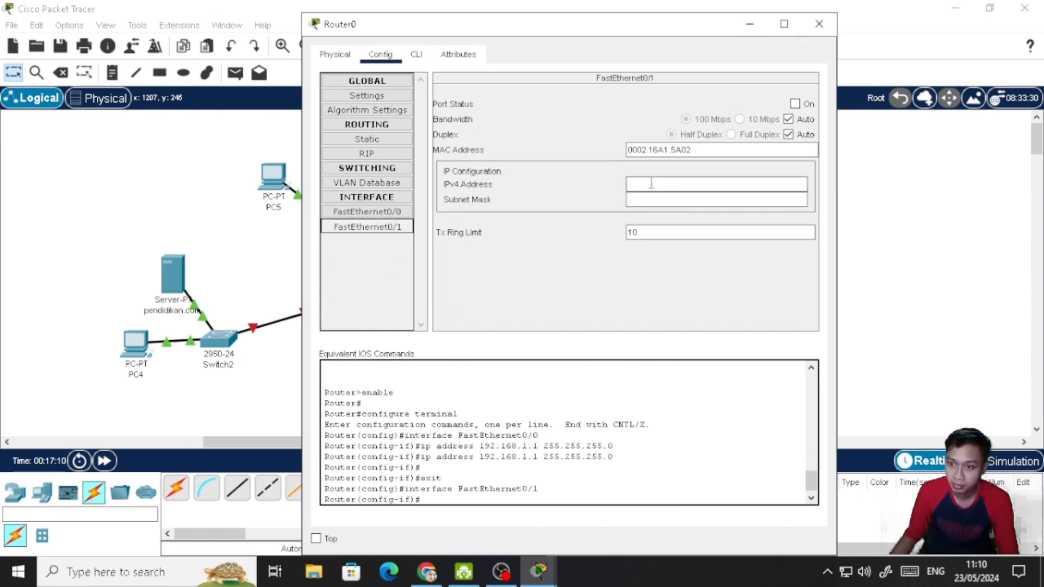
left_click(657, 183)
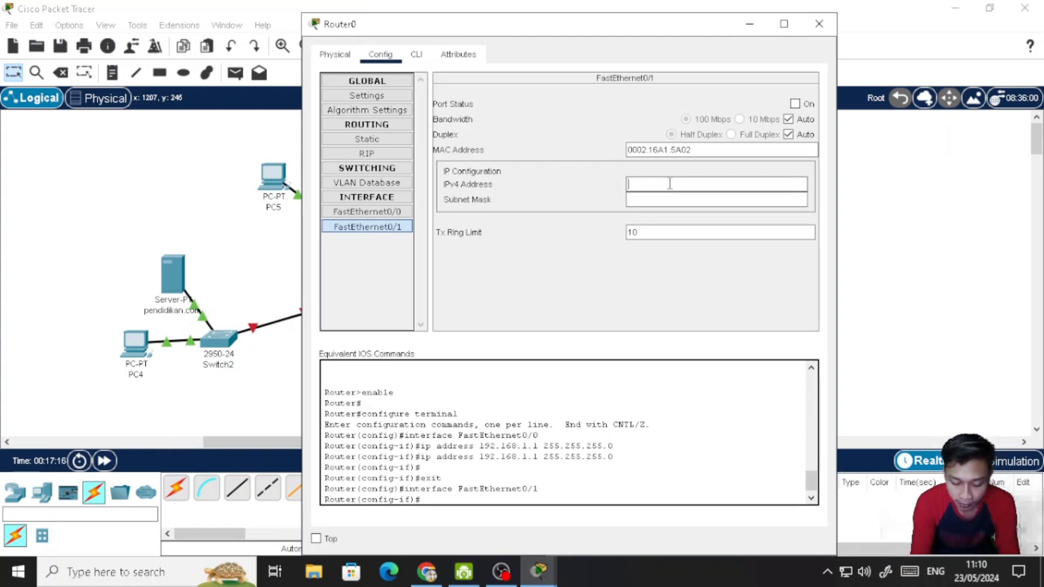
type("192")
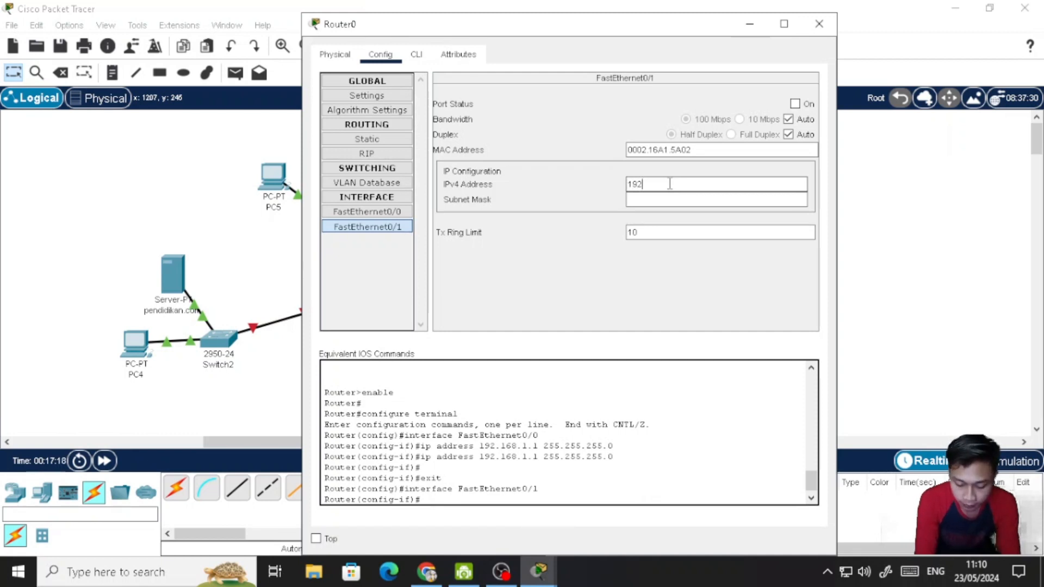
type(".168.2.1")
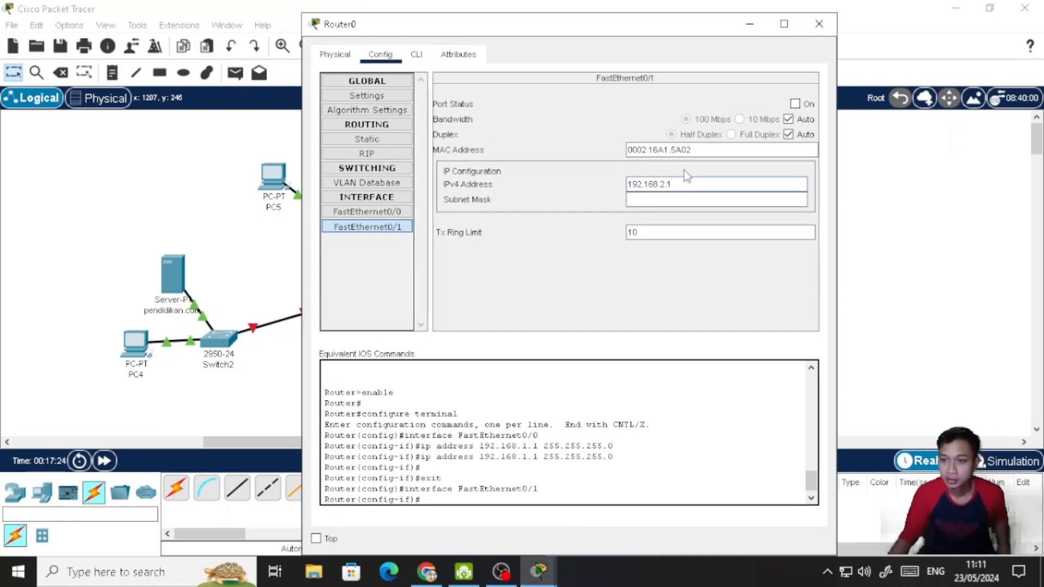
left_click(690, 257)
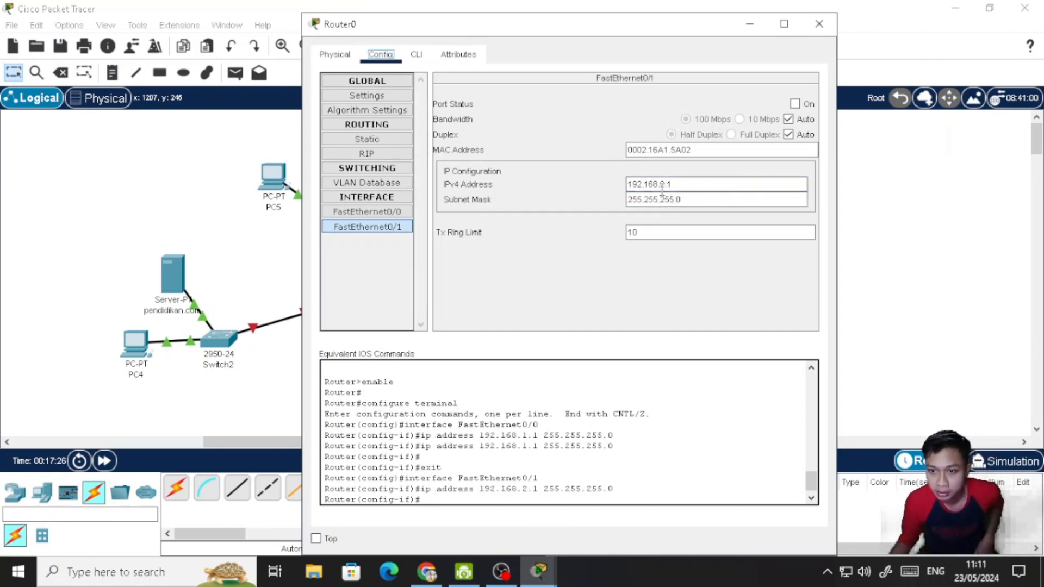
left_click(376, 212)
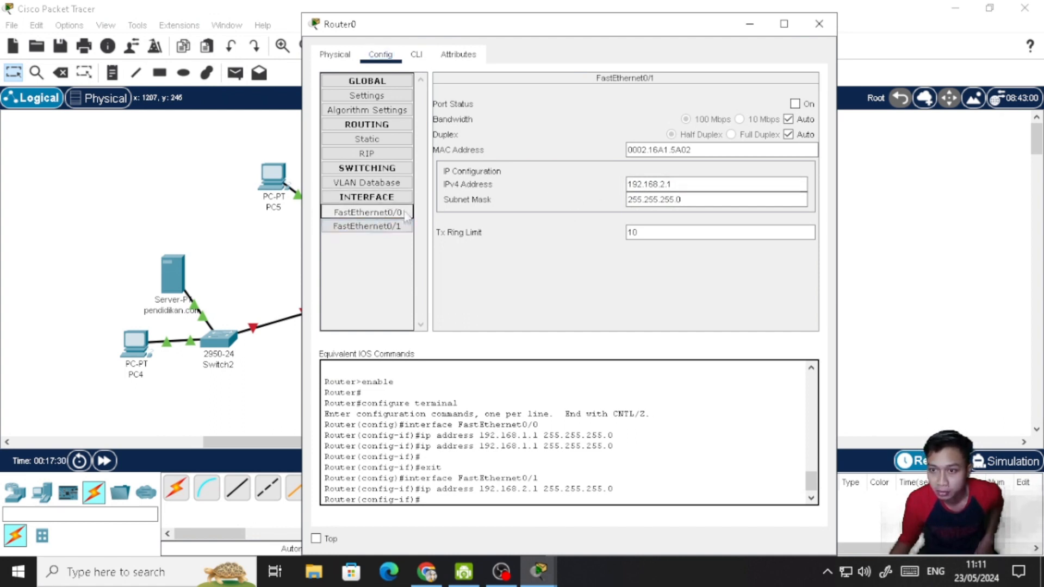
left_click(381, 227)
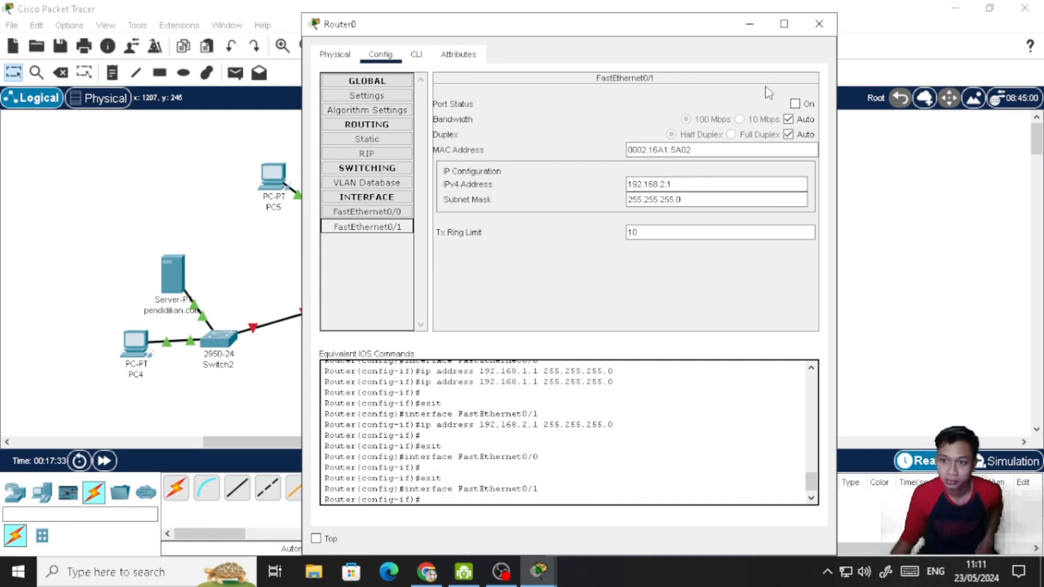
left_click(820, 24)
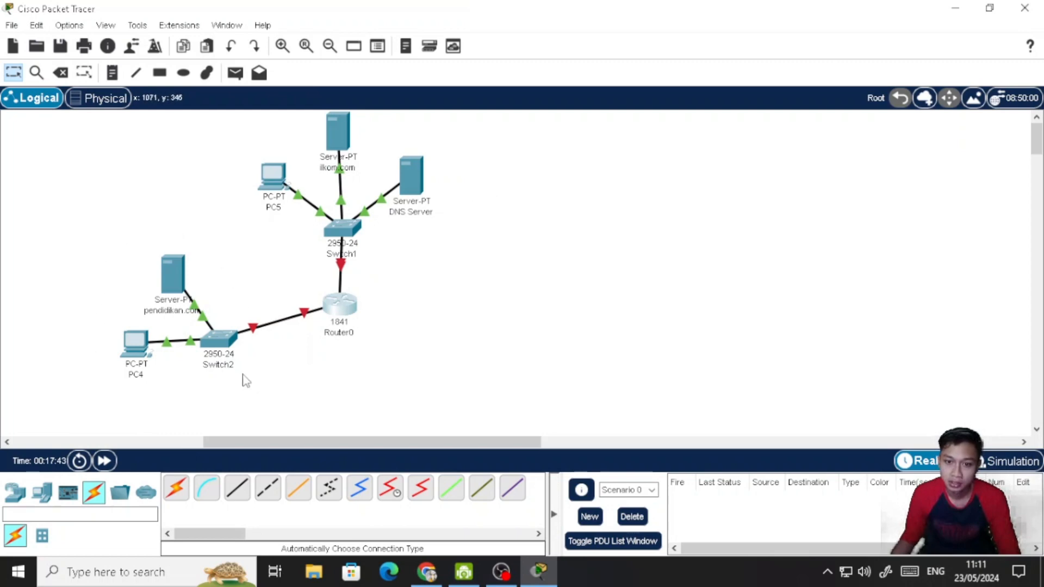
- Give PC4 the static IPv4 address 192.168.1.5 with subnet mask 255.255.255.0 and close its configuration
left_click(135, 352)
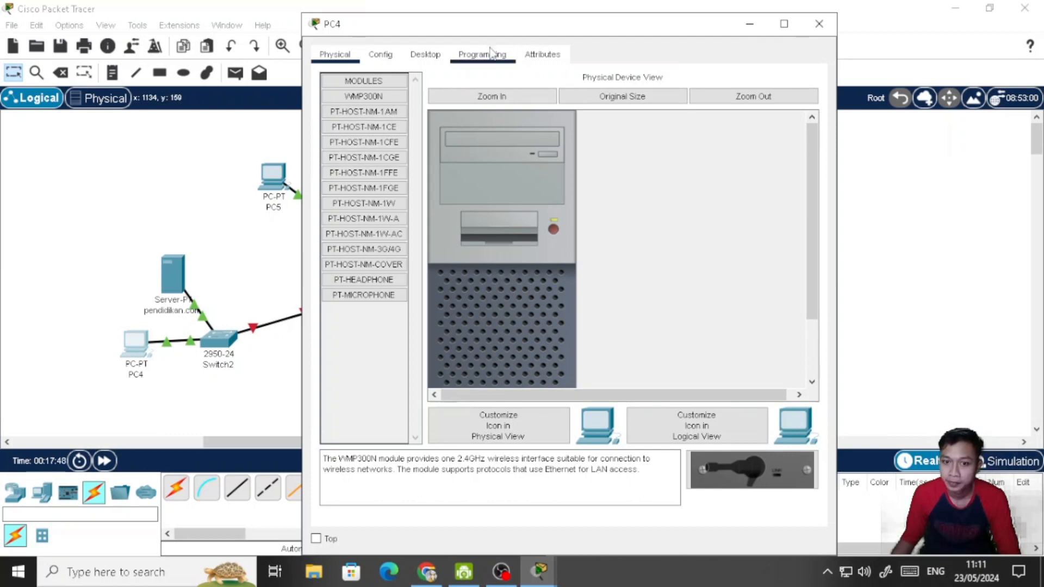
left_click(434, 59)
left_click(364, 122)
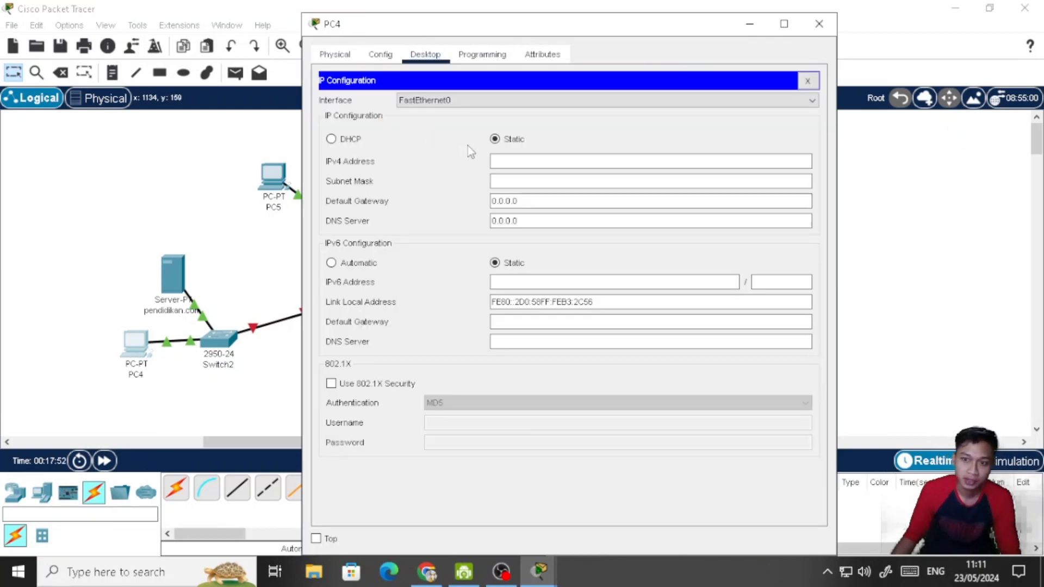
left_click(348, 140)
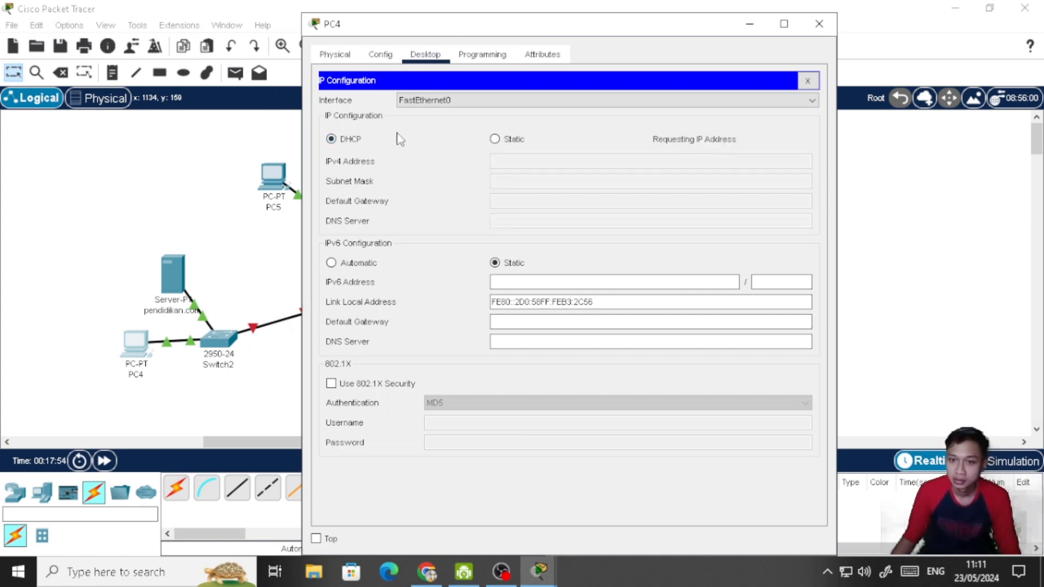
left_click(495, 140)
left_click(546, 163)
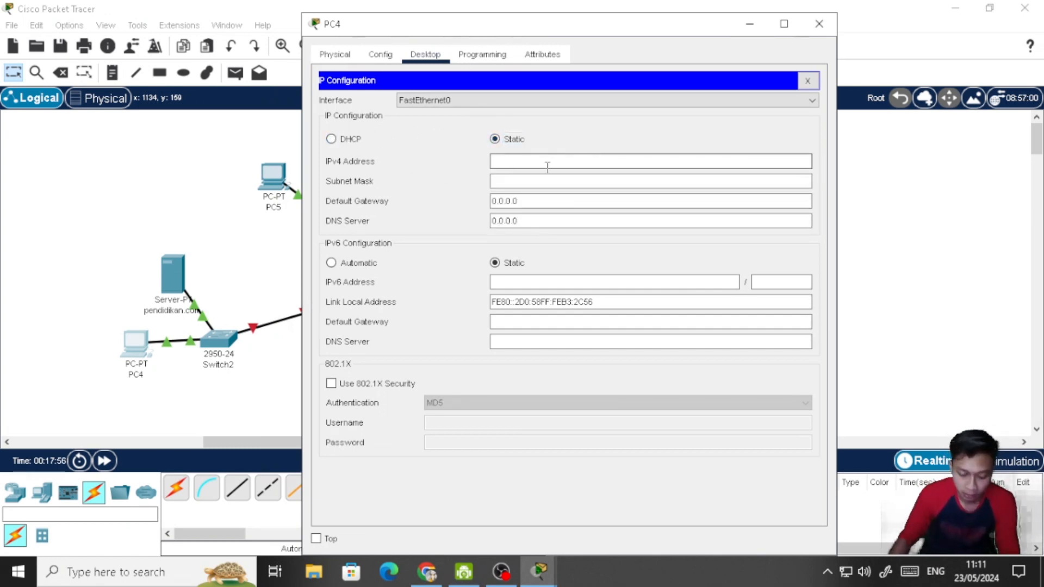
type("192.")
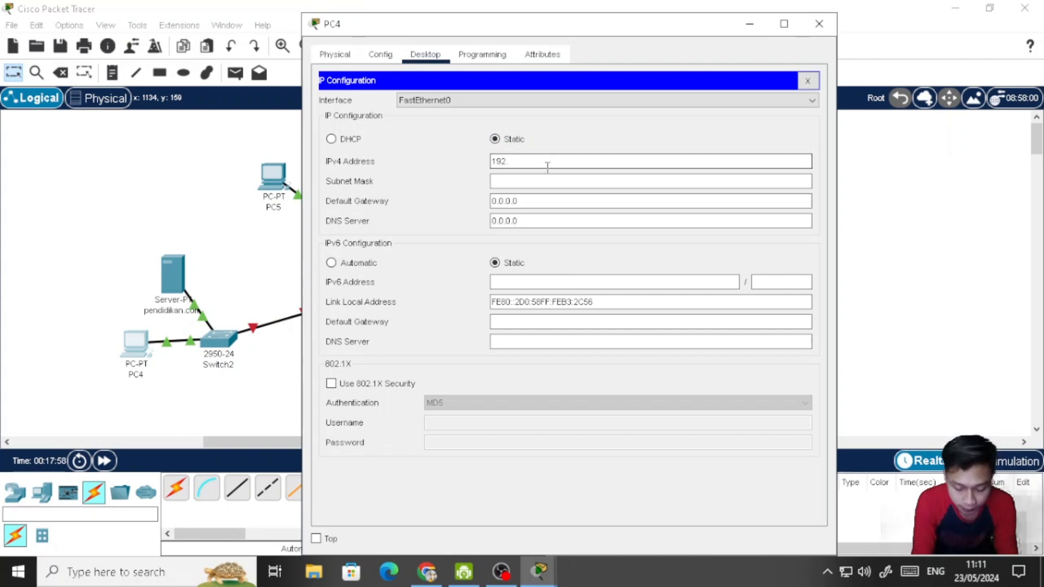
type("168.1")
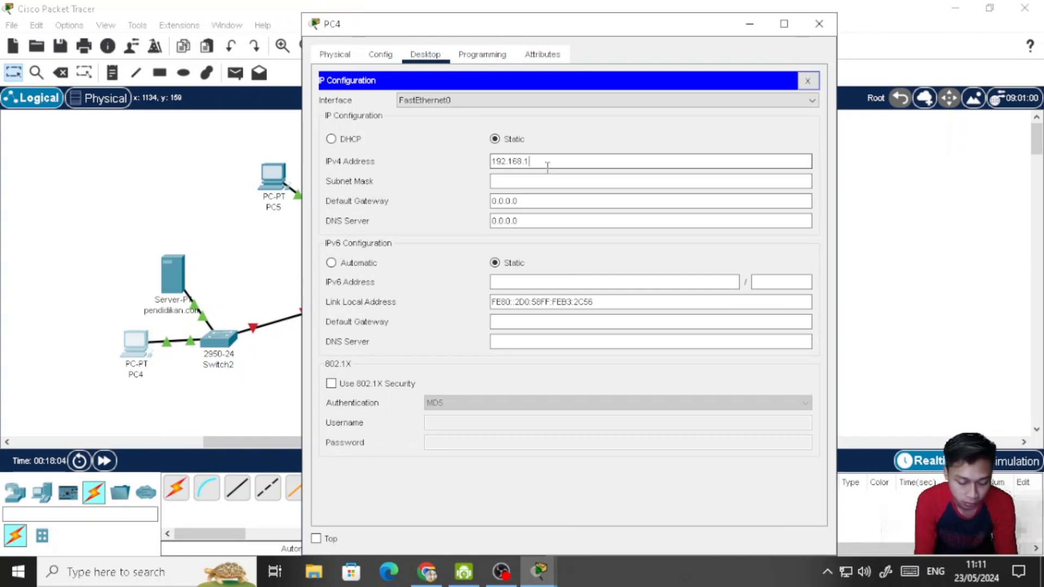
type(".")
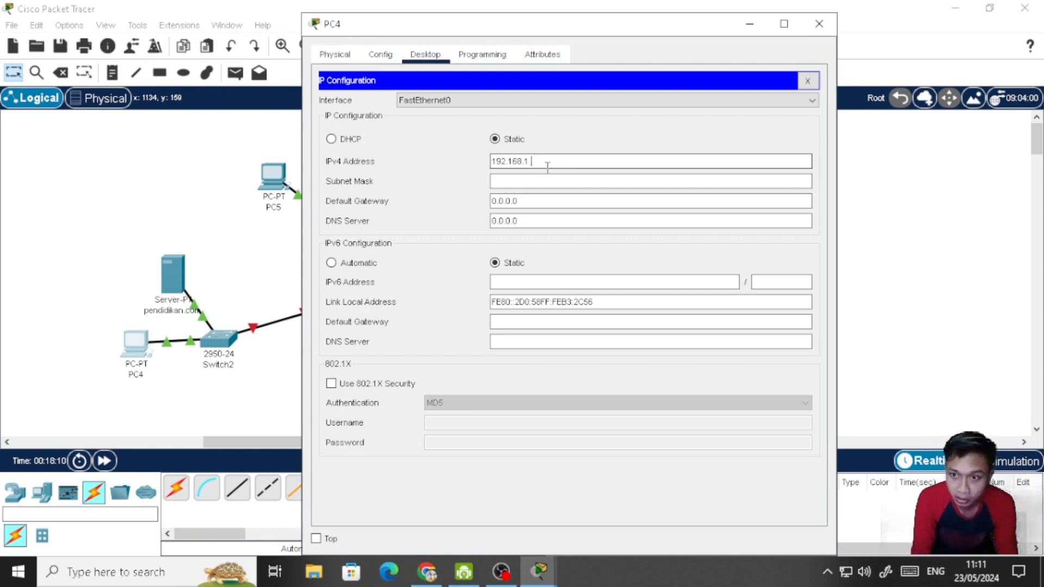
type("2")
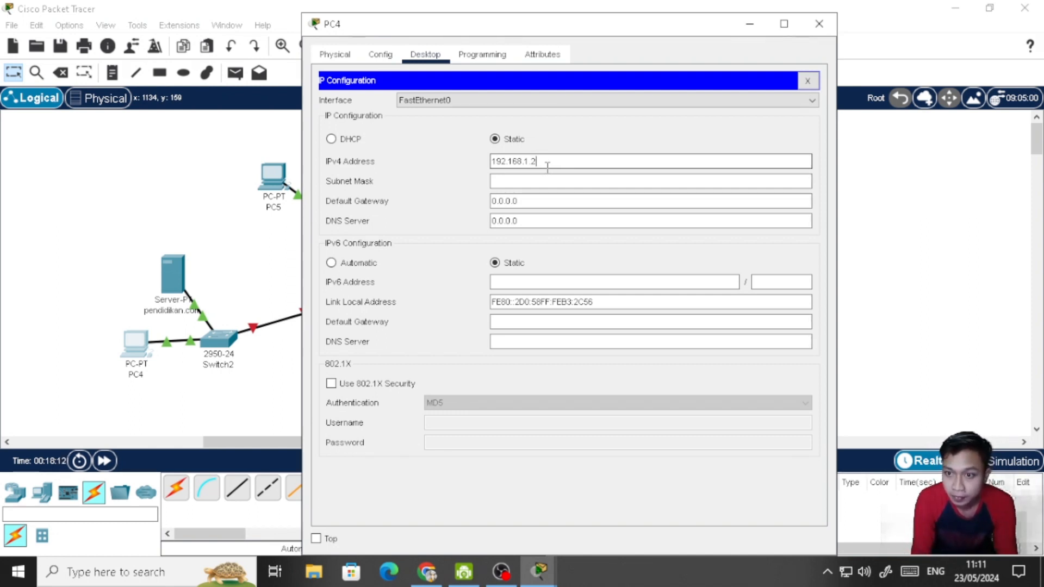
key("BackSpace")
type("5")
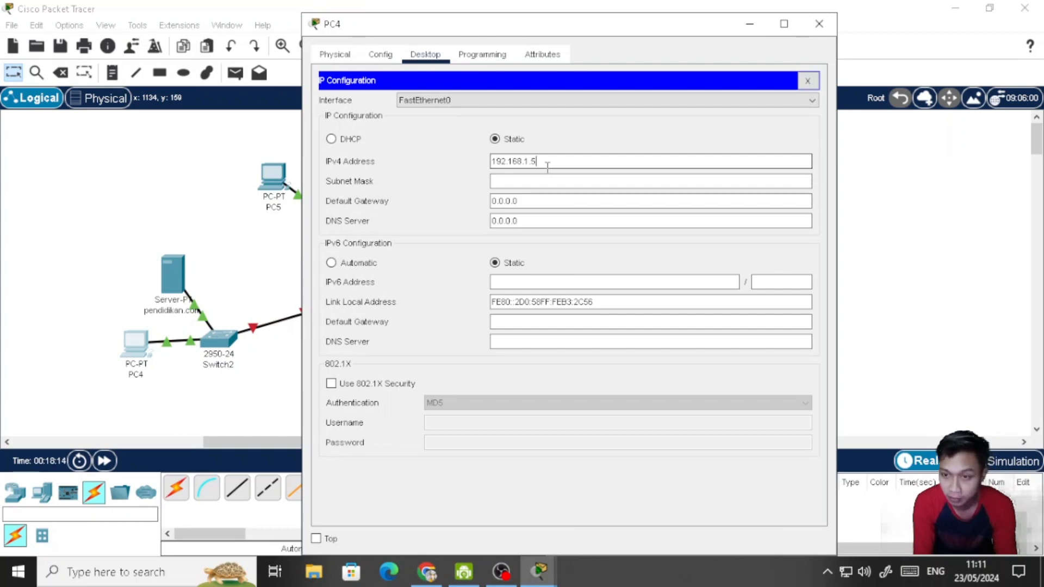
key("Tab")
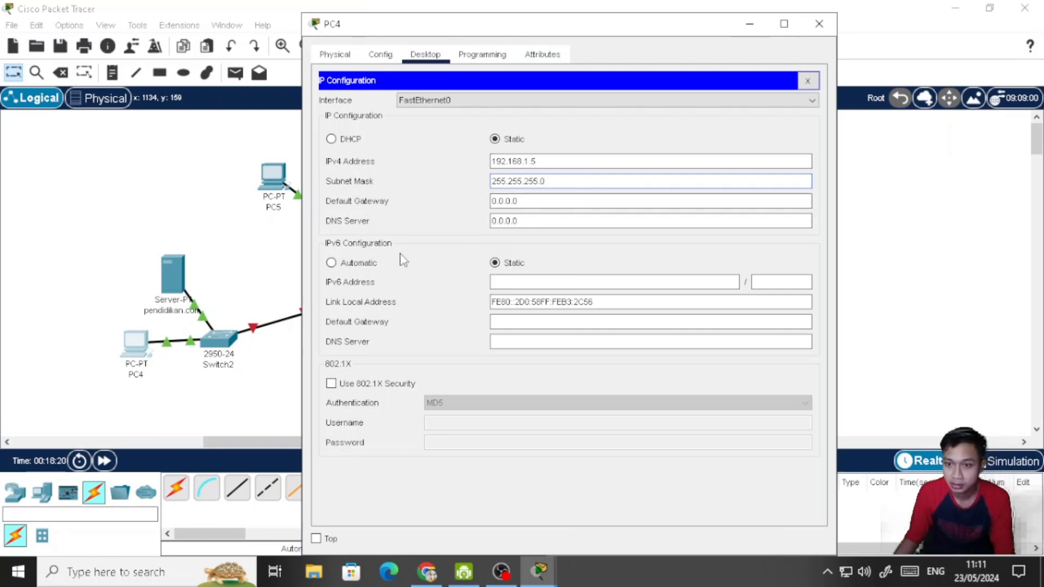
left_click(370, 264)
left_click(807, 81)
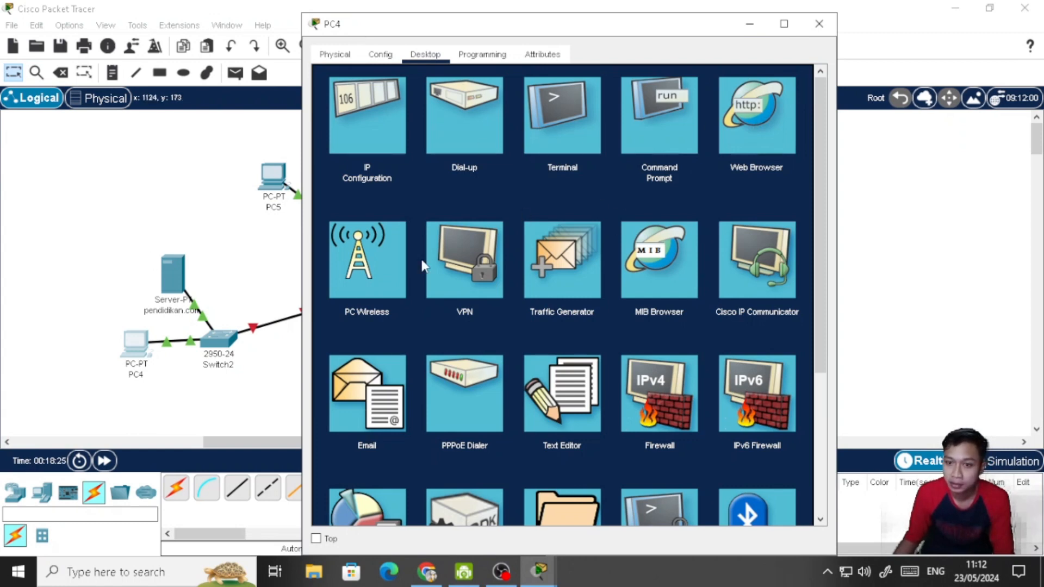
left_click(820, 24)
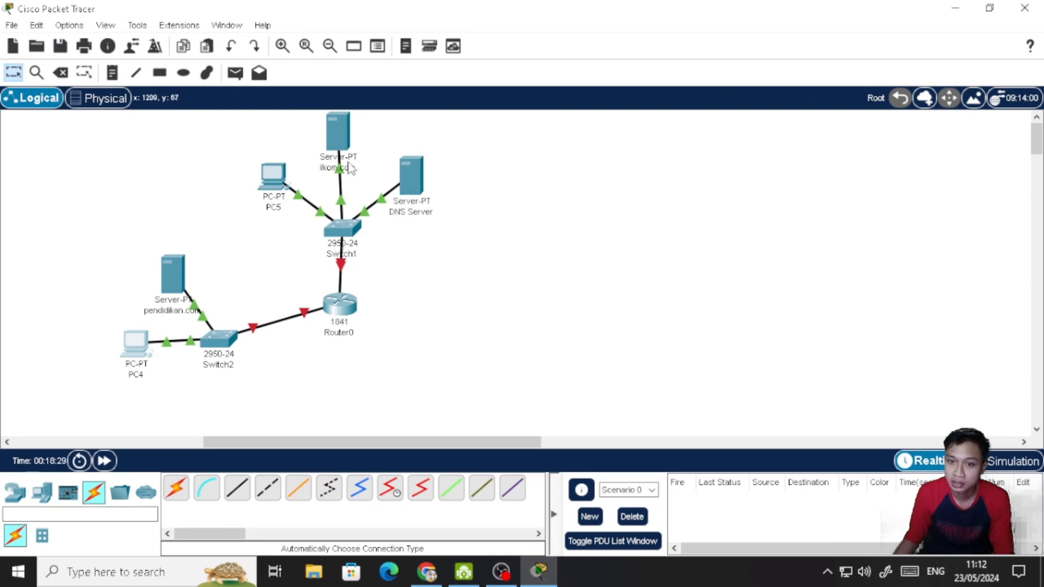
- Give PC5 the static IPv4 address 192.168.2.5 with subnet mask 255.255.255.0 and close its configuration
left_click(269, 179)
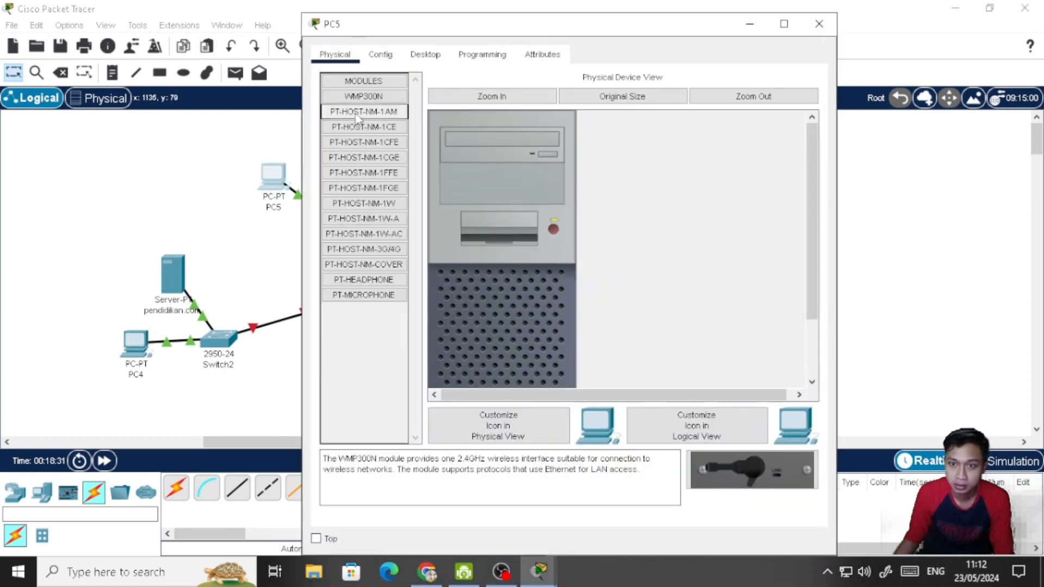
left_click(425, 54)
left_click(396, 116)
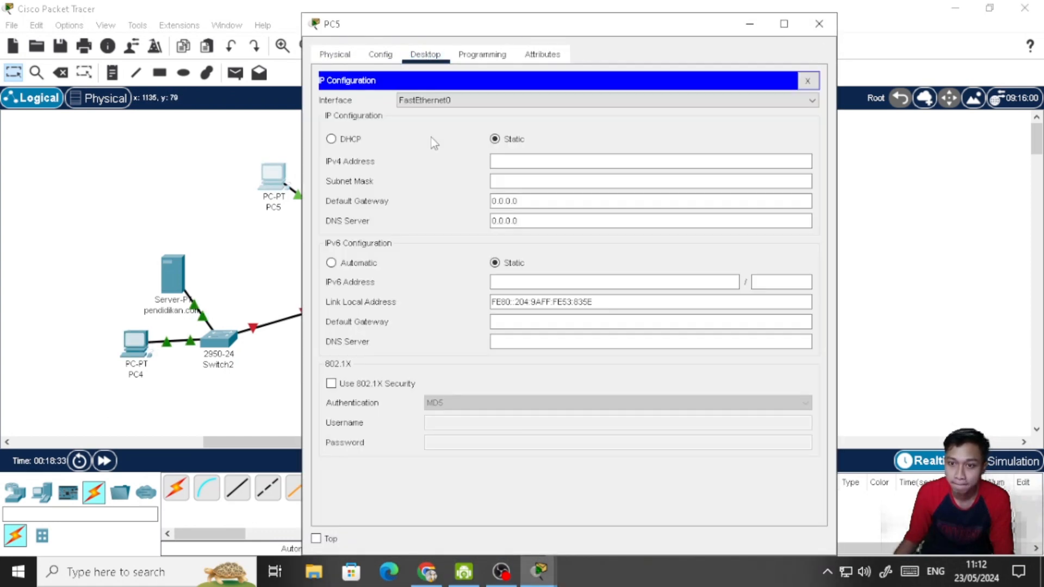
type("1")
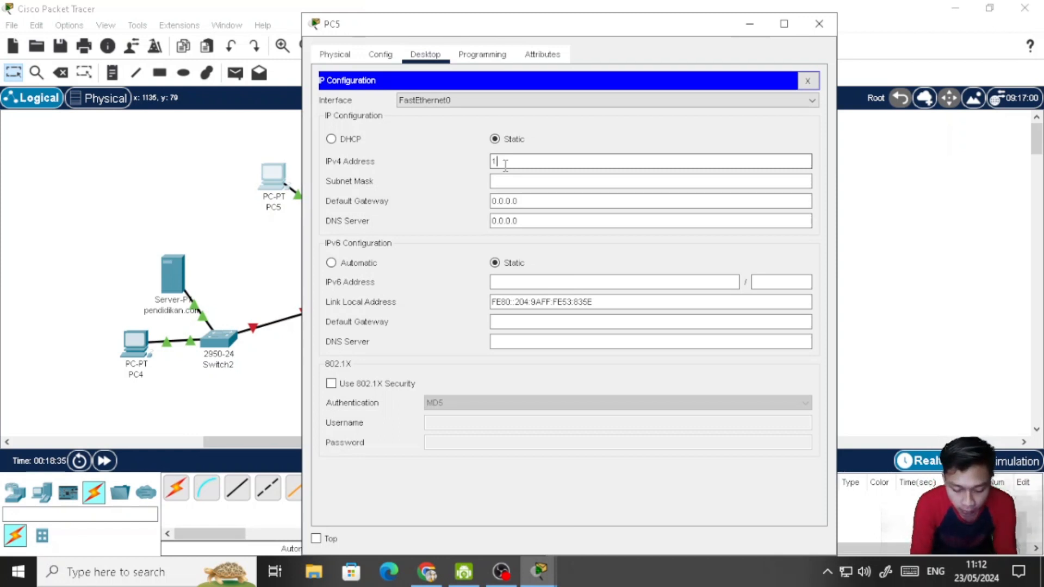
type("92.168")
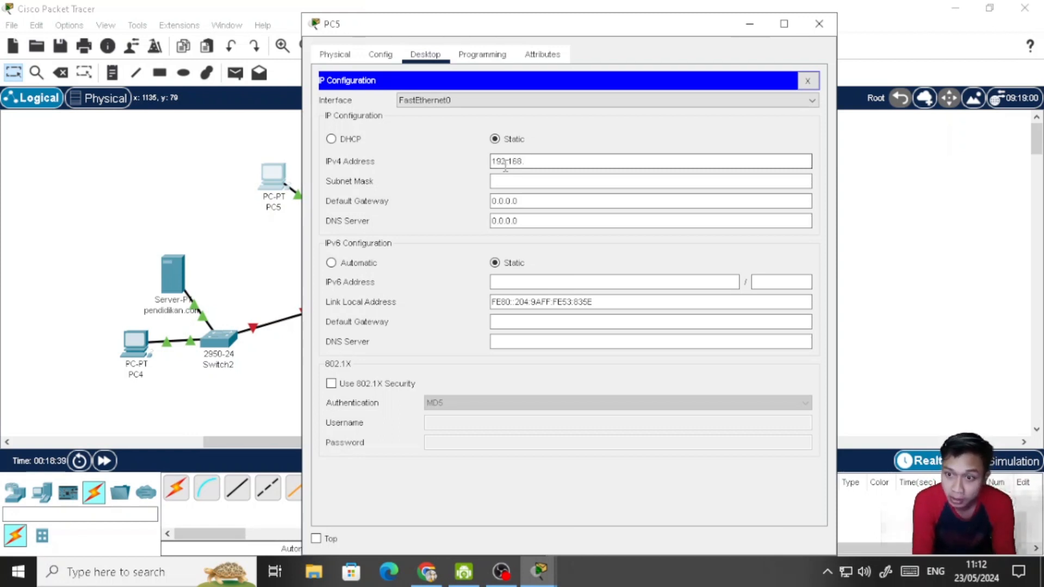
type(".2.5")
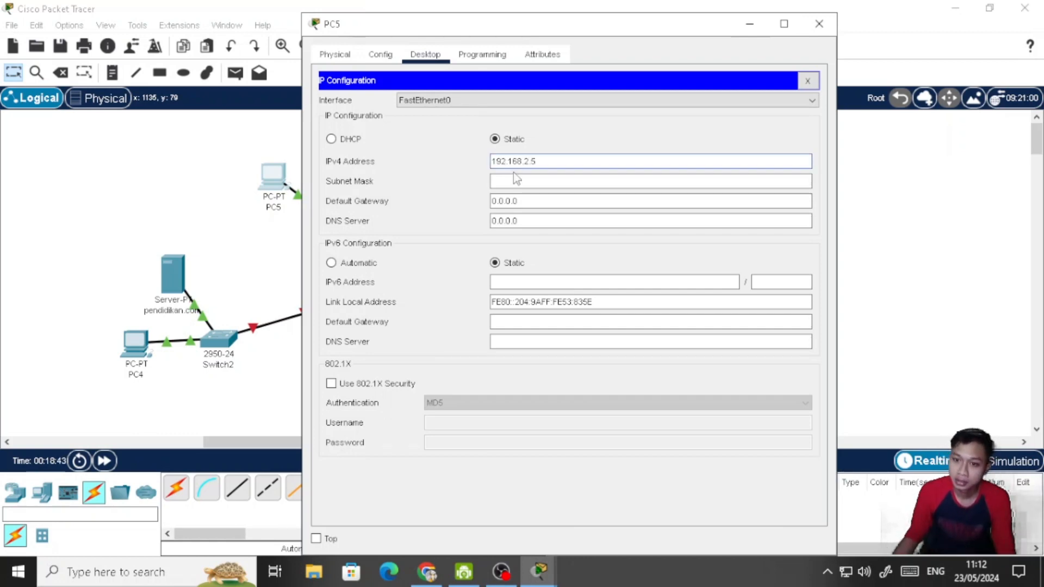
left_click(516, 181)
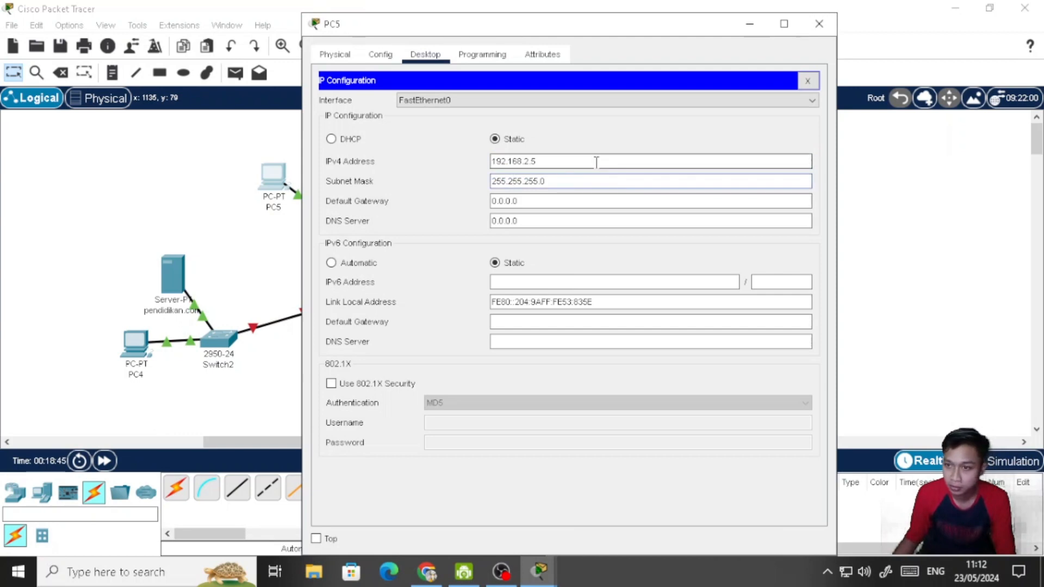
left_click(808, 81)
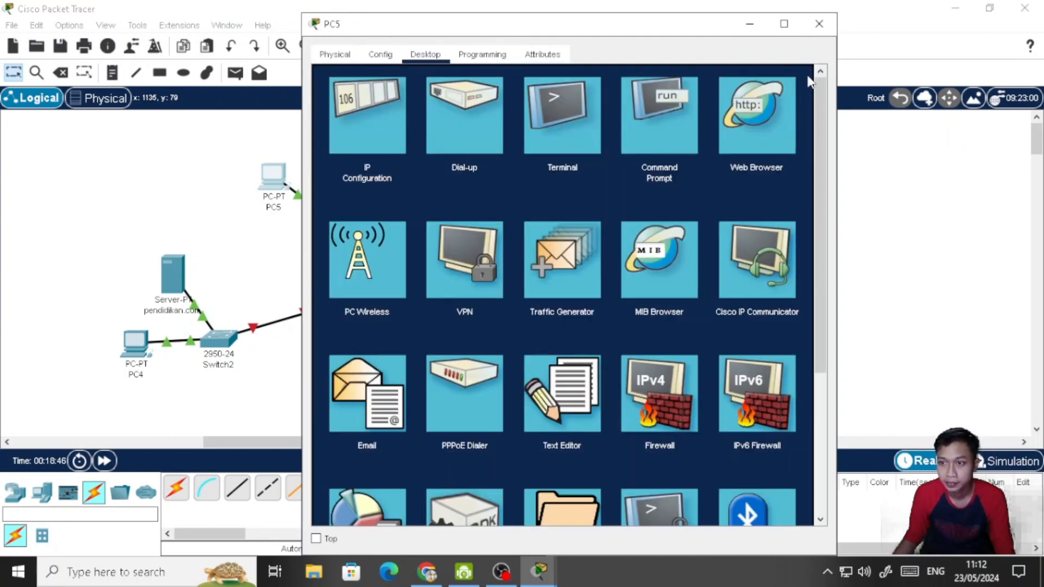
left_click(814, 32)
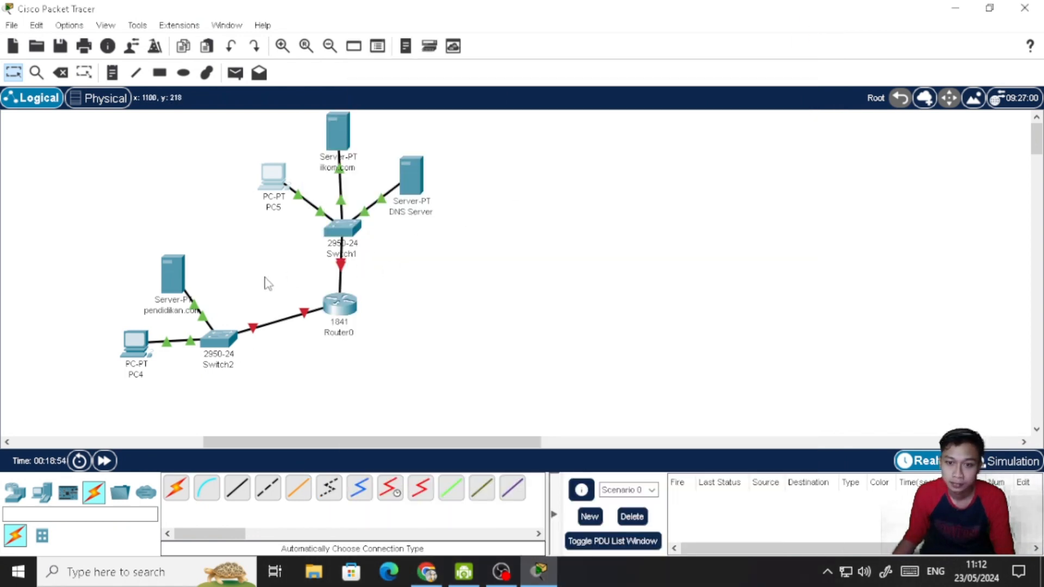
- Set PC4's default gateway to 192.168.1.1 and close its configuration
left_click(135, 344)
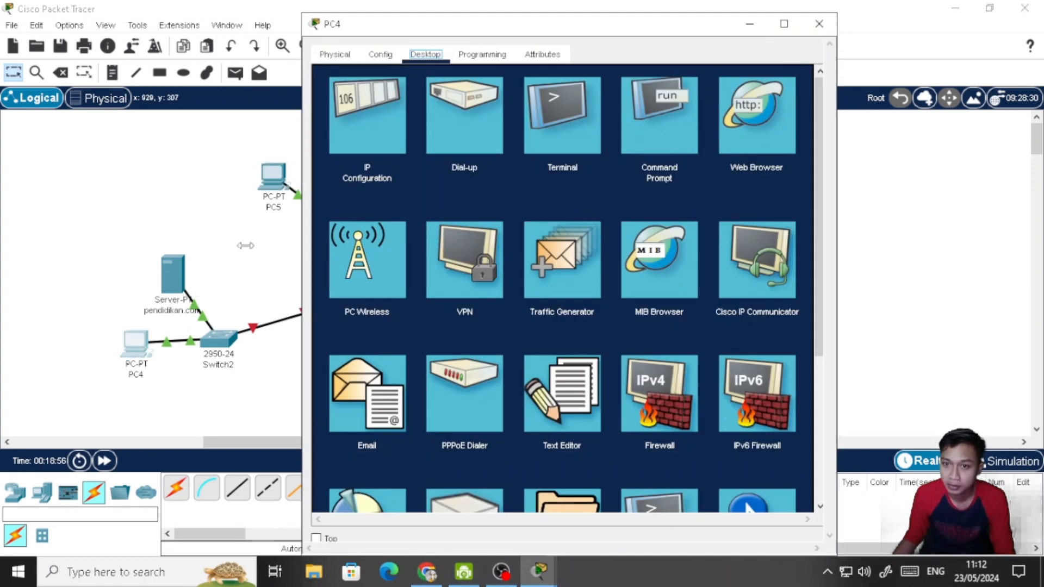
left_click(381, 132)
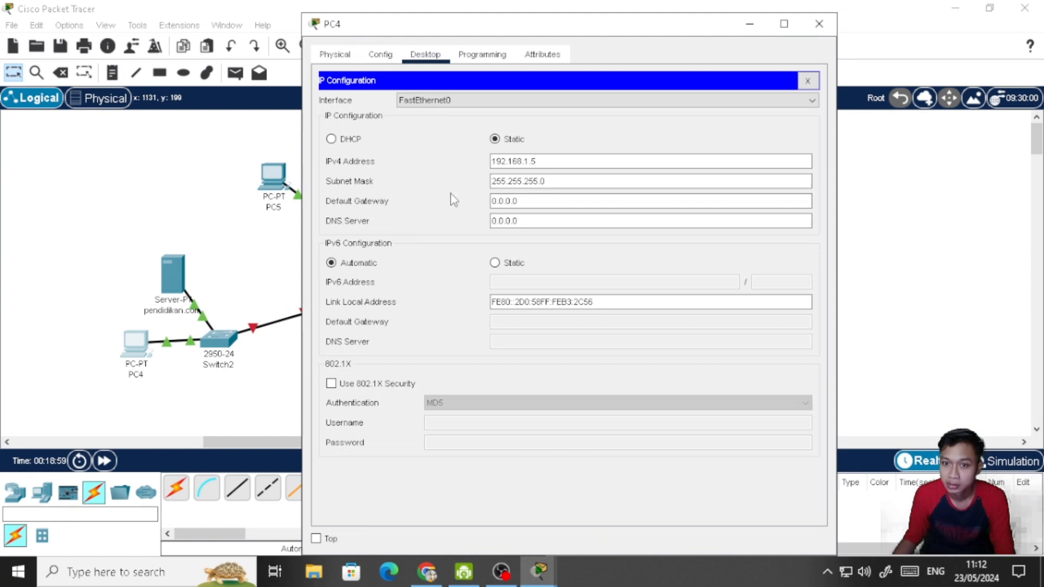
left_click(496, 201)
left_click_drag(523, 201, 481, 209)
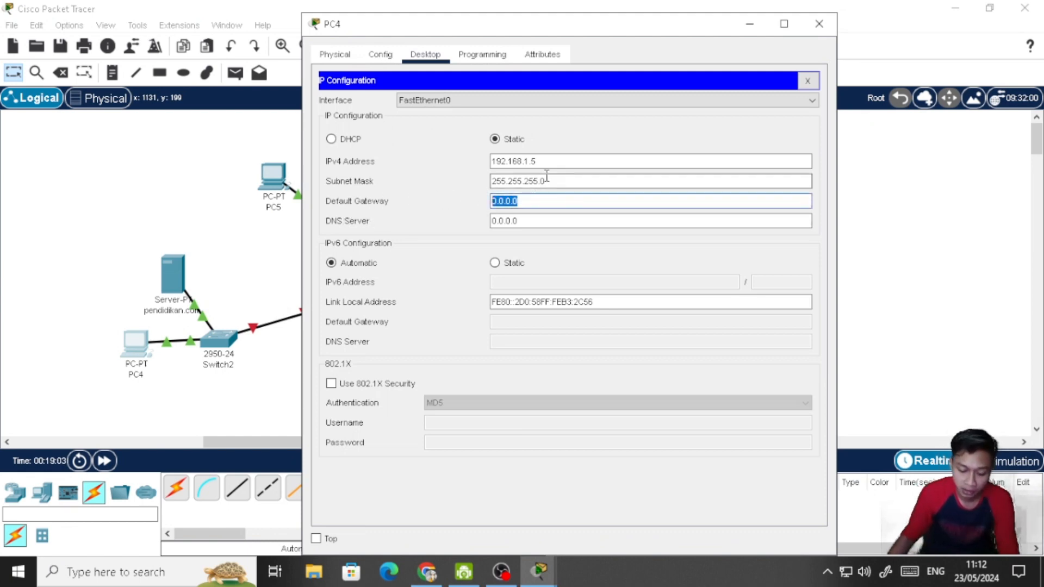
type("192")
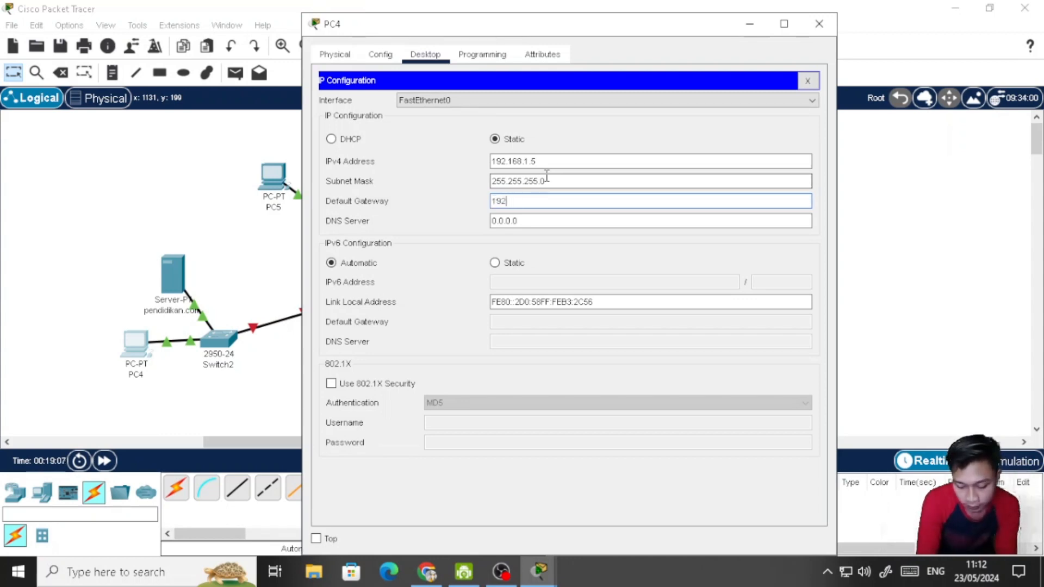
type(".168")
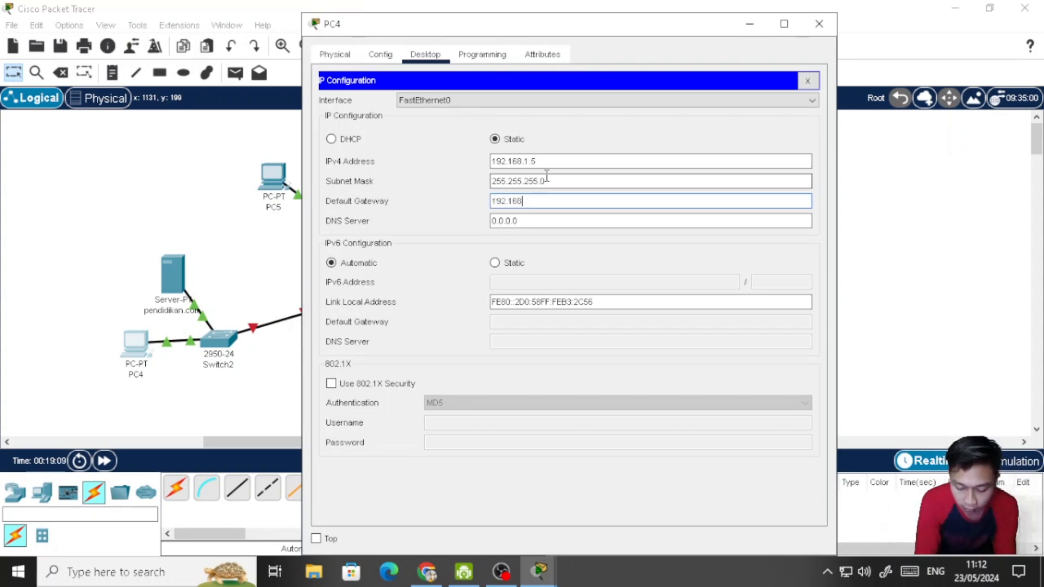
type(".1.1")
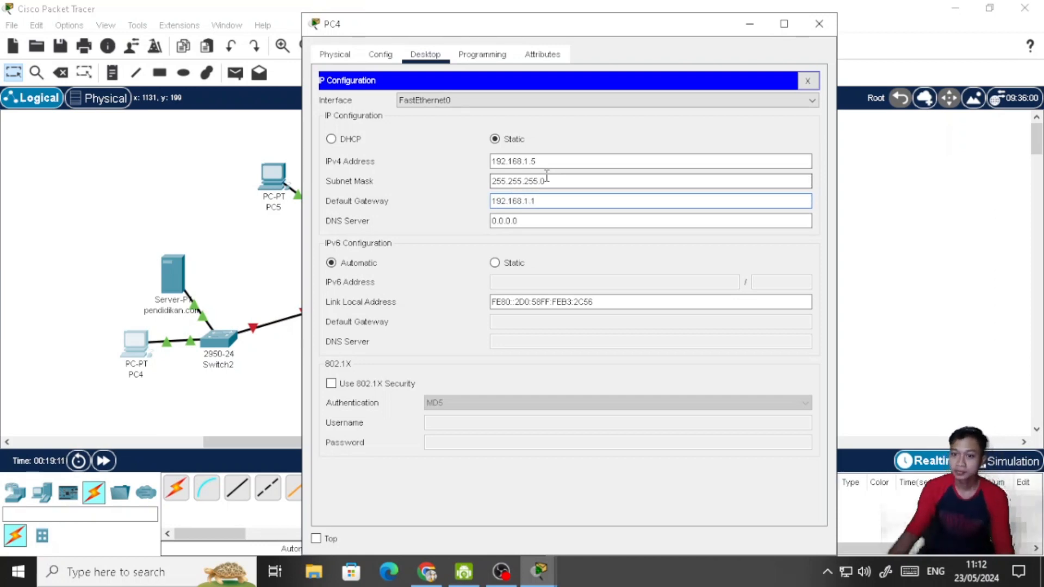
left_click(807, 81)
left_click(819, 27)
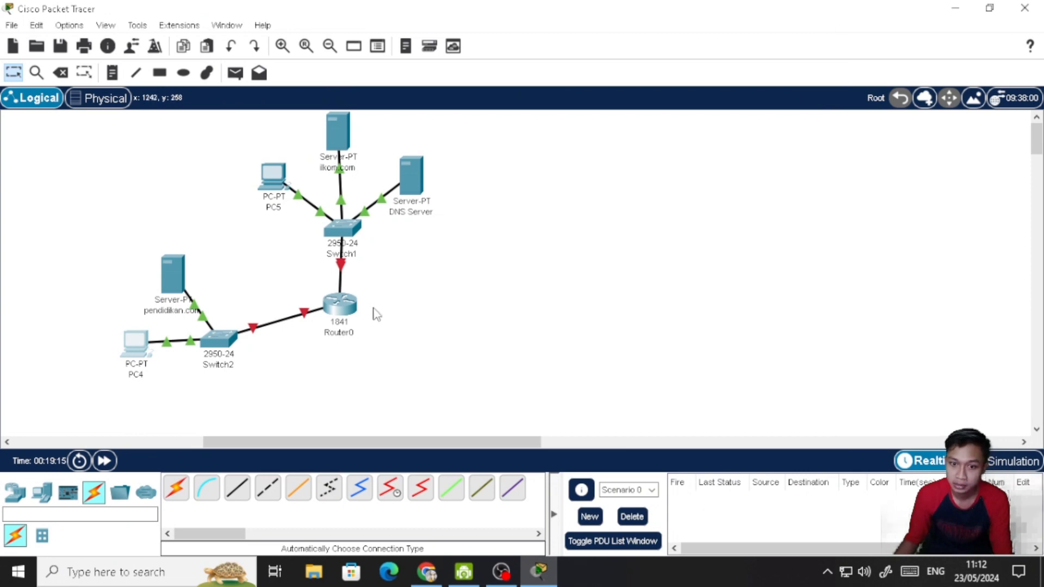
- Set PC5's DNS server to 192.168.2.1 and its IPv6 configuration to automatic, closing the PC's window when done
left_click(279, 180)
left_click(379, 131)
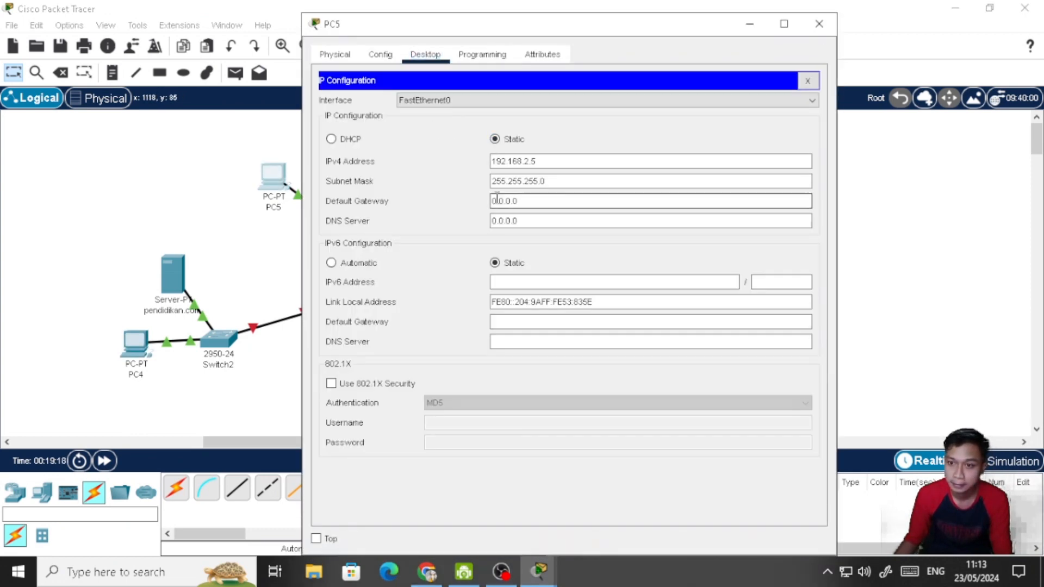
left_click_drag(531, 216, 492, 220)
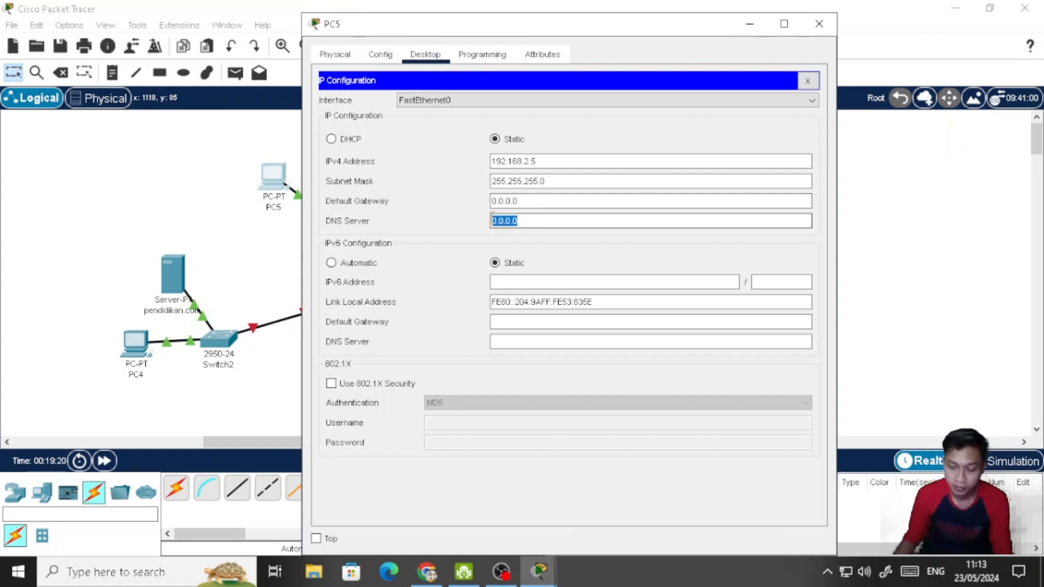
type("192.1")
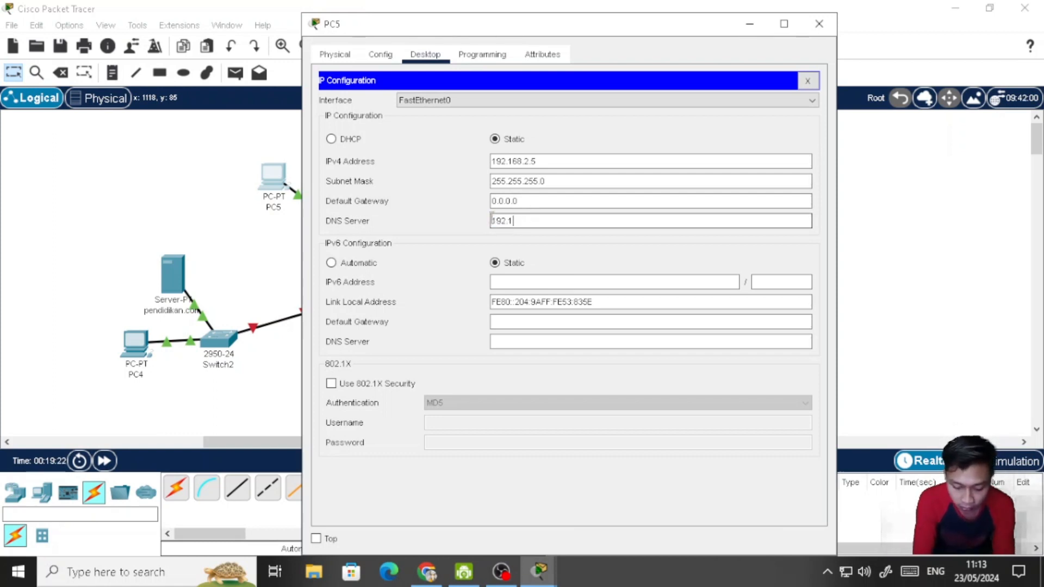
type("68.")
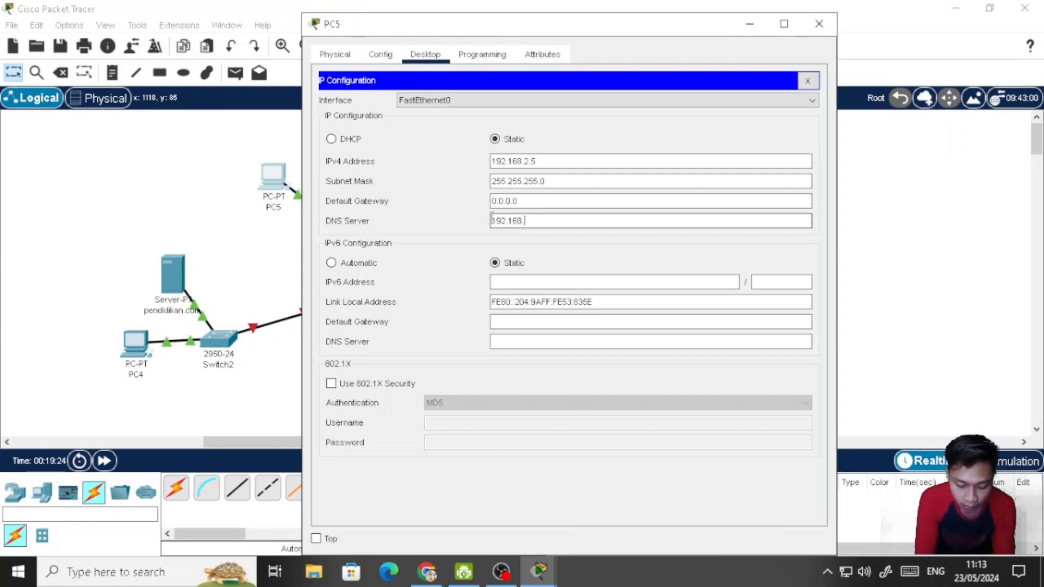
type("2")
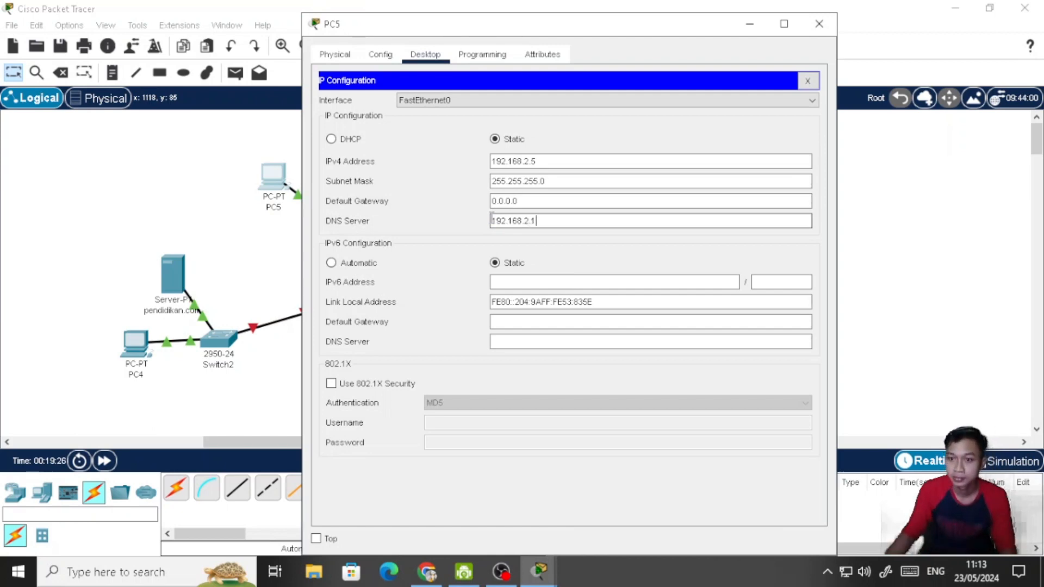
type(".1")
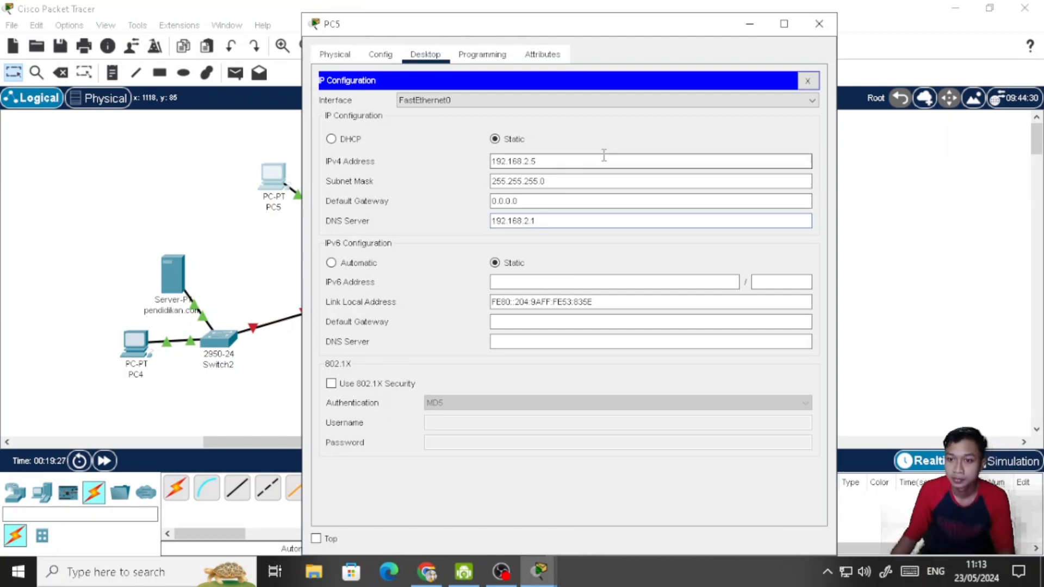
left_click(364, 265)
left_click(808, 80)
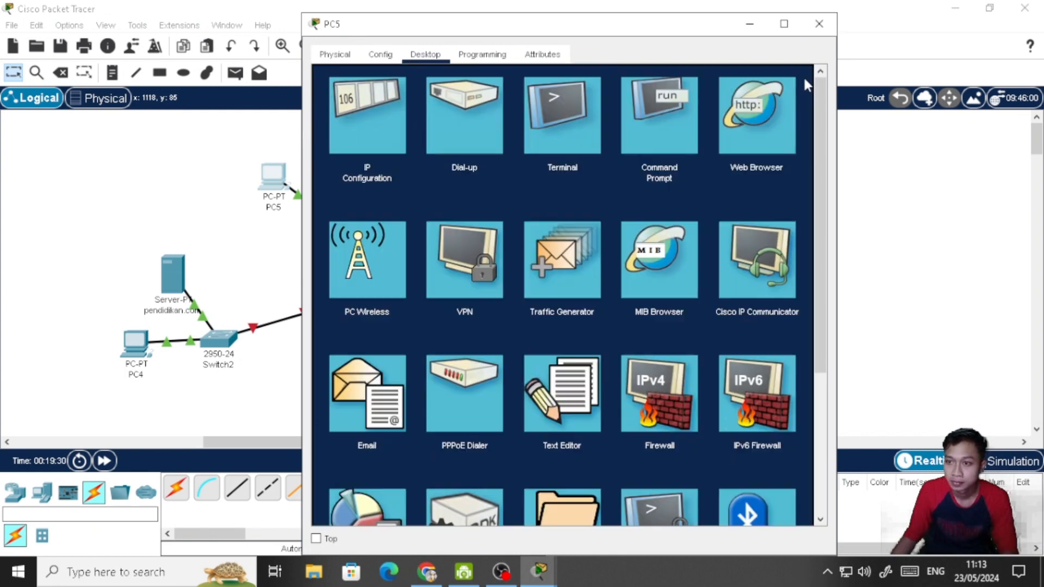
left_click(819, 24)
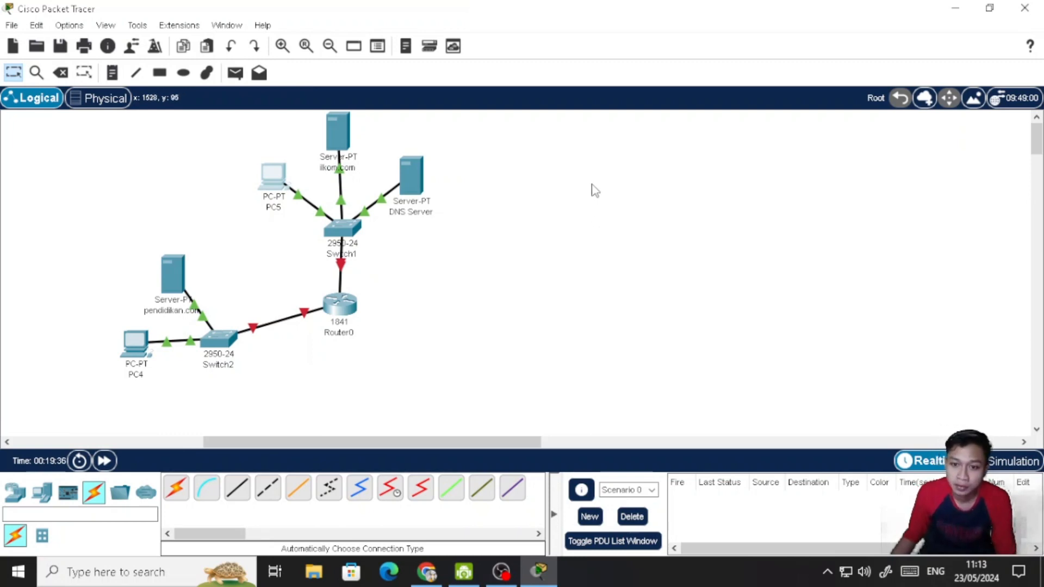
- Review the IP settings of Router0's FastEthernet0/0 and FastEthernet0/1 interfaces and close the router's window
left_click(349, 305)
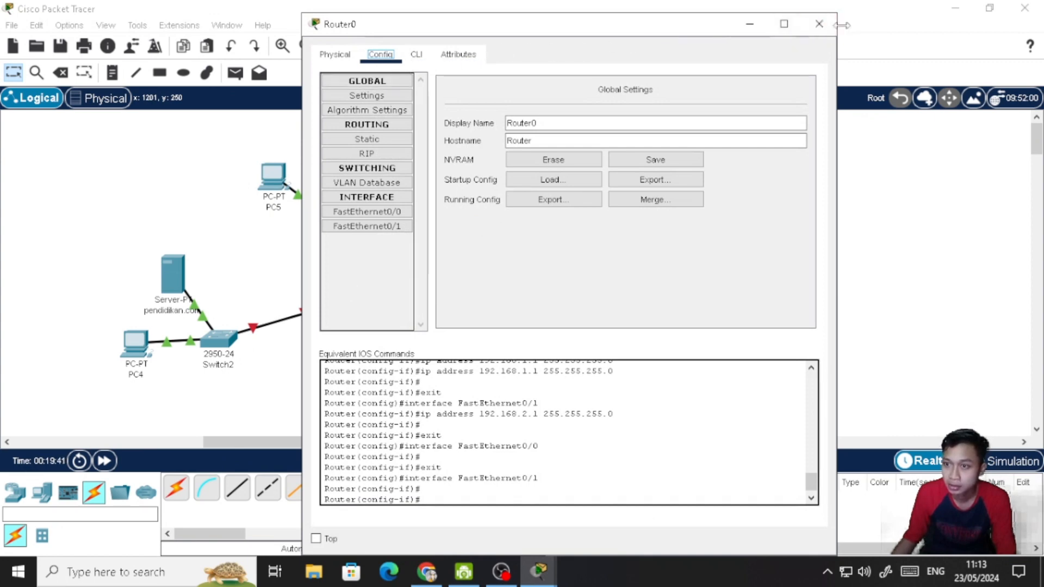
left_click(398, 212)
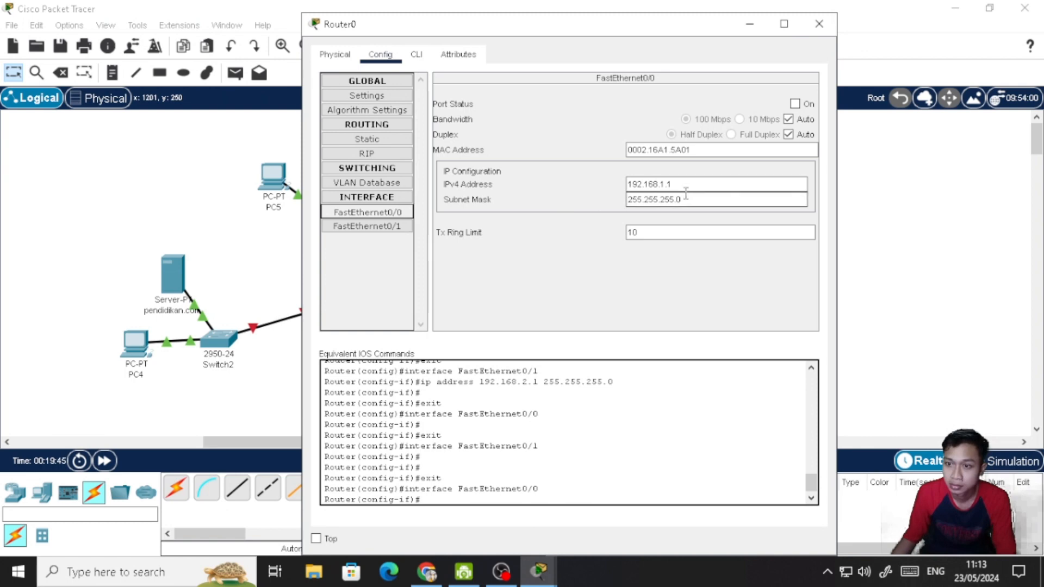
key("Down")
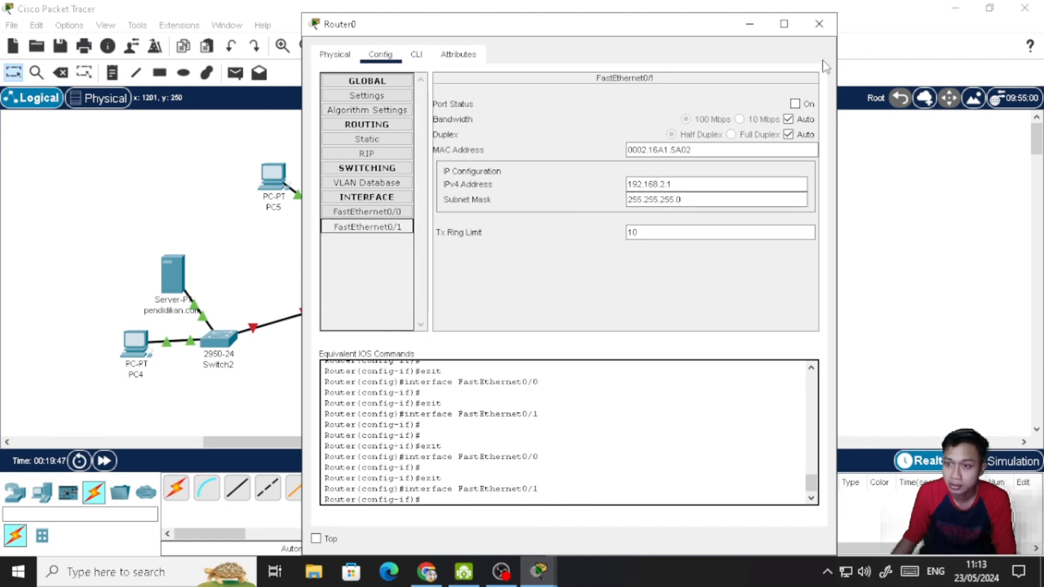
left_click(819, 24)
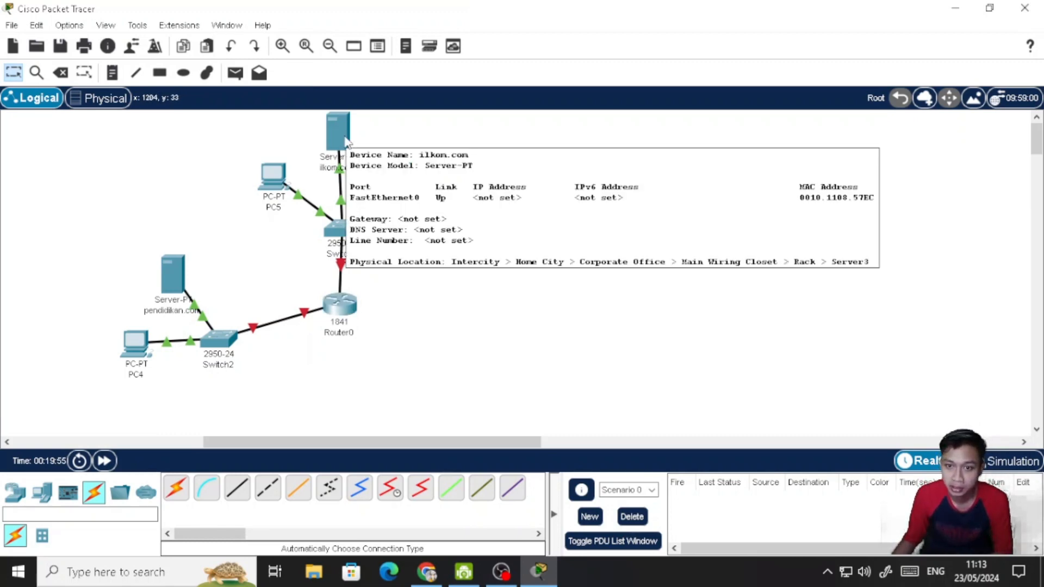
- Give the ilkom.com server the static IPv4 address 192.168.2.21 with subnet mask 255.255.255.0
left_click(348, 143)
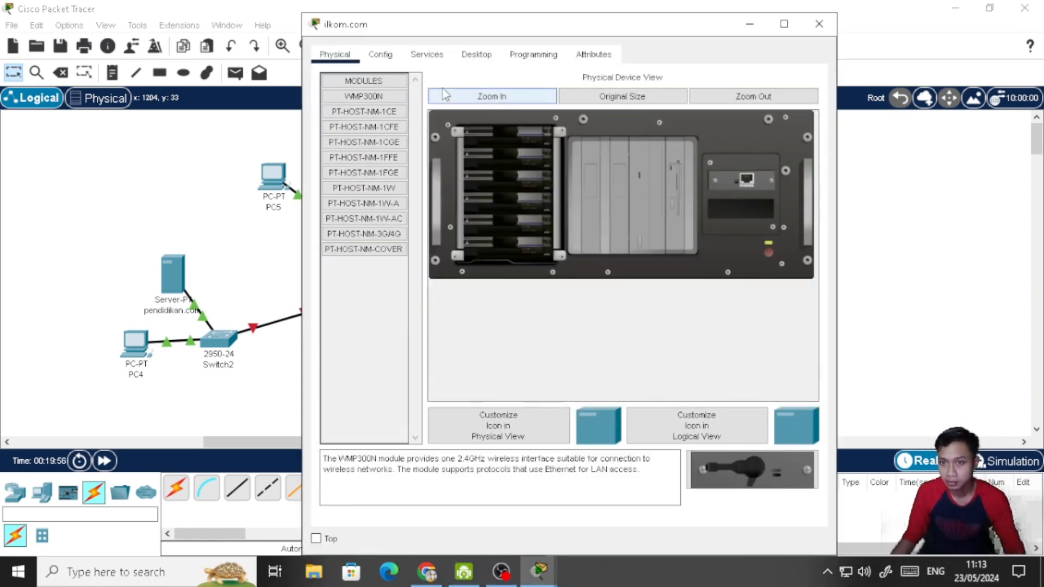
left_click(476, 55)
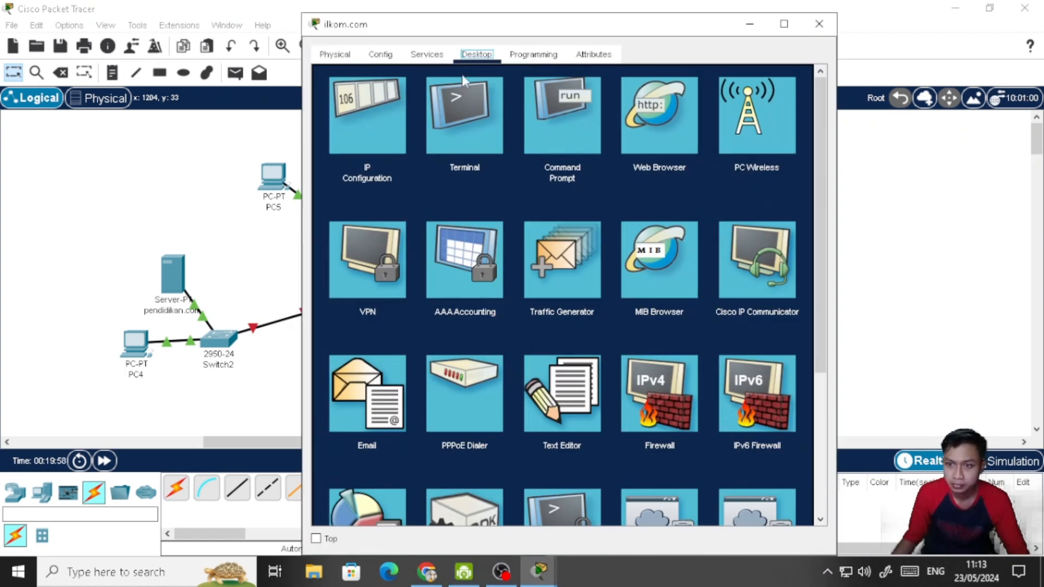
left_click(357, 116)
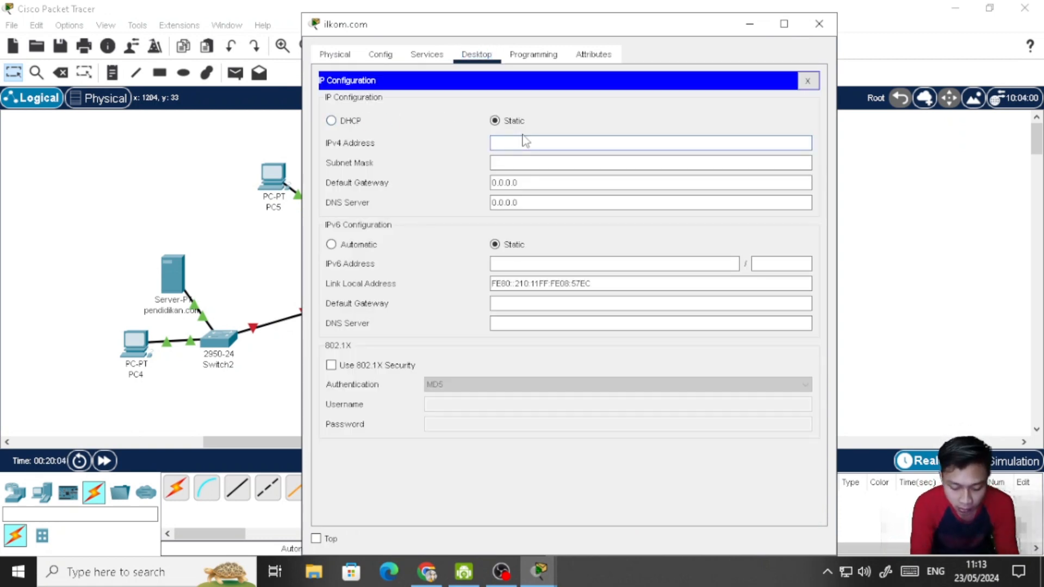
type("192.168.2.21")
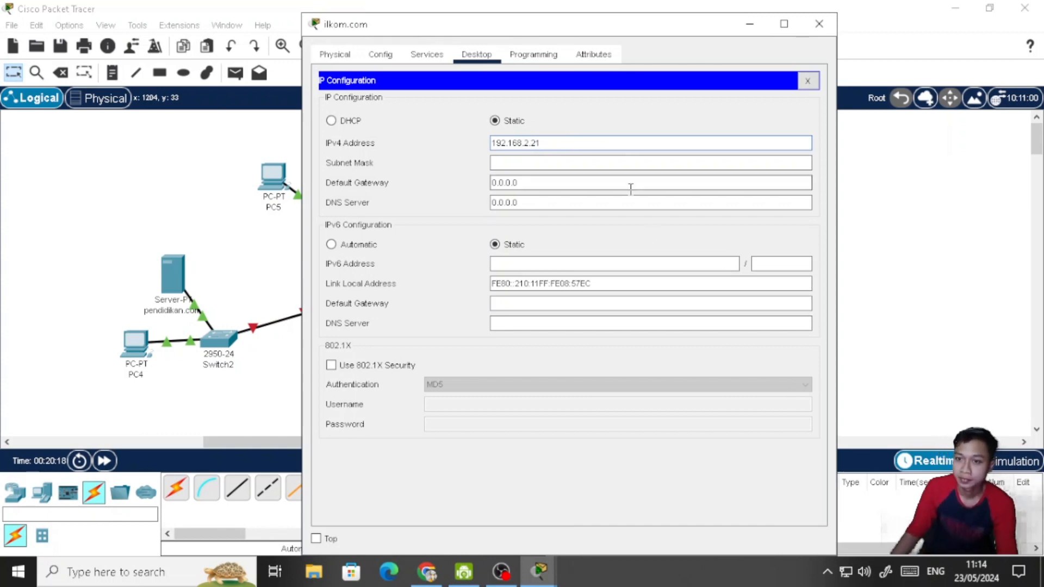
left_click(549, 163)
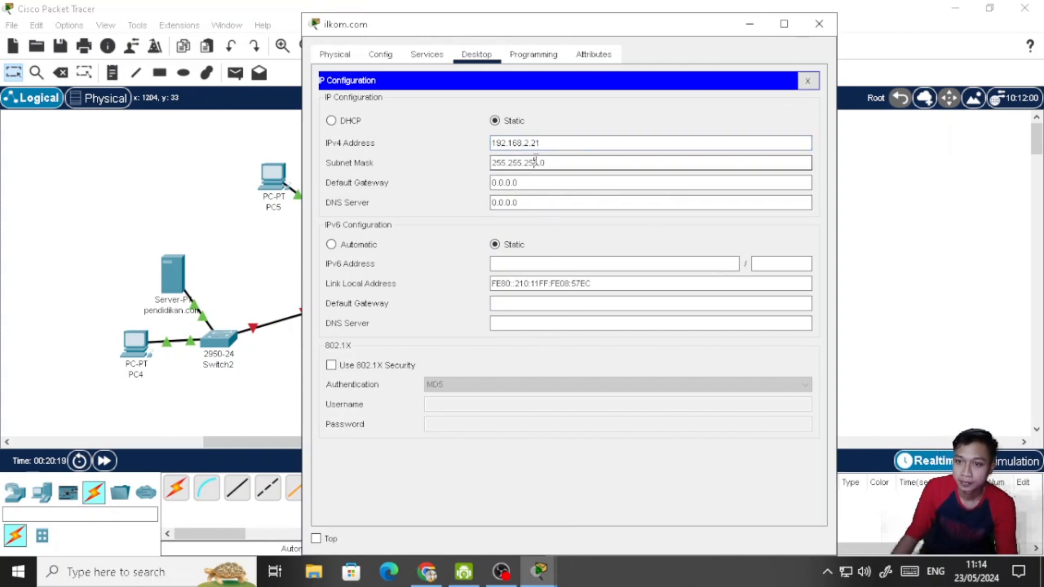
- Set the ilkom.com server's IPv4 default gateway to 192.168.2.1 and close its IP configuration
left_click(560, 185)
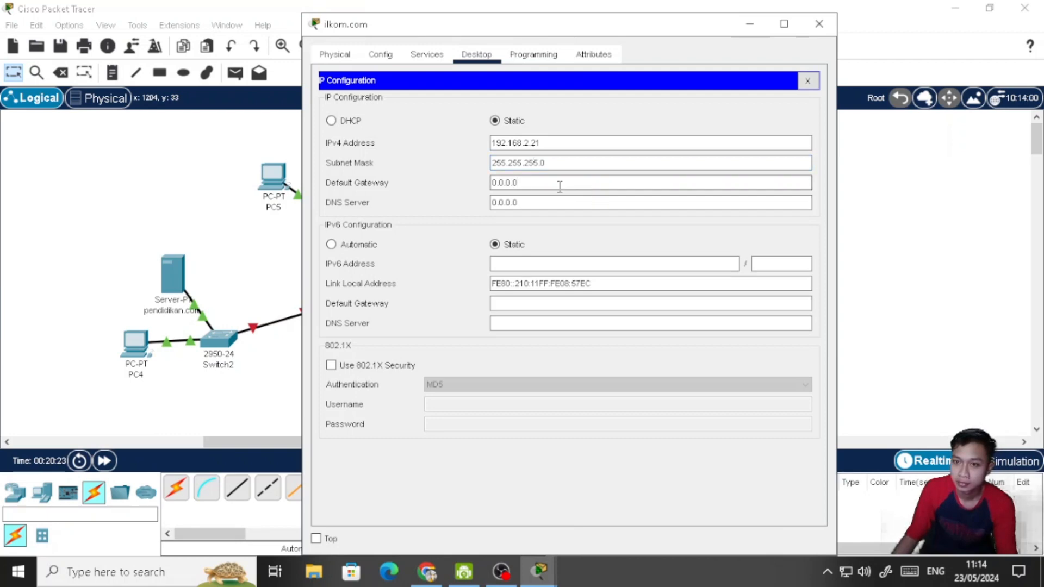
left_click_drag(523, 183, 493, 183)
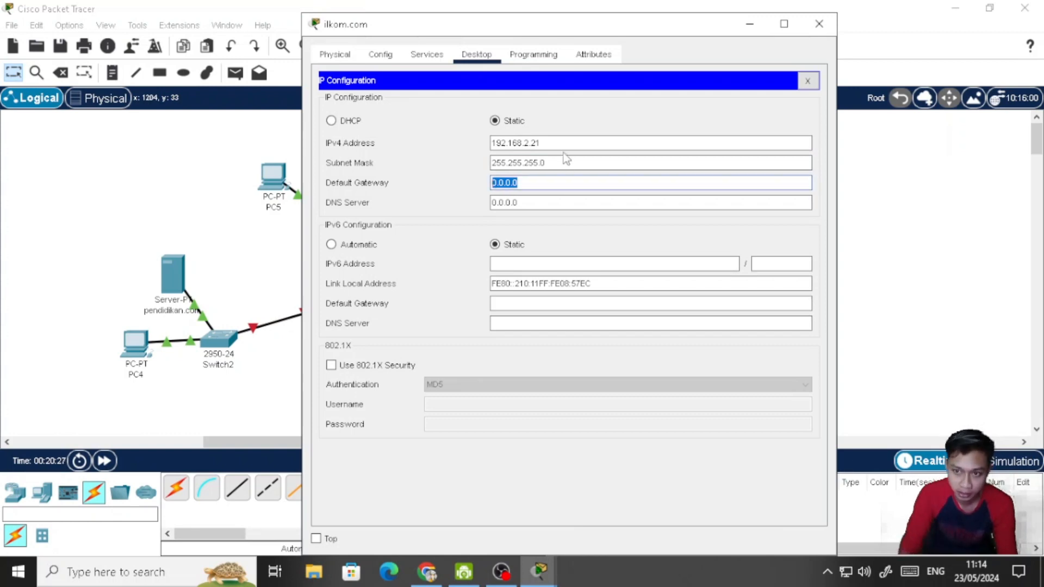
type("192")
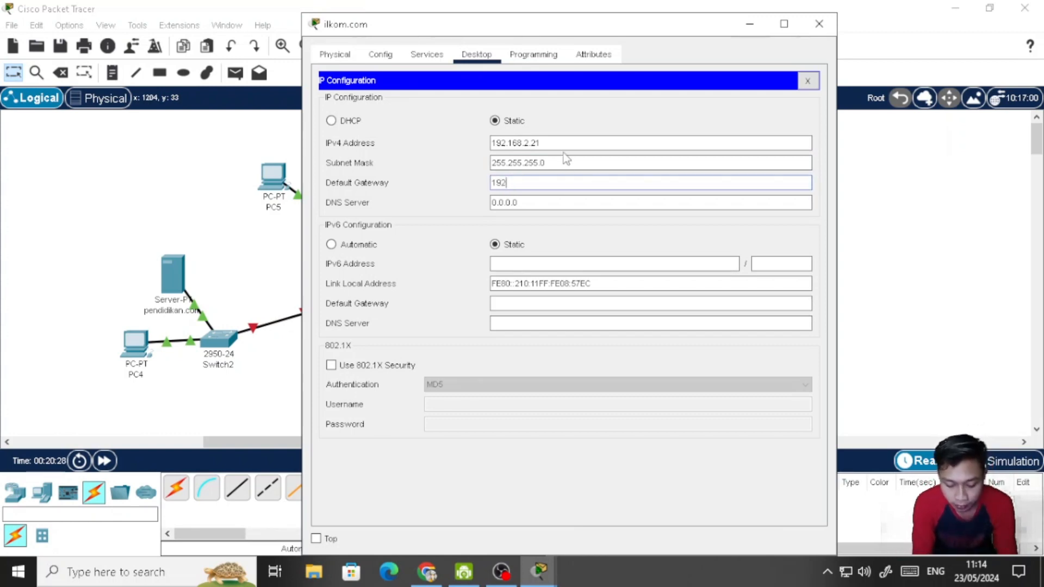
type(".168.2.1")
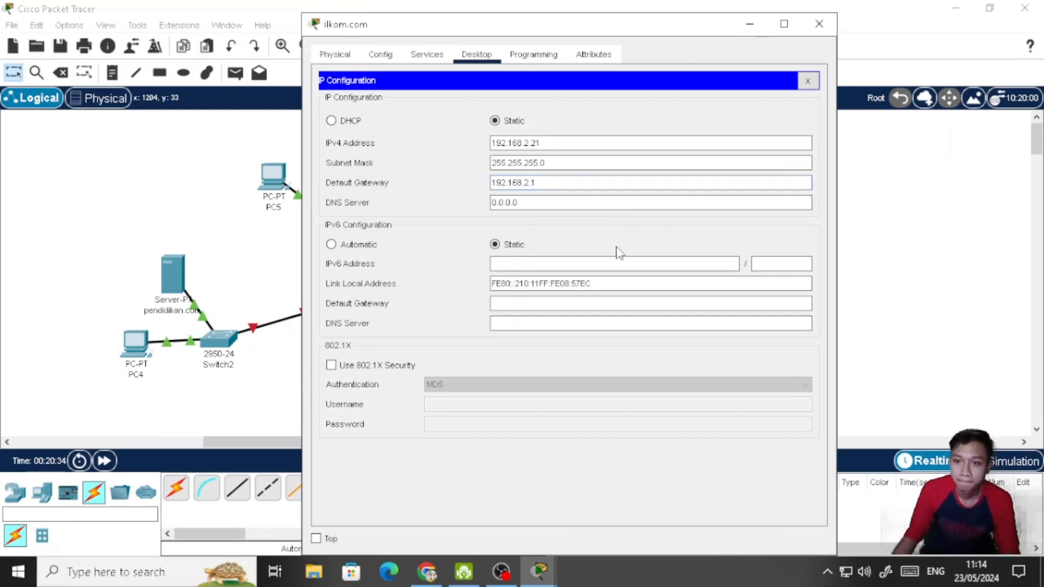
left_click(592, 265)
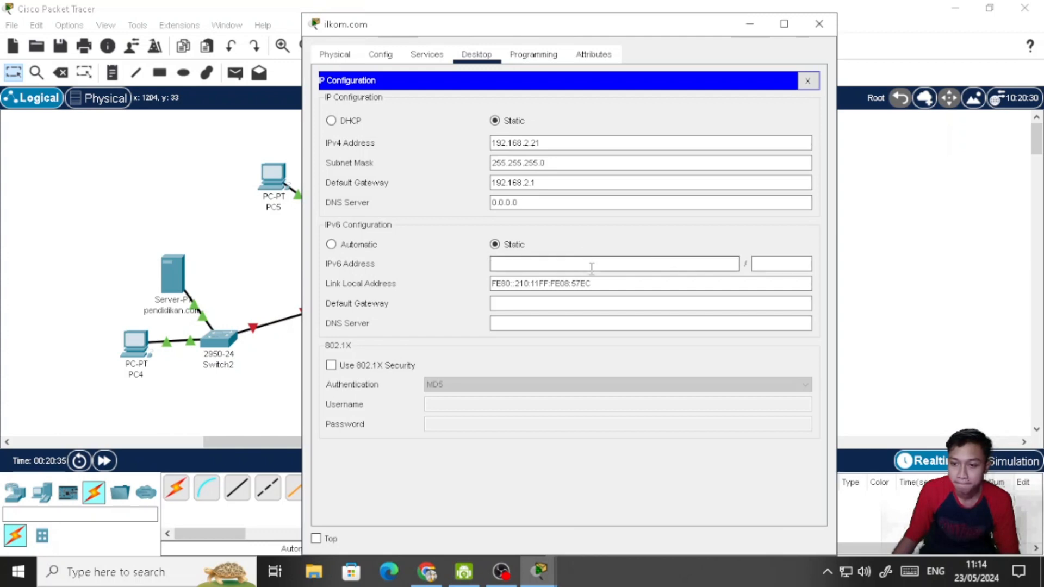
left_click(808, 81)
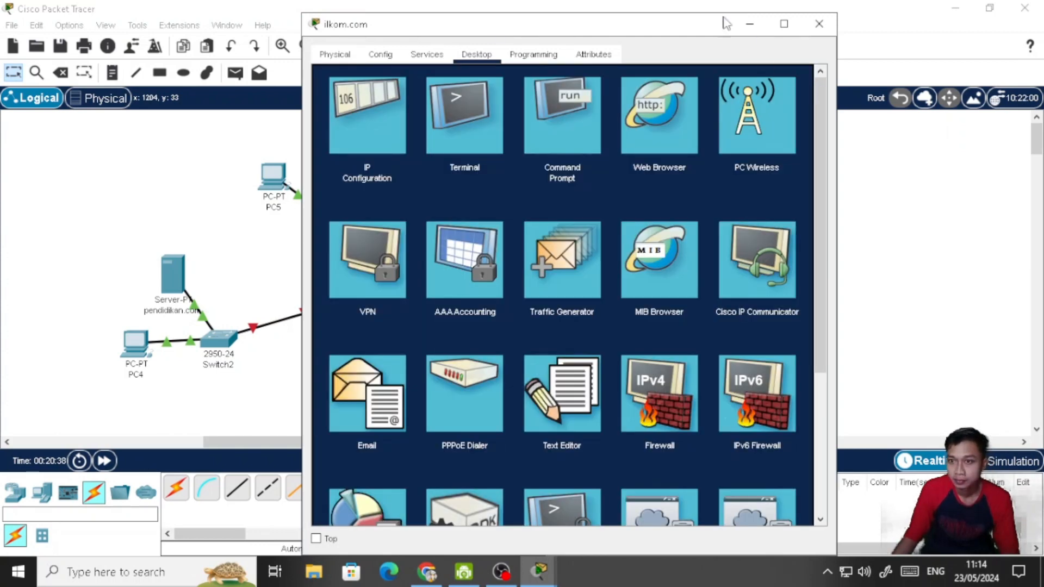
- Open the ilkom.com server's HTTP index.html for editing and replace the heading text with "SERVER ILKOM.COM"
left_click_drag(660, 35, 767, 38)
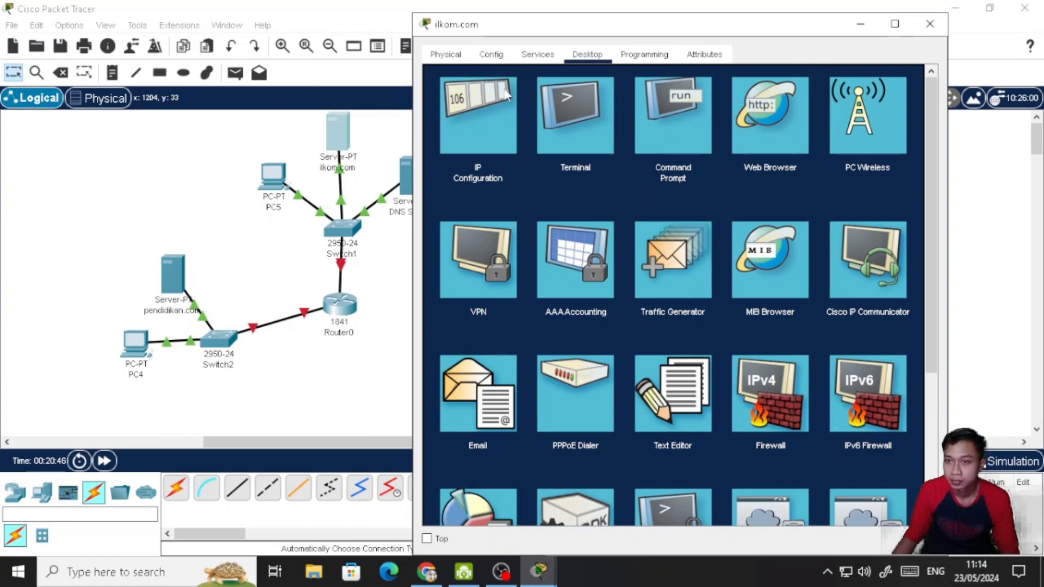
left_click(539, 59)
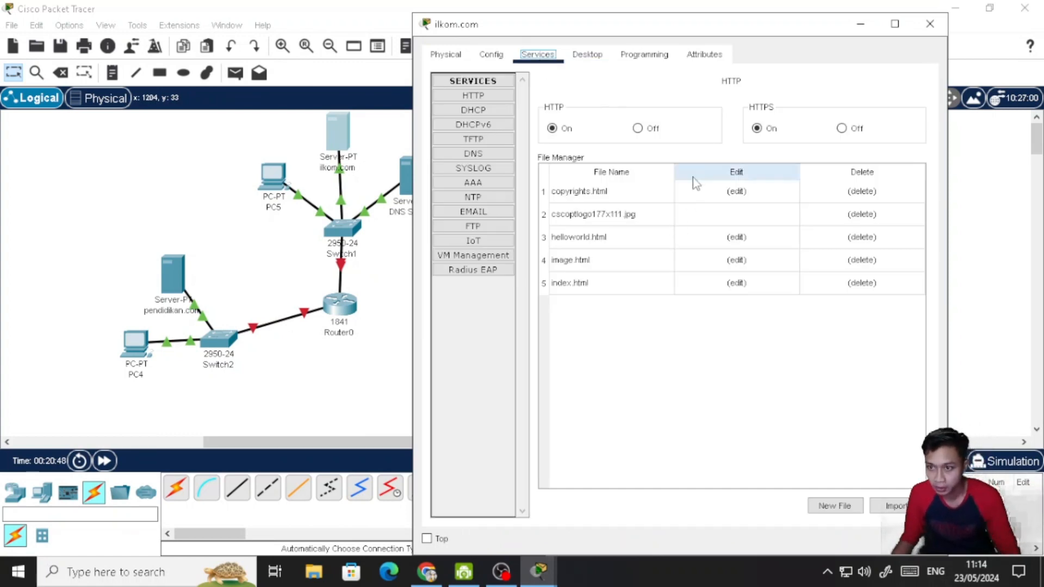
left_click(737, 283)
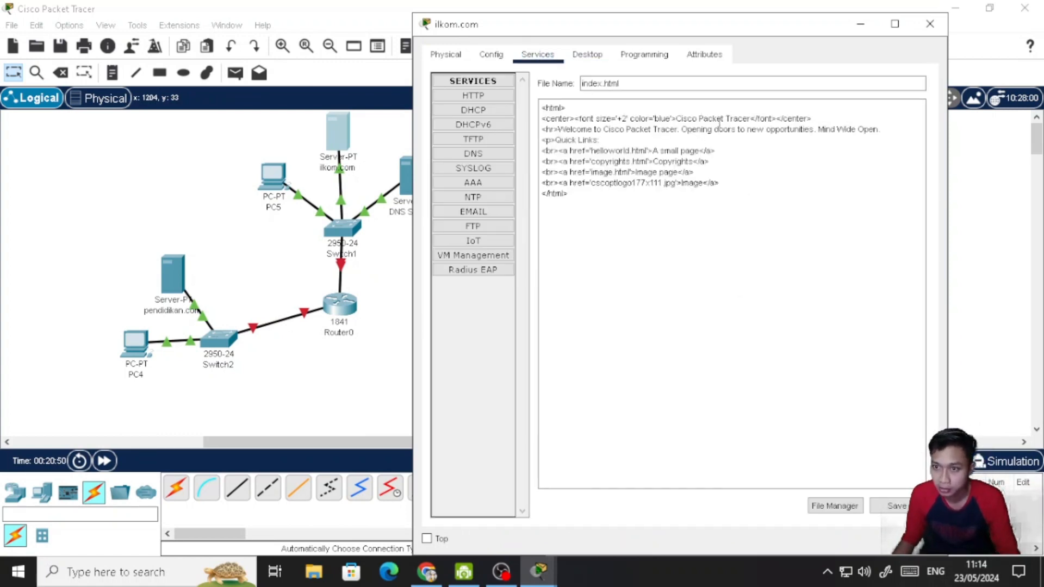
left_click_drag(751, 118, 677, 118)
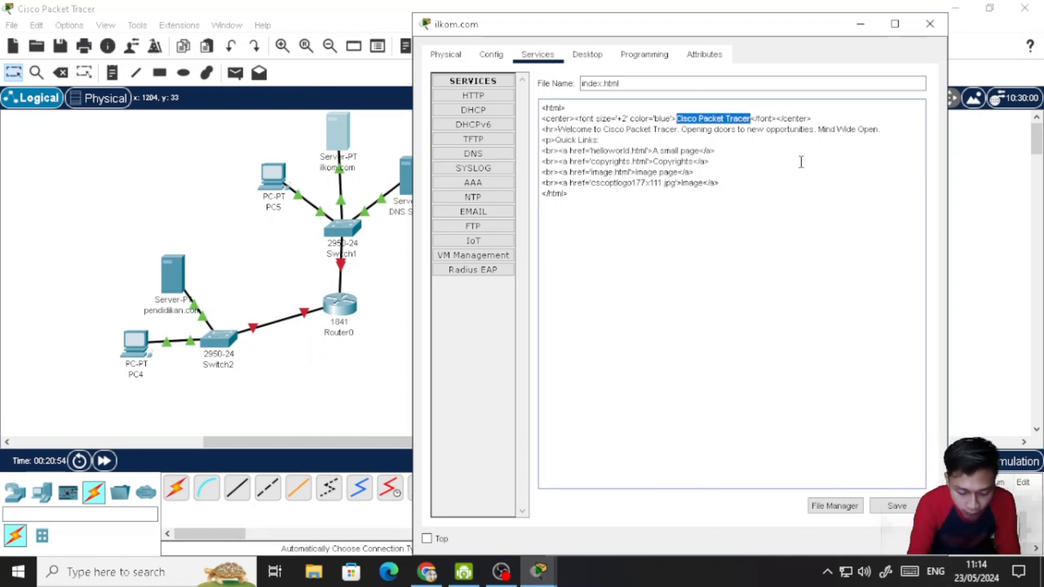
type("SERVER ")
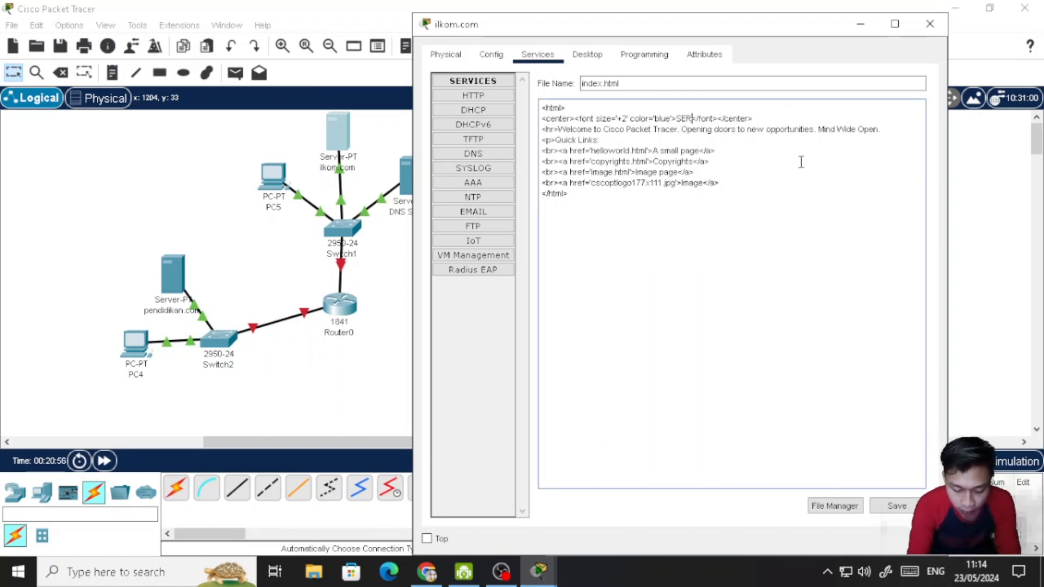
type("ILKOM")
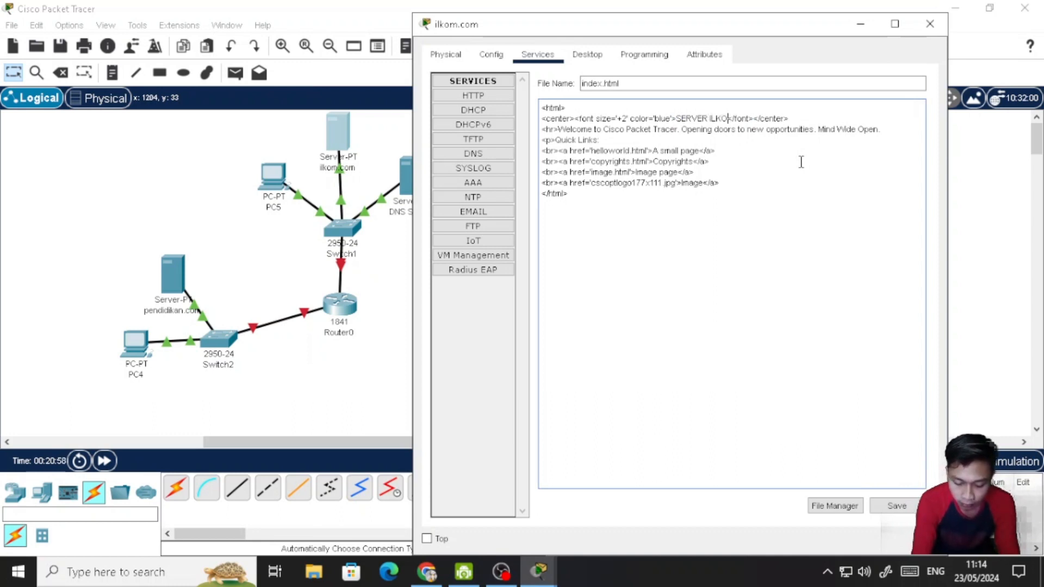
type(".COM")
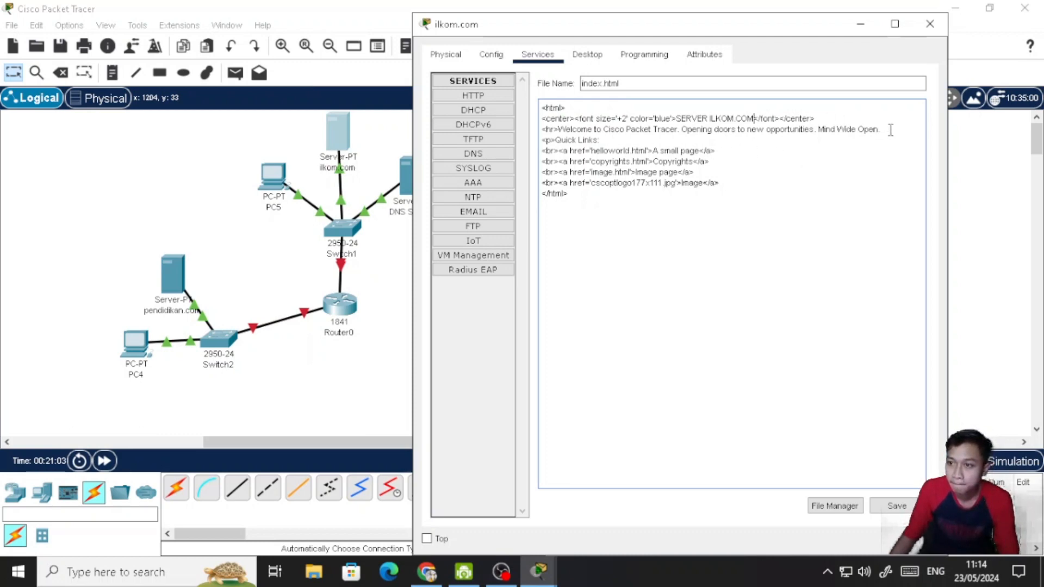
- Replace the welcome sentence in the server's index.html with the student's full name
left_click_drag(884, 130, 560, 133)
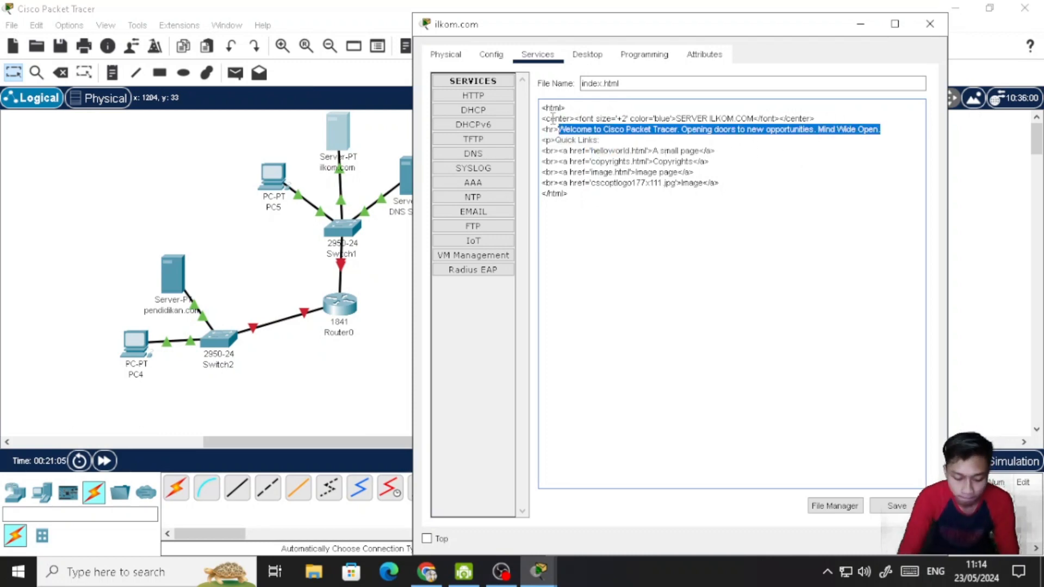
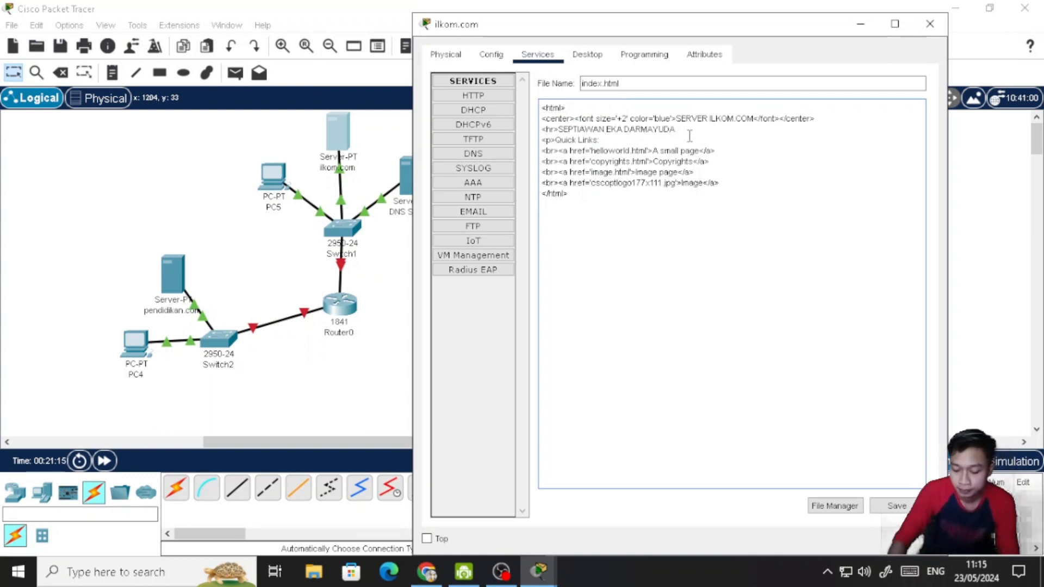
- Add an <hr> line containing the student ID number below the name in index.html
key("Return")
type("<hr")
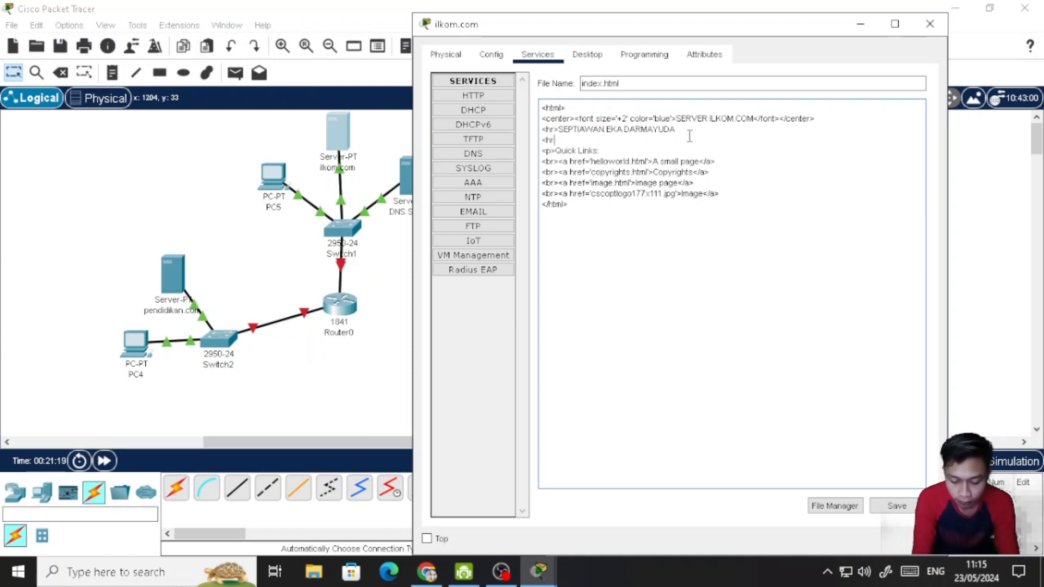
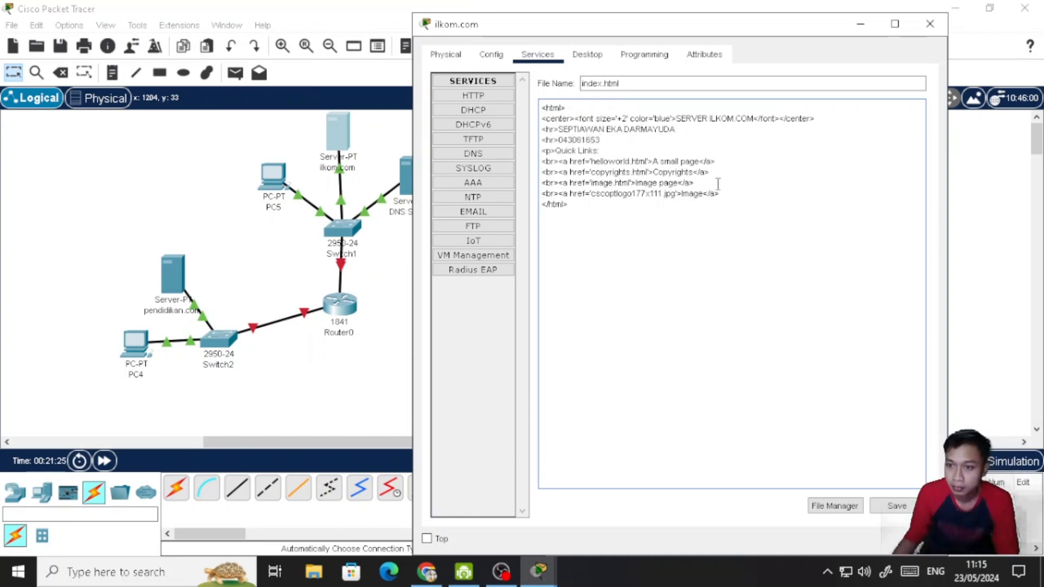
- Replace the Quick Links text and all link lines in index.html with ">> Jaringan Komputer <<", keeping the <p> tag
left_click_drag(726, 194, 560, 156)
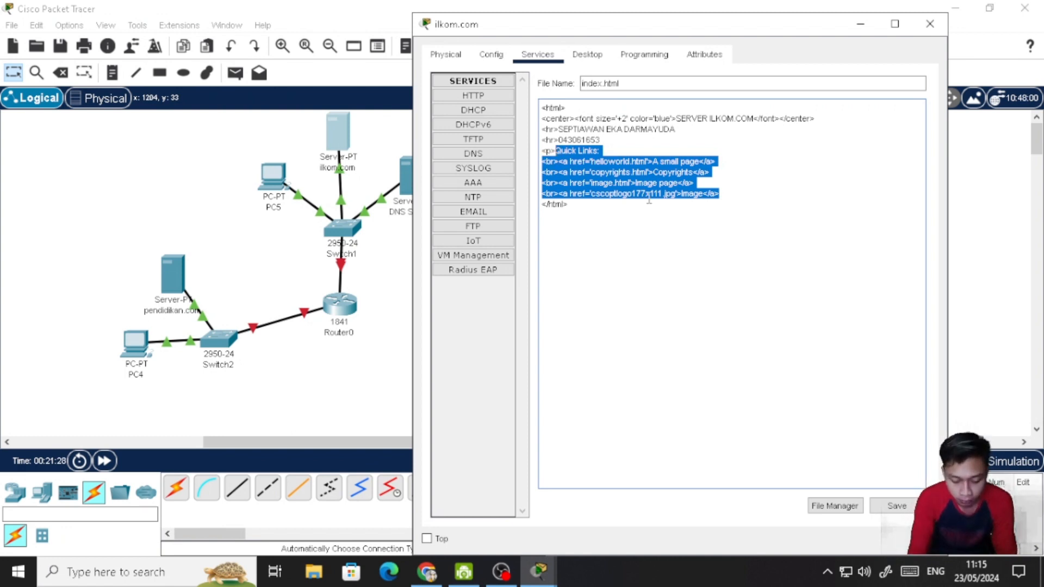
type("Ja")
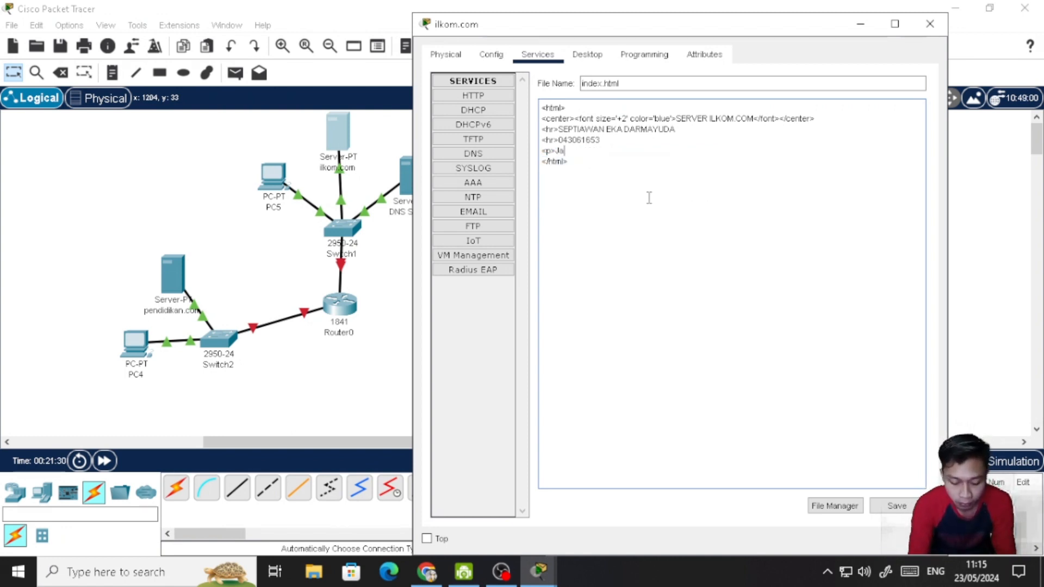
type("ringan Komputer")
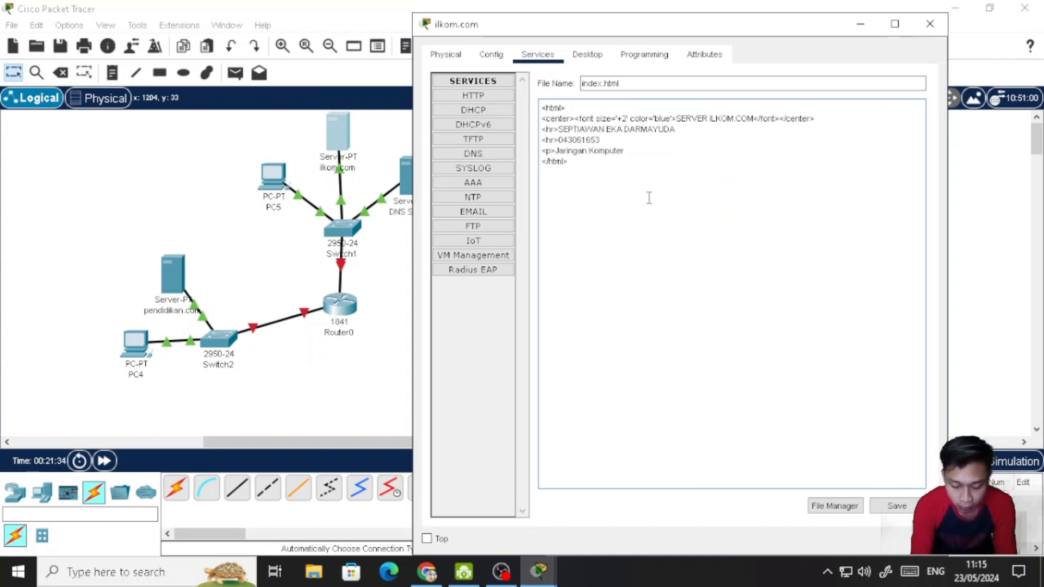
type(" <<")
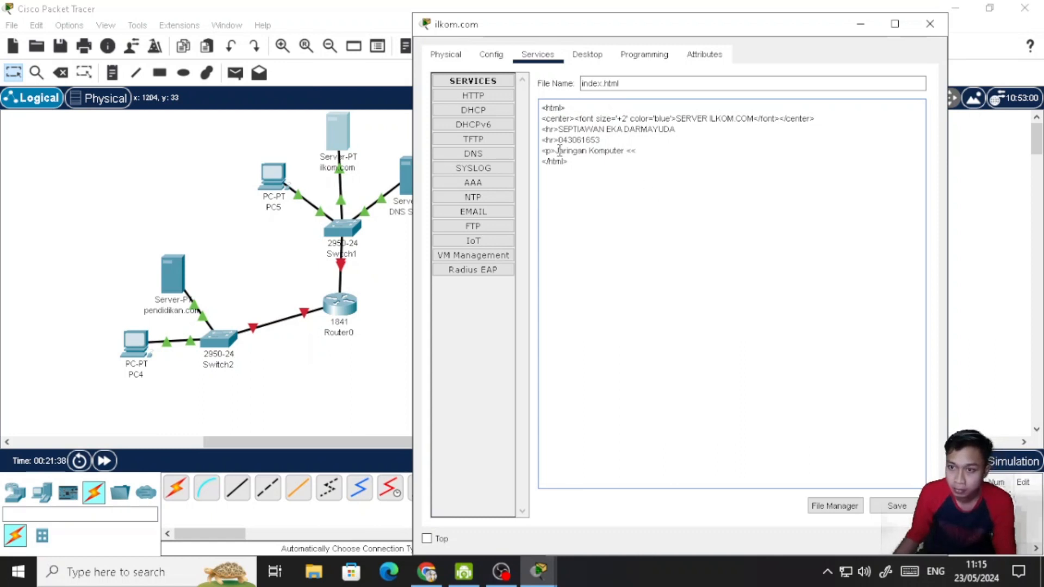
type(">>")
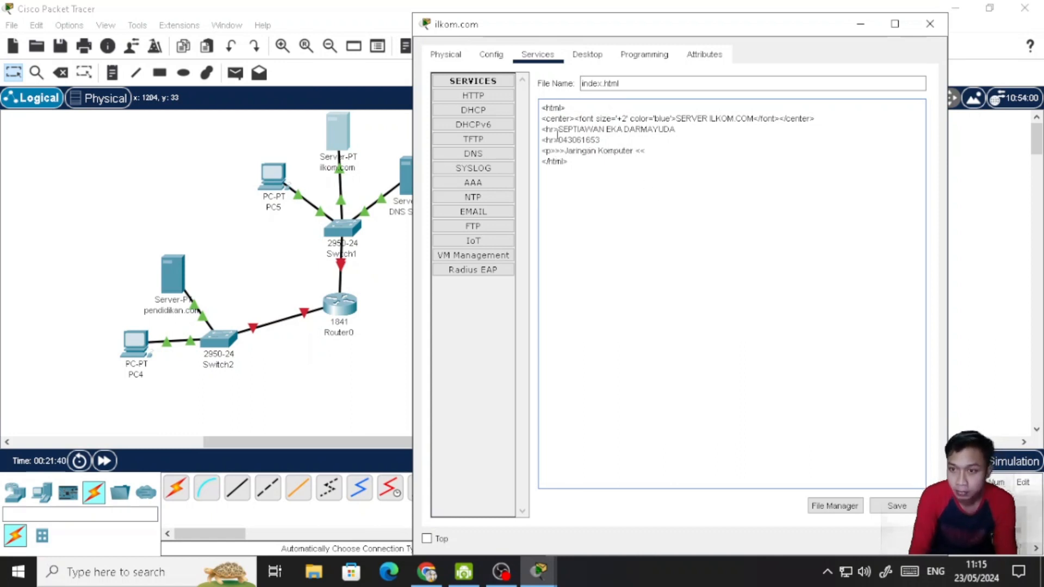
- Wrap the Jaringan Komputer paragraph in <center> and </center> tags and save index.html over the existing file
left_click_drag(819, 118, 784, 119)
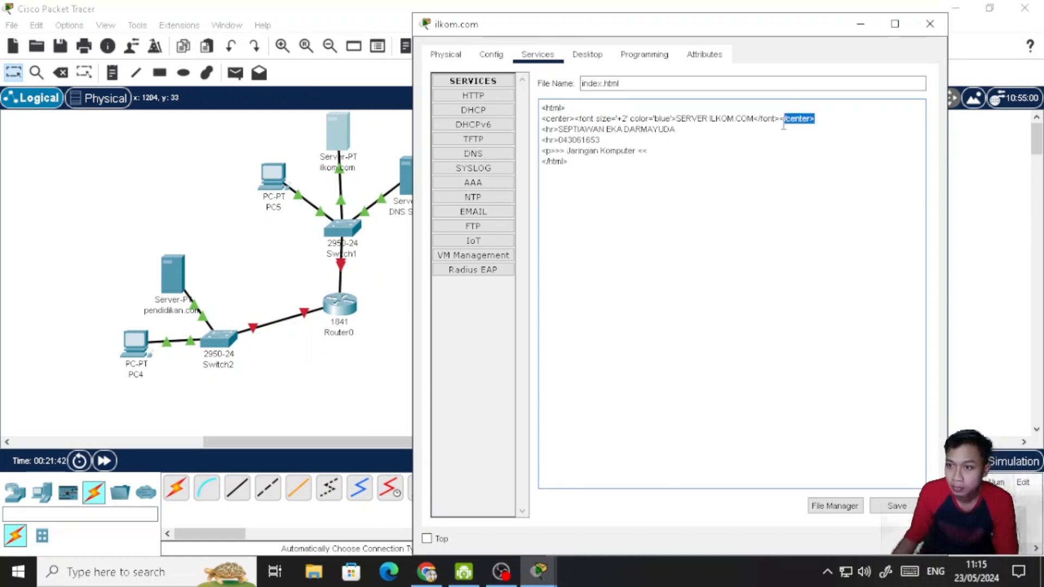
key("ctrl+c")
left_click(707, 151)
key("ctrl+v")
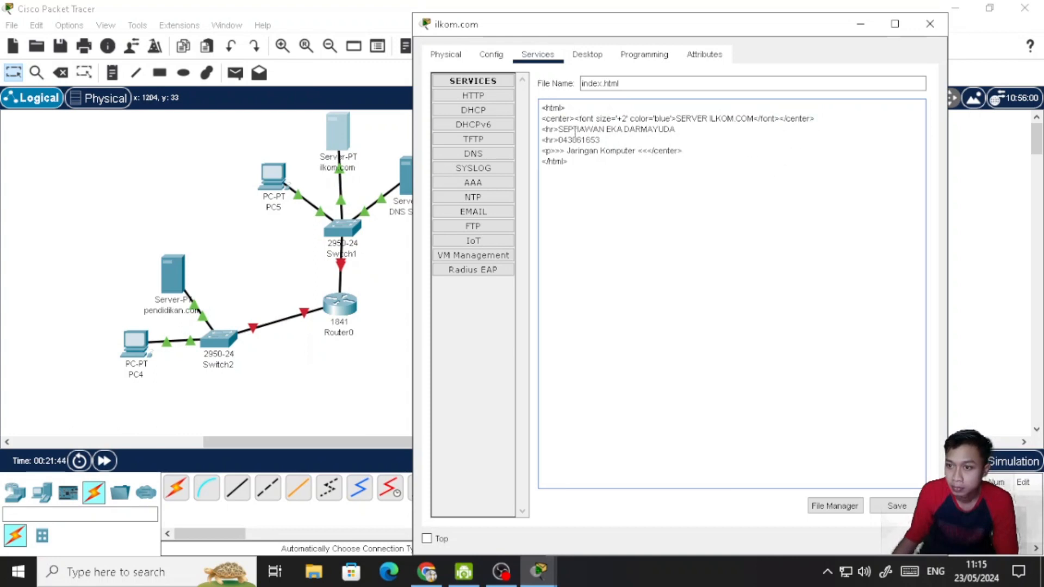
left_click_drag(575, 118, 541, 119)
key("ctrl+c")
left_click(543, 150)
key("ctrl+v")
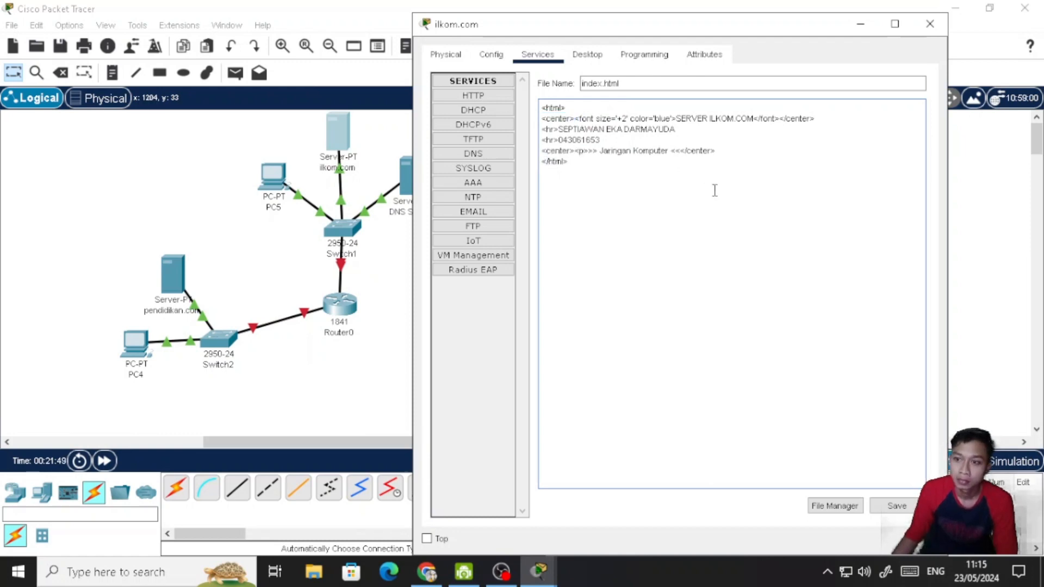
left_click(909, 514)
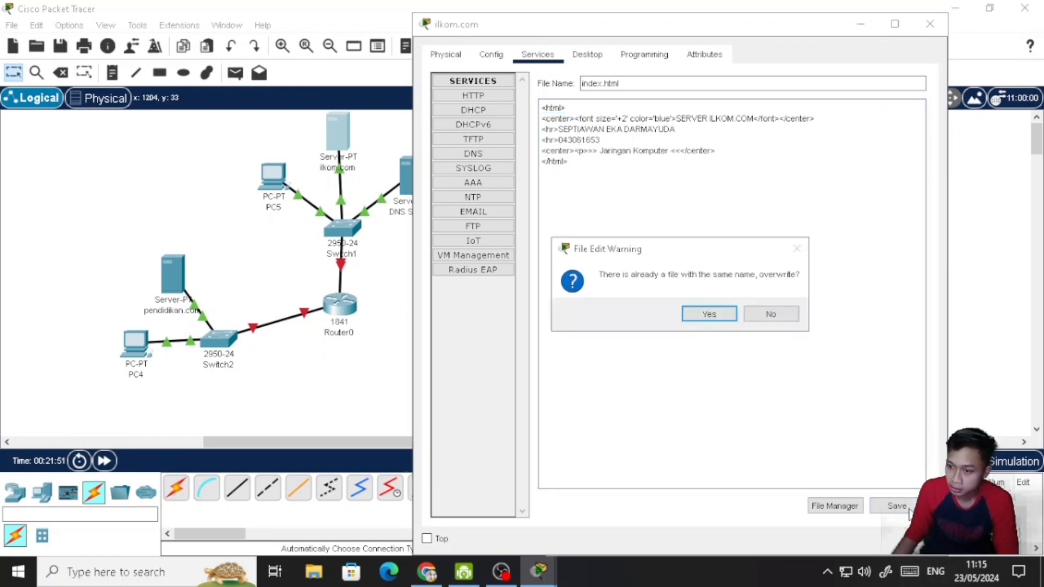
left_click(727, 314)
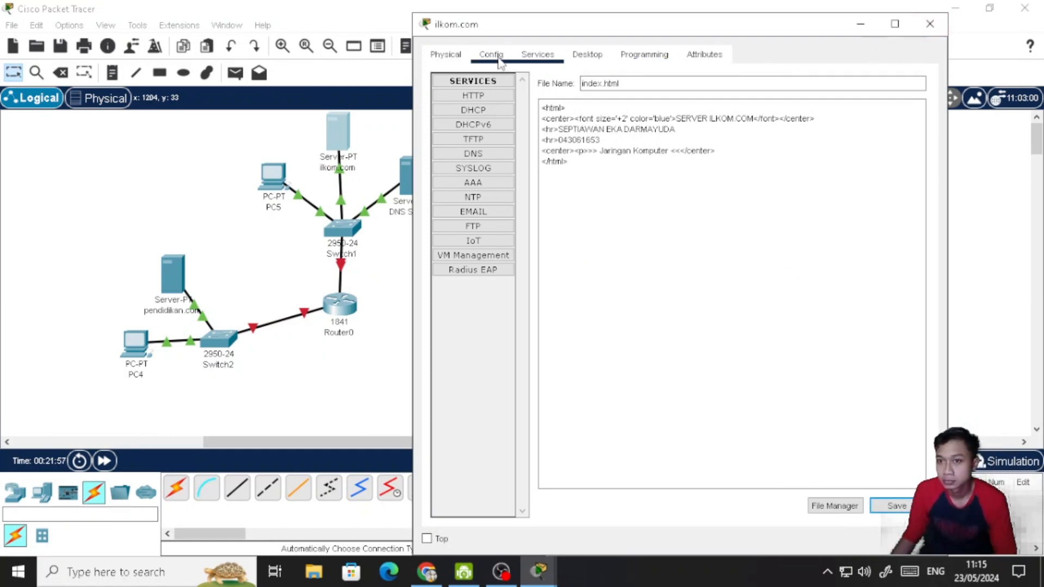
- Try to switch the ilkom.com server's IPv6 configuration to automatic, and close the server's window
left_click(494, 97)
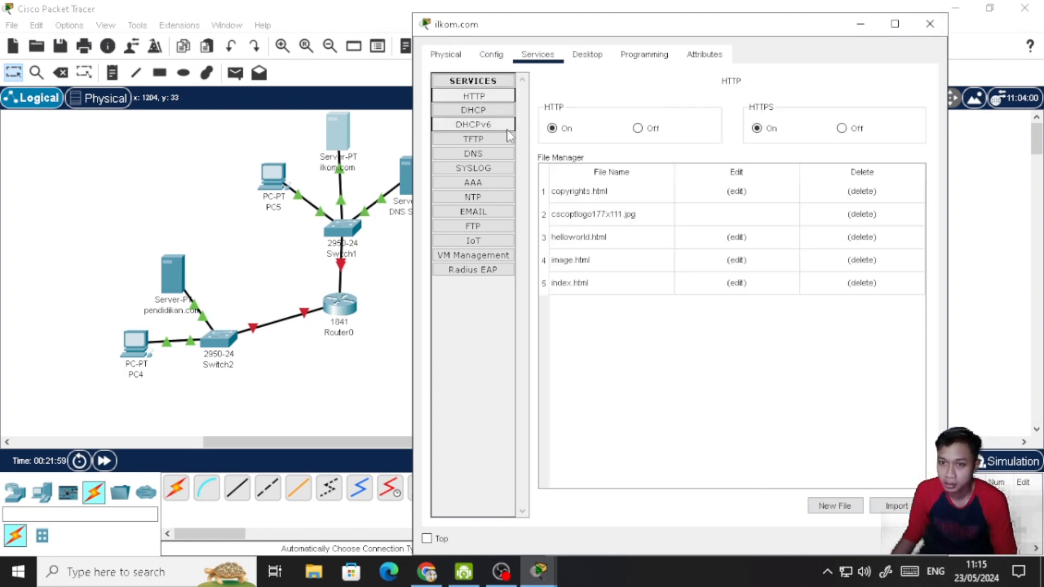
left_click(591, 58)
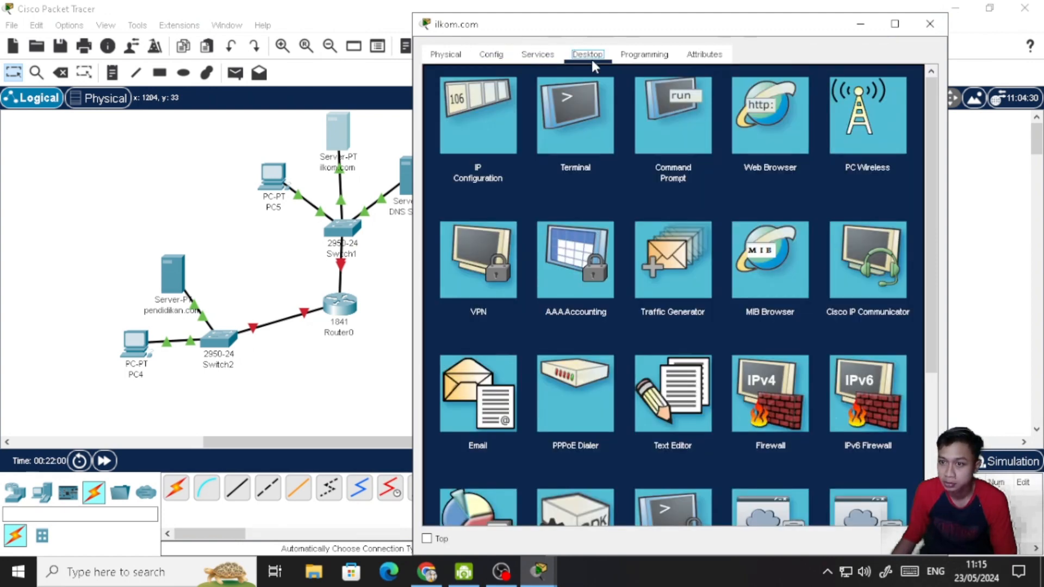
left_click(490, 115)
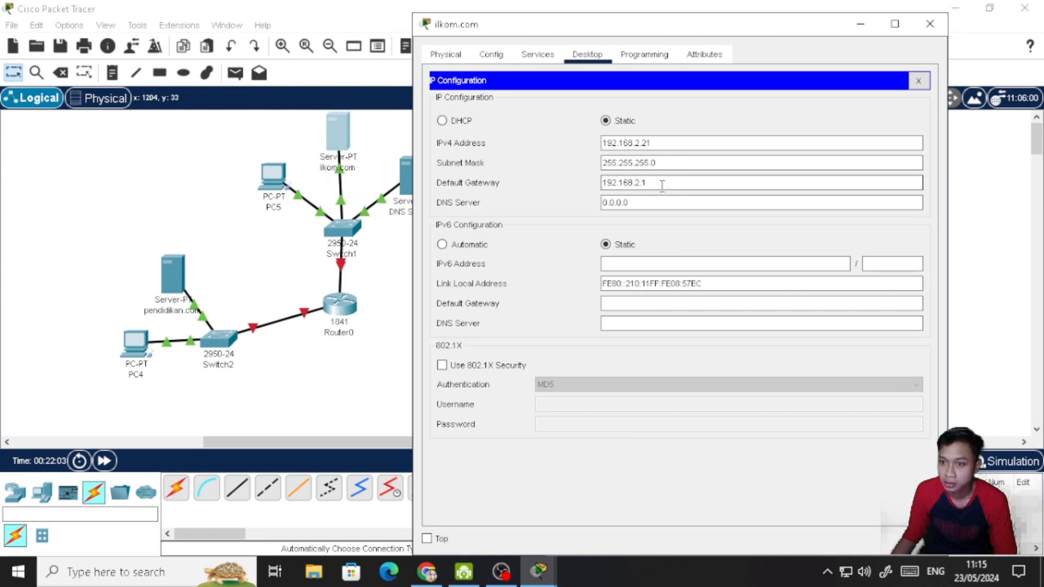
left_click(442, 244)
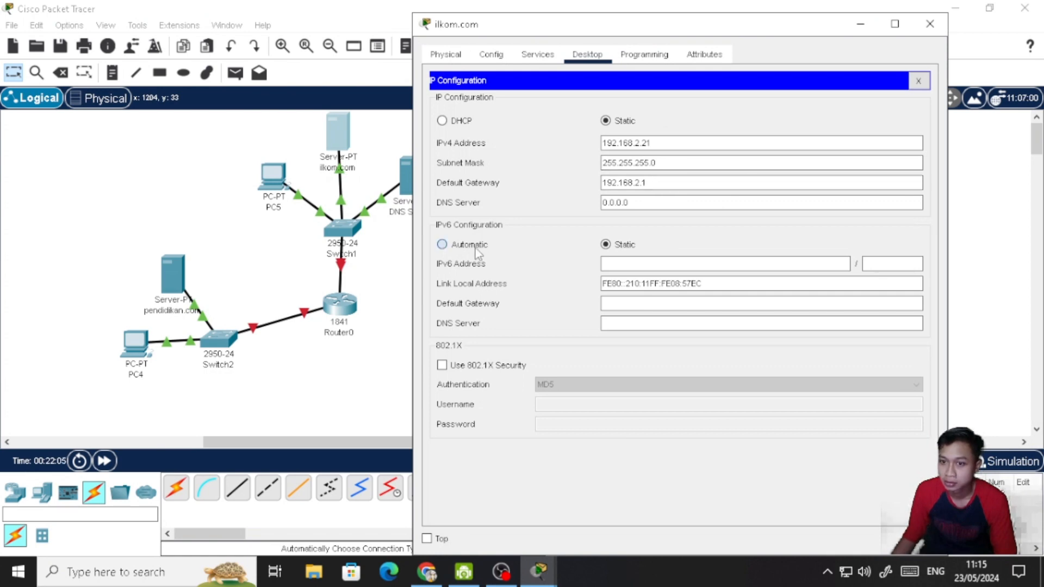
left_click(925, 78)
left_click(930, 24)
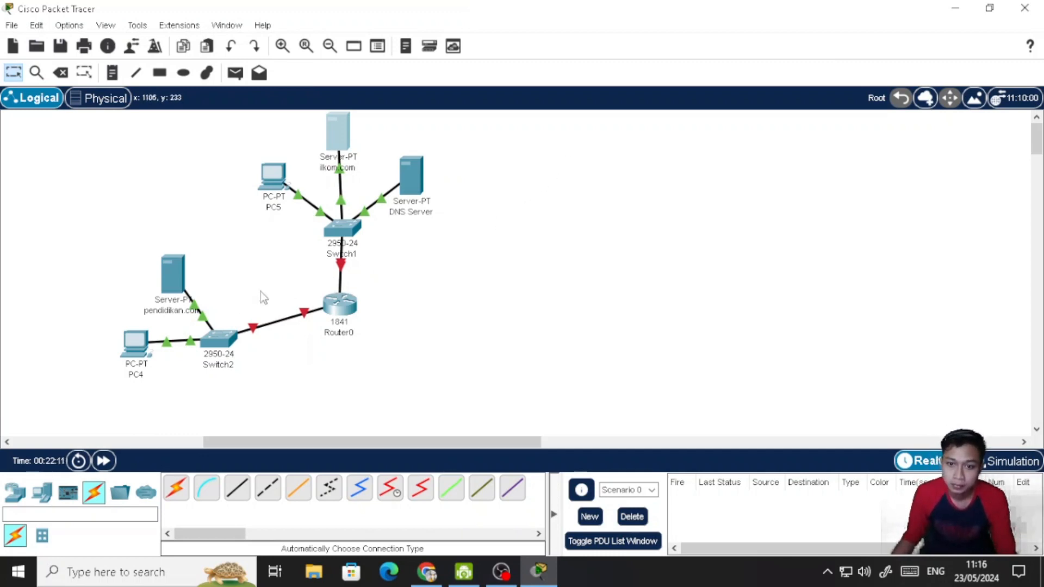
- Give the pendidikan.com server the static IPv4 address 192.168.1.21 with subnet mask 255.255.255.0
left_click(177, 264)
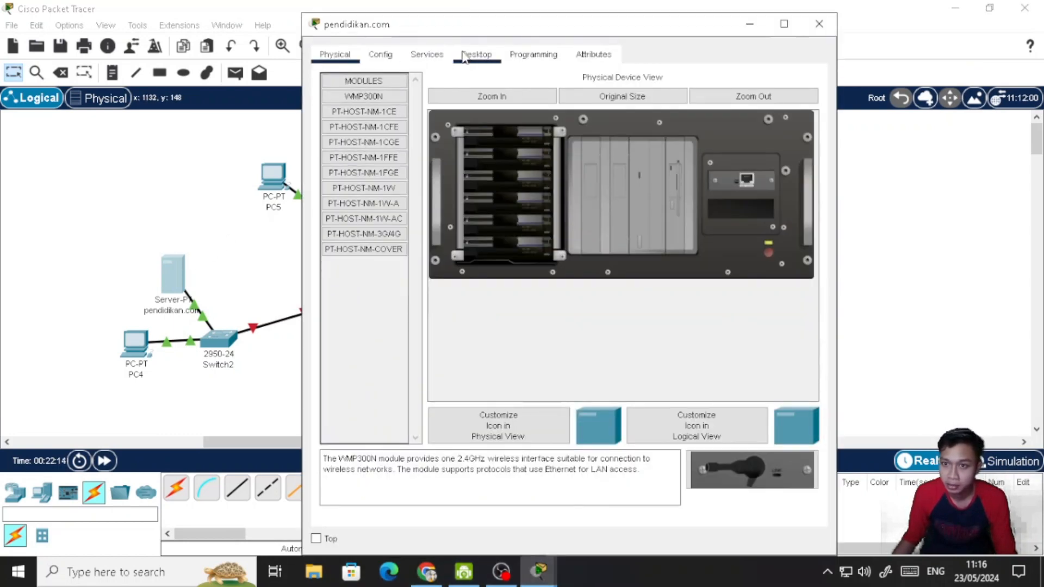
left_click(463, 57)
left_click(367, 129)
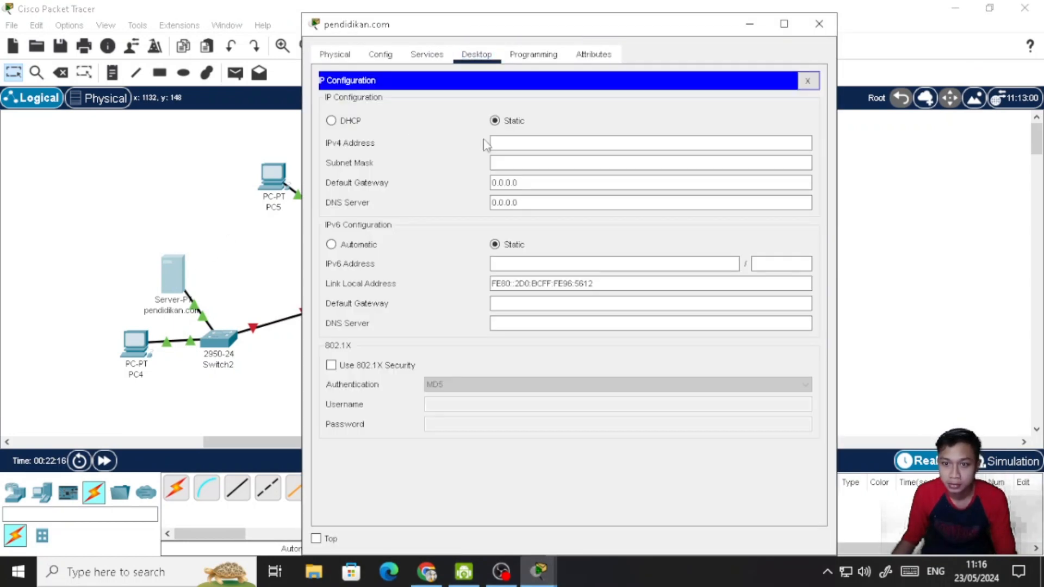
left_click(522, 143)
type("192.168.1.")
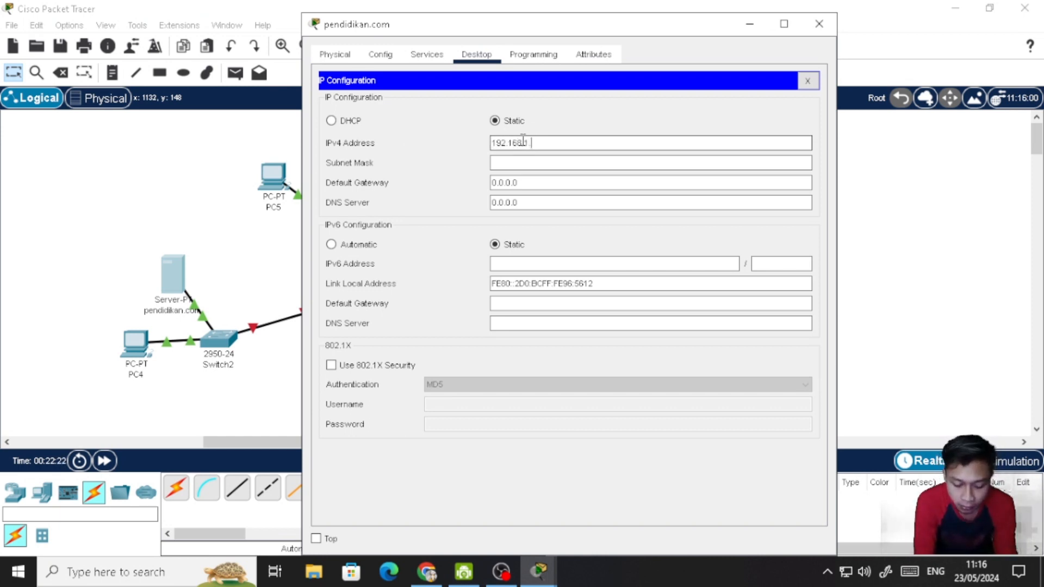
type("21")
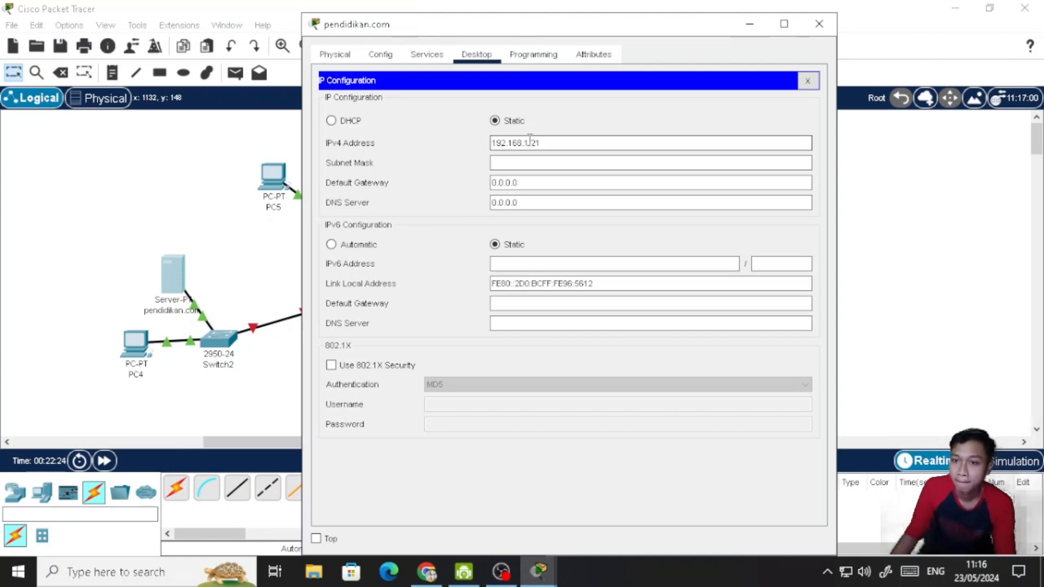
left_click(532, 163)
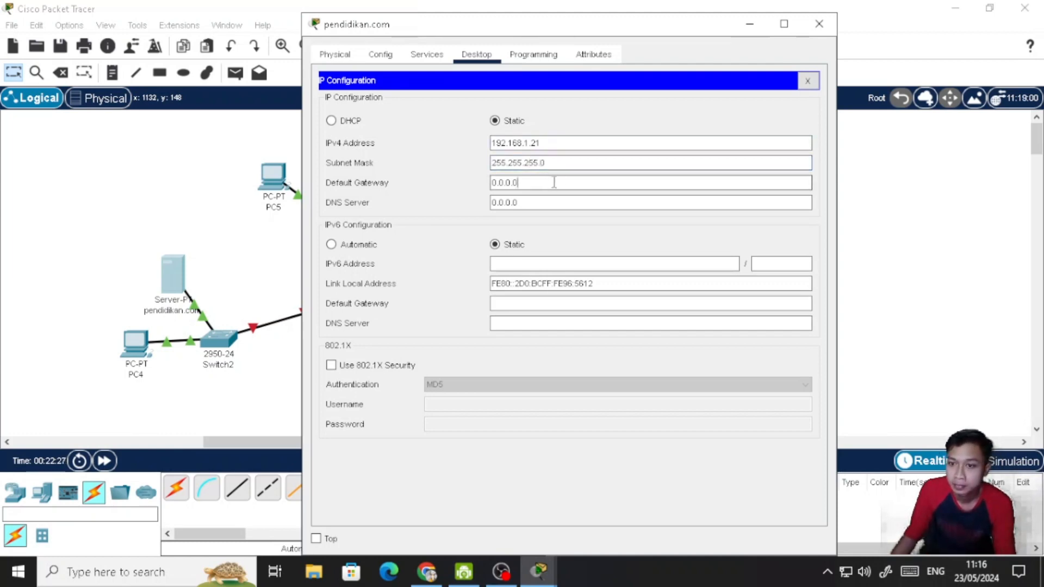
- Set the pendidikan.com server's default gateway to 192.168.1.1 and switch its IPv6 configuration to automatic
left_click_drag(518, 183, 480, 185)
type("192")
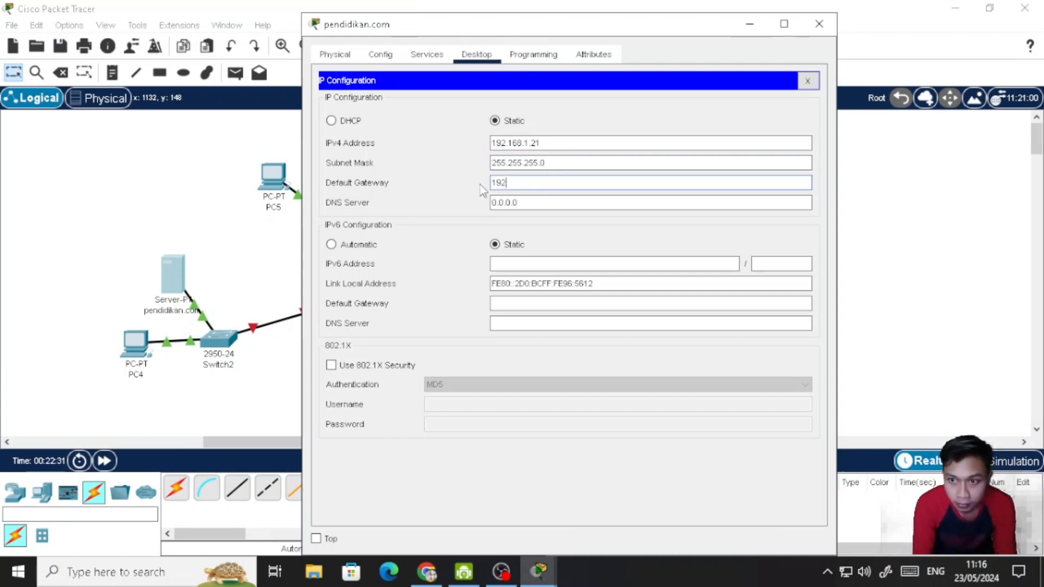
type(".168")
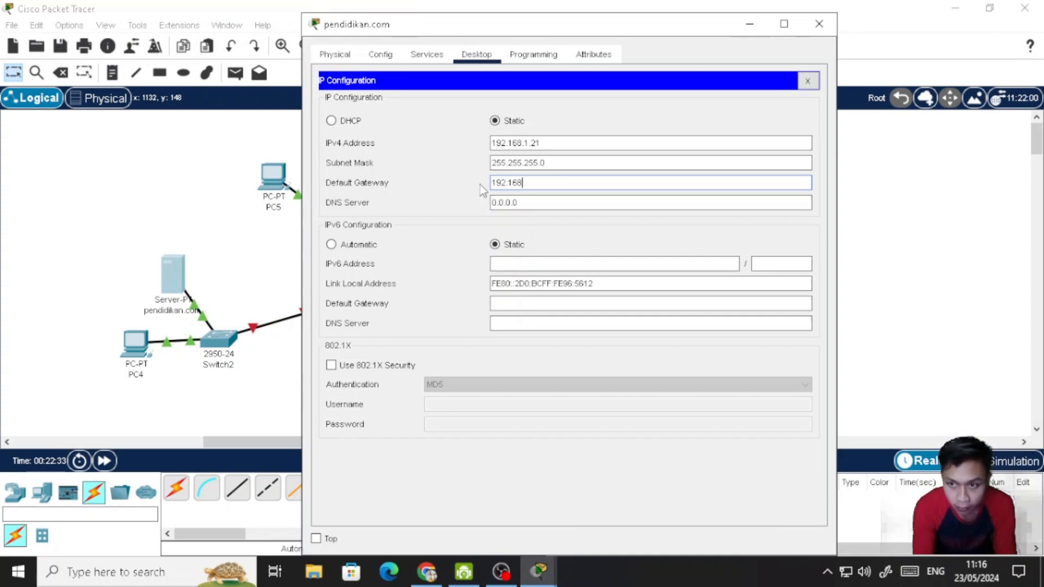
type(".")
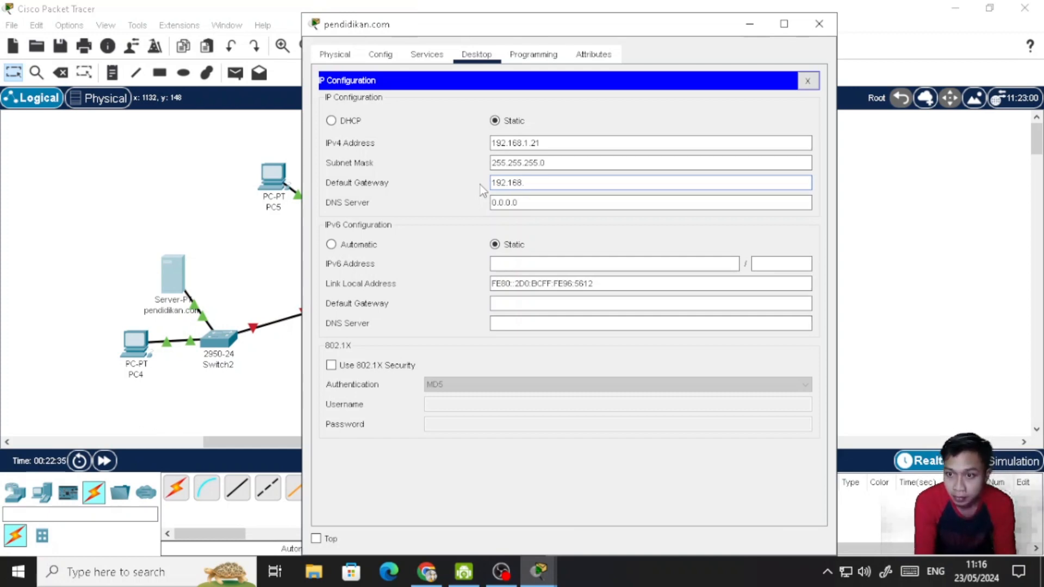
type("2")
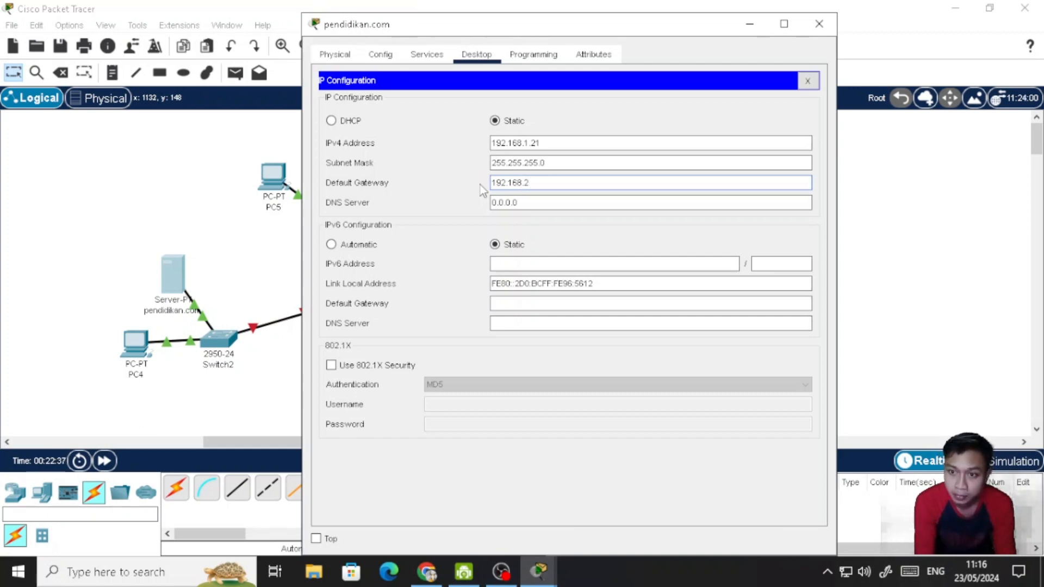
key("BackSpace")
type("1.1")
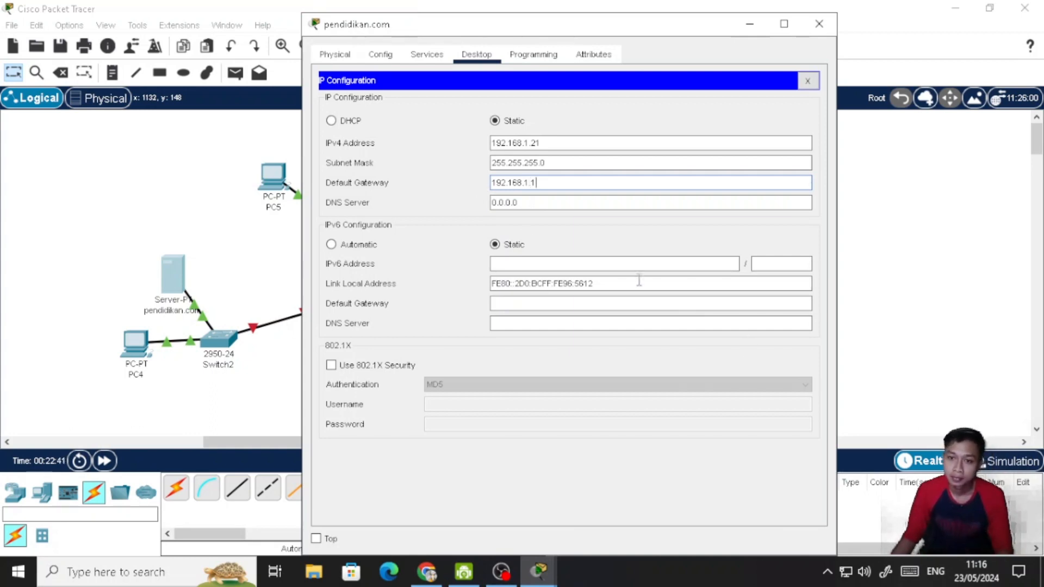
left_click(354, 244)
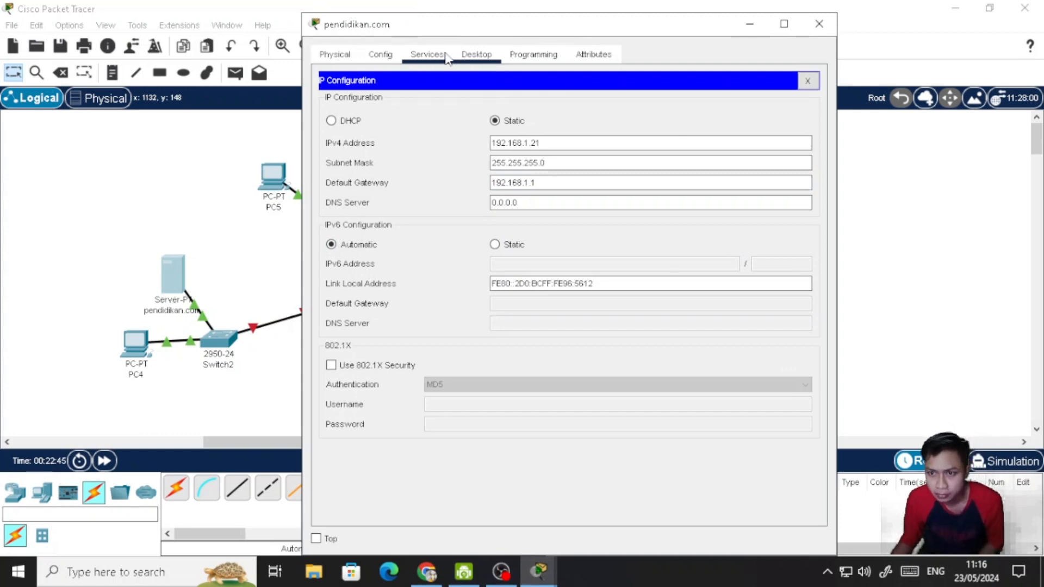
- Copy the whole HTML source of index.html from the ilkom.com server's HTTP service and close that server's window
left_click(427, 54)
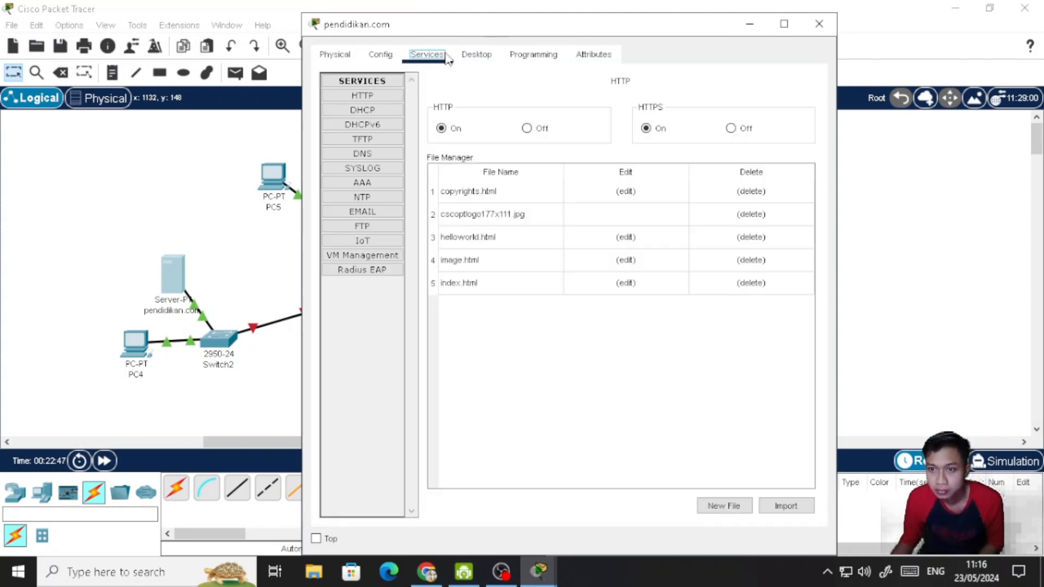
left_click(815, 29)
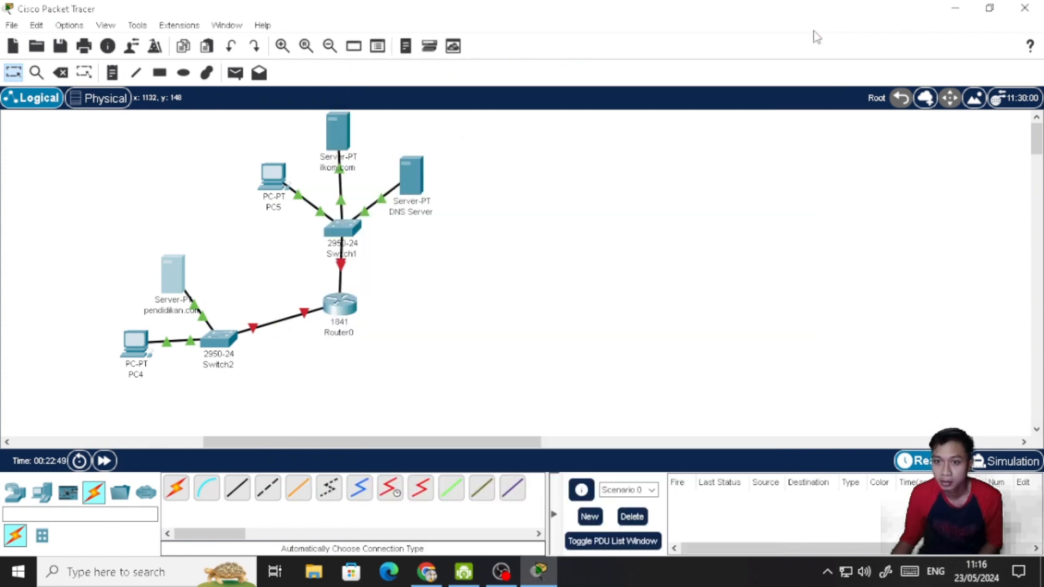
left_click(348, 137)
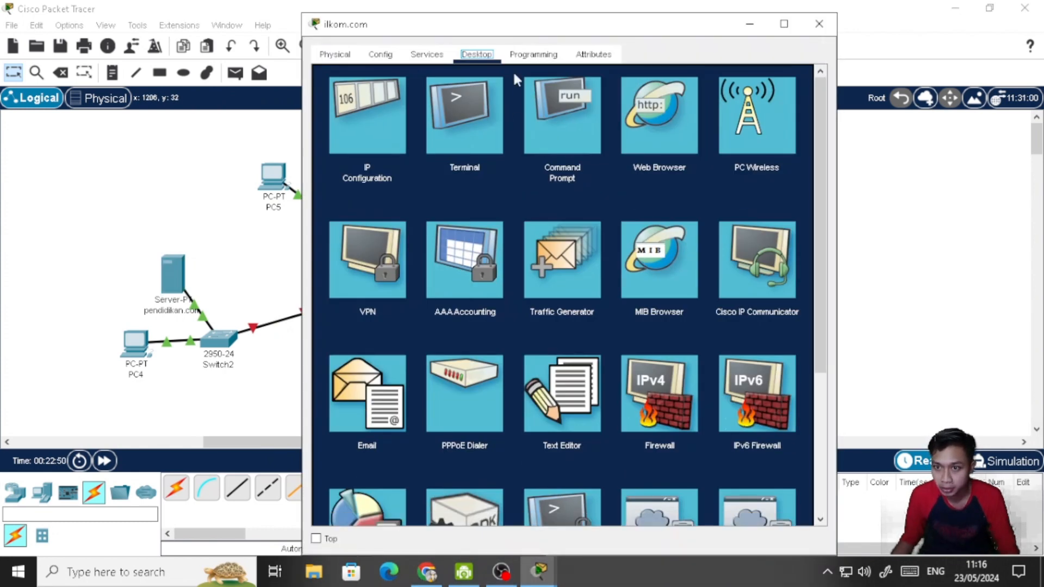
left_click(427, 55)
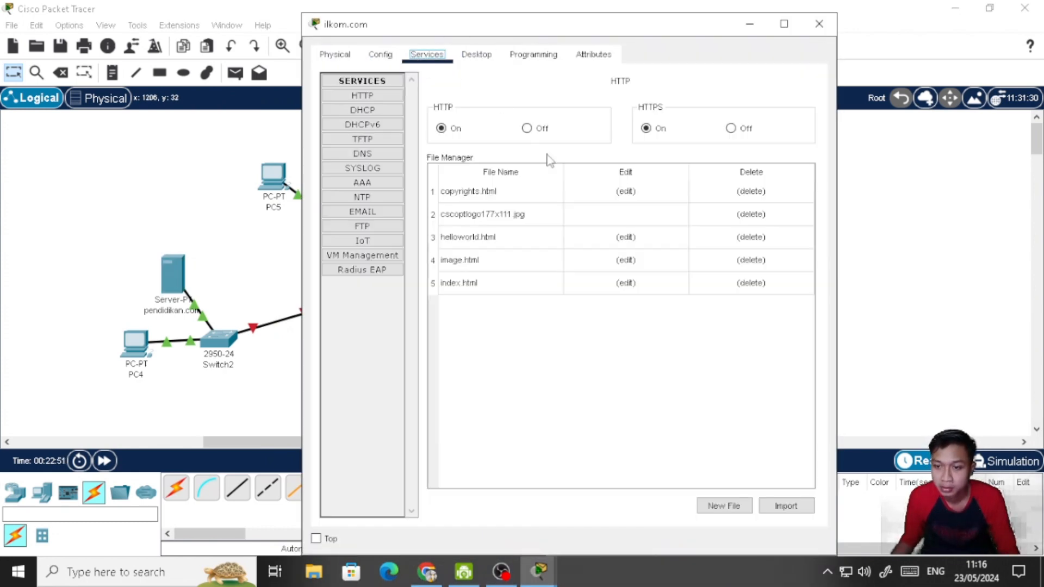
left_click(615, 283)
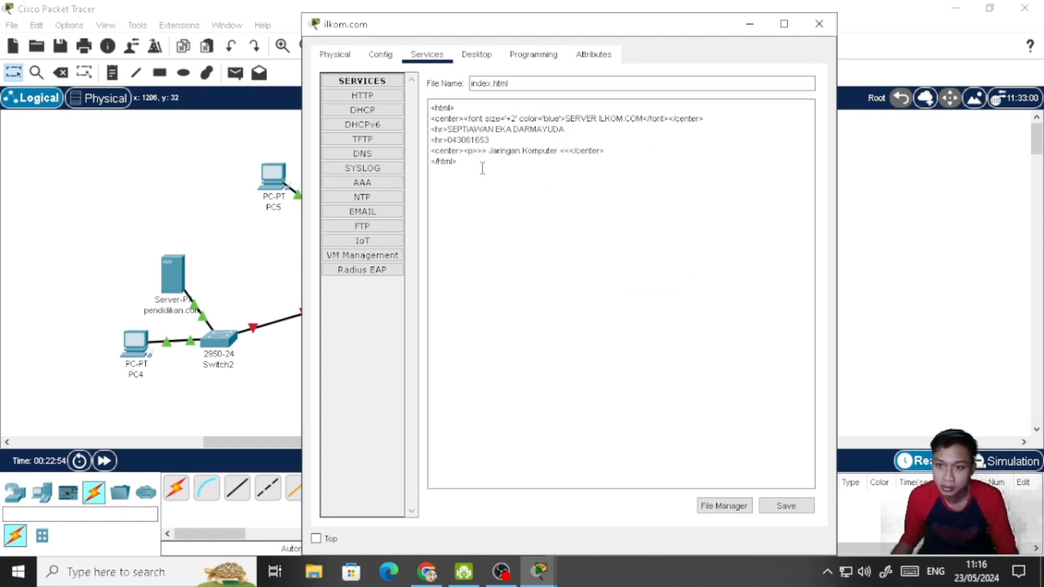
left_click_drag(482, 168, 425, 104)
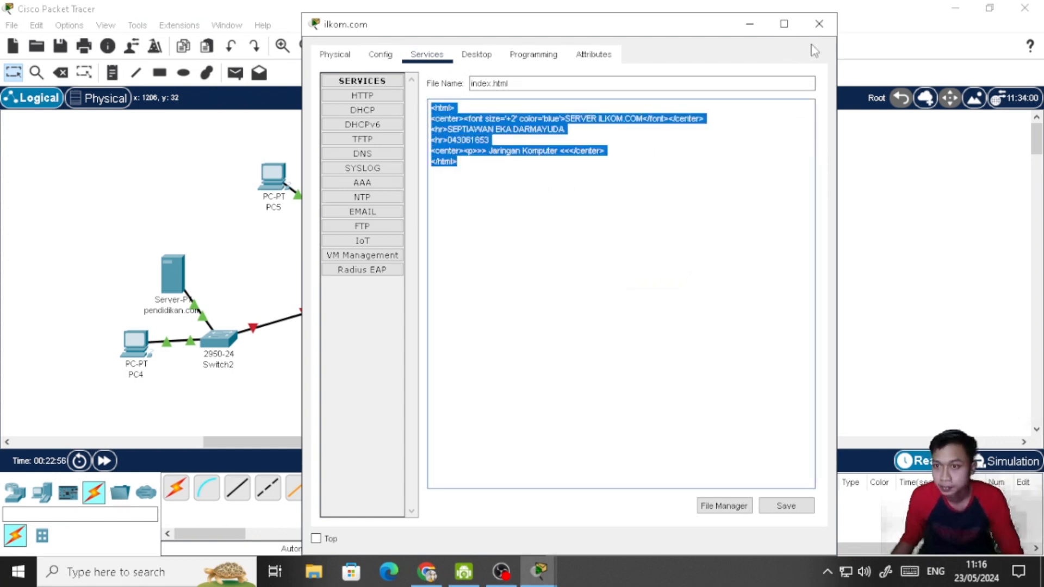
left_click(819, 24)
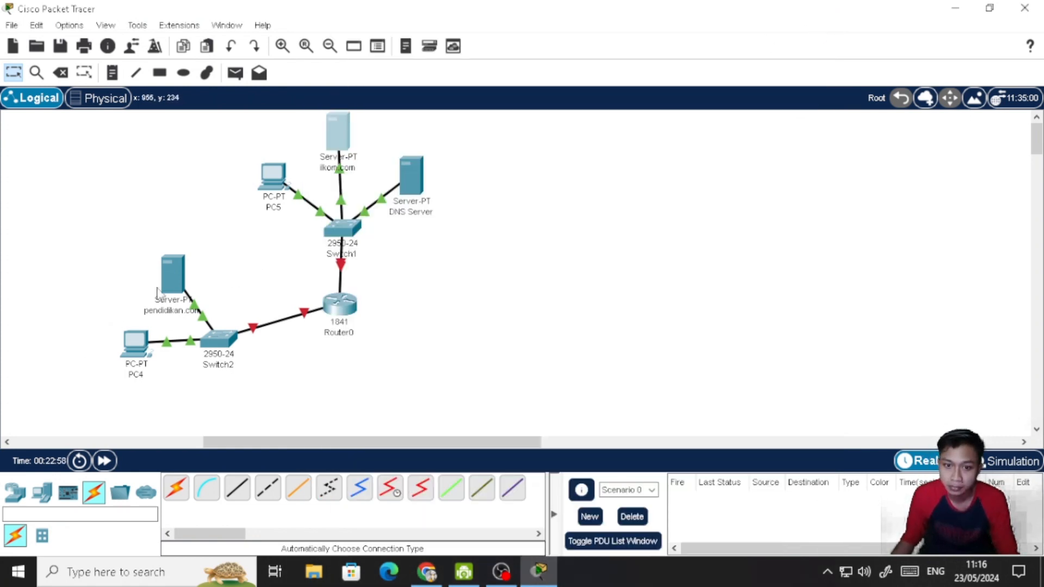
- Replace the entire content of index.html on the pendidikan.com server with the copied ilkom.com page source
left_click(173, 276)
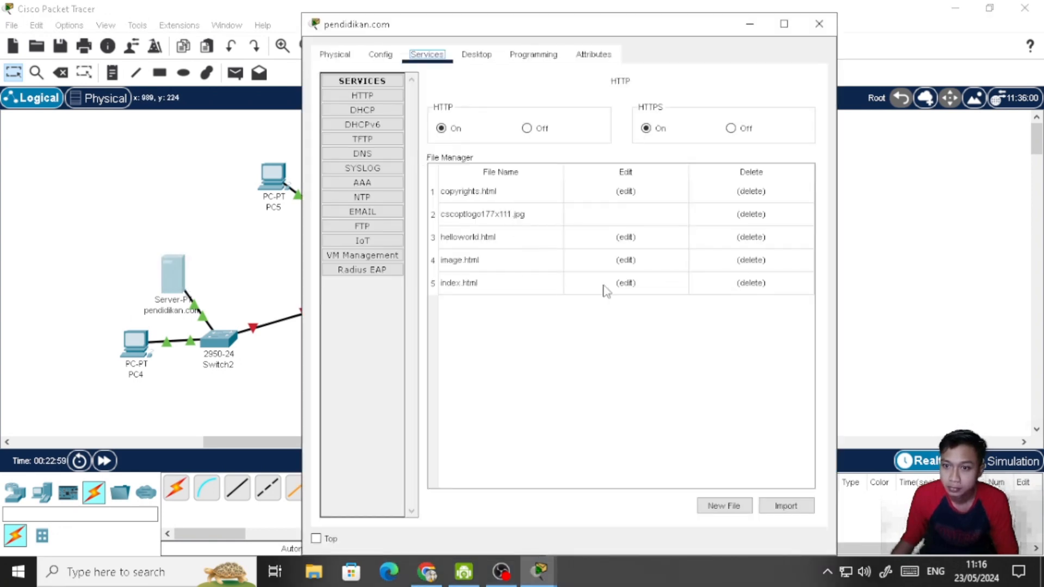
left_click(626, 283)
left_click(540, 219)
key("ctrl+a")
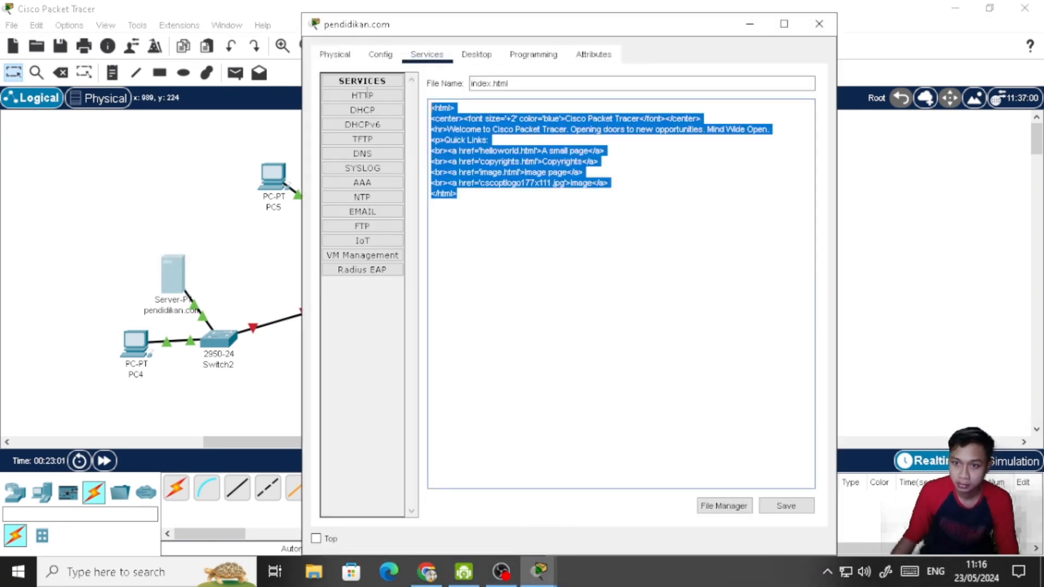
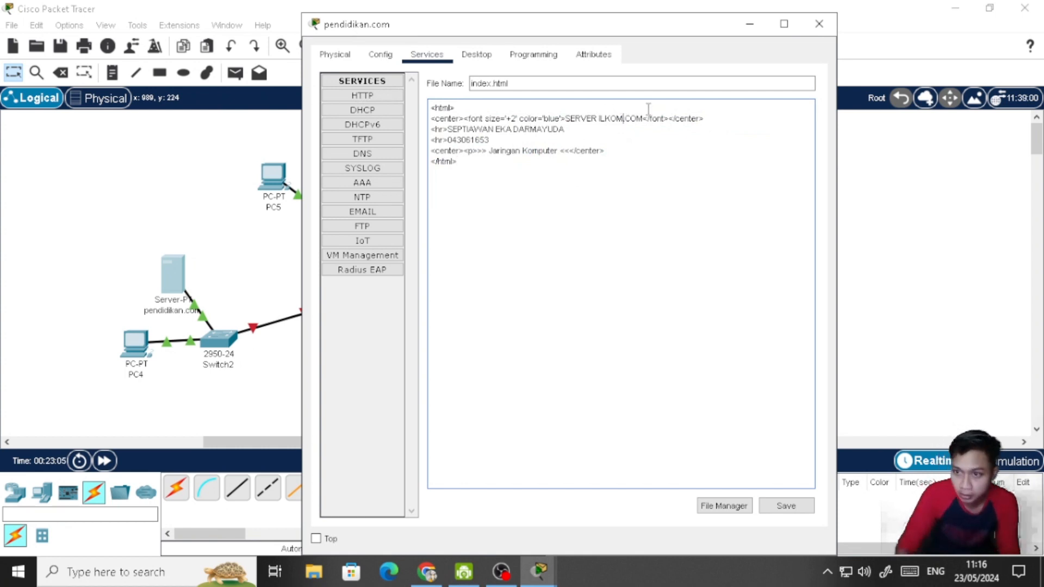
- Change the page heading to SERVER PENDIDIKAN.COM, save index.html over the existing file, and close the server's window
key("BackSpace")
key("BackSpace")
key("BackSpace")
key("BackSpace")
key("BackSpace")
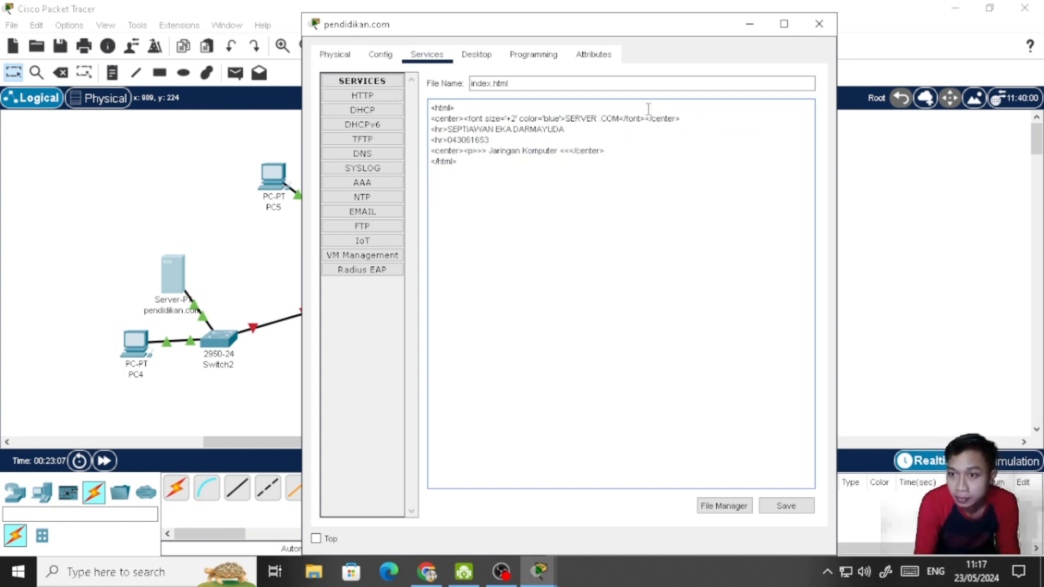
type("PENDIDI")
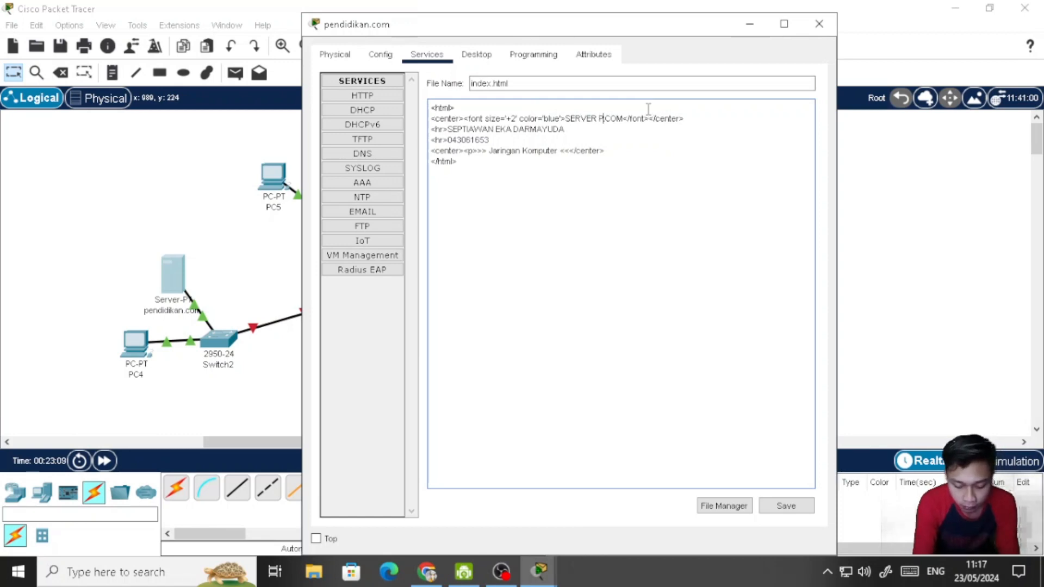
type("KKA")
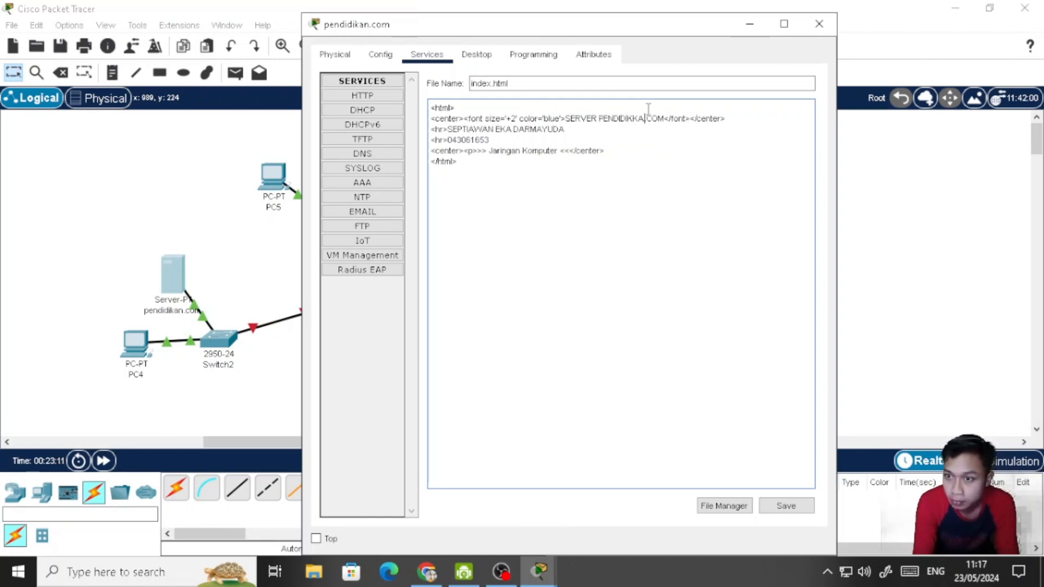
key("BackSpace")
key("BackSpace")
type("A")
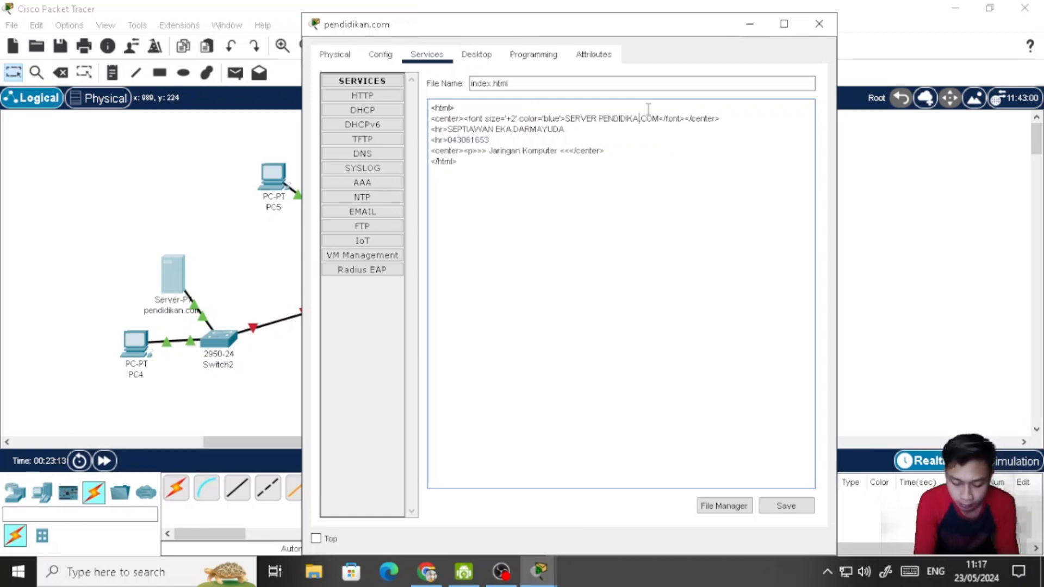
type("N")
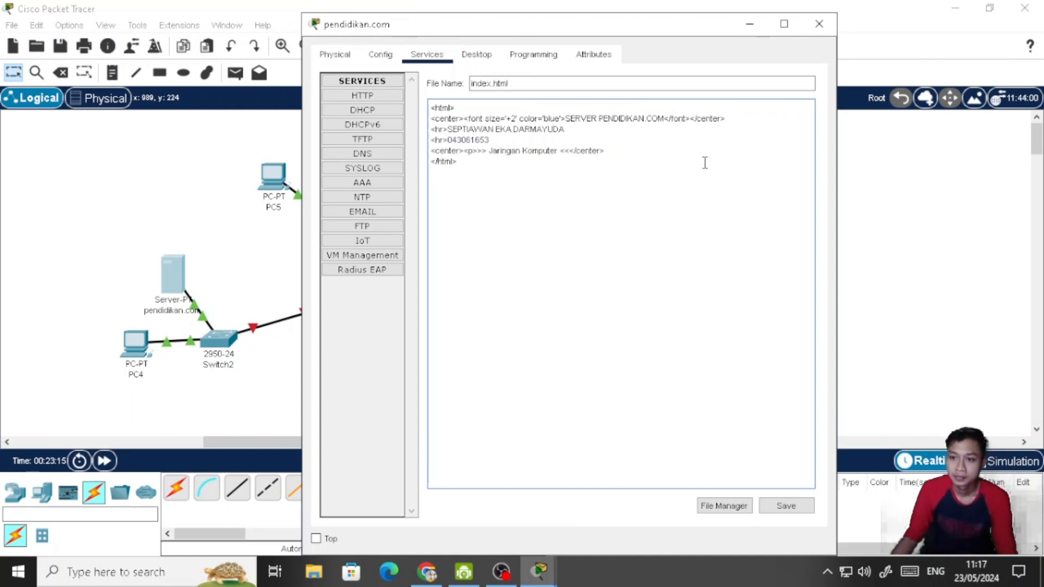
left_click(792, 512)
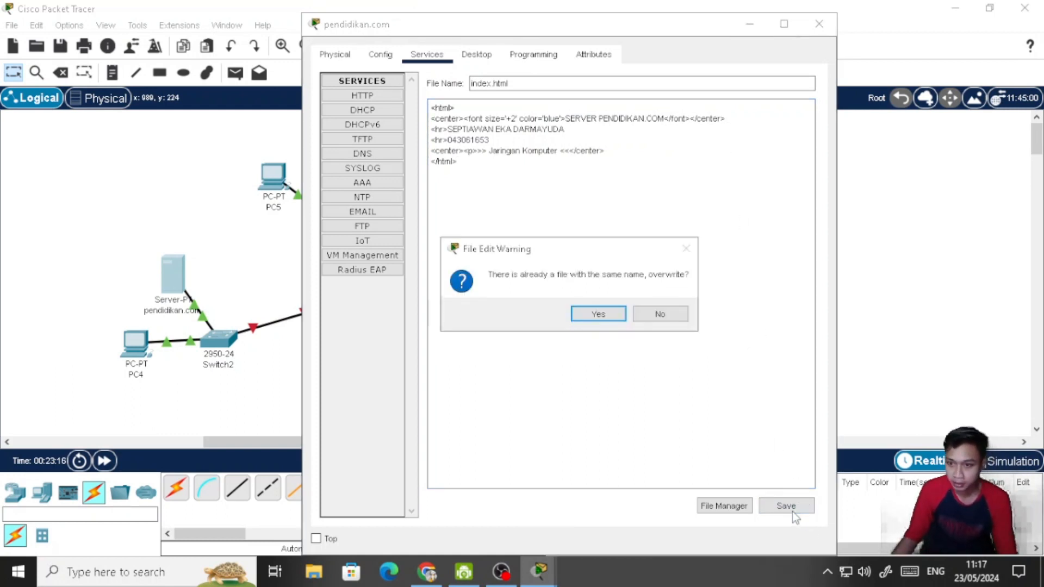
left_click(619, 320)
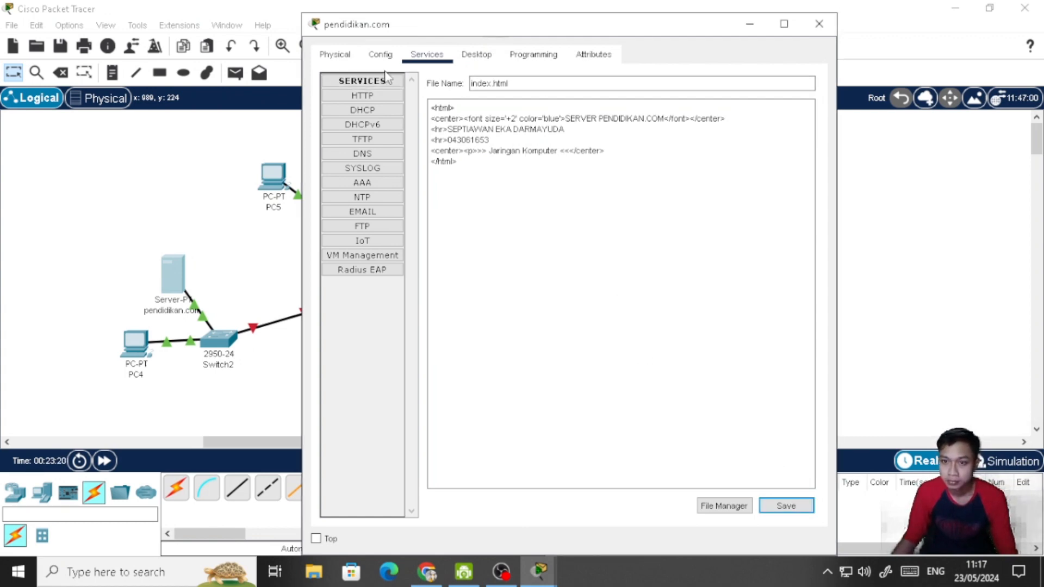
left_click(477, 54)
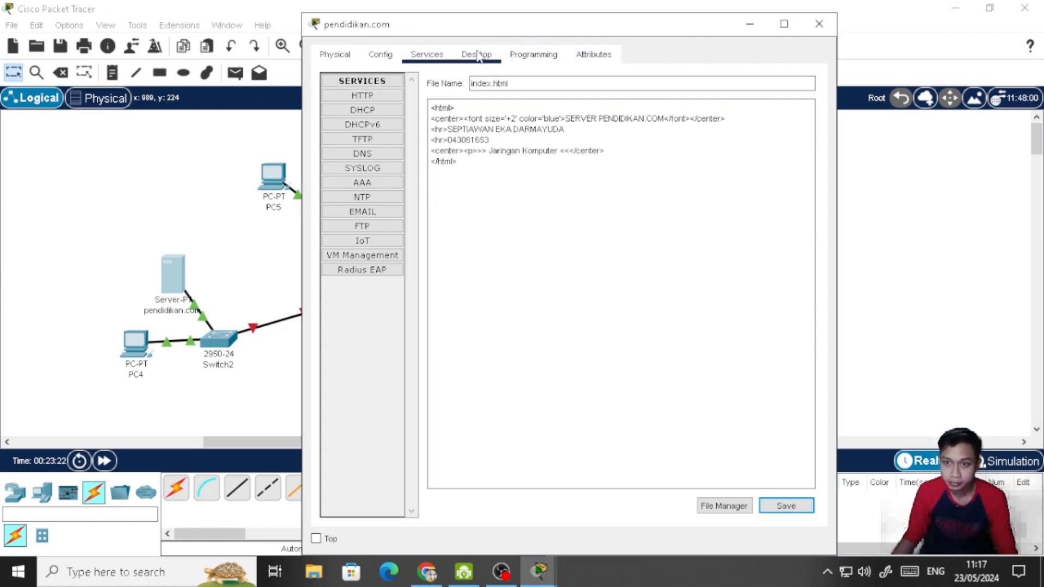
left_click(819, 24)
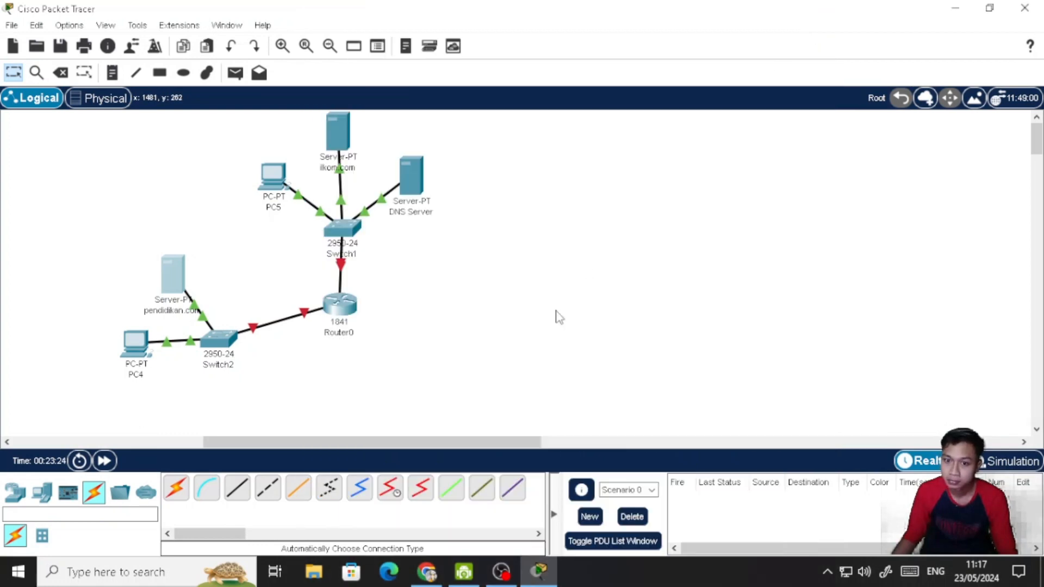
- Move Router0 slightly lower in the topology and try to set its FastEthernet0/0 IPv4 address to 192.168.2.1
left_click_drag(339, 306, 344, 330)
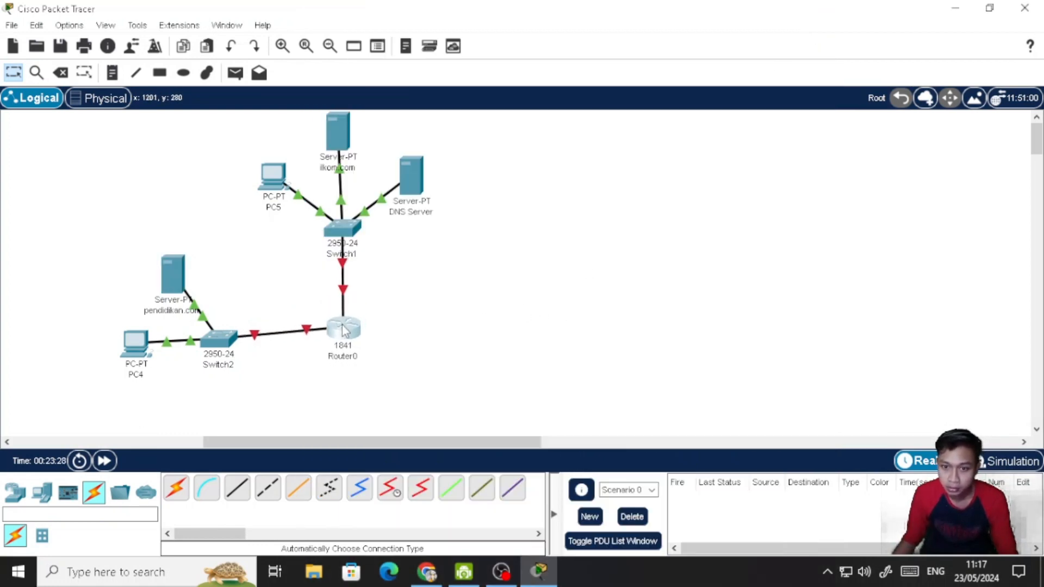
left_click(344, 330)
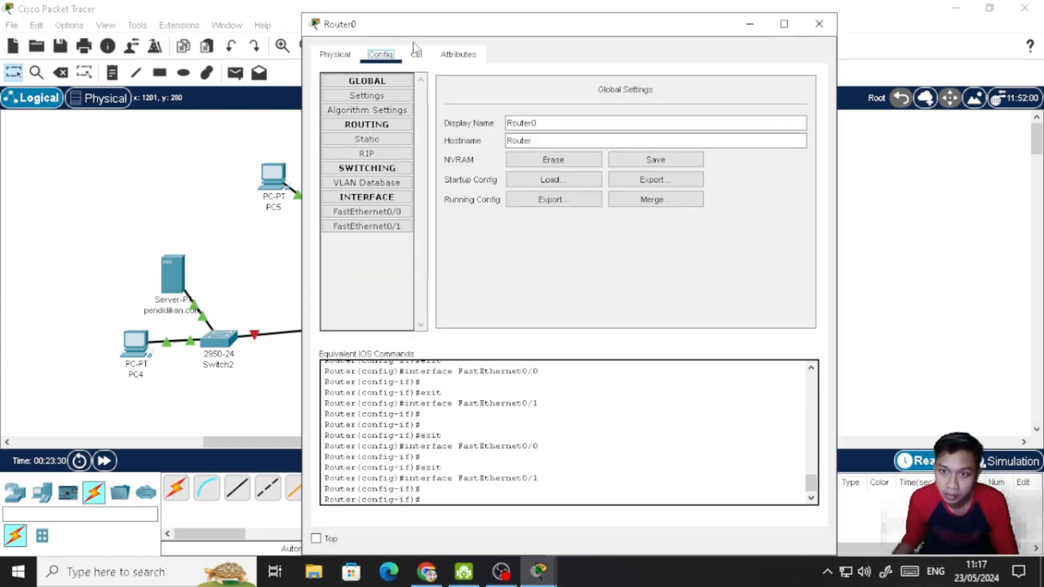
left_click(387, 217)
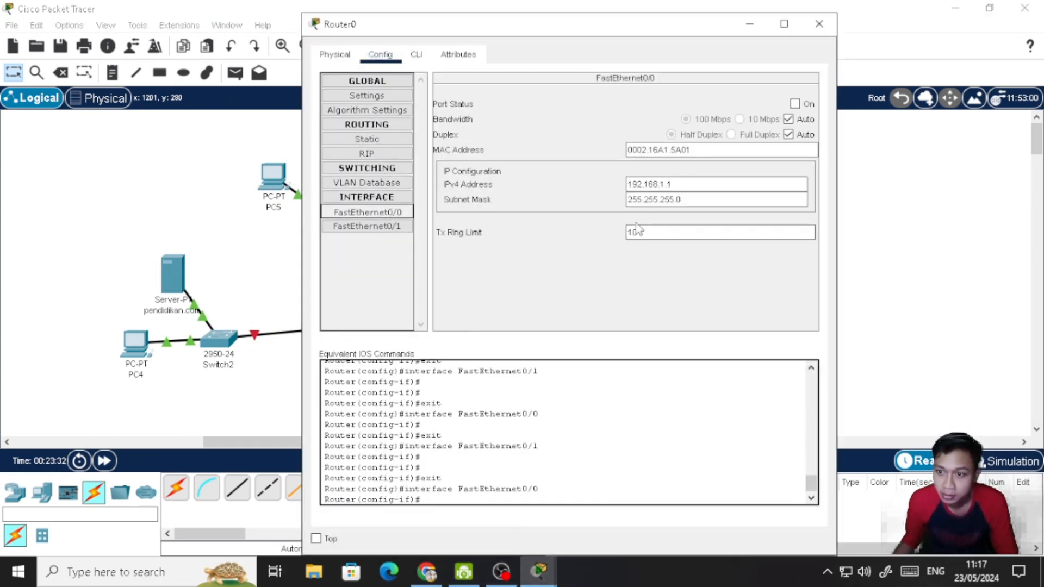
left_click(662, 185)
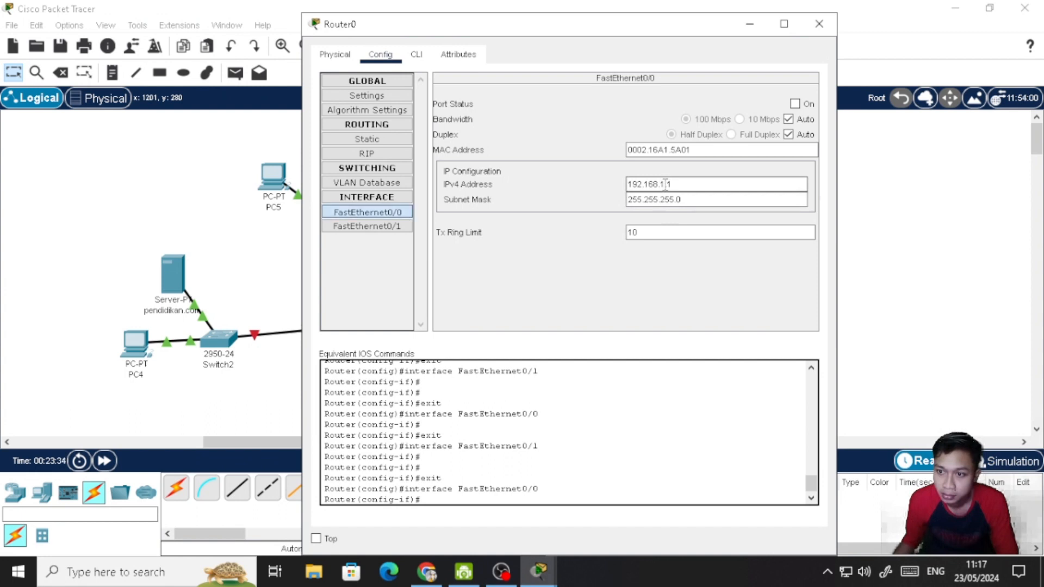
key("BackSpace")
type("2")
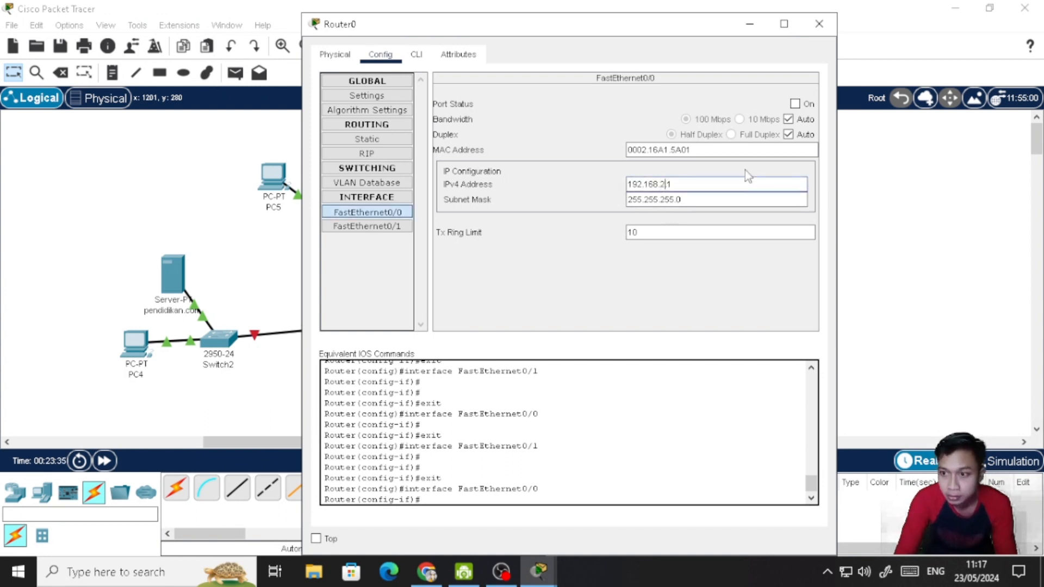
left_click(379, 231)
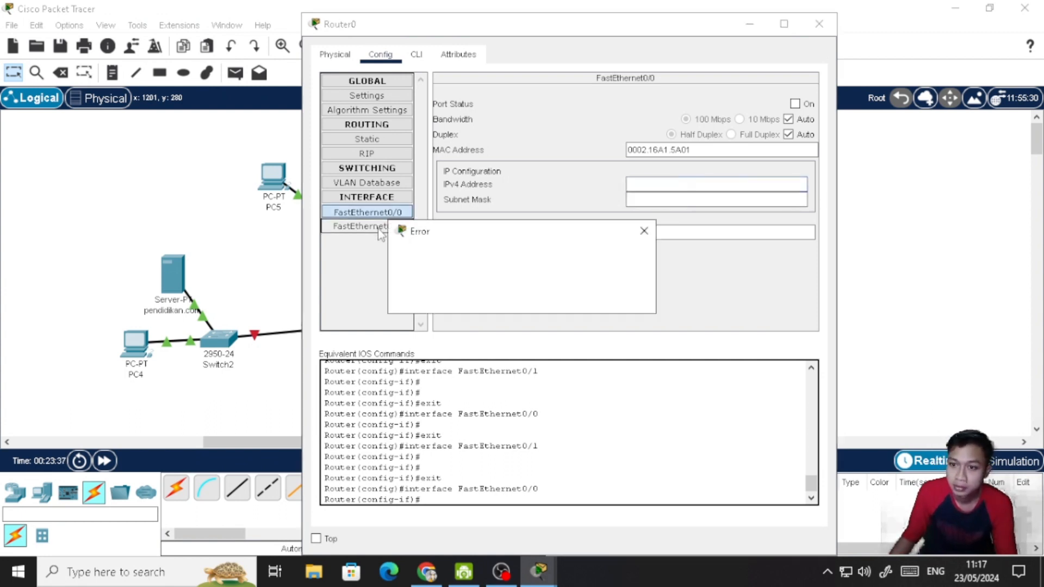
left_click(644, 231)
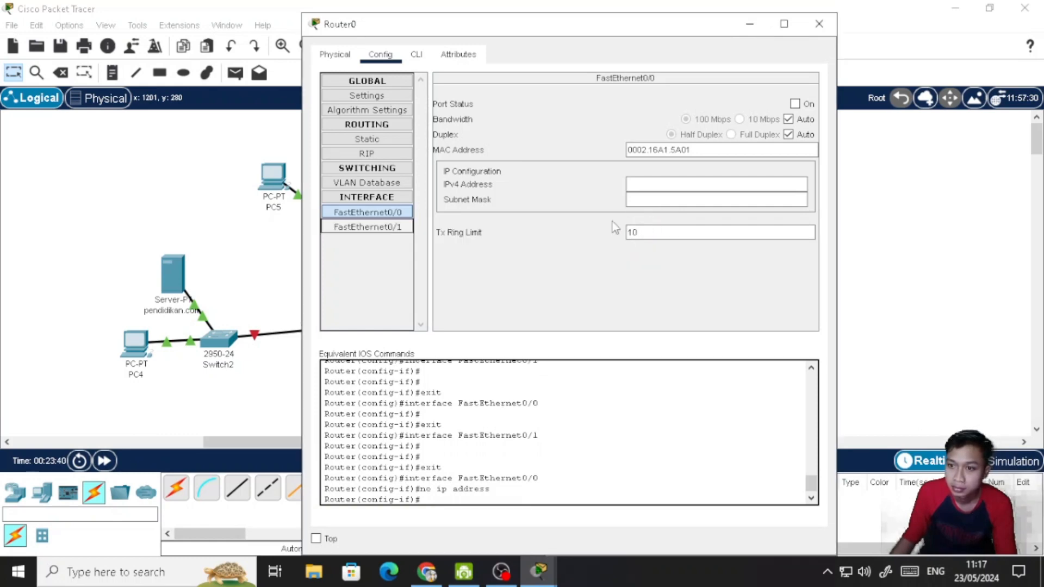
- Change the IPv4 address of Router0's FastEthernet0/1 interface to 192.168.1.1 and copy that address
left_click(392, 228)
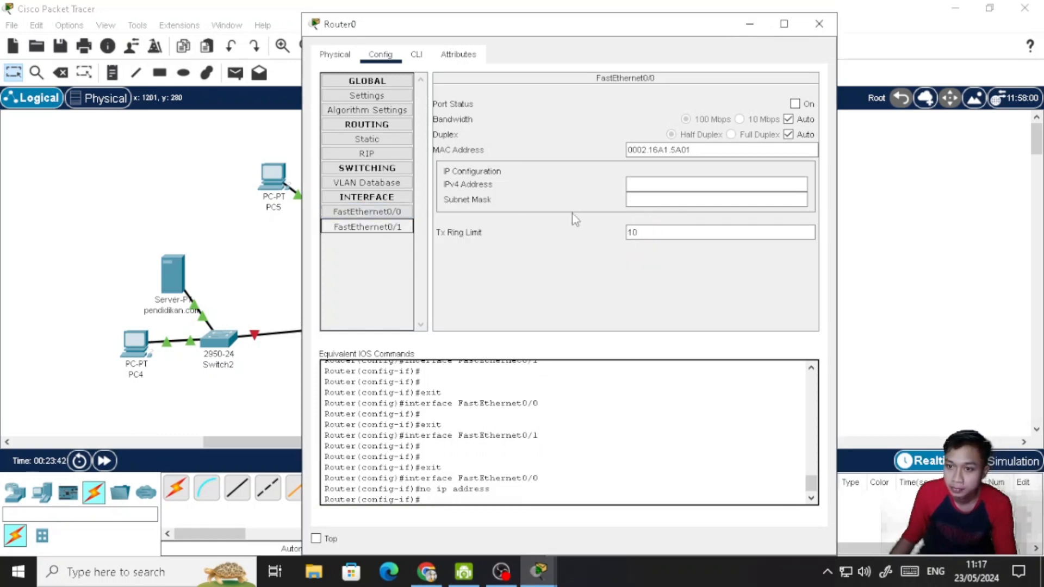
left_click(665, 184)
key("BackSpace")
key("BackSpace")
type("1.")
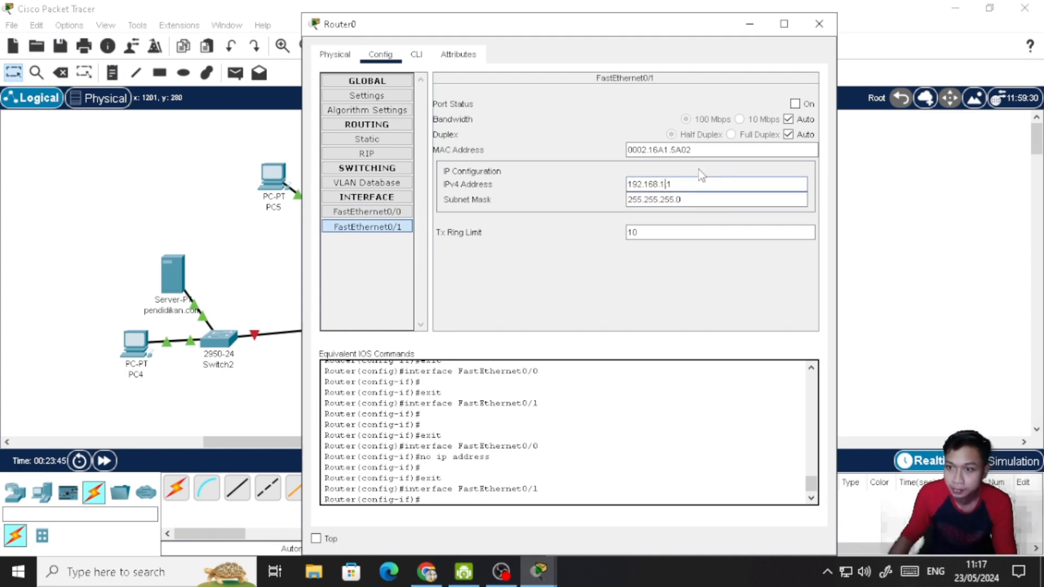
left_click_drag(680, 184, 612, 182)
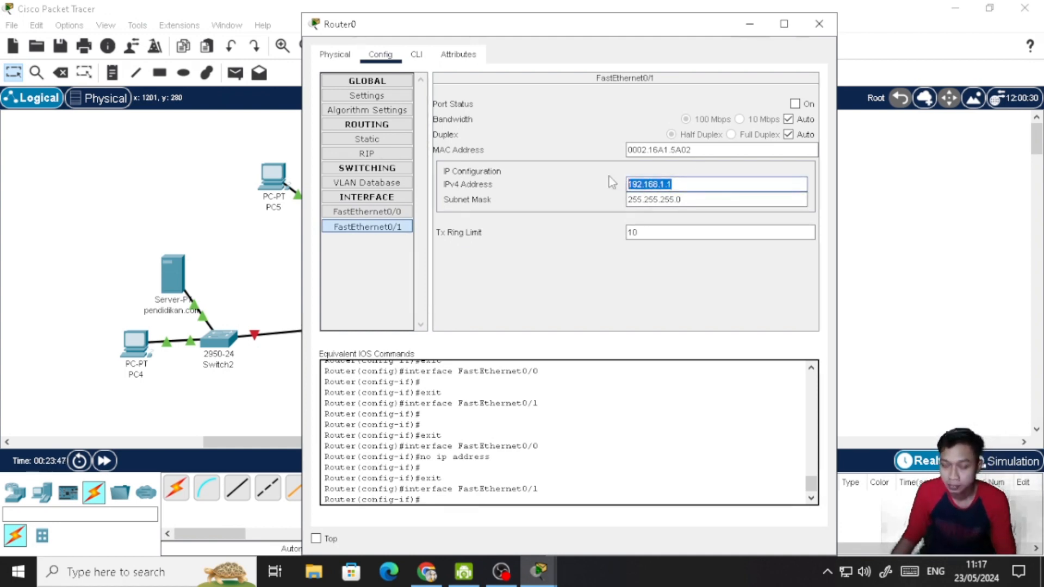
- Set Router0's FastEthernet0/0 interface to IPv4 address 192.168.2.1 with subnet mask 255.255.255.0
left_click(401, 212)
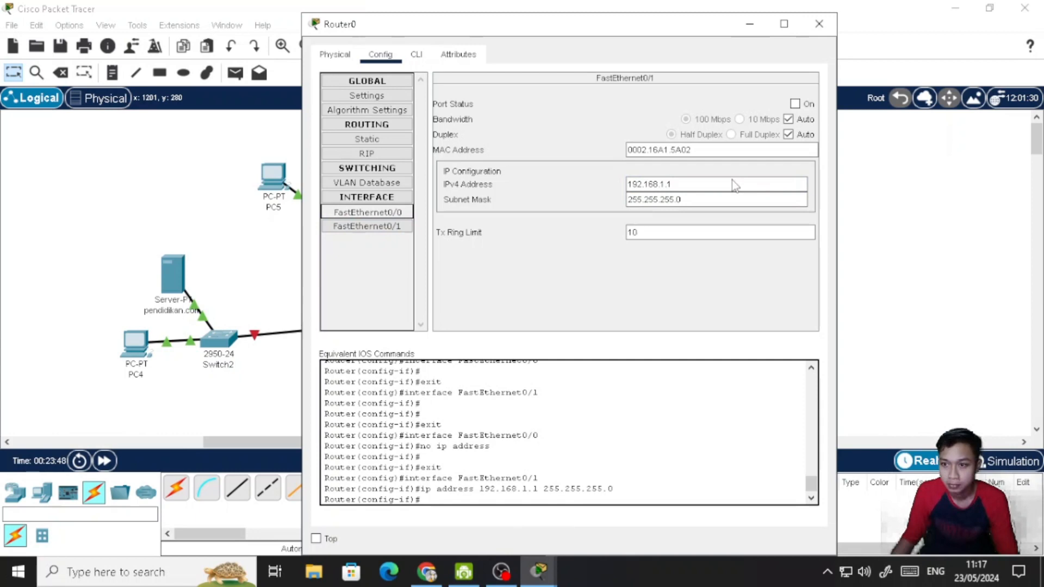
left_click(678, 184)
type("192.168.1.1")
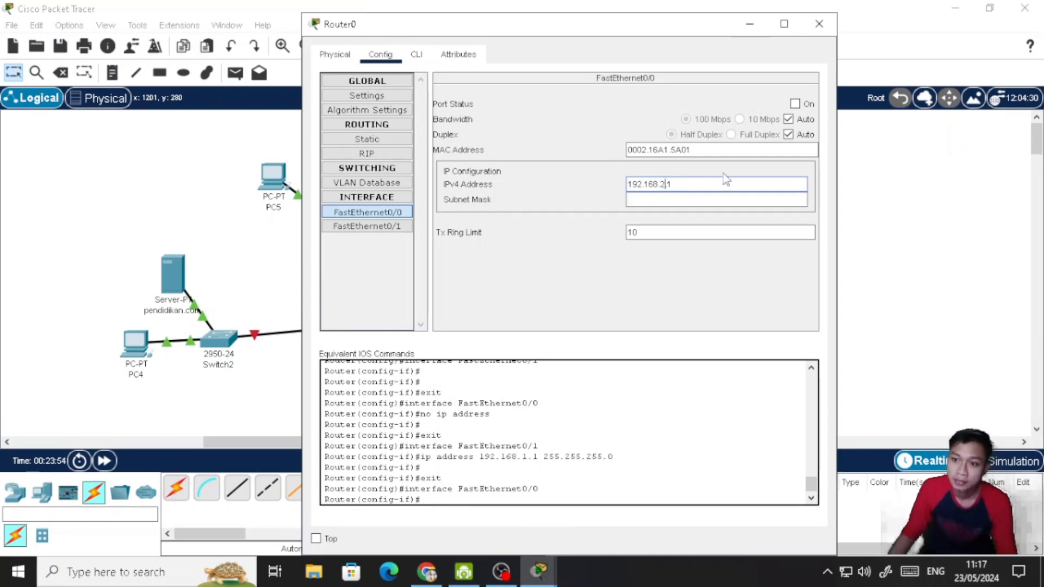
left_click(720, 199)
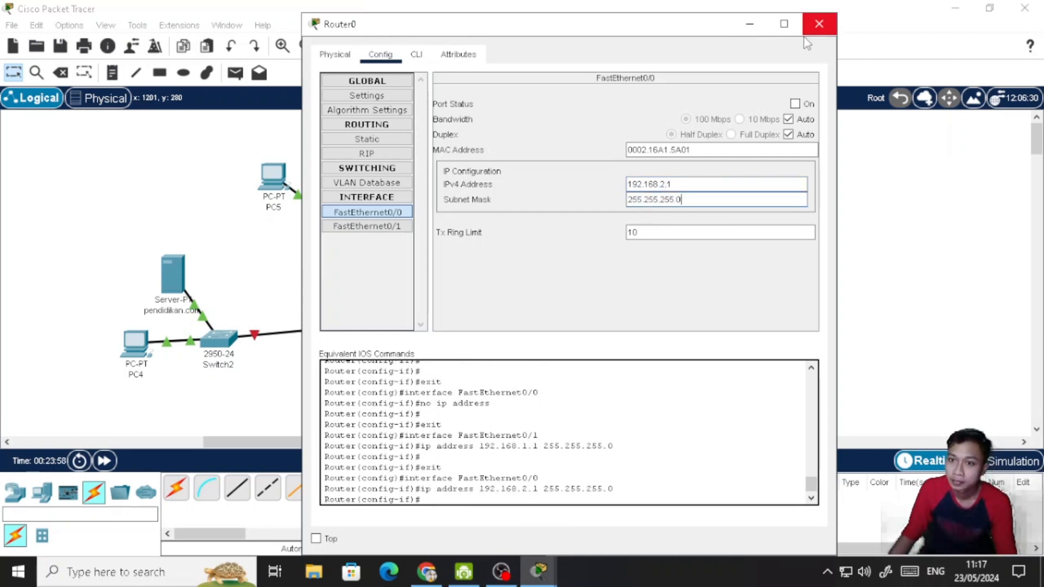
- Turn on the FastEthernet0/0 and FastEthernet0/1 ports of Router0 and close the router's window
left_click(795, 104)
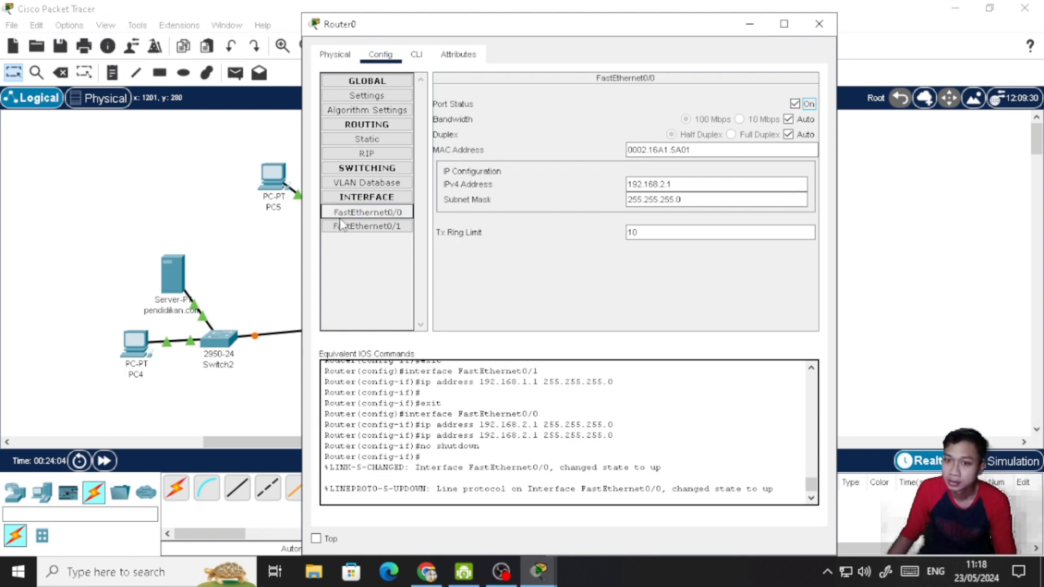
left_click(359, 228)
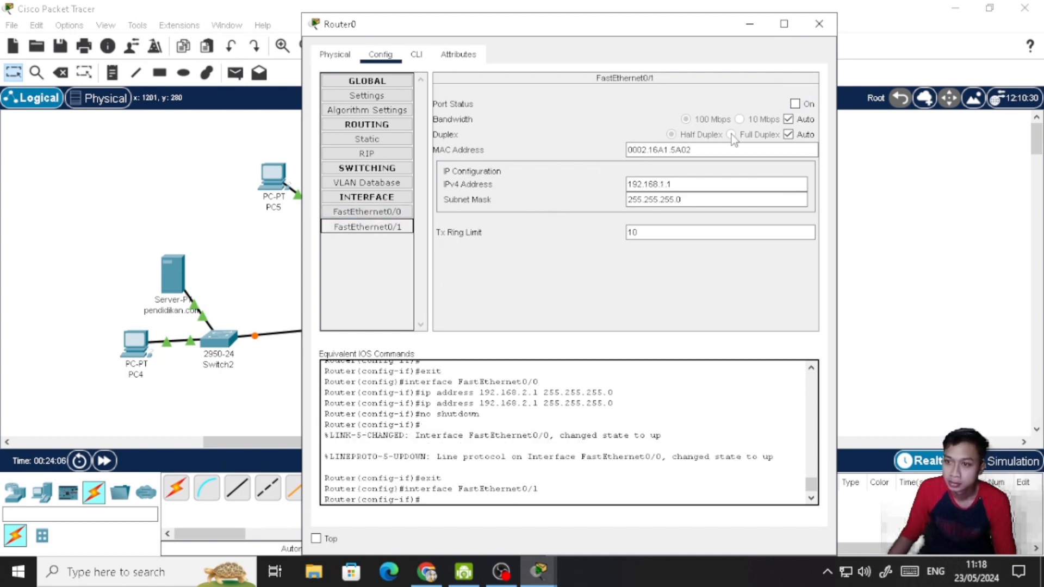
left_click(795, 104)
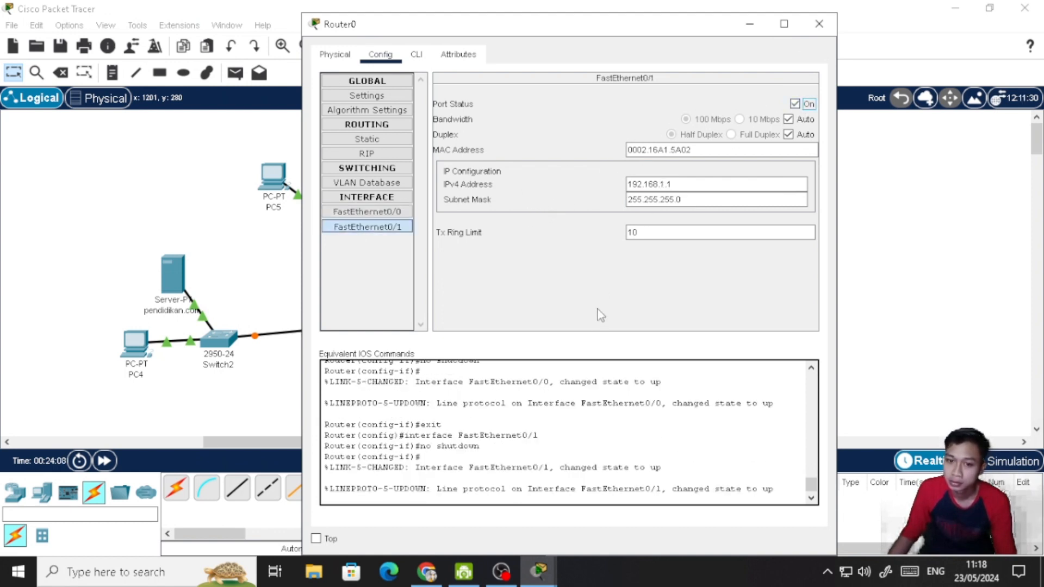
left_click(819, 24)
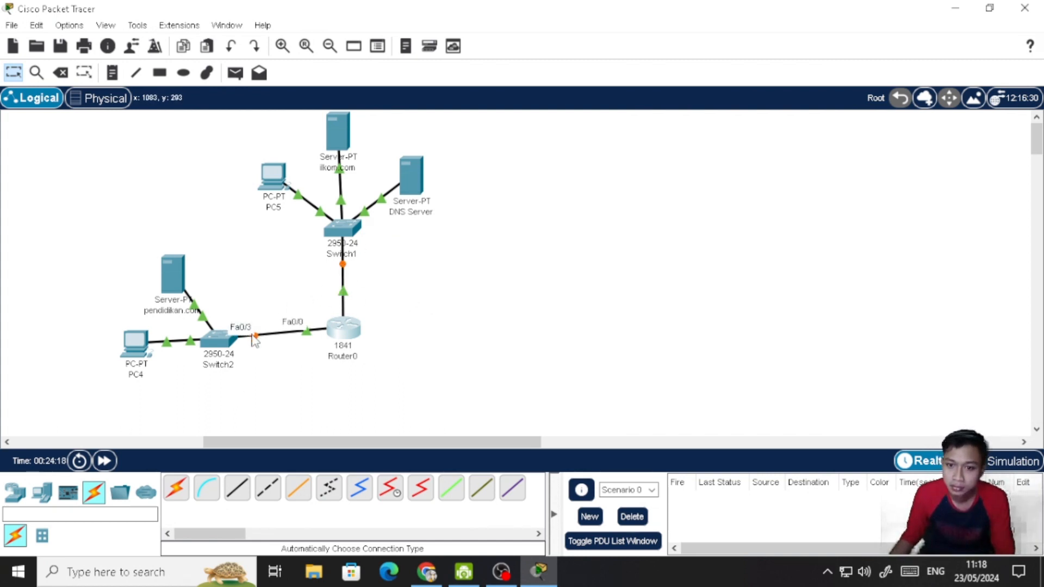
- Give the DNS Server the static IPv4 address 192.168.2.11 with mask 255.255.255.0 and set its IPv6 configuration to automatic
left_click(421, 181)
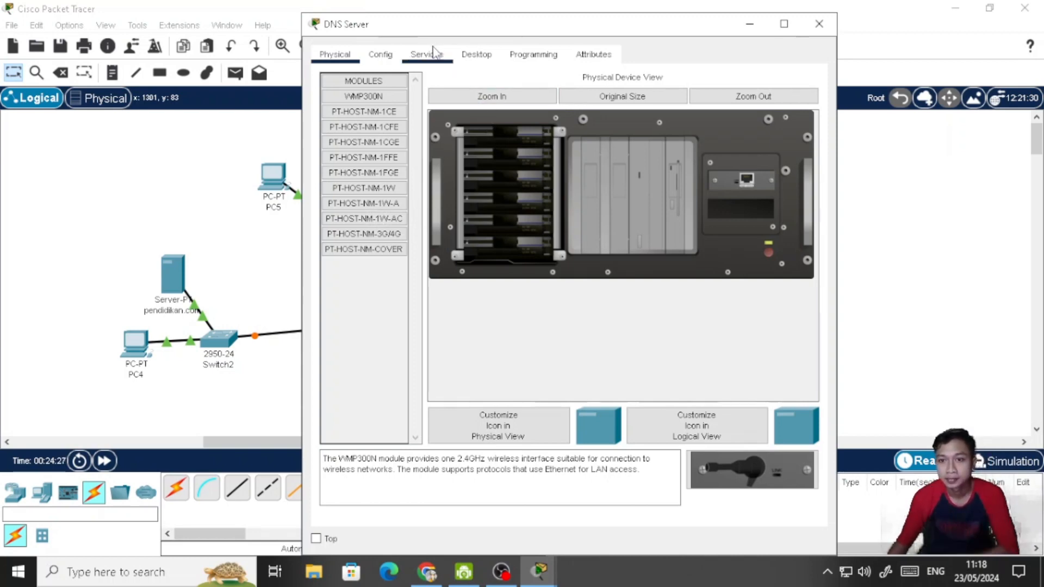
left_click(491, 60)
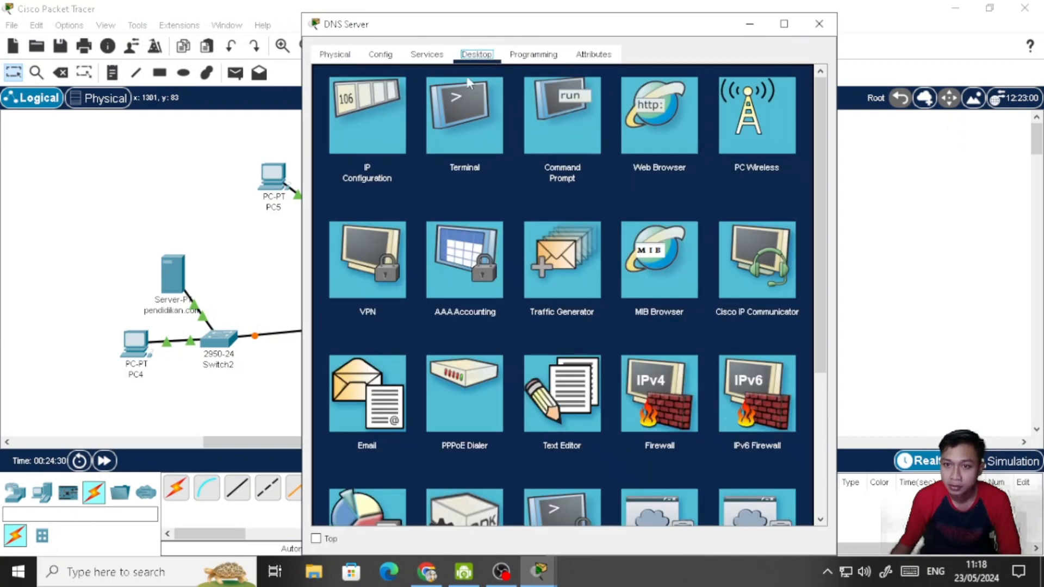
left_click(384, 136)
left_click(570, 148)
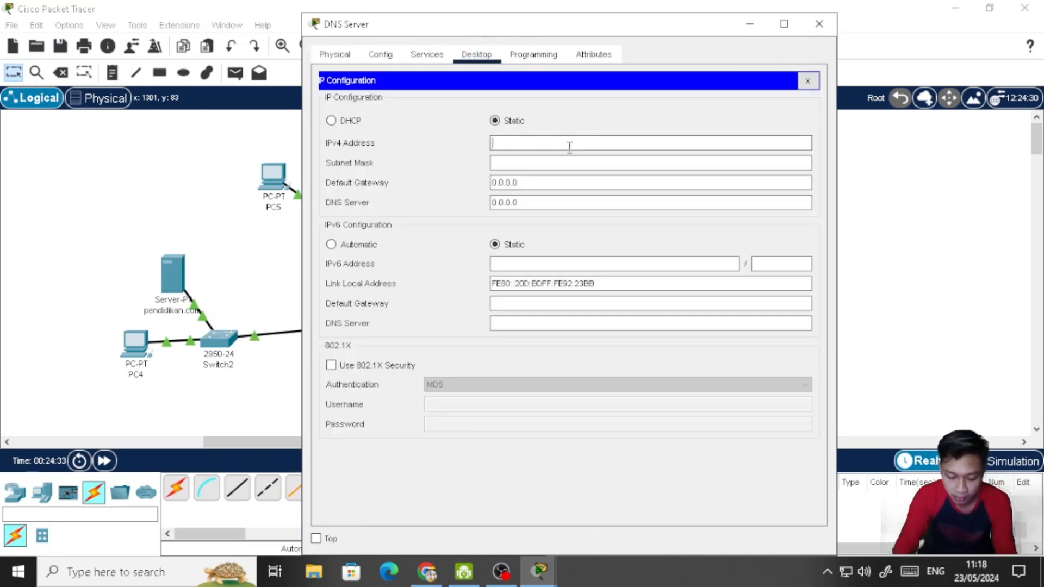
type("192.168.")
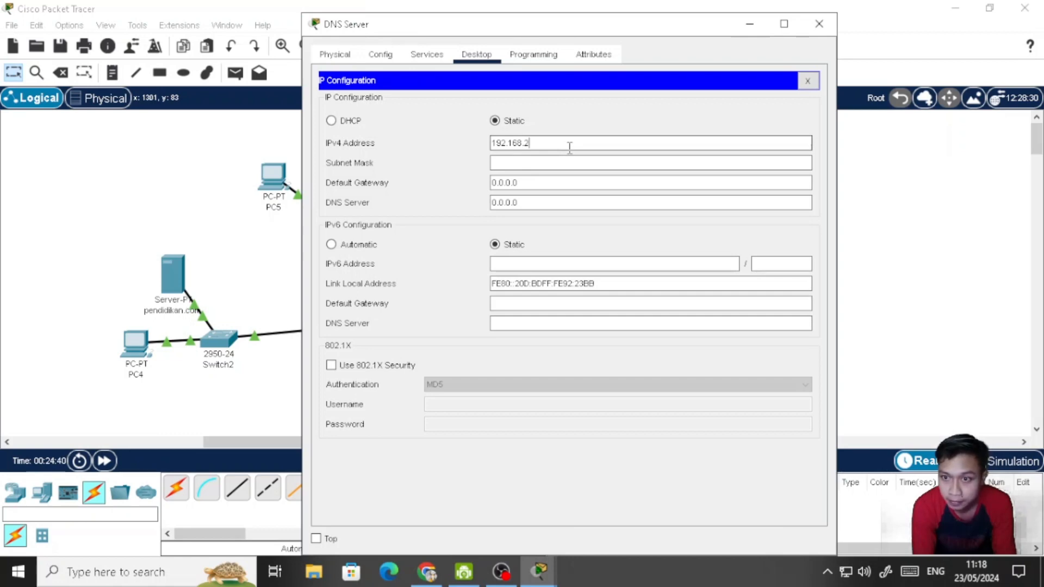
type("2.")
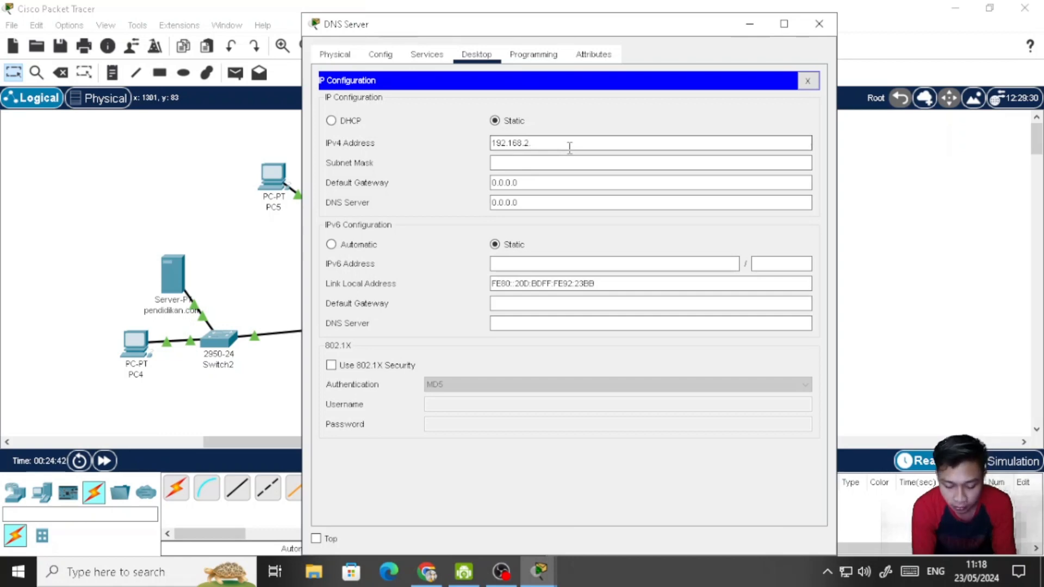
type("11")
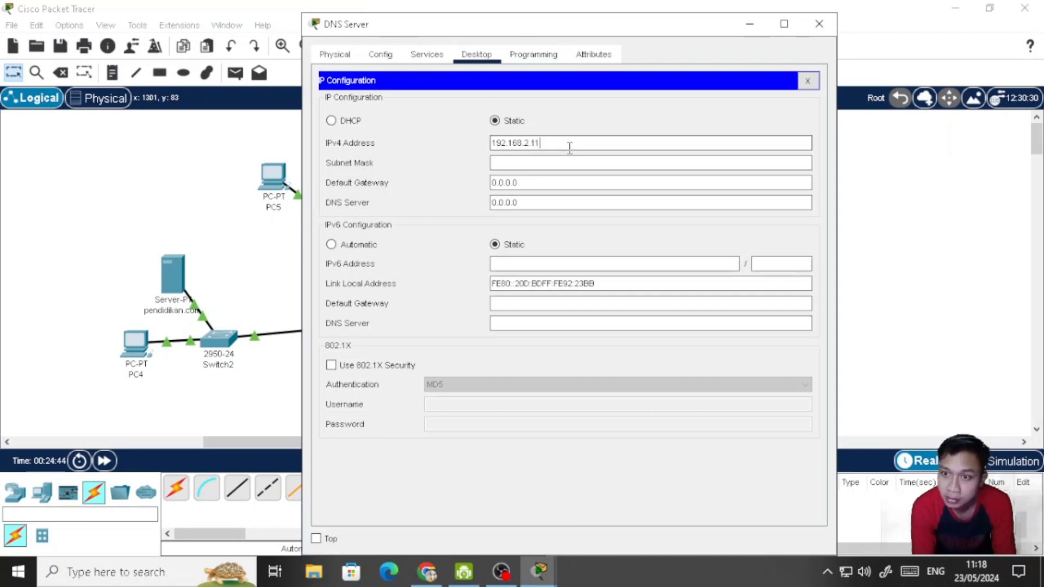
left_click(571, 163)
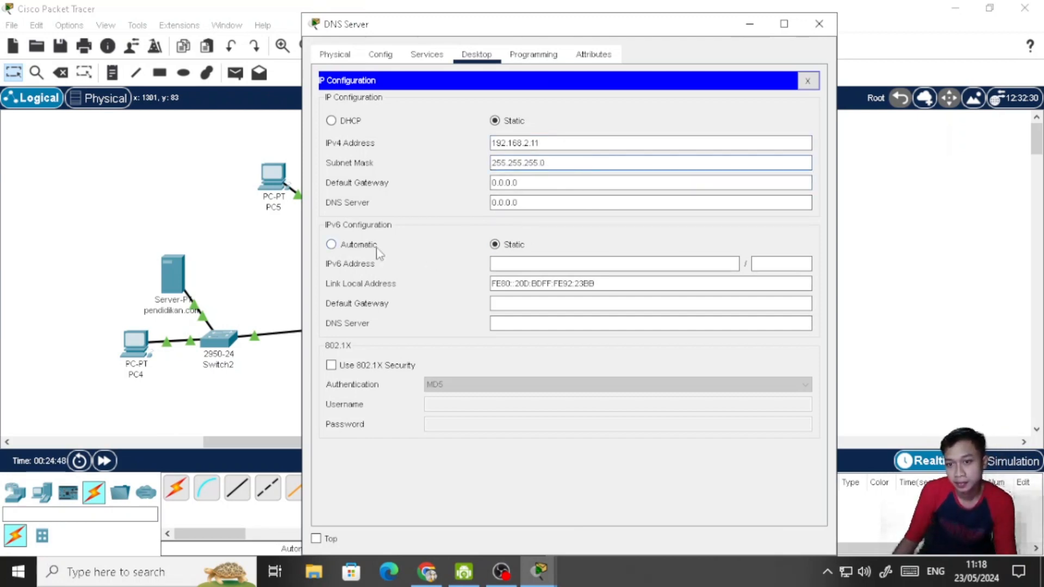
left_click(331, 244)
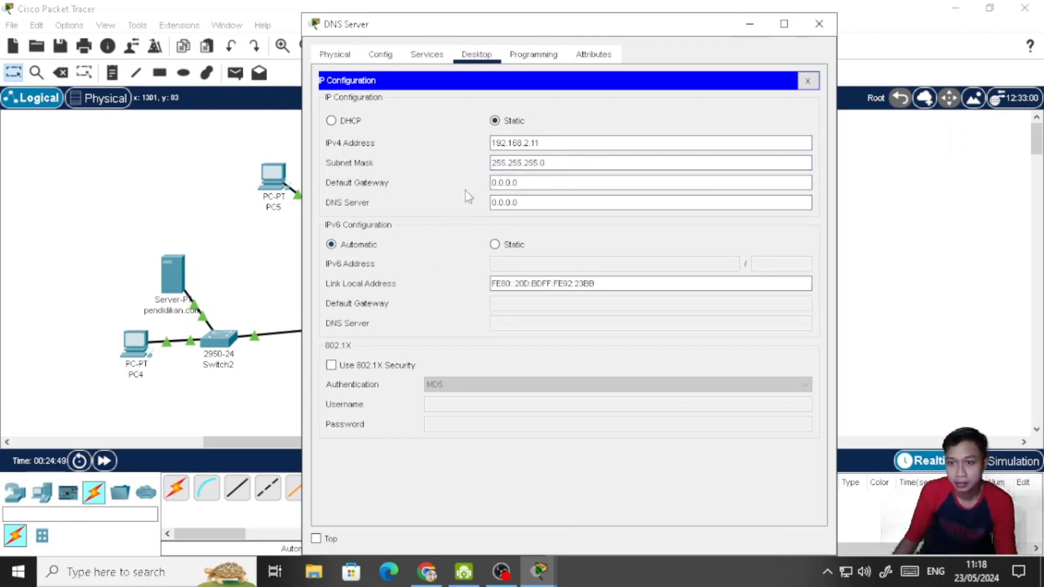
left_click(811, 82)
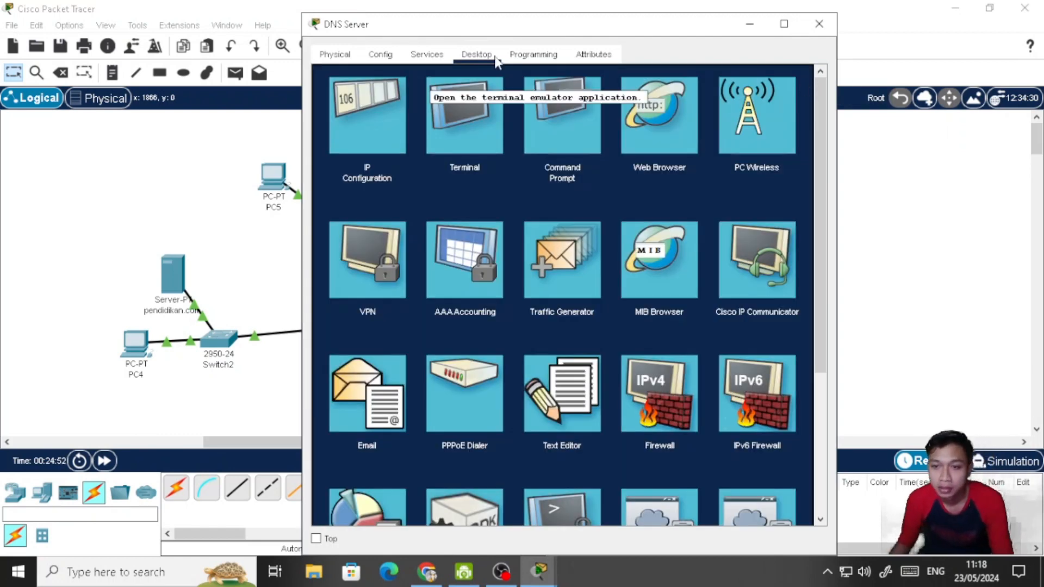
- Turn on the DNS service on the DNS Server
left_click(432, 55)
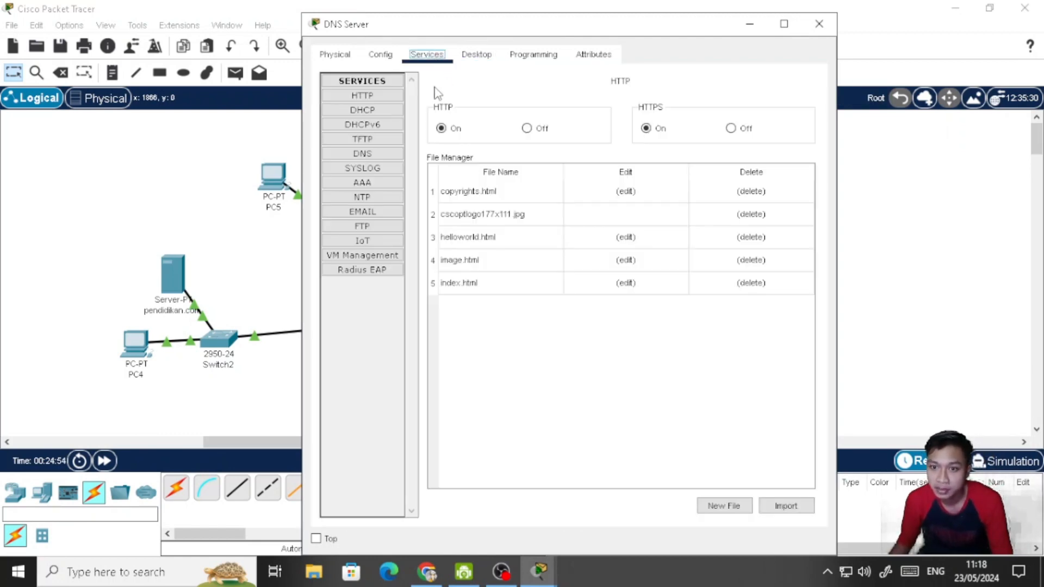
left_click(383, 157)
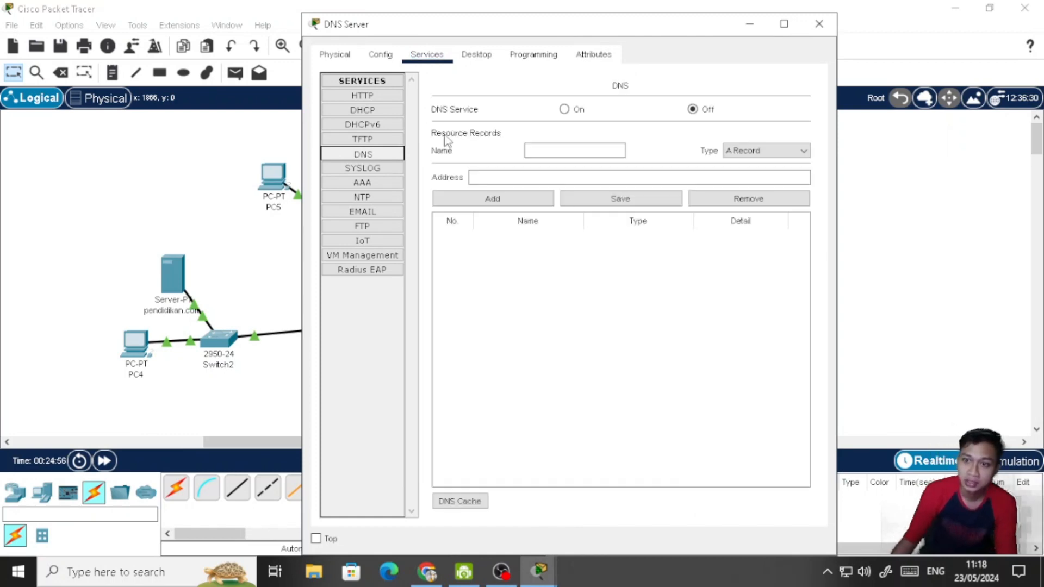
left_click(565, 110)
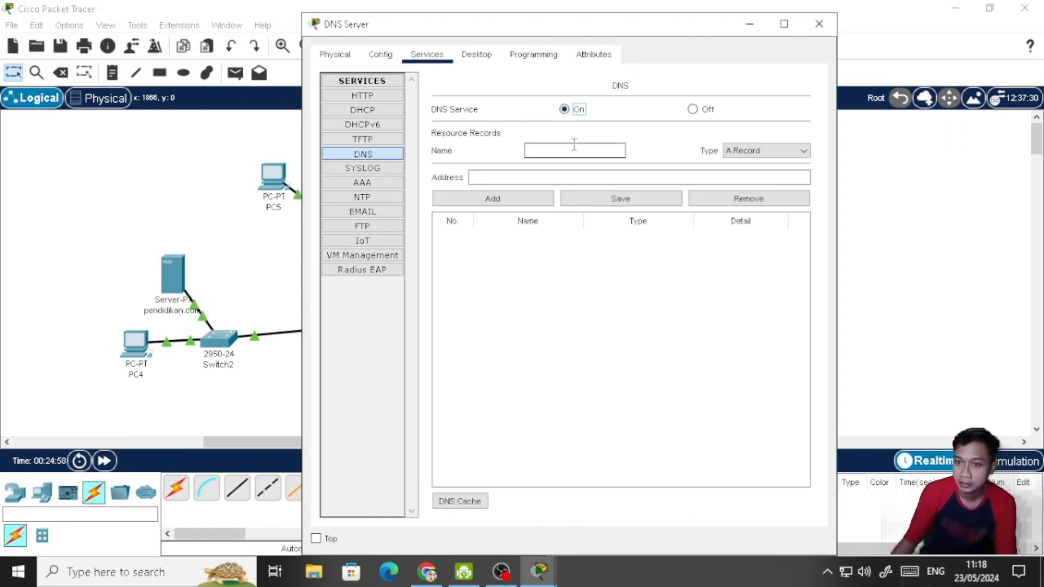
- Add a DNS A record that maps ilkom.com to address 192.168.2.21
left_click(574, 148)
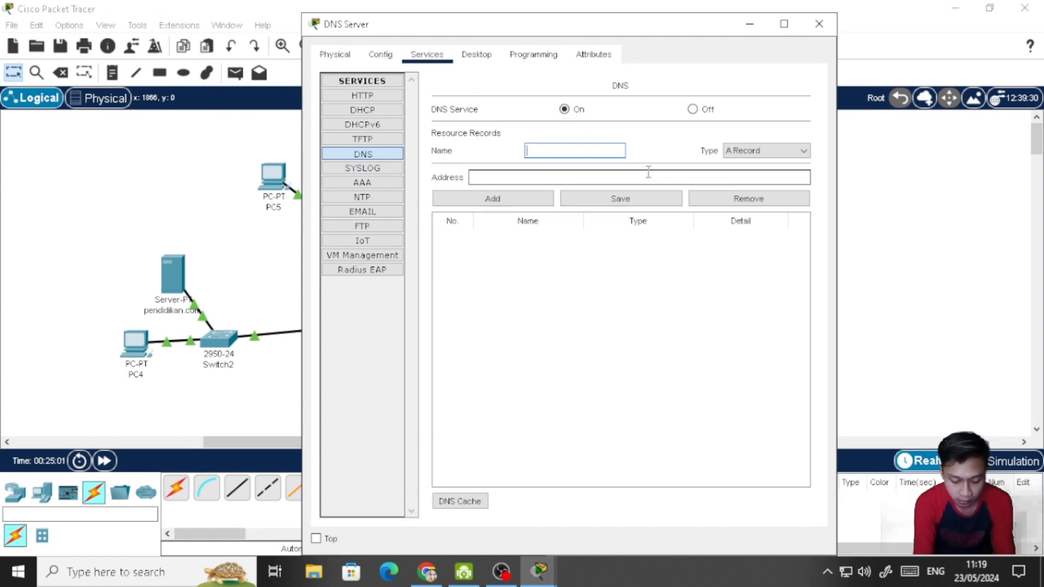
type("ilkom.com")
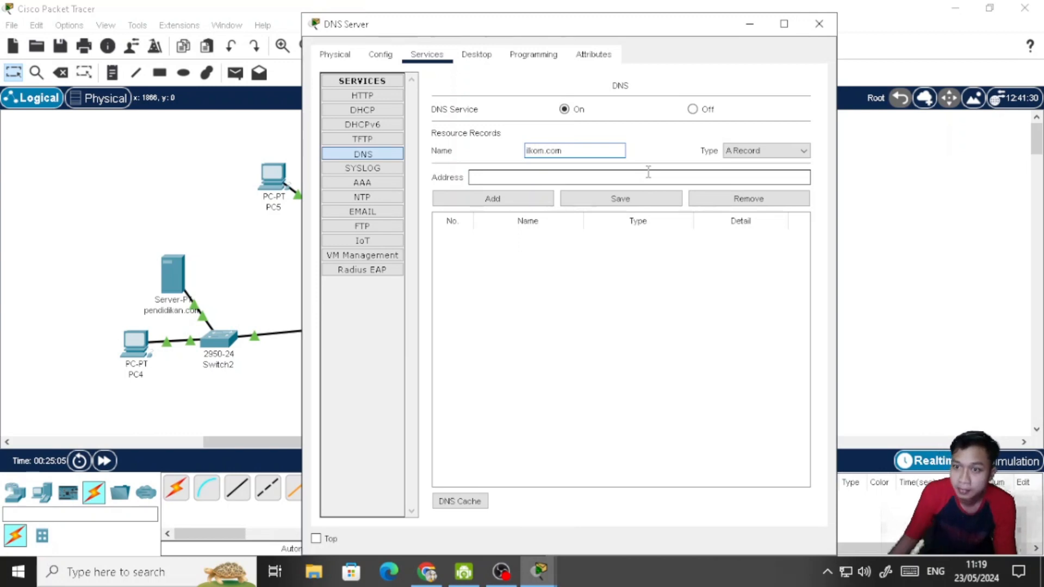
left_click(650, 173)
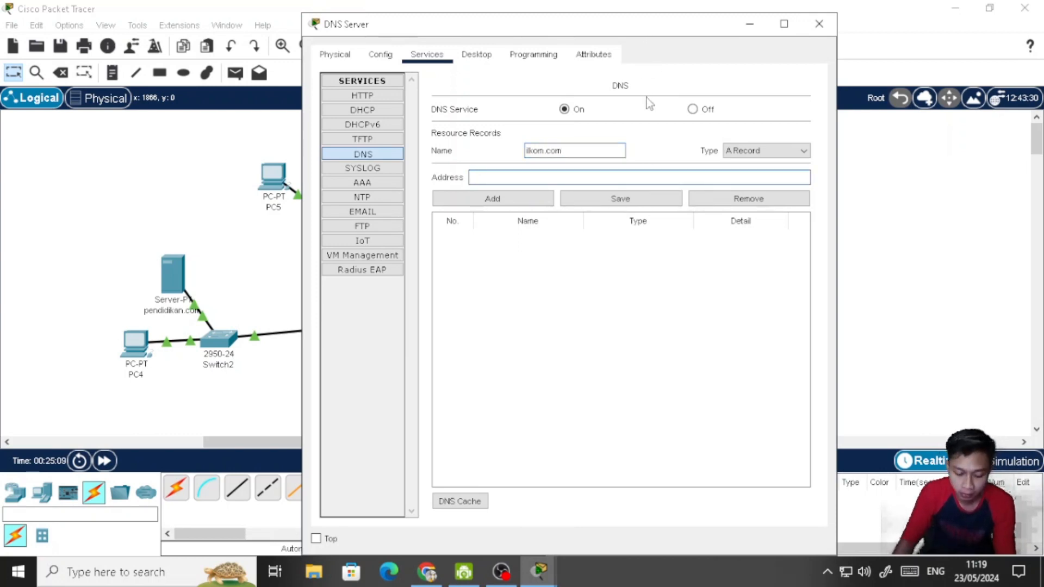
type("192")
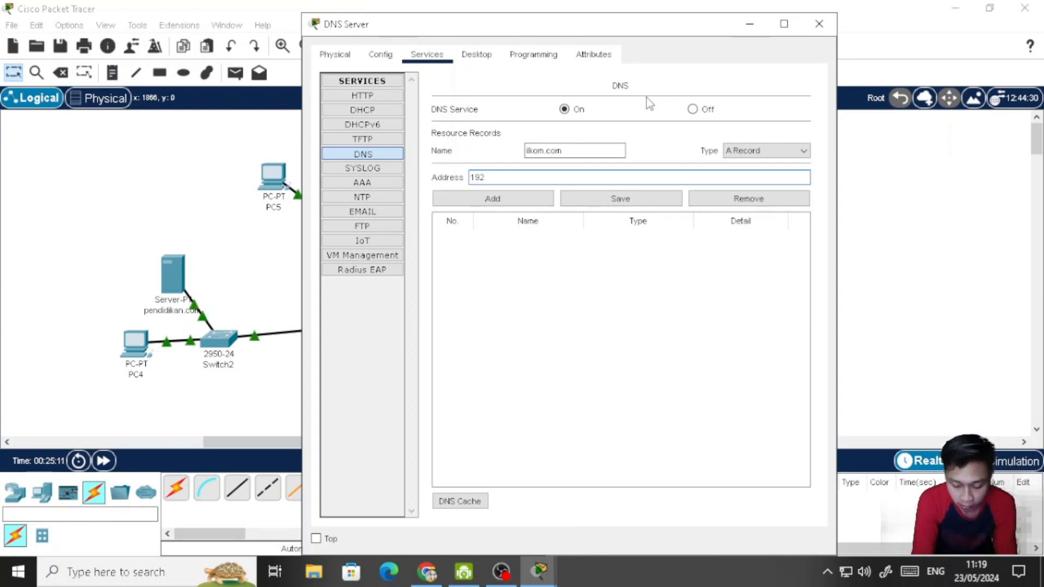
type(".168")
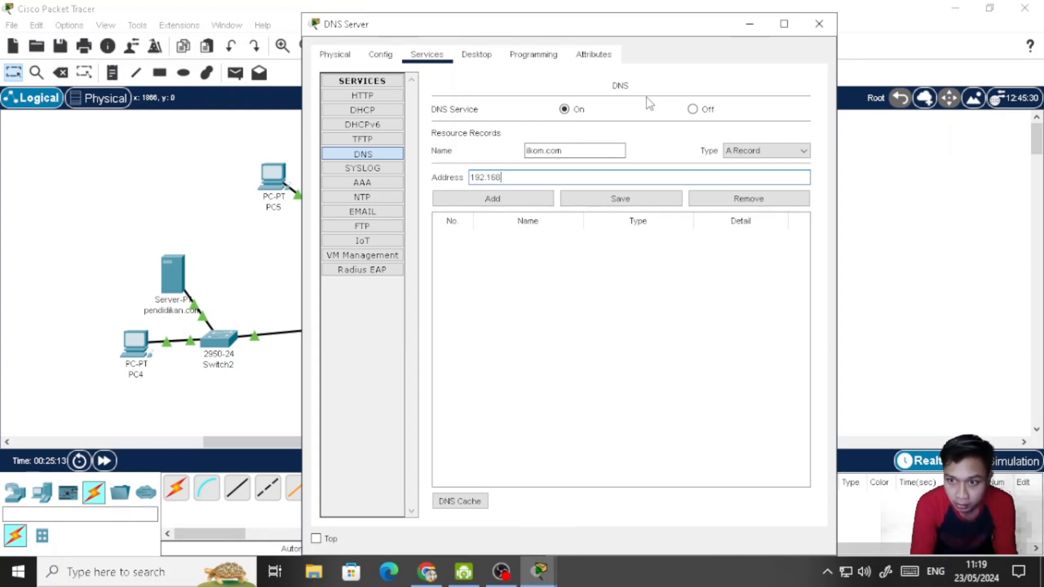
type(".")
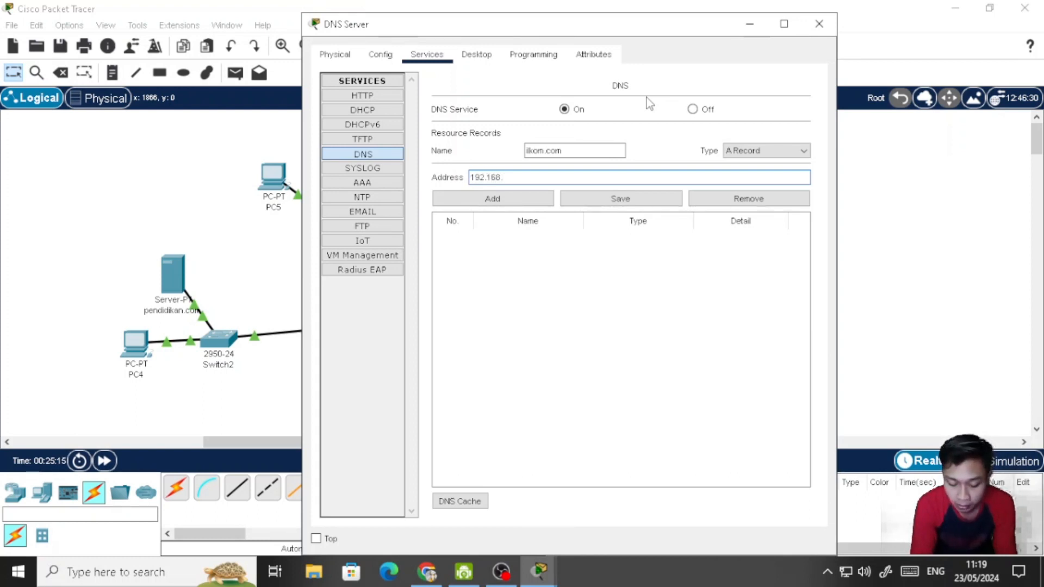
type("2.1")
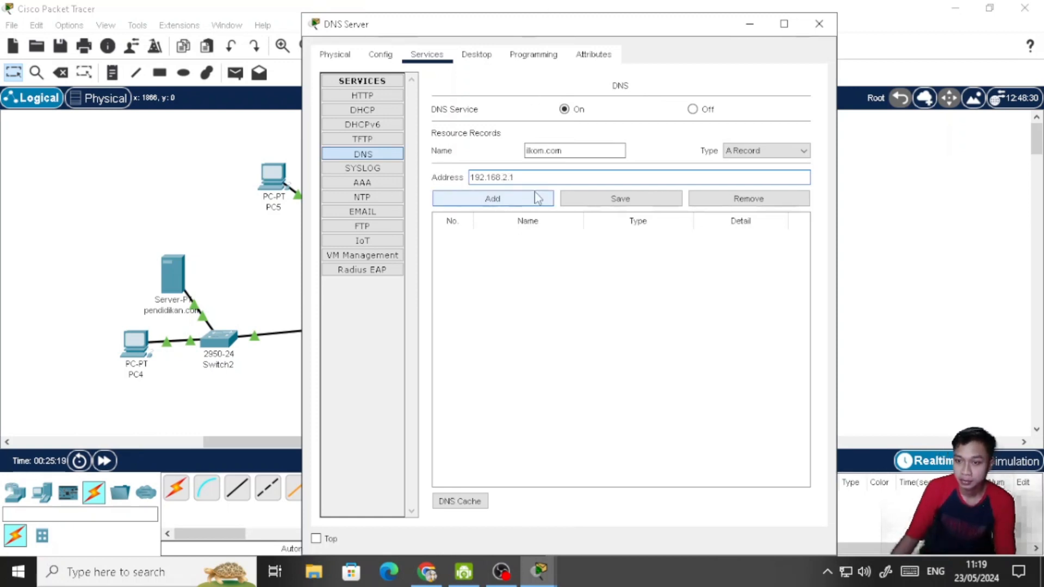
key("BackSpace")
type("21")
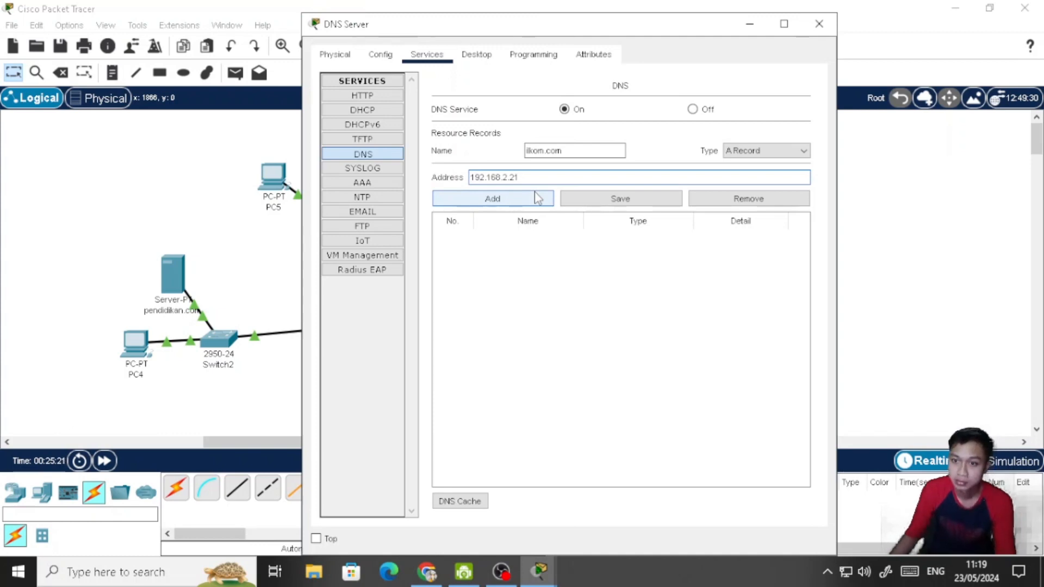
left_click(536, 200)
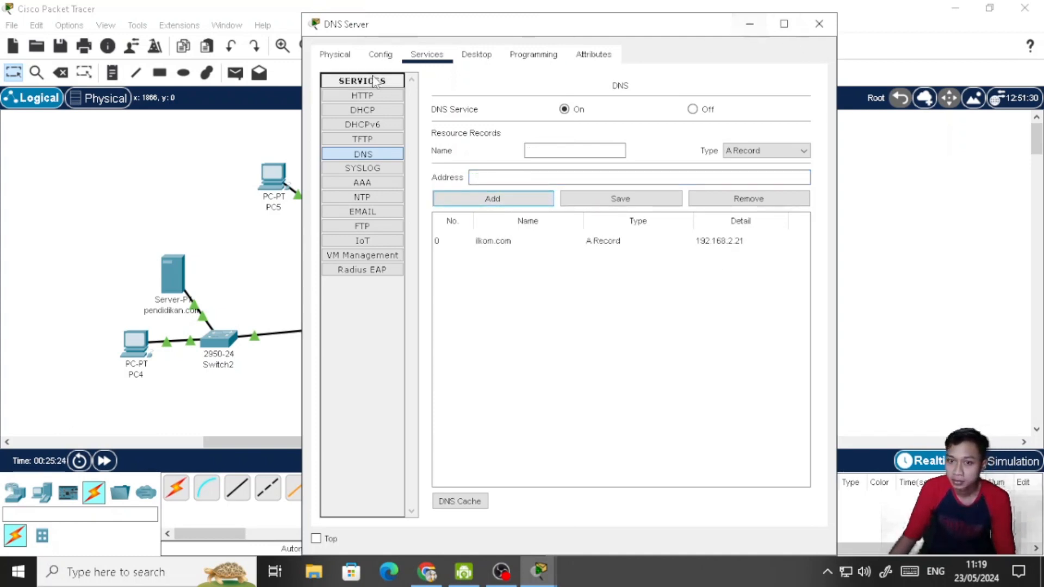
- Move the DNS Server window aside and check the IP configuration of the ilkom.com server
left_click_drag(545, 33, 656, 37)
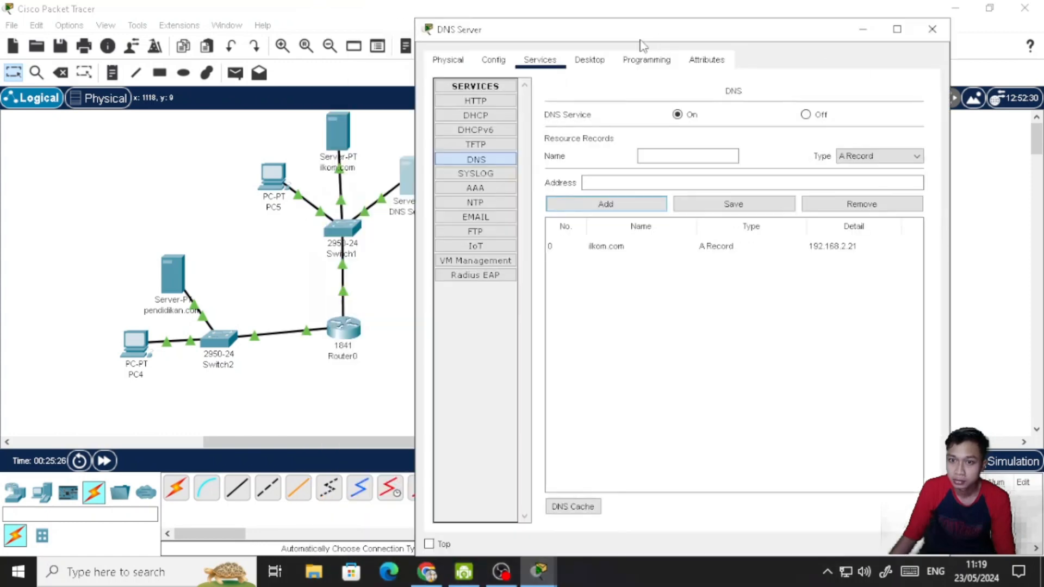
left_click(333, 131)
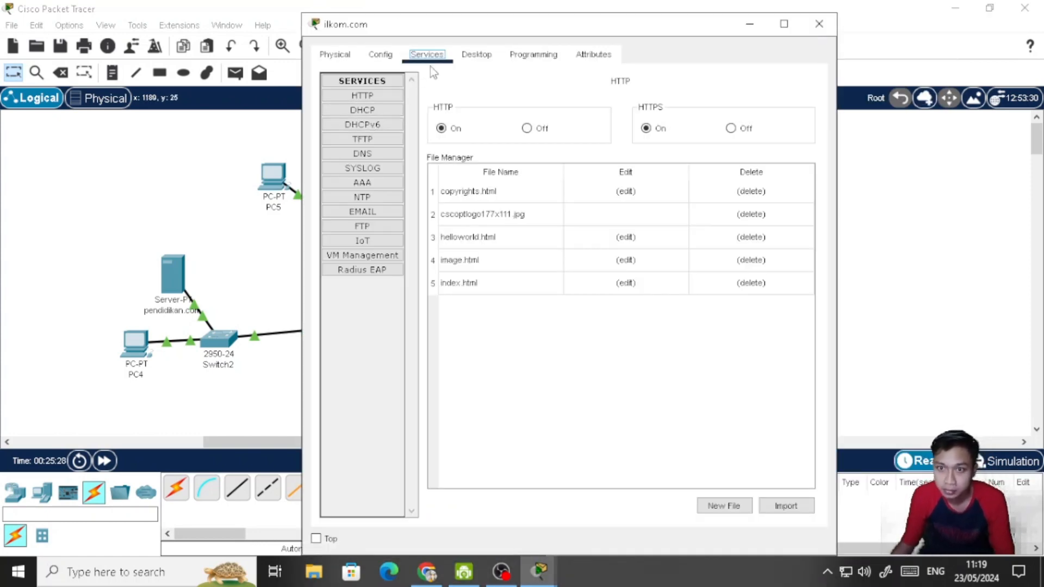
left_click(475, 51)
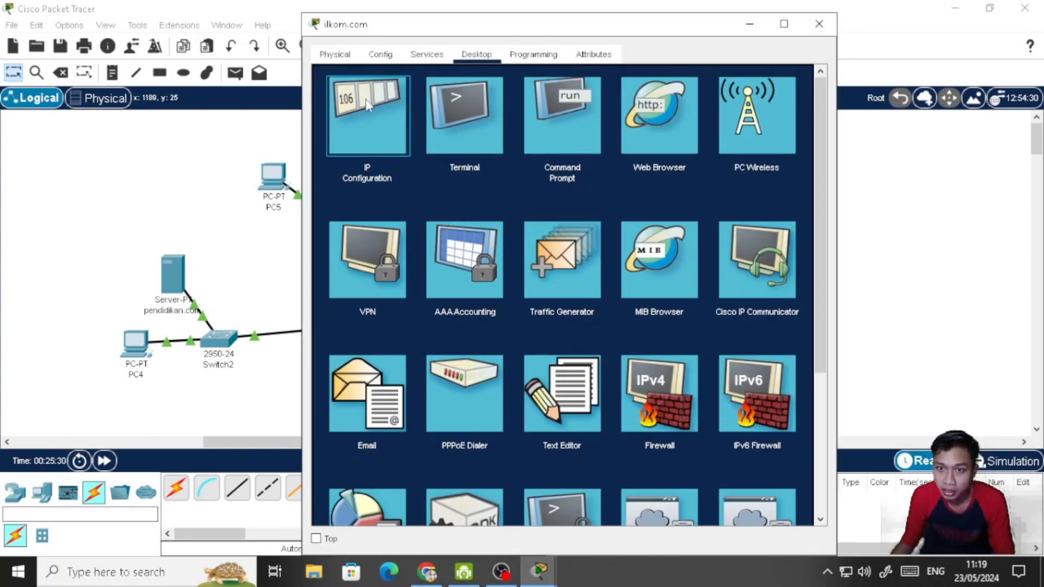
left_click(368, 103)
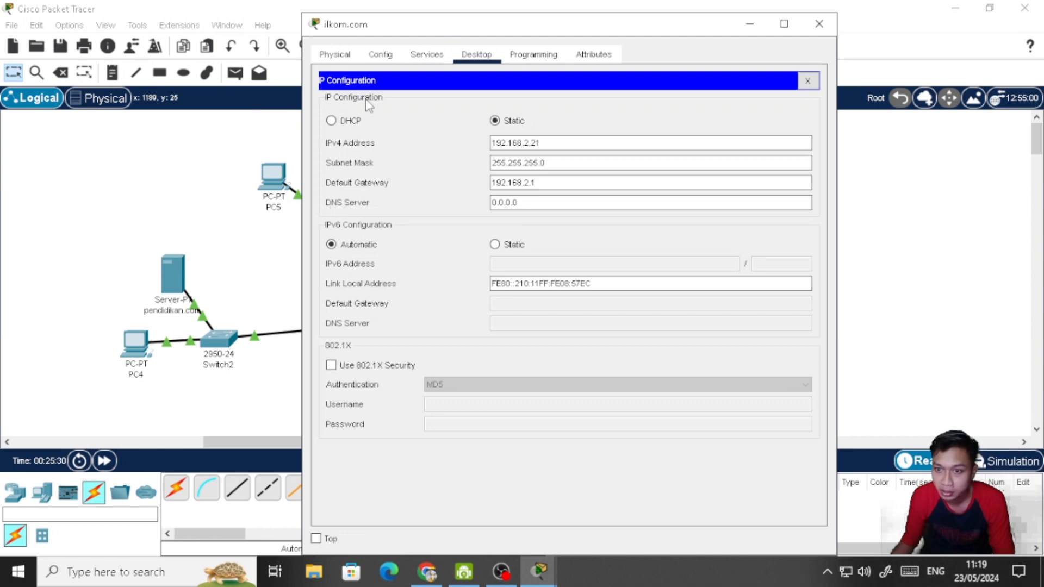
- Close the ilkom.com server's window and add a DNS A record on the DNS Server mapping pendidikan.com to 192.168.1.21
left_click(819, 24)
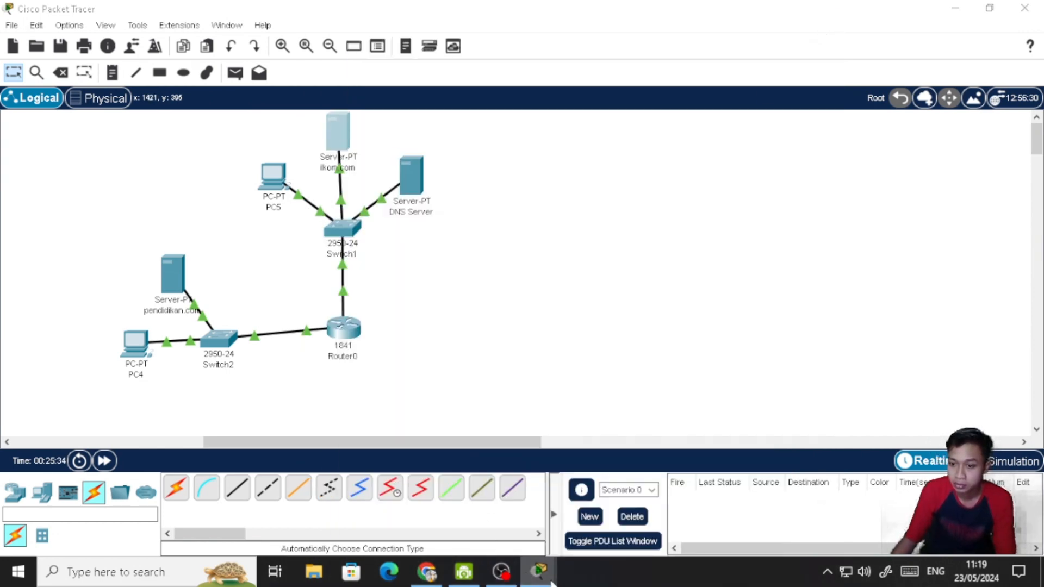
mouse_move(547, 578)
left_click(608, 524)
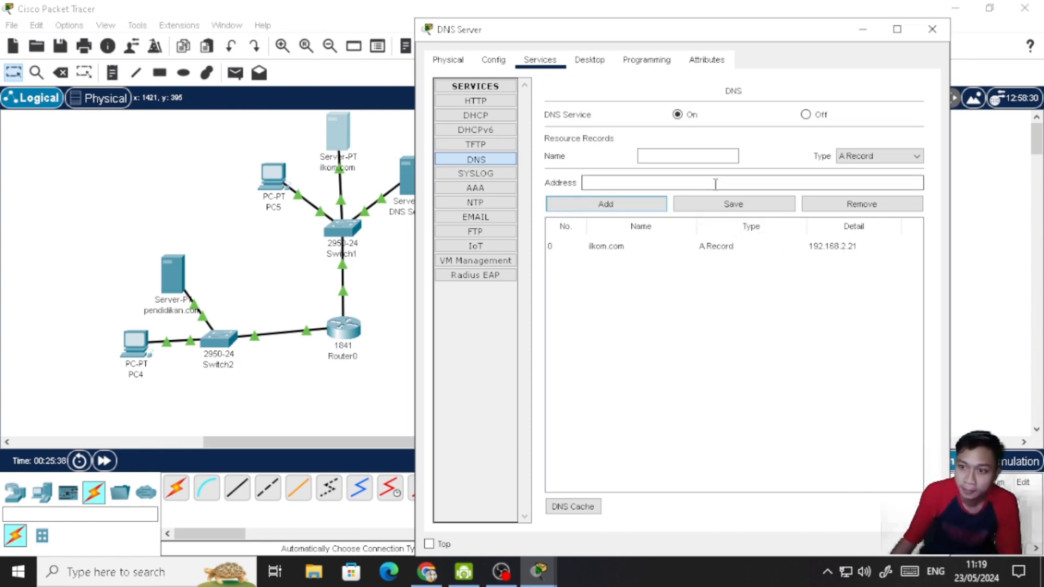
left_click(712, 155)
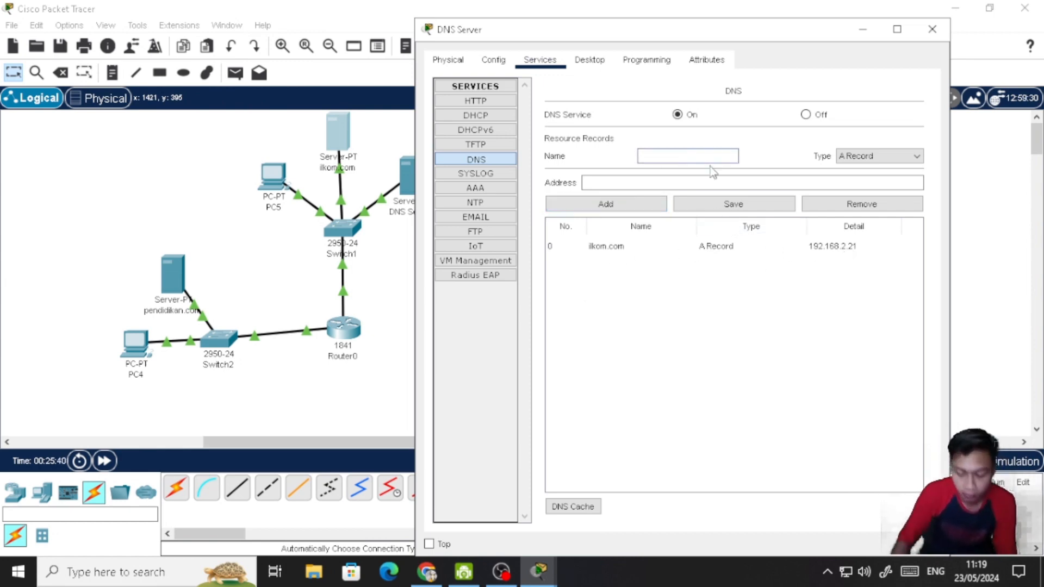
type("pendidi")
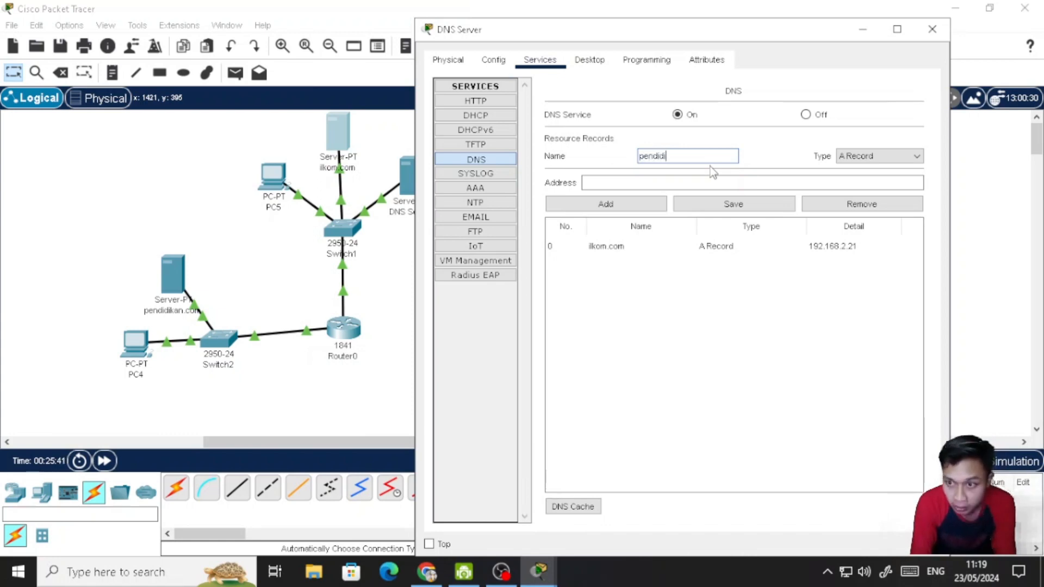
type("kan.com")
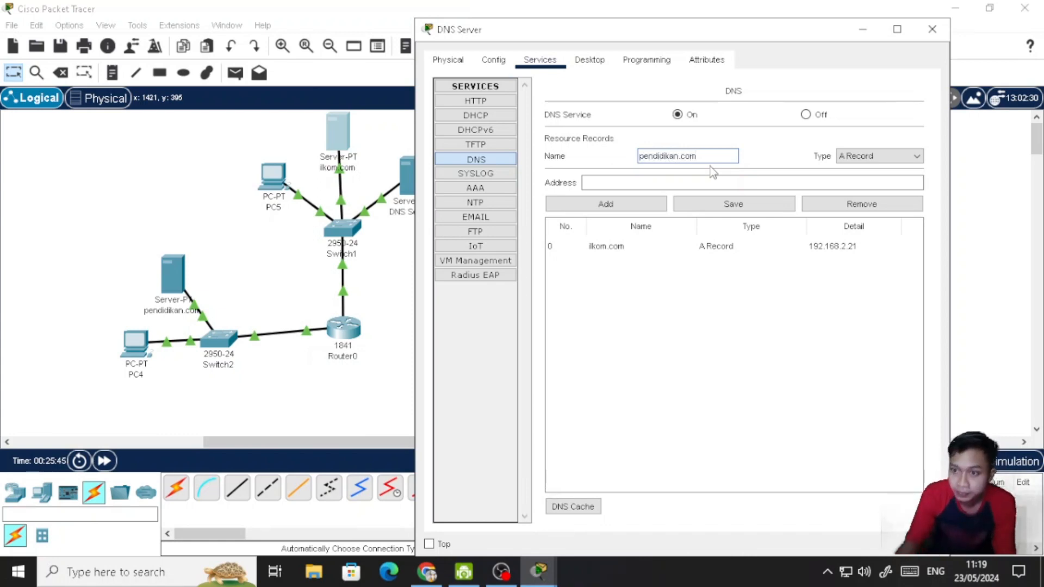
left_click(696, 184)
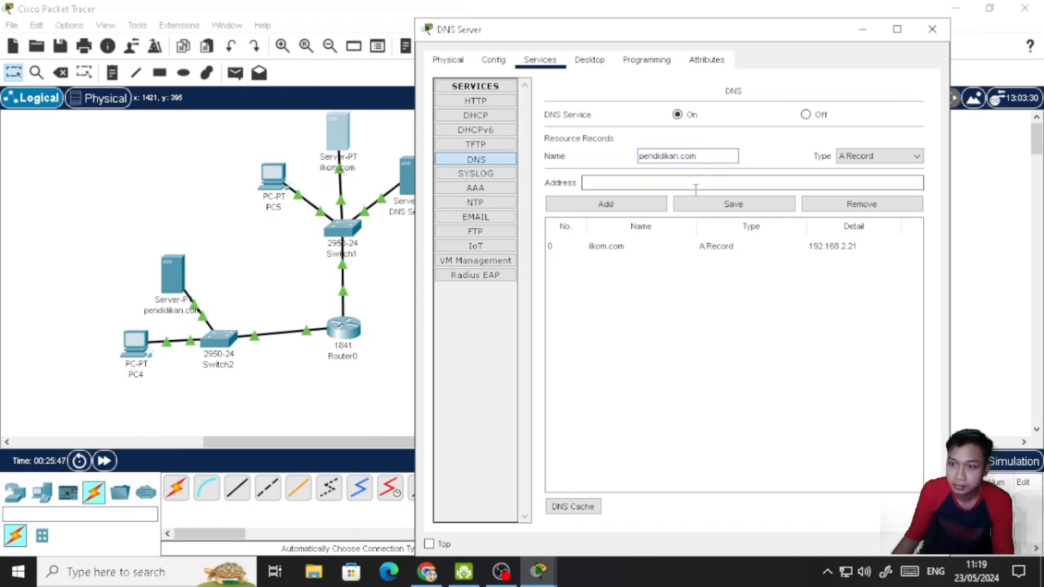
type("192")
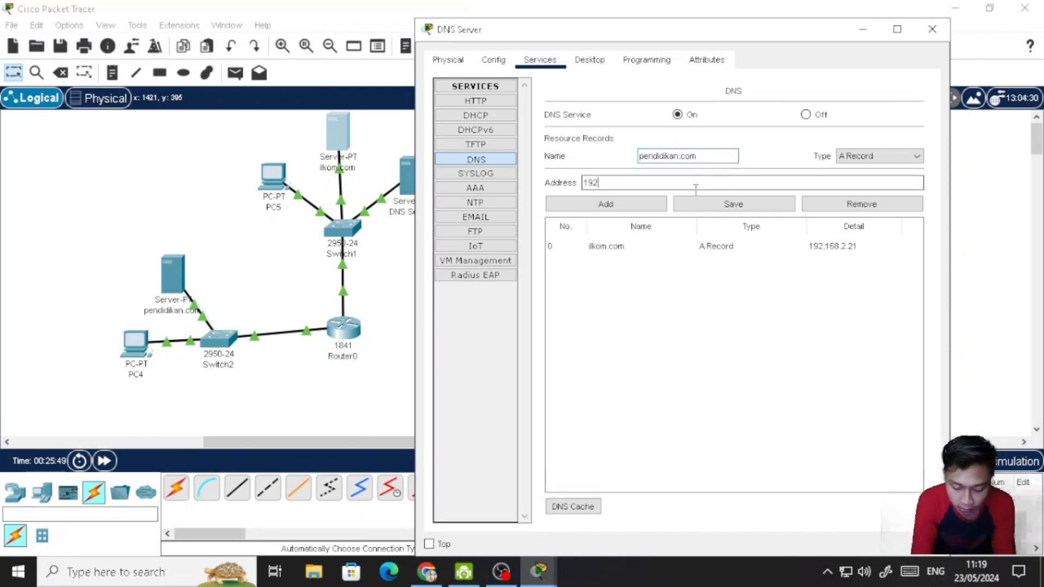
type(".168.")
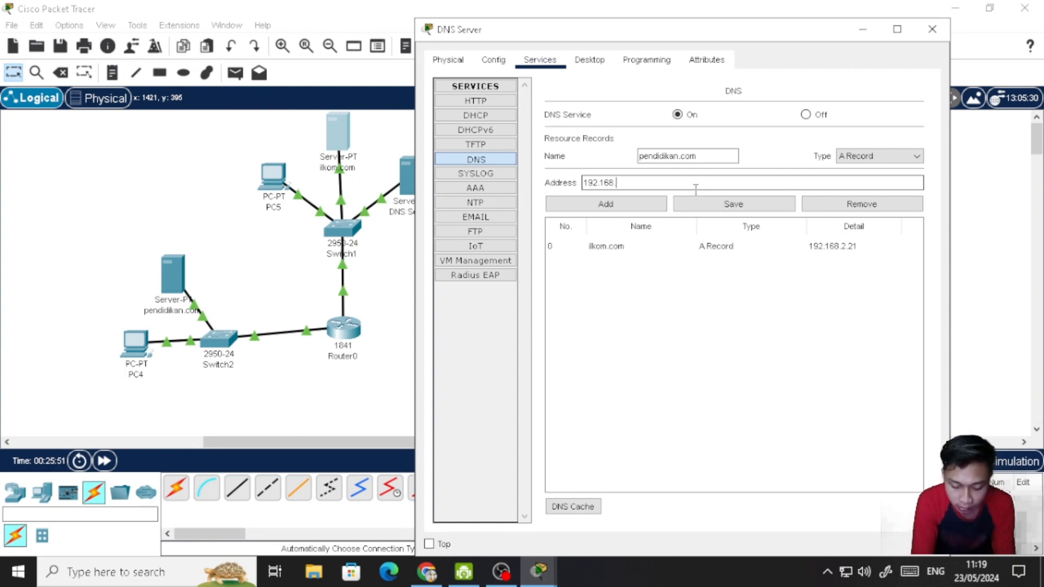
type("1.21")
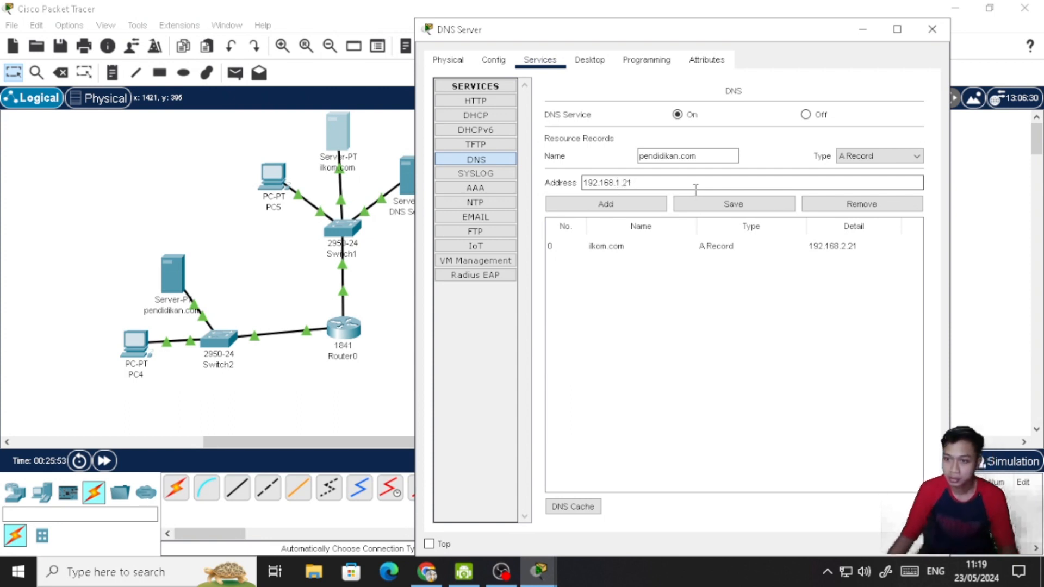
left_click(644, 208)
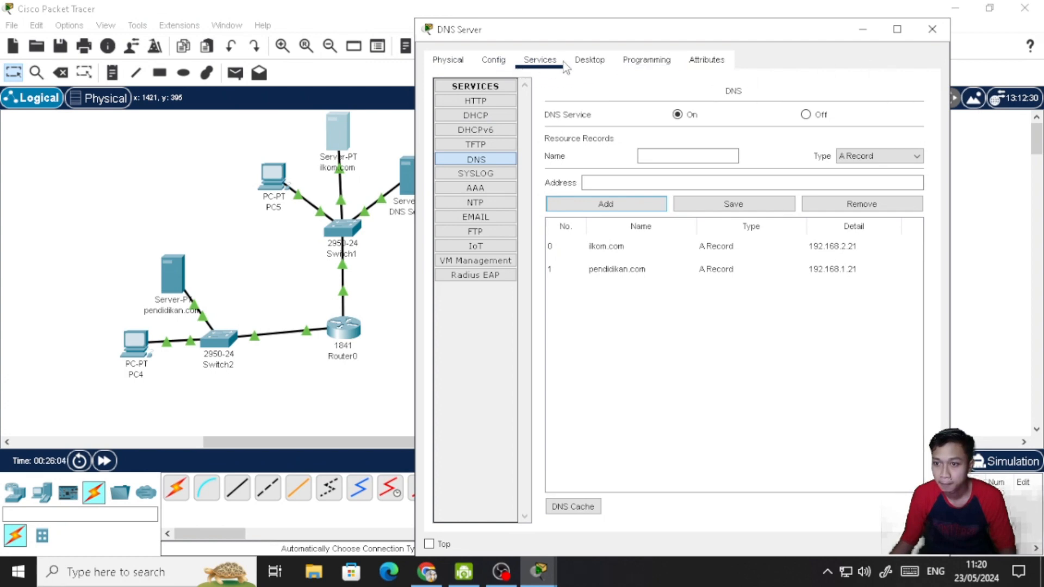
- Review the DNS Server's IP configuration and close its window
left_click(583, 61)
left_click(507, 100)
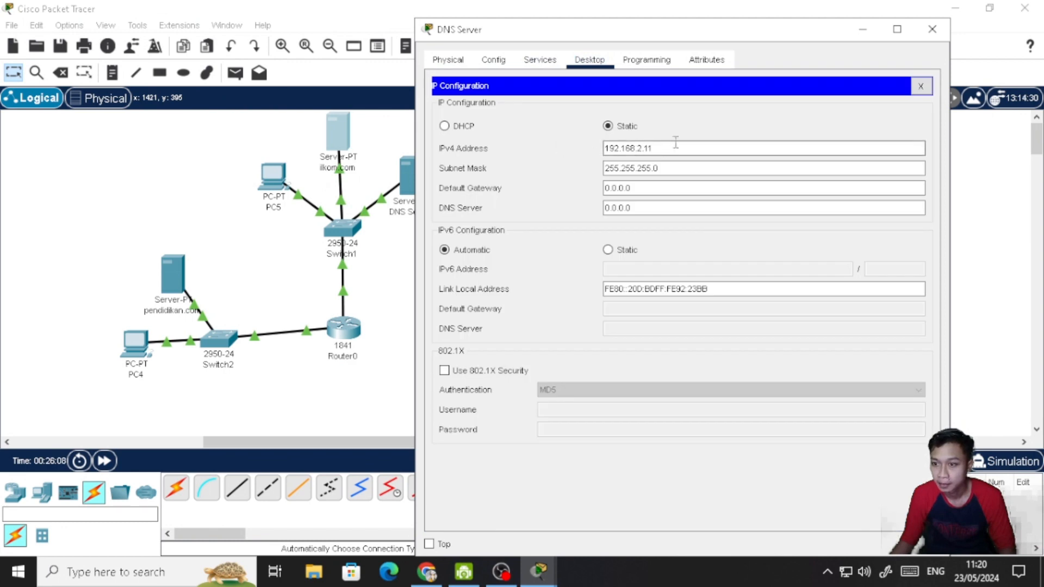
left_click(942, 32)
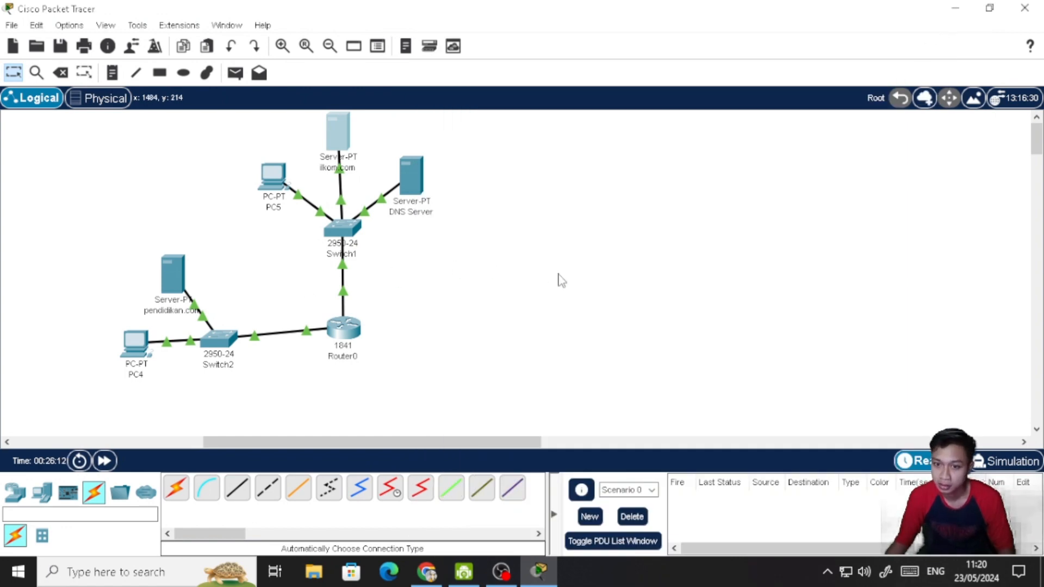
- Set PC4's DNS server address to 192.168.2.11 in its IP configuration
left_click(134, 342)
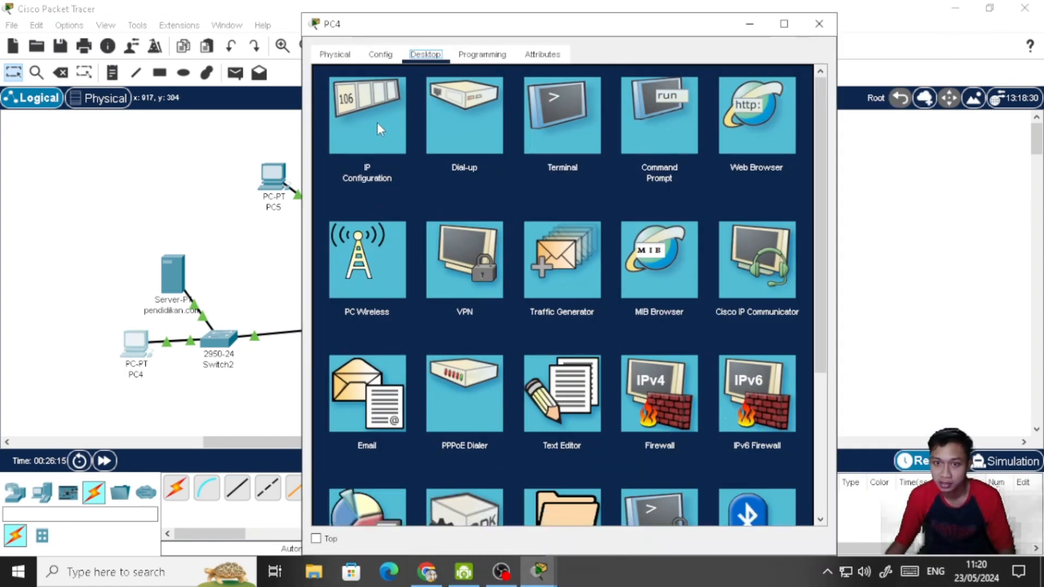
left_click(377, 124)
left_click_drag(530, 223, 469, 225)
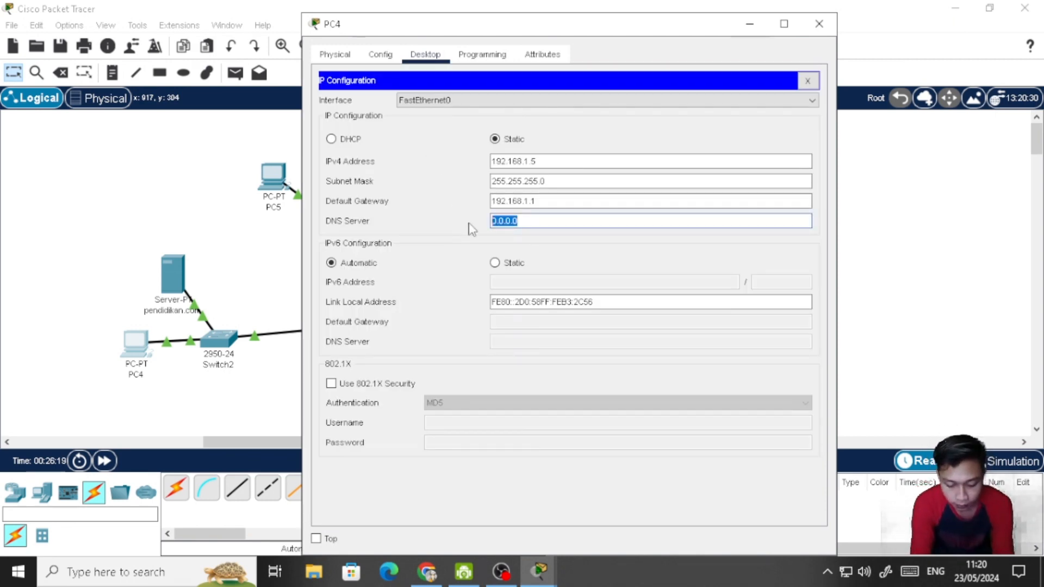
type("192.168.1.1")
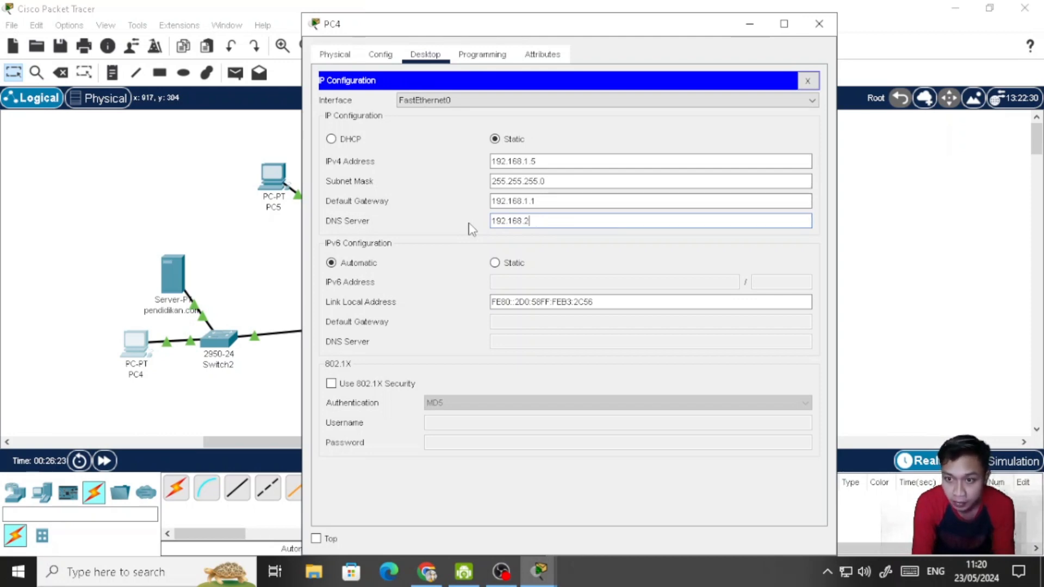
type("2")
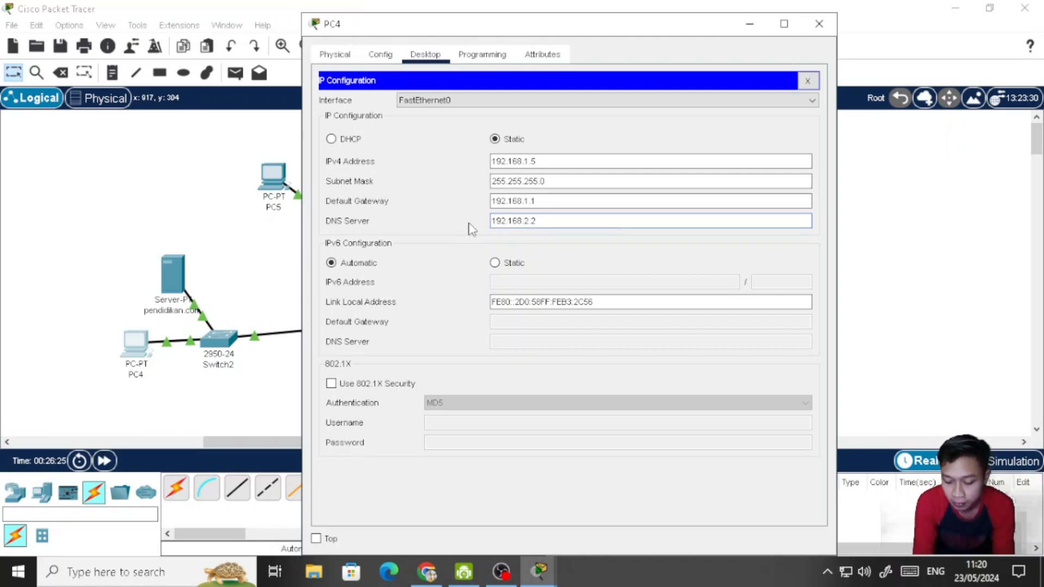
key("BackSpace")
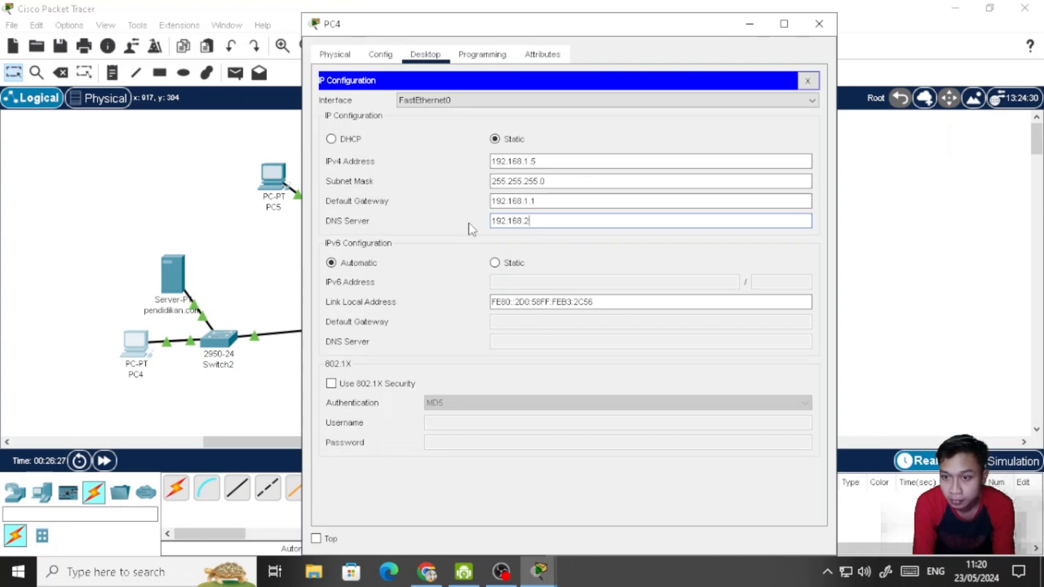
type("11")
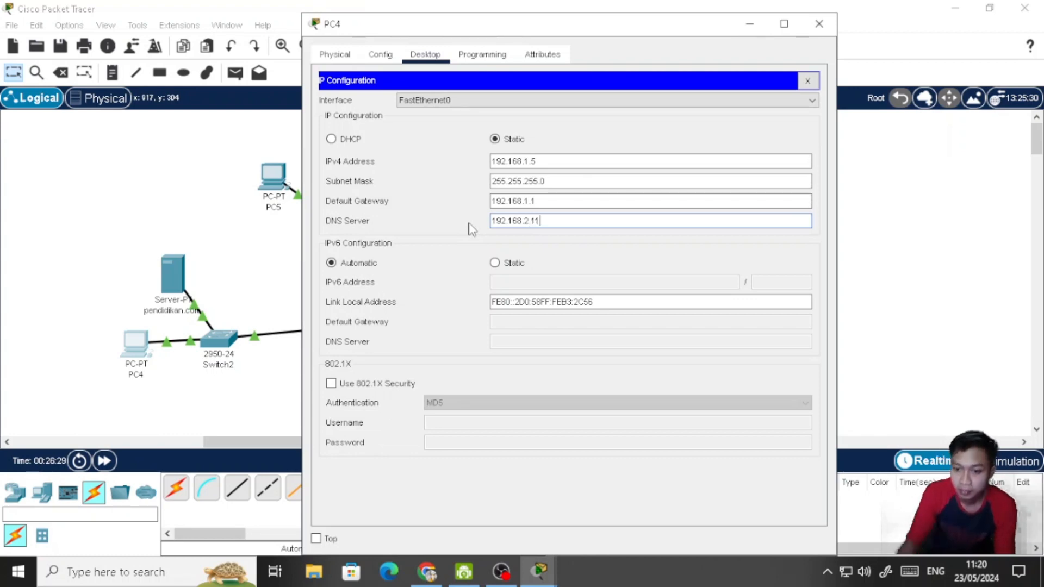
- Check the DNS Server's IPv4 address against PC4's DNS server setting, and close PC4's window
left_click(551, 560)
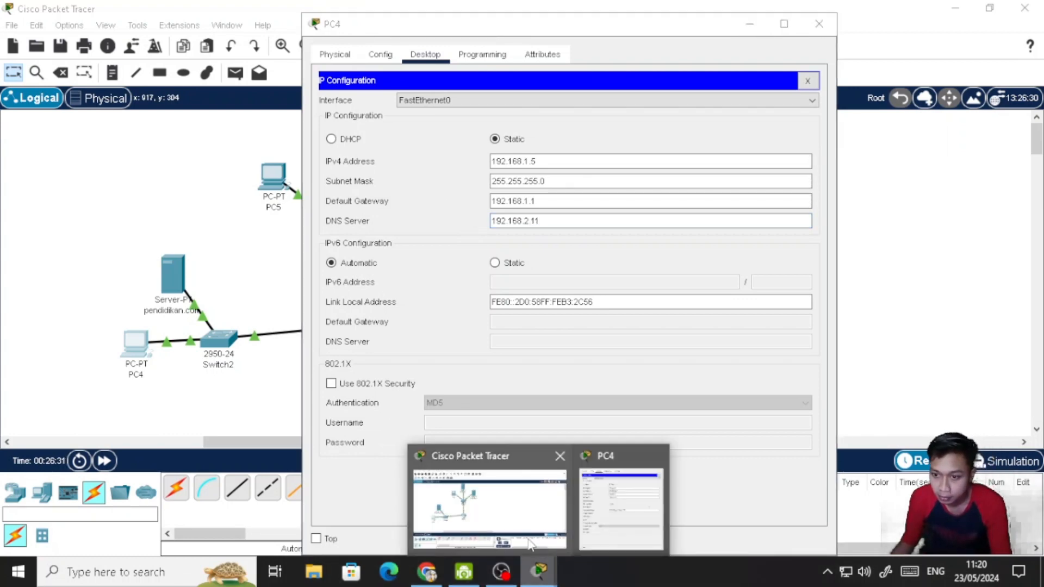
left_click(544, 526)
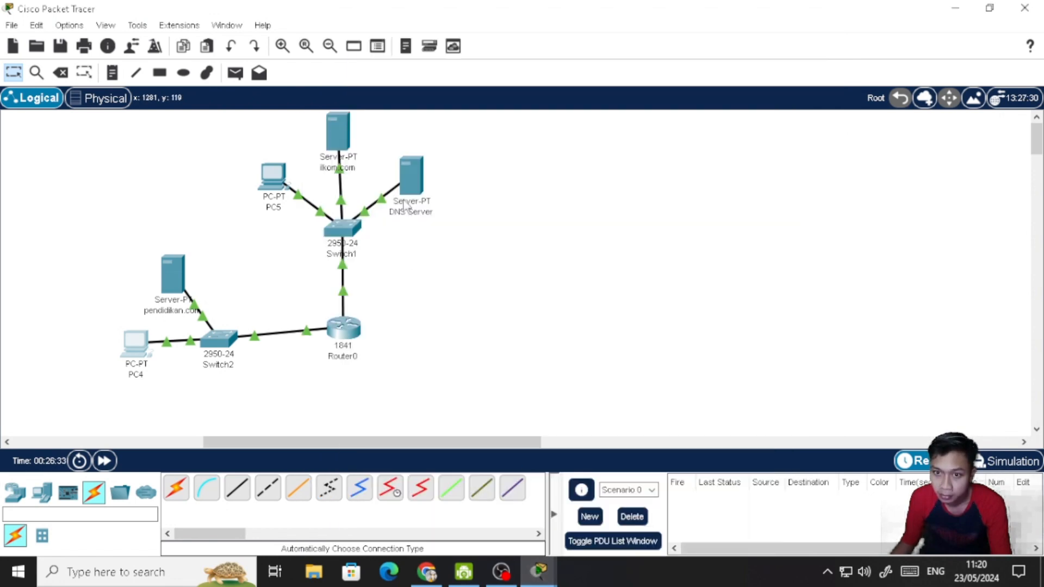
left_click(415, 183)
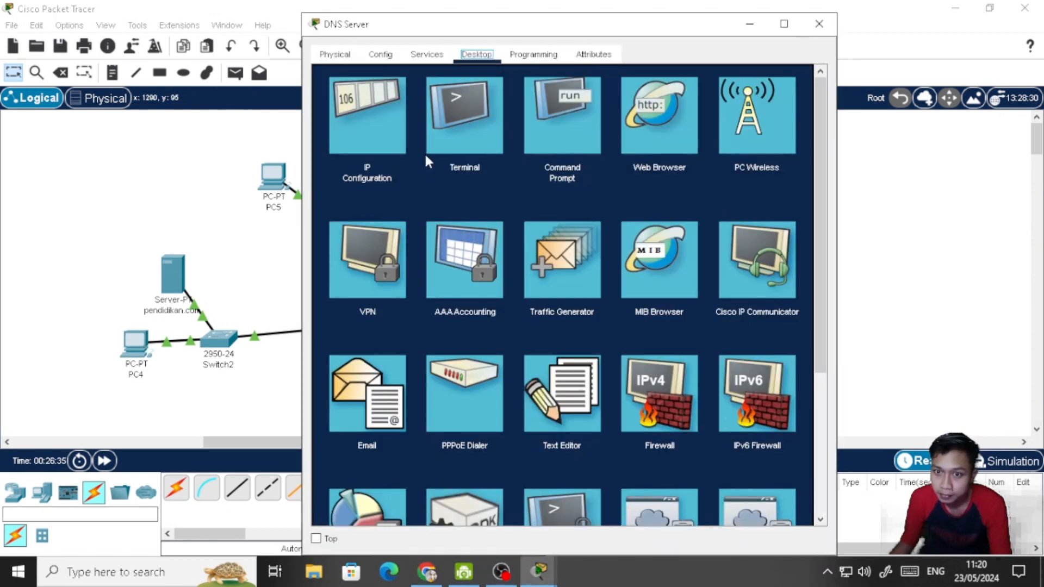
left_click(366, 118)
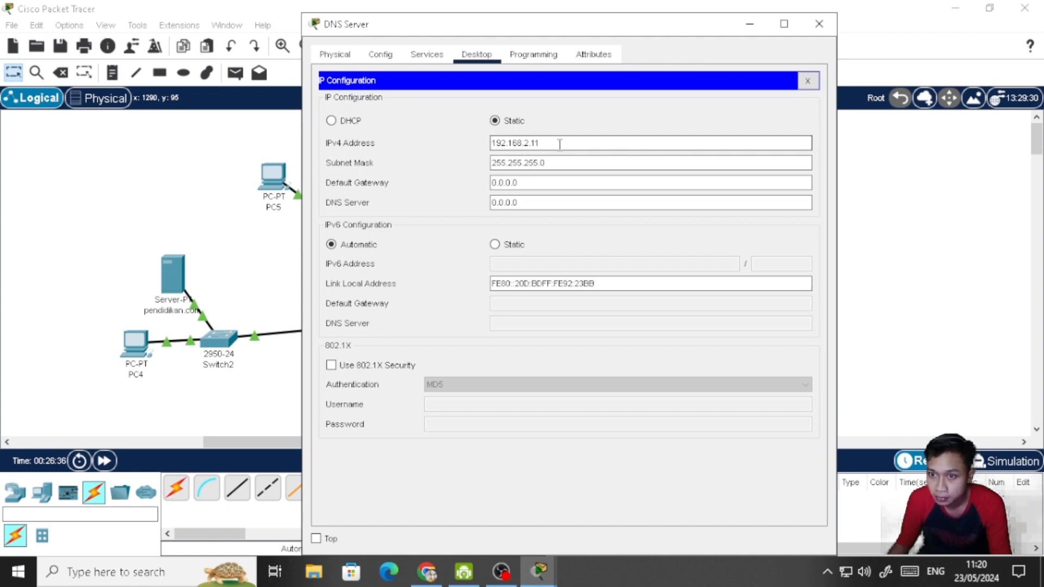
left_click(539, 571)
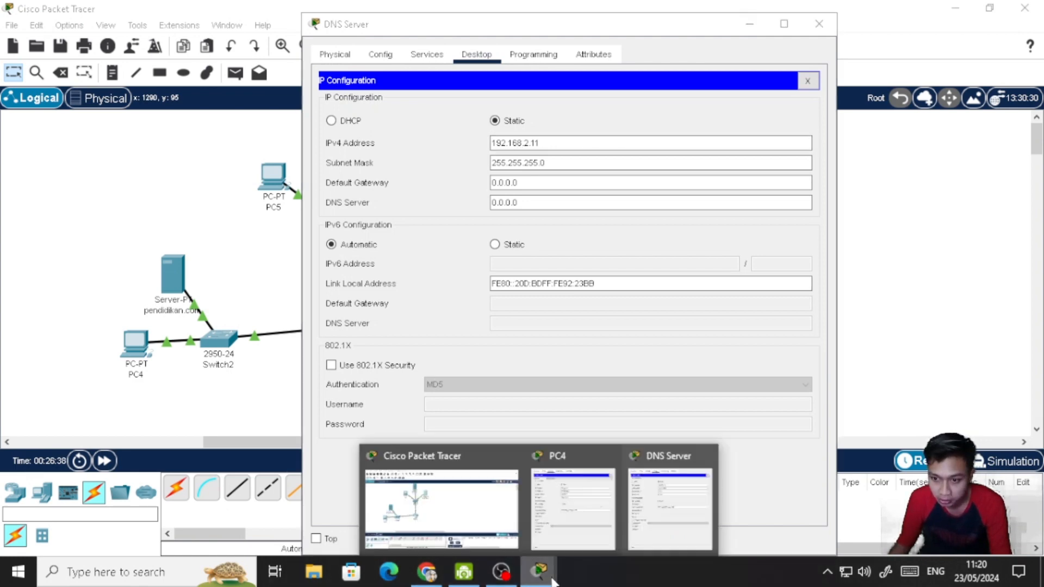
left_click(585, 495)
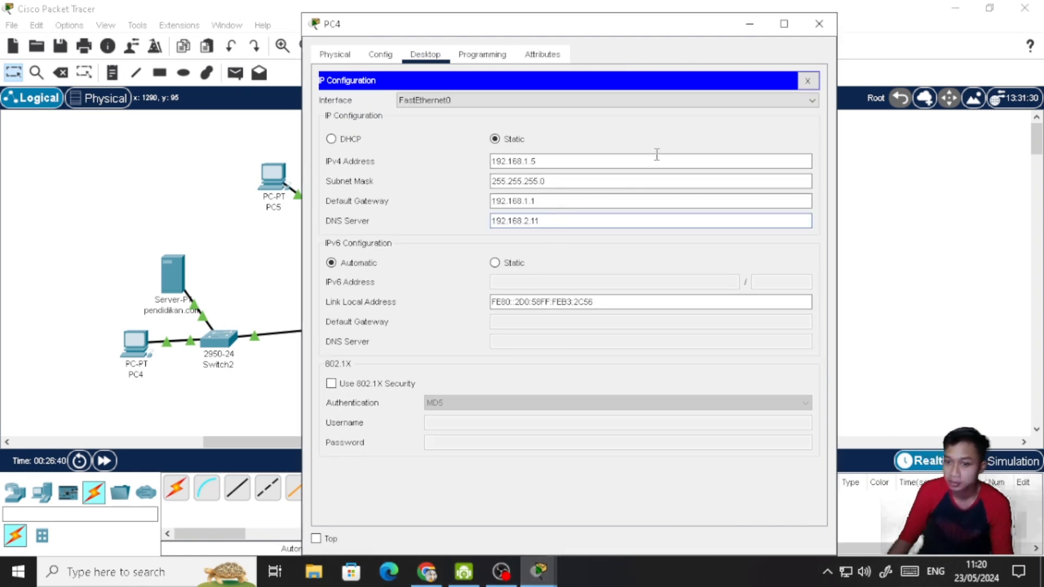
left_click(808, 80)
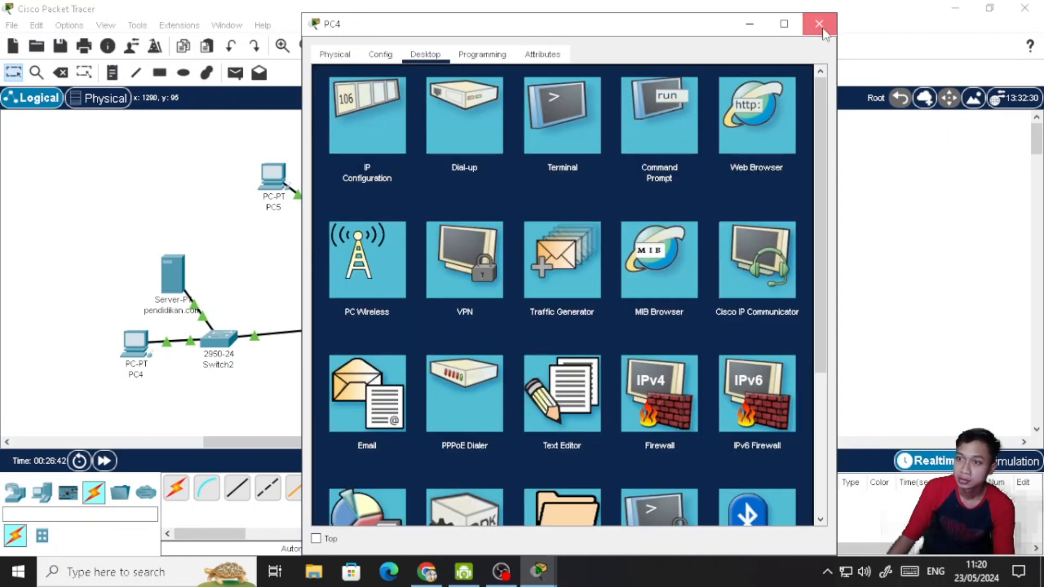
left_click(820, 24)
- Change PC5's DNS server address to 192.168.2.11 in its IP configuration
left_click(275, 179)
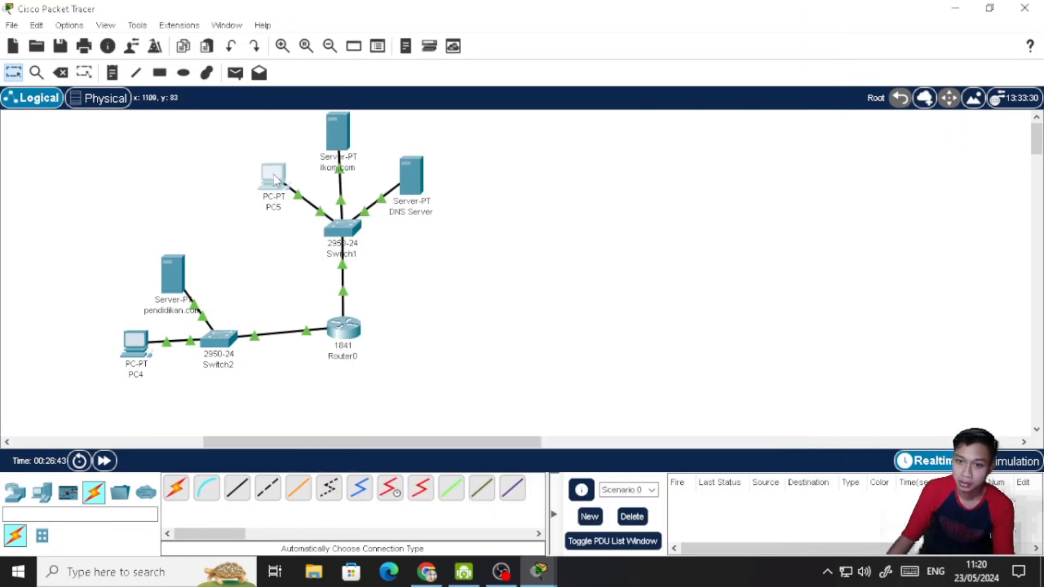
left_click(274, 179)
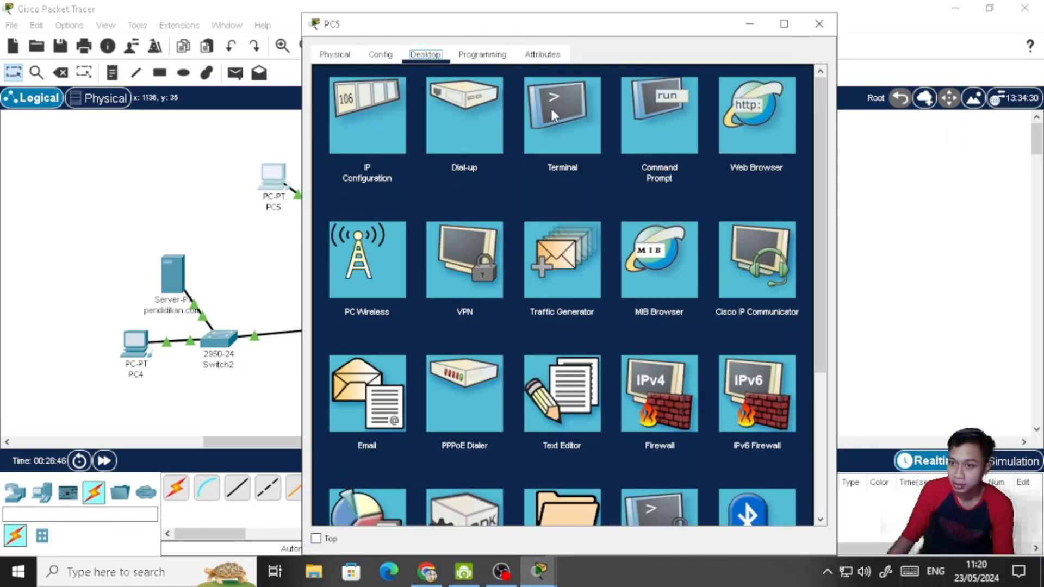
left_click(352, 117)
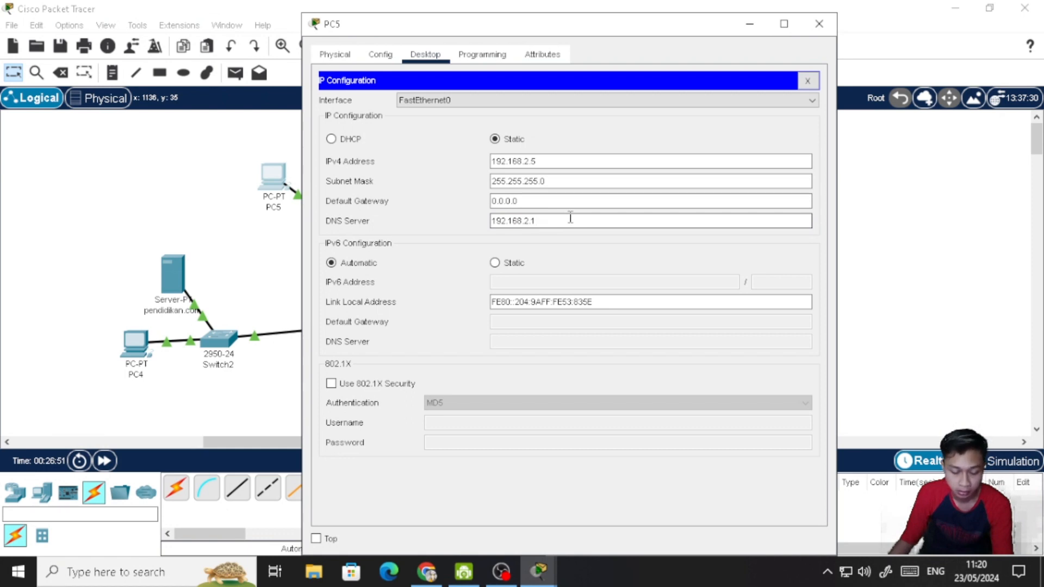
type("1")
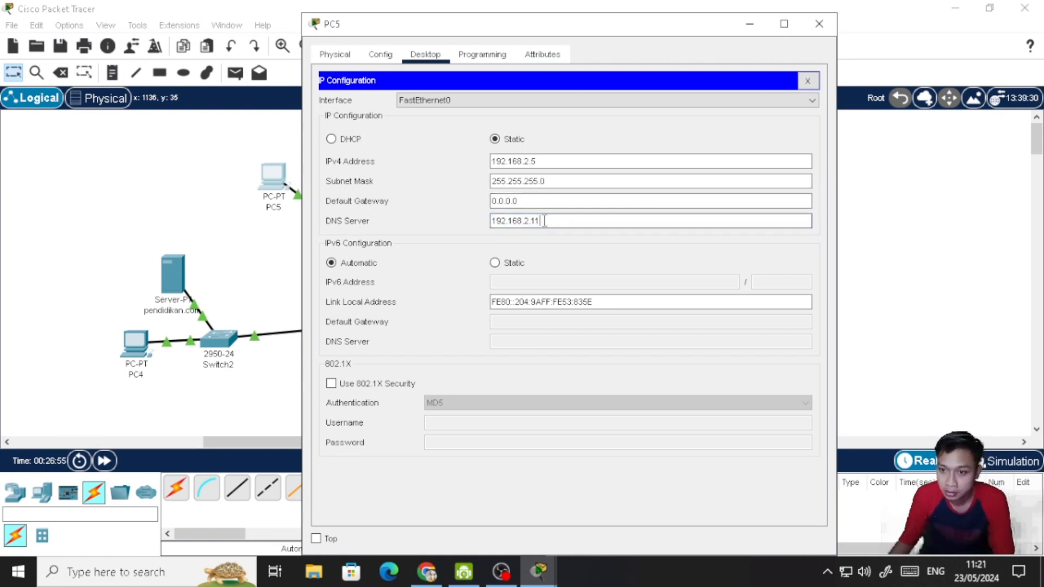
- Set PC5's default gateway to 192.168.2.1, reusing its DNS server address as the starting text, and close its window
left_click_drag(540, 220, 489, 223)
key("ctrl+c")
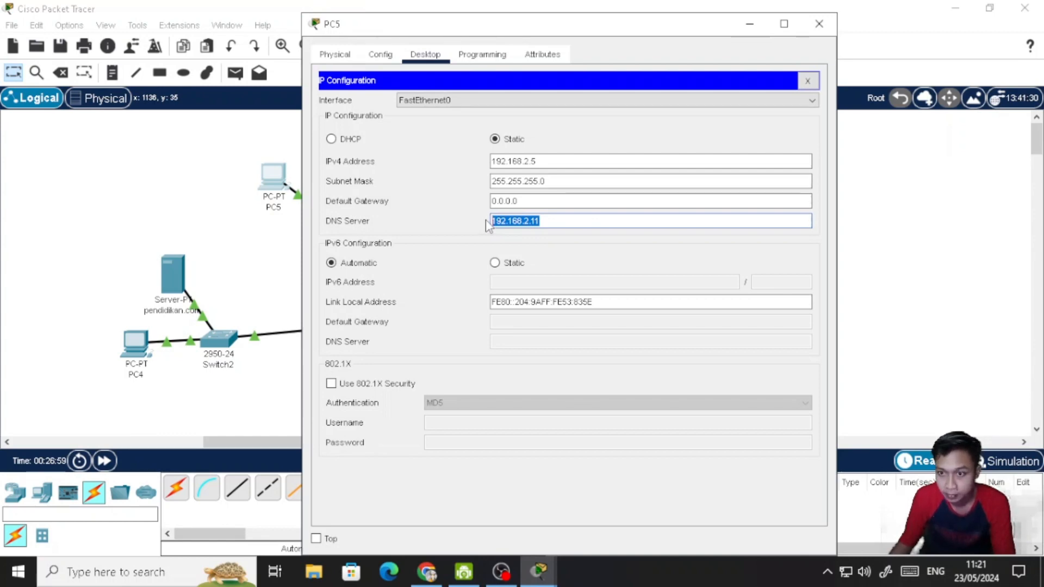
left_click(543, 202)
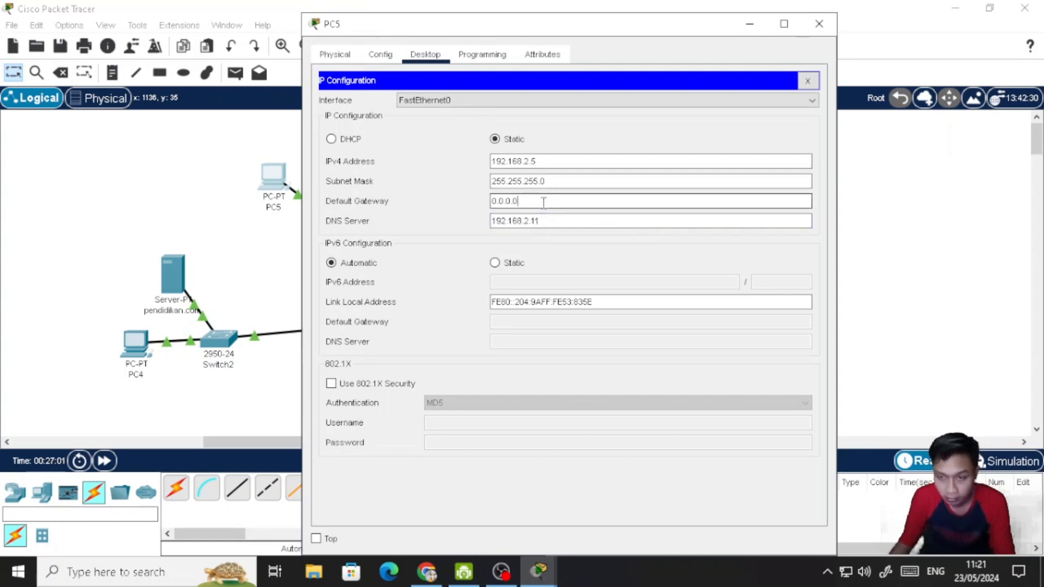
left_click_drag(544, 201, 465, 200)
key("ctrl+v")
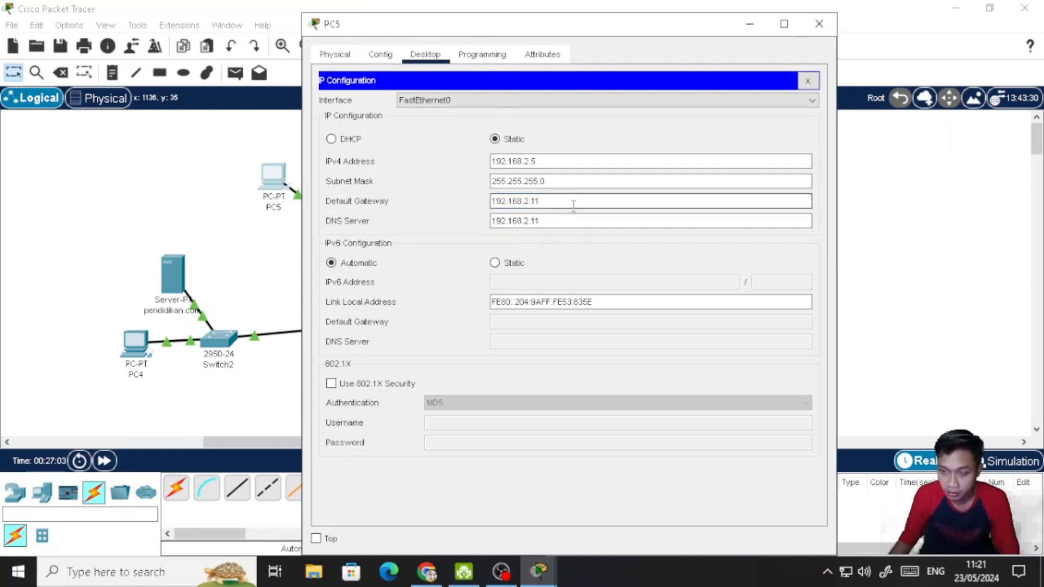
type("1")
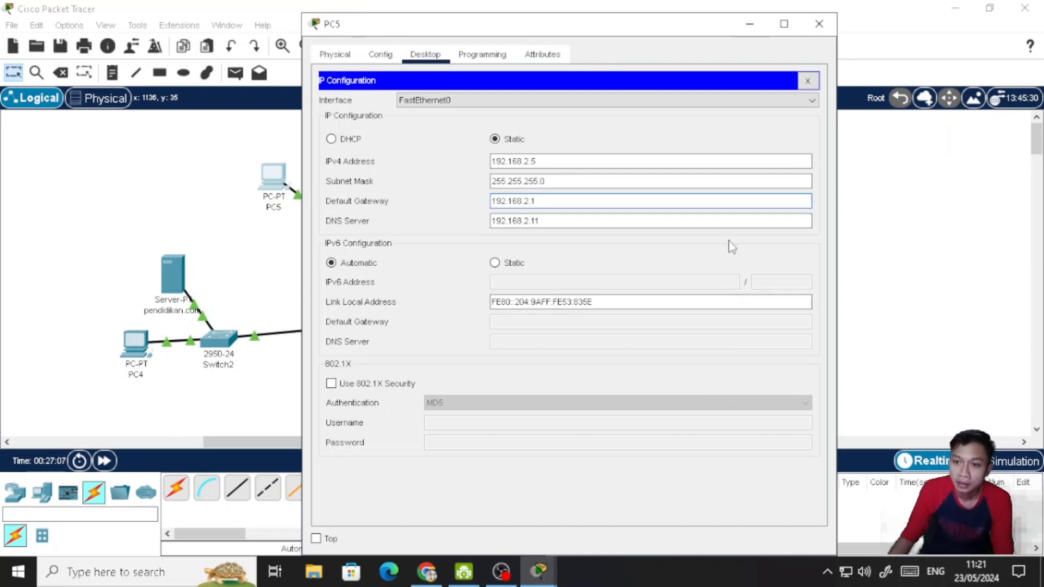
left_click(807, 80)
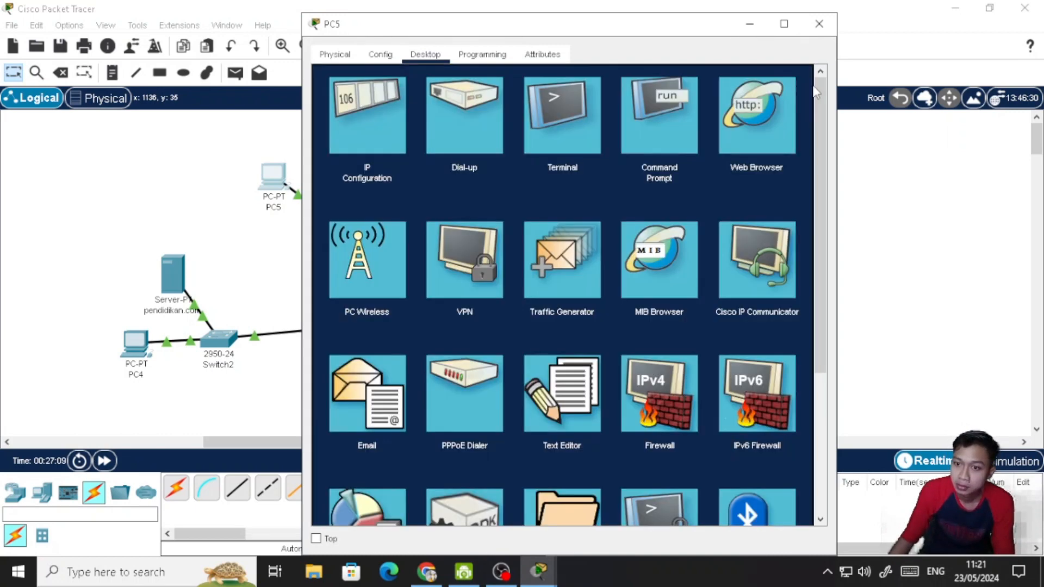
left_click(819, 24)
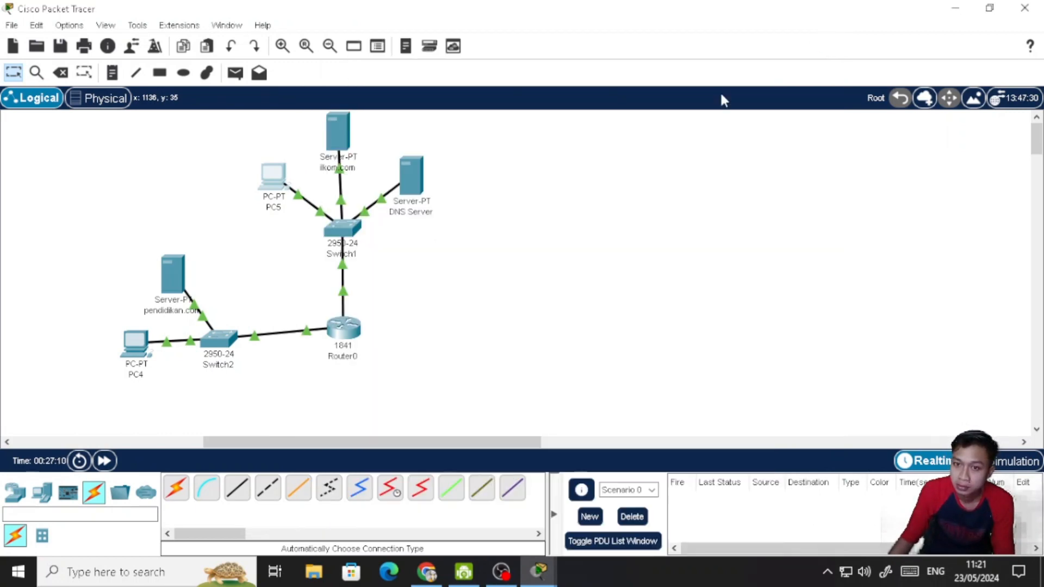
- Review the IP configurations of PC4, the pendidikan.com server and the ilkom.com server, closing each device window
left_click(136, 348)
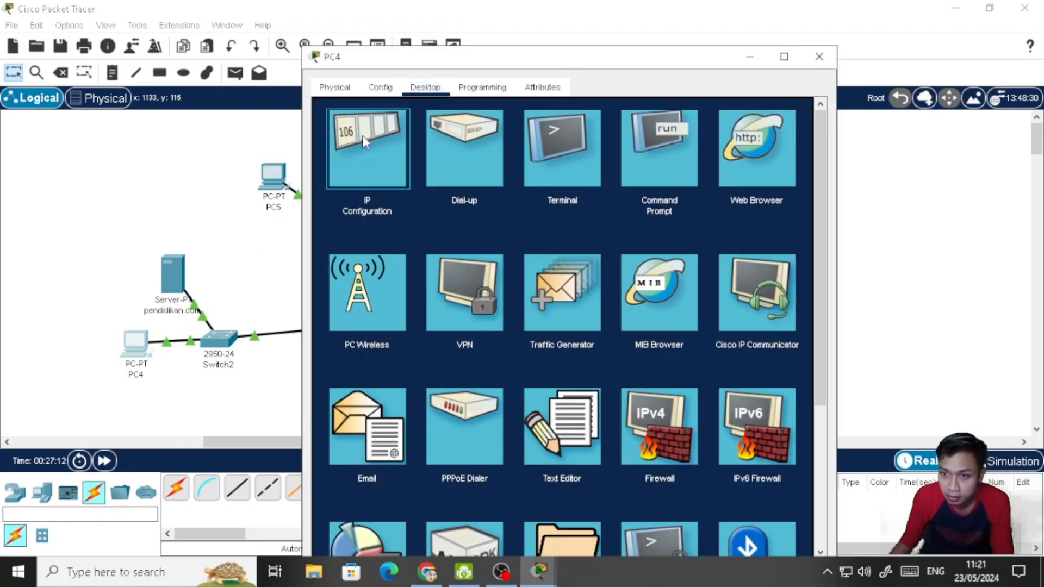
left_click(367, 143)
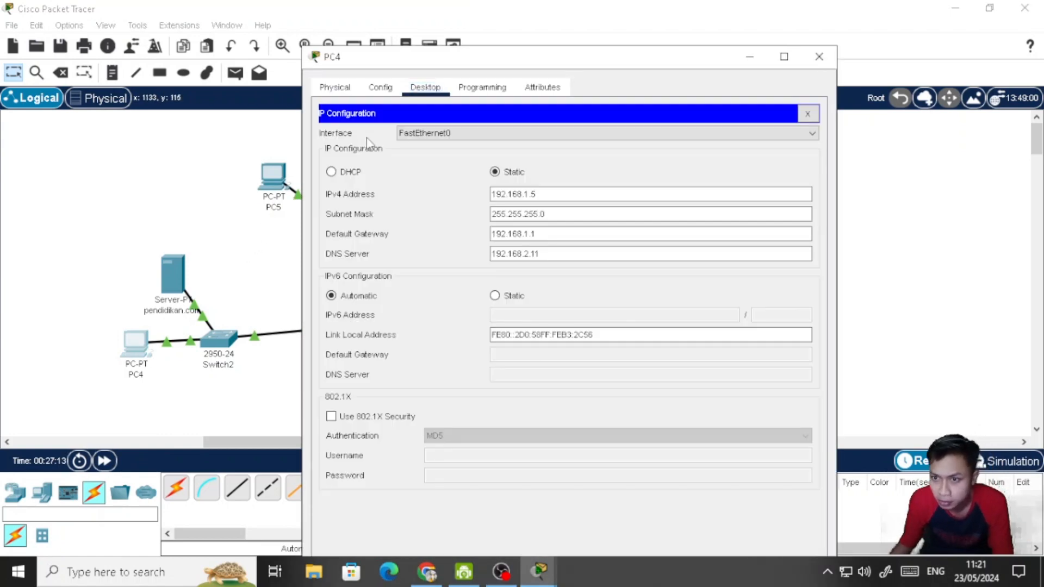
left_click(819, 57)
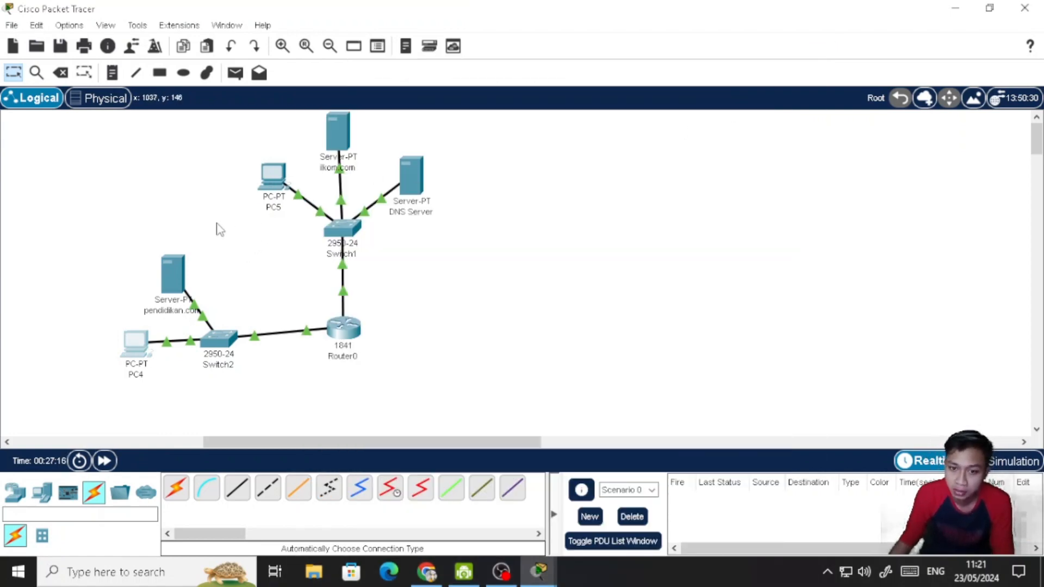
left_click(180, 274)
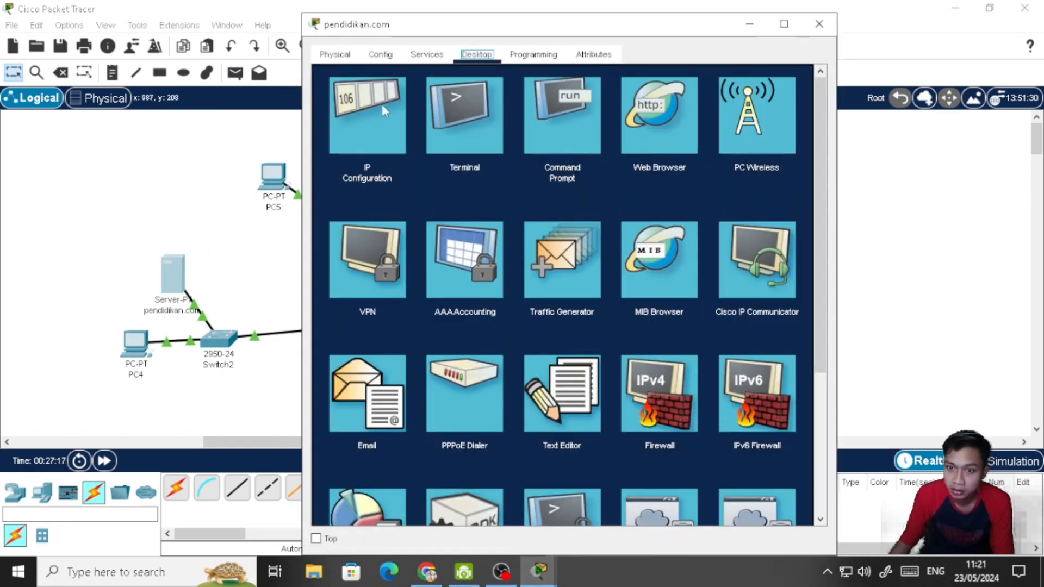
left_click(370, 112)
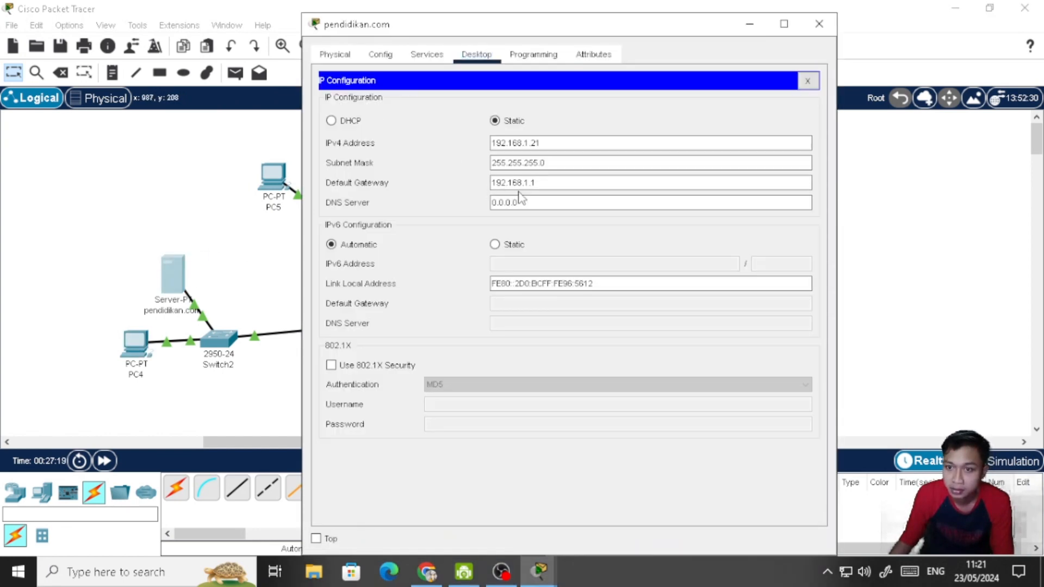
left_click(820, 24)
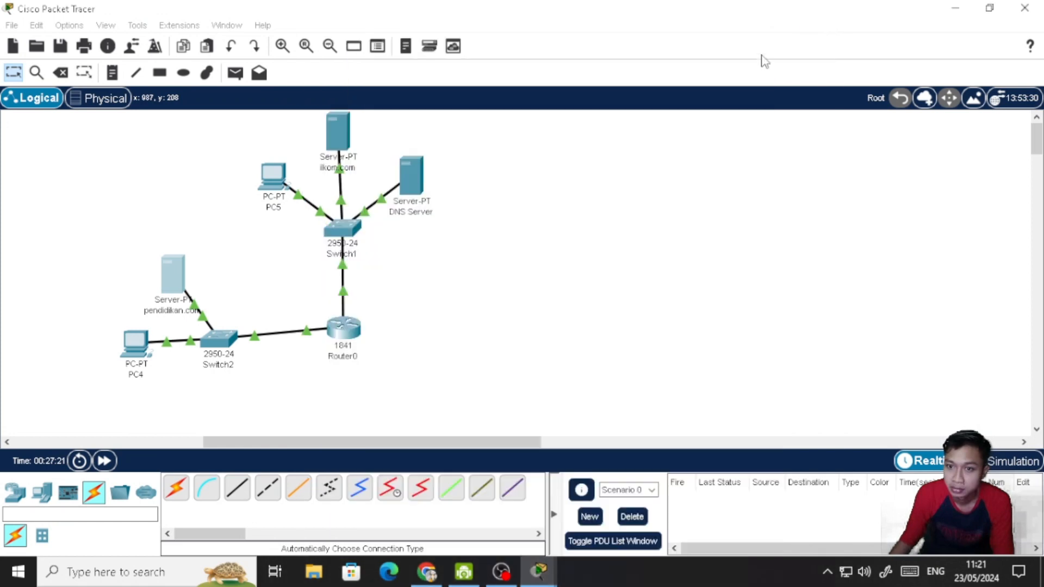
left_click(338, 134)
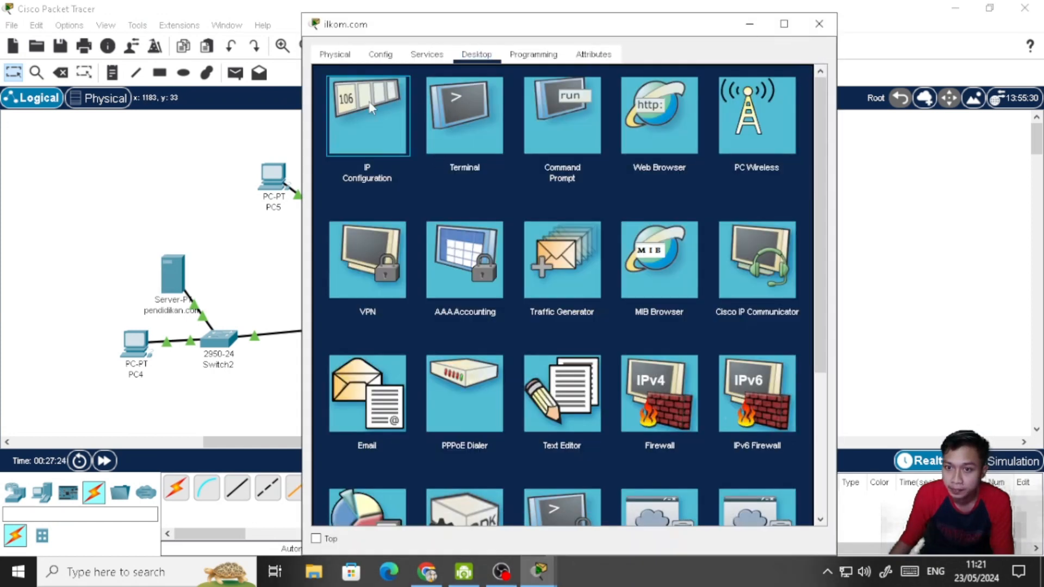
left_click(369, 102)
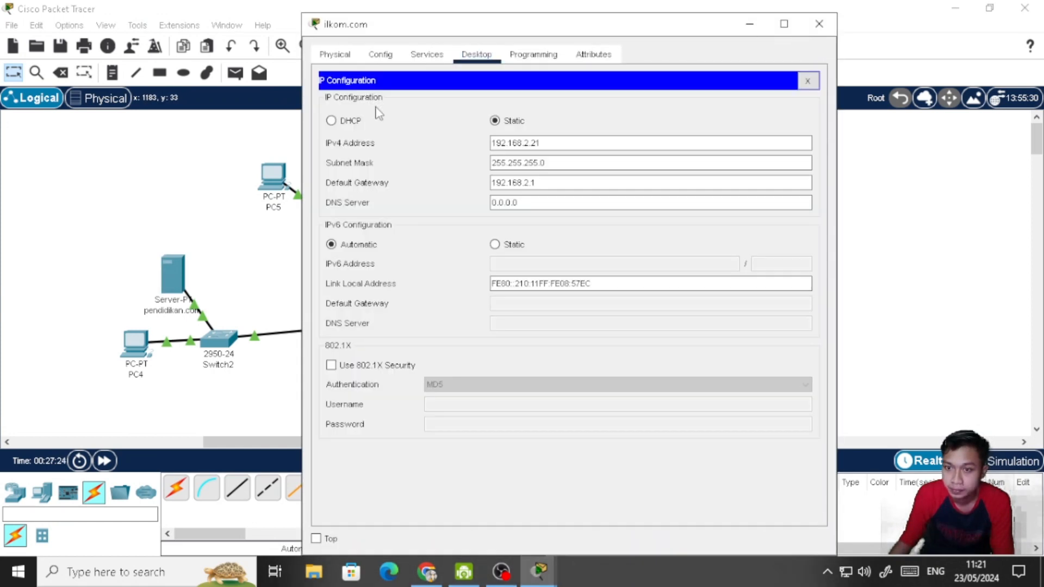
left_click(819, 24)
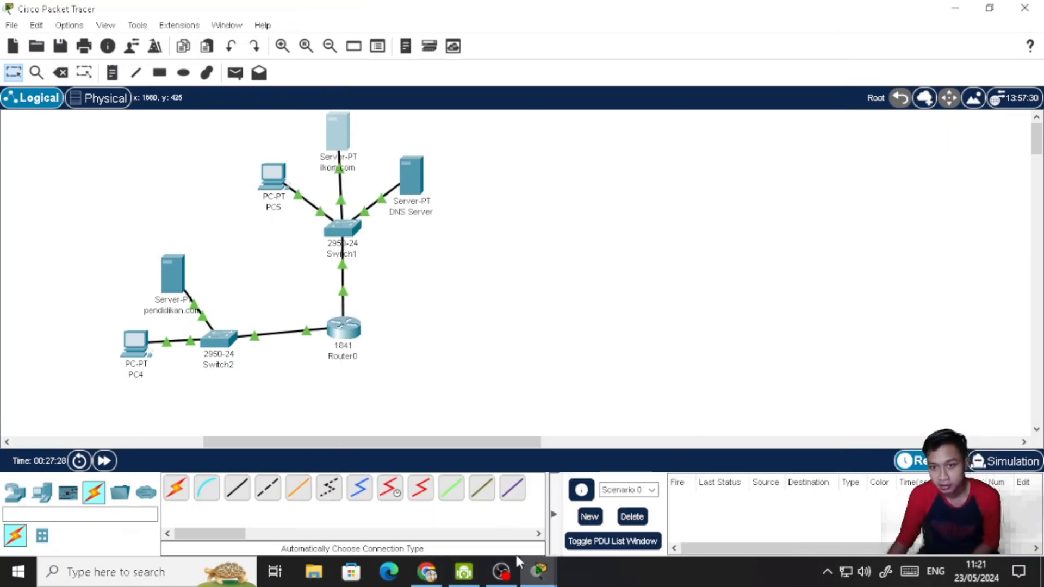
- Switch to the assignment page in Chrome, compare its topology labels and listed commands with the network, and return to Packet Tracer
left_click(427, 573)
scroll(317, 433, "down", 1)
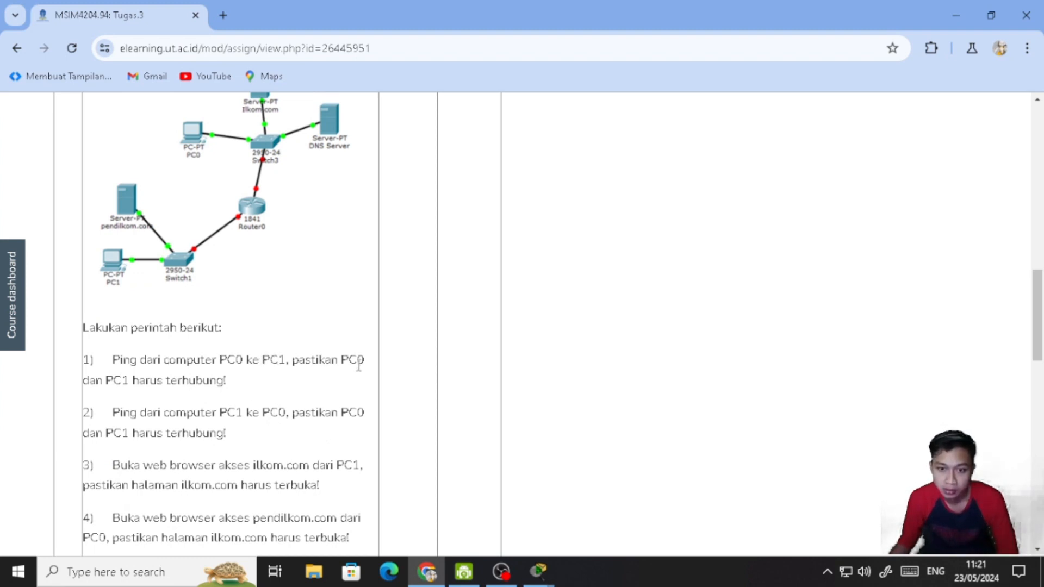
left_click(532, 581)
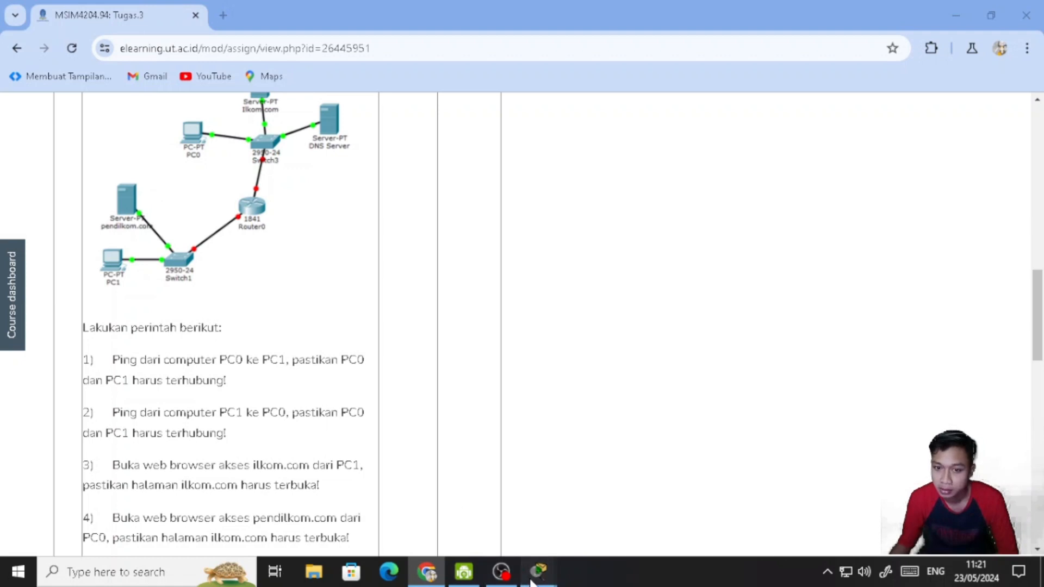
left_click(522, 503)
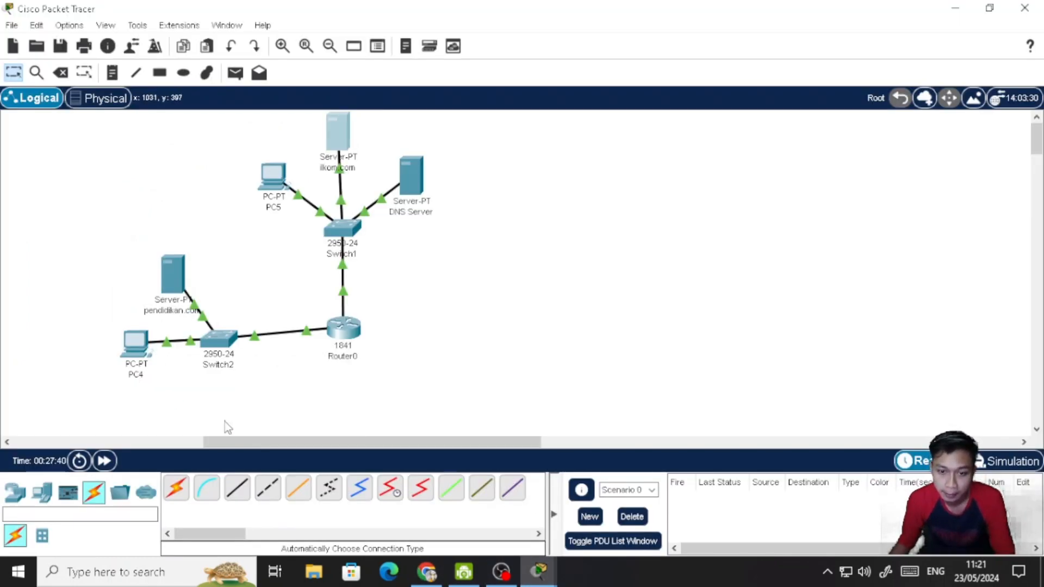
left_click(427, 573)
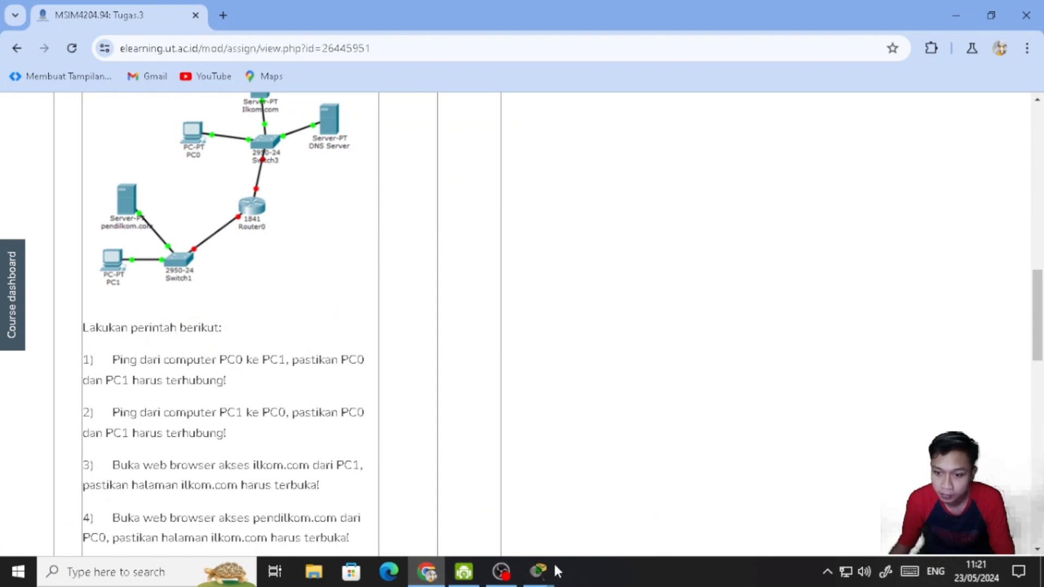
mouse_move(541, 570)
left_click(508, 492)
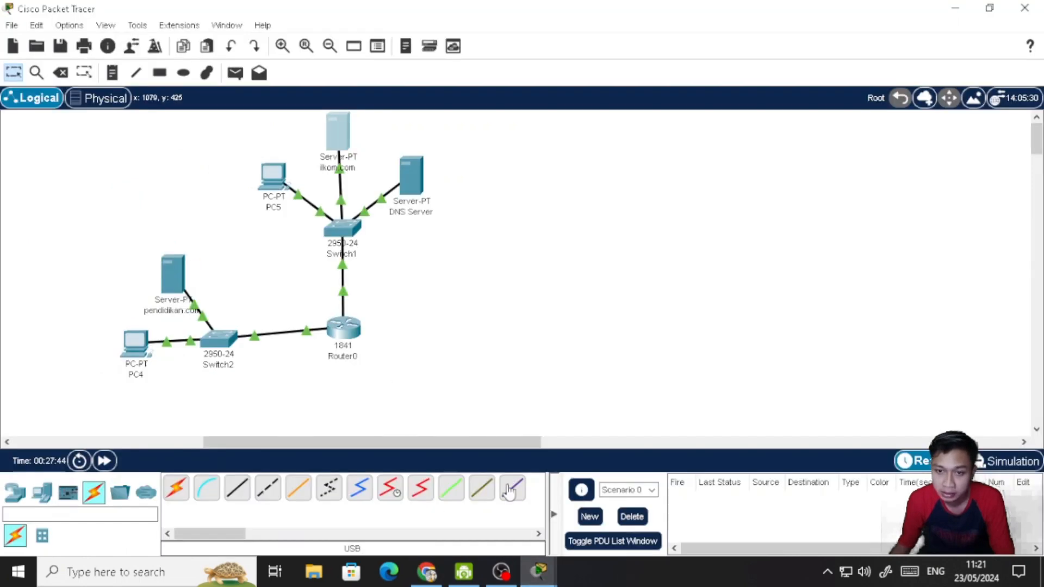
- Rename PC5 as PC0 and PC4 as PC1 to match the assignment, and close PC1's open device window
left_click(276, 208)
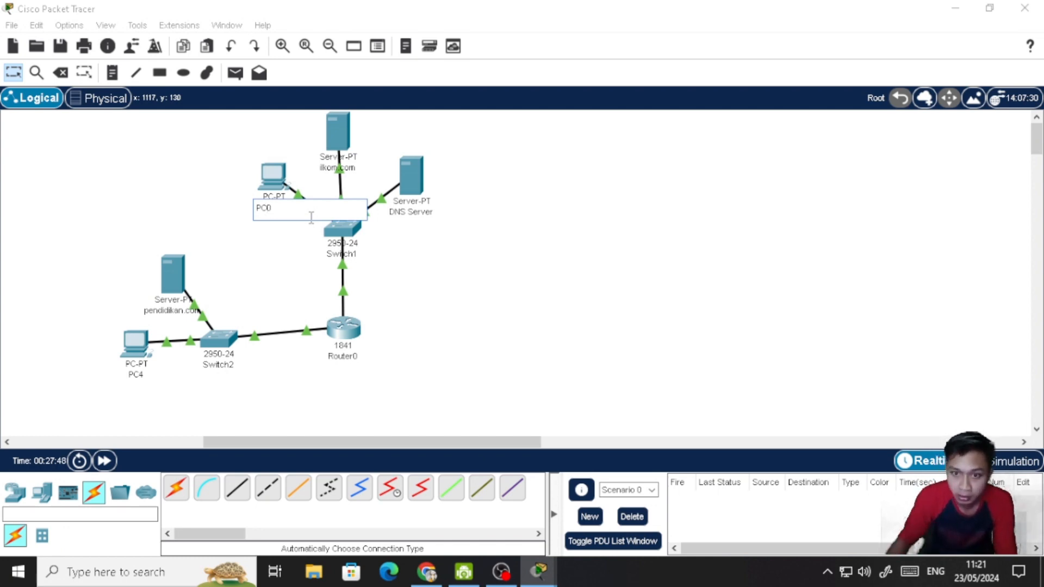
left_click(134, 369)
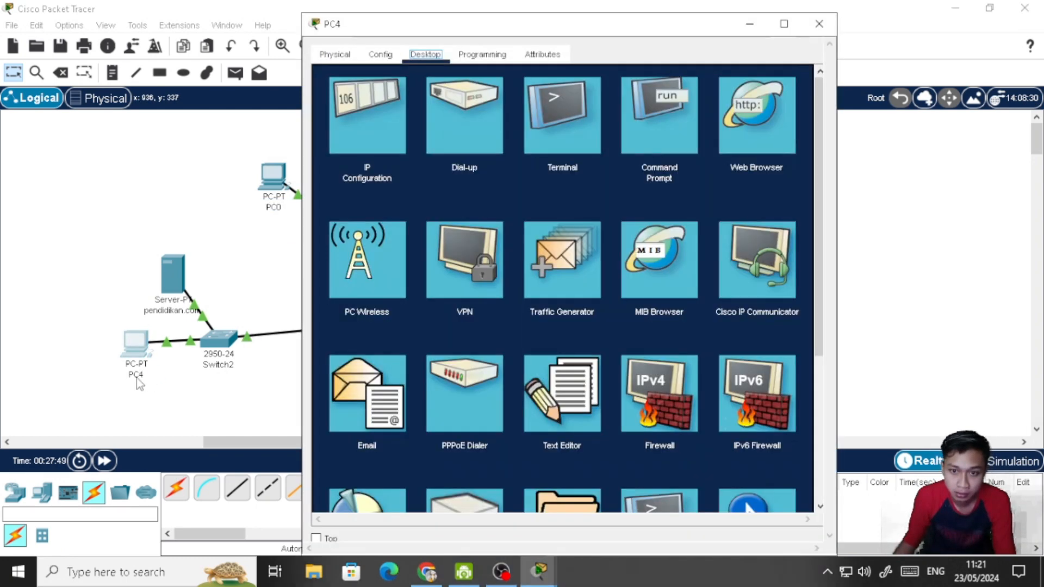
left_click(136, 378)
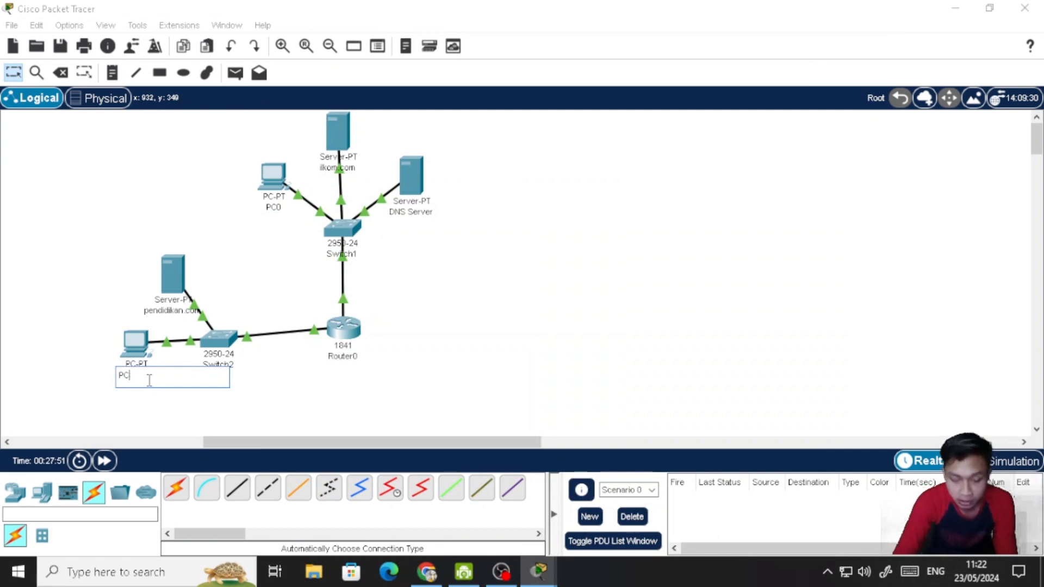
left_click(620, 322)
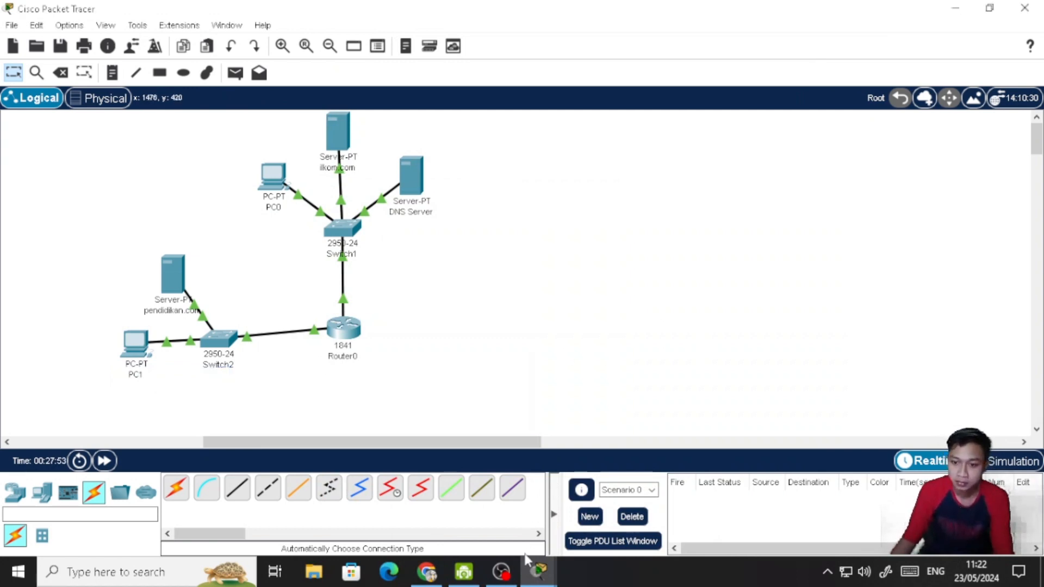
mouse_move(536, 570)
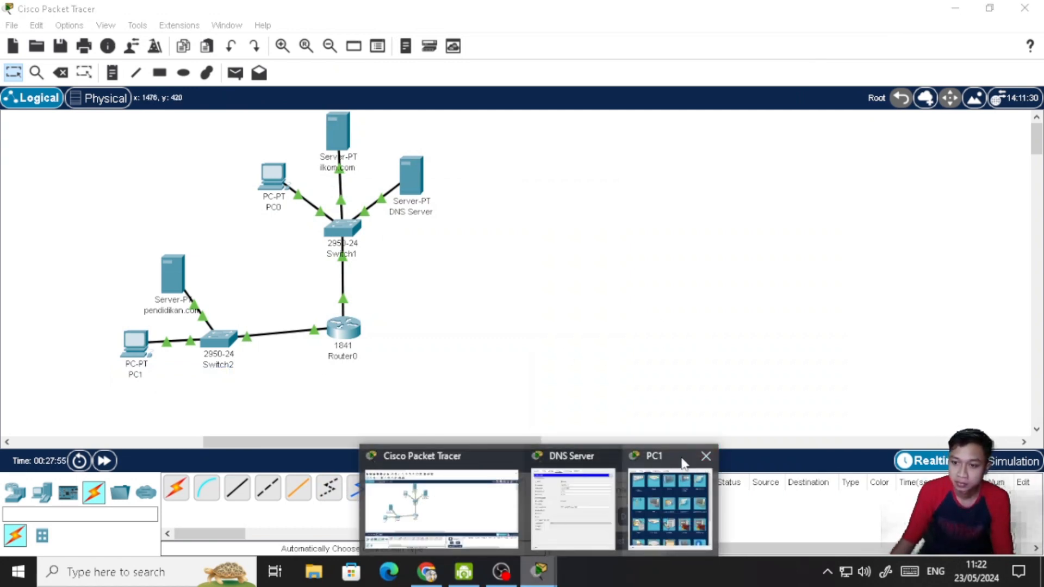
left_click(706, 459)
left_click(660, 458)
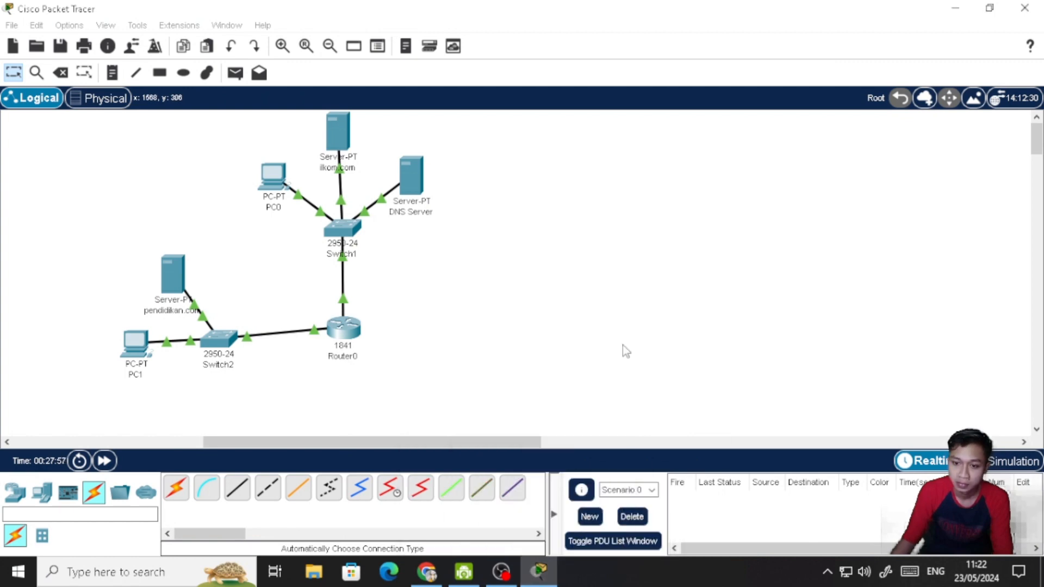
- Recheck the assignment's ping task in Chrome, return to Packet Tracer, and enter a ping command starting "ping 192" in PC0's command prompt
left_click(427, 571)
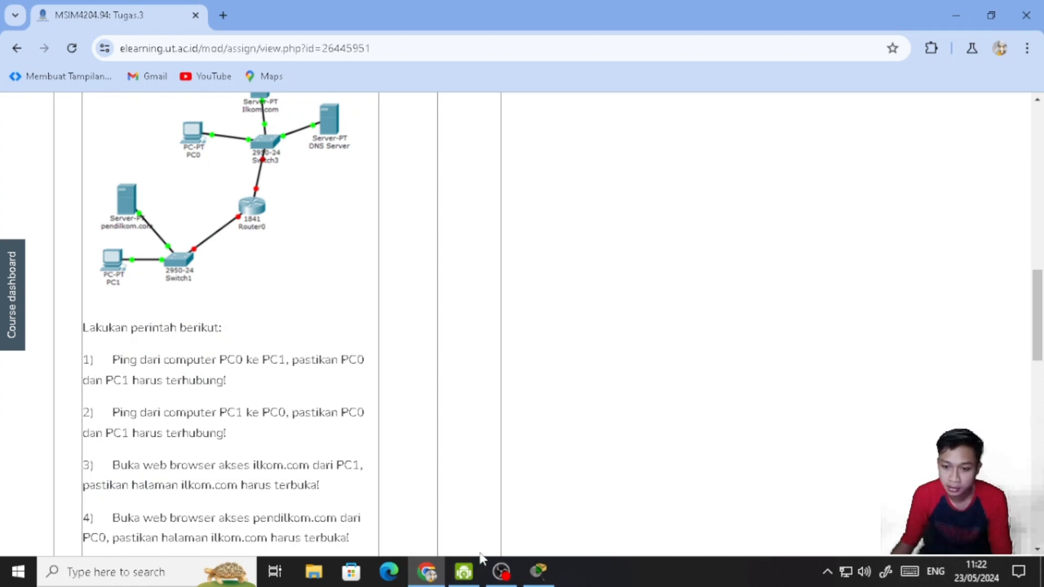
left_click(539, 572)
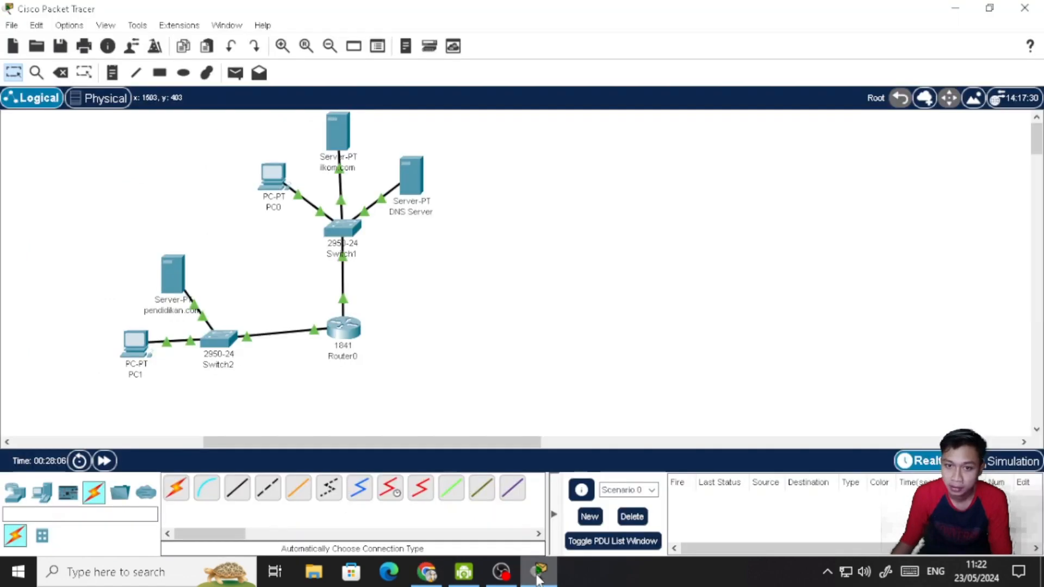
left_click(275, 175)
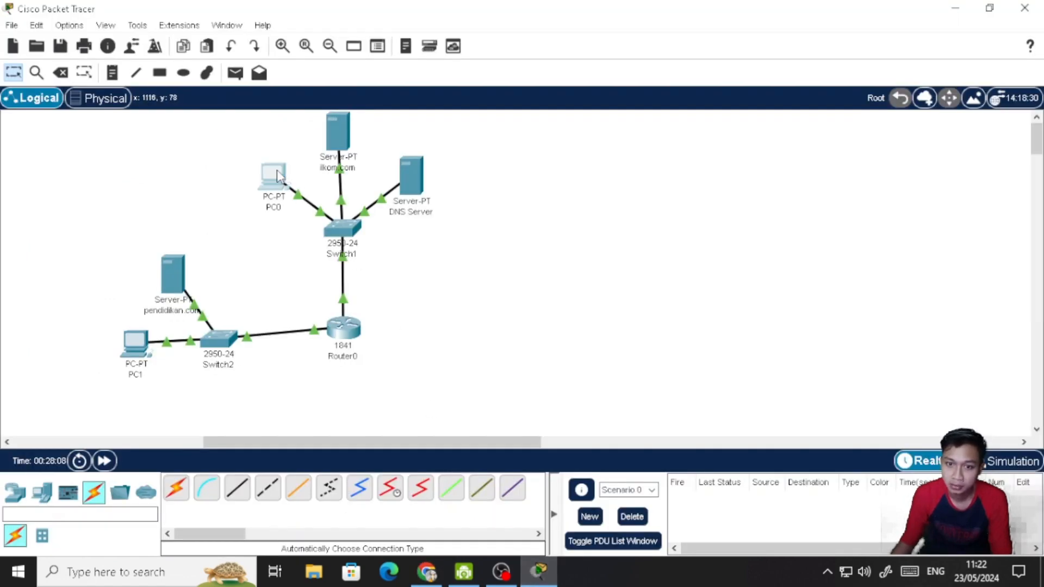
left_click(666, 119)
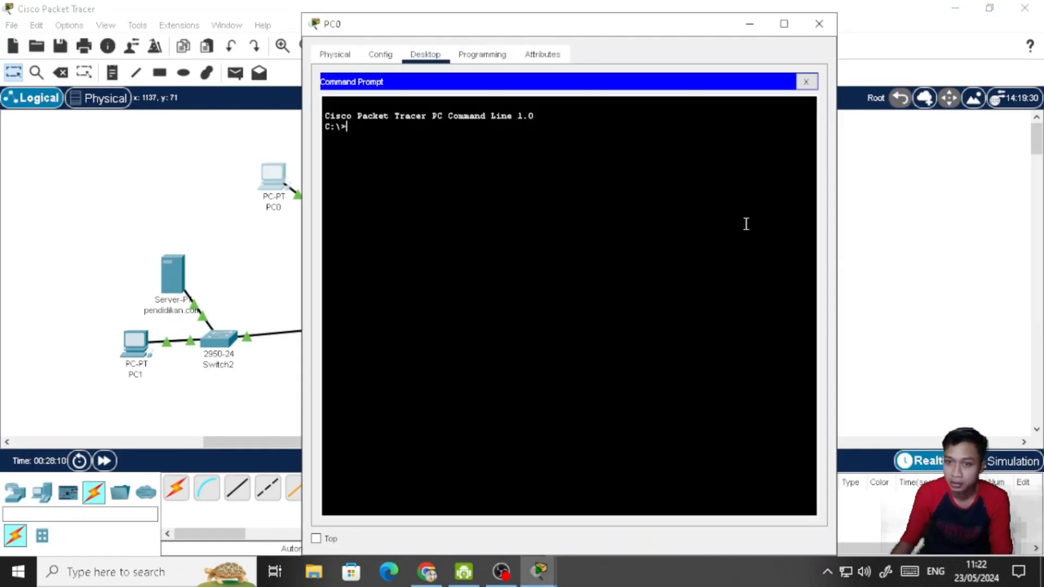
type("ping")
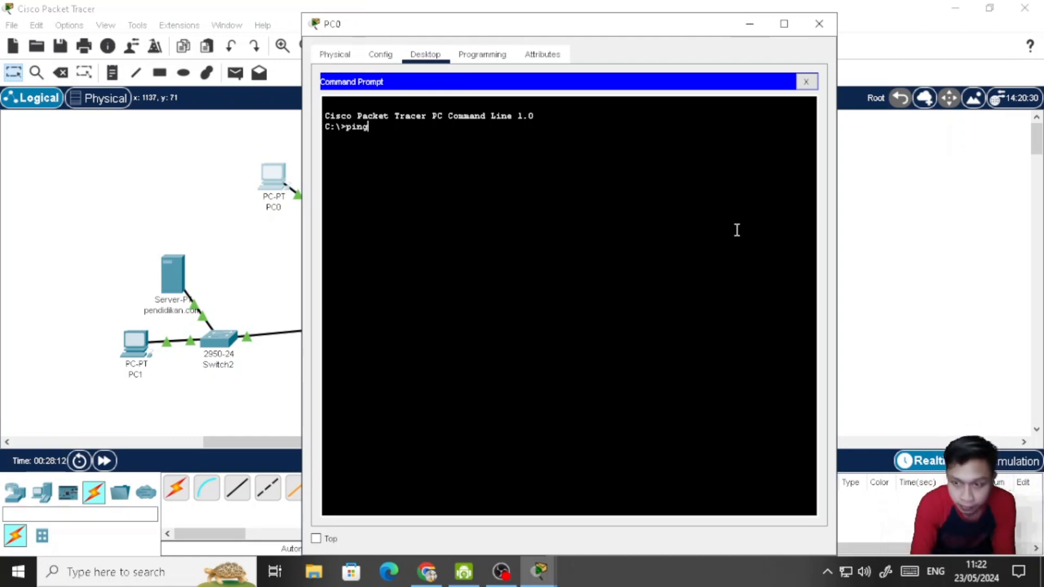
type(" 192.168.1.5")
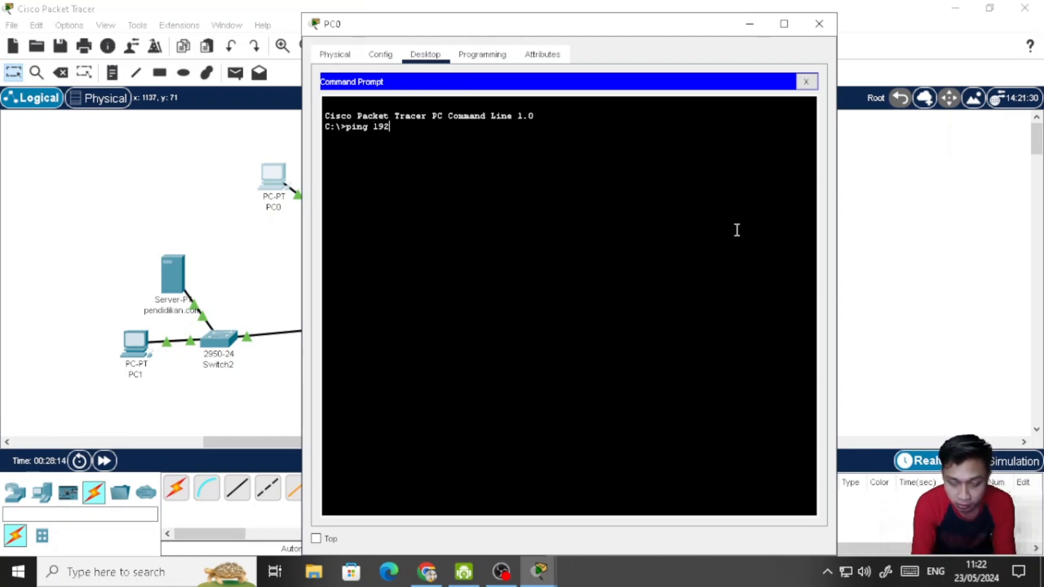
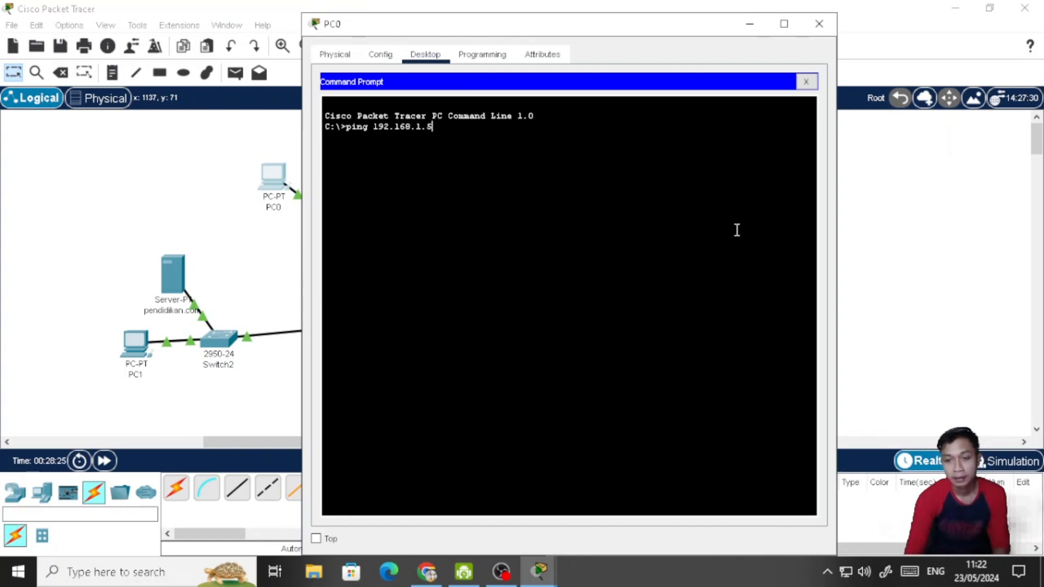
- Run the ping to 192.168.1.5 from PC0's command prompt and minimize PC0's window
key("Return")
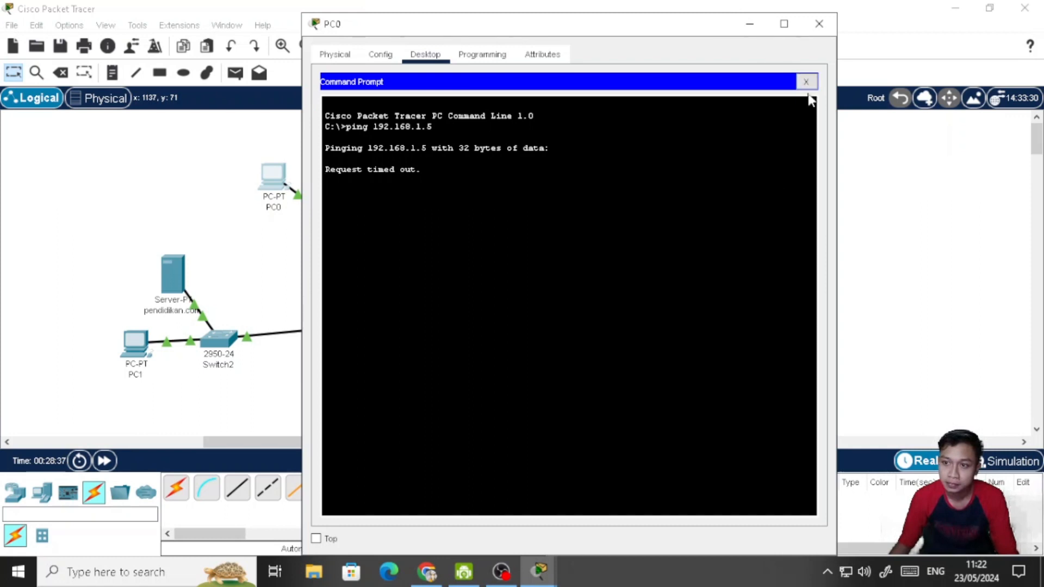
left_click(753, 25)
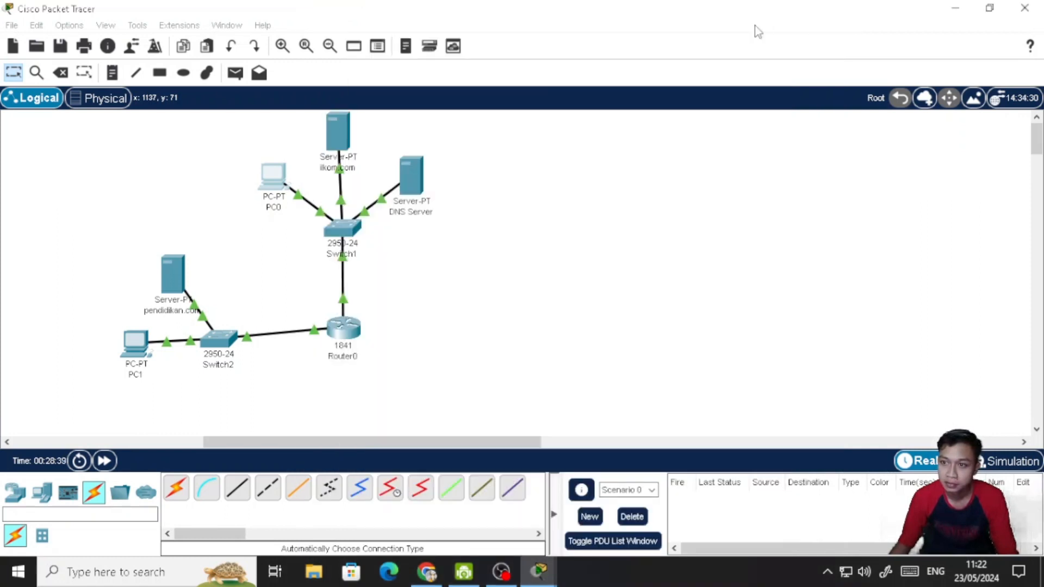
- Compare the default gateway and DNS server settings of PC0 and PC1, and minimize PC0's window
left_click(270, 175)
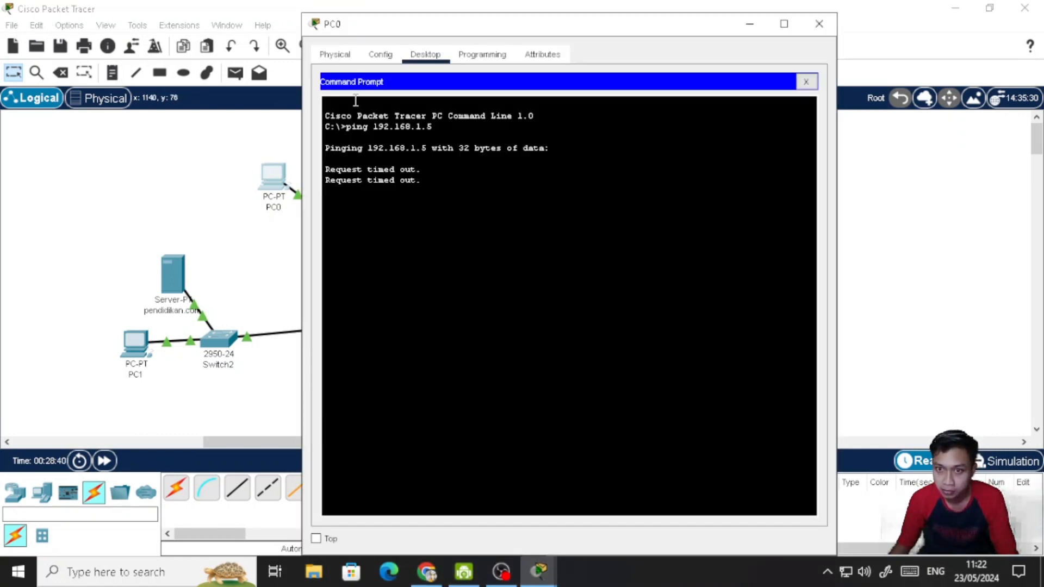
left_click(381, 55)
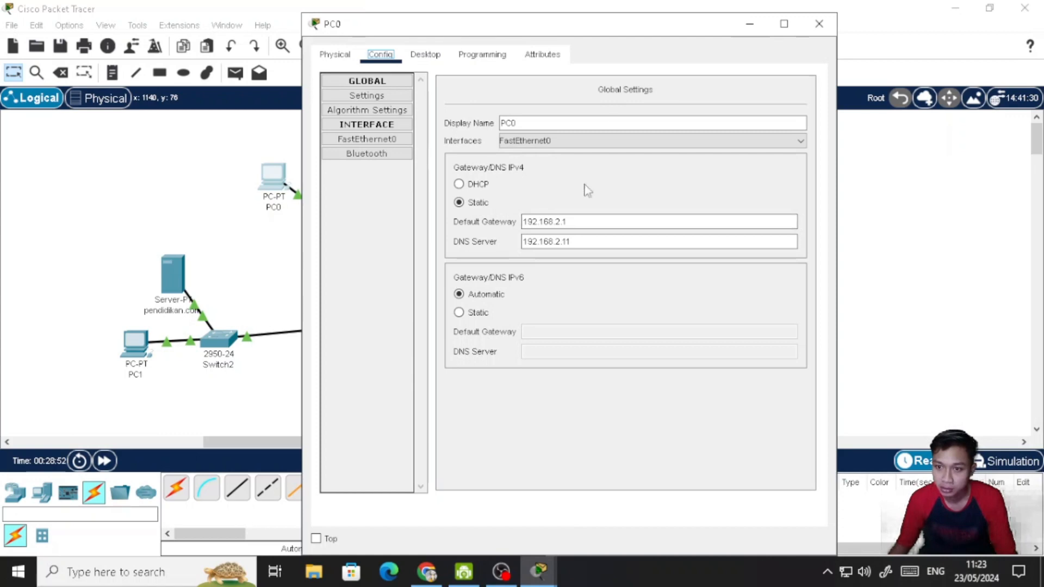
left_click(132, 347)
left_click(131, 347)
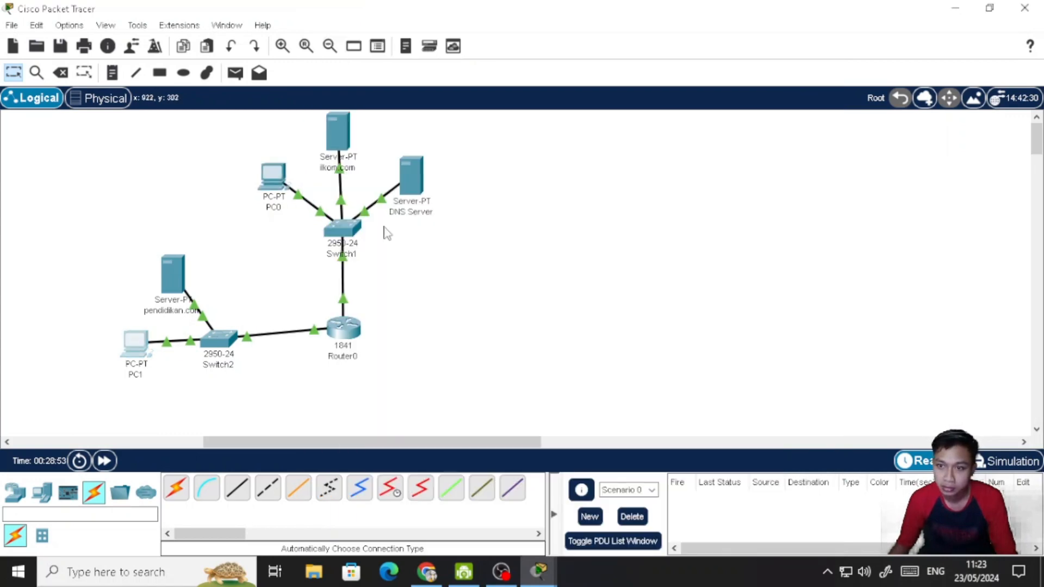
left_click(380, 54)
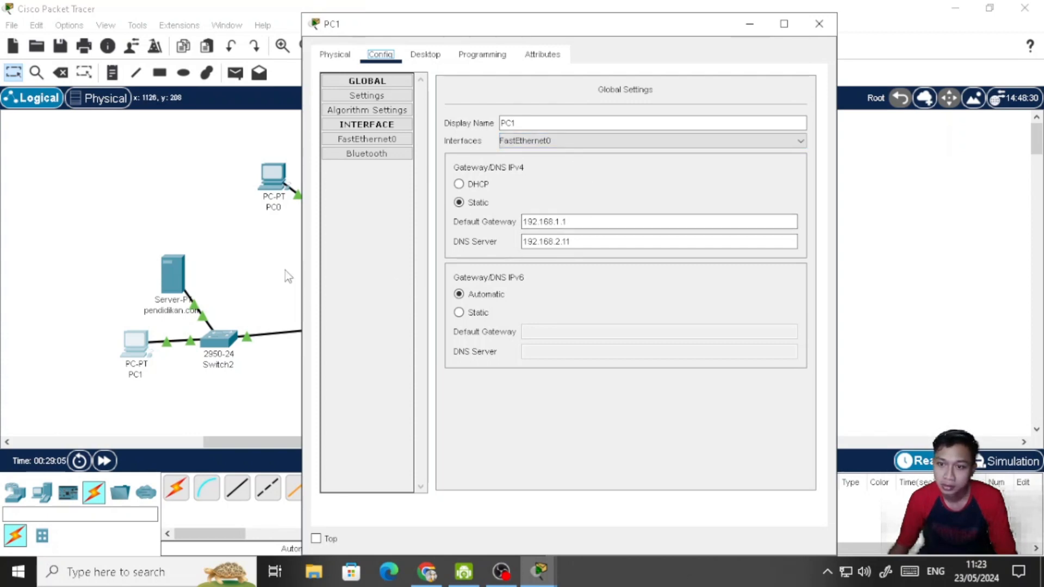
left_click(564, 221)
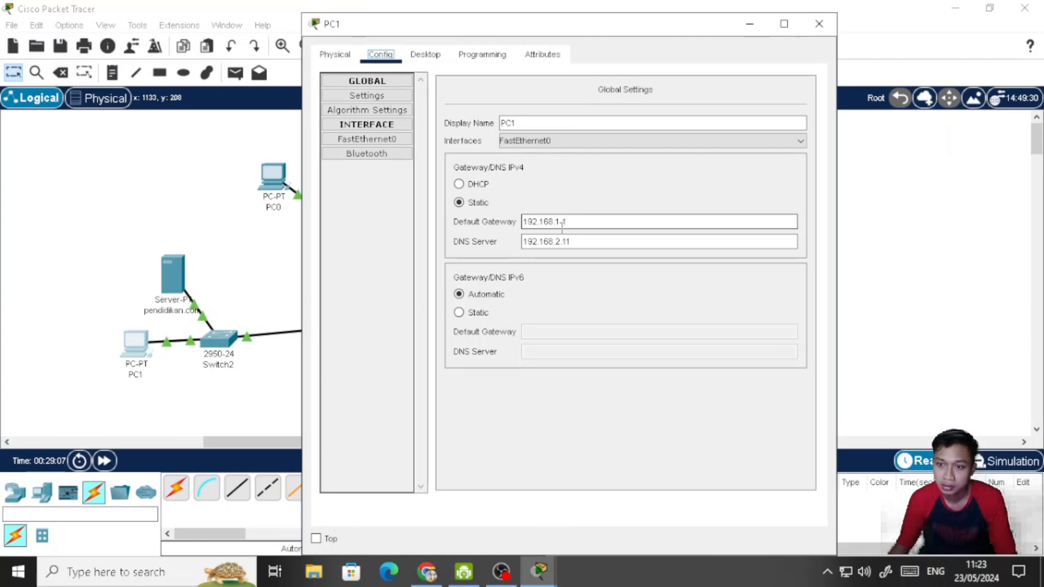
left_click(276, 190)
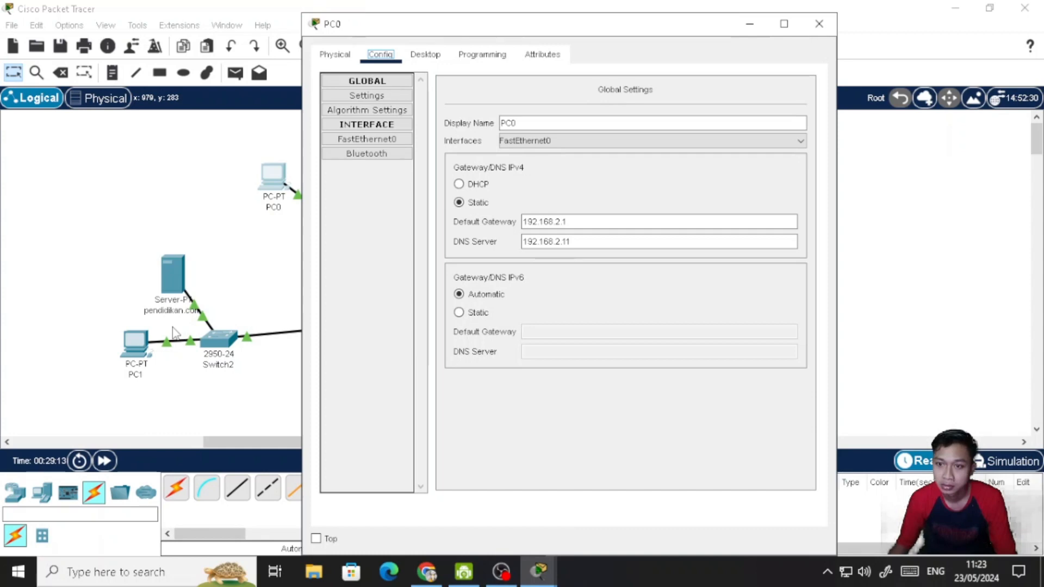
left_click(539, 573)
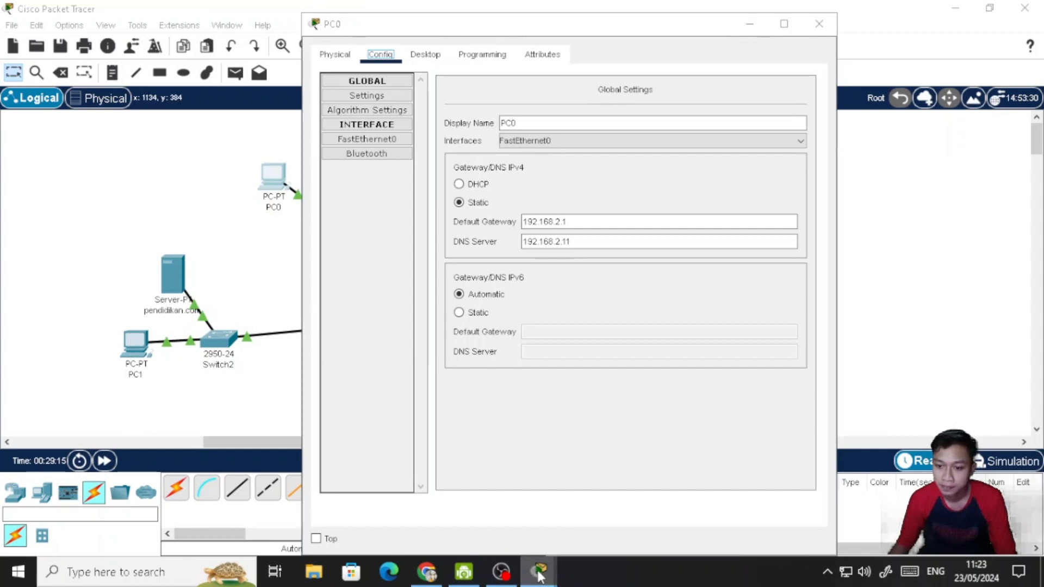
left_click(656, 504)
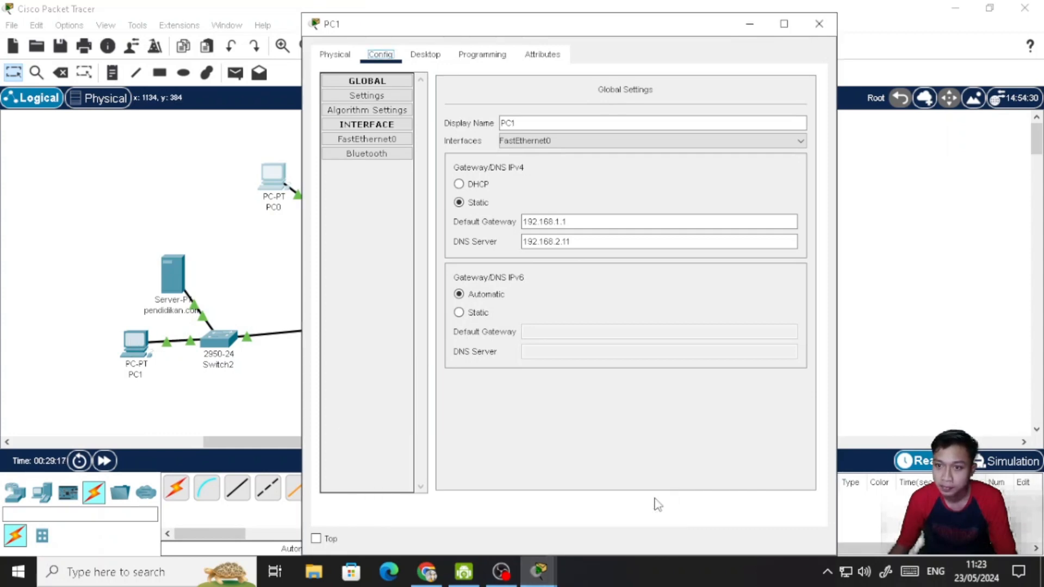
left_click(544, 571)
left_click(598, 517)
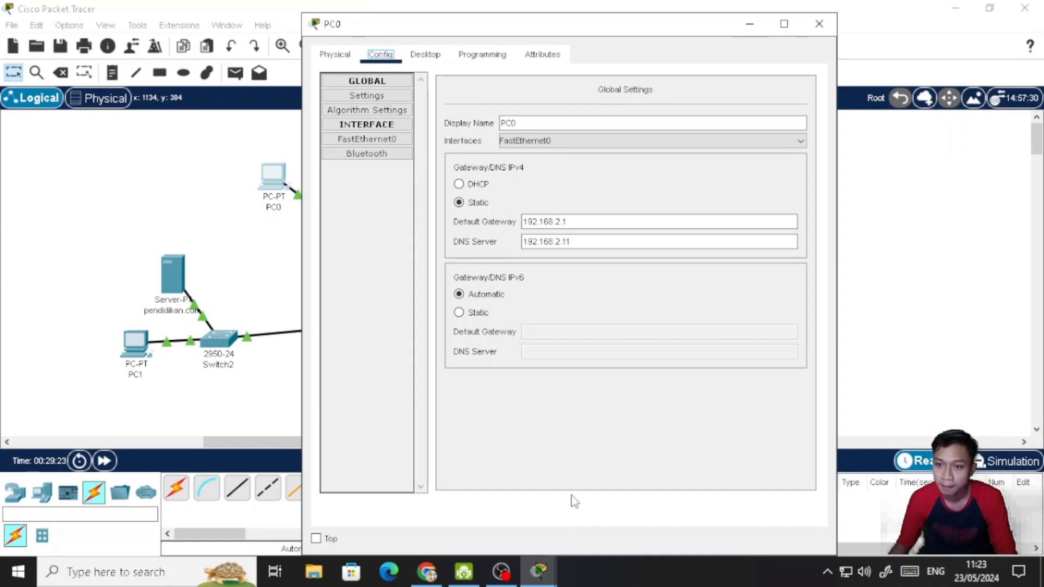
left_click(749, 31)
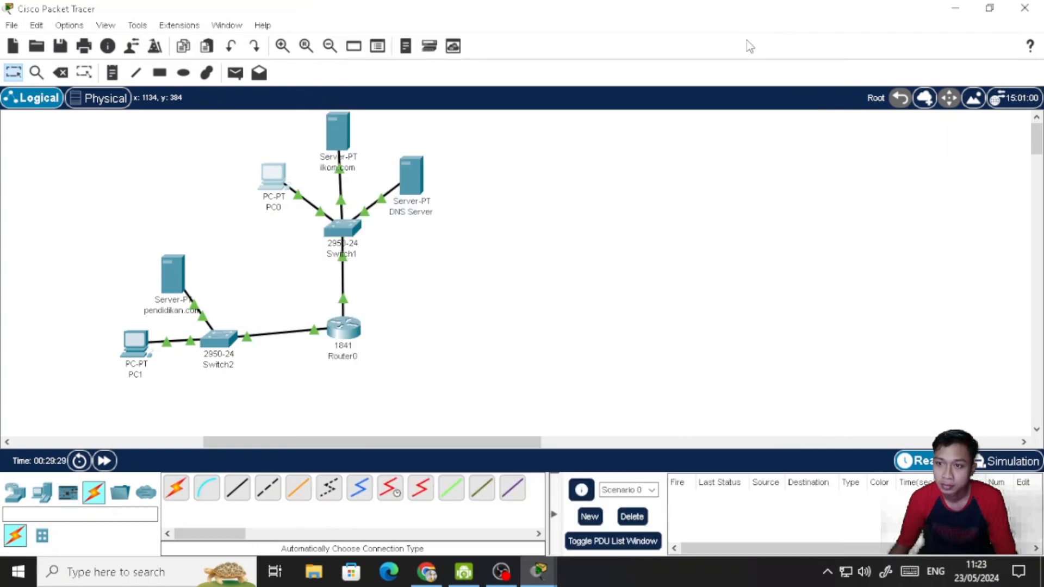
- Try to change the IPv4 address of Router0's FastEthernet0/0 to 192.168.1.1, and dismiss the error
left_click(339, 344)
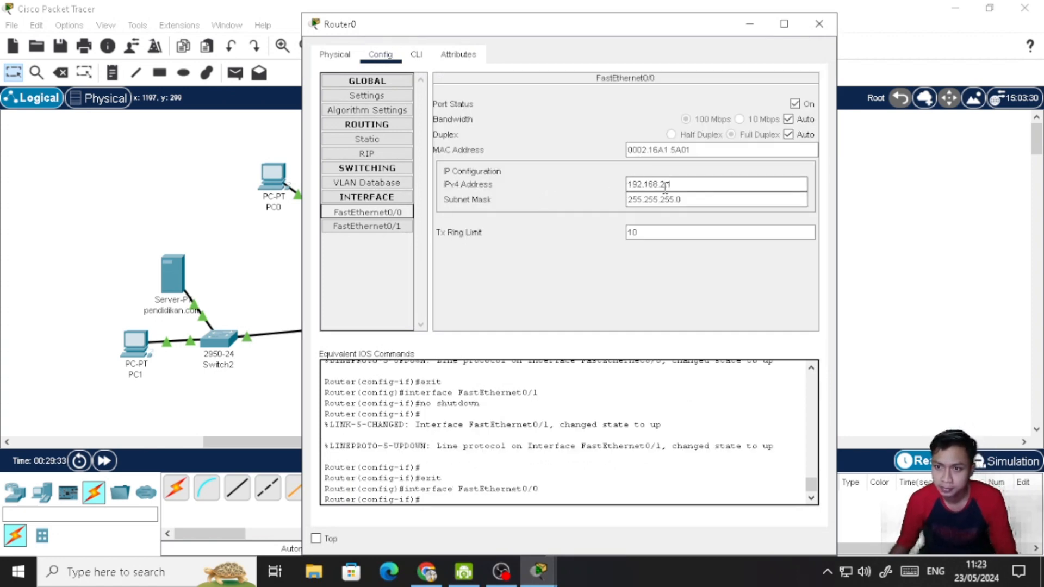
left_click(663, 185)
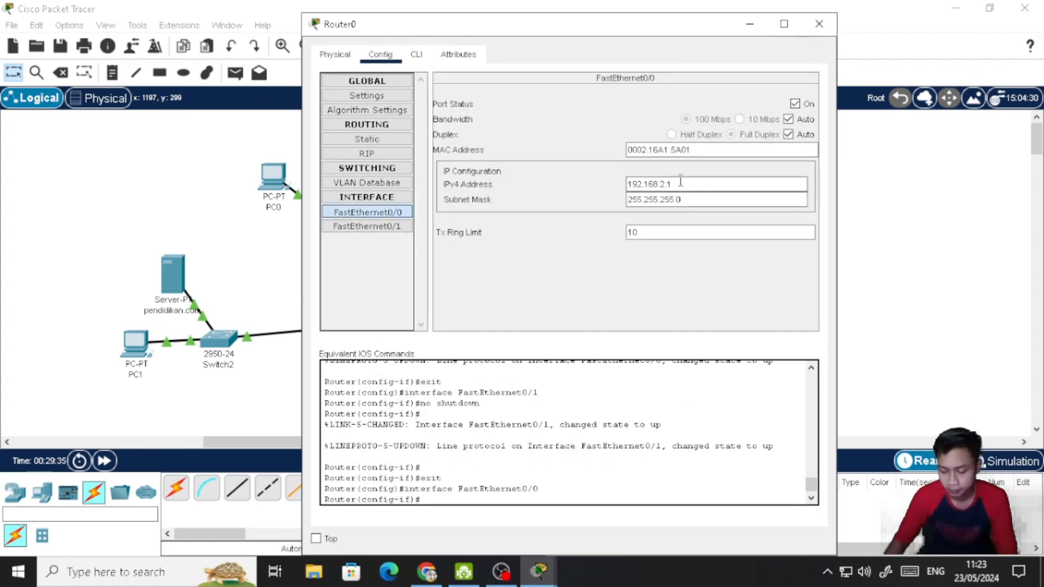
key("Right")
key("BackSpace")
type("1")
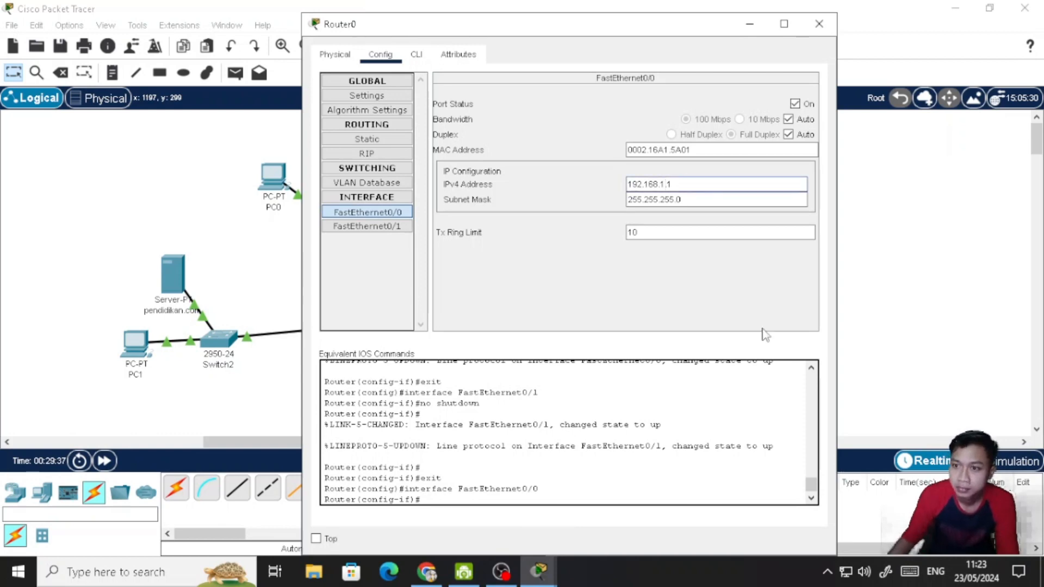
left_click(364, 214)
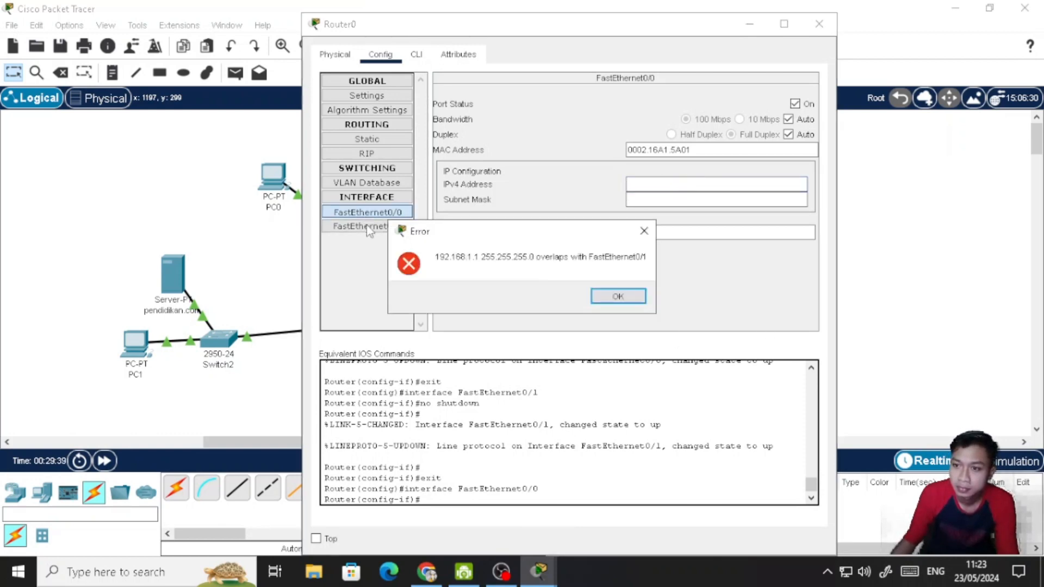
left_click(619, 296)
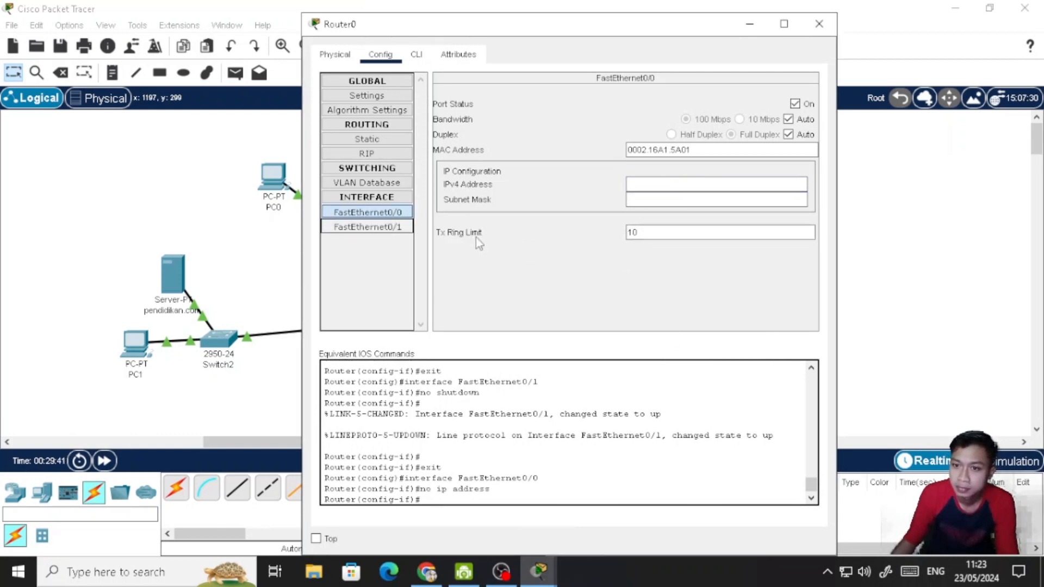
- Set the IPv4 address of Router0's FastEthernet0/1 to 192.168.2.1 and return to the FastEthernet0/0 settings
left_click(398, 229)
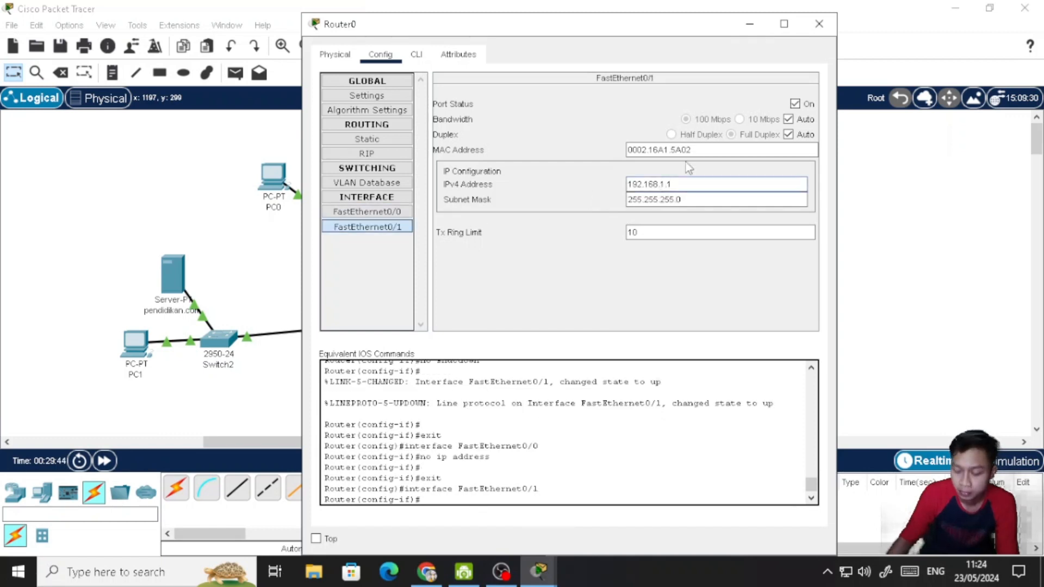
key("Right")
key("BackSpace")
type("2")
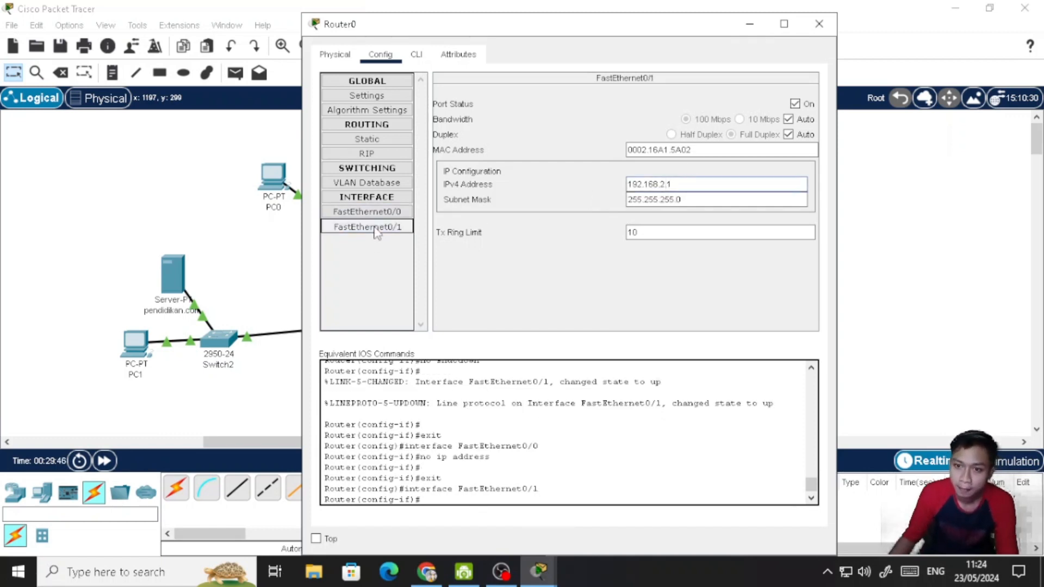
left_click(390, 212)
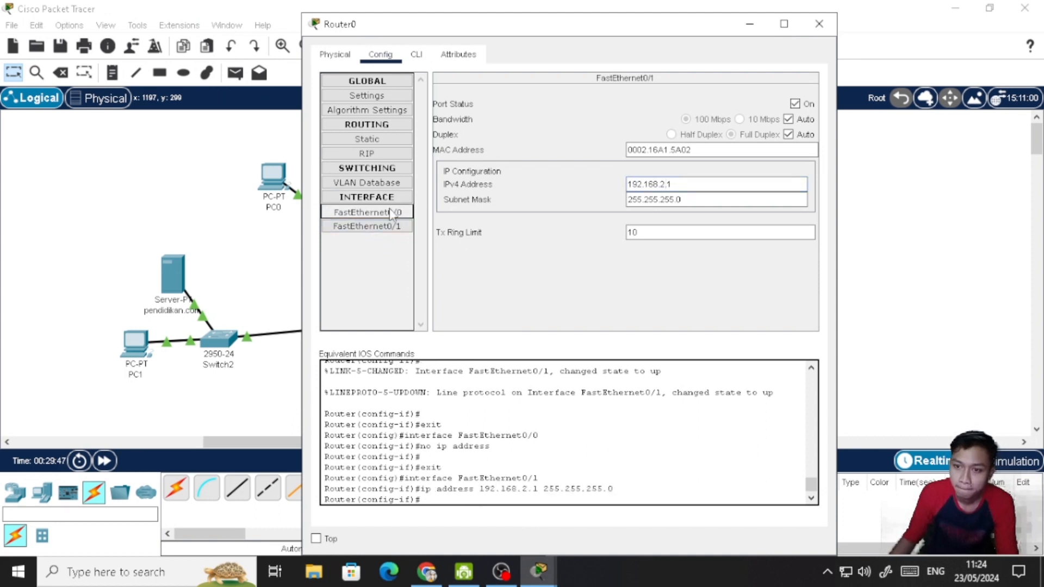
- Try to set the IPv4 address of Router0's FastEthernet0/0 to 192.168.2.11, and dismiss the error
left_click(661, 186)
type("192.168.2.11")
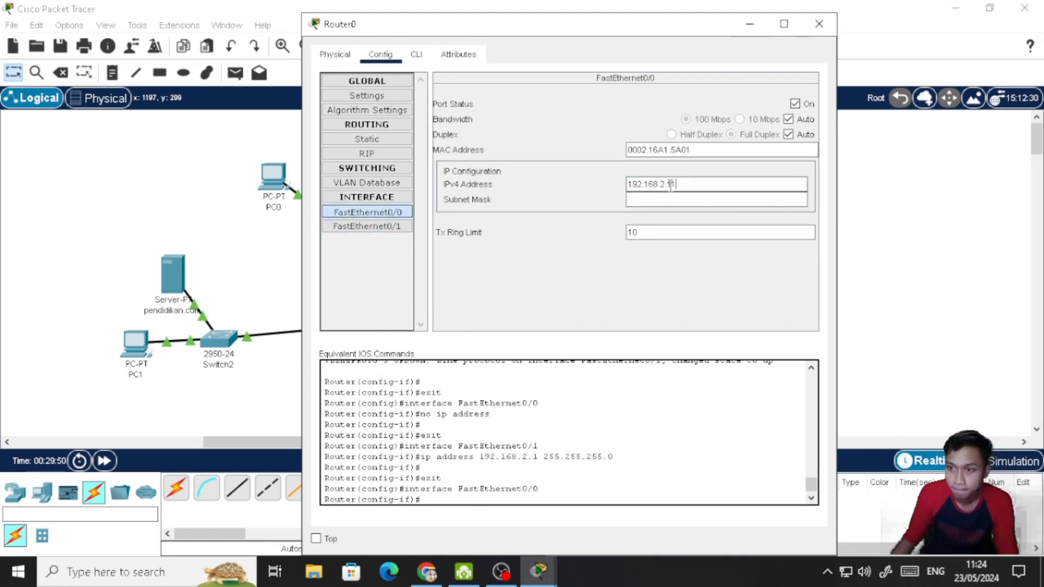
left_click_drag(680, 184, 662, 184)
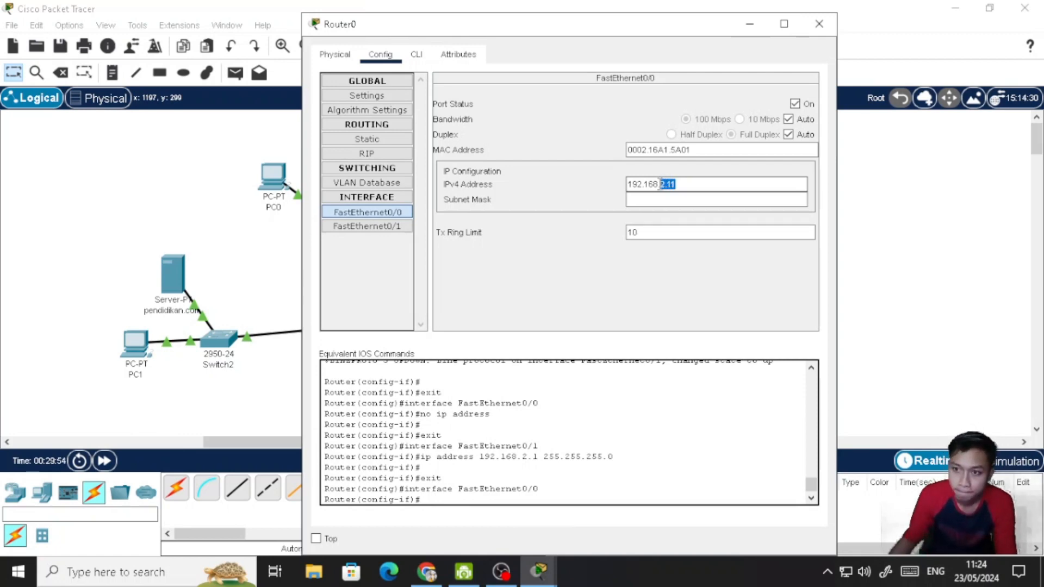
left_click(373, 226)
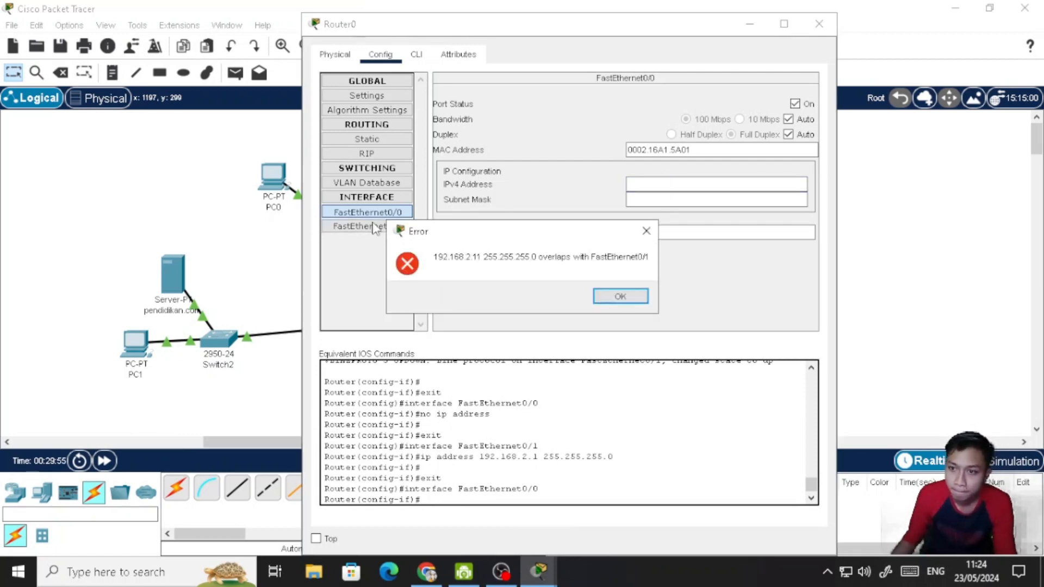
left_click(604, 299)
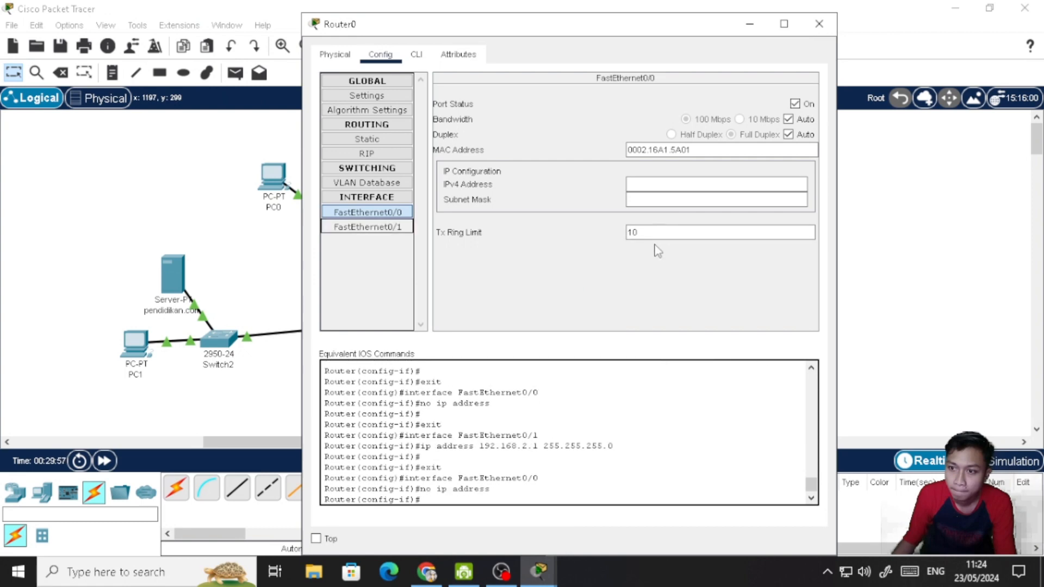
- Set Router0's FastEthernet0/0 to IPv4 address 192.168.1.1 with subnet mask 255.255.255.0, and close the router's window
left_click(380, 231)
left_click(376, 212)
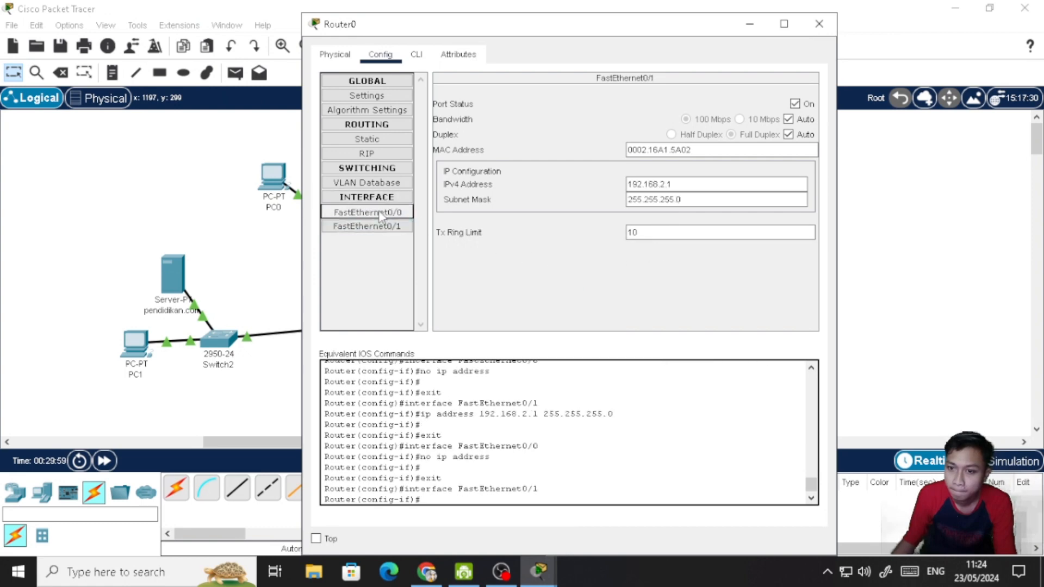
left_click(673, 186)
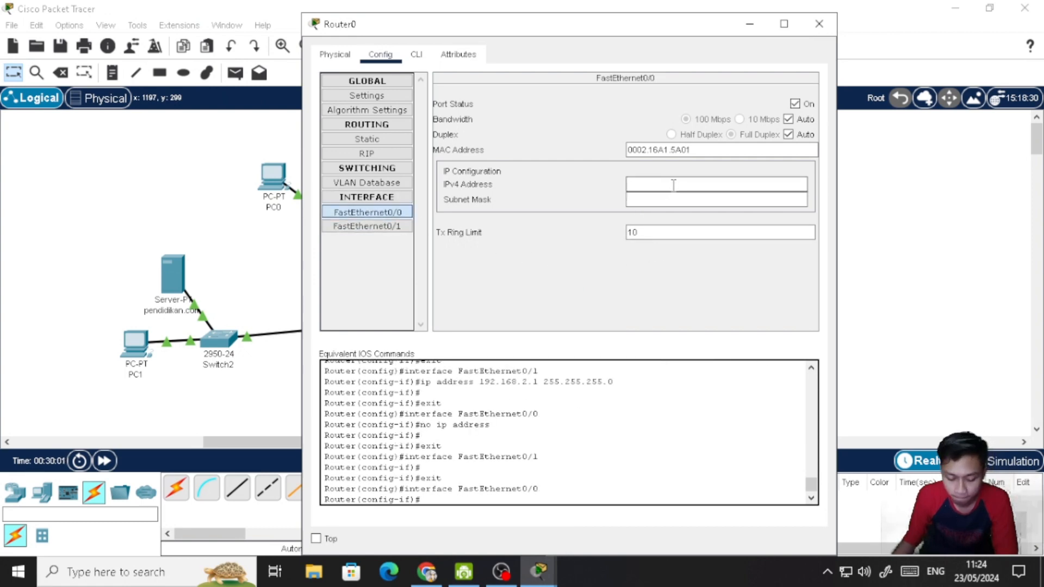
type("192.168.2.11")
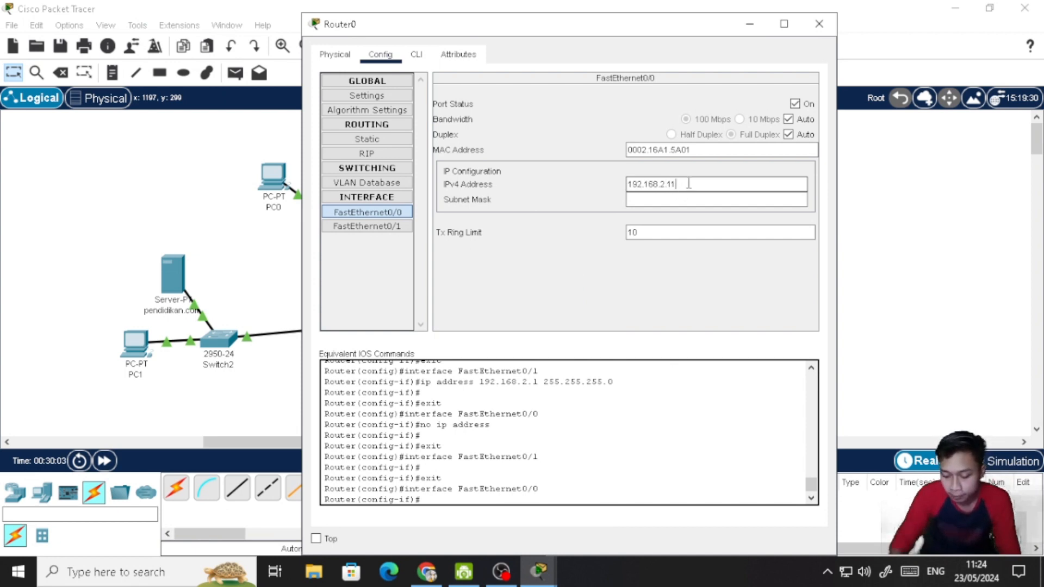
key("BackSpace")
key("BackSpace")
key("BackSpace")
key("BackSpace")
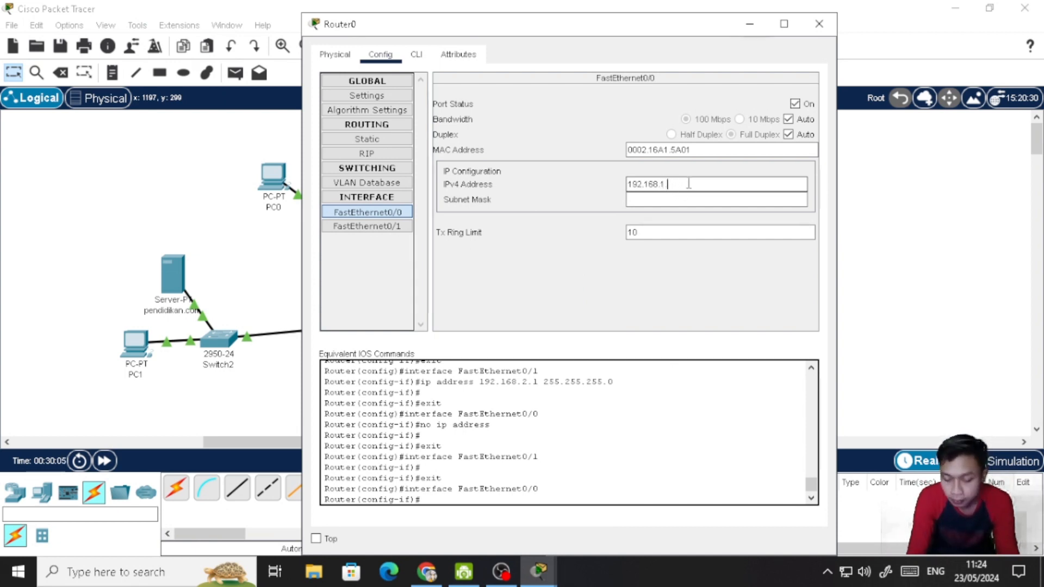
type("1.1")
left_click(690, 199)
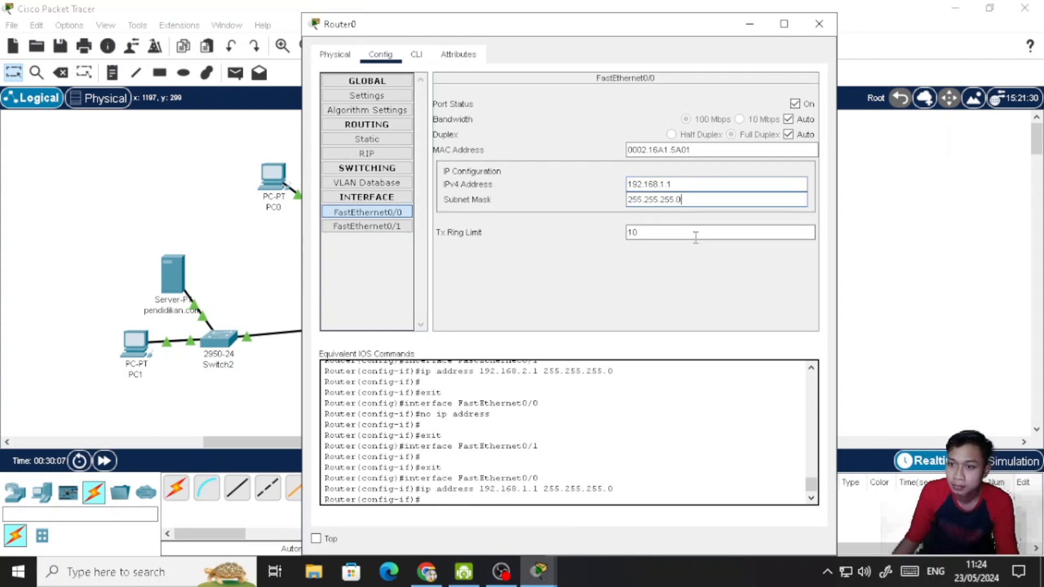
left_click(688, 306)
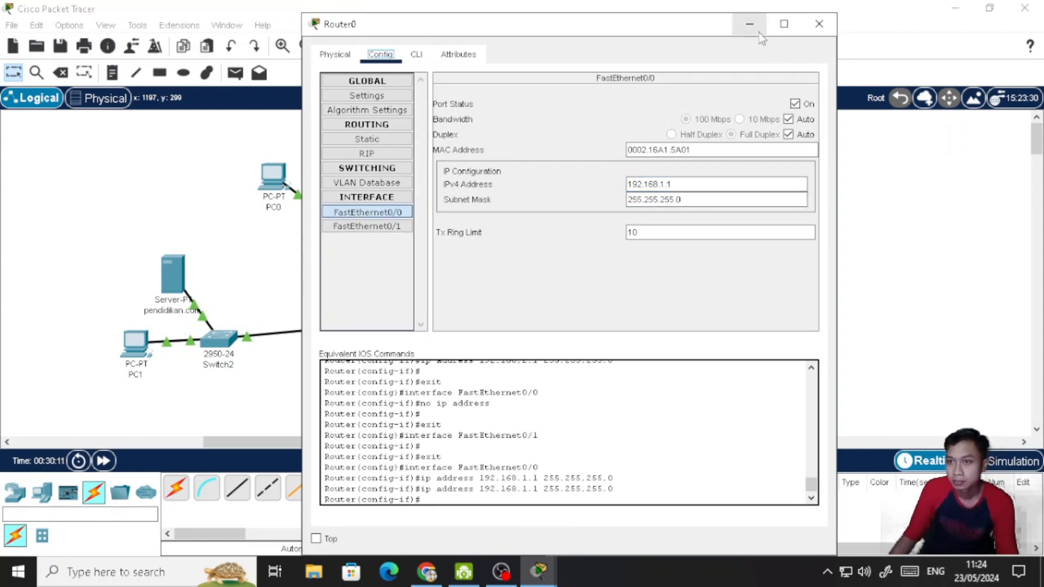
left_click(819, 24)
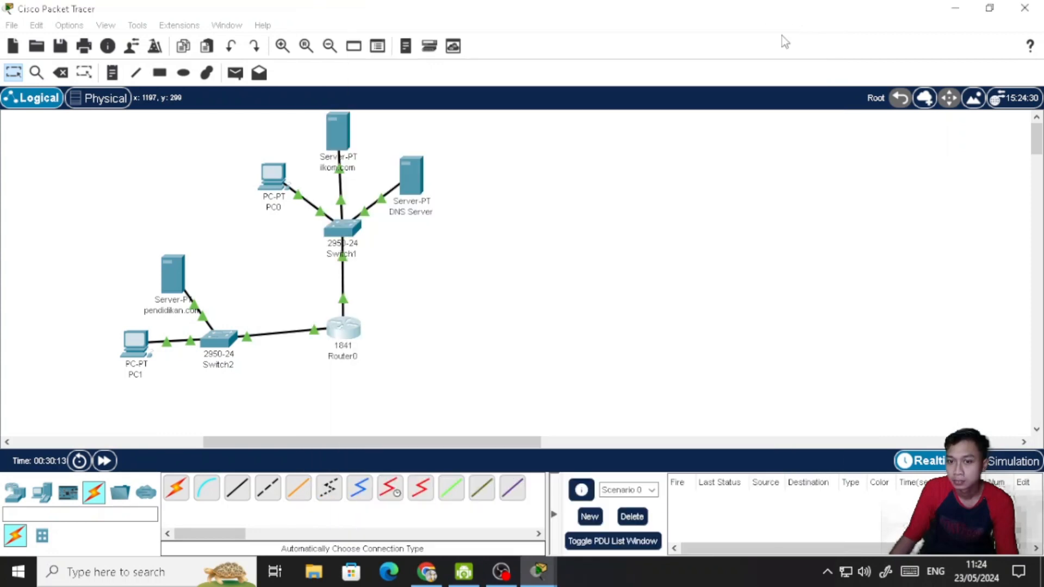
- Repeat the ping to 192.168.1.5 from PC0's command prompt
mouse_move(539, 571)
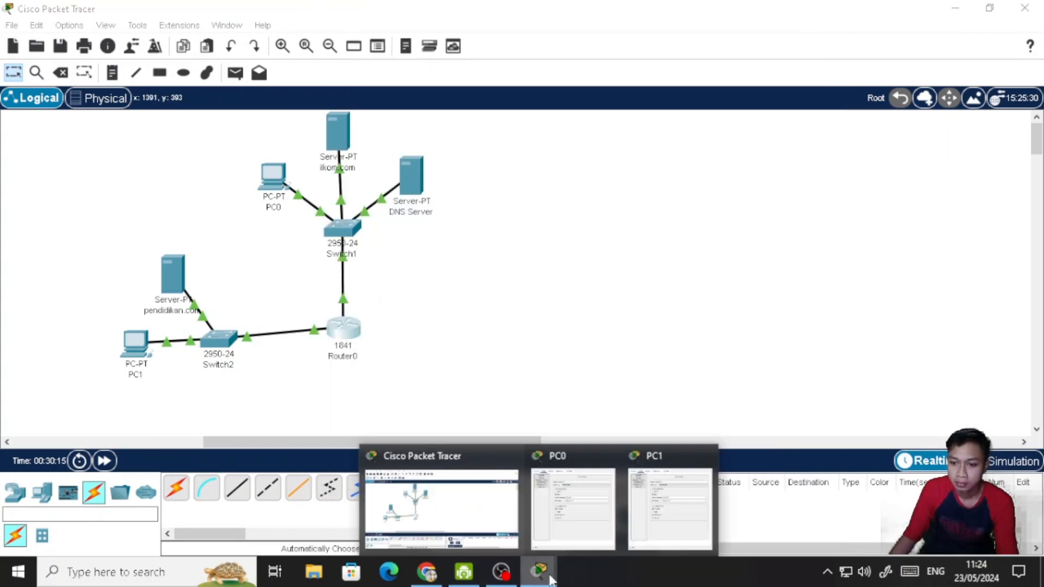
left_click(598, 514)
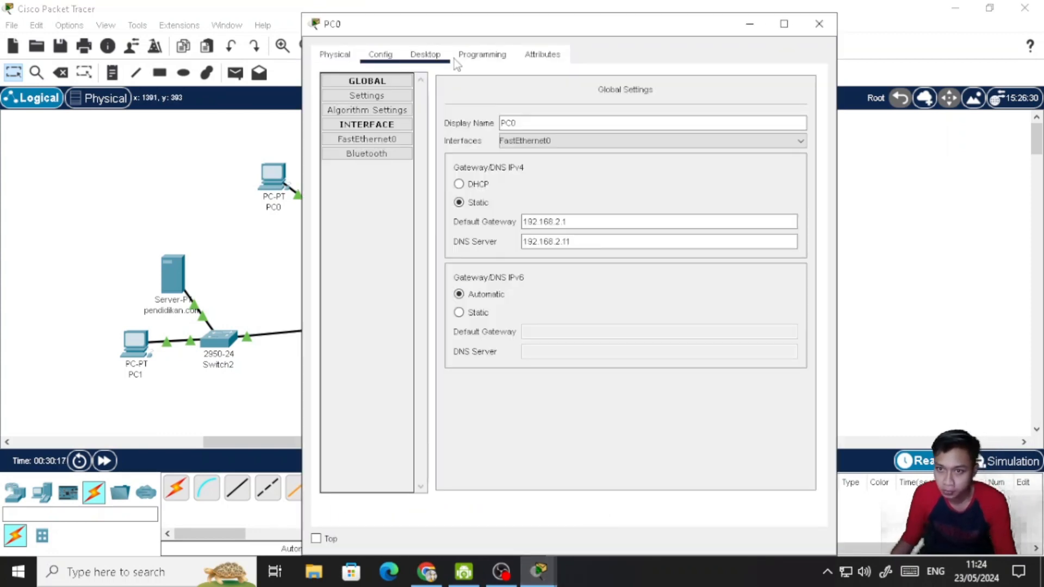
left_click(426, 55)
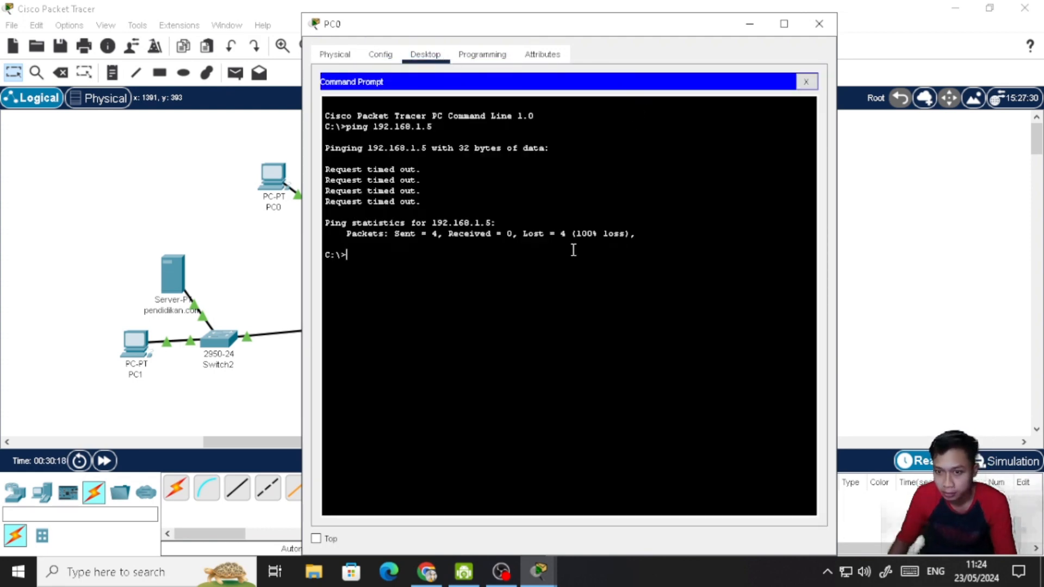
key("Up")
key("Return")
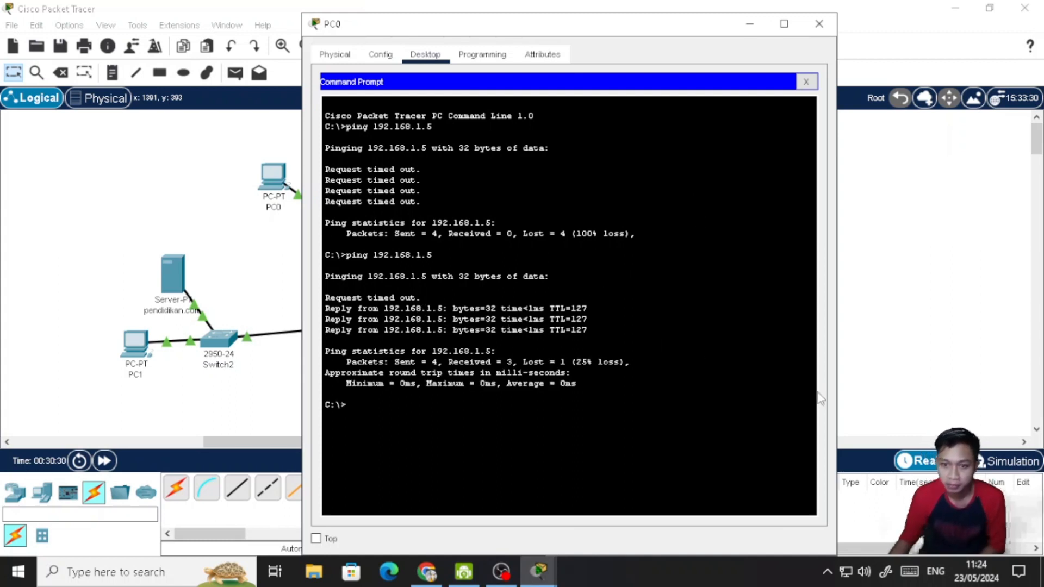
- Ping 192.168.1.5 once more from PC0
key("Up")
key("Return")
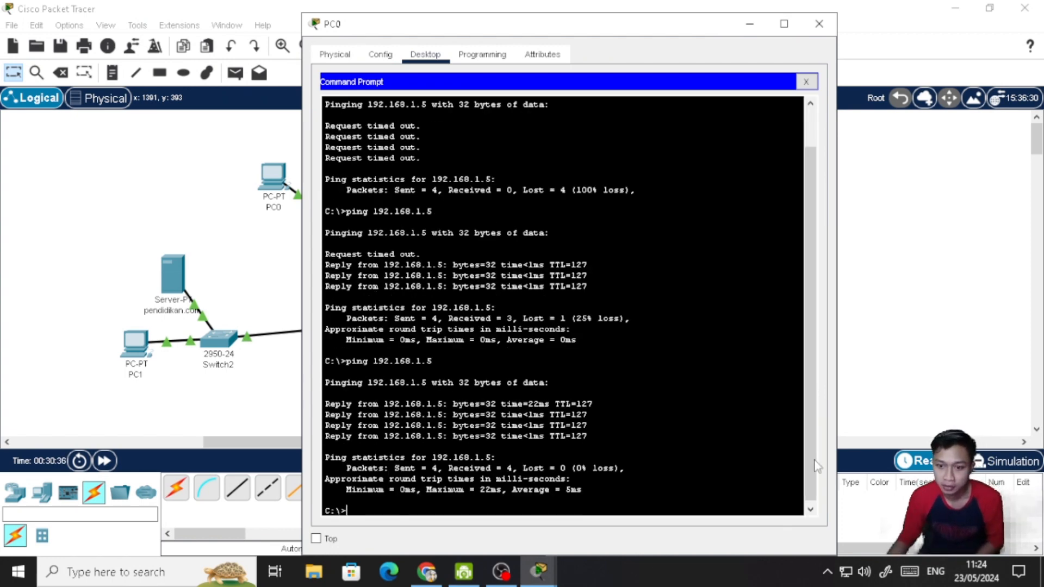
- Open PC1's command prompt and ping 192.168.2.5 from it
mouse_move(548, 575)
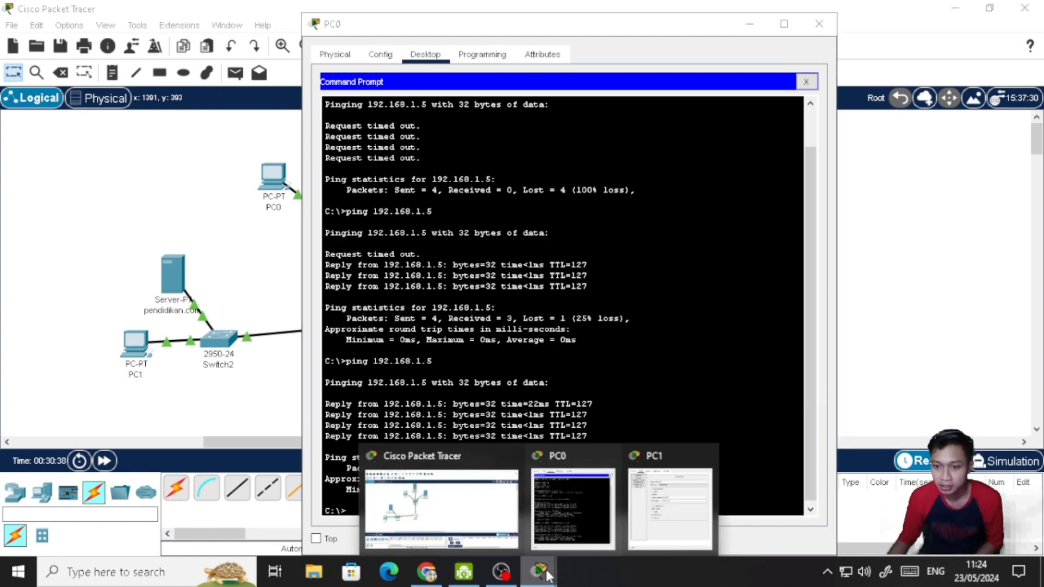
left_click(647, 495)
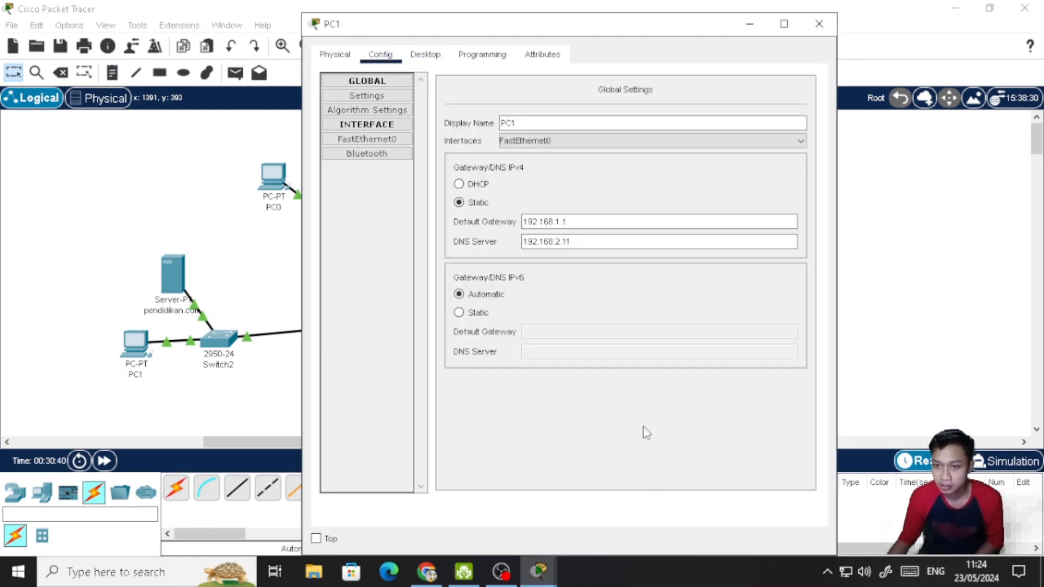
left_click(423, 55)
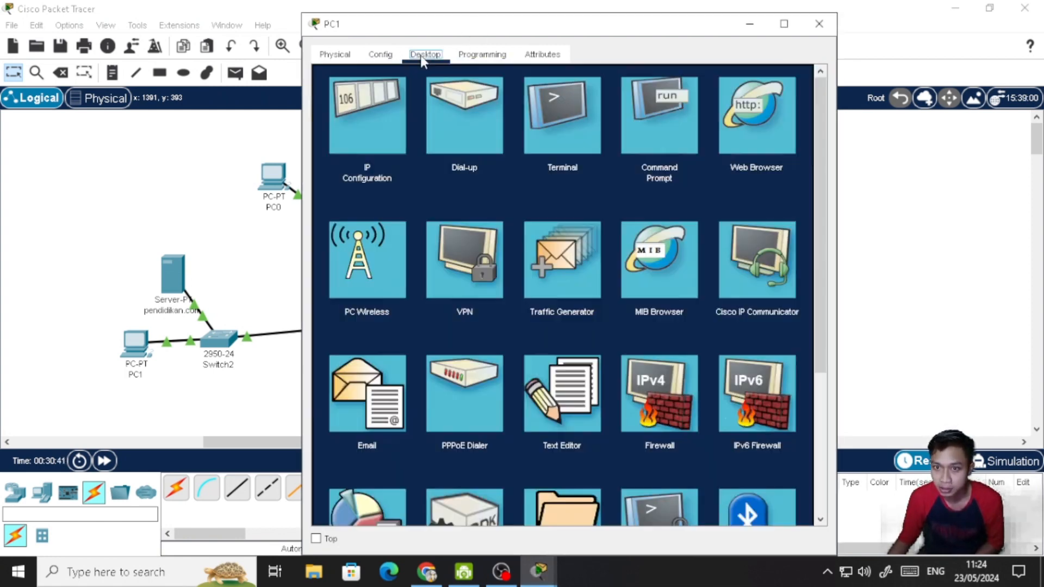
left_click(667, 129)
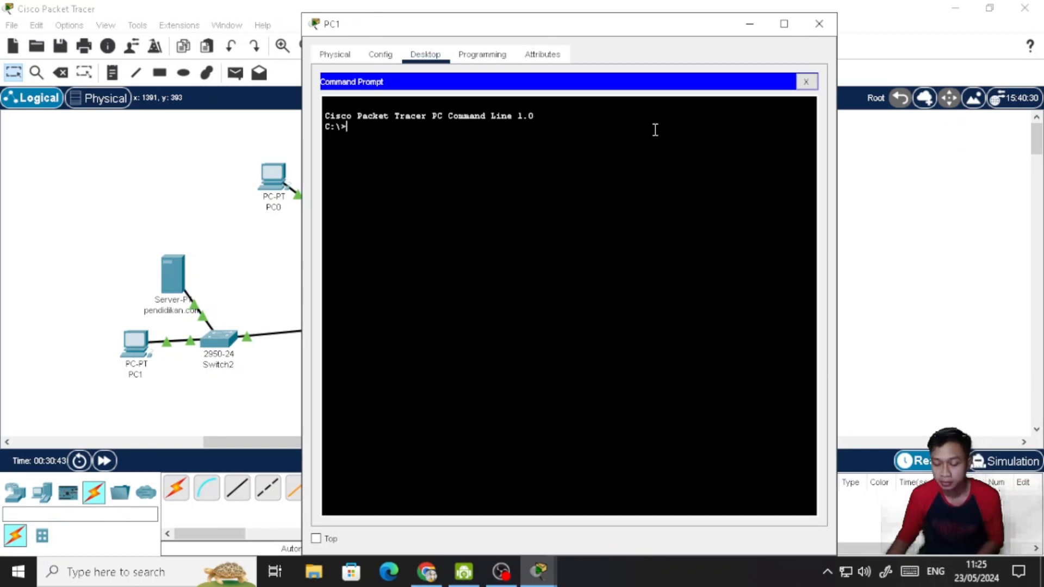
type("192")
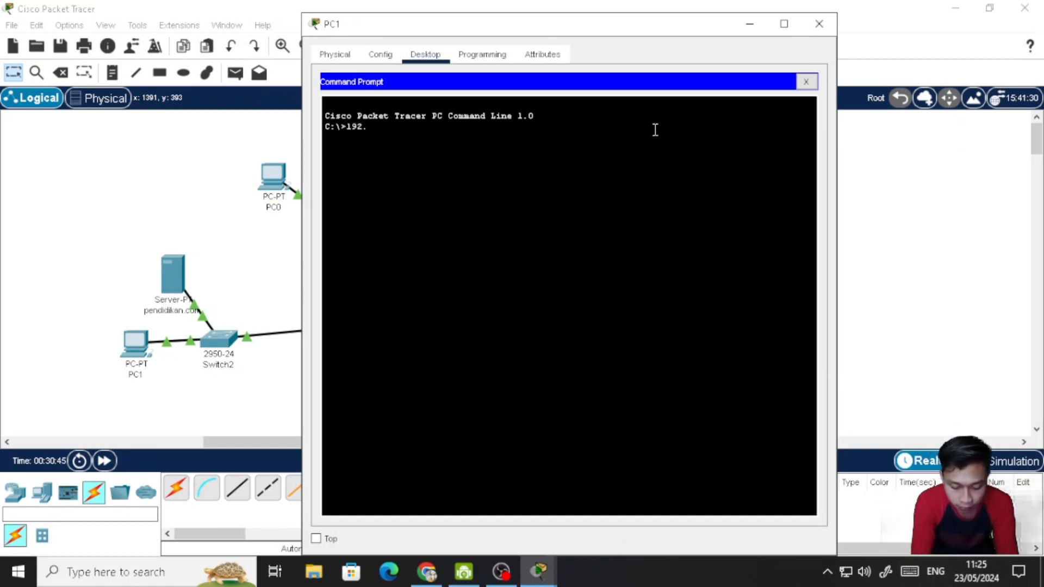
type(".168.2.5")
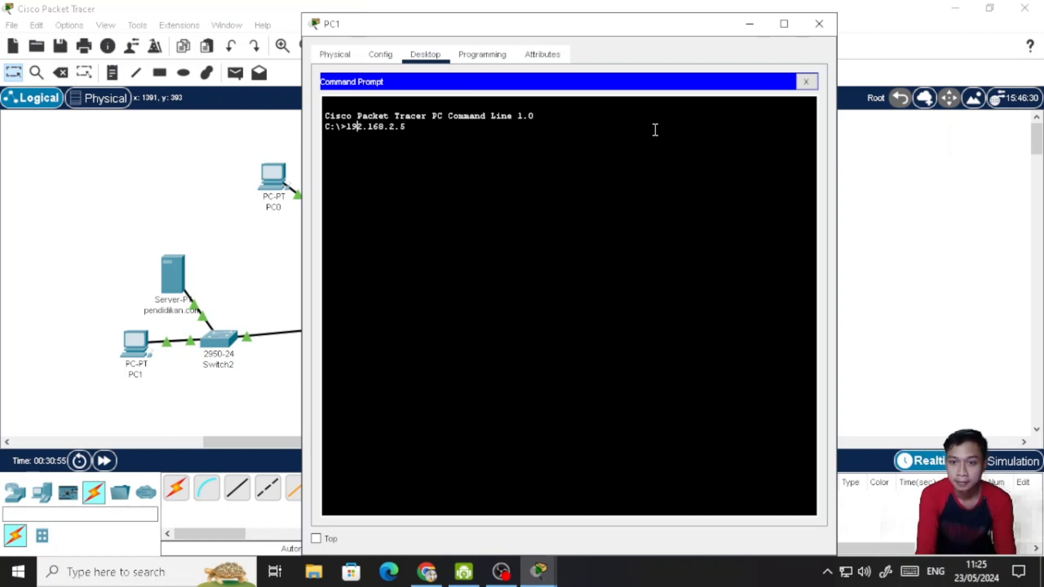
key("Home")
type("ping")
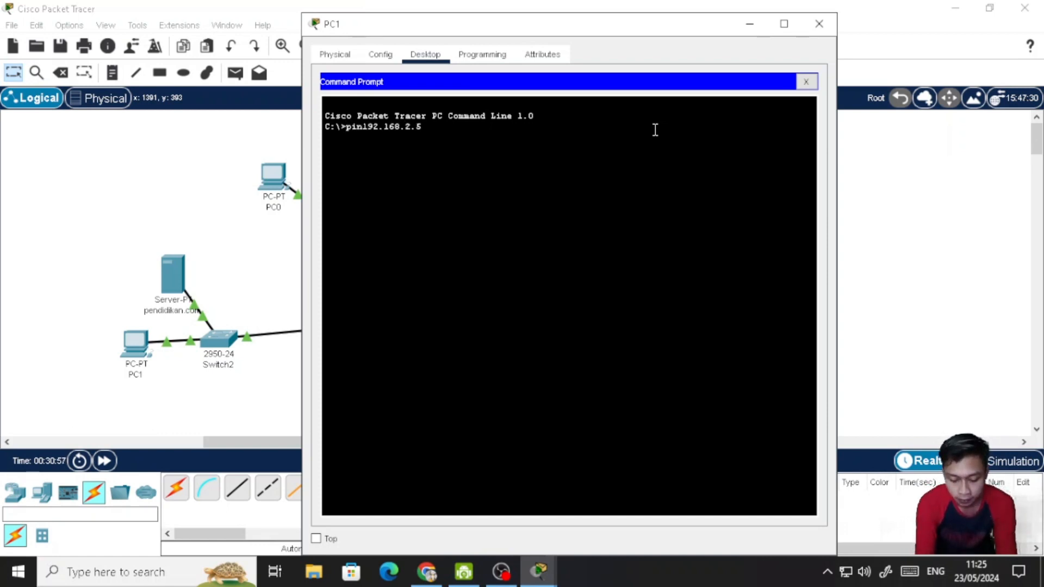
key("Return")
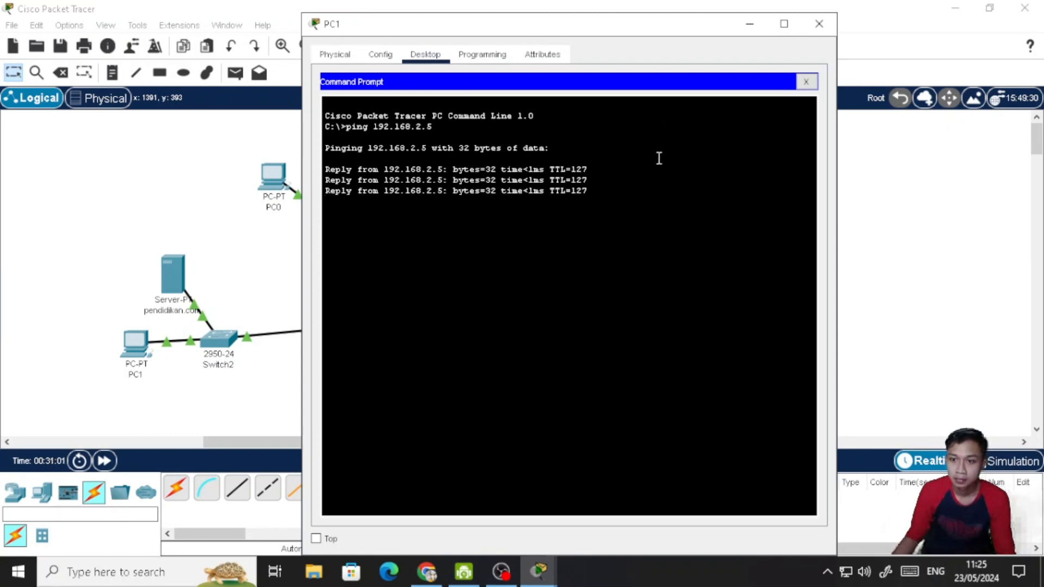
- Return to PC0's command prompt and ping PC0's own address, 192.168.2.5
left_click(539, 571)
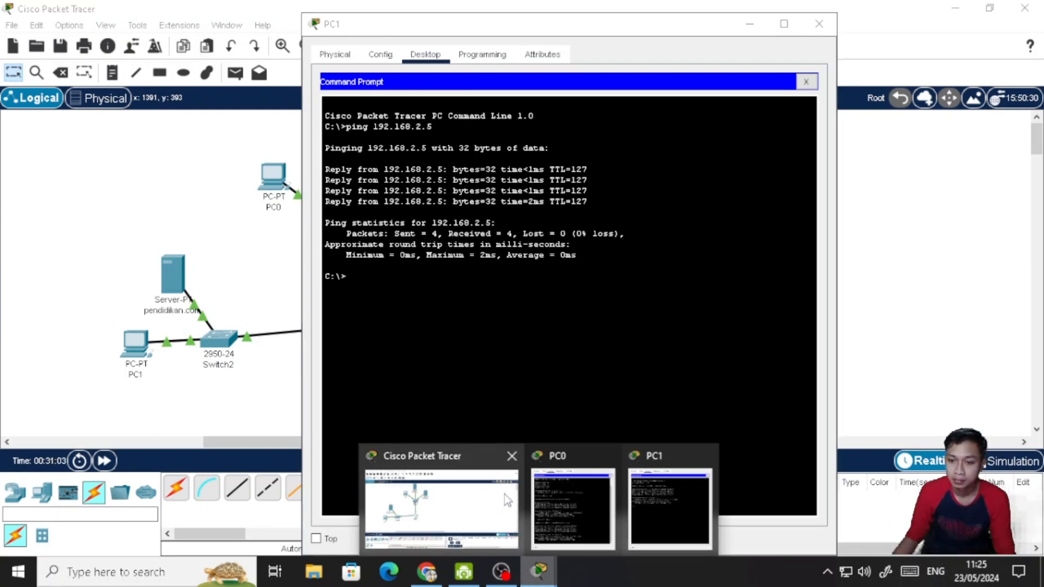
left_click(647, 493)
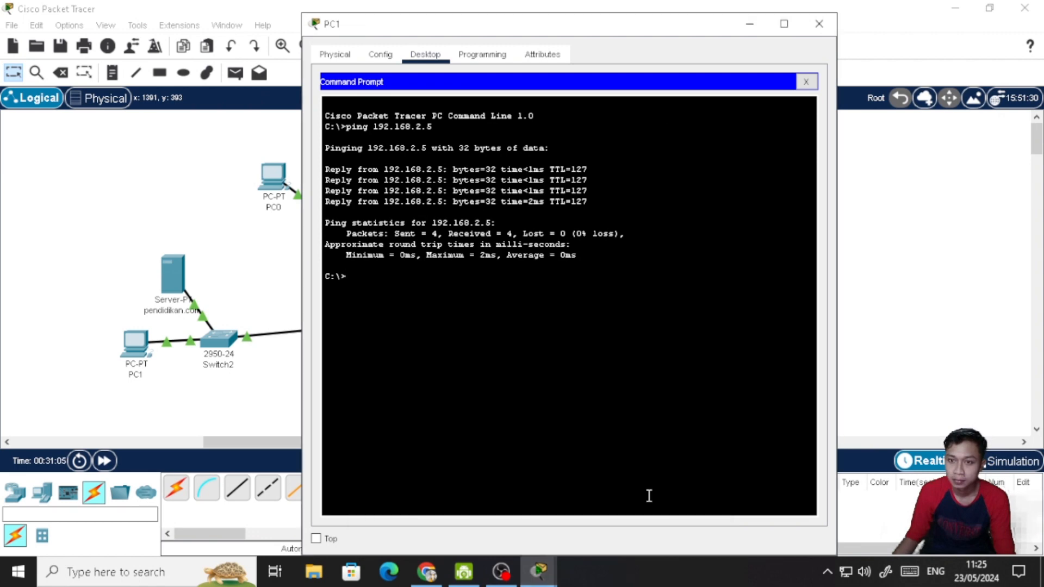
left_click(538, 571)
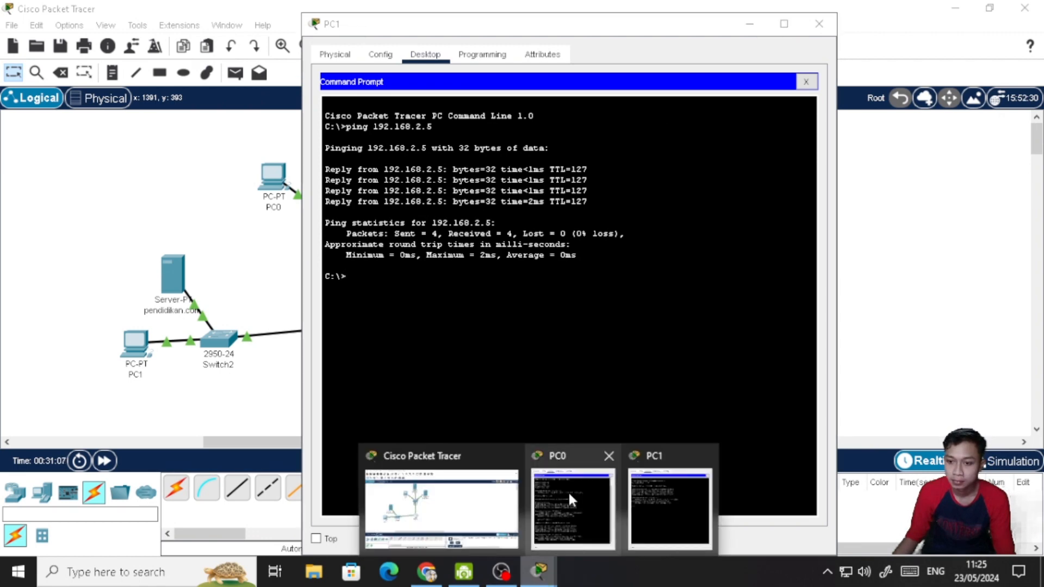
left_click(569, 491)
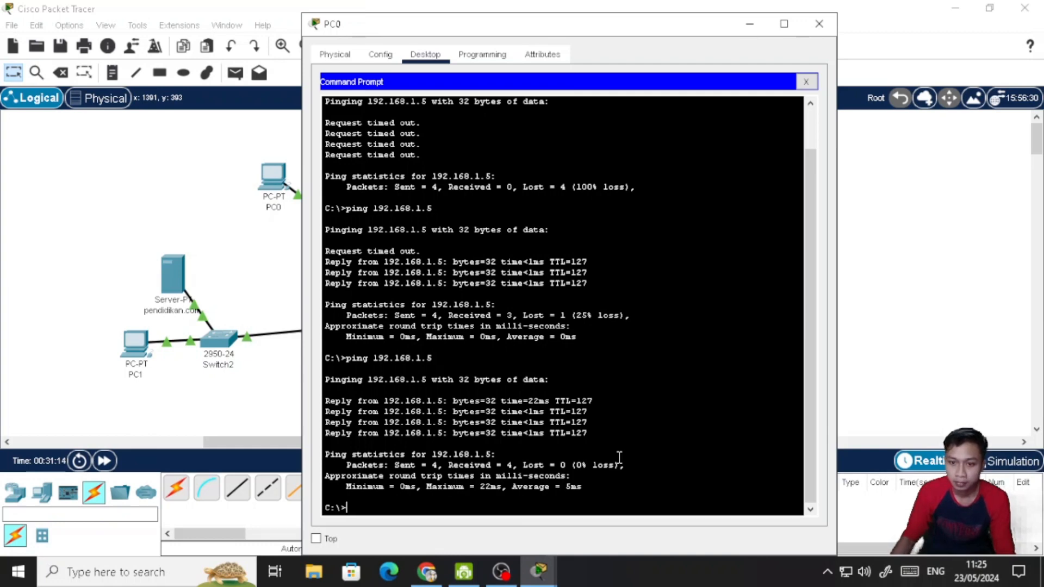
key("Up")
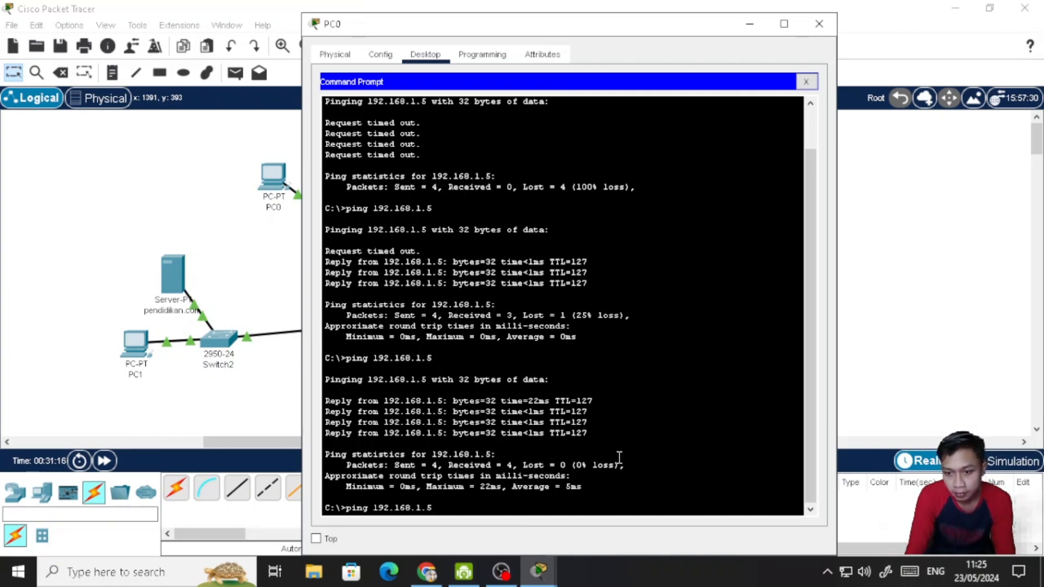
key("Return")
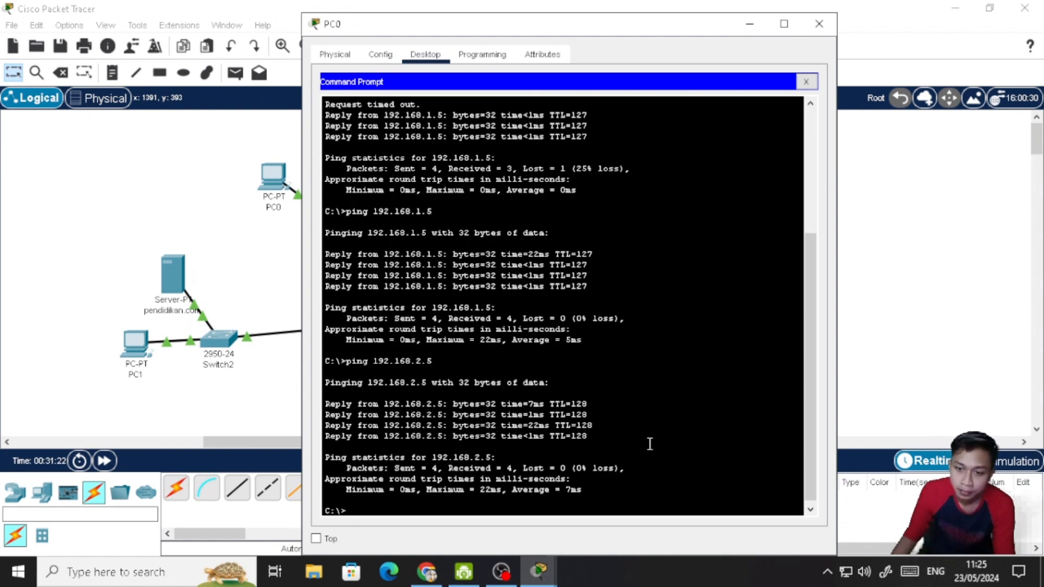
- Close PC0's command prompt, check the IPv4 settings in its IP Configuration, and close that configuration
left_click(409, 55)
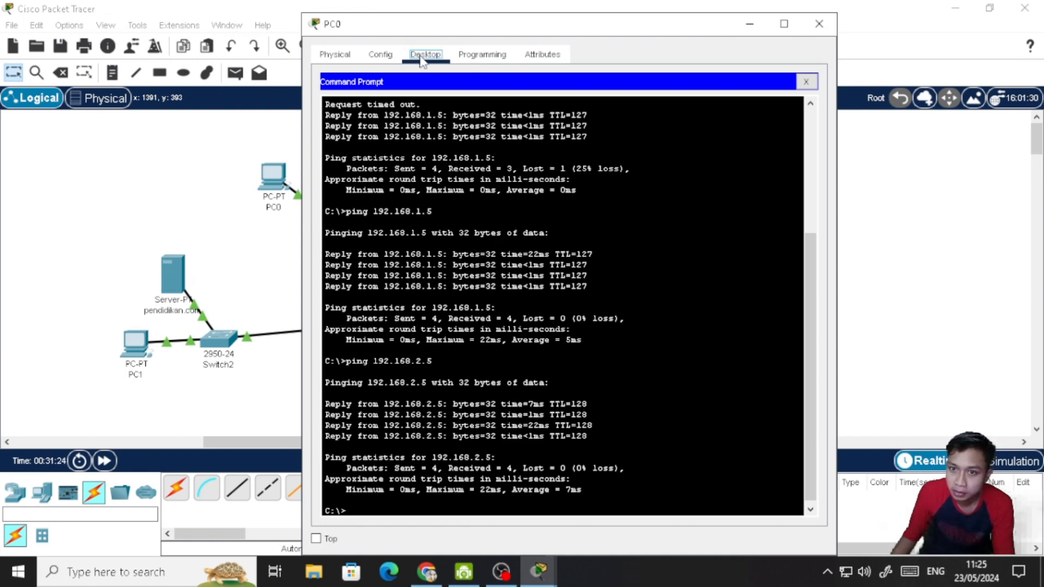
left_click(807, 82)
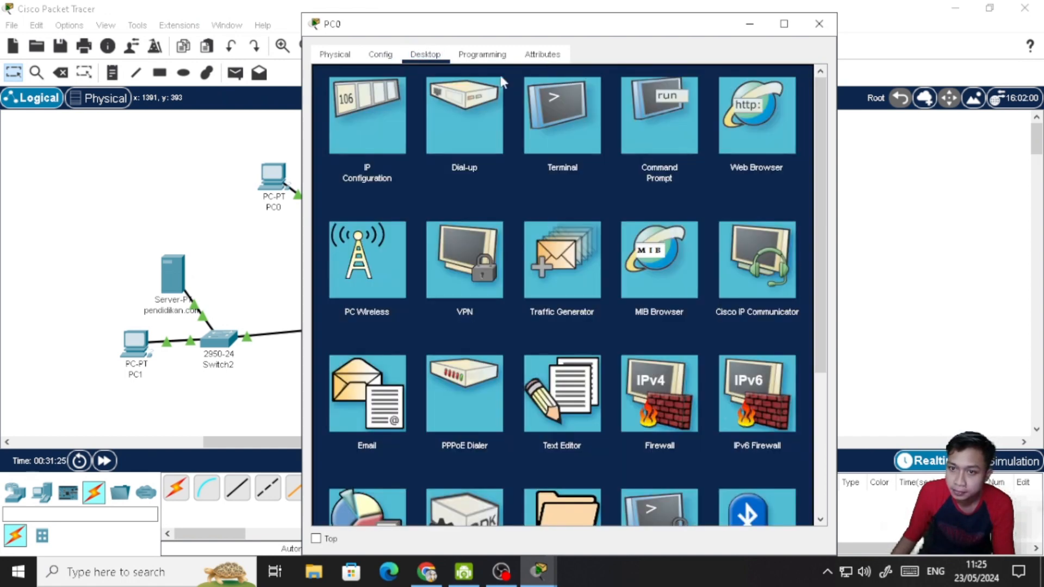
left_click(350, 107)
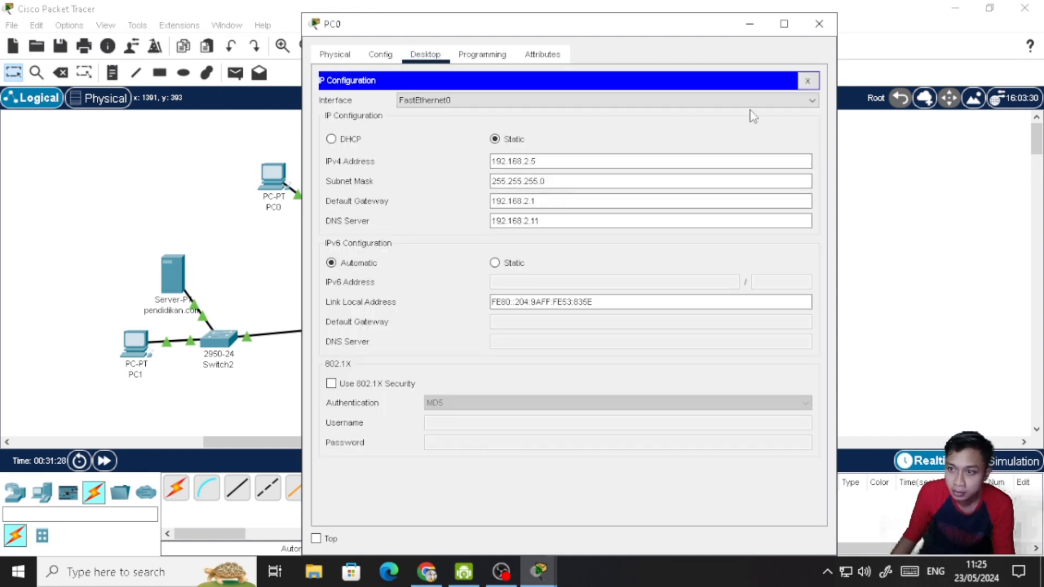
left_click(810, 81)
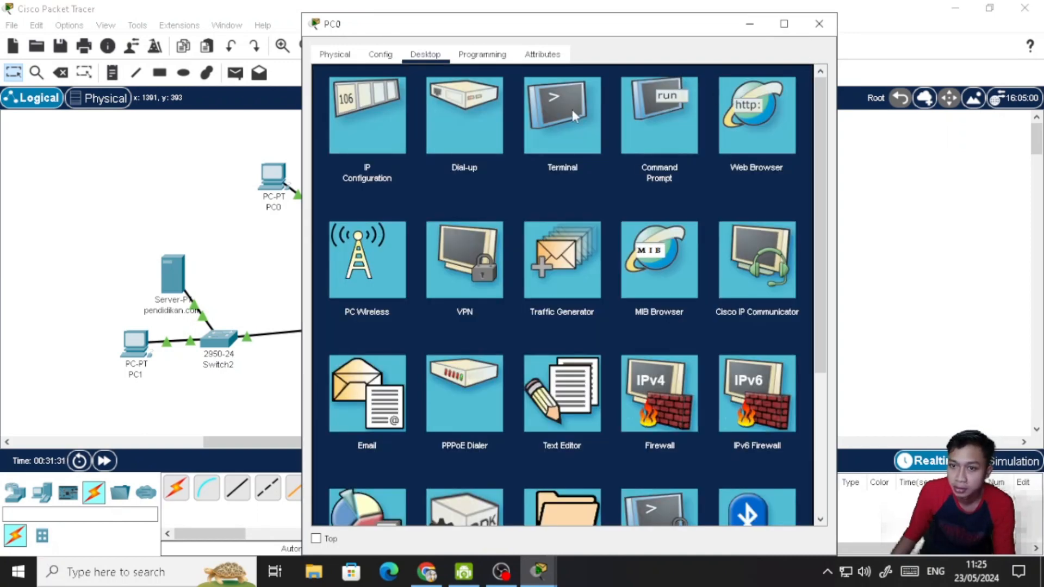
- Reopen PC0's command prompt and ping PC1's address, 192.168.1.5
left_click(634, 104)
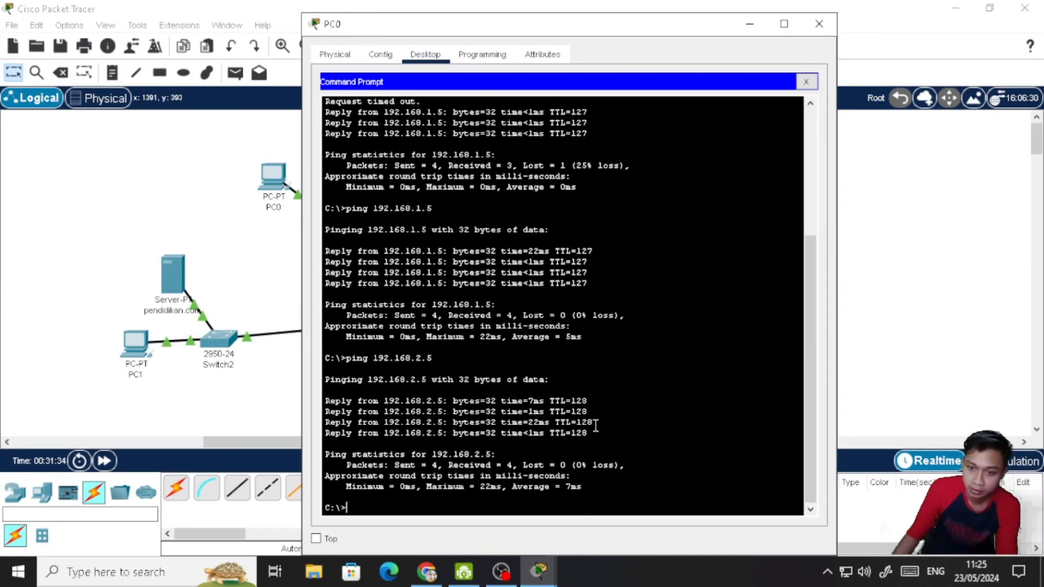
key("Up")
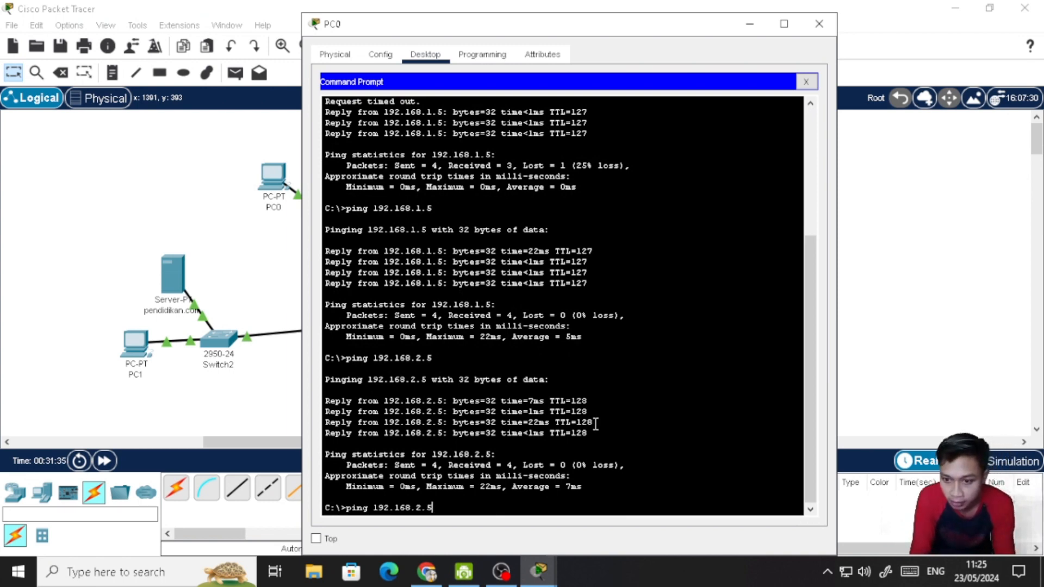
key("Return")
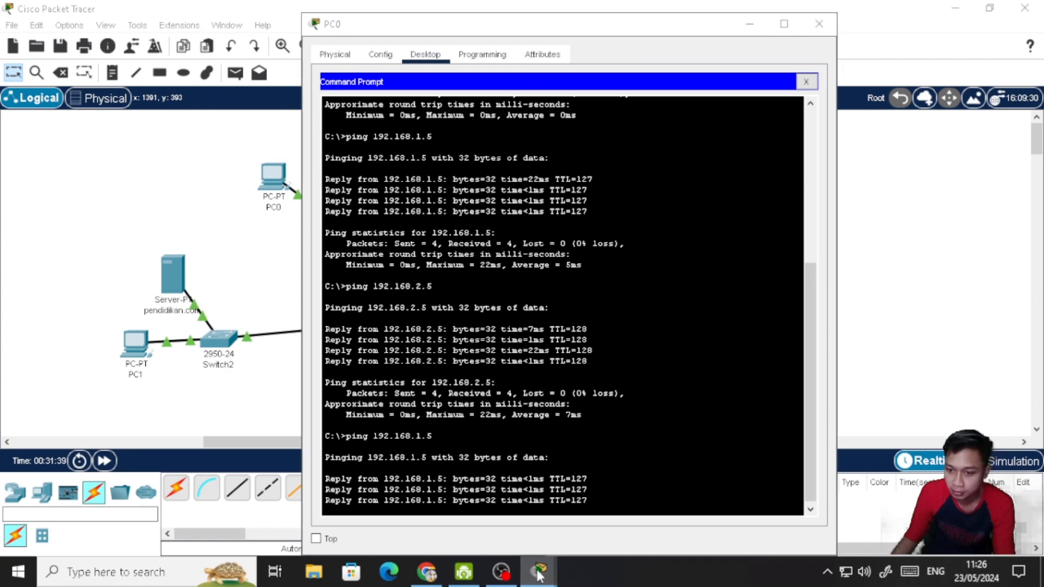
- Repeat the ping to 192.168.2.5 from PC1's command prompt, and close the PC1 and PC0 windows
mouse_move(539, 571)
left_click(663, 507)
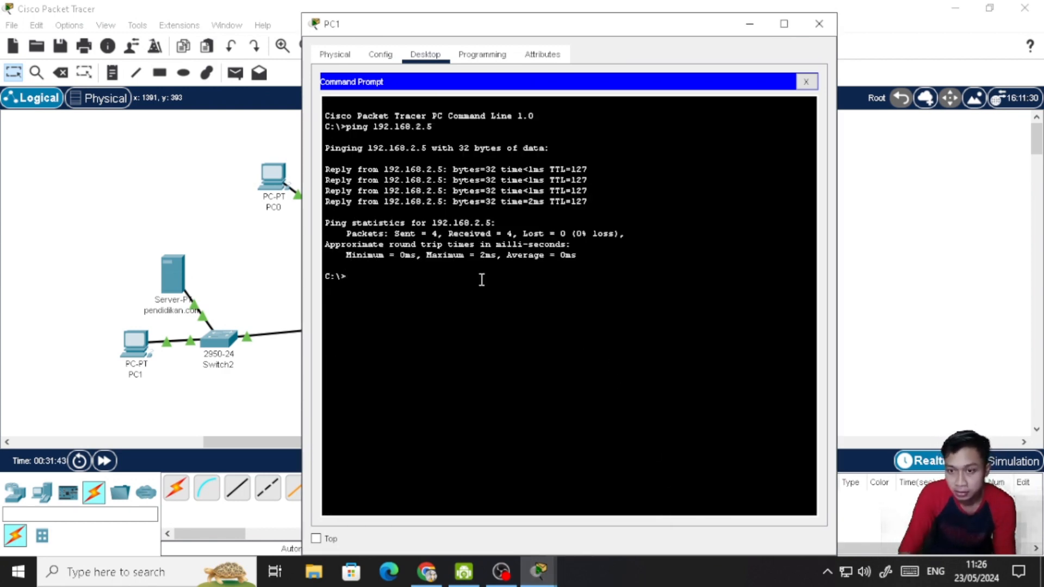
key("Up")
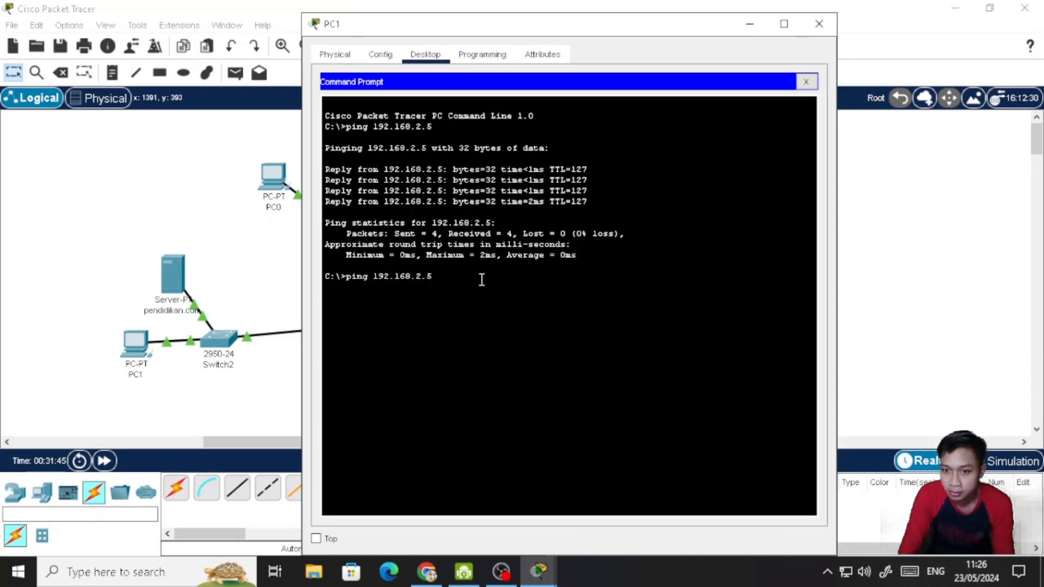
key("Return")
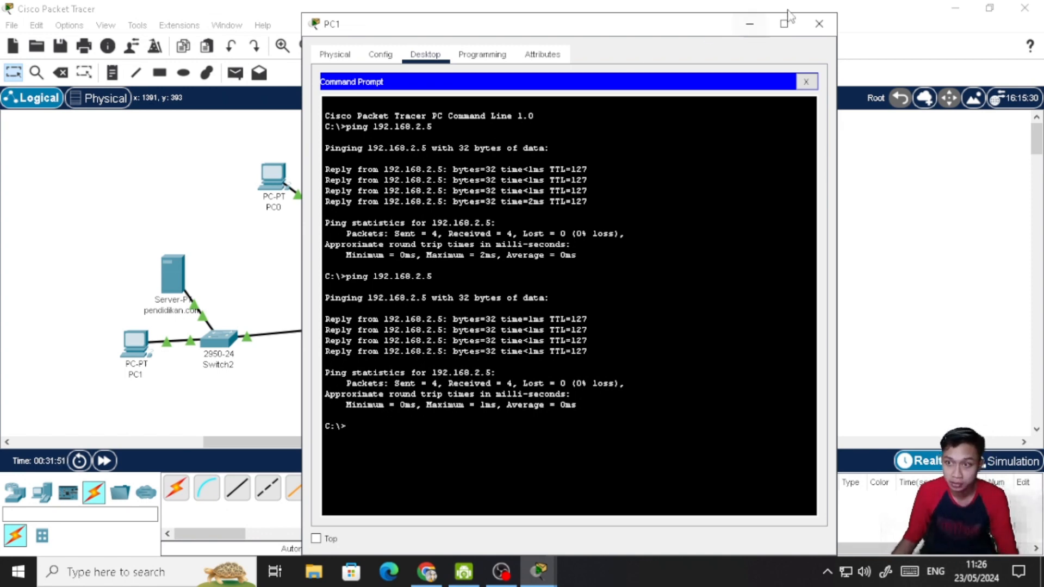
left_click(817, 26)
left_click(816, 33)
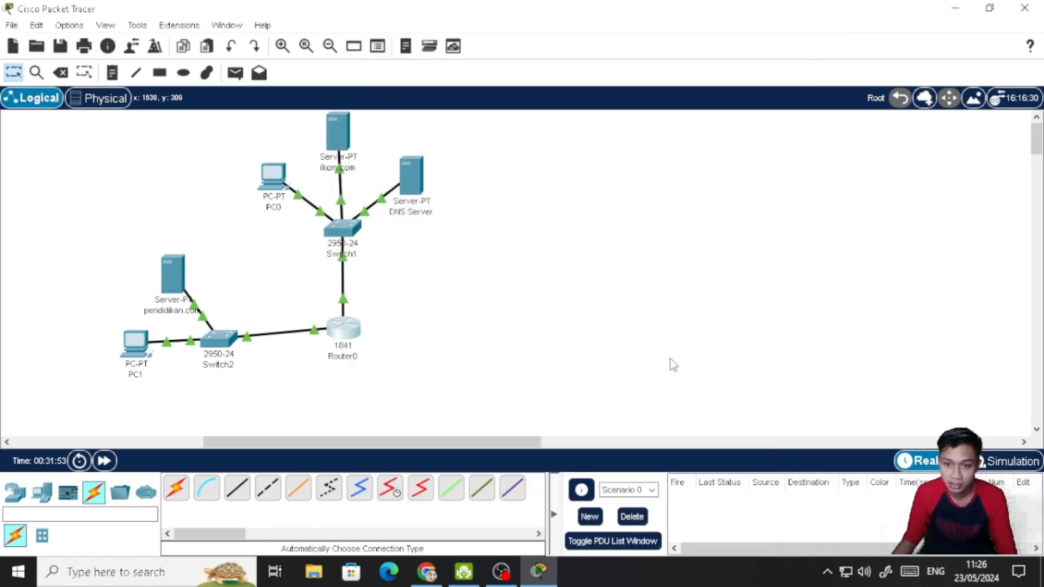
- Switch to Chrome and review the assignment's four instructions on pinging between the PCs and opening the two websites
left_click(424, 576)
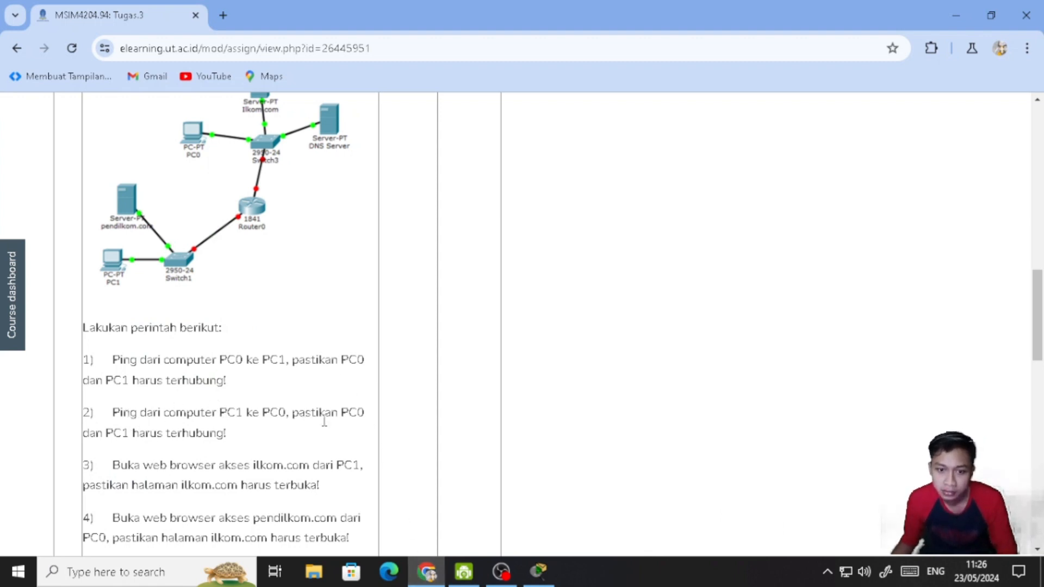
scroll(338, 436, "down", 1)
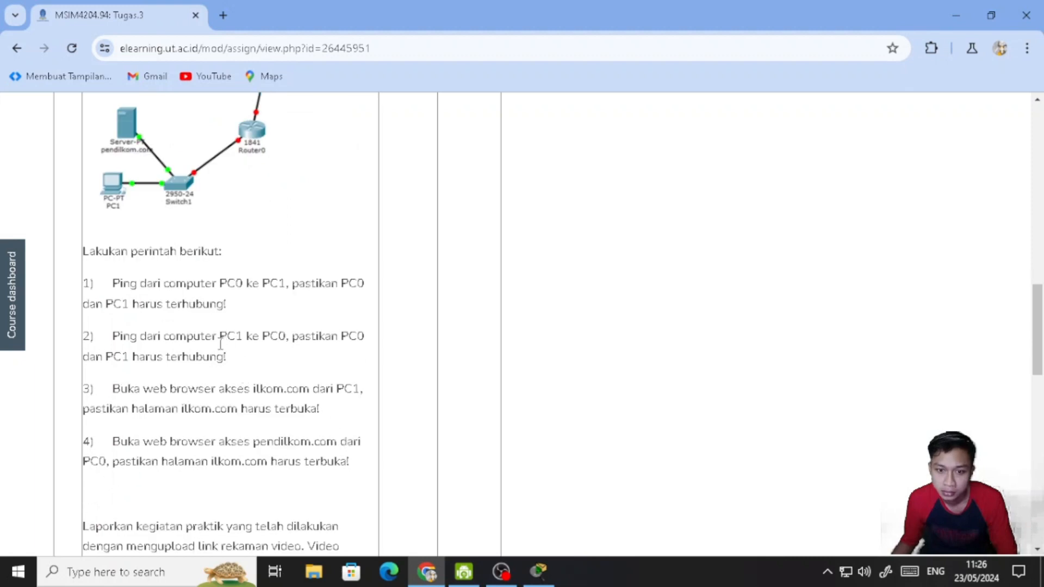
left_click_drag(226, 358, 130, 305)
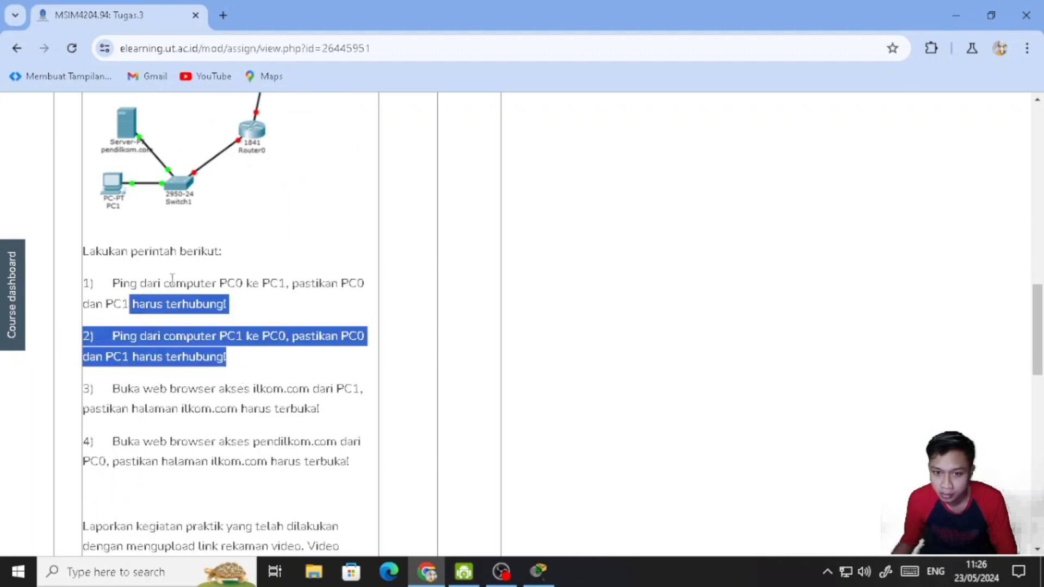
left_click(289, 346)
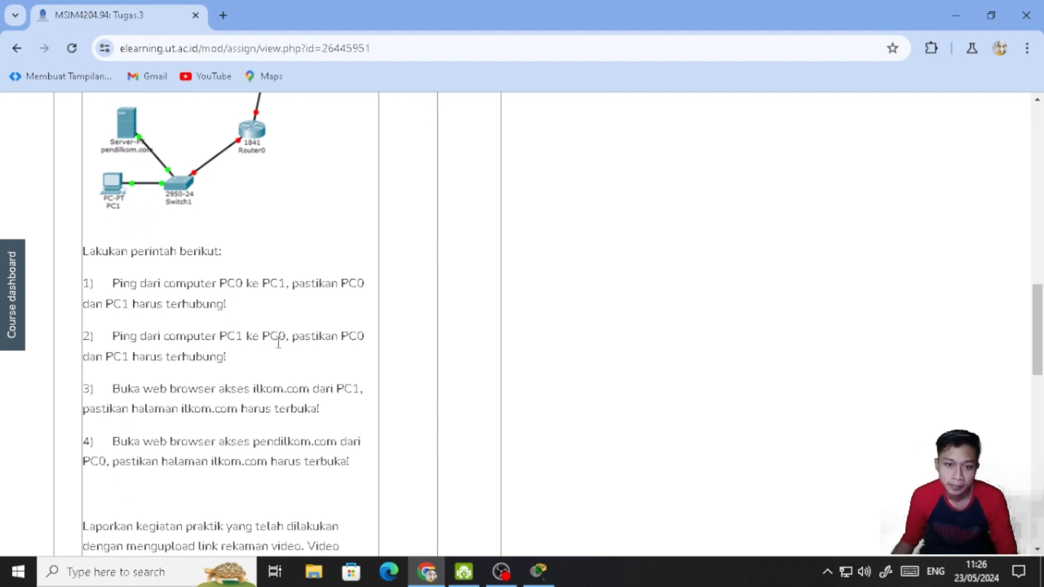
scroll(255, 360, "down", 3)
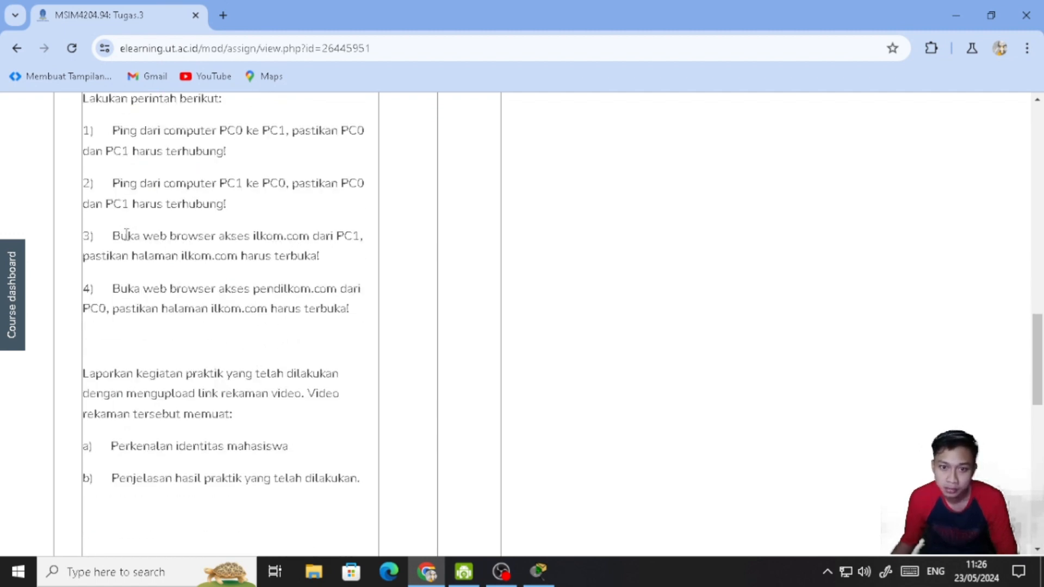
scroll(138, 240, "up", 1)
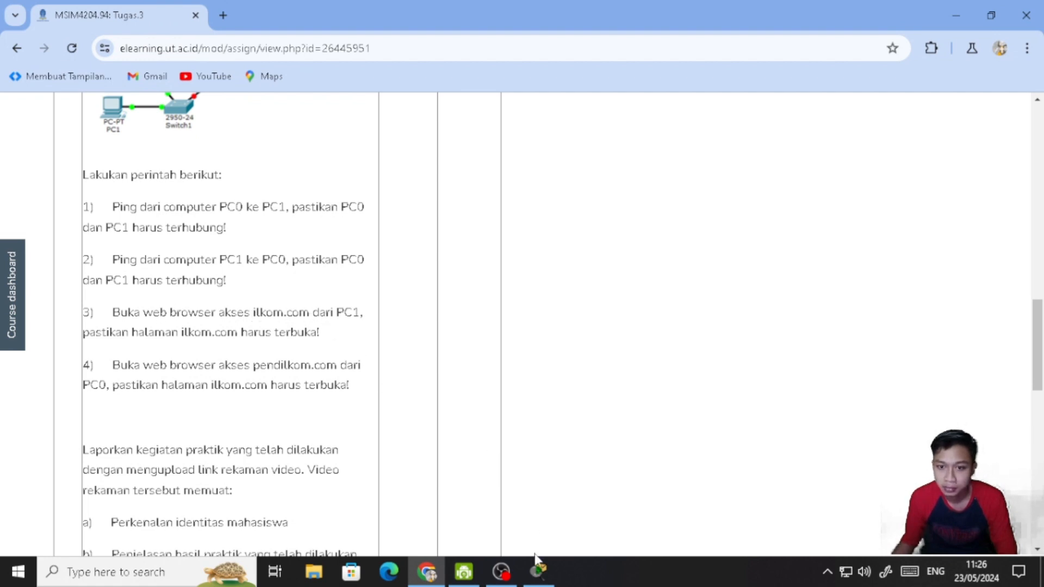
- Switch to Cisco Packet Tracer, load ilkom.com in PC1's web browser, and minimise the PC1 window
mouse_move(538, 571)
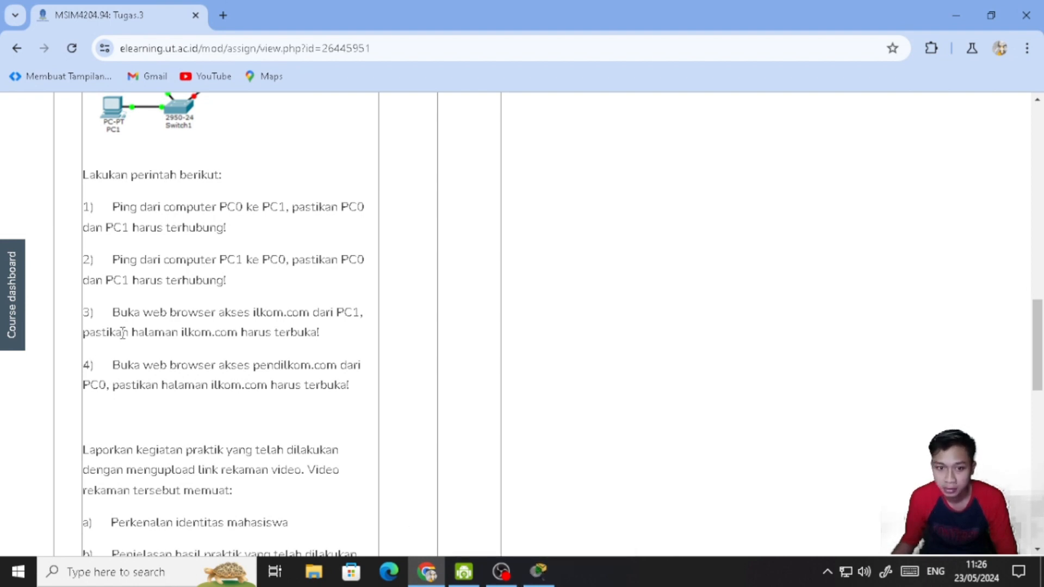
left_click(550, 570)
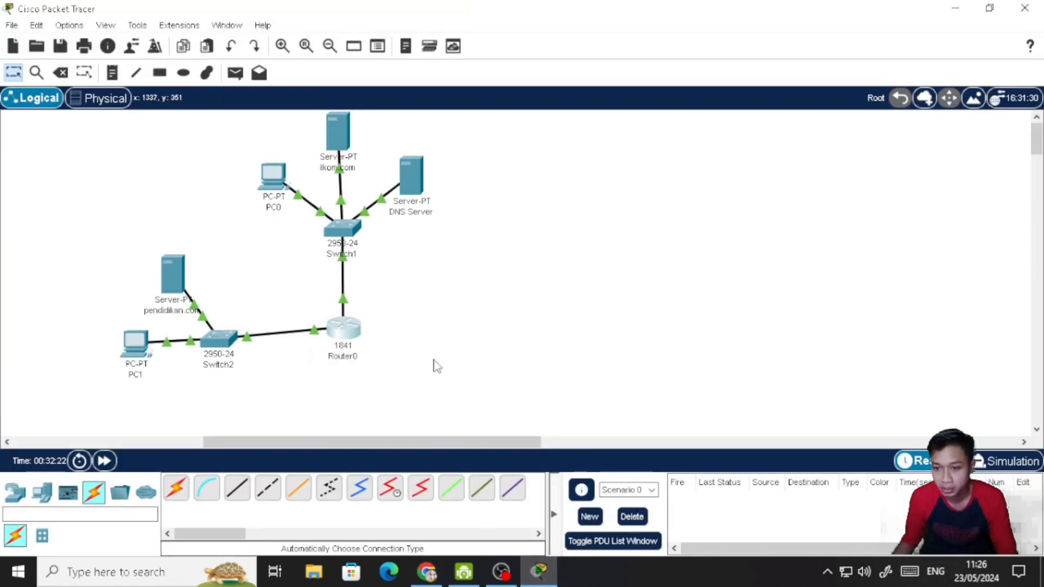
double_click(135, 342)
left_click(737, 146)
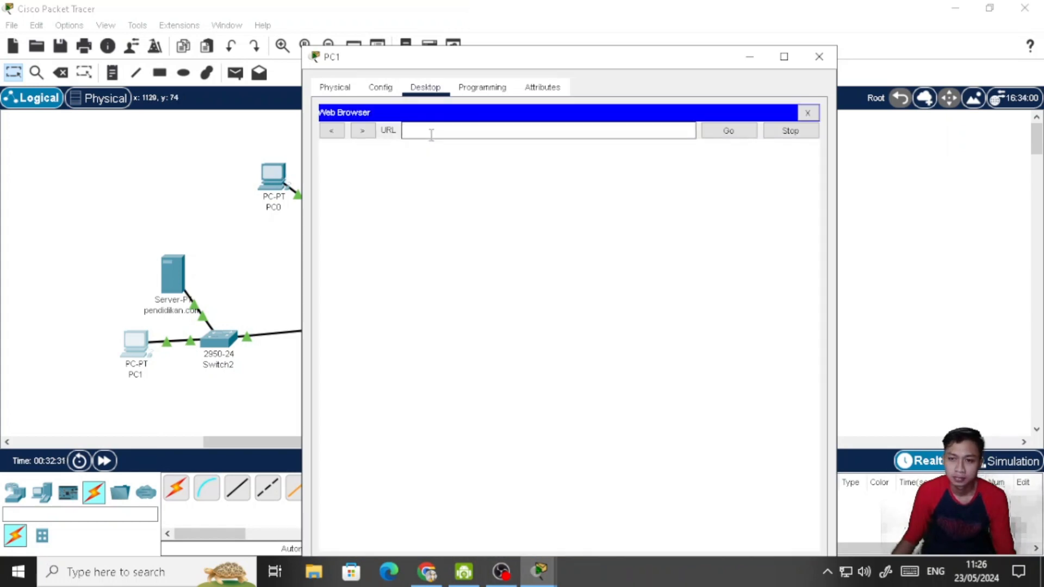
left_click(427, 134)
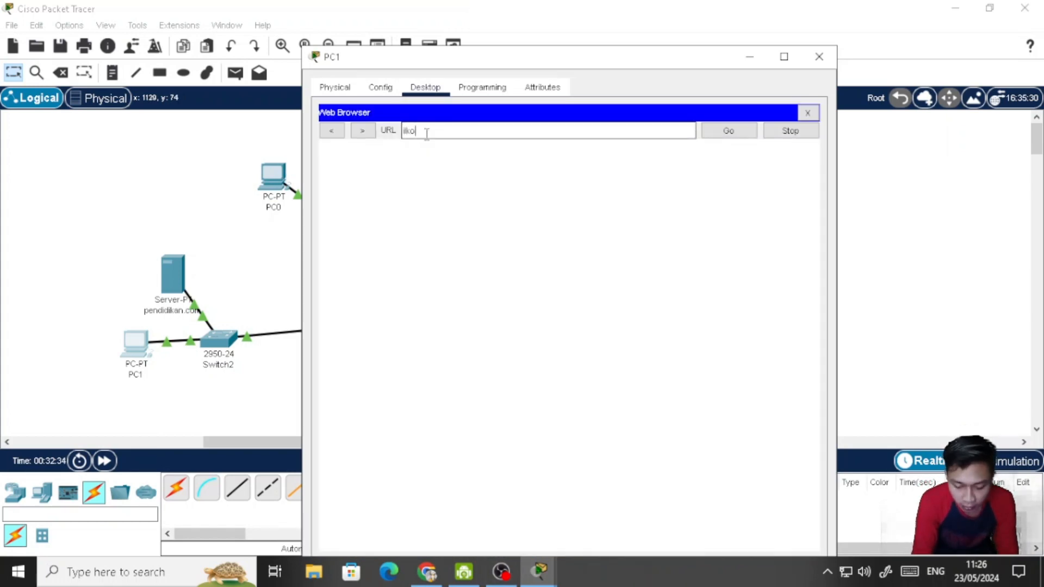
type("ilkom.com")
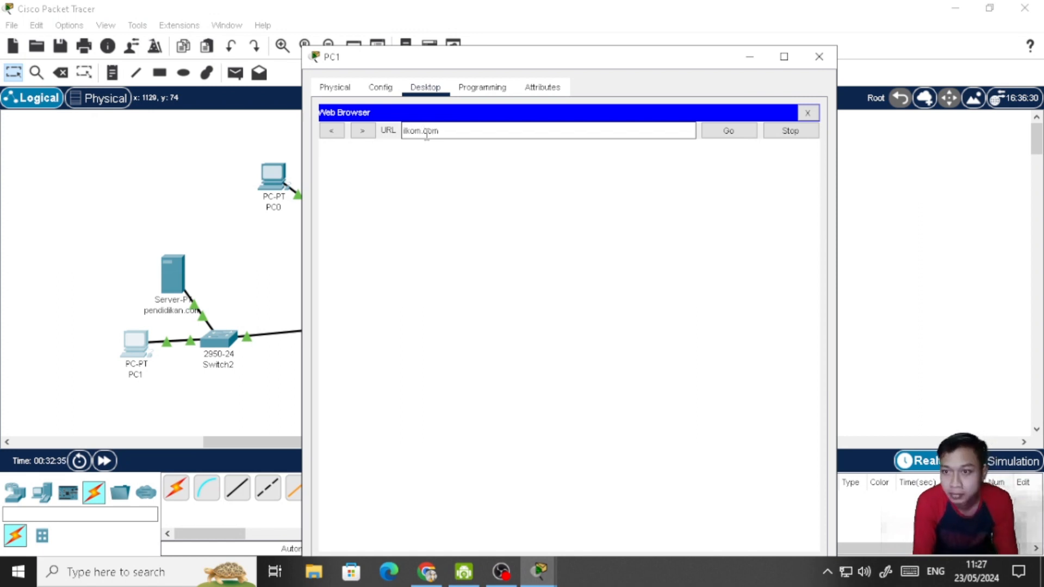
key("Return")
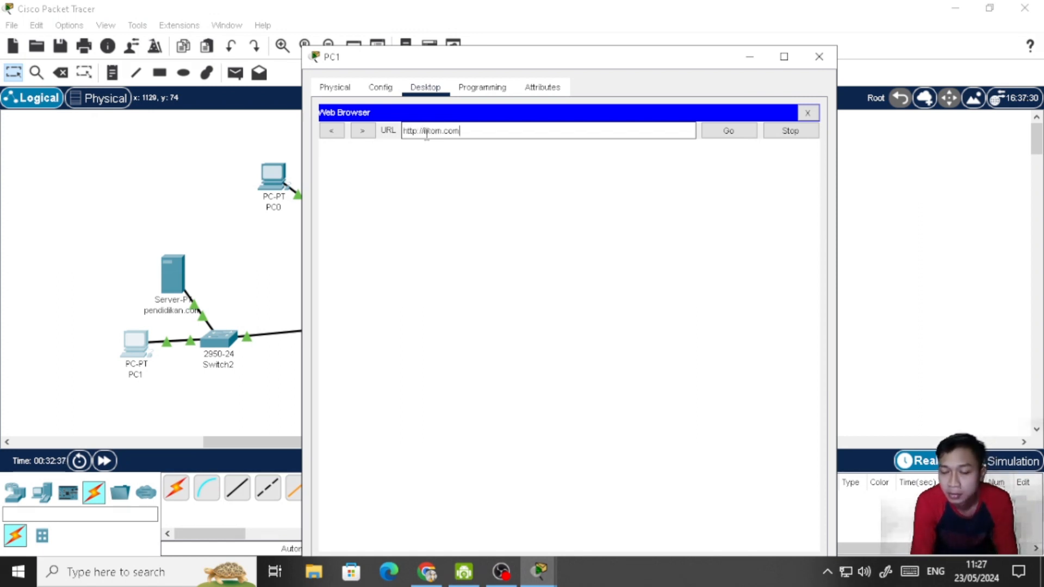
left_click(710, 136)
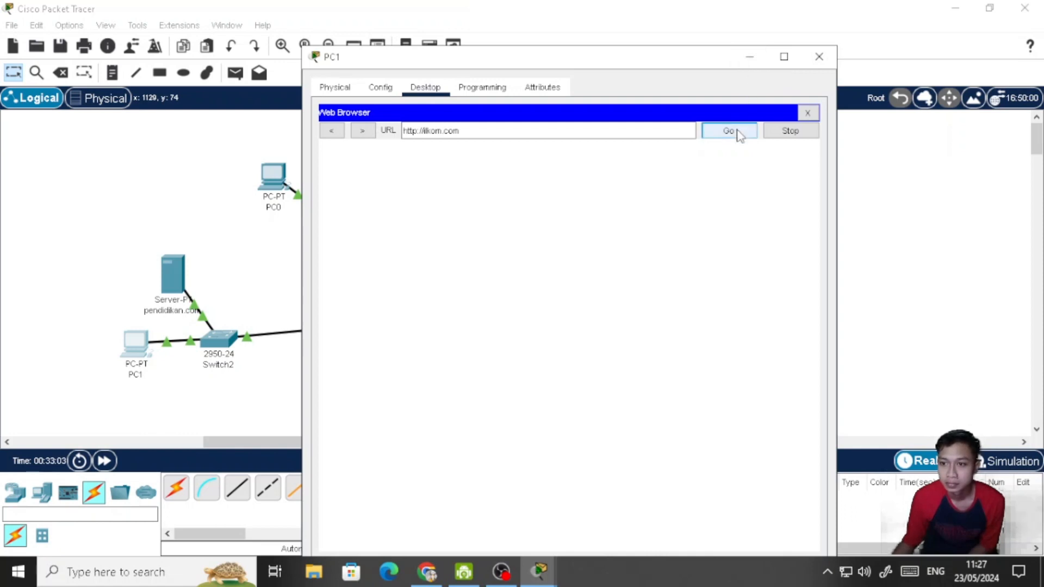
left_click(750, 59)
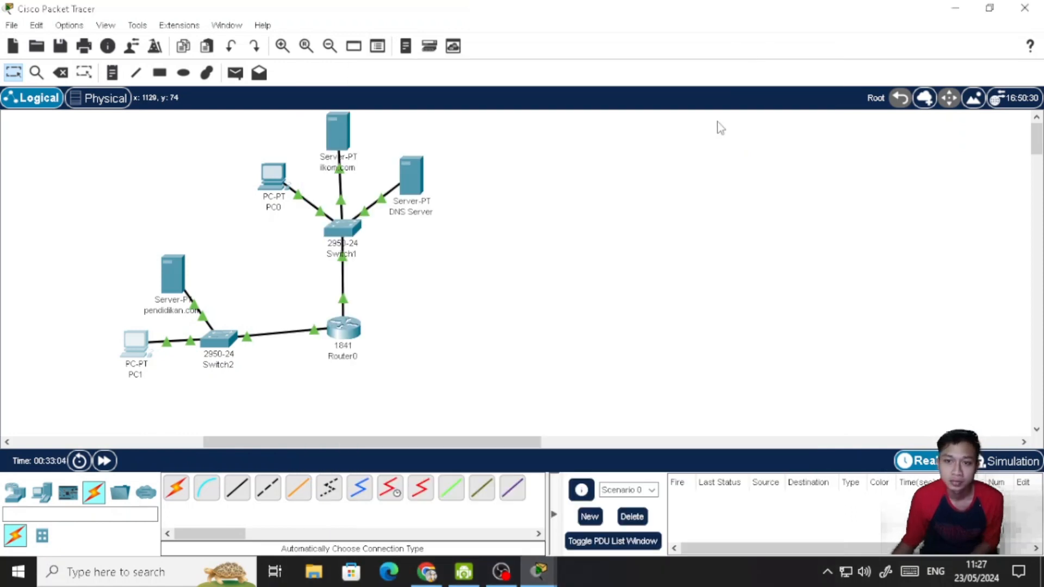
- Set the DNS Server's IPv4 default gateway to 192.168.2.1 in its IP Configuration and close the server's window
left_click(417, 180)
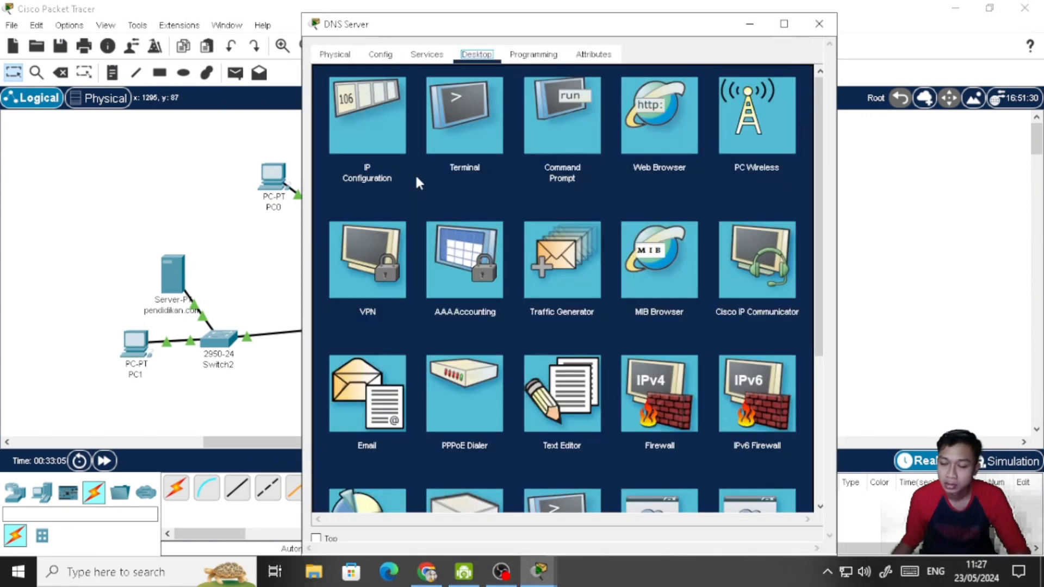
left_click(381, 54)
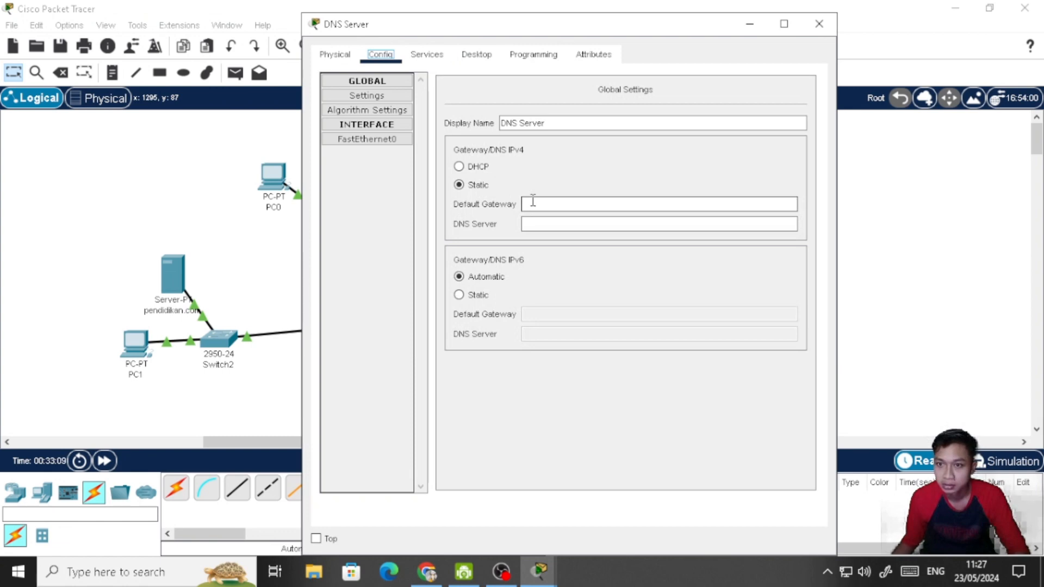
left_click(476, 54)
left_click(396, 123)
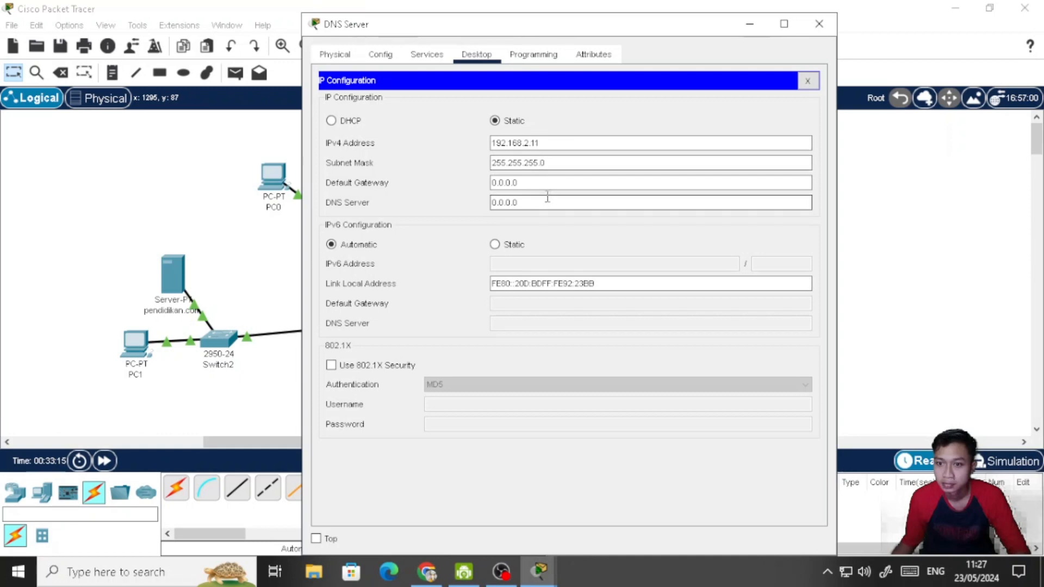
left_click(373, 57)
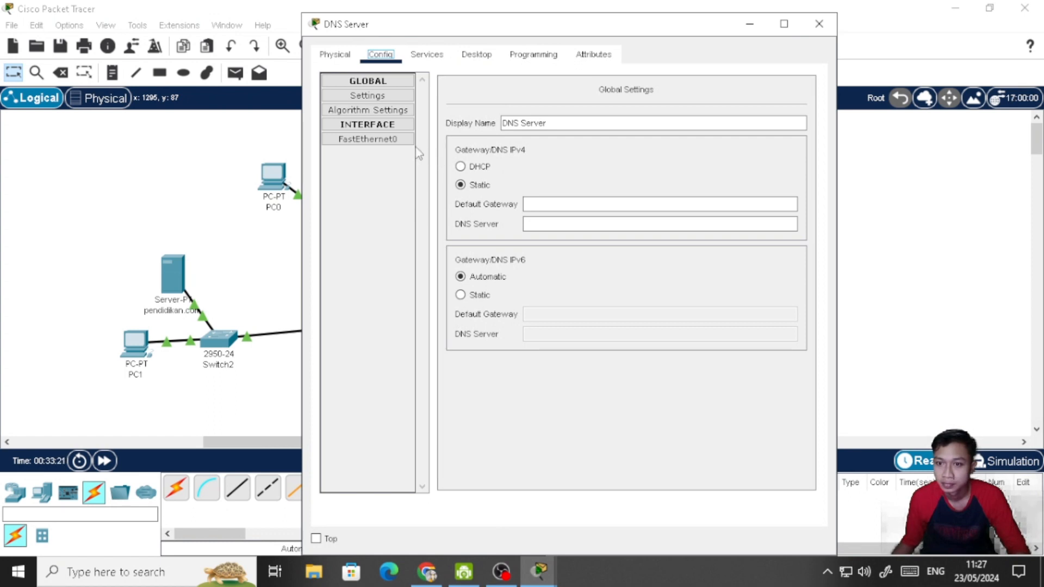
left_click(427, 54)
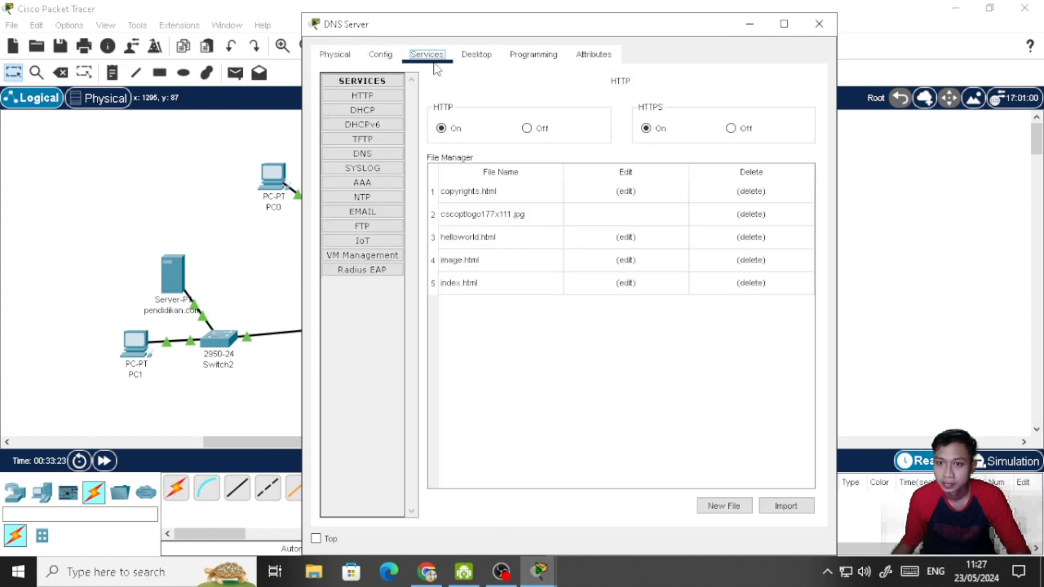
left_click(477, 54)
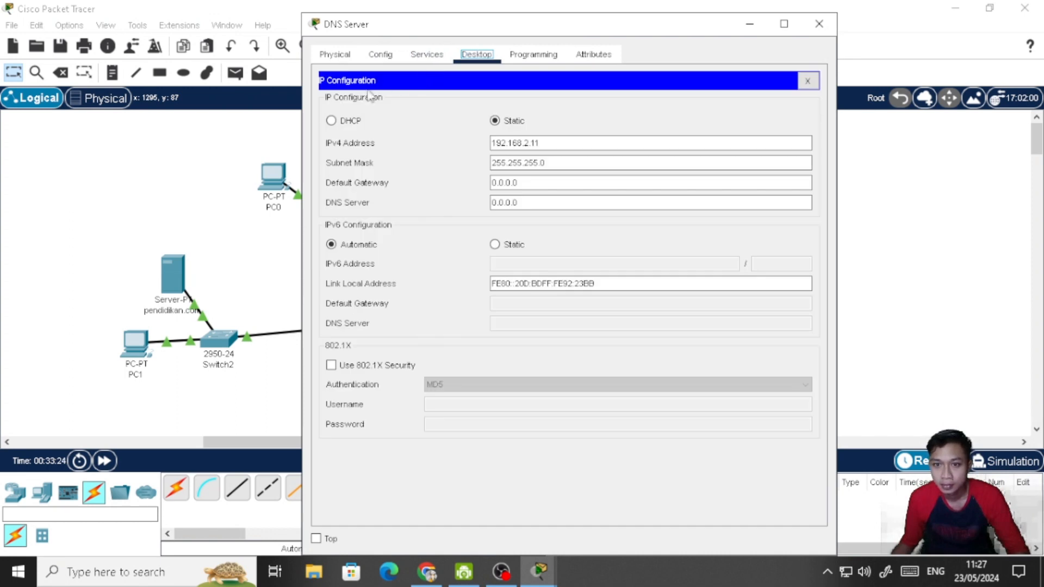
left_click(517, 183)
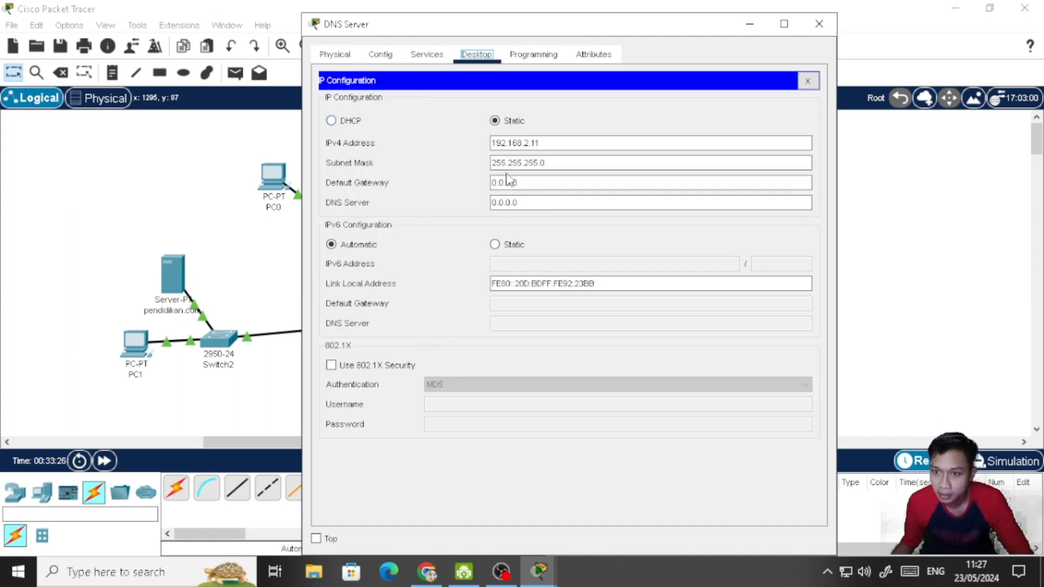
left_click_drag(533, 180, 465, 181)
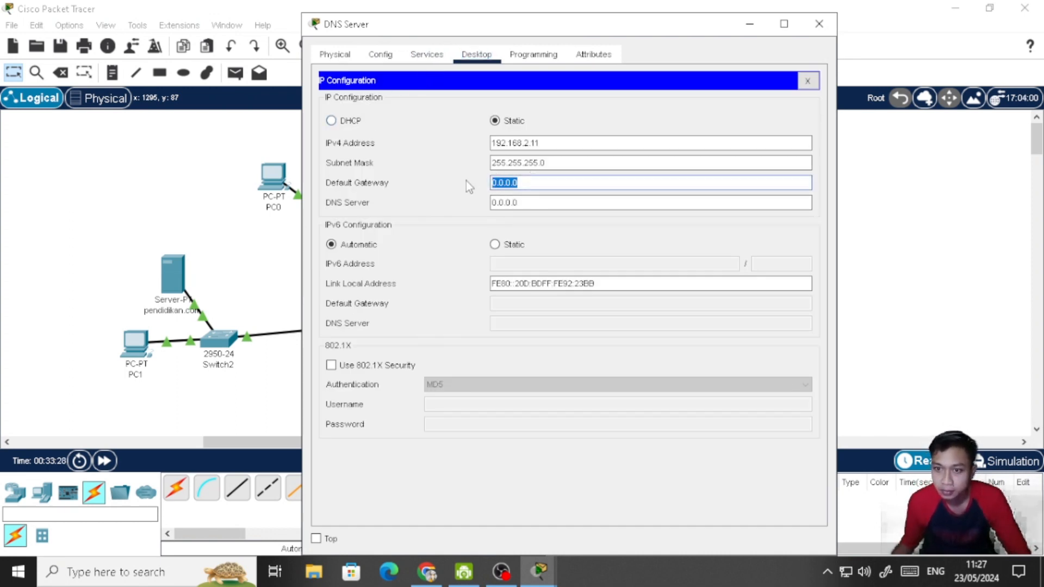
type("192.168.2.11")
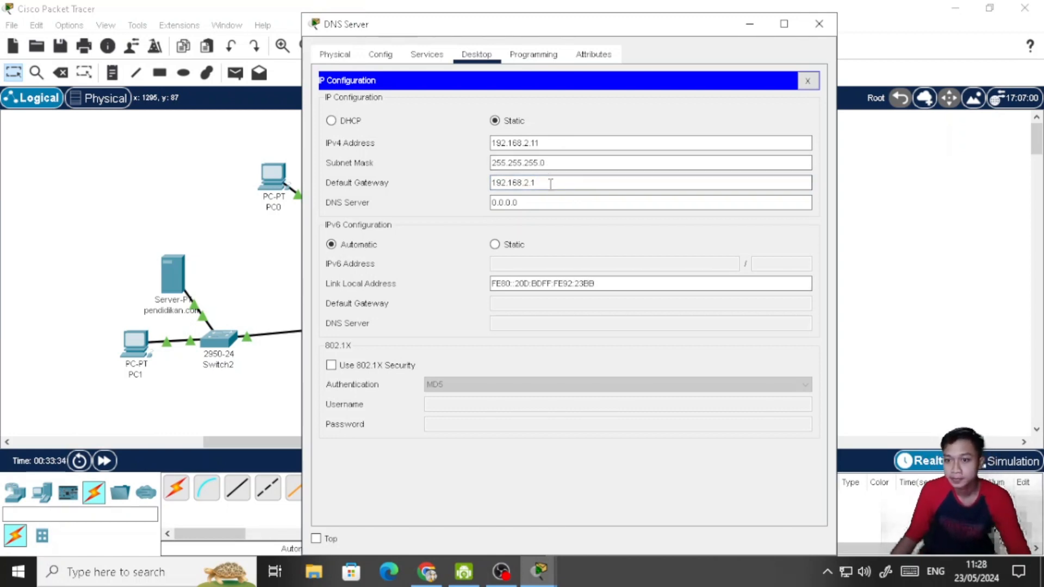
left_click(808, 81)
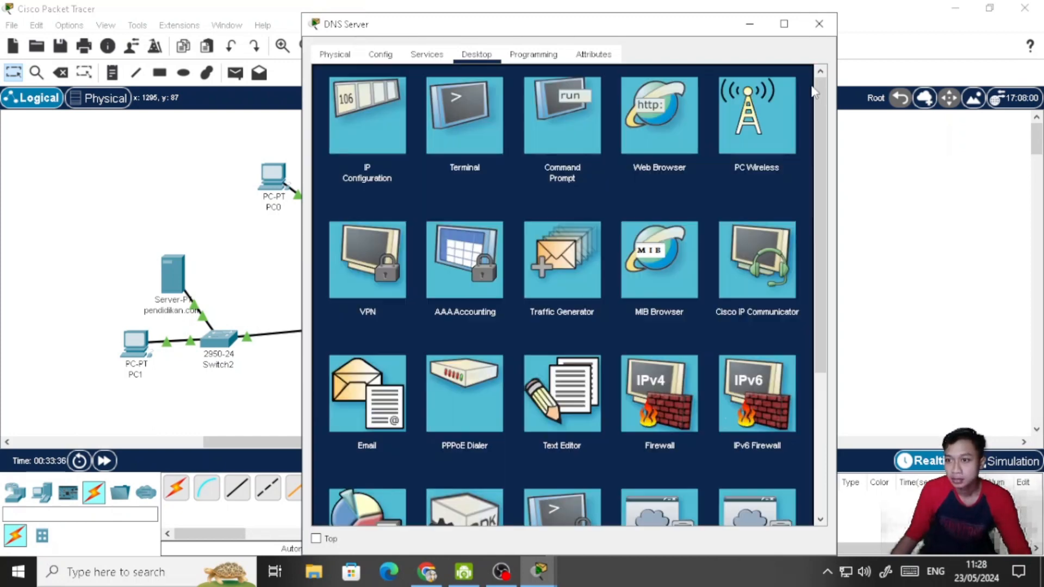
left_click(827, 31)
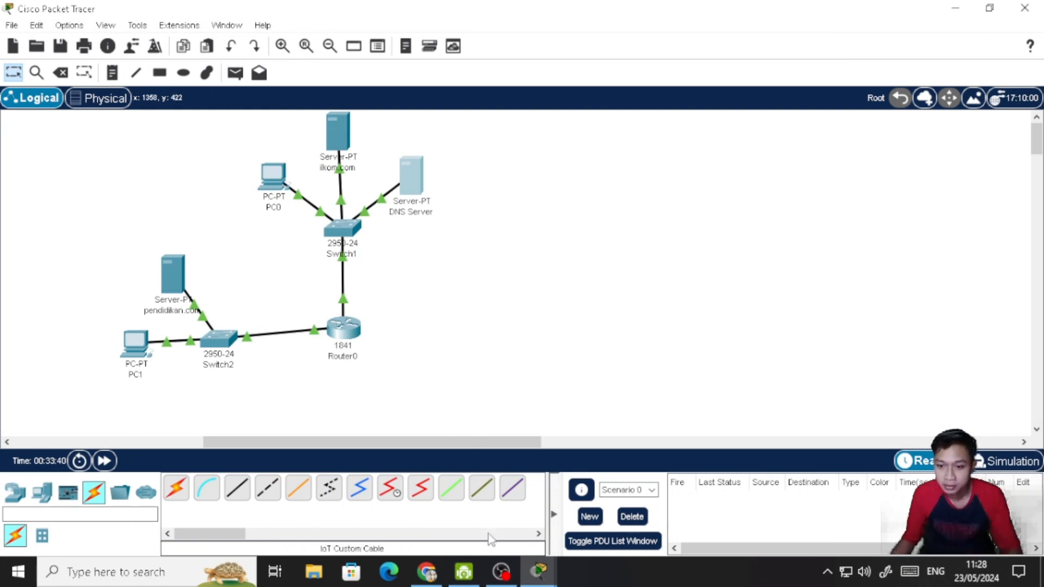
- Restore the PC1 window and reload ilkom.com in its web browser
mouse_move(540, 574)
left_click(608, 496)
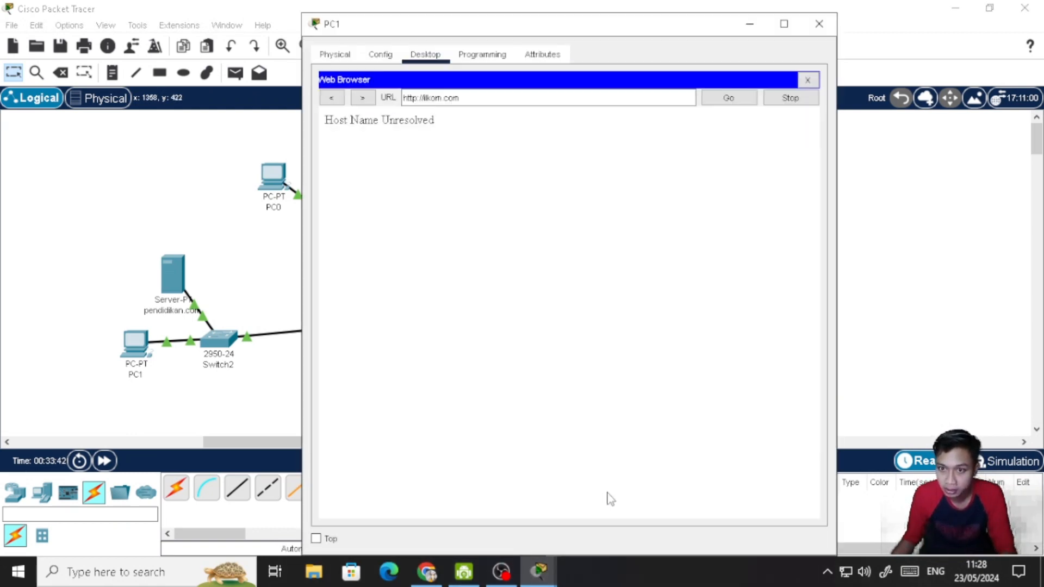
left_click(715, 102)
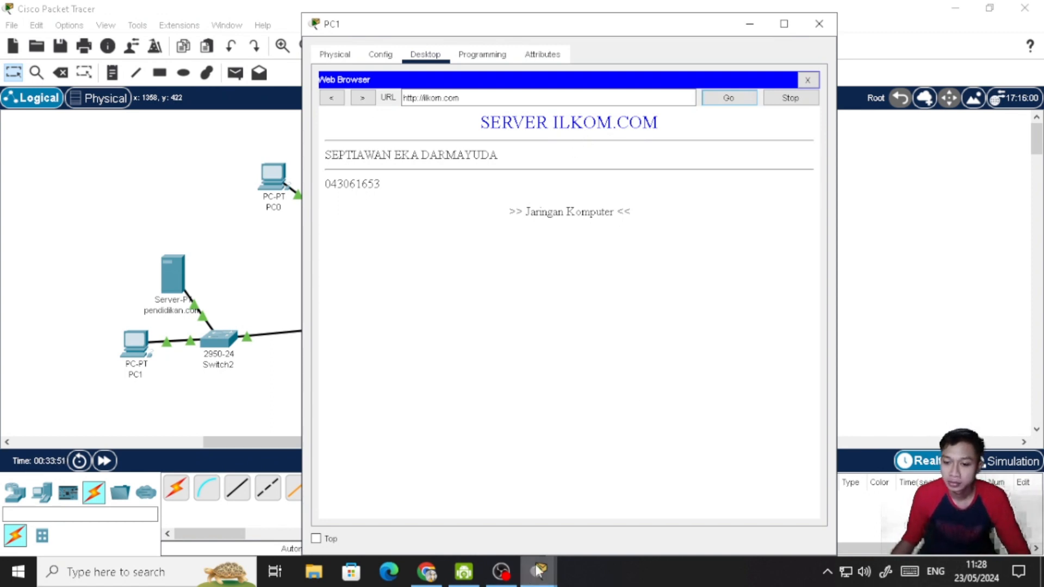
- Switch to Chrome to recheck the website-access and reporting instructions, and return to the Cisco Packet Tracer workspace
left_click(427, 572)
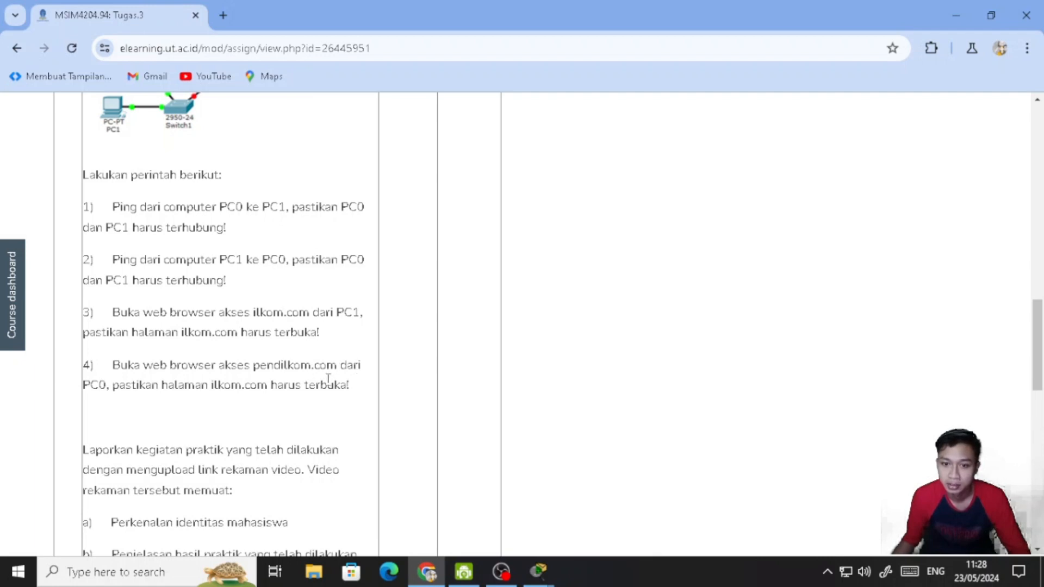
scroll(439, 419, "down", 1)
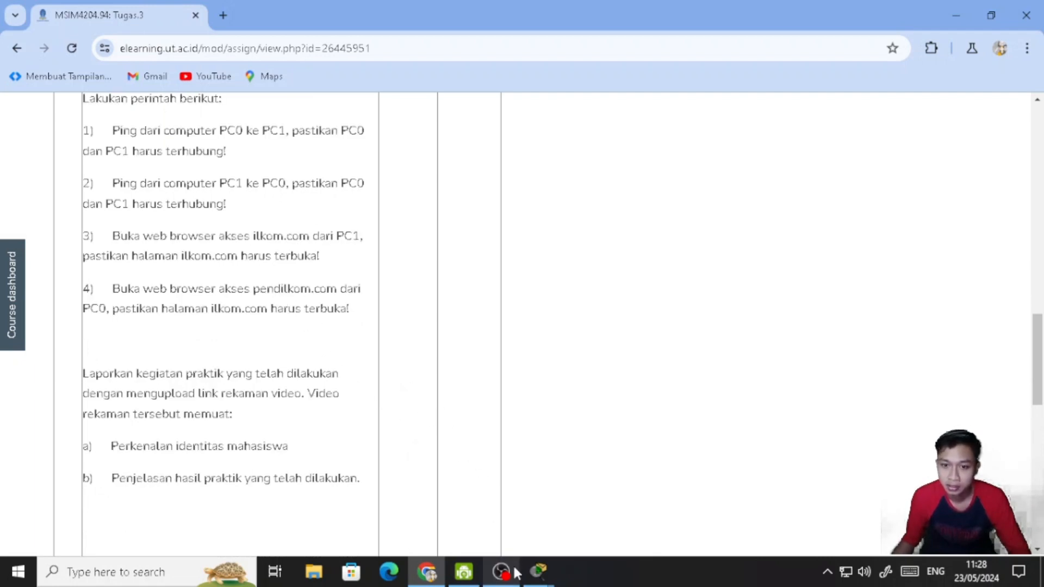
mouse_move(544, 574)
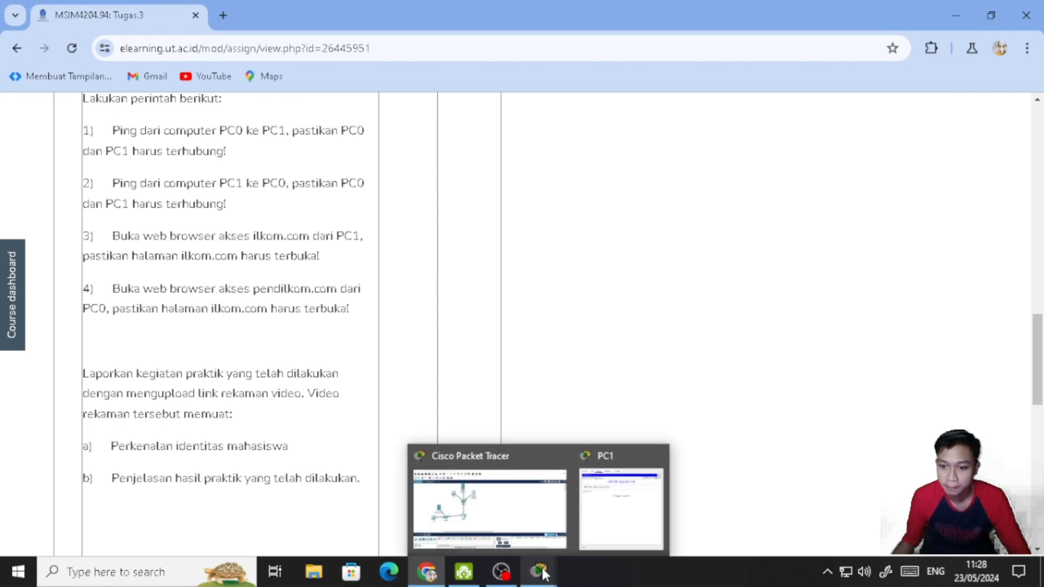
left_click(536, 522)
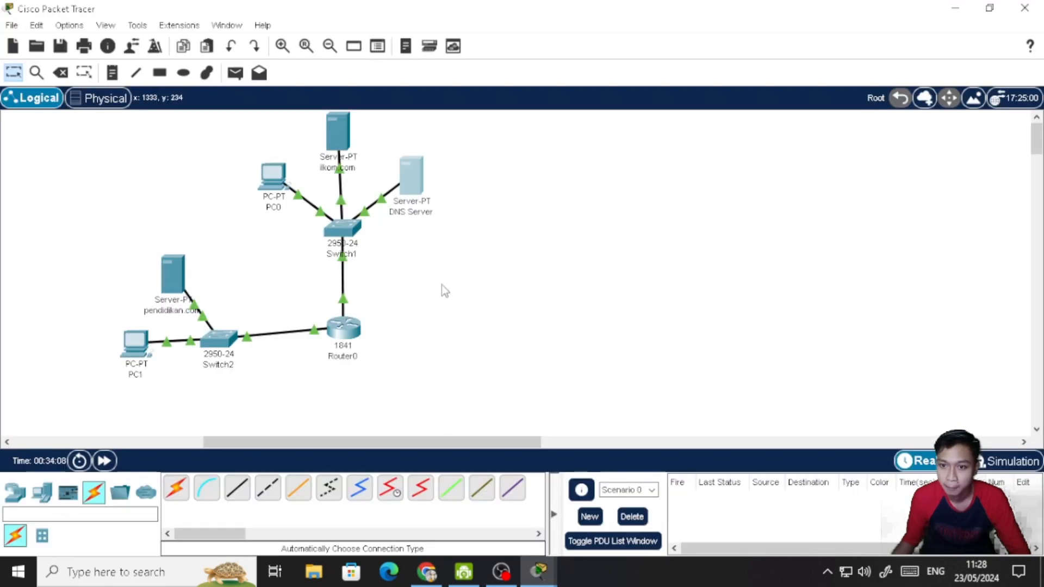
- Rename the pendidikan.com A record in the DNS Server's DNS service to pendil.com, save it, and close the server's window
left_click(419, 203)
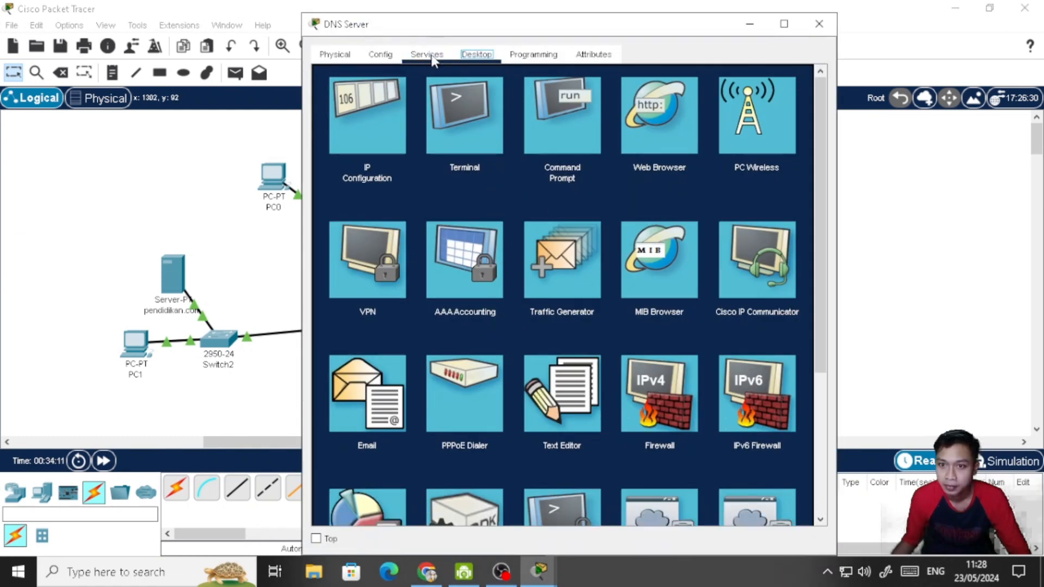
left_click(432, 56)
left_click(374, 157)
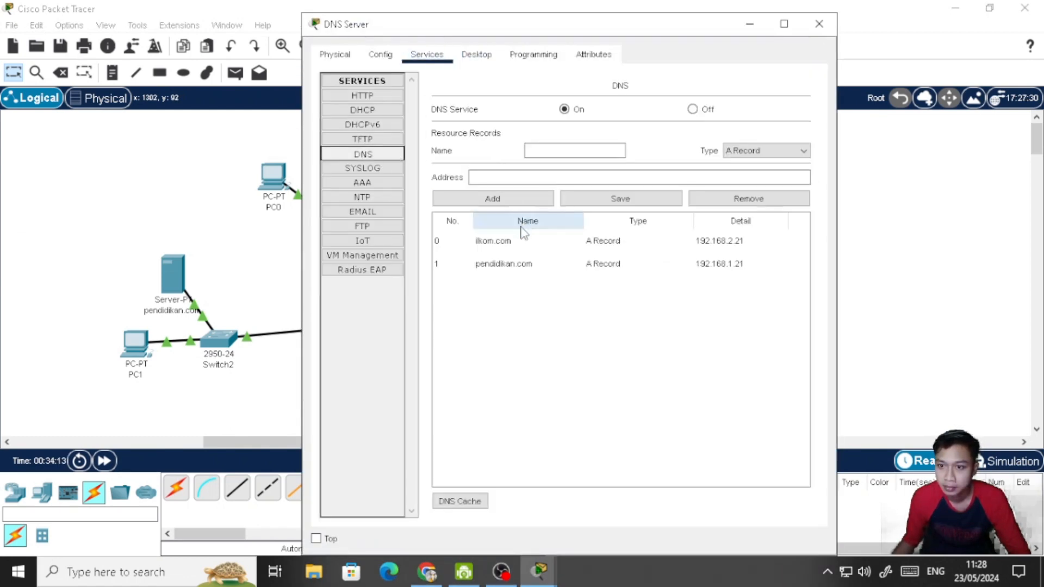
left_click(516, 266)
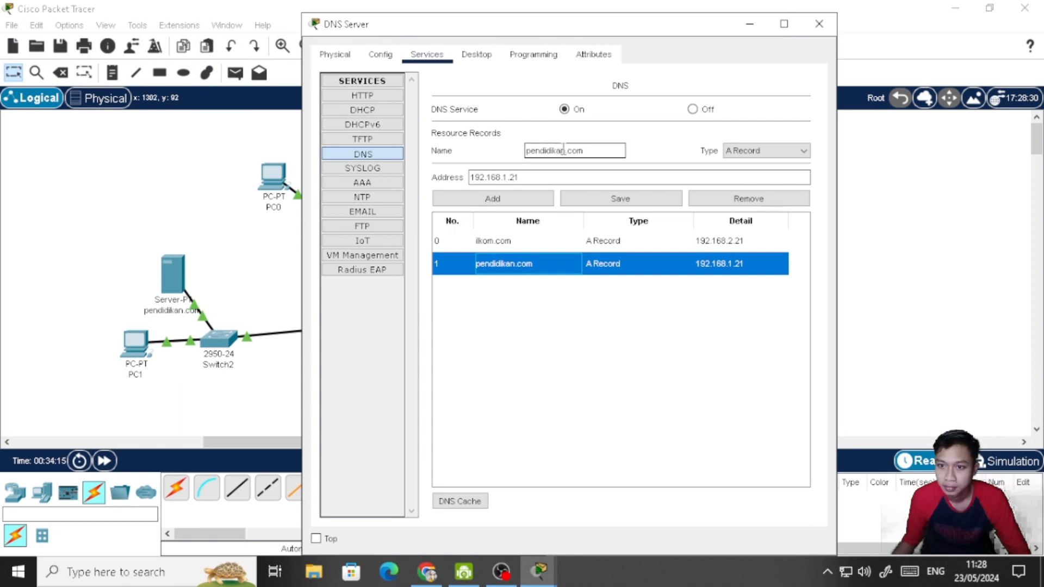
left_click(564, 149)
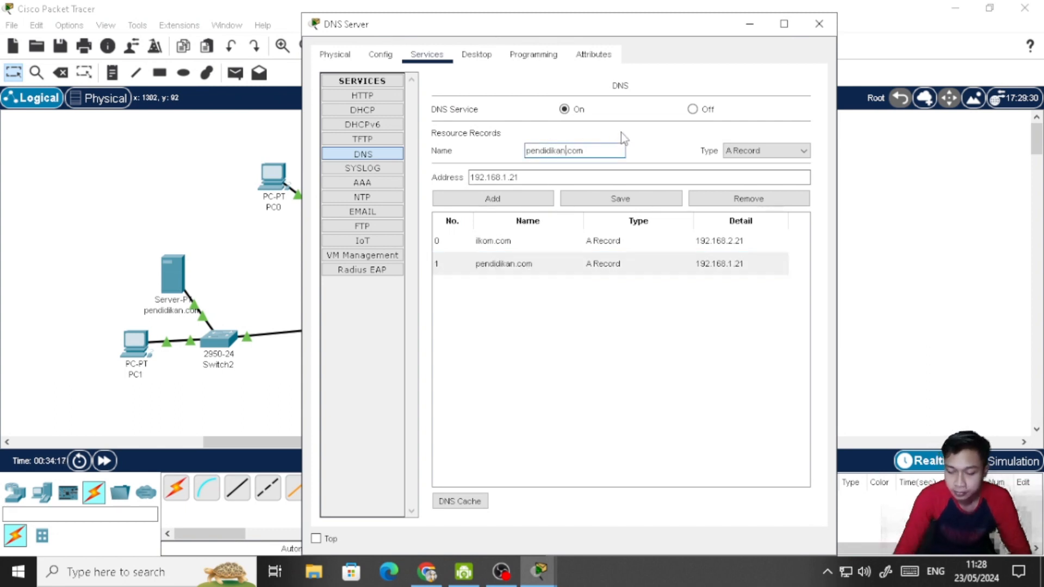
key("BackSpace")
key("BackSpace")
key("BackSpace")
key("BackSpace")
key("BackSpace")
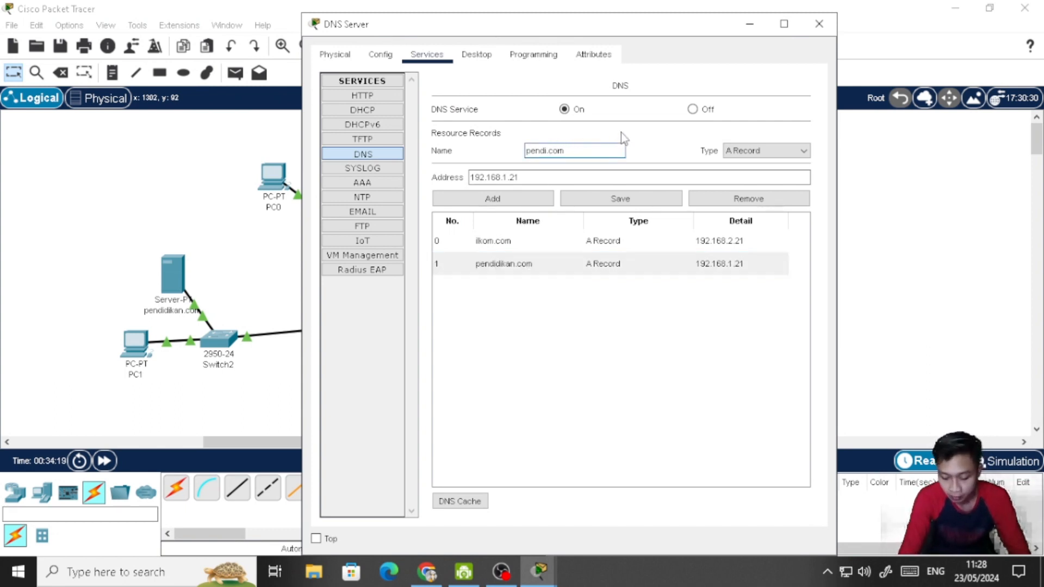
type("l")
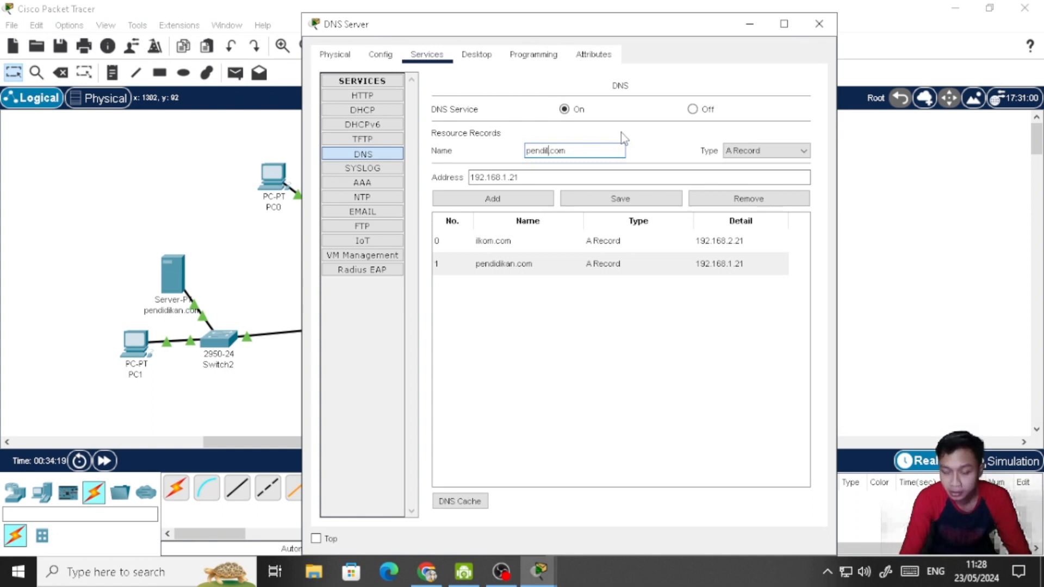
left_click(653, 195)
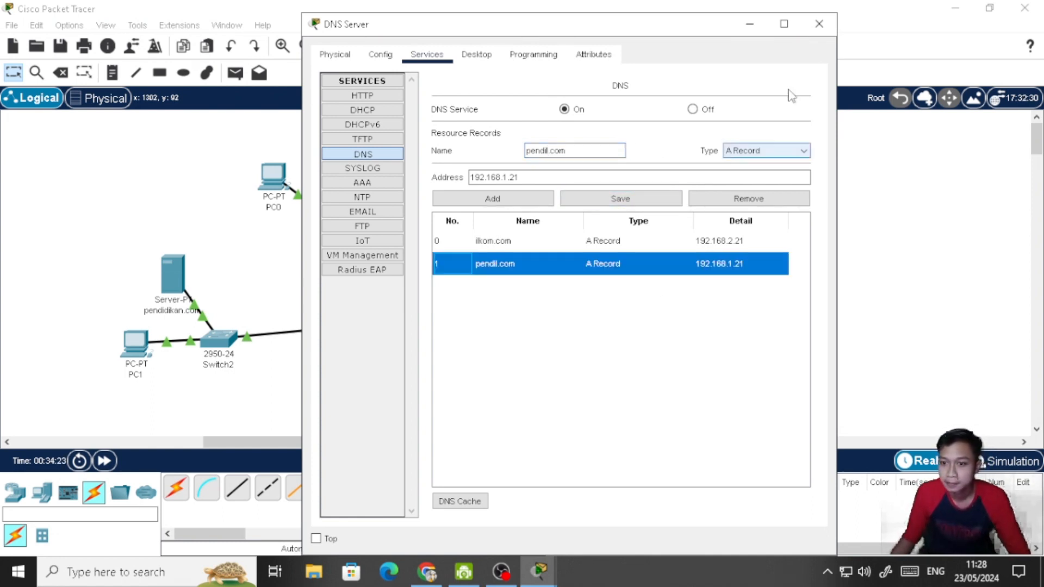
left_click(819, 25)
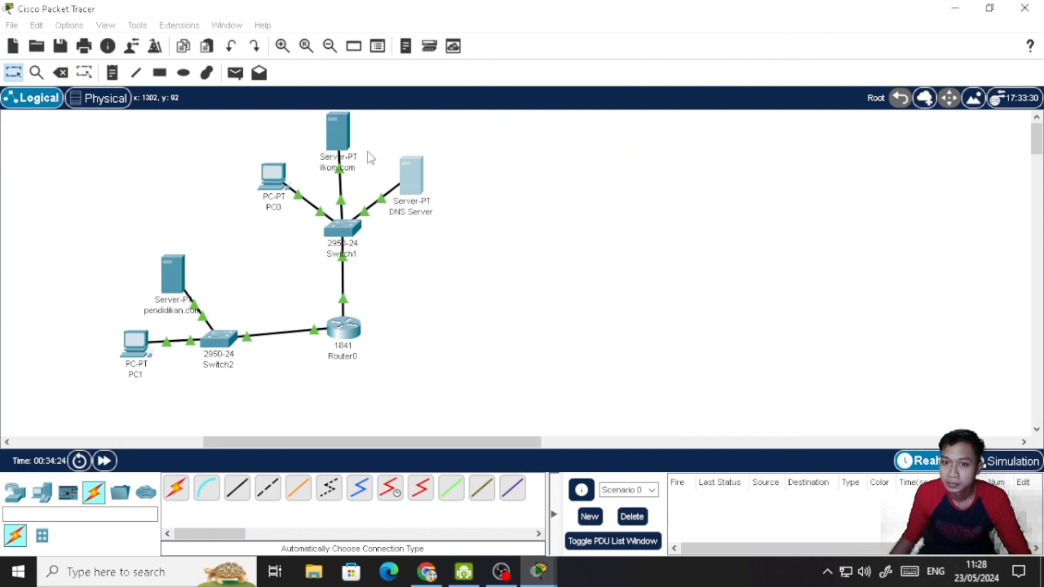
- Rename the workspace label of the server connected to Switch2 to pendil.com
left_click(175, 311)
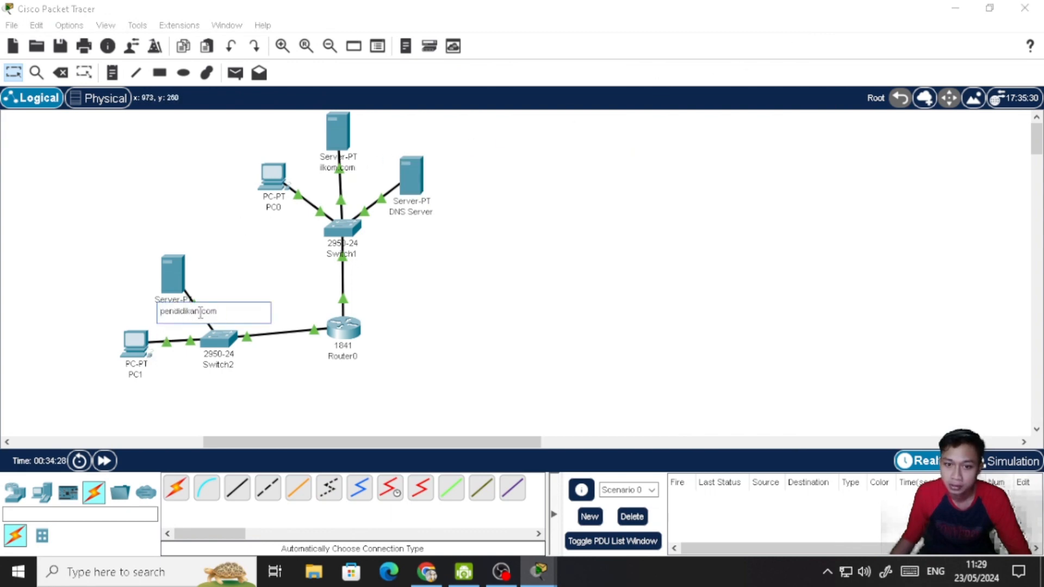
key("BackSpace")
key("BackSpace")
key("BackSpace")
key("BackSpace")
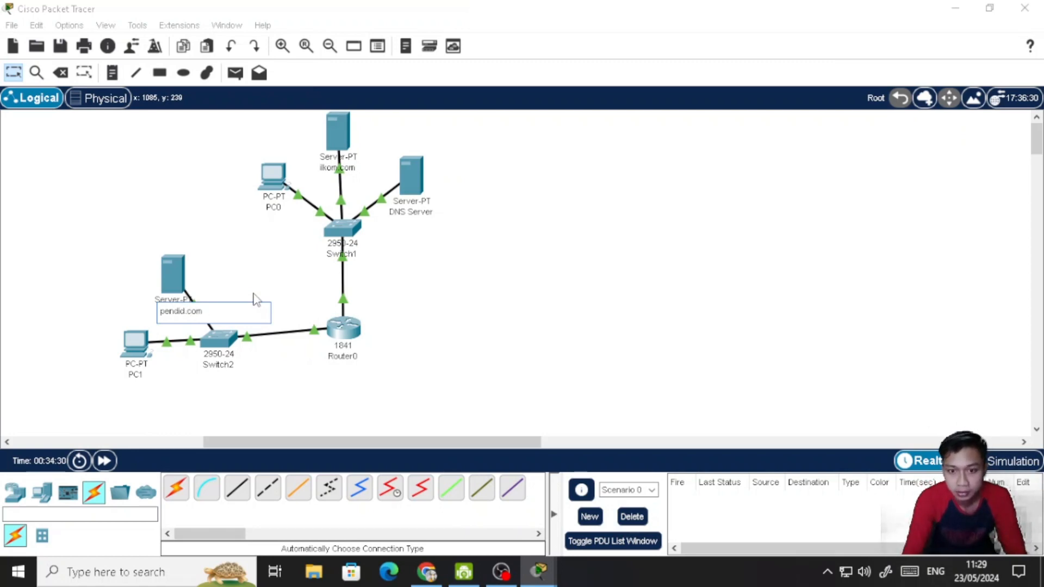
key("BackSpace")
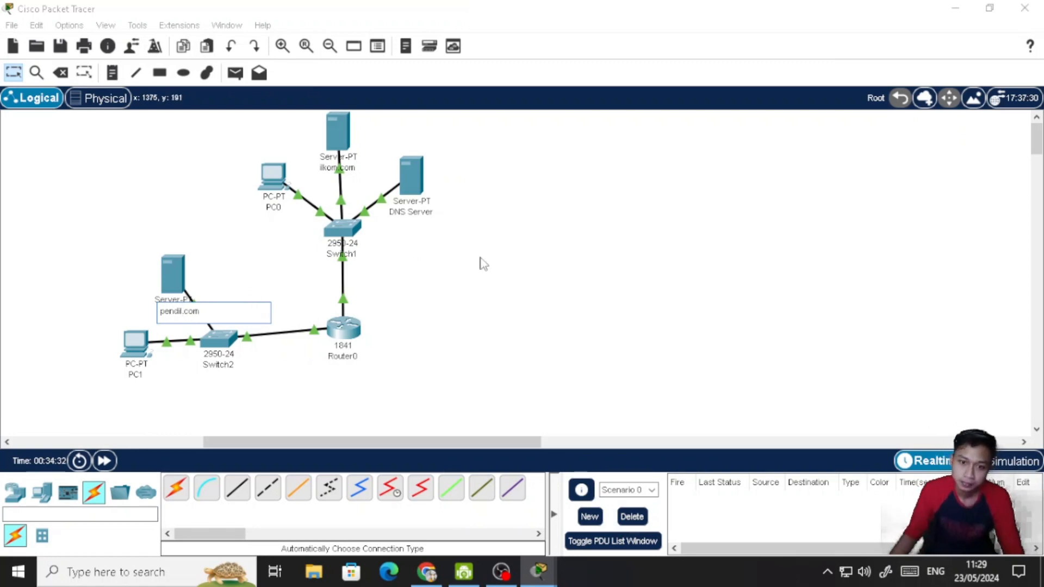
left_click(517, 268)
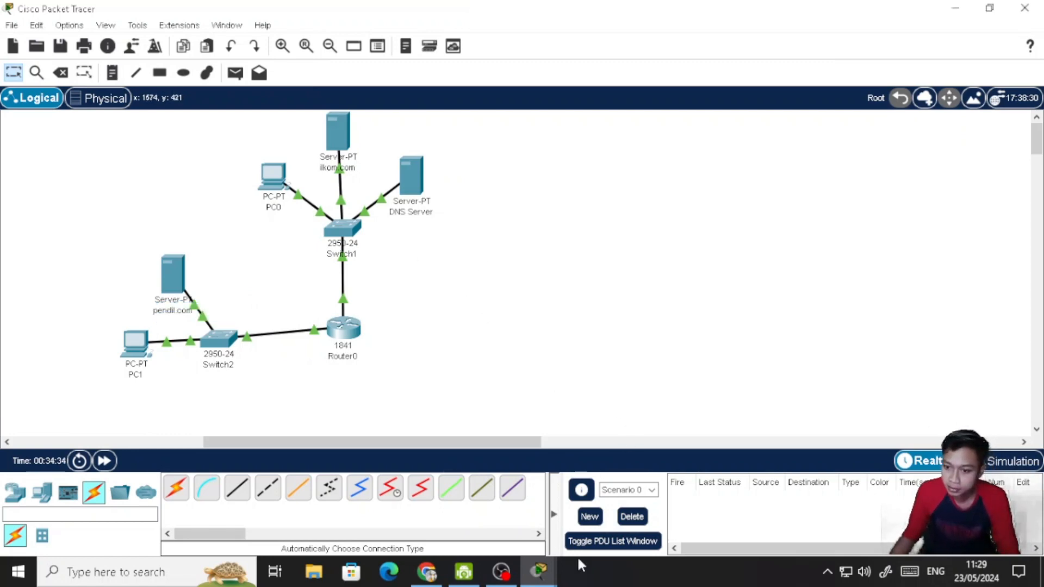
- Switch to Chrome to check the domain name in instruction 4, and return to Cisco Packet Tracer
left_click(423, 575)
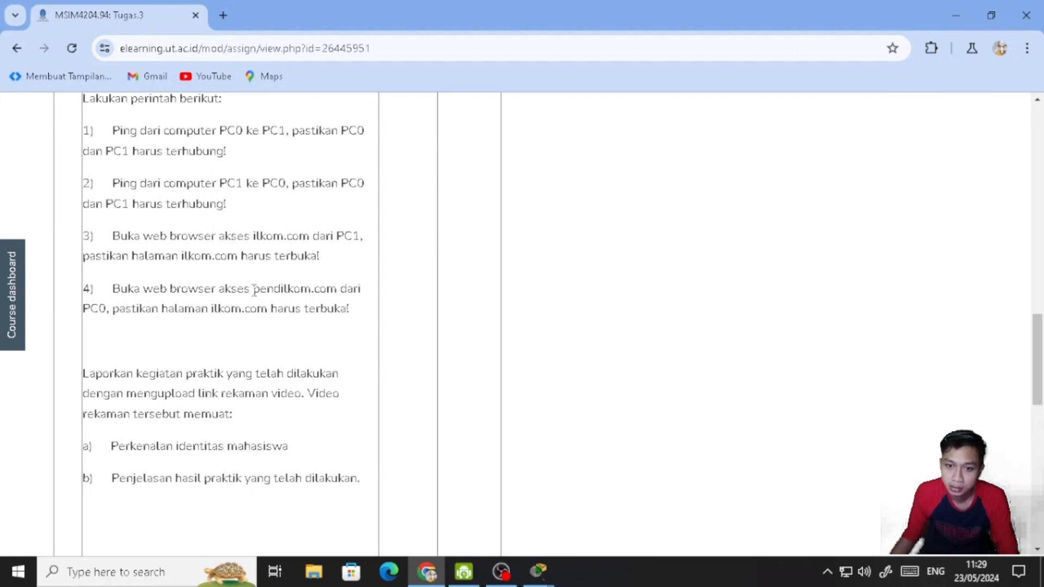
left_click_drag(254, 289, 311, 289)
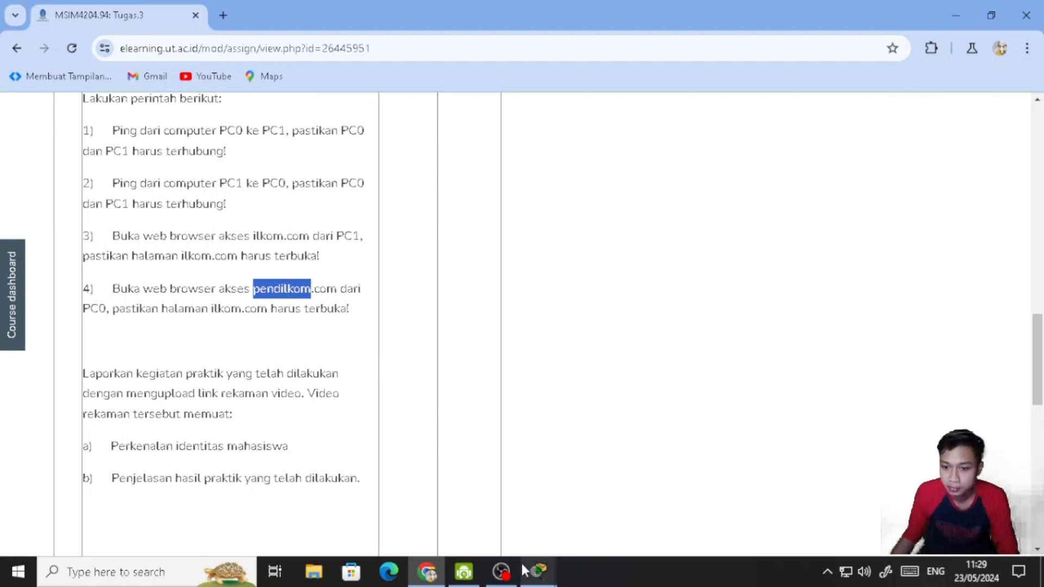
mouse_move(538, 571)
left_click(544, 521)
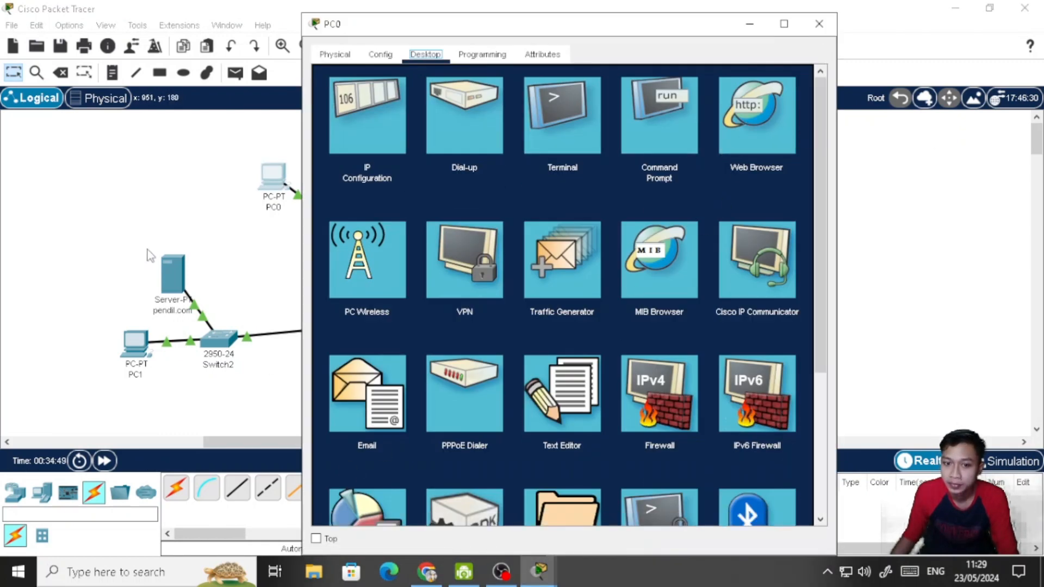
- Change the heading in the pendil.com server's HTTP index.html to SERVER PENDIL.COM, save it over the existing file, and close the server's window
left_click(172, 269)
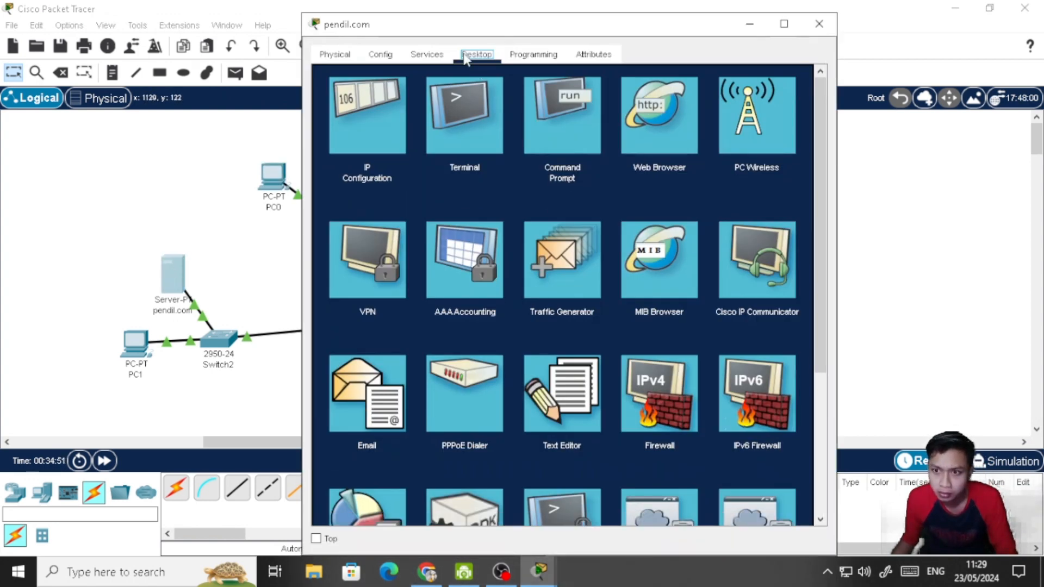
left_click(442, 54)
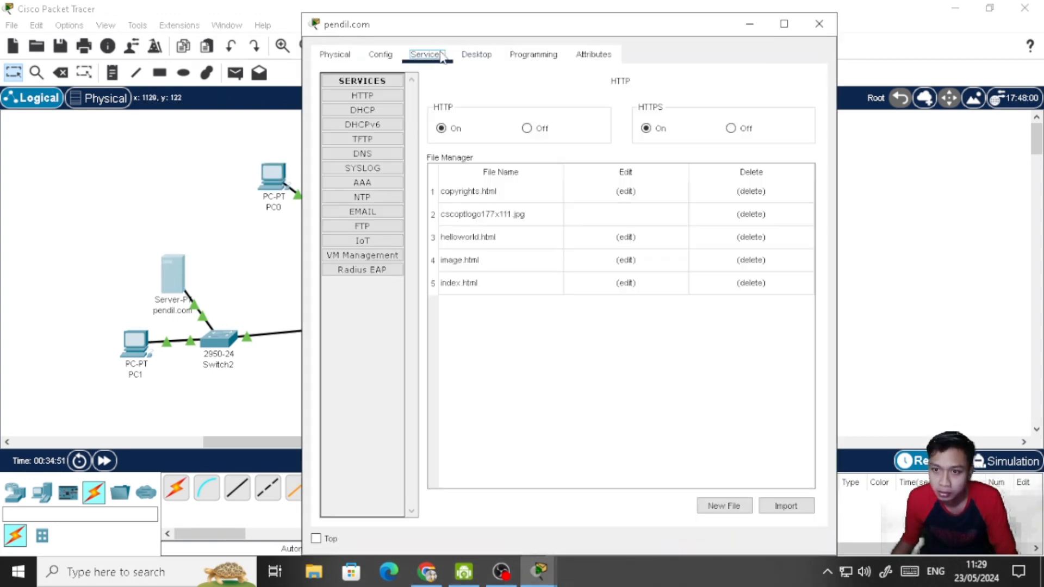
left_click(626, 283)
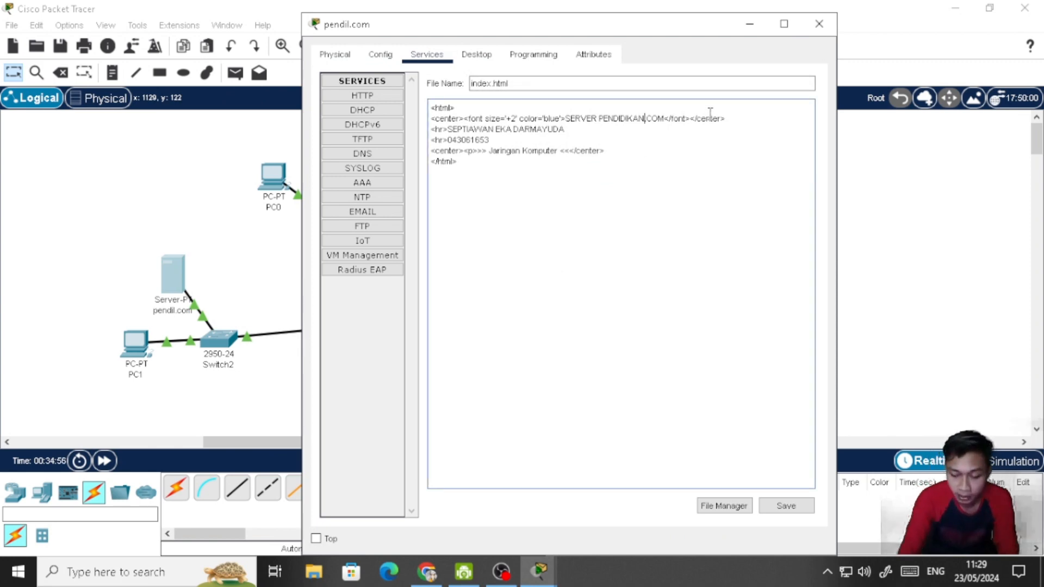
key("BackSpace")
key("BackSpace")
key("BackSpace")
key("BackSpace")
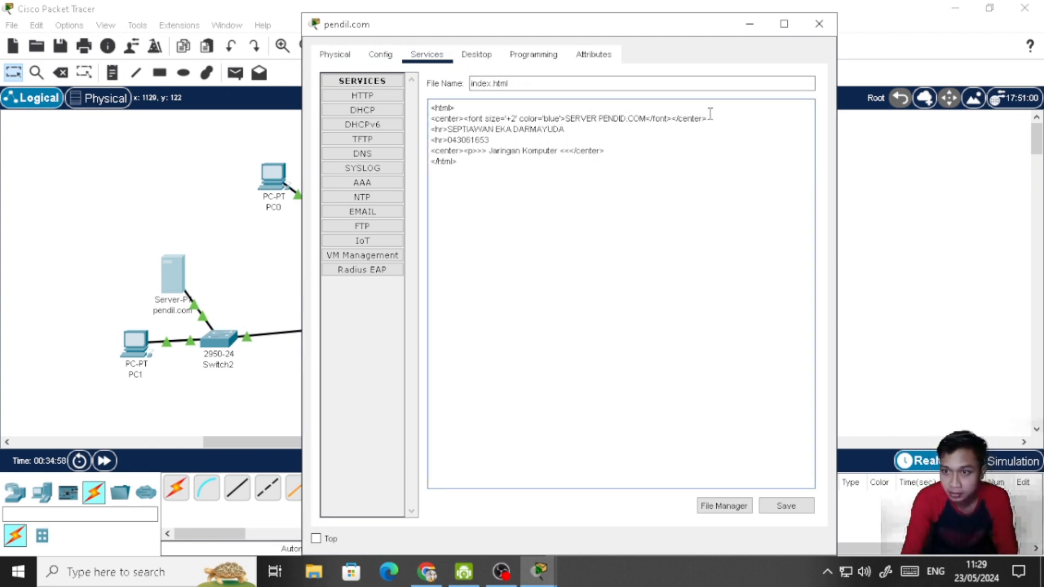
key("BackSpace")
type("L")
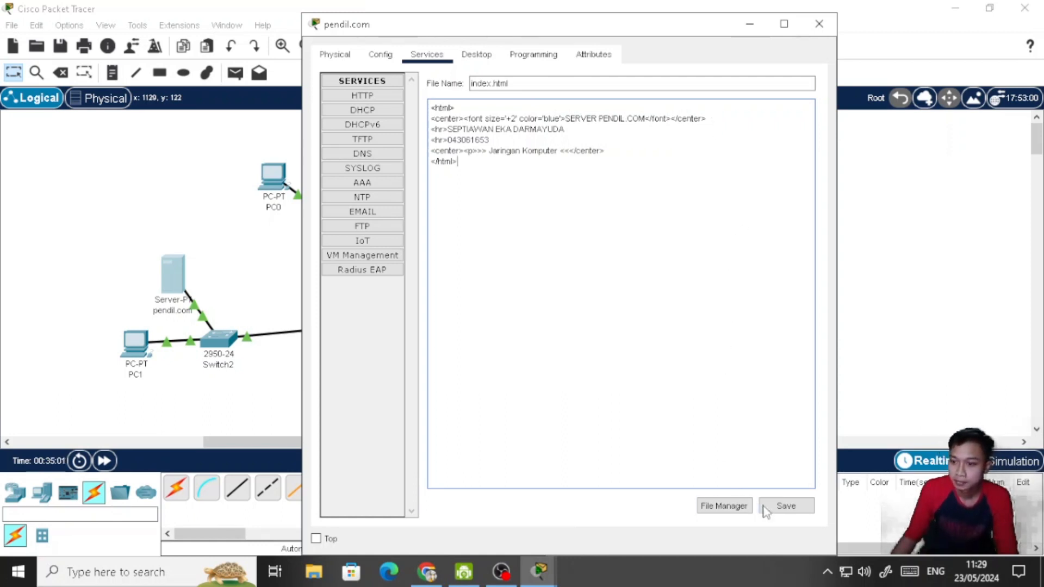
left_click(785, 508)
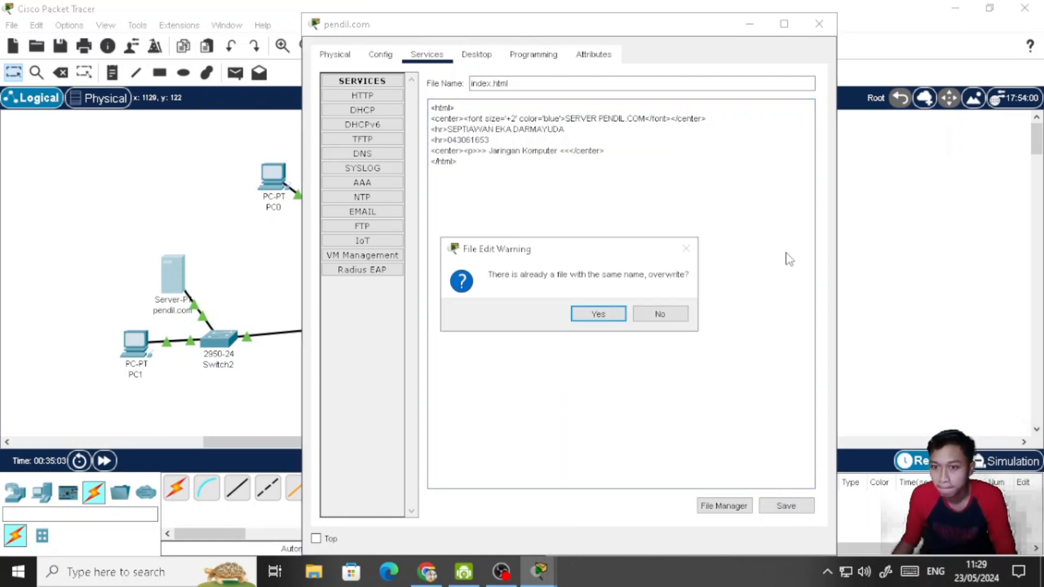
left_click(599, 315)
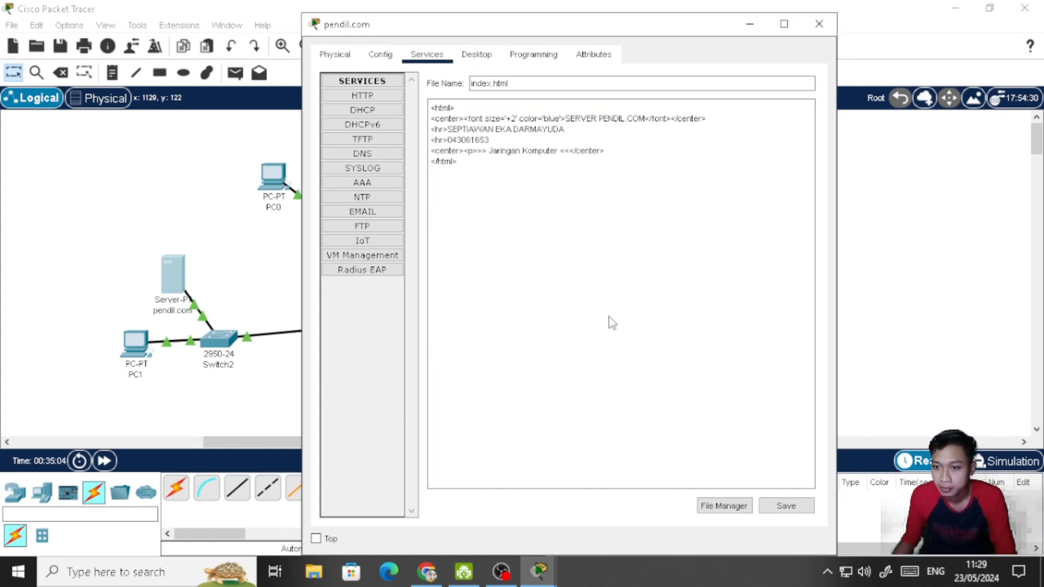
left_click(819, 24)
- Restore the PC0 window and load pendil.com in its web browser
mouse_move(541, 571)
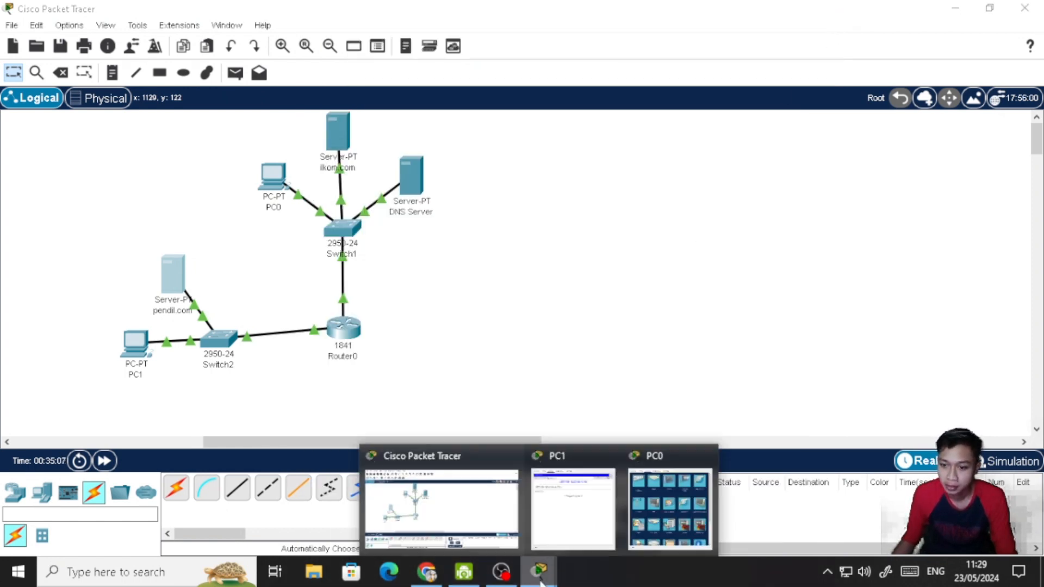
left_click(616, 464)
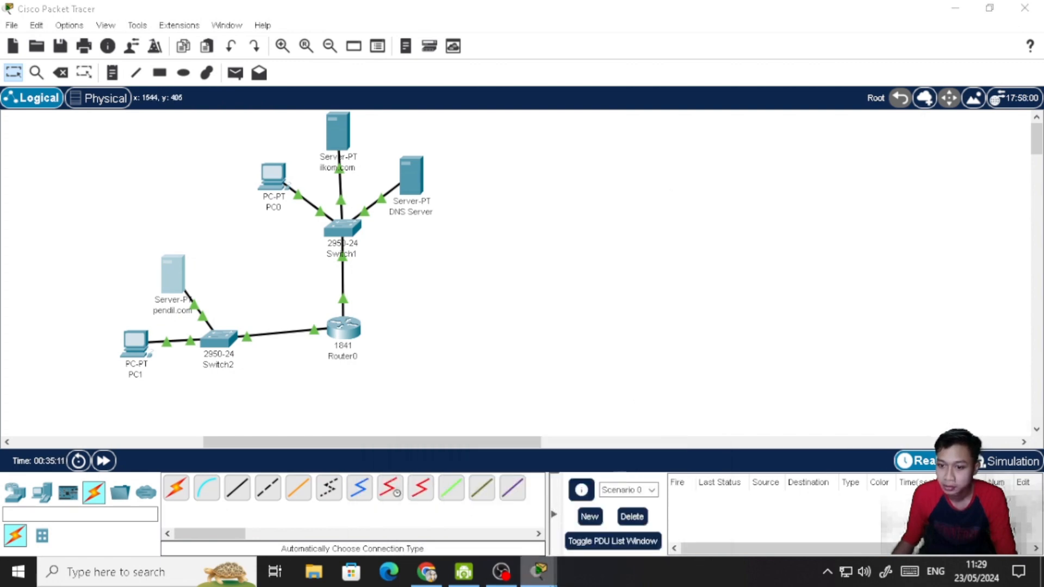
mouse_move(539, 571)
left_click(625, 503)
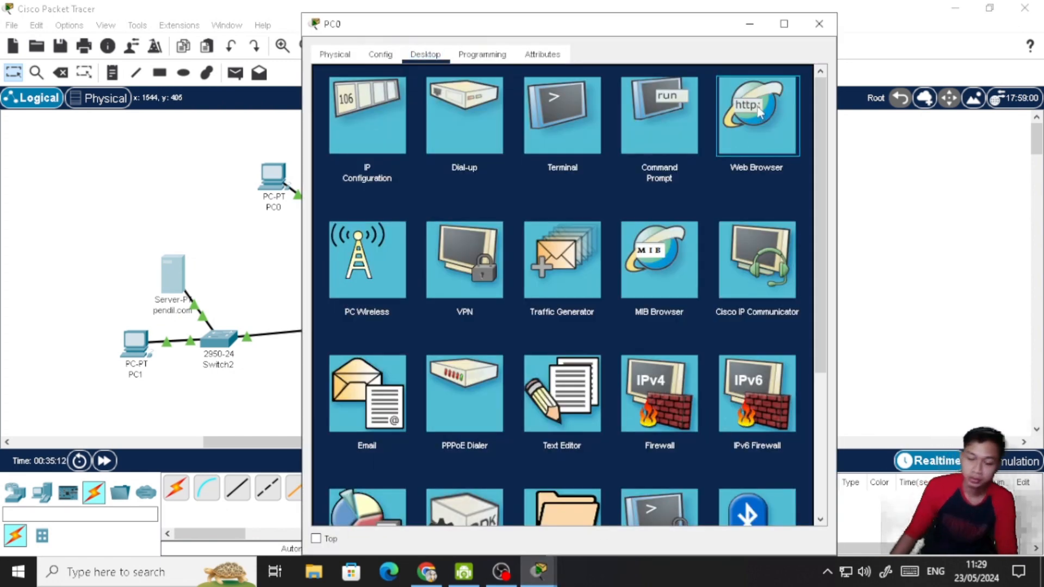
left_click(717, 141)
left_click(547, 99)
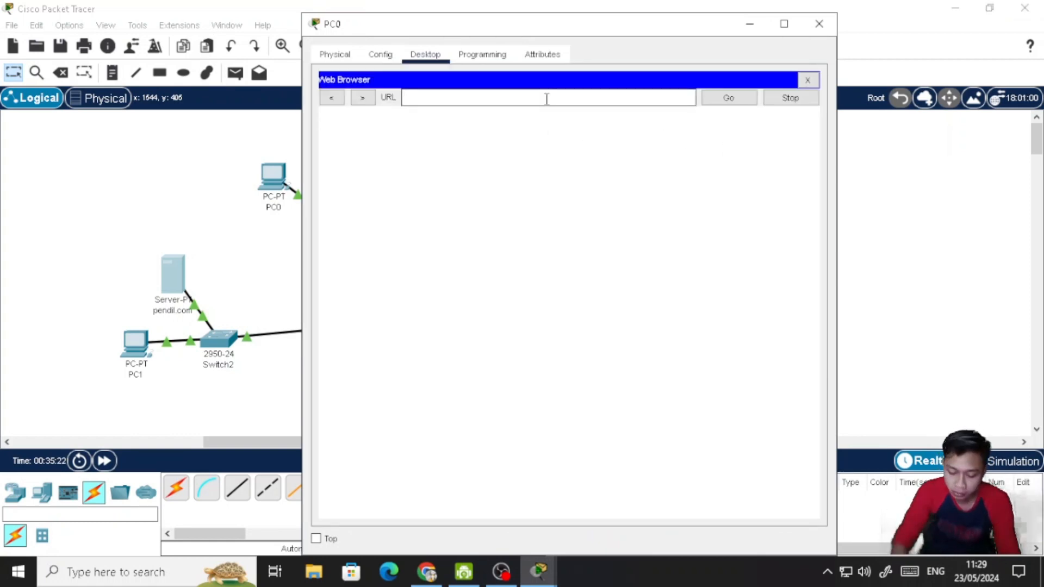
type("pendil.com")
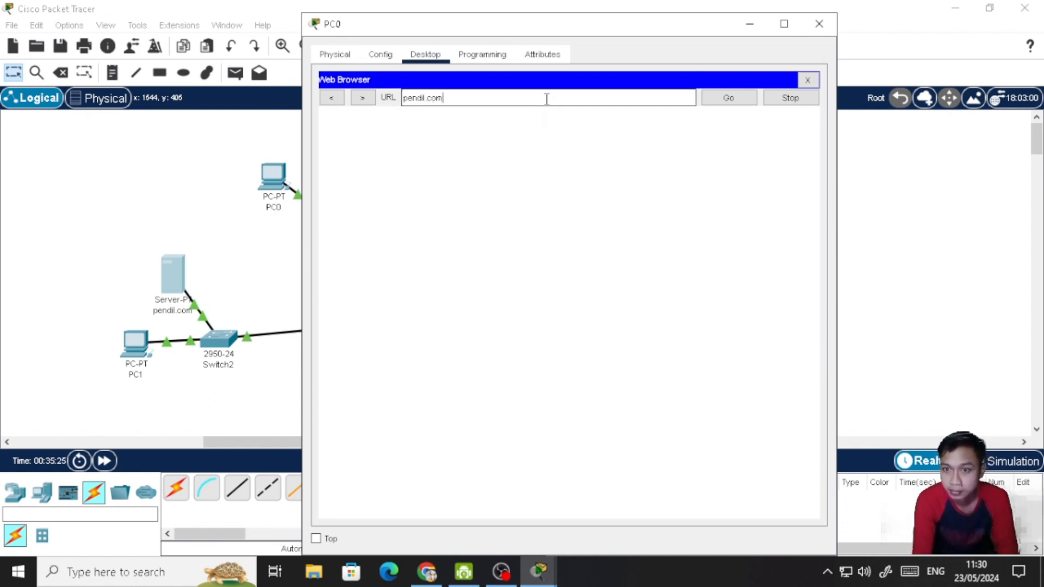
key("Return")
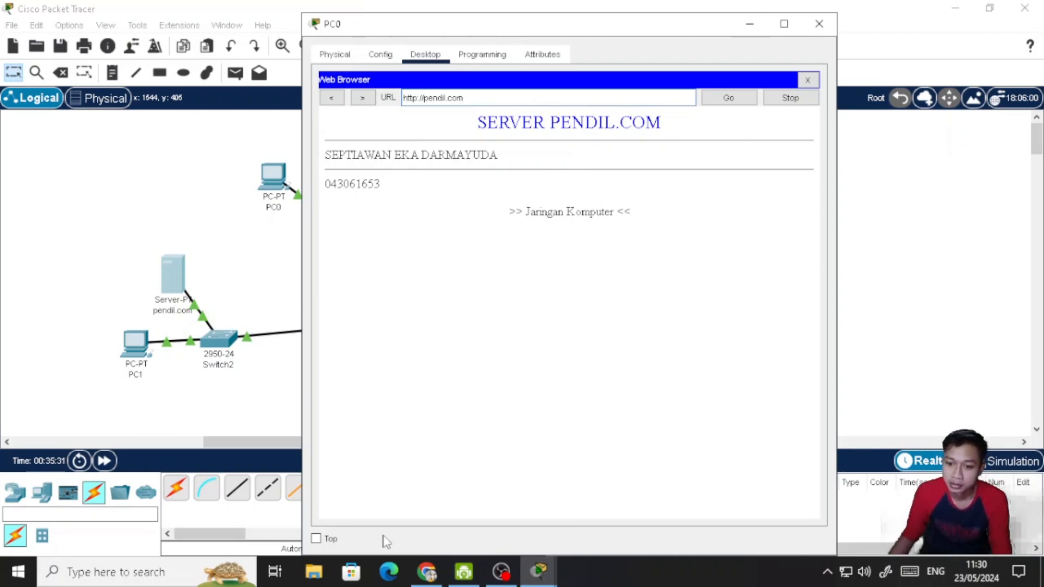
- Switch to Chrome to recheck the domain required by instruction 4, and close the PC0 window
left_click(427, 571)
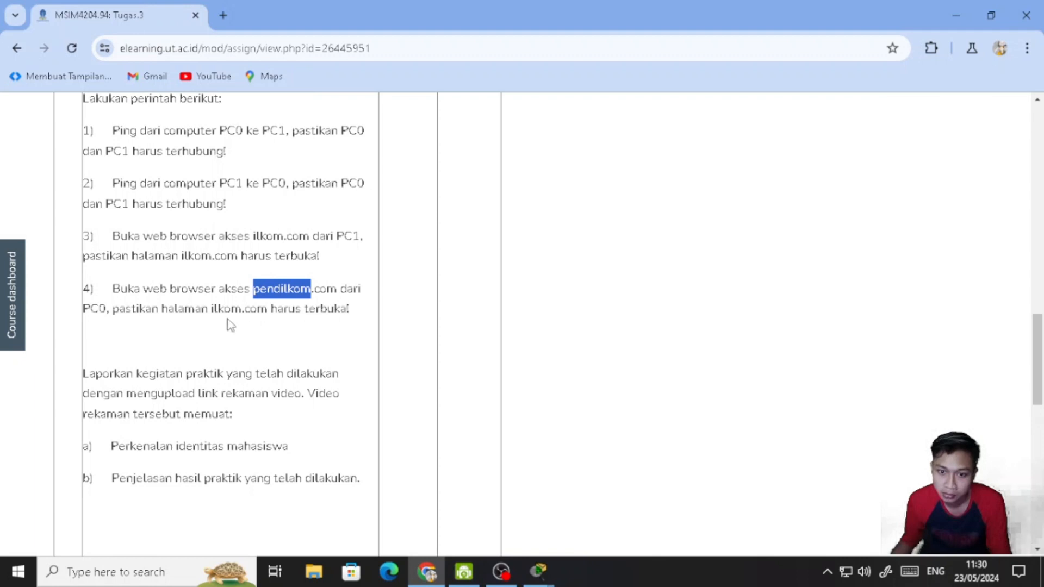
left_click(539, 571)
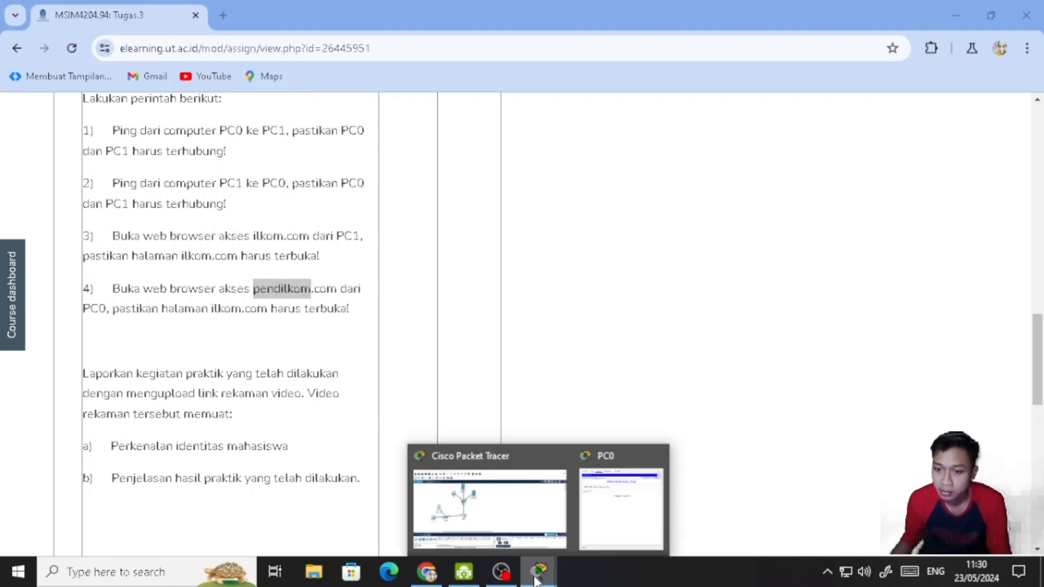
left_click(657, 455)
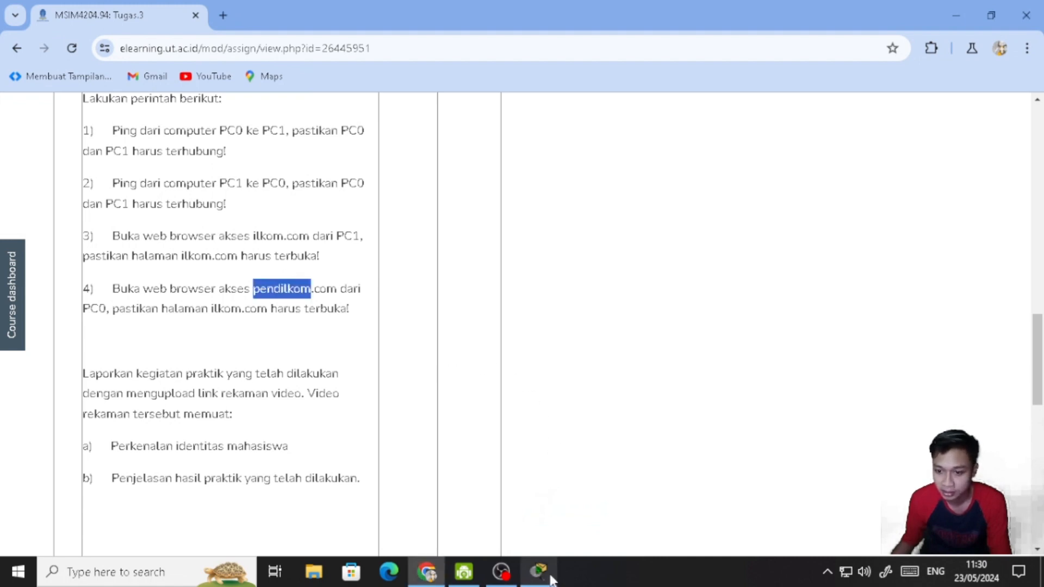
- Return to the Cisco Packet Tracer workspace and change the pendil.com server's label to pendikoml.com
left_click(538, 571)
left_click(171, 311)
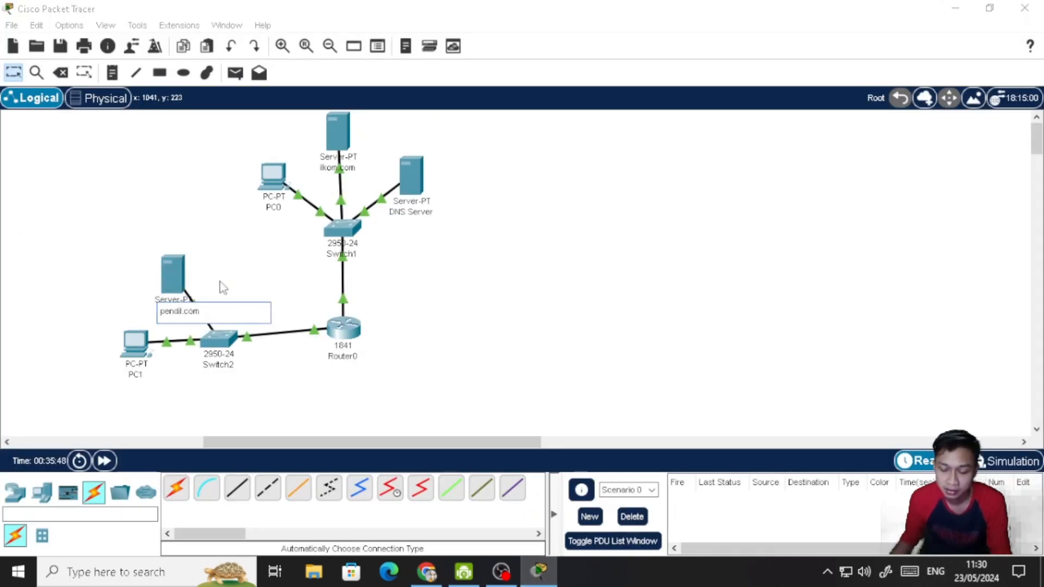
key("BackSpace")
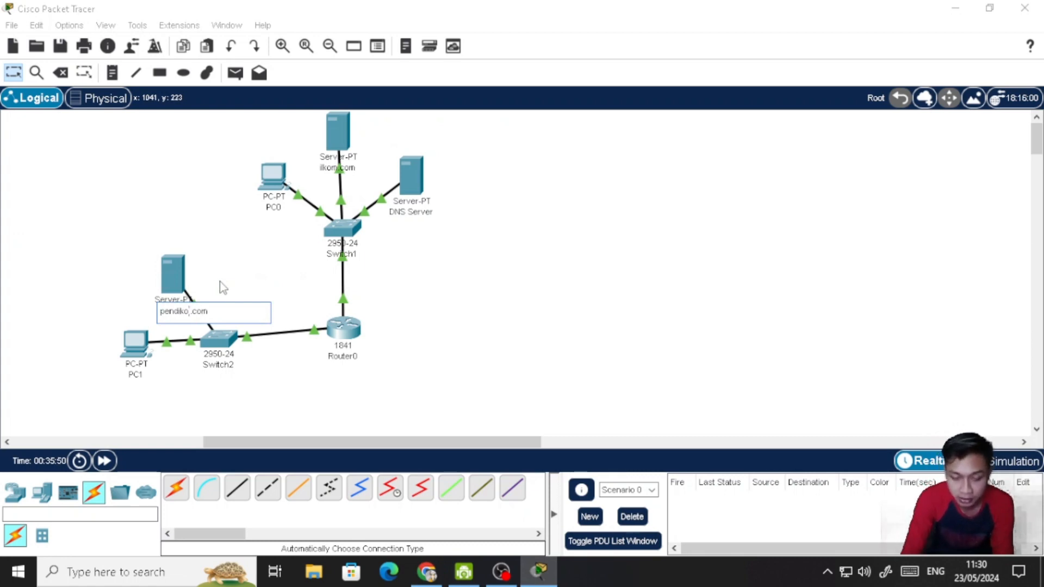
type("kom")
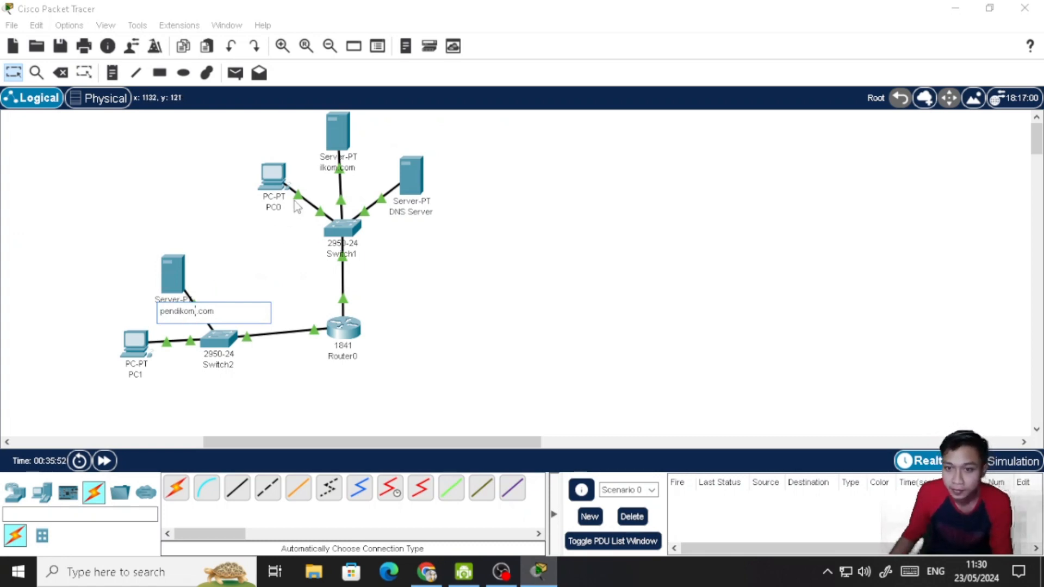
- Rename the pendil.com A record in the DNS Server's DNS service to pendilkom.com, save it, and close the server's window
left_click(411, 179)
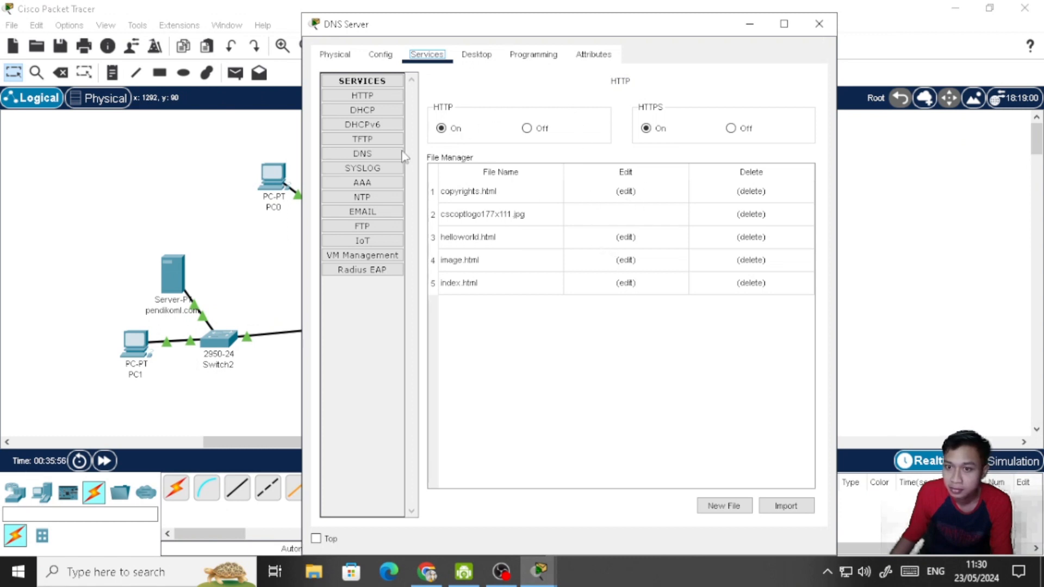
left_click(363, 154)
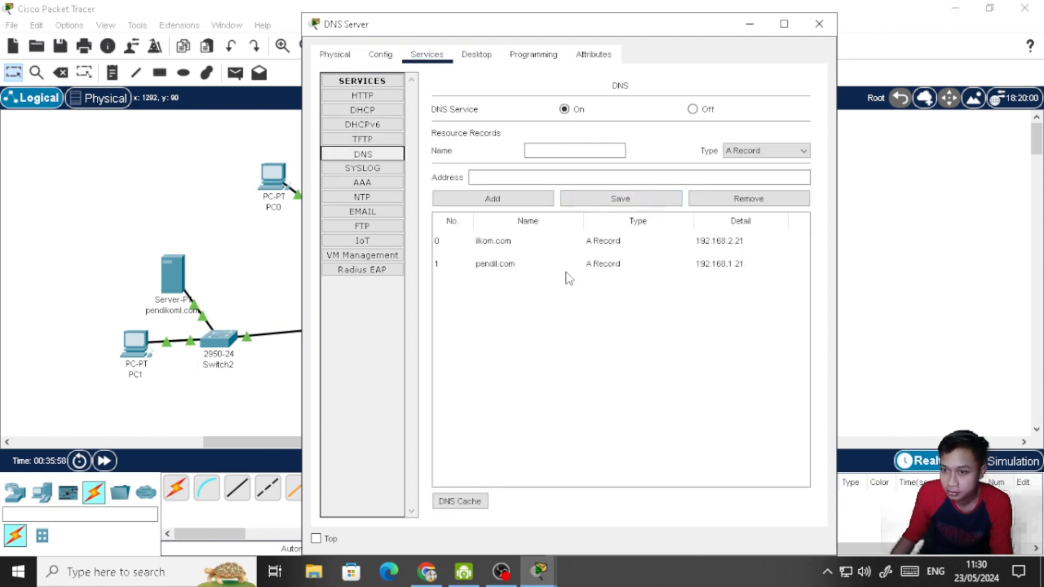
left_click(488, 268)
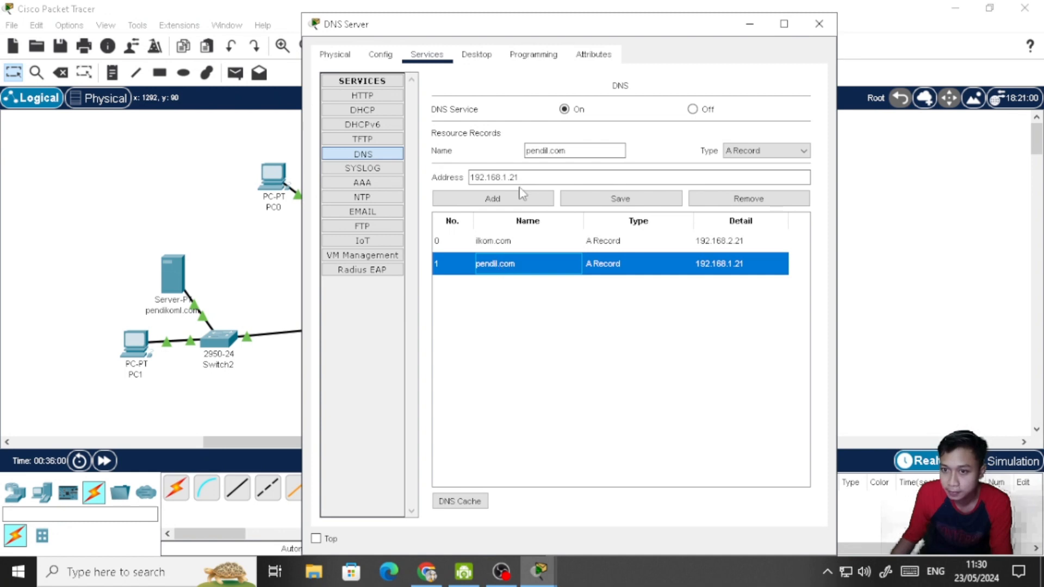
left_click(548, 151)
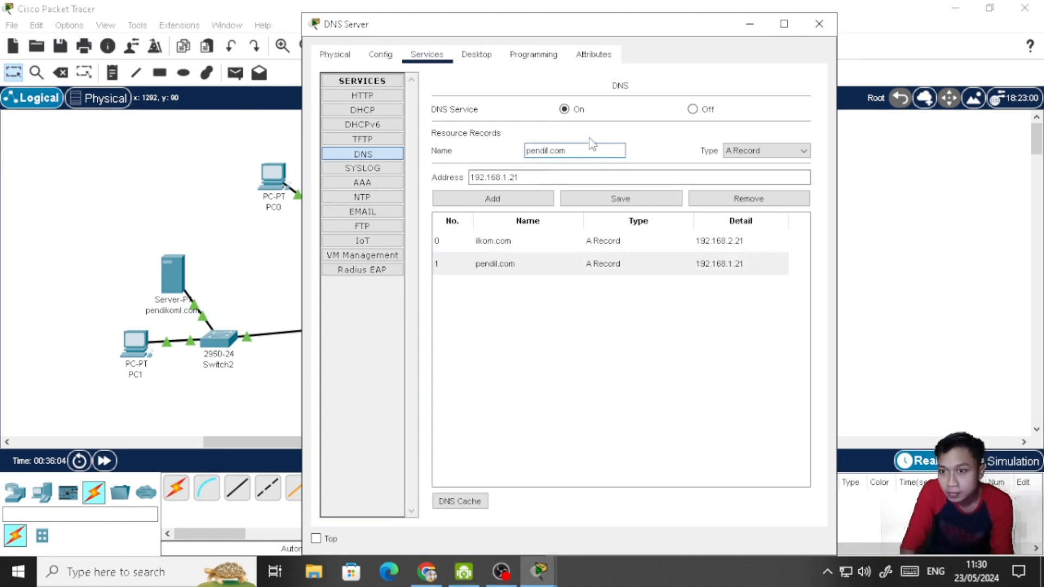
type("kom")
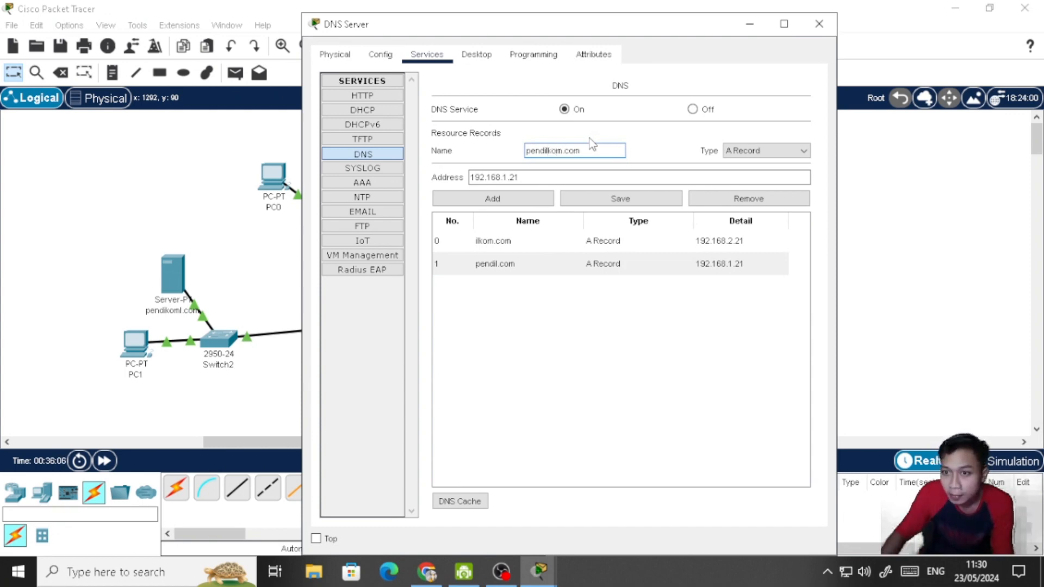
left_click(621, 199)
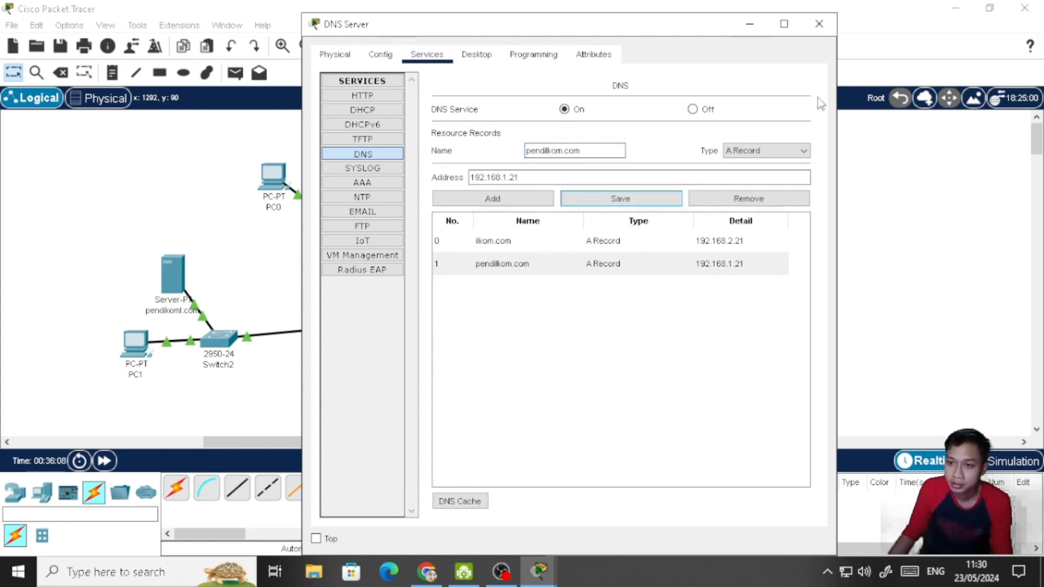
left_click(819, 24)
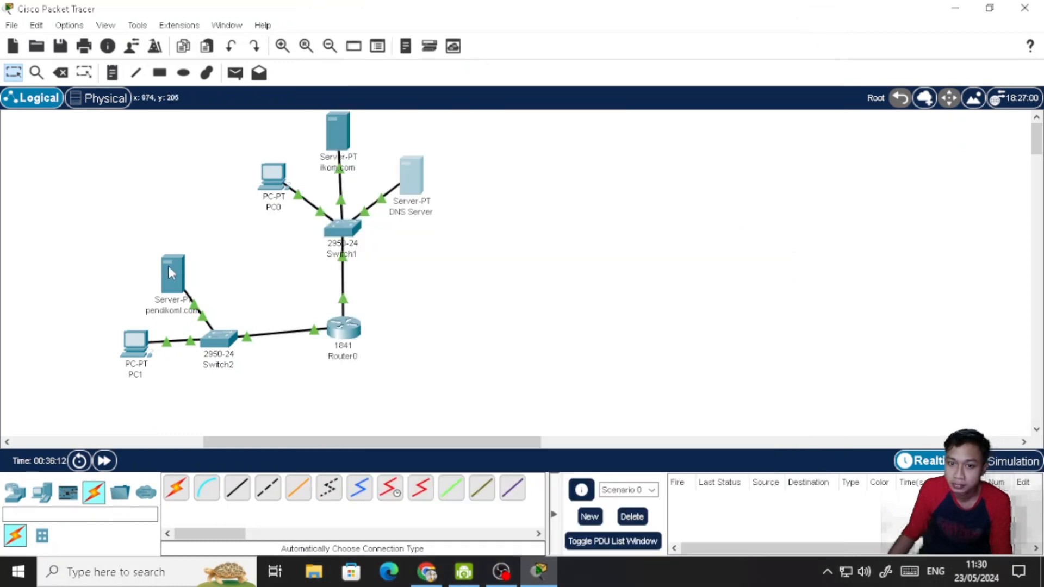
- Correct the workspace label of the server connected to Switch2 to pendilkom.com
left_click(181, 310)
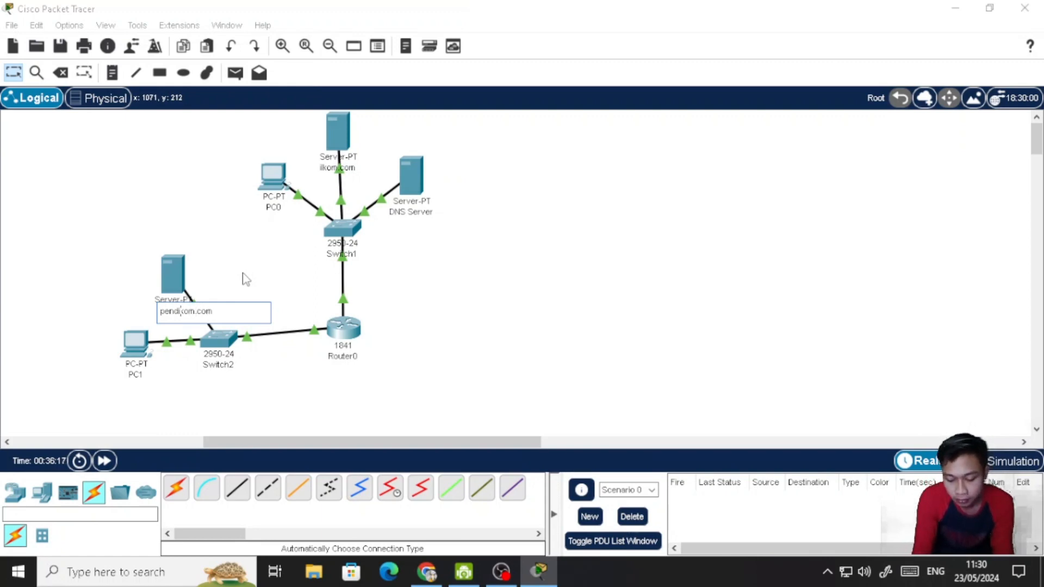
left_click(204, 282)
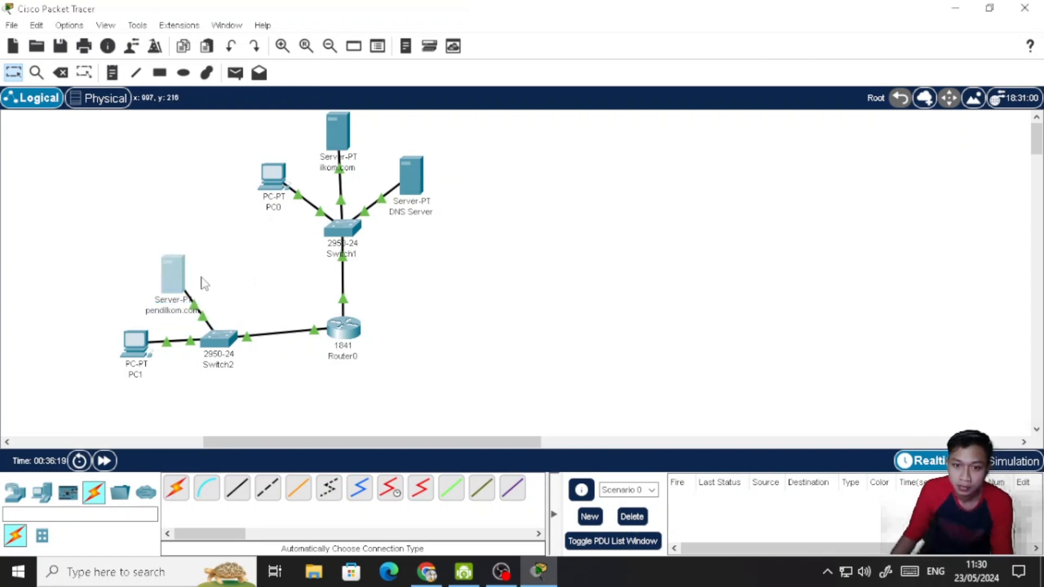
- Change the heading in the pendilkom.com server's index.html to SERVER PENDILKOM.COM, save it over the existing file, and close the server's window
left_click(174, 273)
left_click(634, 284)
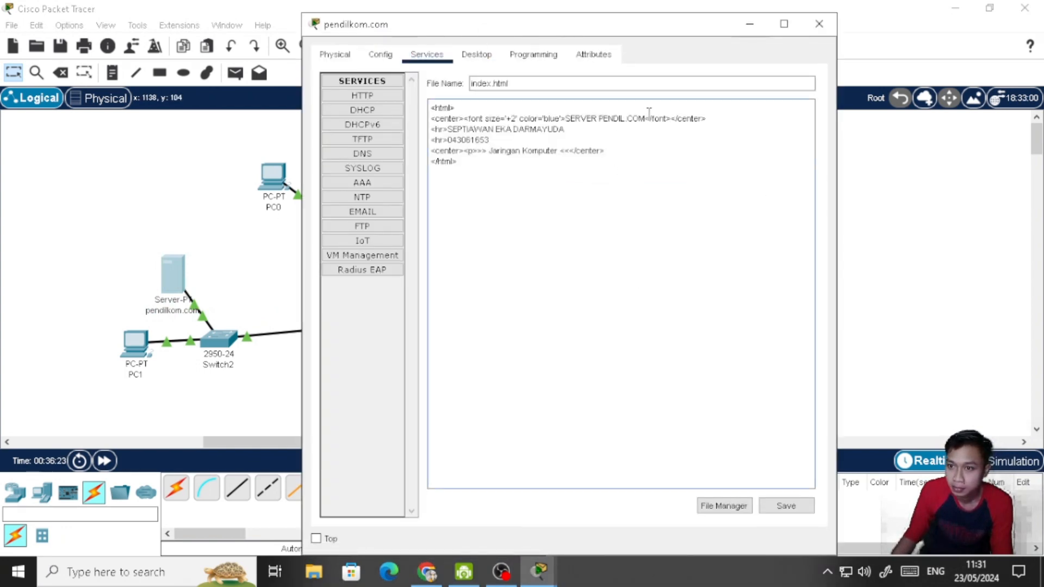
type("KOM")
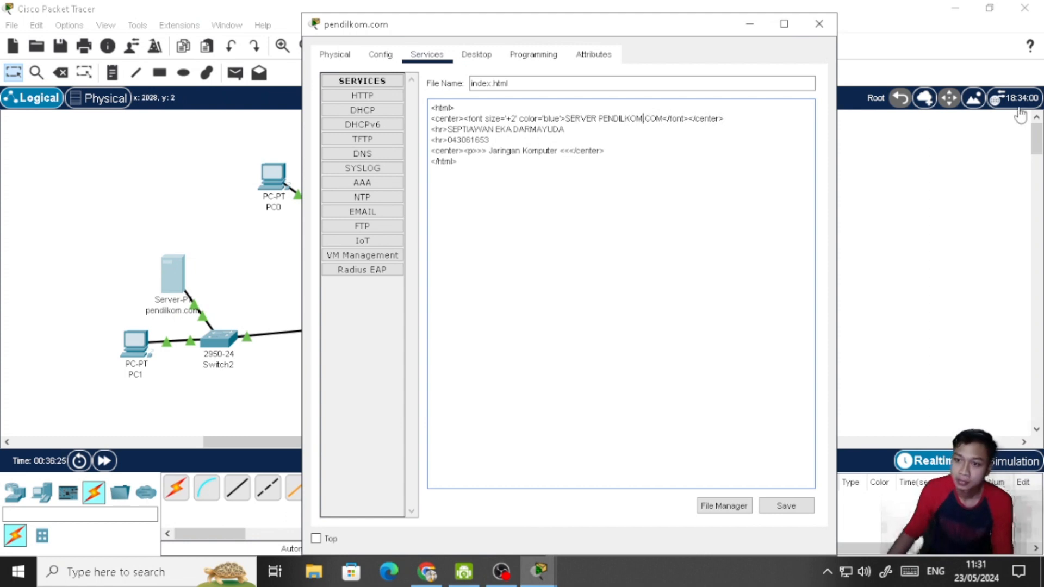
left_click(787, 505)
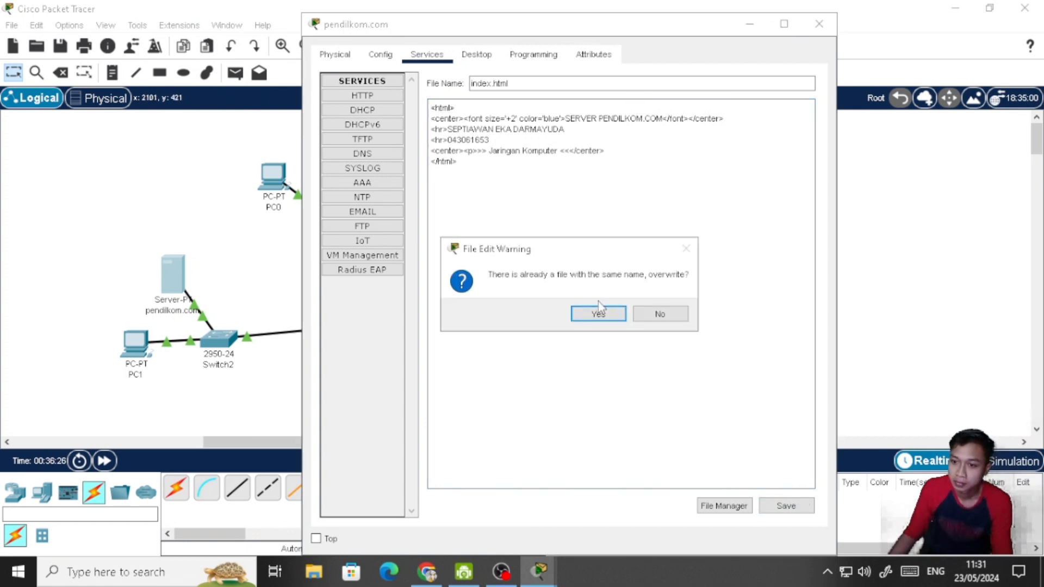
left_click(599, 314)
left_click(870, 223)
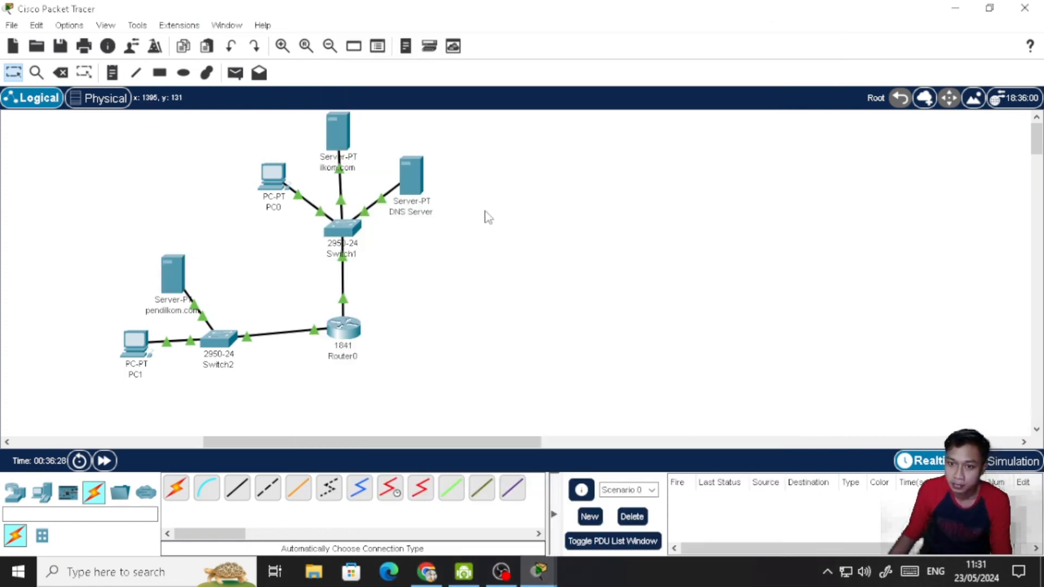
mouse_move(544, 576)
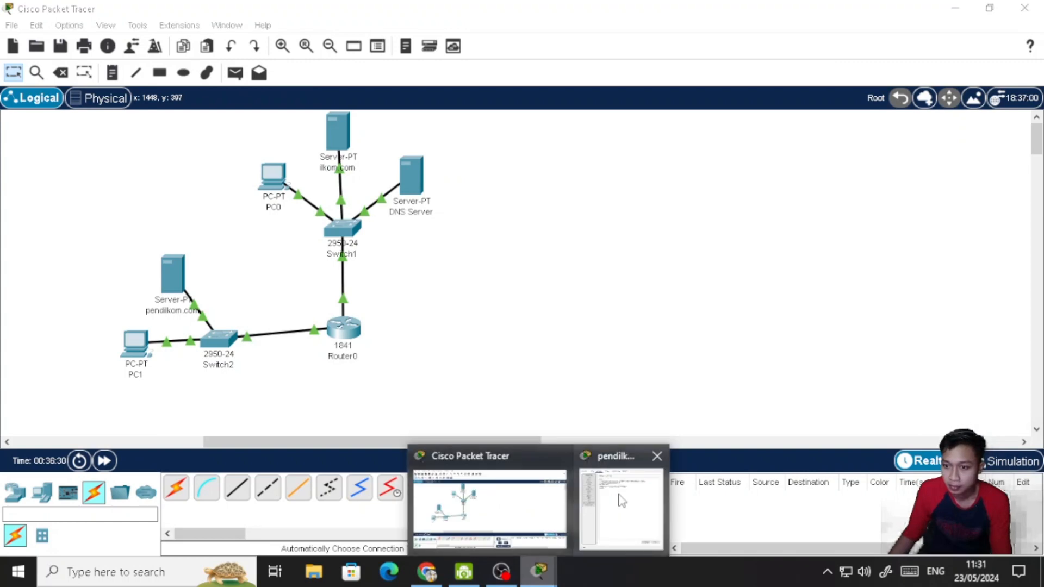
left_click(657, 457)
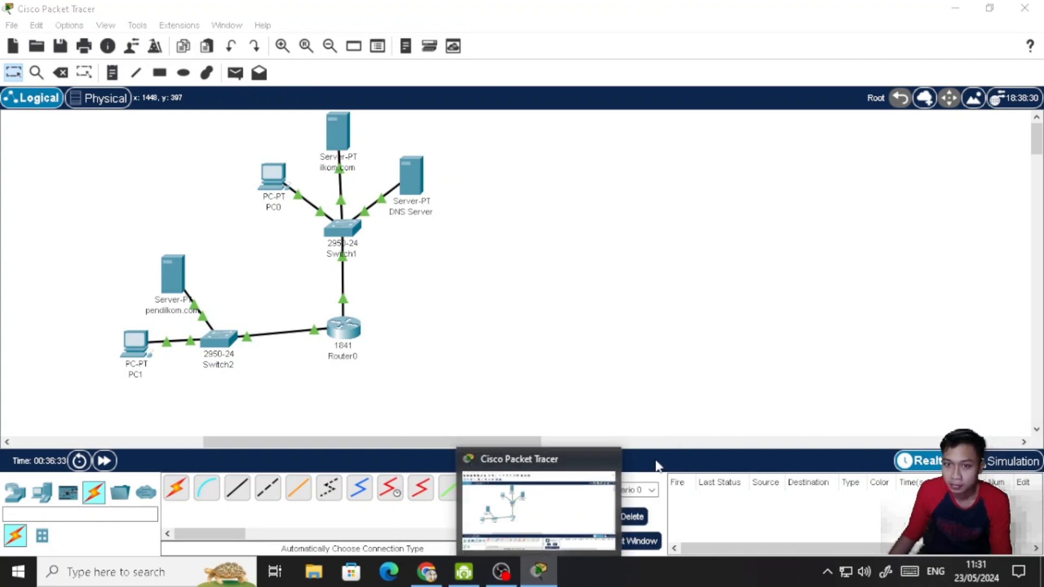
- Load pendilkom.com in PC0's Web Browser to test access to the server's page
left_click(270, 173)
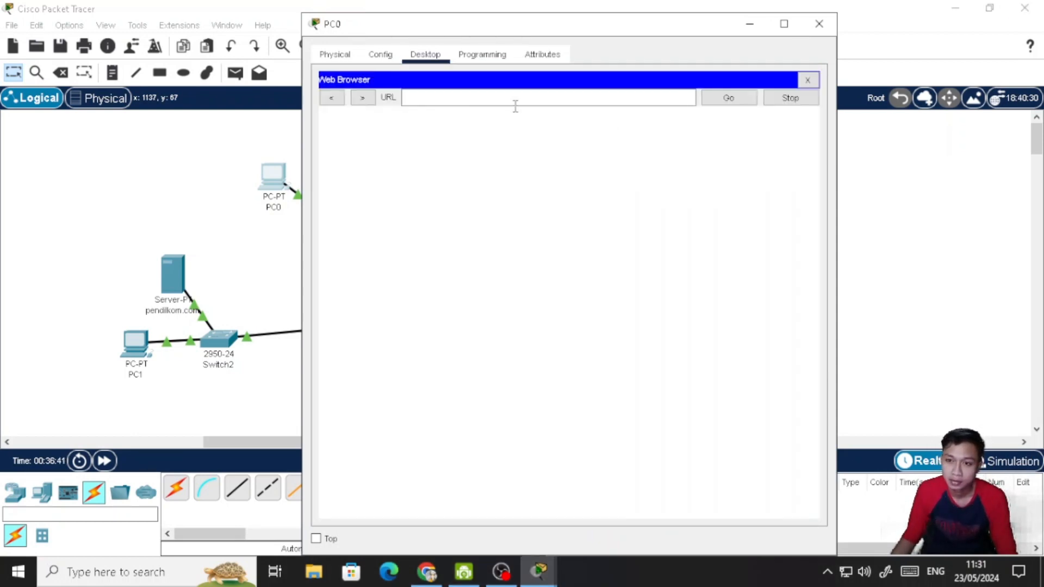
left_click(516, 105)
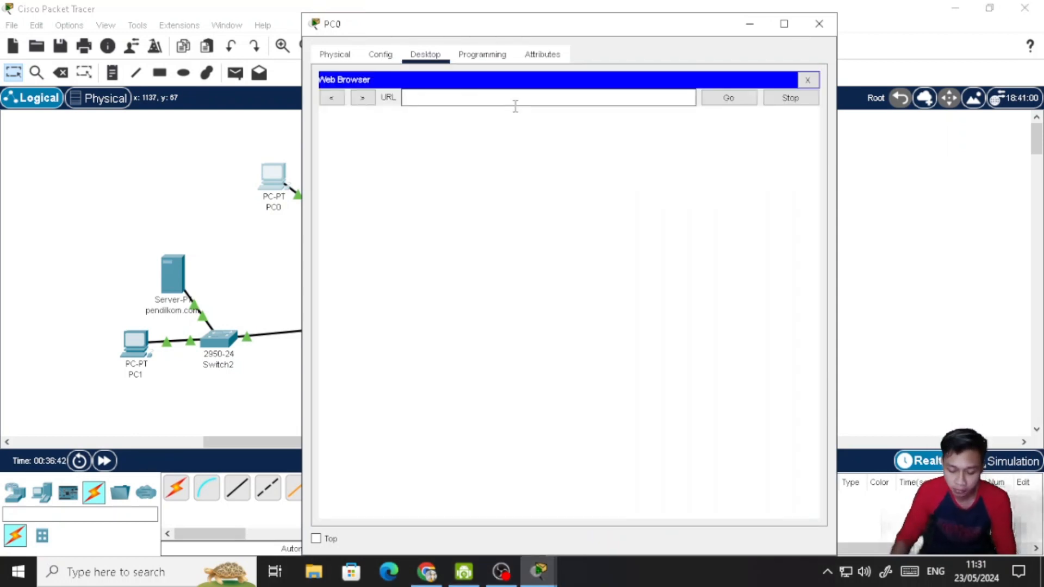
type("pendi")
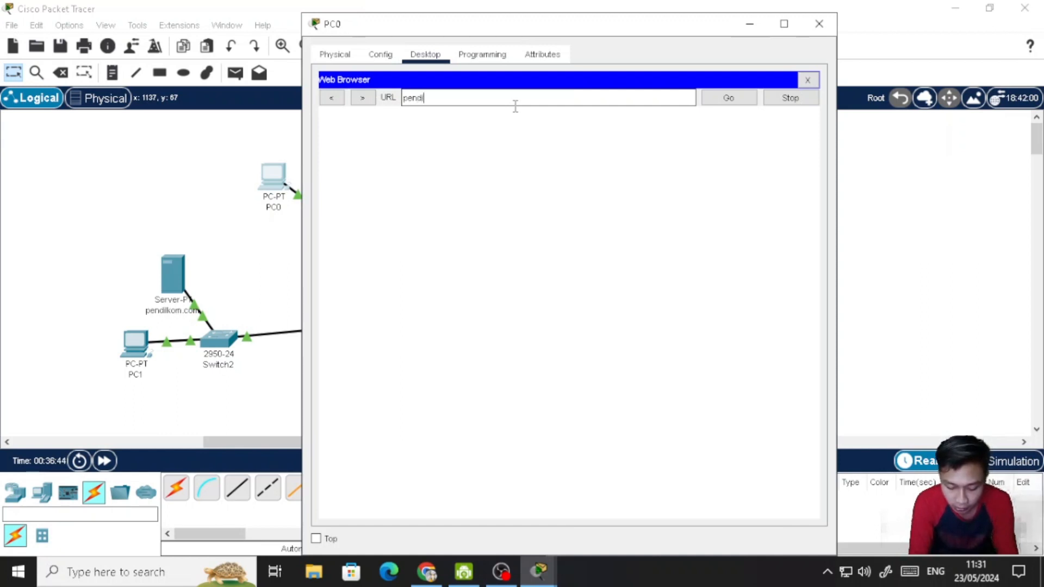
type("lkom.com")
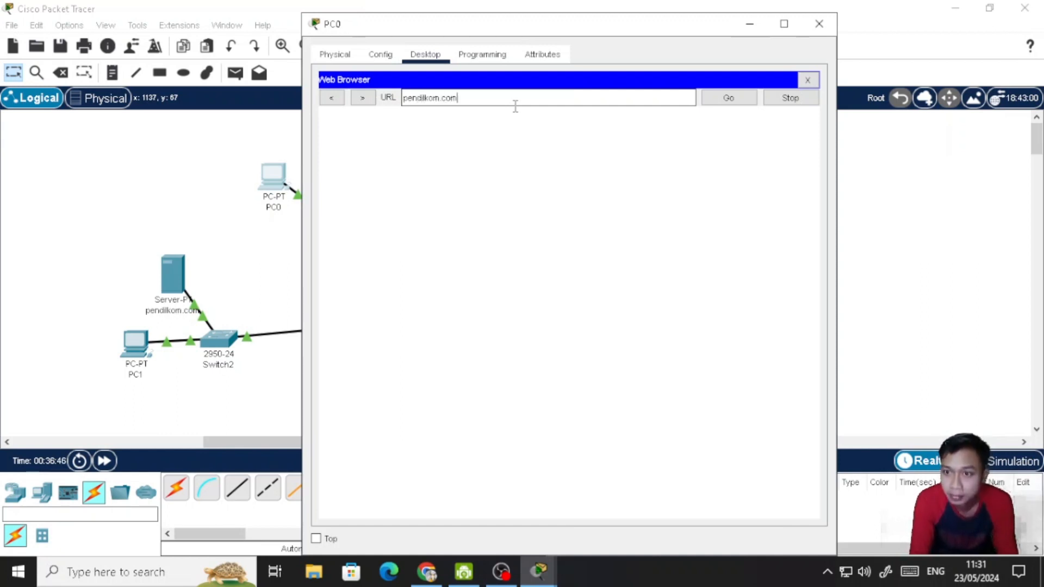
key("Return")
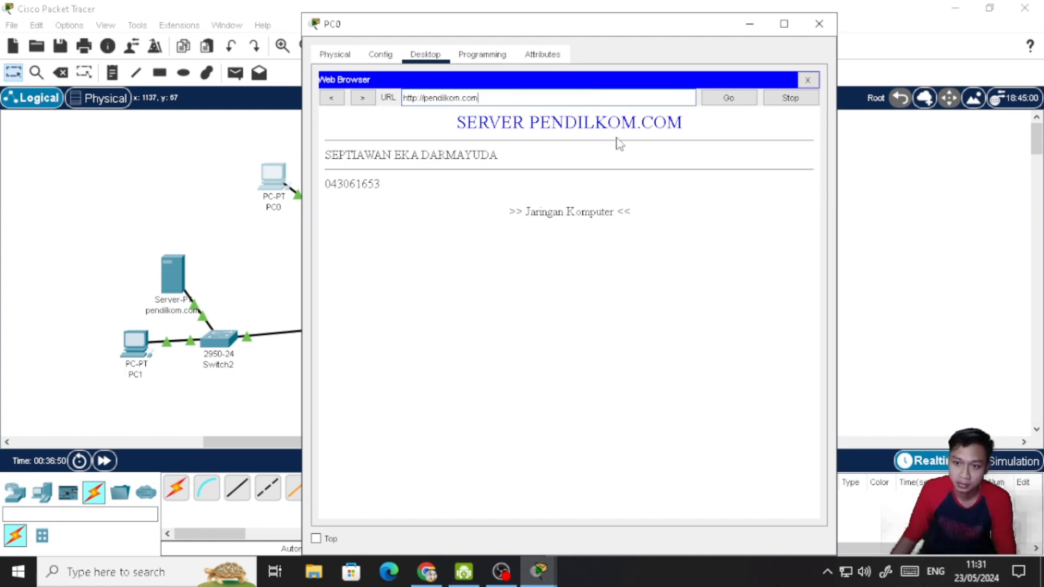
- Switch to Chrome and highlight the page name ilkom.com that instruction 4 requires to open from PC0
mouse_move(499, 572)
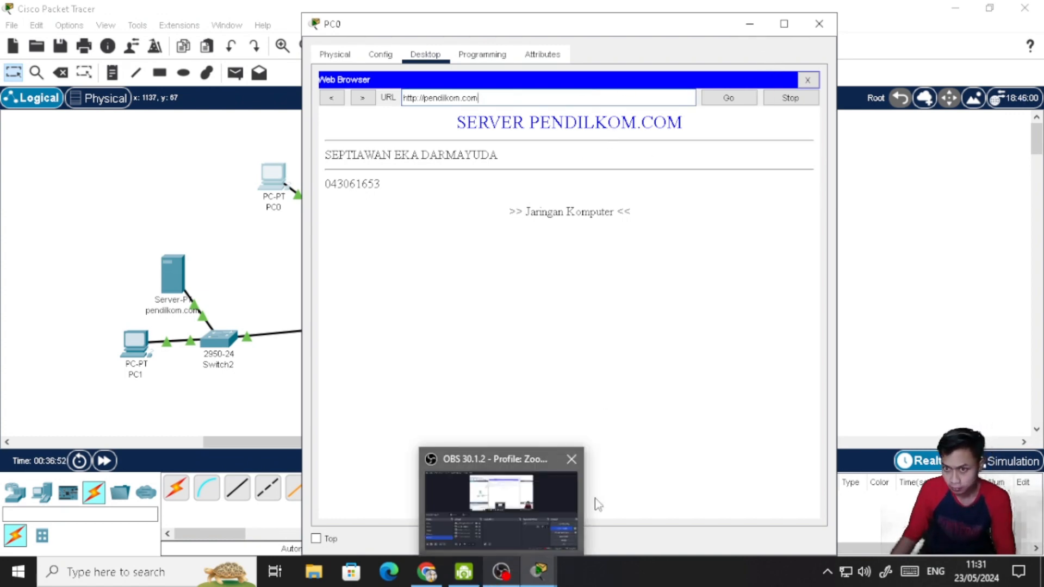
left_click(427, 572)
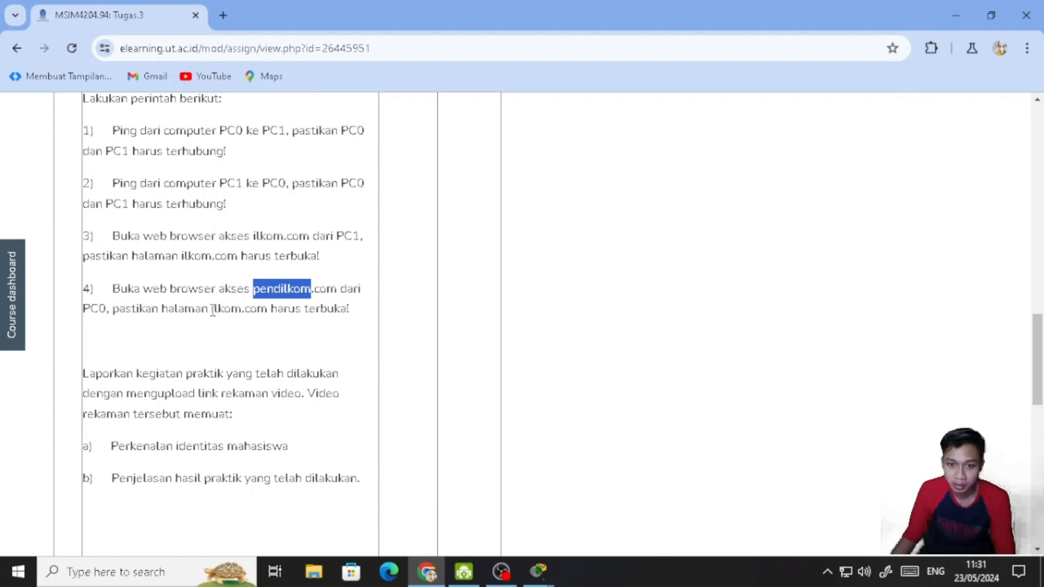
left_click_drag(213, 311, 270, 314)
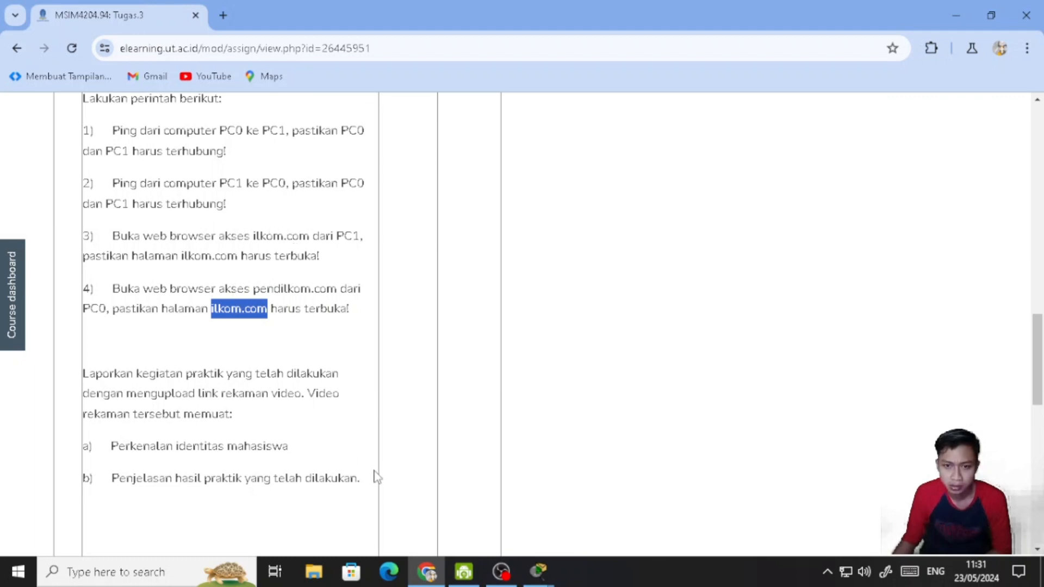
- Return to Cisco Packet Tracer, close the PC0 window, and bring the network workspace forward
mouse_move(534, 578)
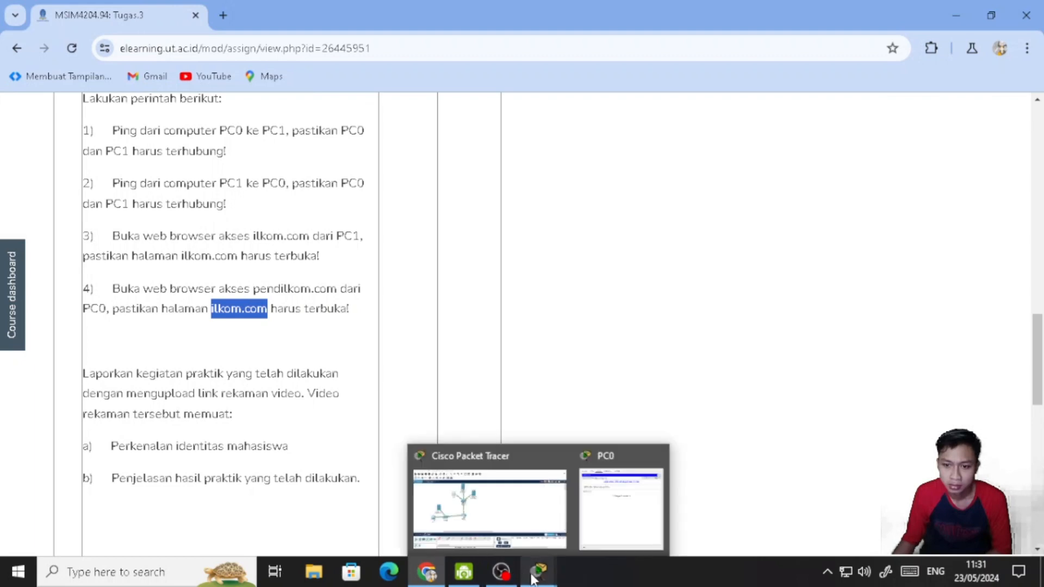
left_click(620, 509)
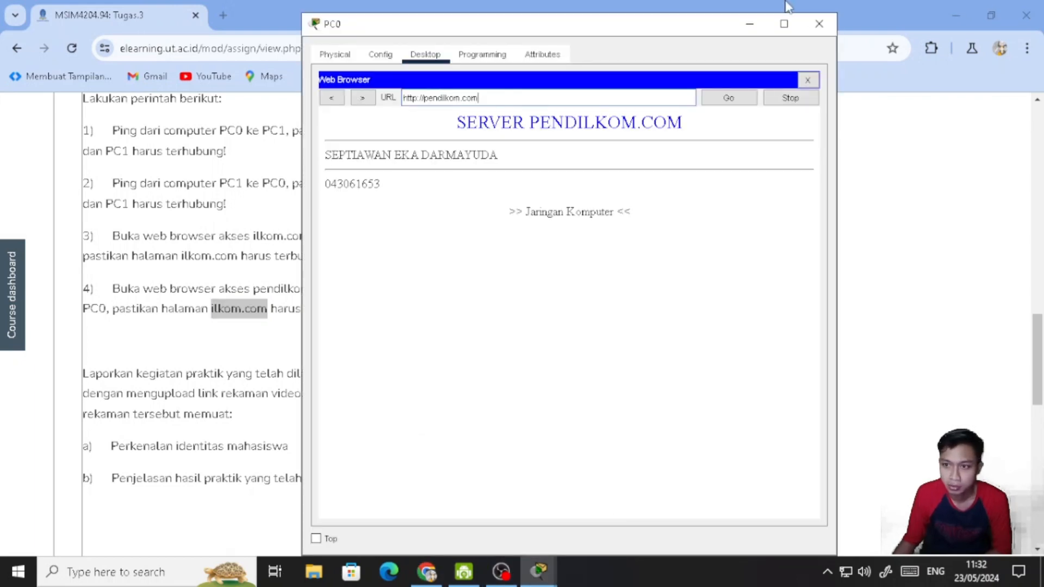
left_click(816, 23)
left_click(541, 571)
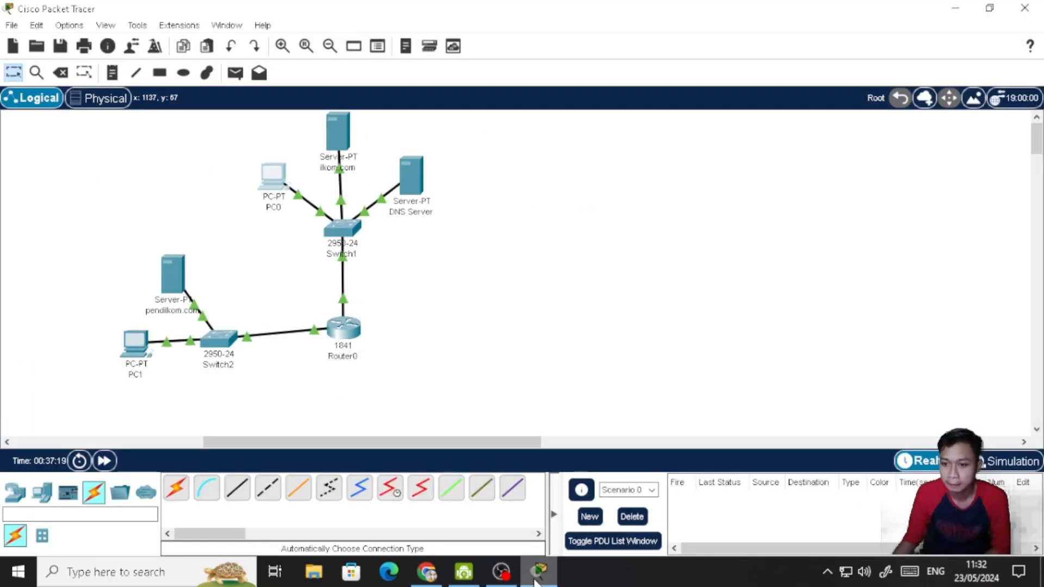
- Set the pendilkom.com A record's address to 192.168.2.21 in the DNS Server's DNS service, save it, and close the server's window
left_click(411, 188)
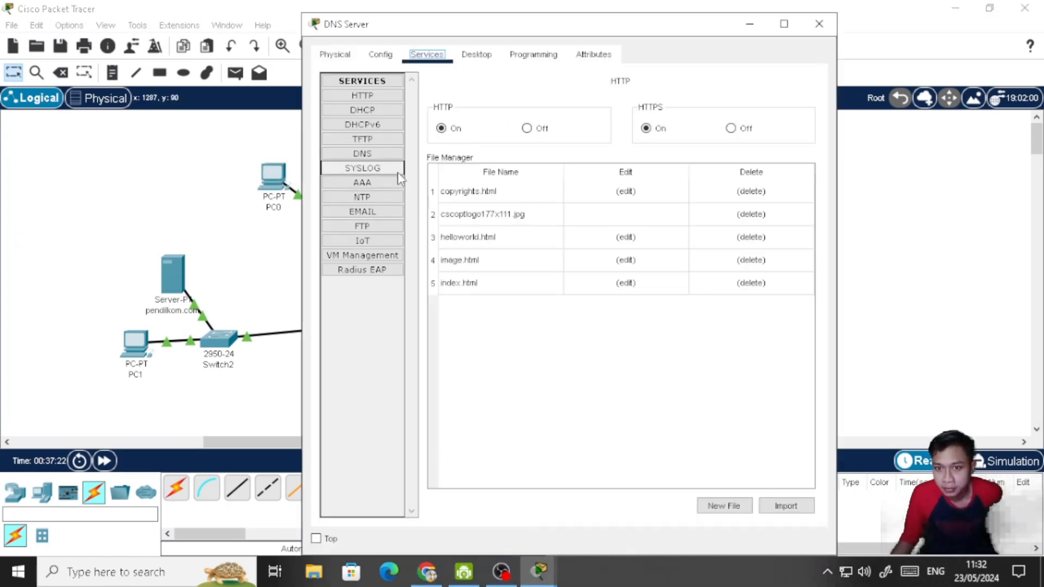
left_click(387, 155)
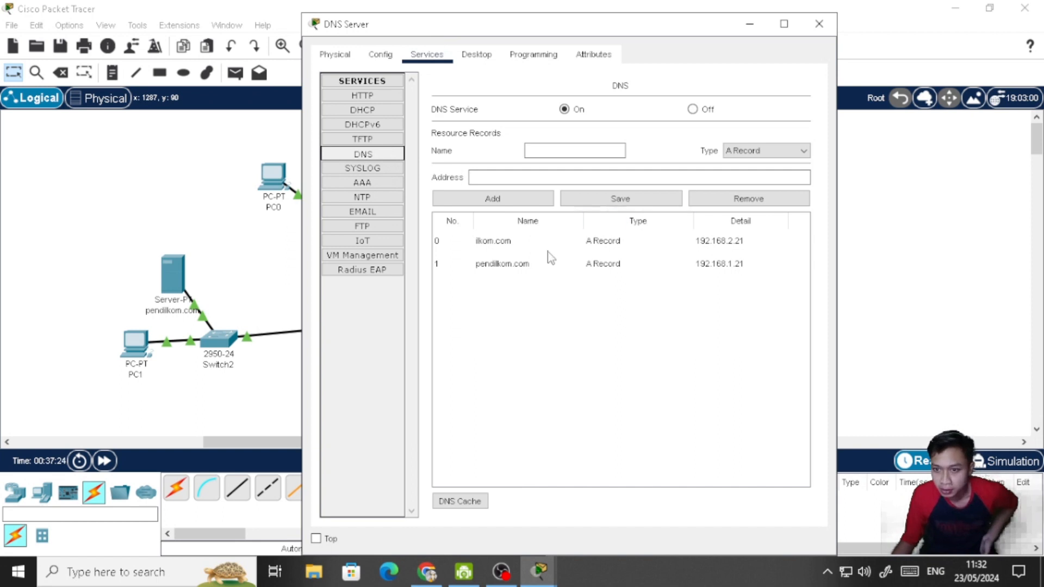
left_click(530, 266)
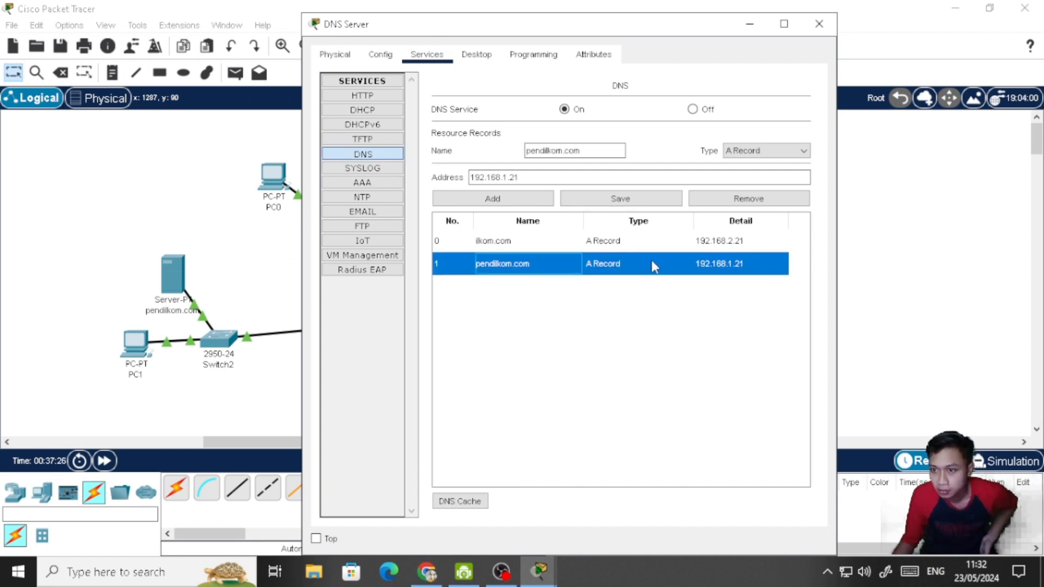
left_click(508, 177)
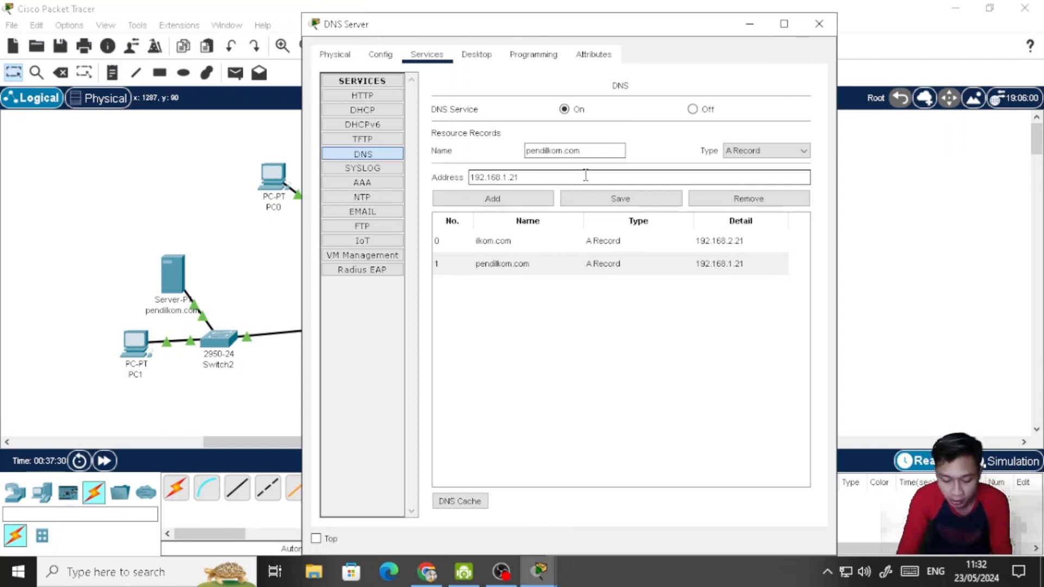
key("BackSpace")
type("2")
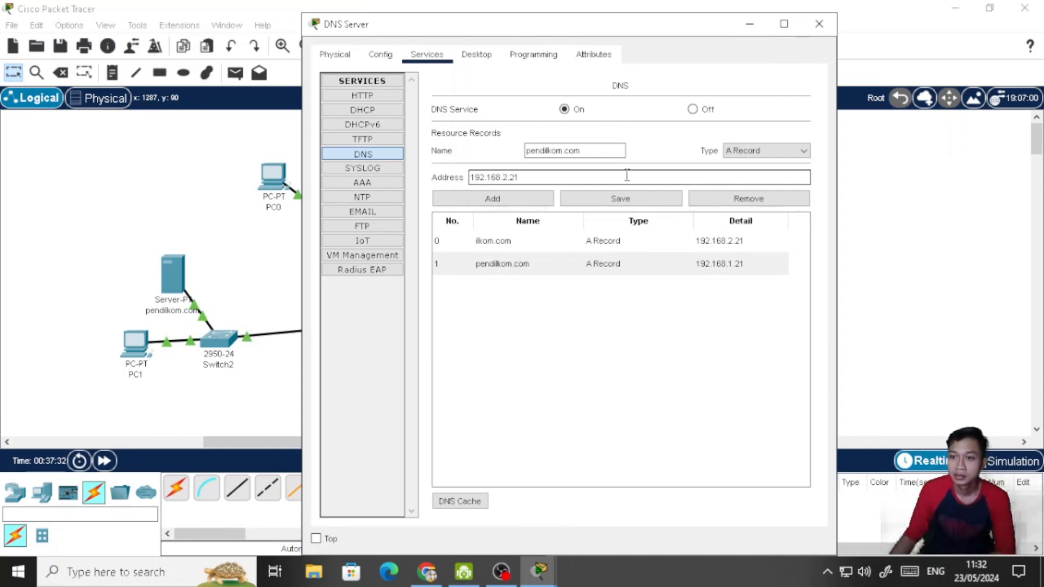
left_click(639, 199)
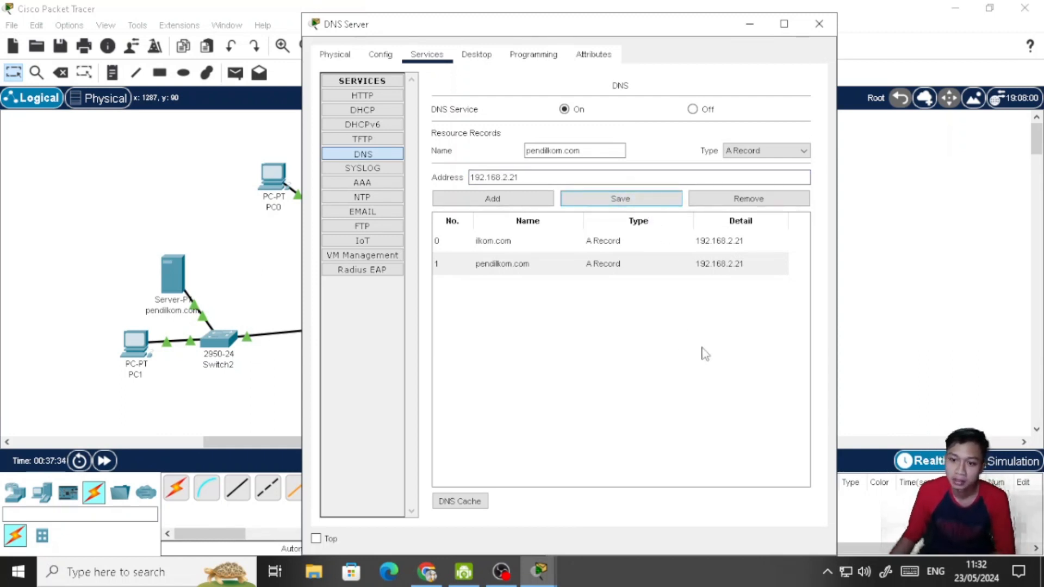
left_click(819, 24)
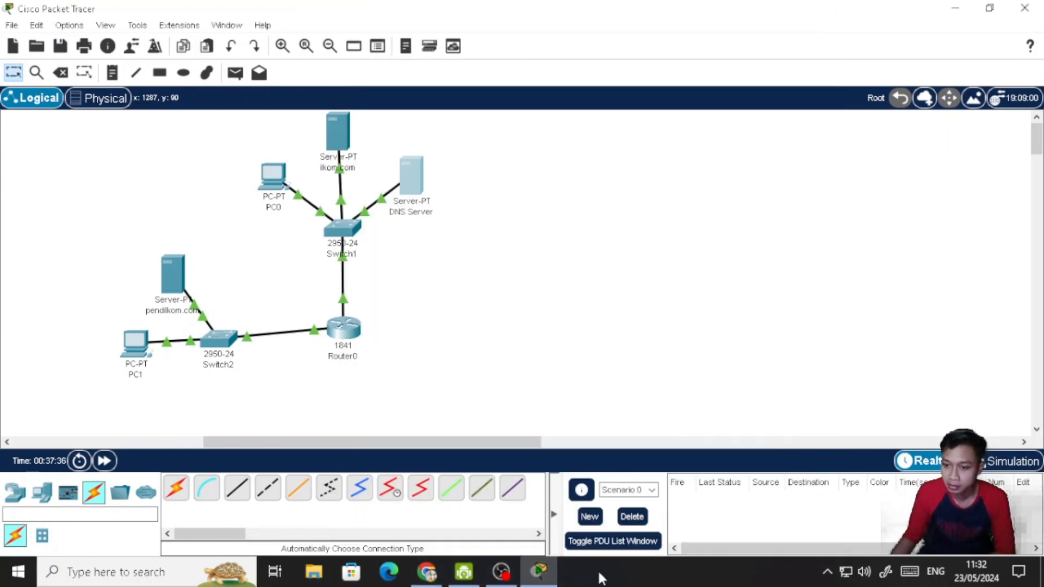
- Load pendilkom.com in PC0's Web Browser and highlight the domain name in the page heading
left_click(277, 183)
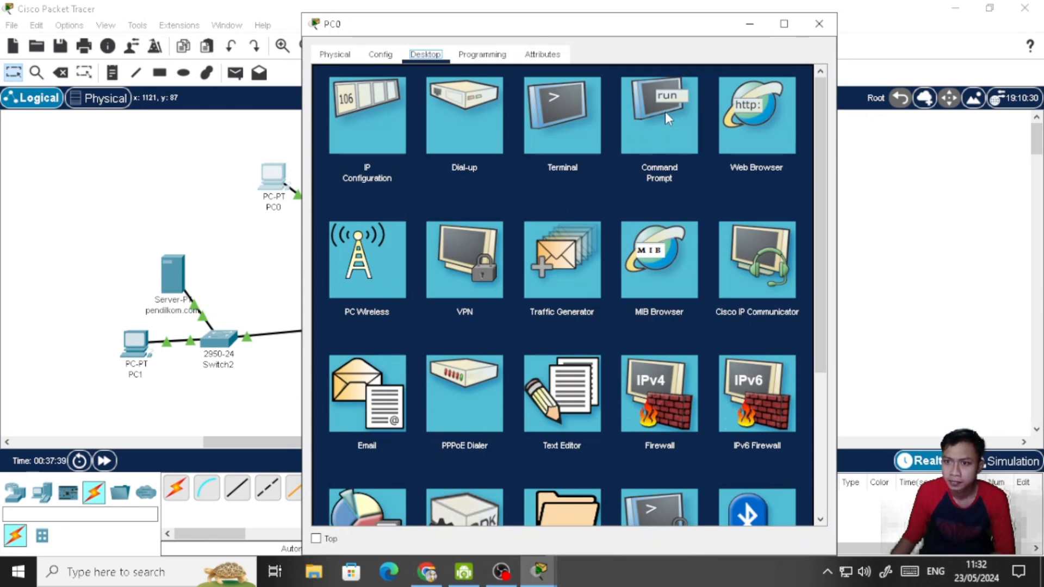
left_click(767, 120)
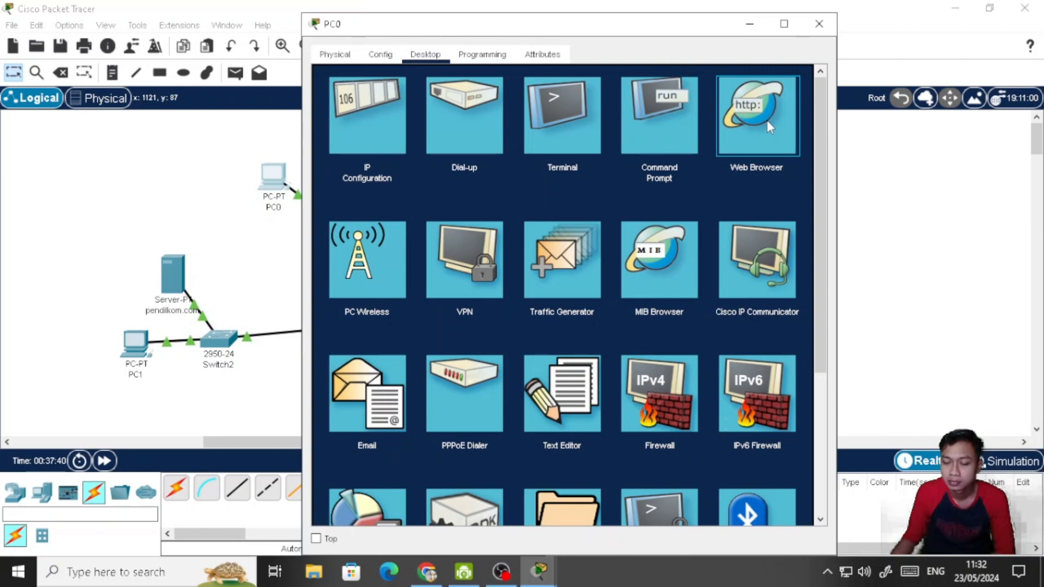
left_click(767, 123)
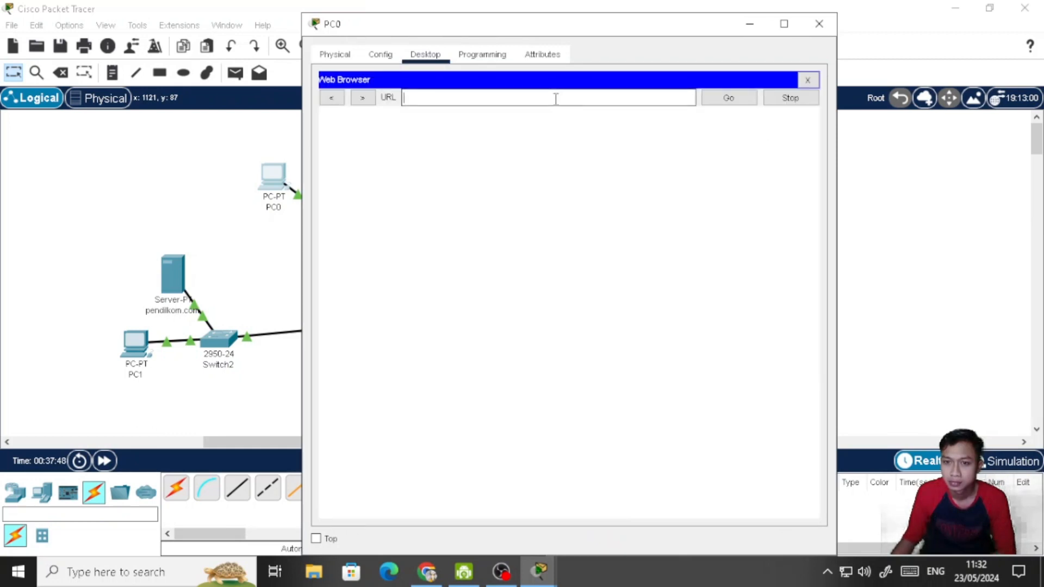
type("pendil")
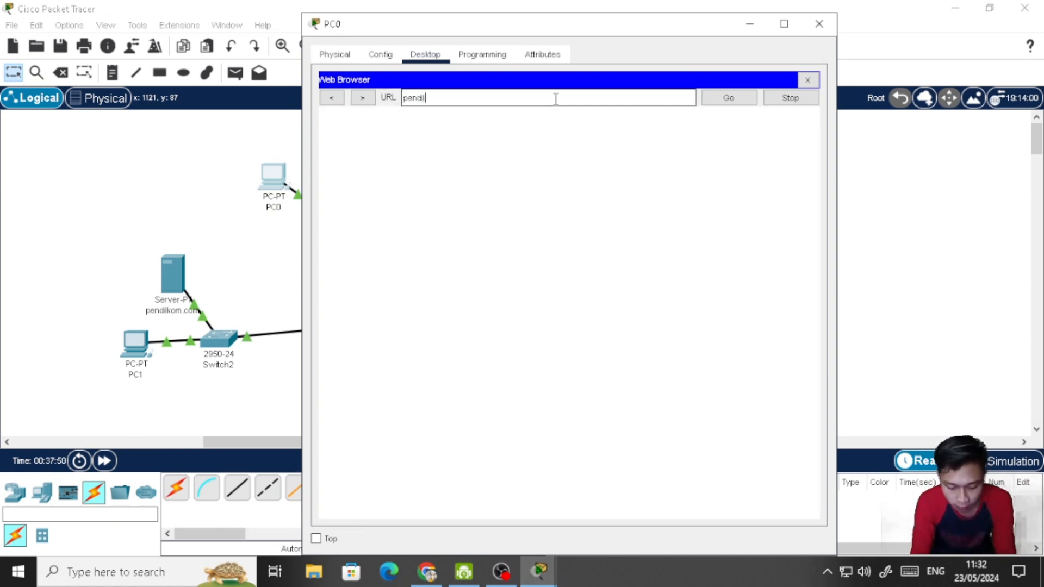
type("kom.com")
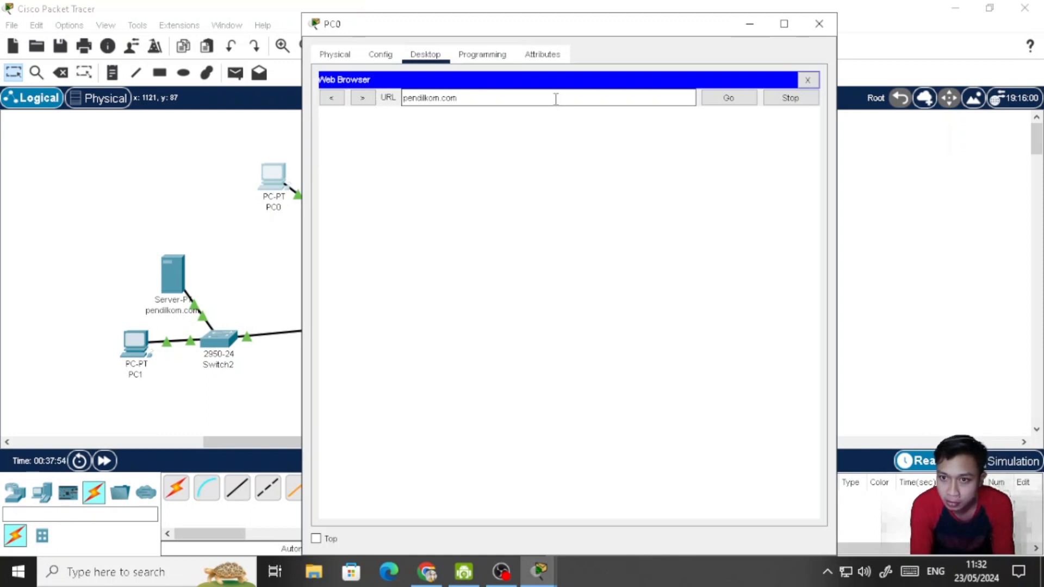
key("Return")
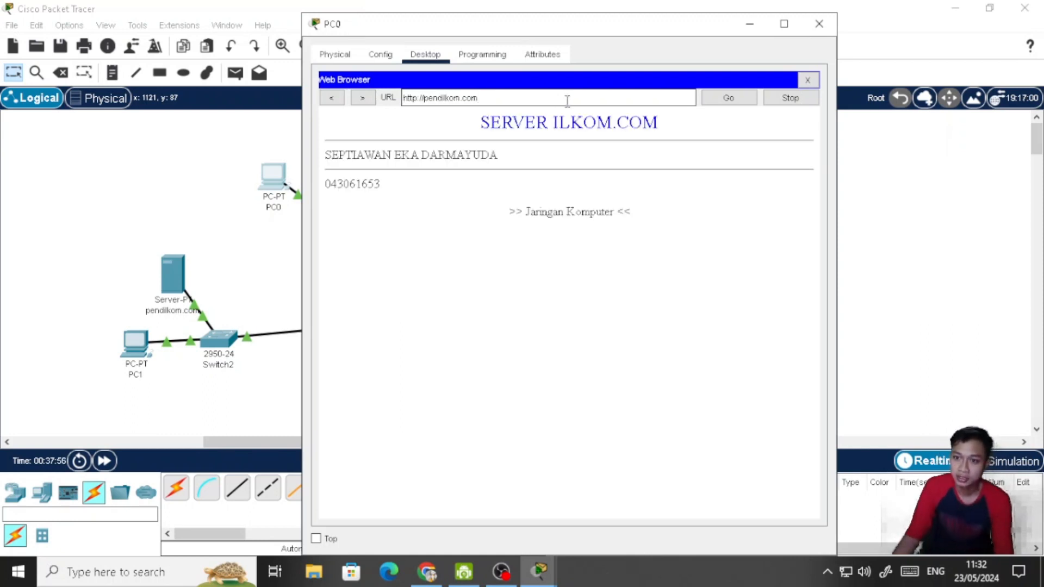
left_click_drag(554, 115, 663, 127)
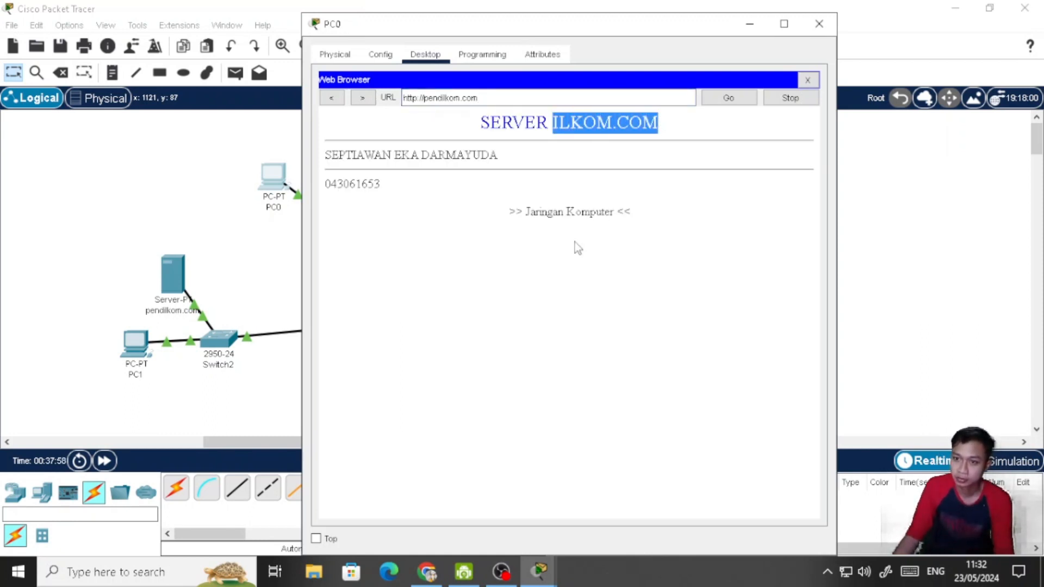
- Switch to Chrome and review the assignment's network diagram and its four test instructions
left_click(427, 571)
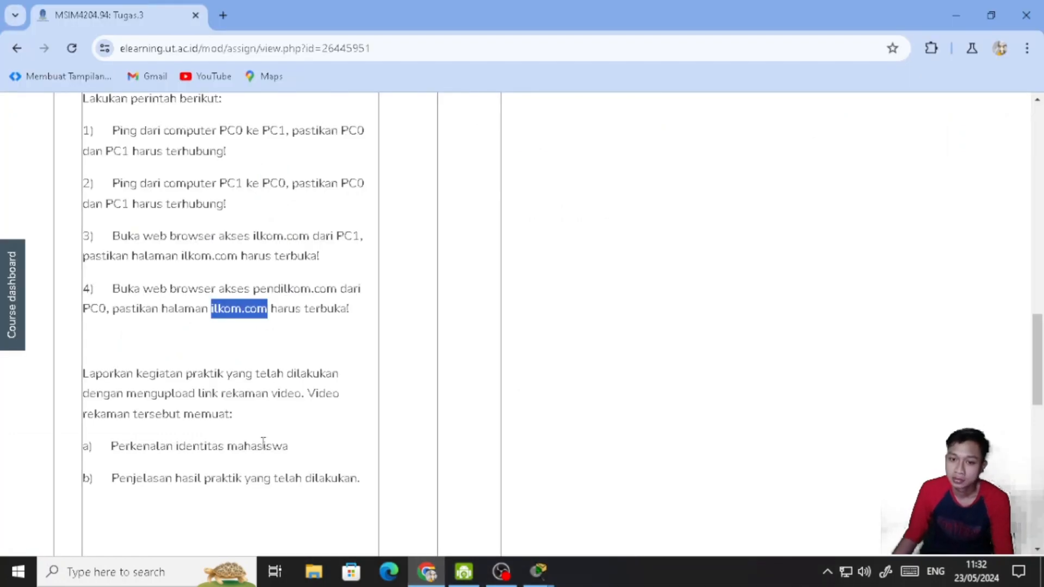
left_click(172, 358)
scroll(245, 305, "up", 3)
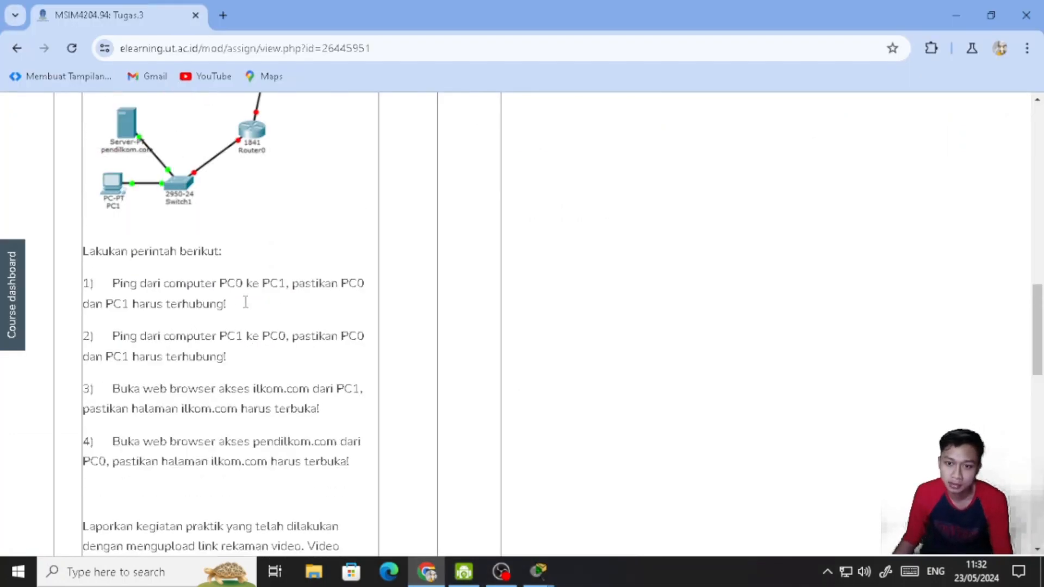
scroll(290, 282, "up", 4)
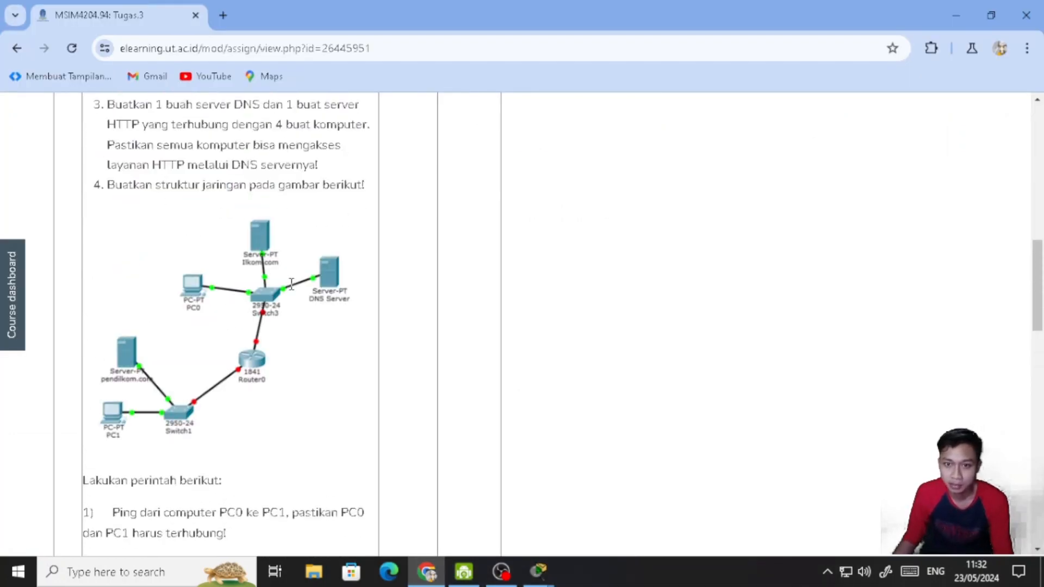
scroll(291, 289, "down", 7)
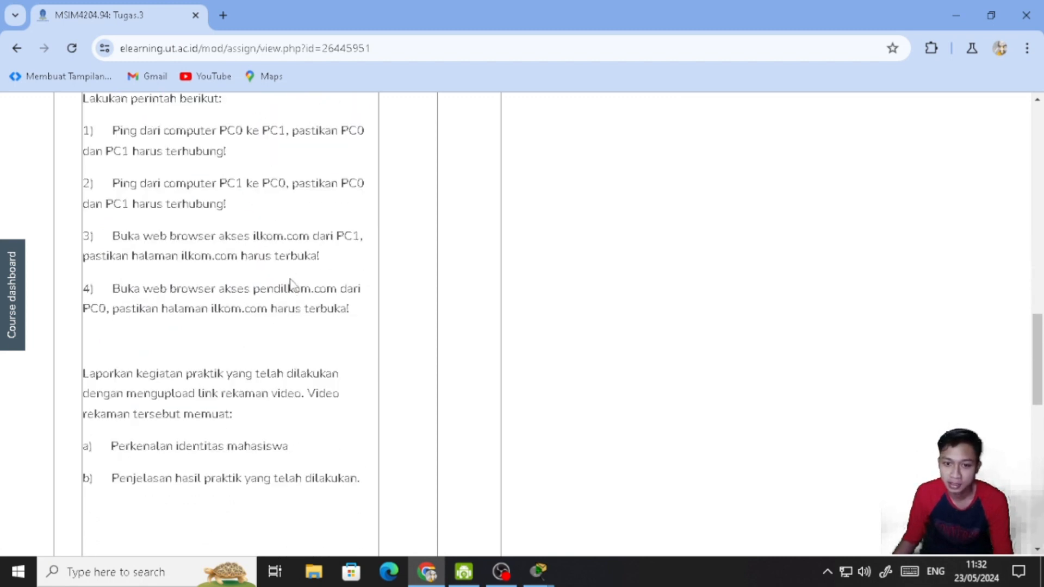
- Examine the assignment's video report requirements and re-read the four test instructions below the network diagram
scroll(292, 284, "down", 3)
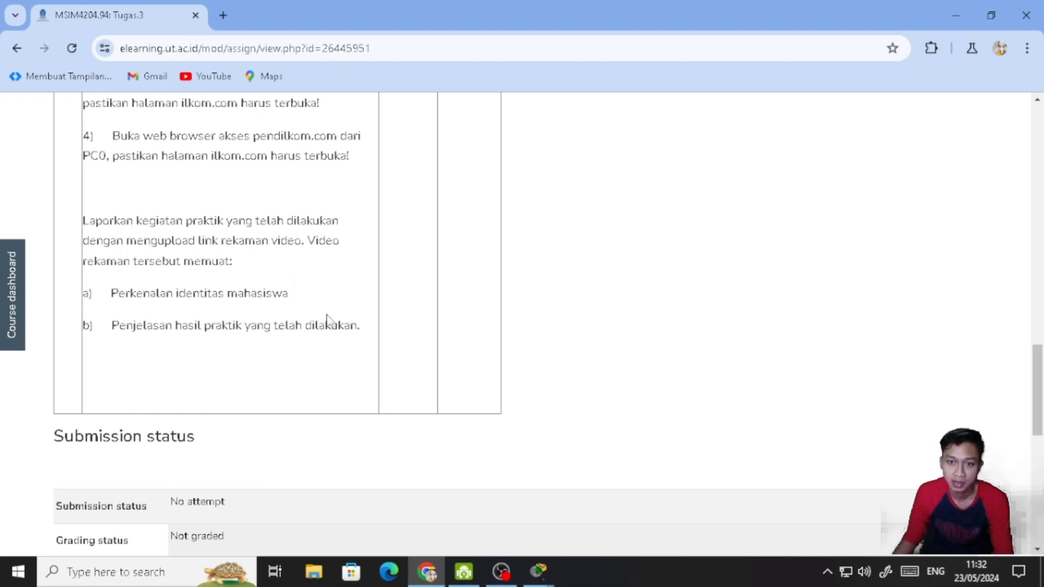
scroll(356, 223, "up", 1)
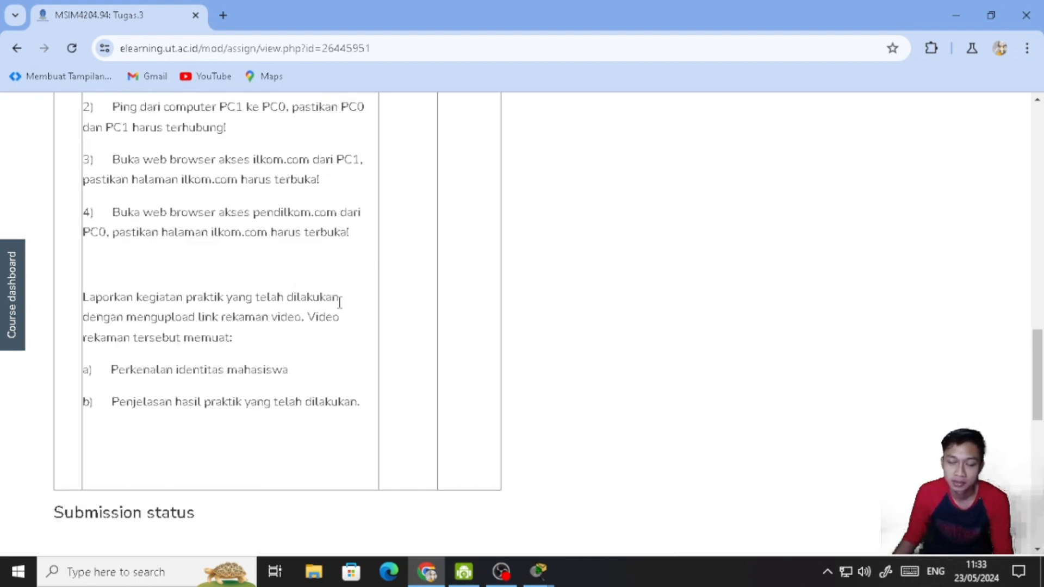
scroll(340, 302, "up", 1)
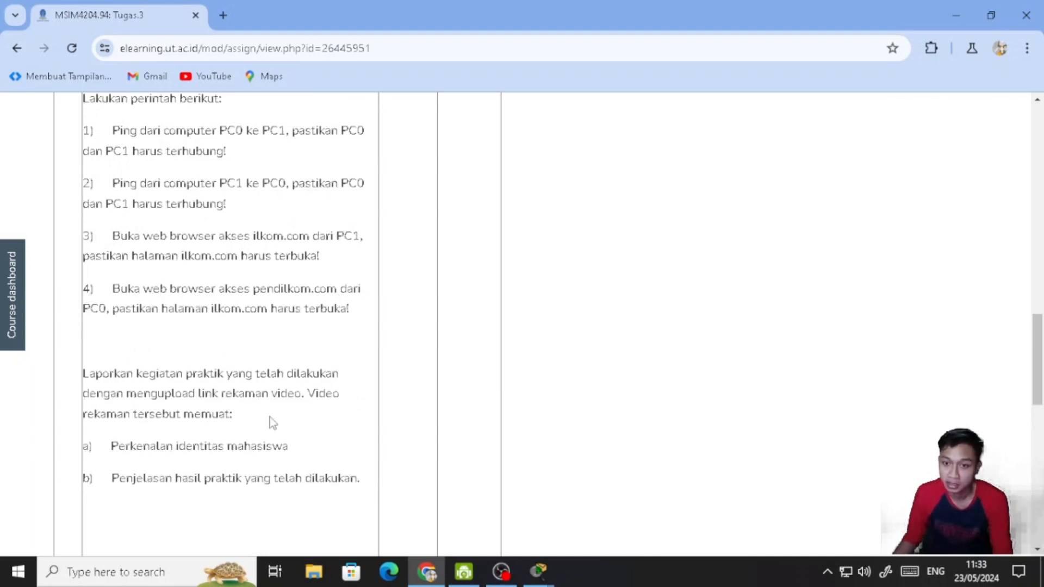
scroll(272, 419, "up", 1)
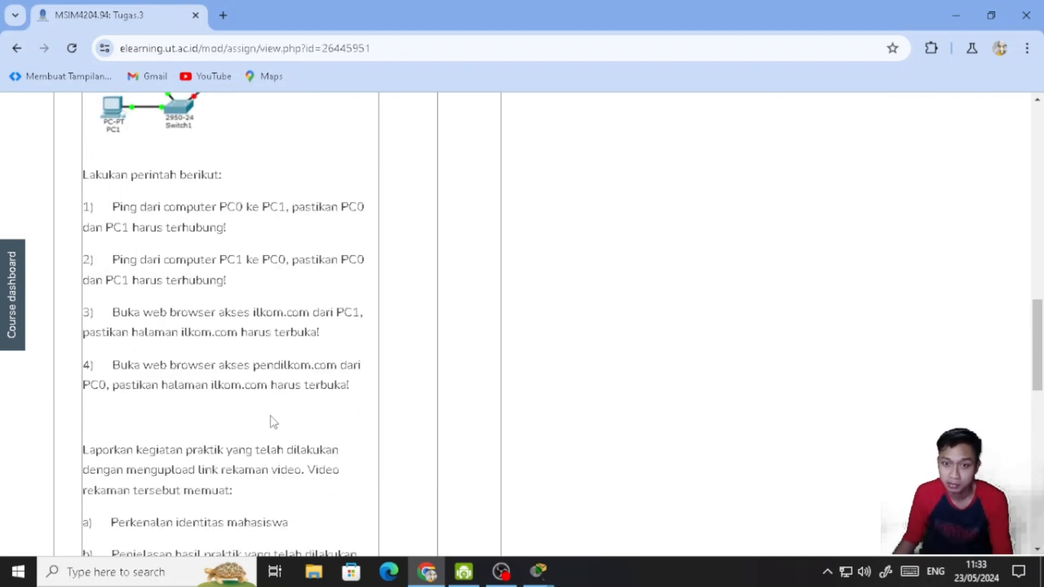
scroll(271, 416, "up", 1)
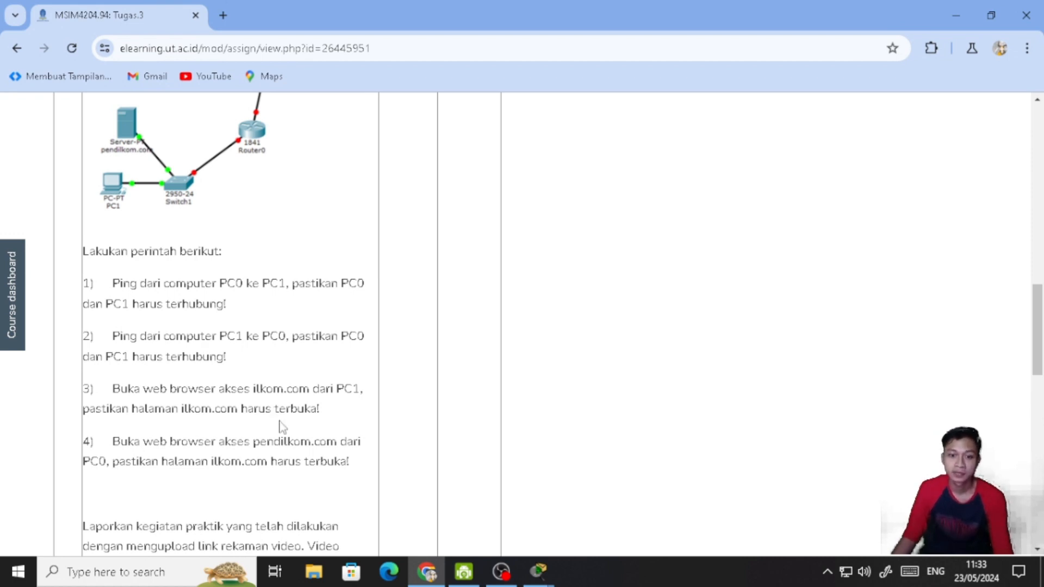
scroll(289, 434, "down", 1)
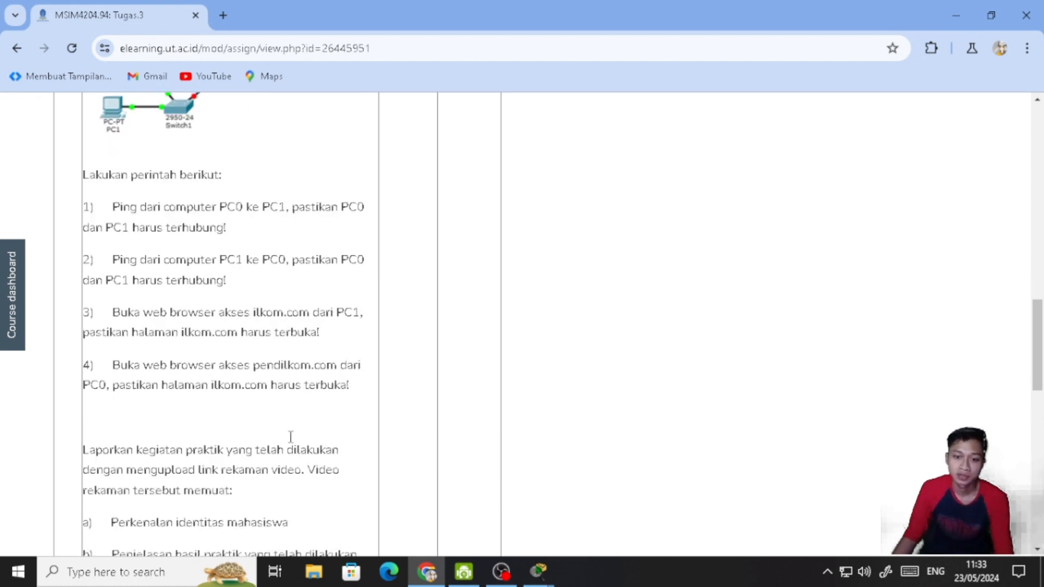
left_click(501, 571)
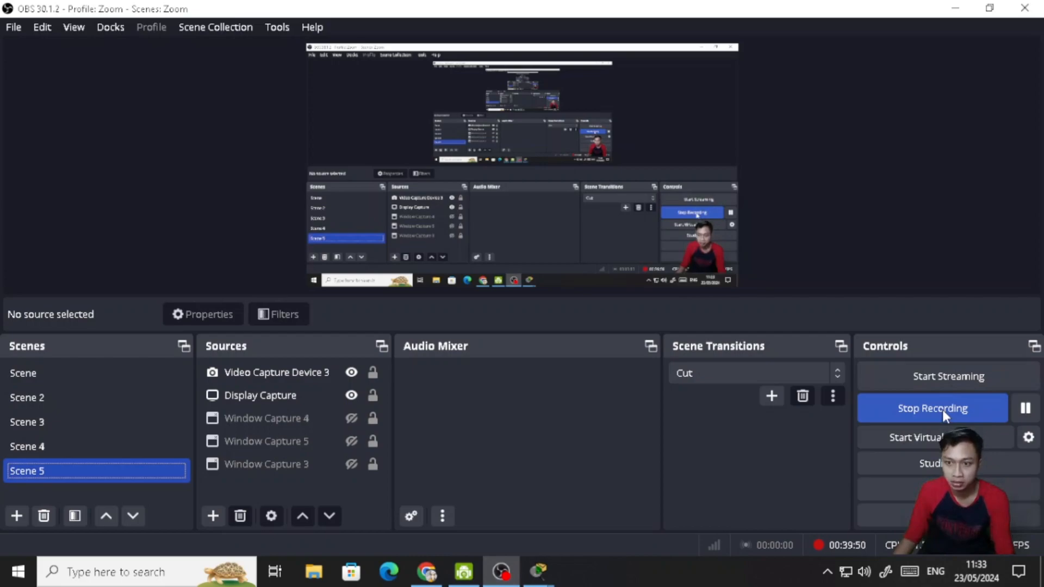